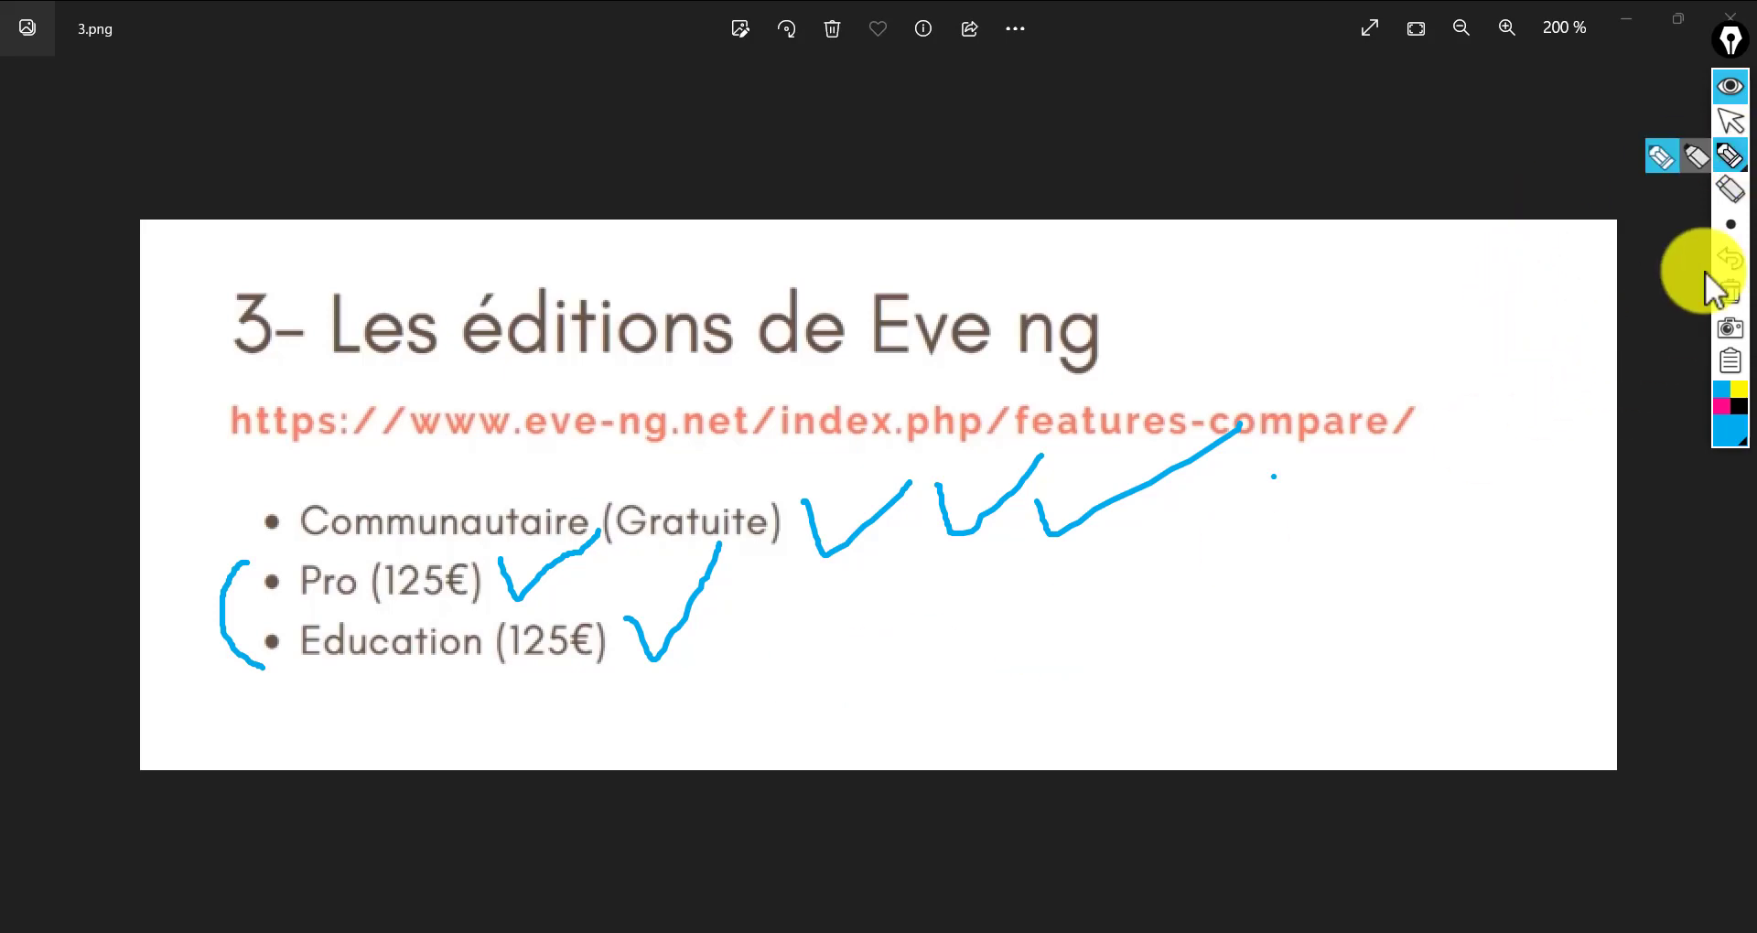
Leave drawing mode, show the slide 4.png enlarged to 200%, and erase the ink annotations left from the previous slide
click(1731, 121)
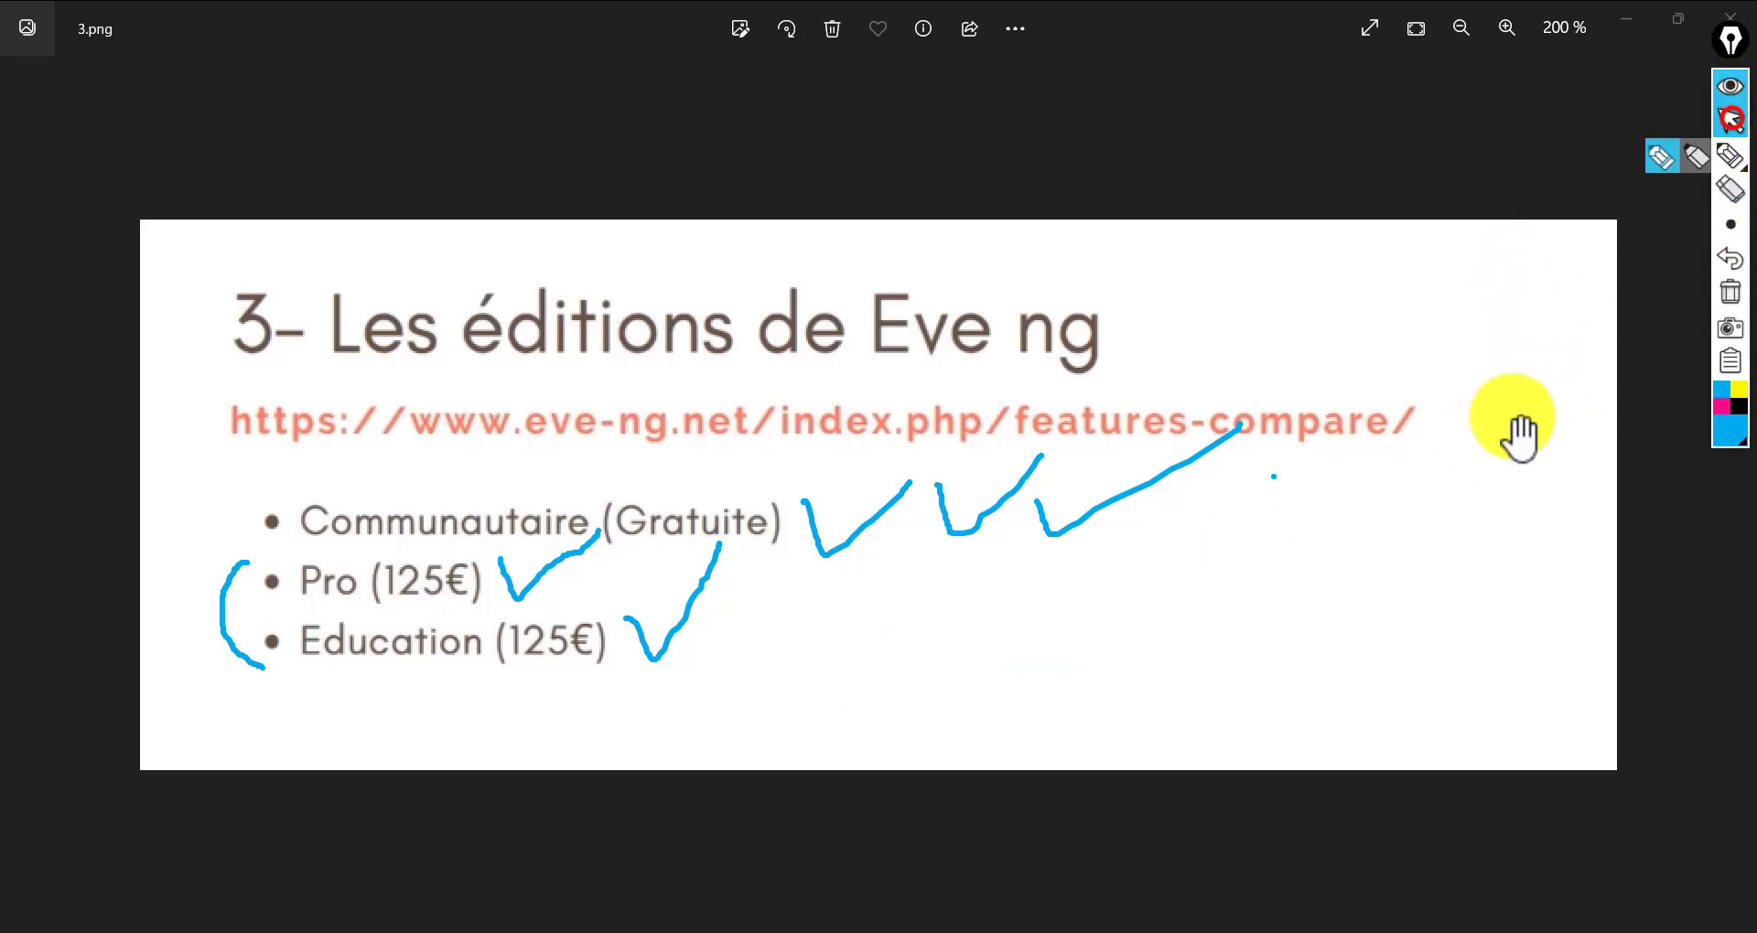
click(1447, 498)
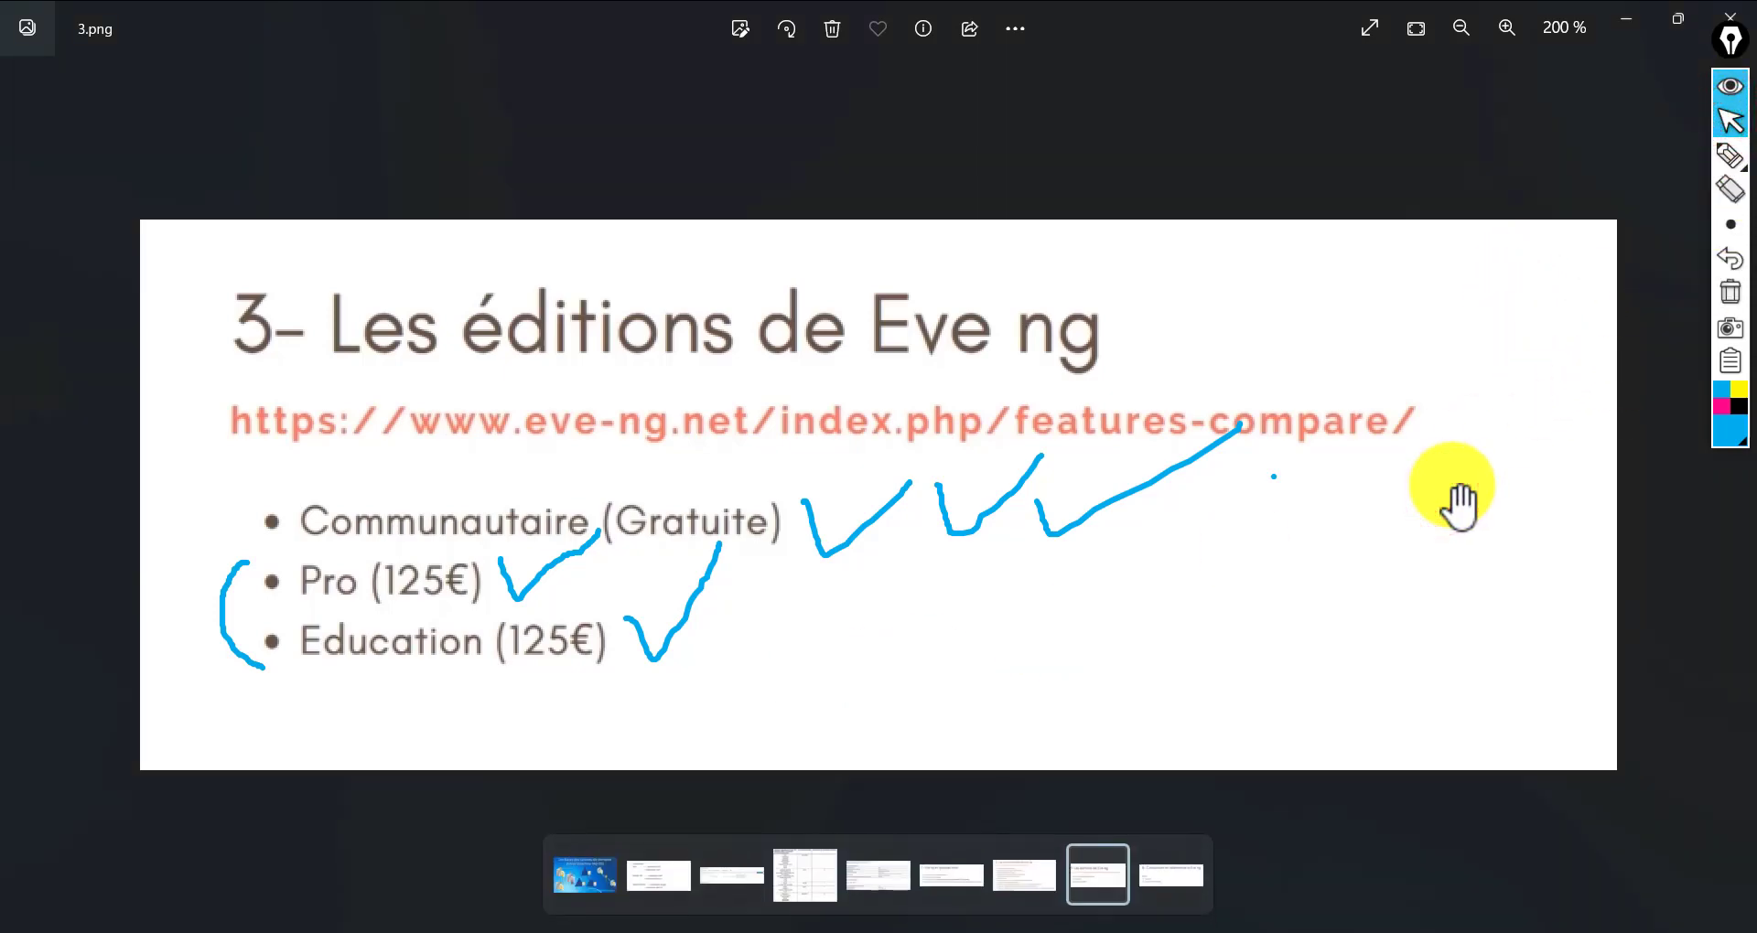
scroll(1307, 499, down, 1)
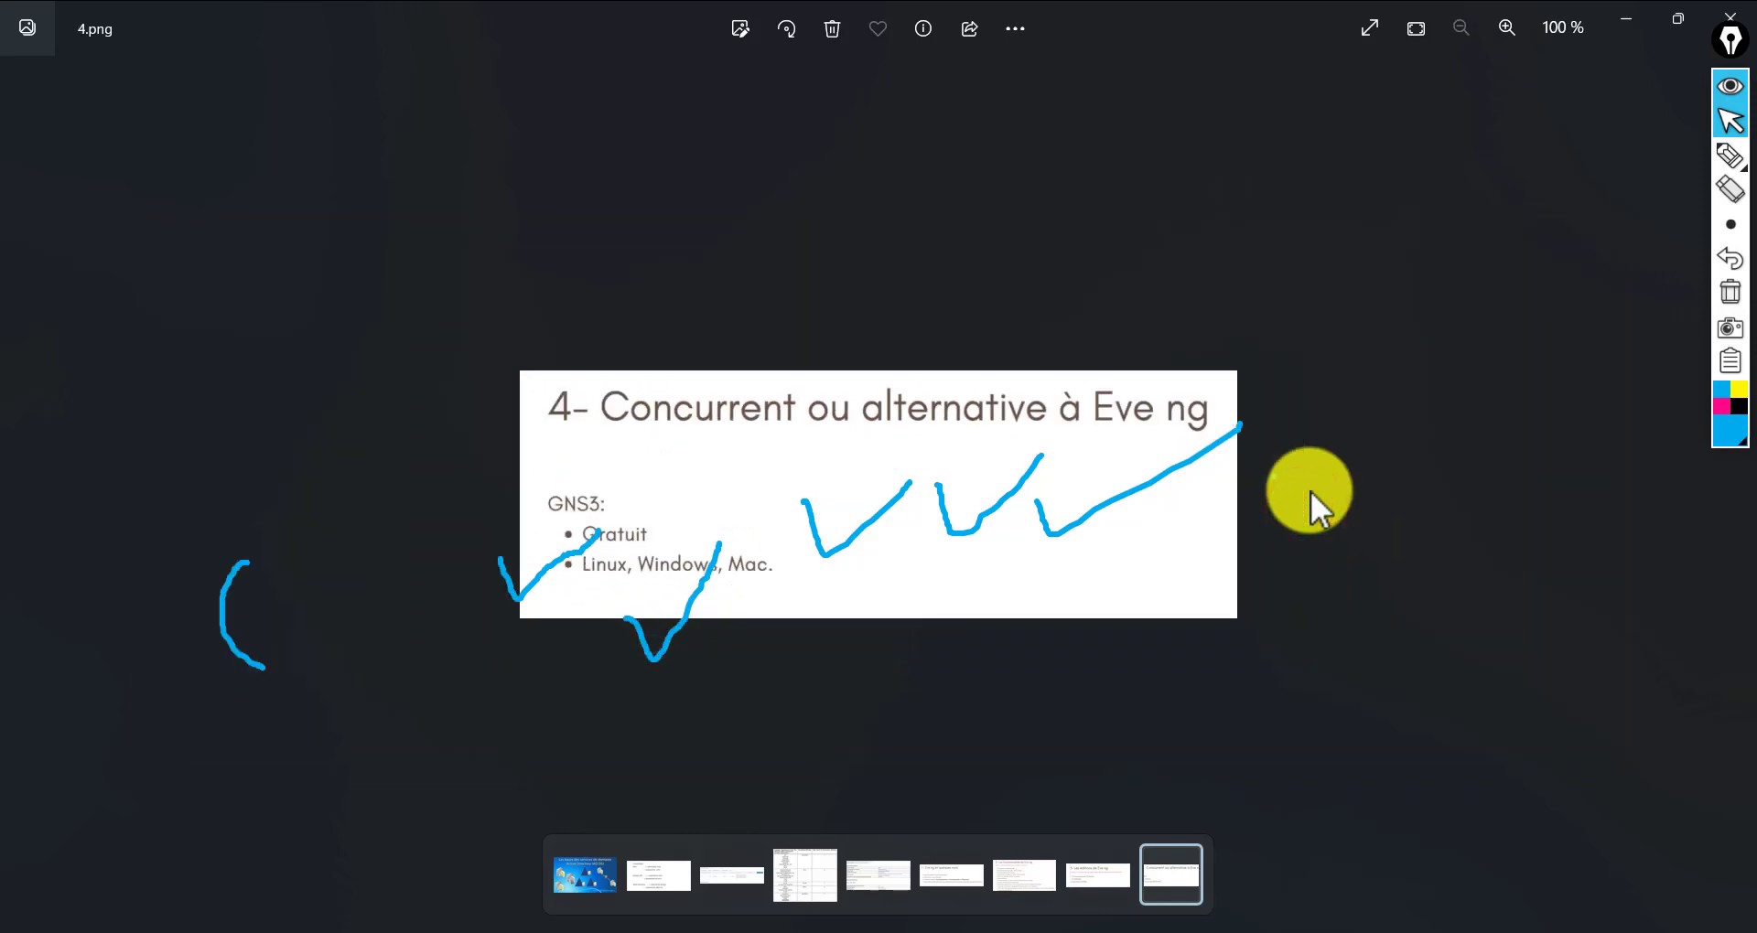
double_click(1272, 432)
click(1729, 285)
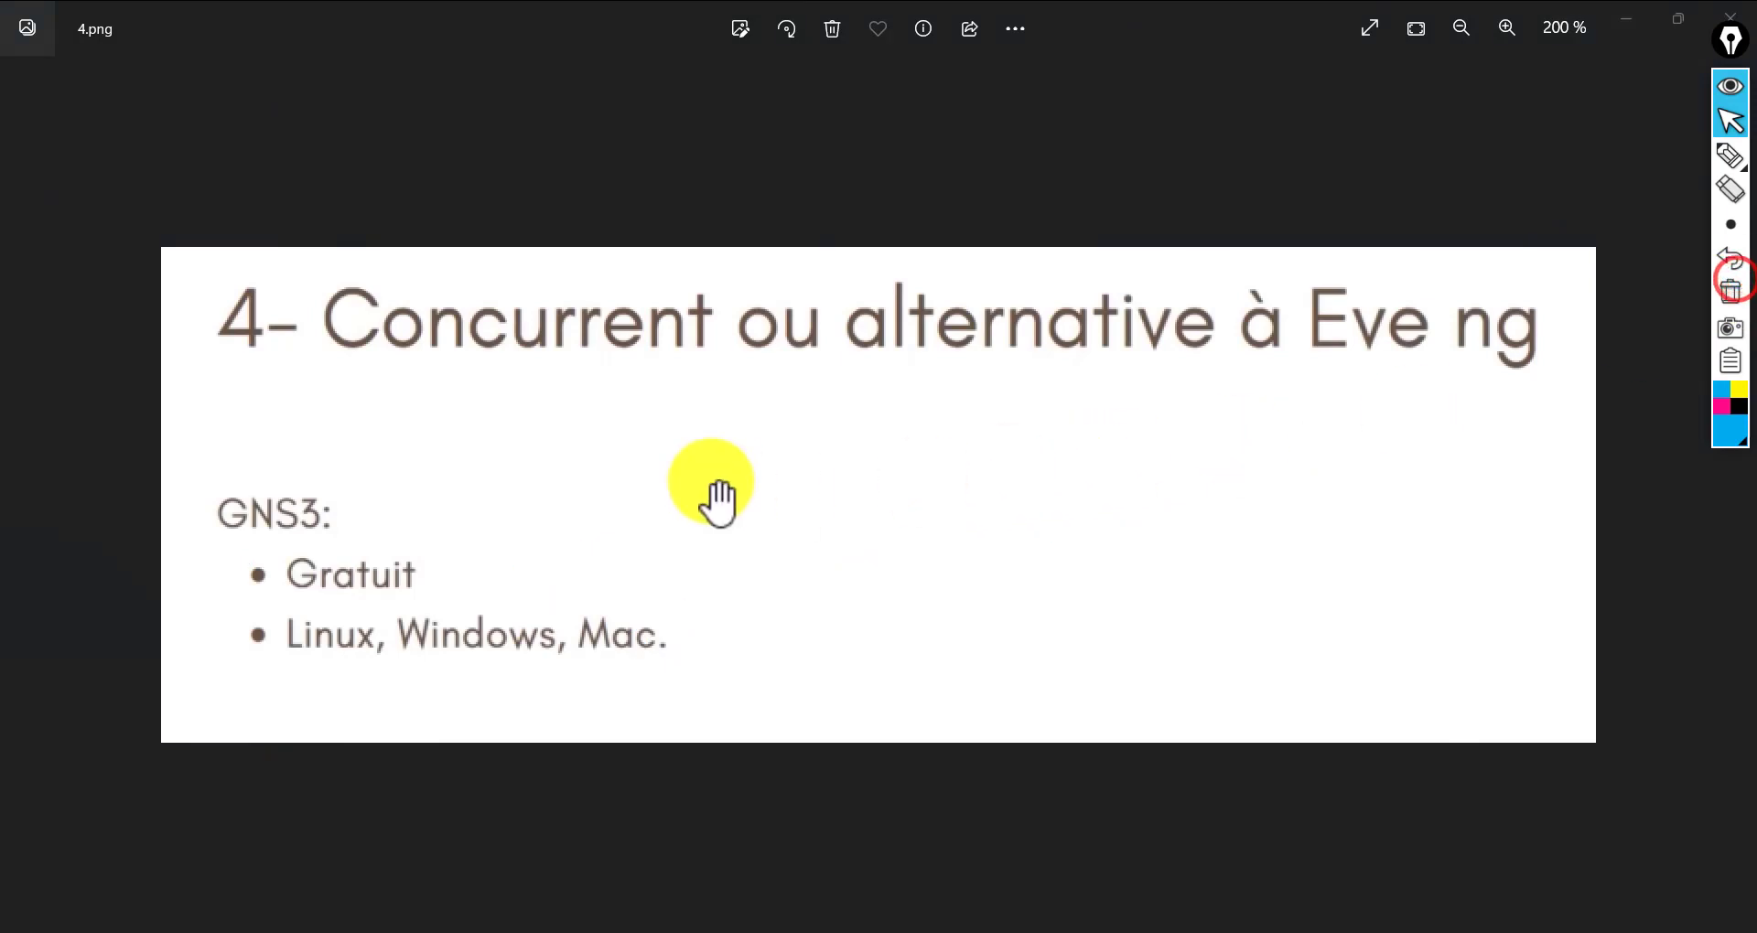
click(604, 415)
click(655, 408)
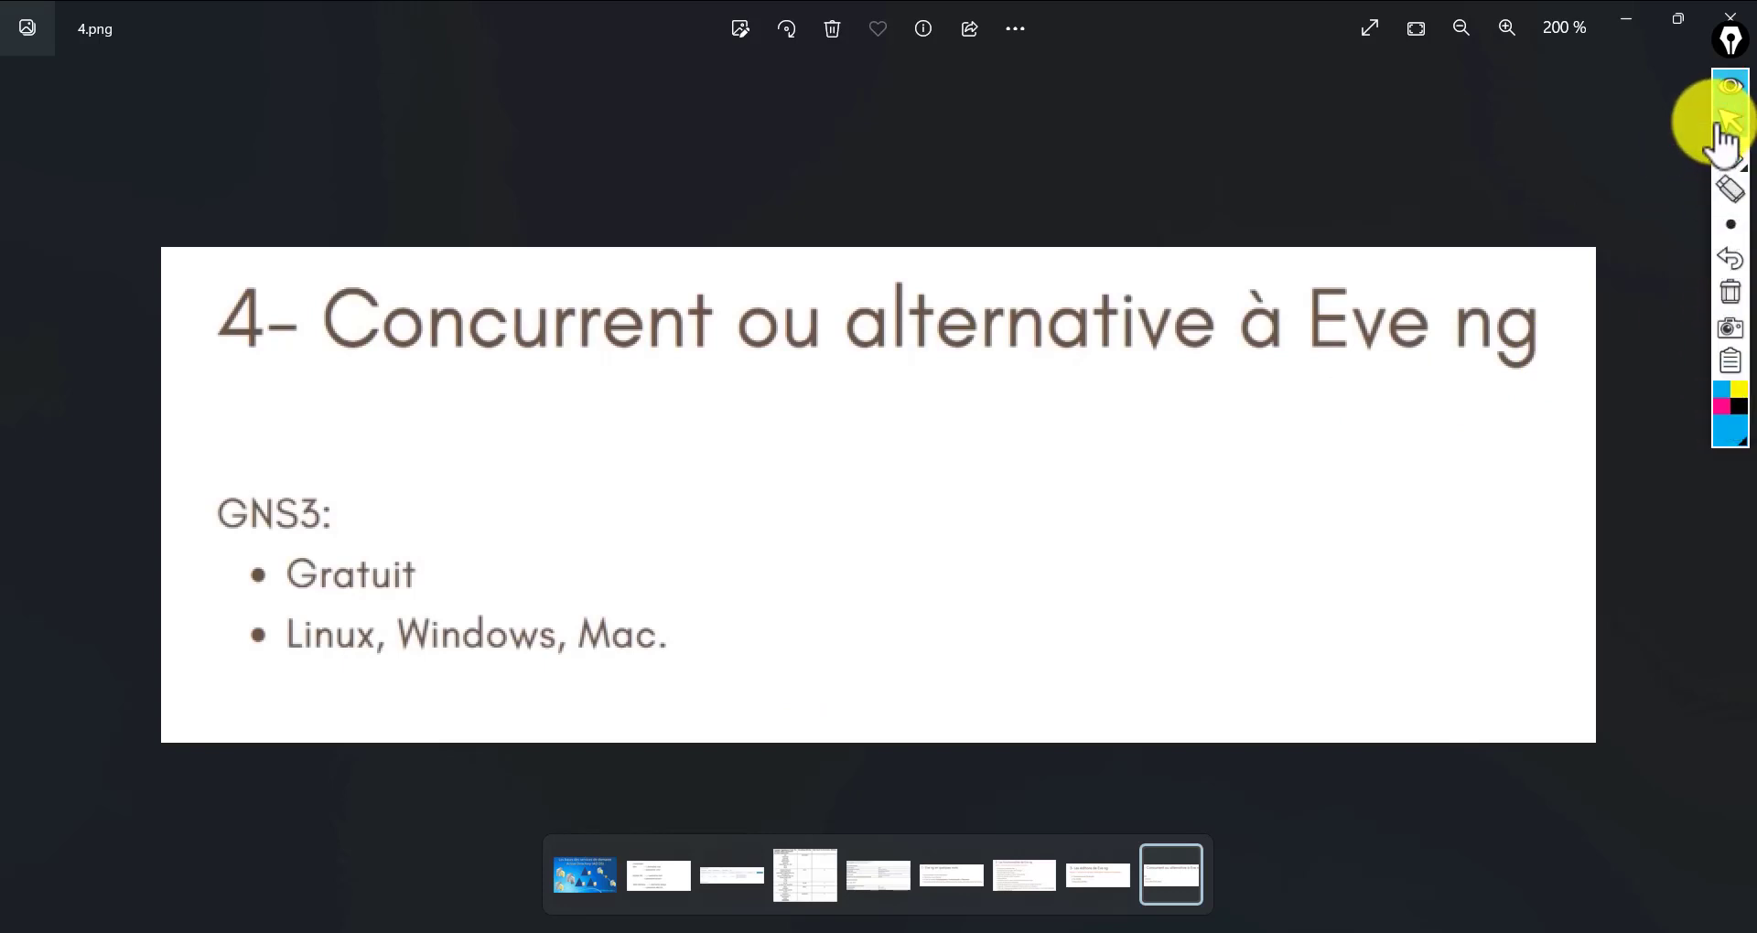
Circle "GNS3" and "Gratuit" with the blue pen and underline "Linux", "Windows" and "Mac" on the slide
click(1729, 157)
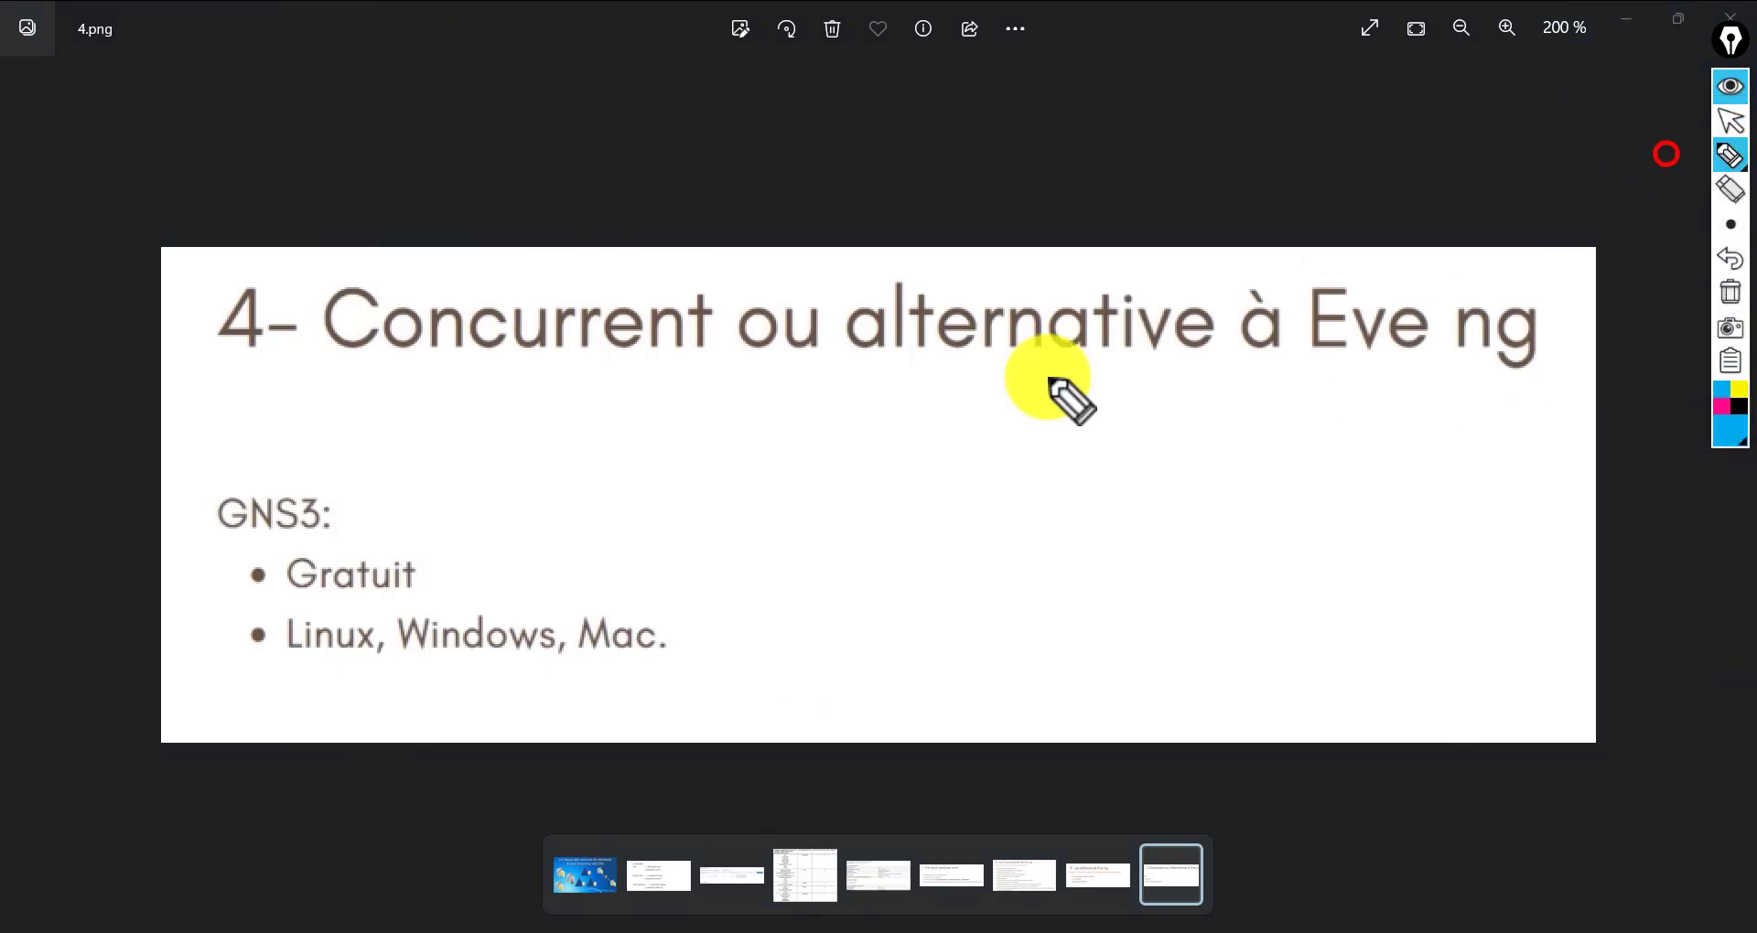
mouse_move(218, 478)
mouse_down()
mouse_move(333, 530)
mouse_move(268, 565)
mouse_move(229, 465)
mouse_up()
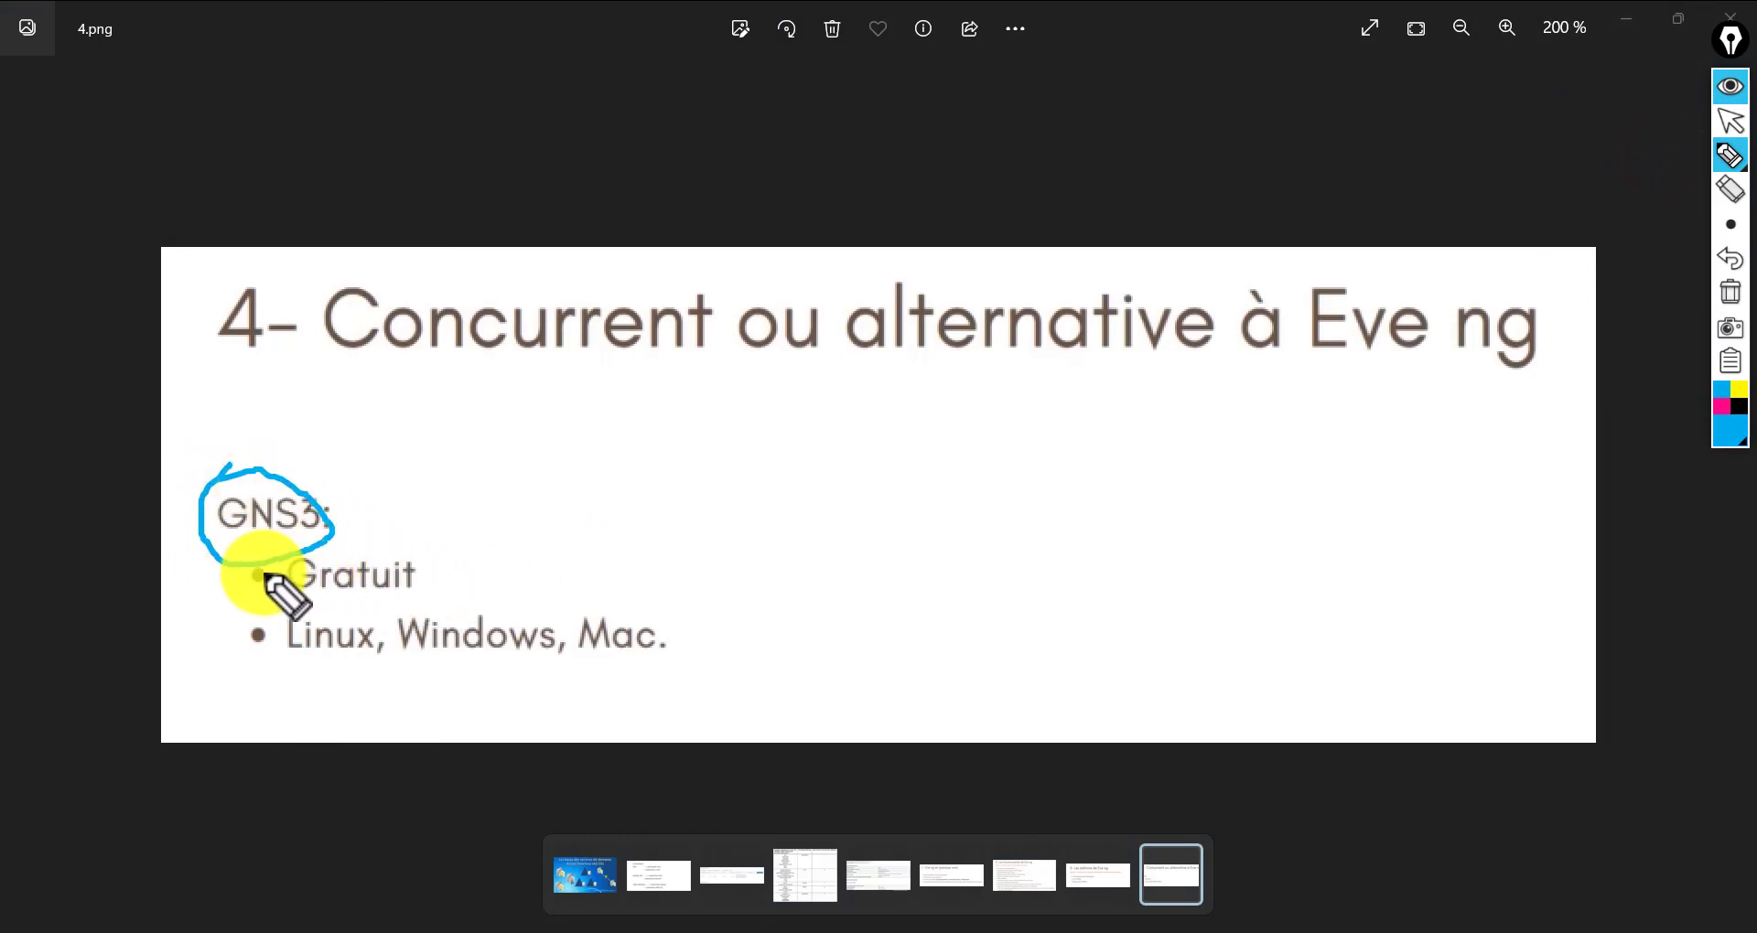
mouse_move(260, 595)
mouse_down()
mouse_move(346, 611)
mouse_move(437, 575)
mouse_move(280, 553)
mouse_move(259, 600)
mouse_move(286, 602)
mouse_up()
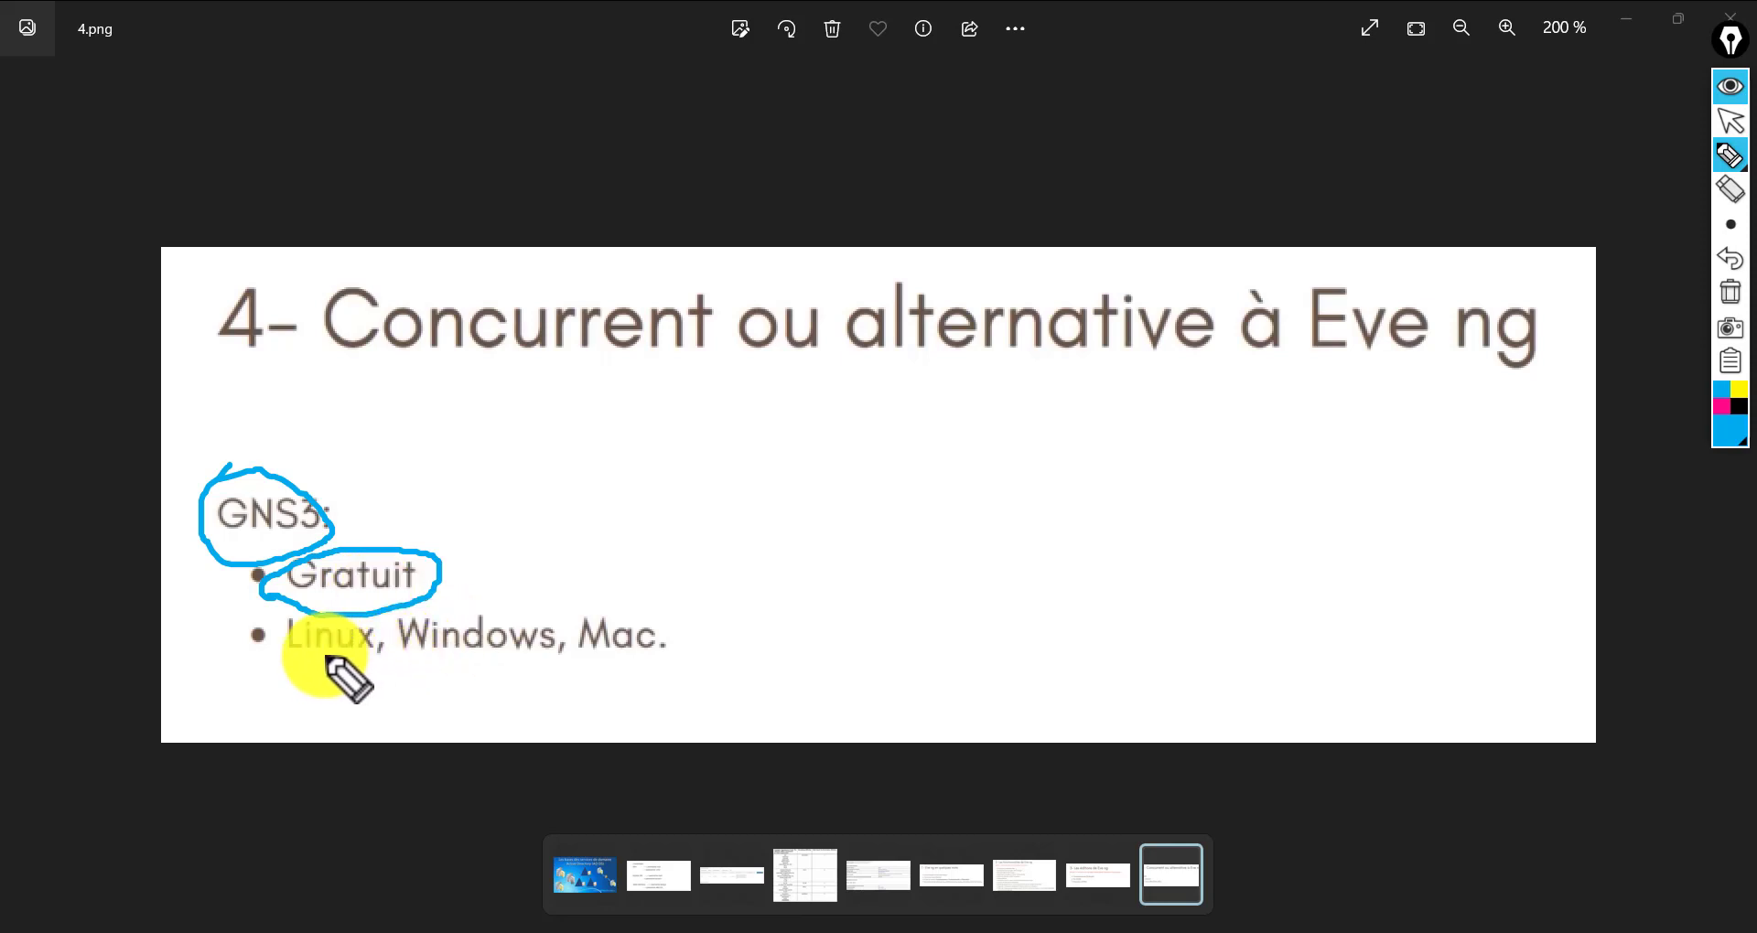
mouse_move(283, 671)
mouse_down()
mouse_move(544, 650)
mouse_move(766, 674)
mouse_up()
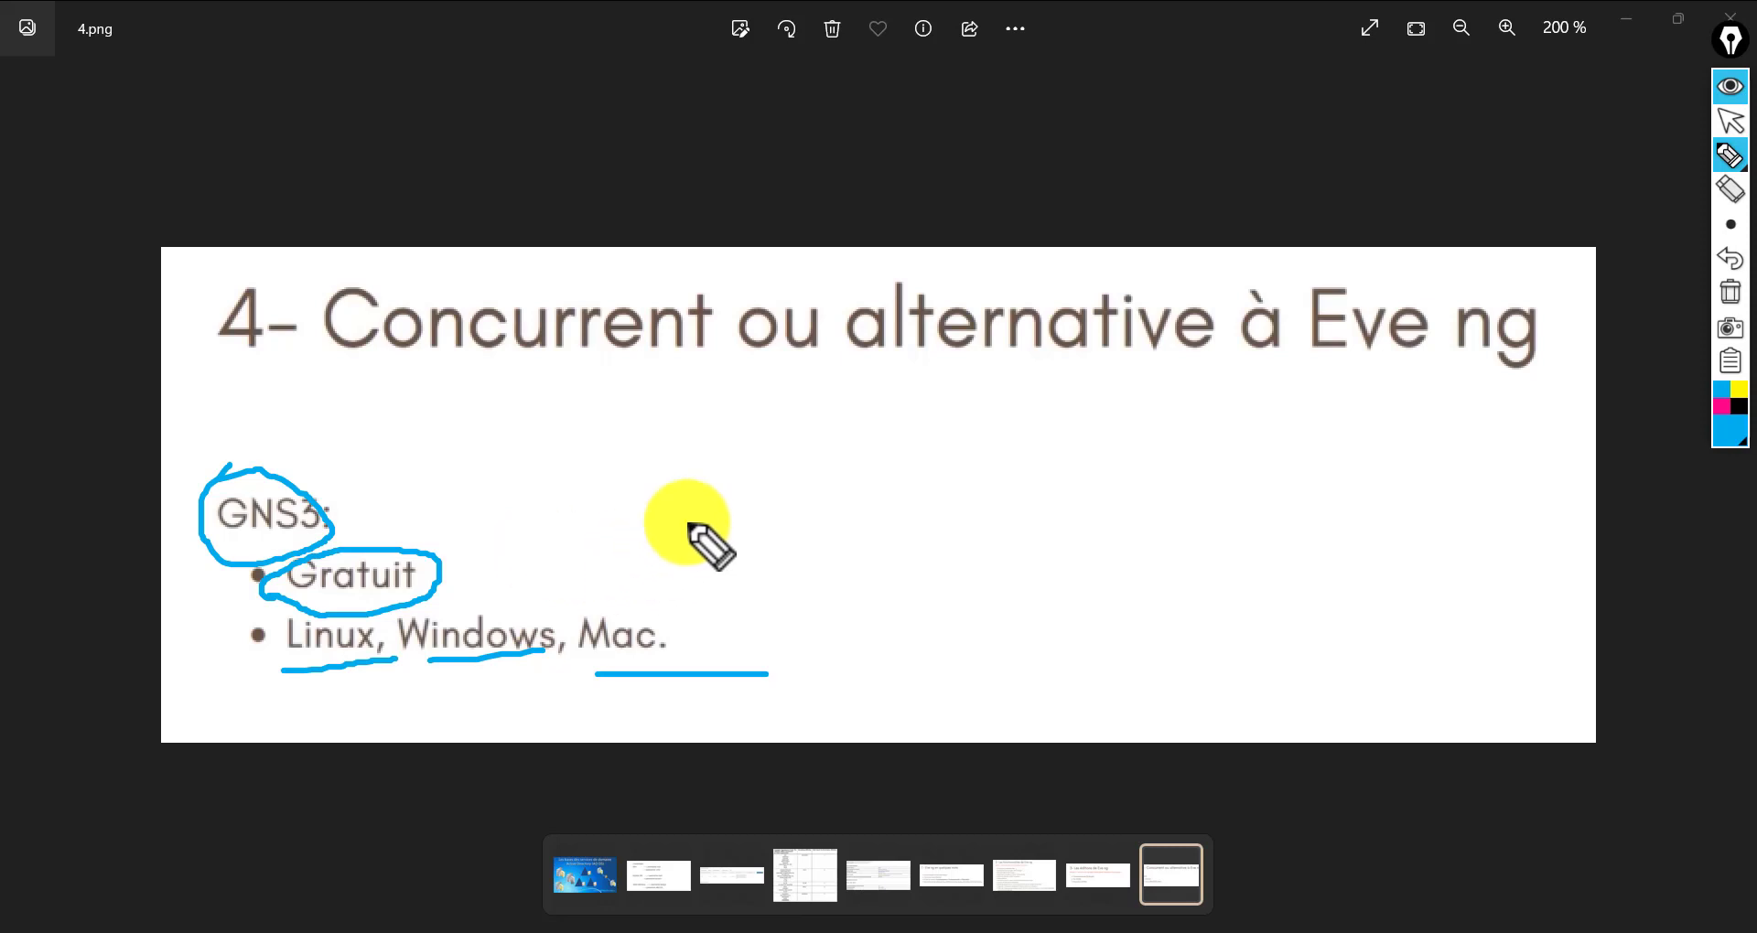
Handwrite "E 2" above a line and "Hyp 2" below it, and add a dash between "Eve" and "ng" in the title
drag(723, 422, 826, 488)
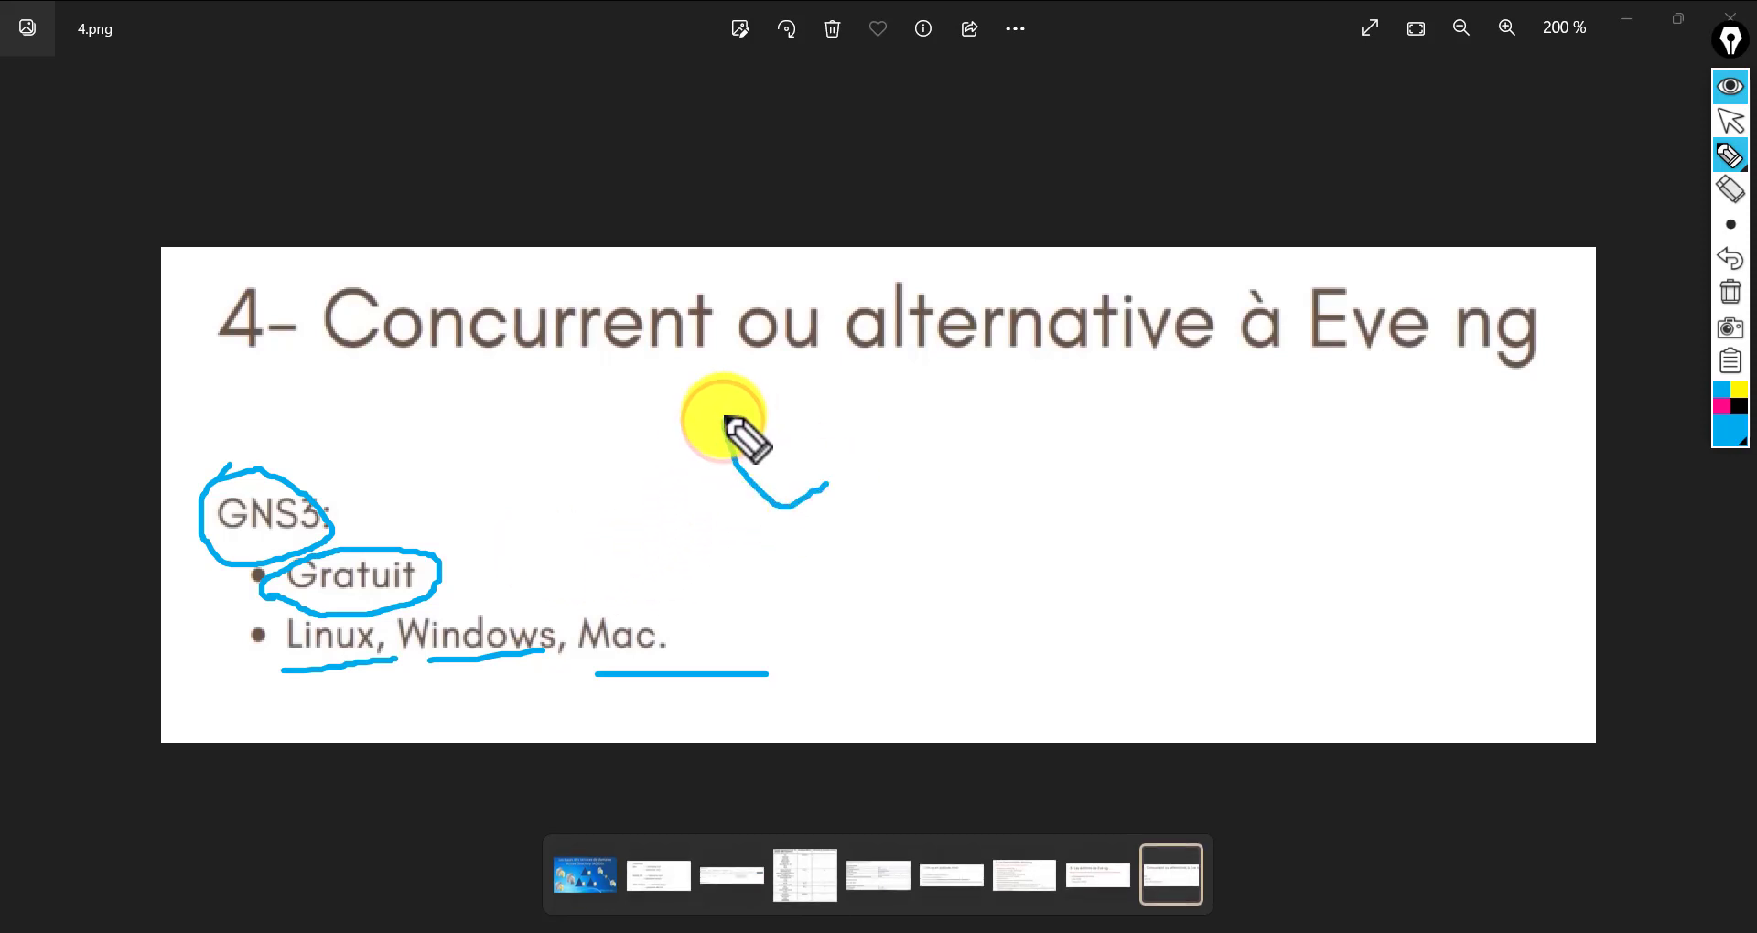
drag(723, 416, 821, 389)
drag(745, 466, 856, 433)
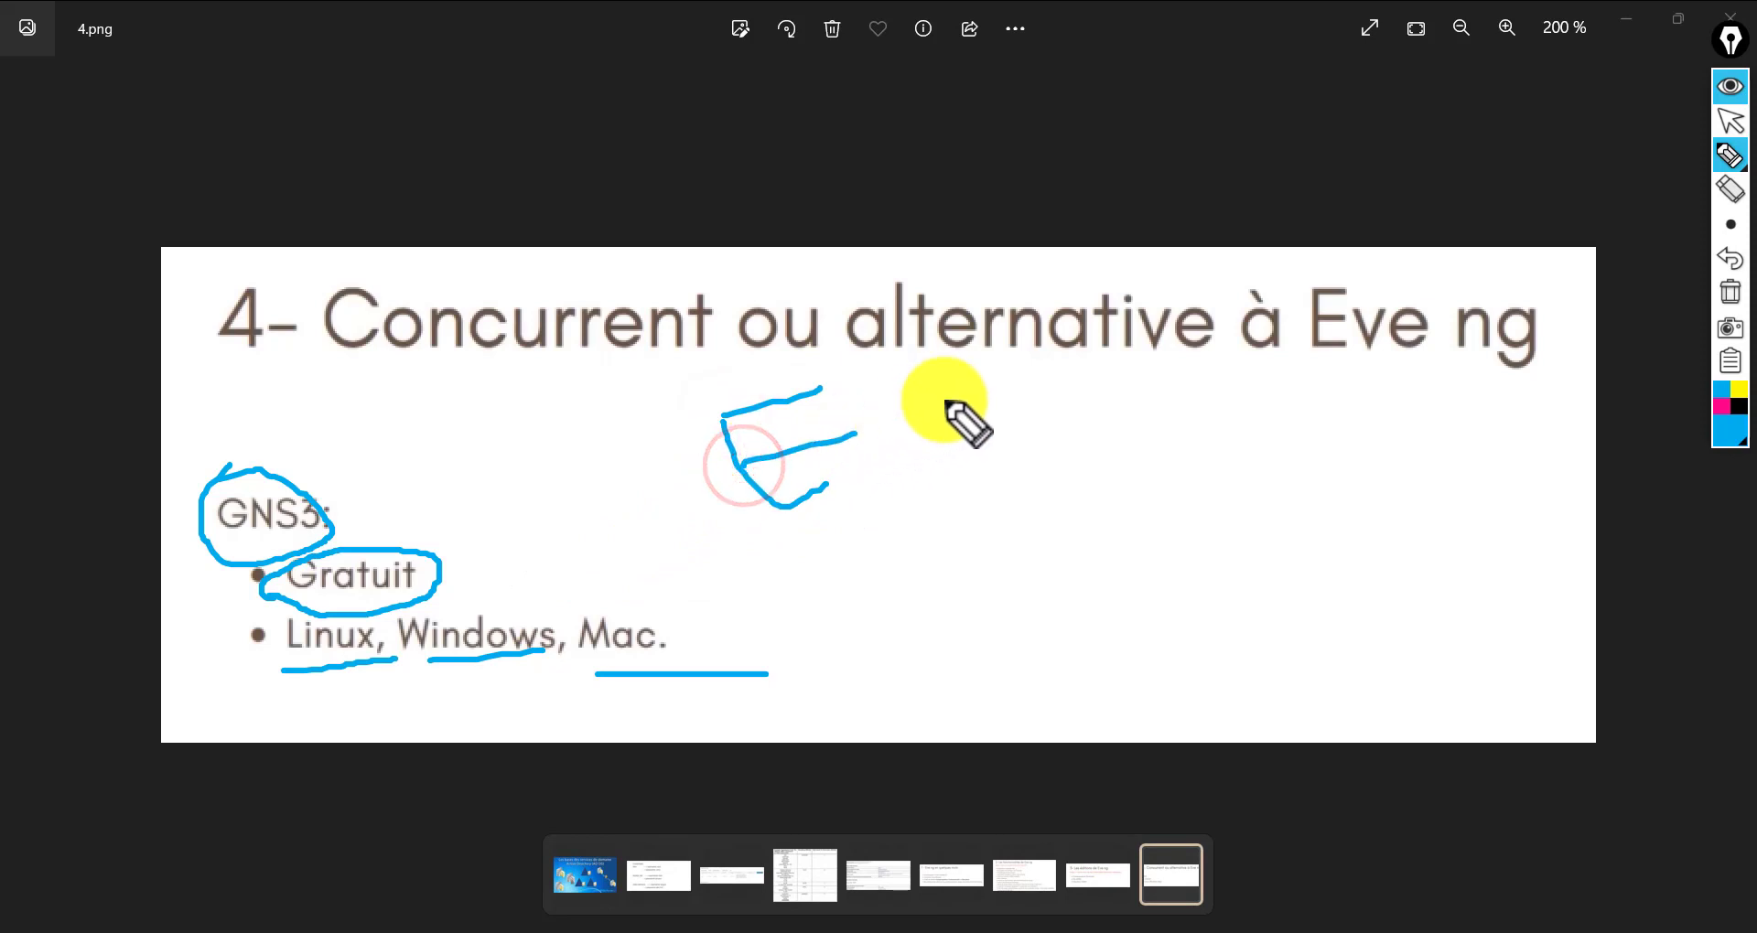
mouse_move(944, 400)
mouse_down()
mouse_move(1005, 478)
mouse_move(1126, 453)
mouse_move(1132, 427)
mouse_up()
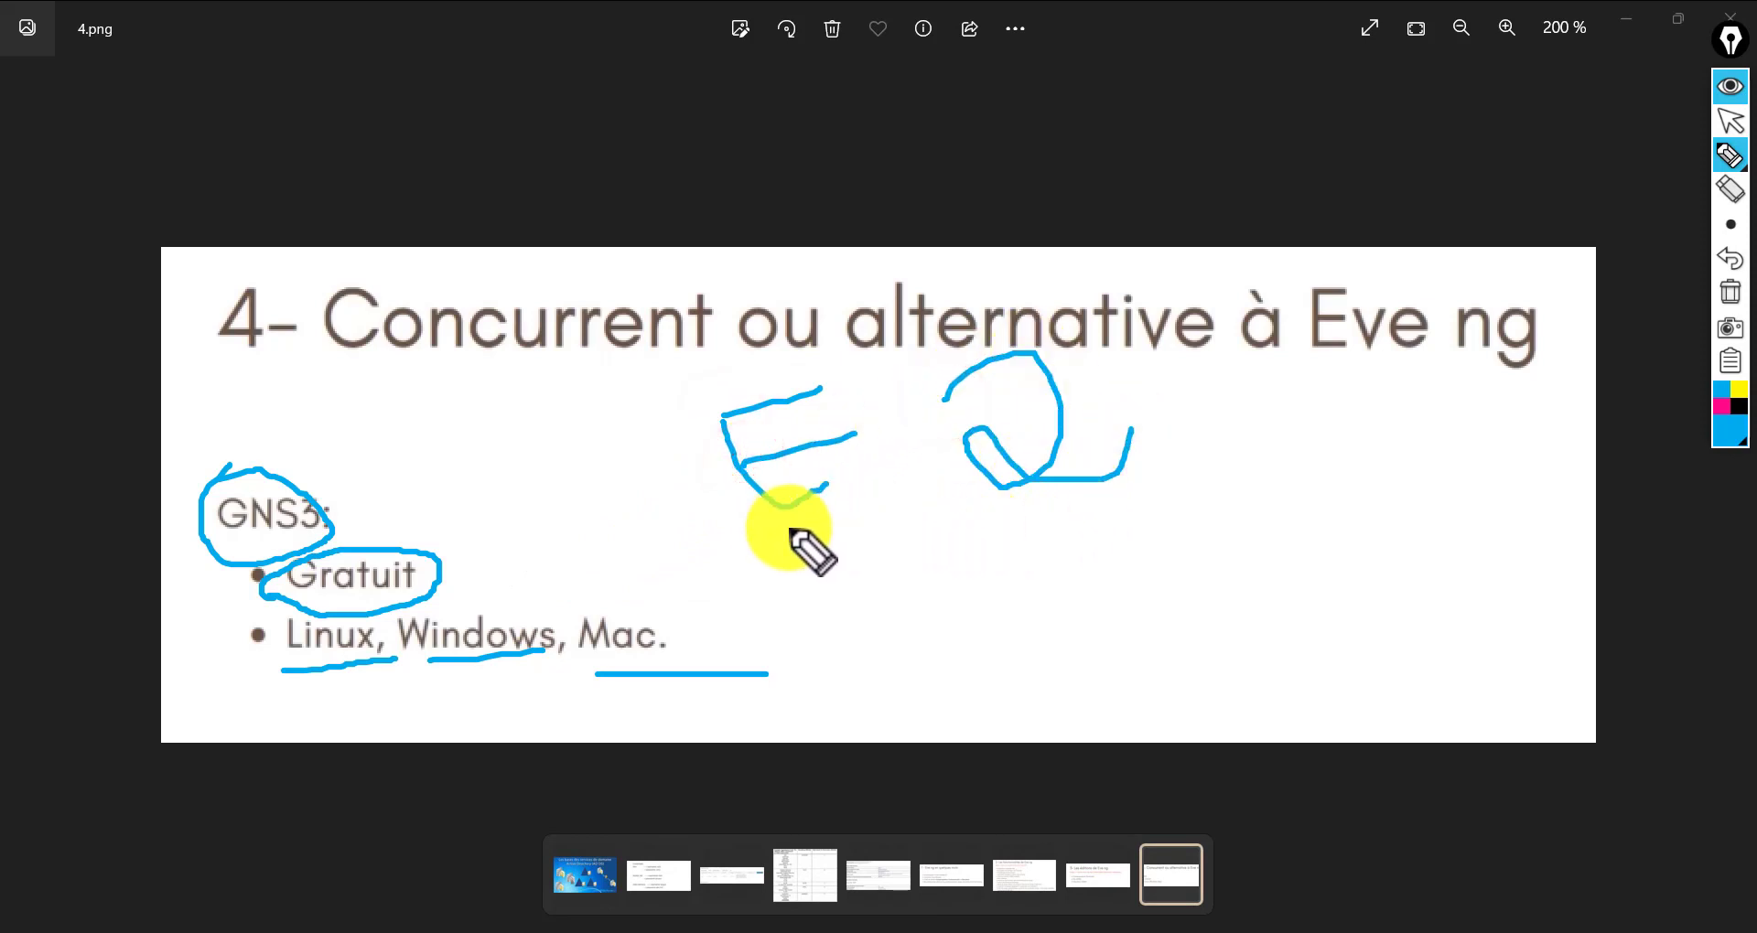
drag(743, 545, 1148, 482)
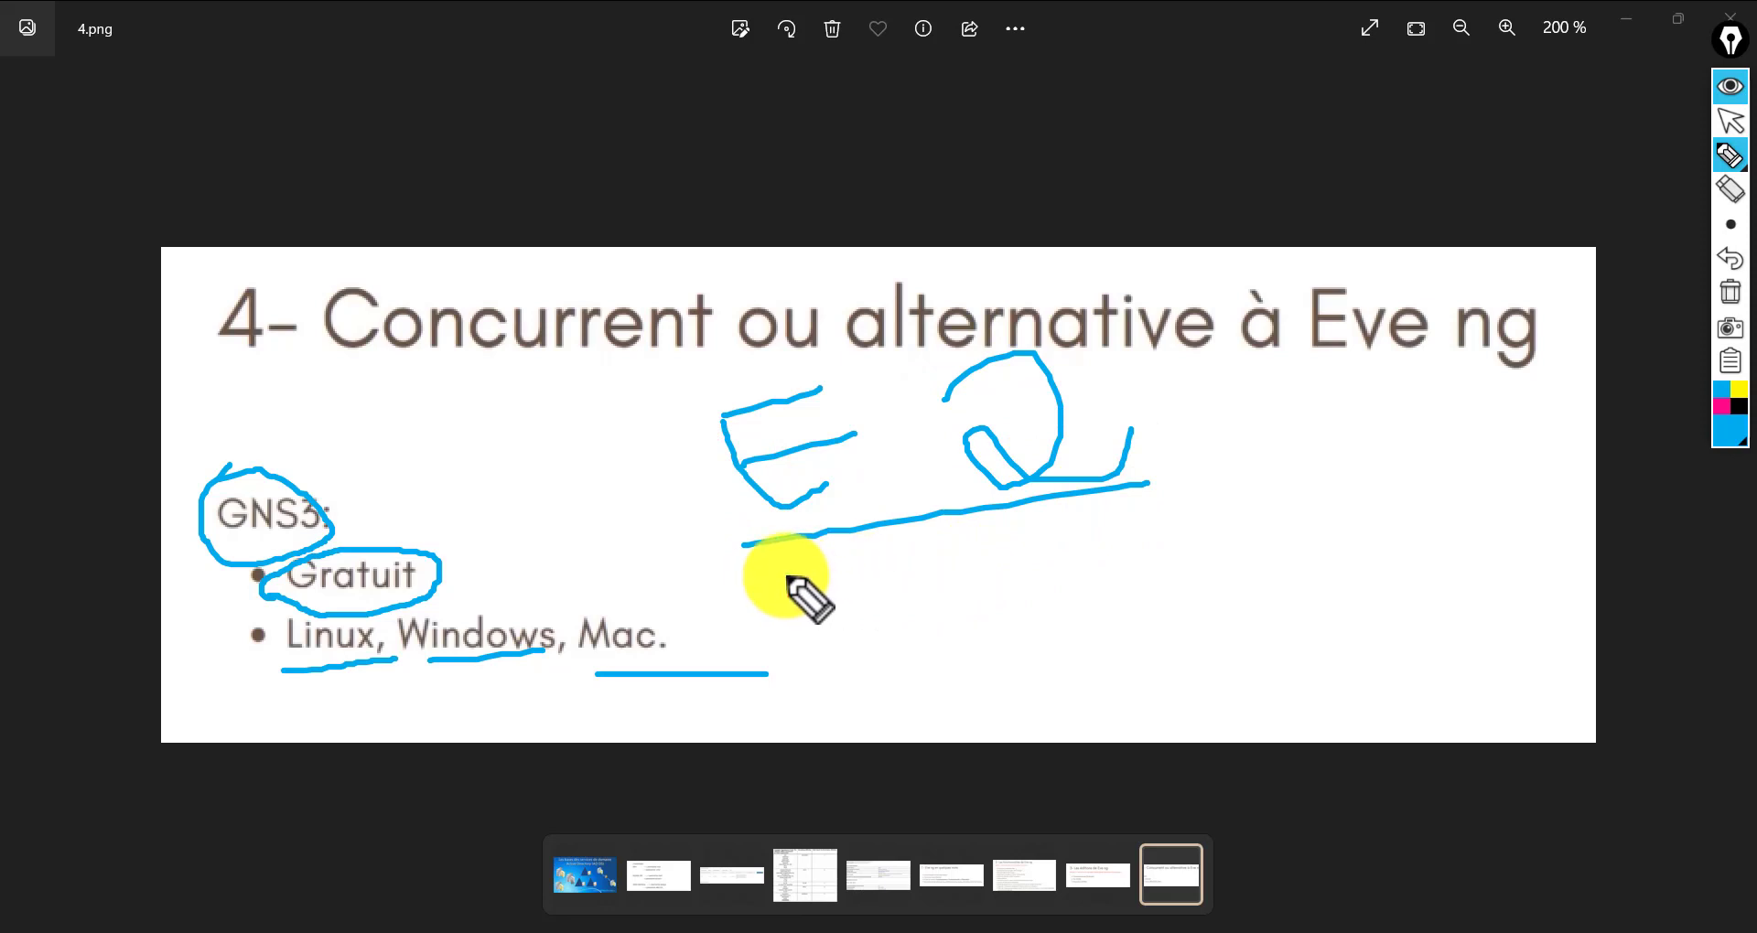
mouse_move(785, 575)
mouse_down()
mouse_move(823, 627)
mouse_move(857, 629)
mouse_move(889, 578)
mouse_up()
mouse_move(881, 578)
mouse_down()
mouse_move(957, 602)
mouse_move(972, 635)
mouse_move(930, 654)
mouse_up()
mouse_move(975, 569)
mouse_down()
mouse_move(1034, 578)
mouse_move(995, 612)
mouse_move(1034, 626)
mouse_up()
mouse_move(1079, 545)
mouse_down()
mouse_move(1139, 562)
mouse_move(1121, 597)
mouse_move(1151, 618)
mouse_up()
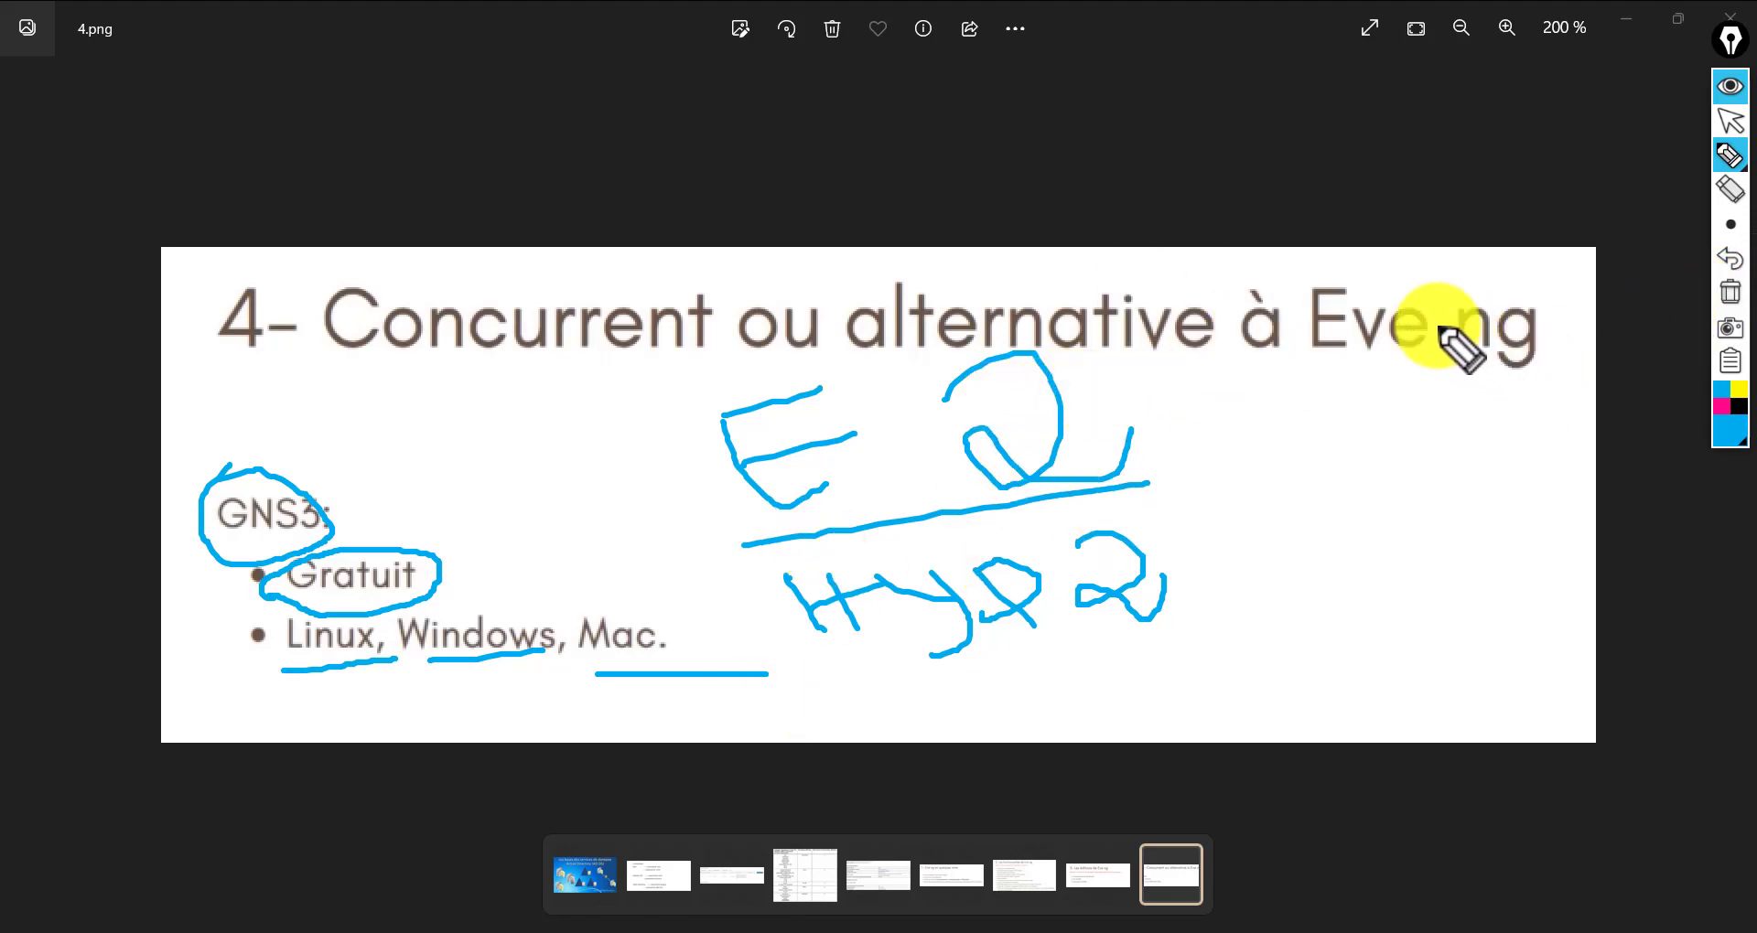
drag(1434, 322, 1451, 320)
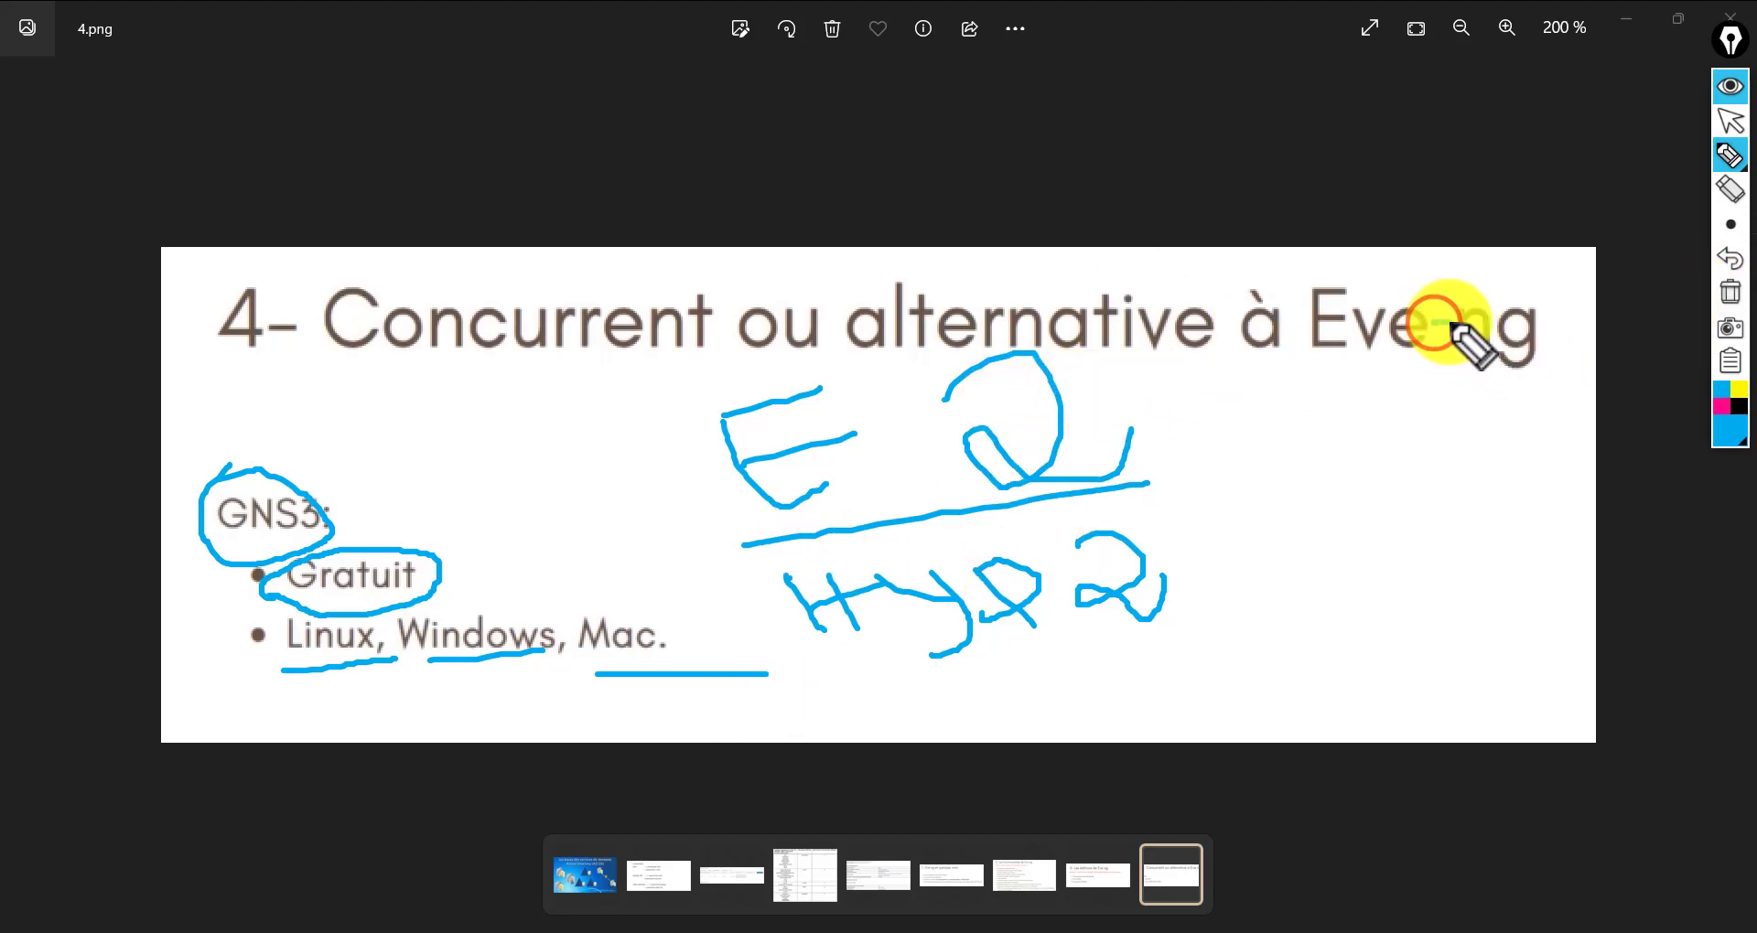
Erase all pen marks from the GNS3 slide and collapse the annotation toolbar
click(1730, 157)
click(1730, 291)
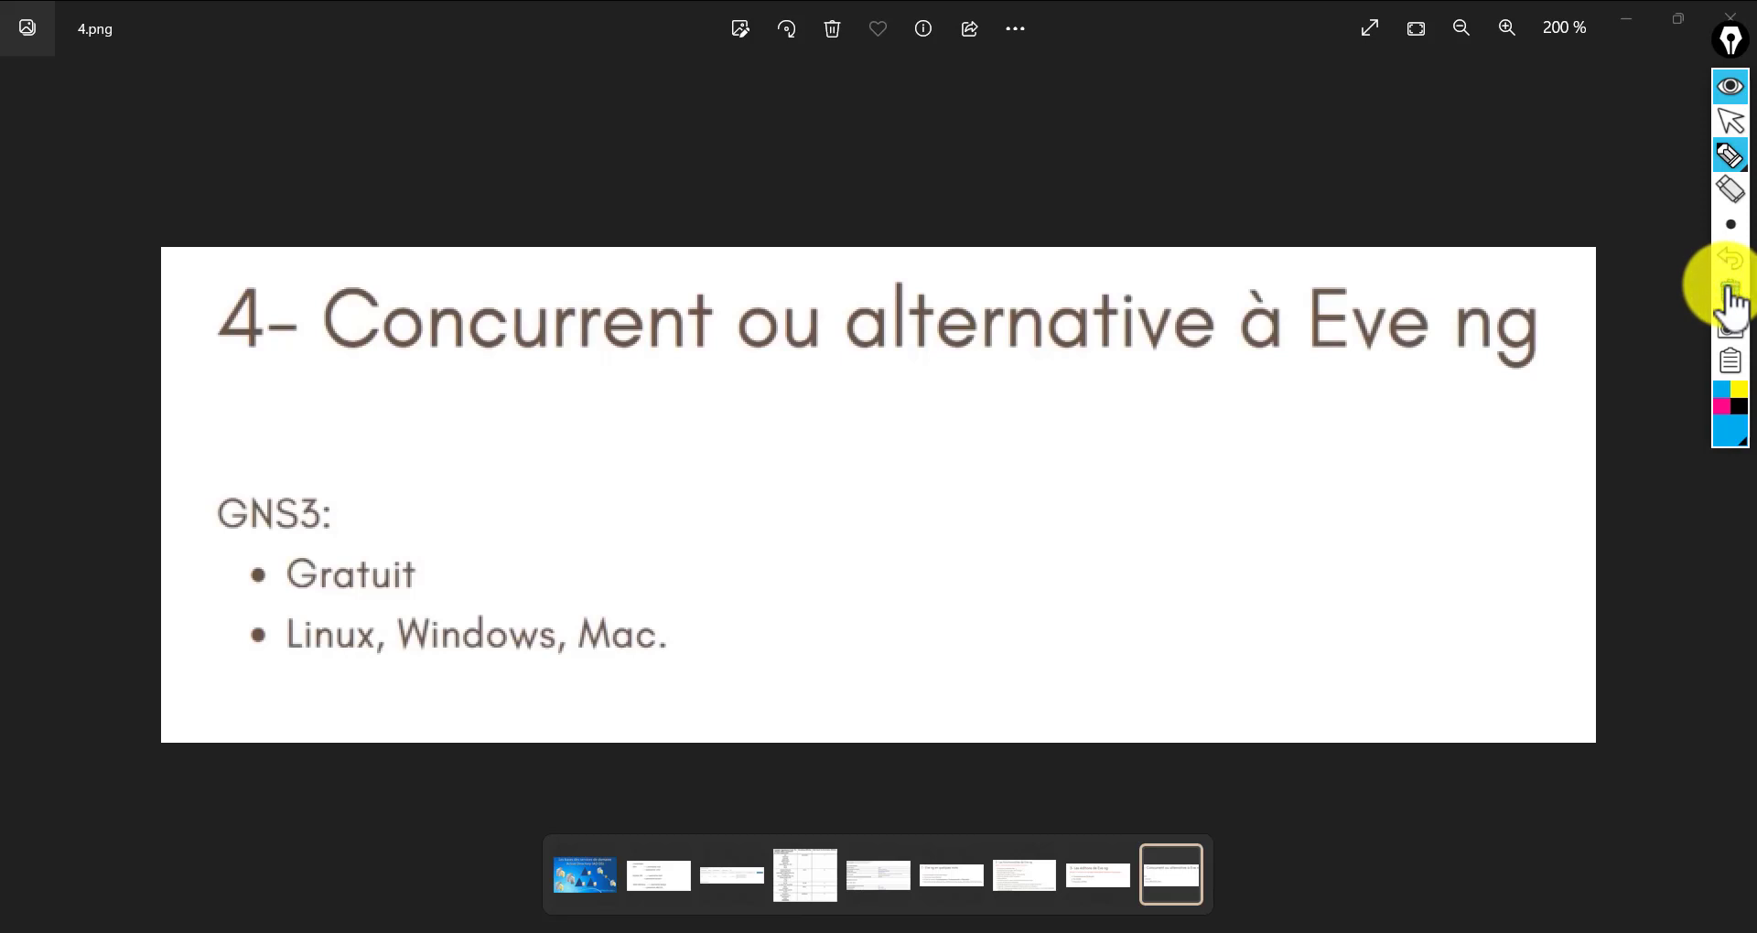
click(1730, 224)
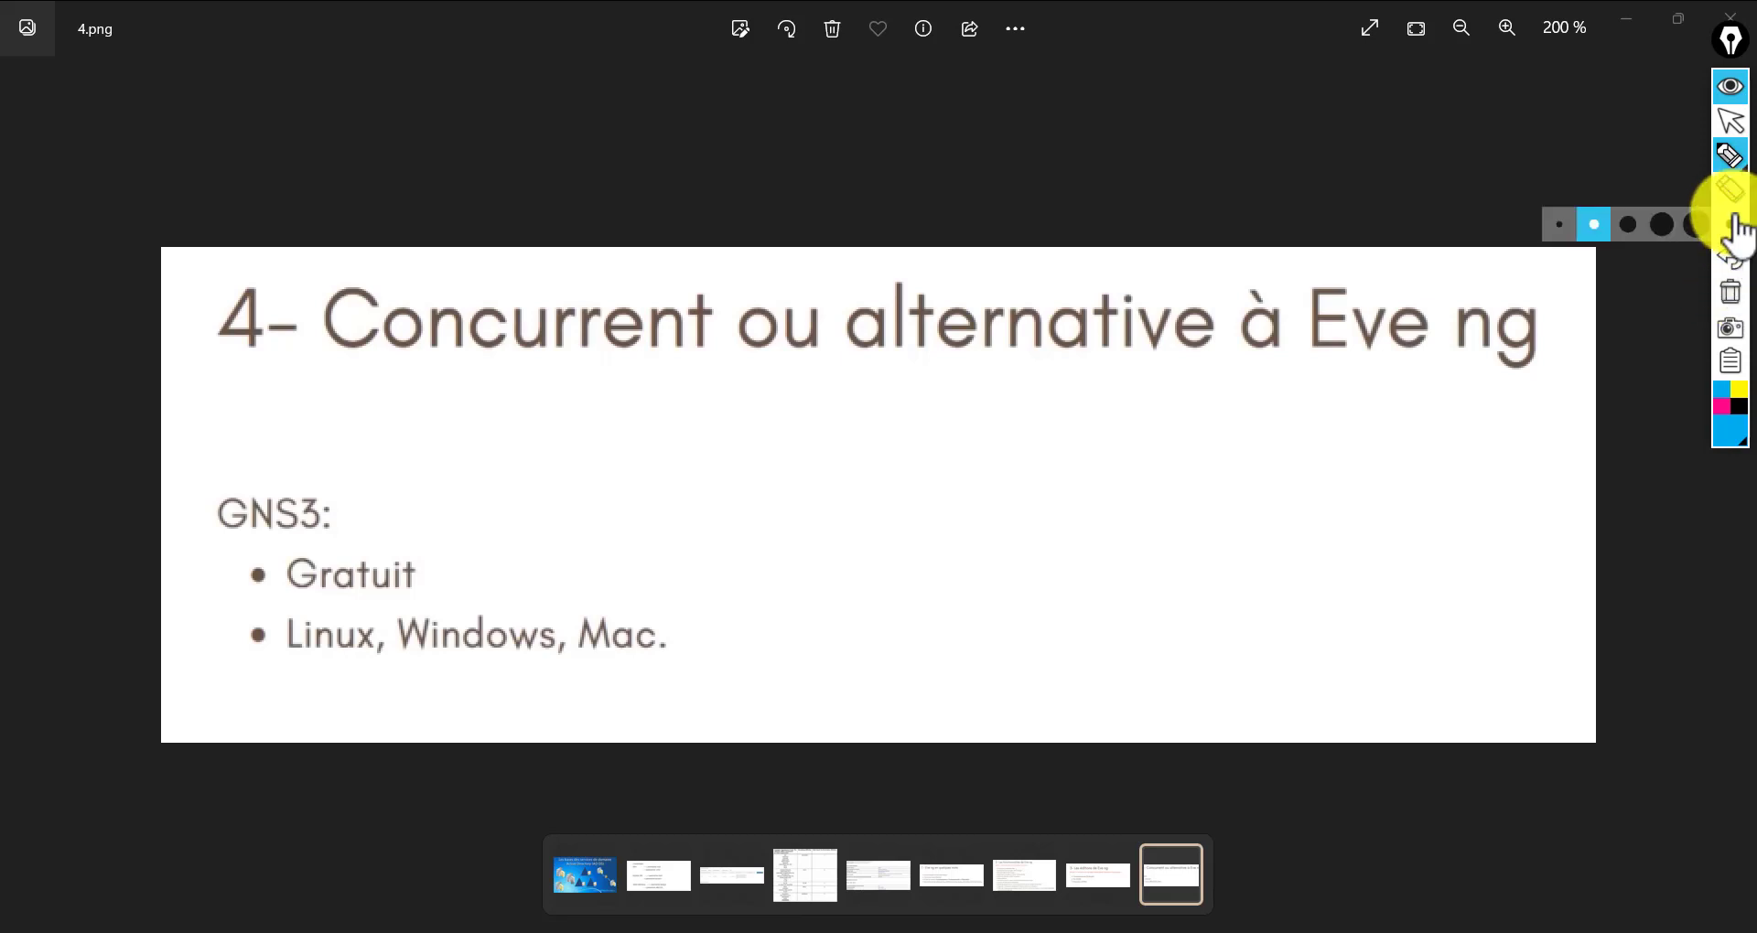
click(1547, 371)
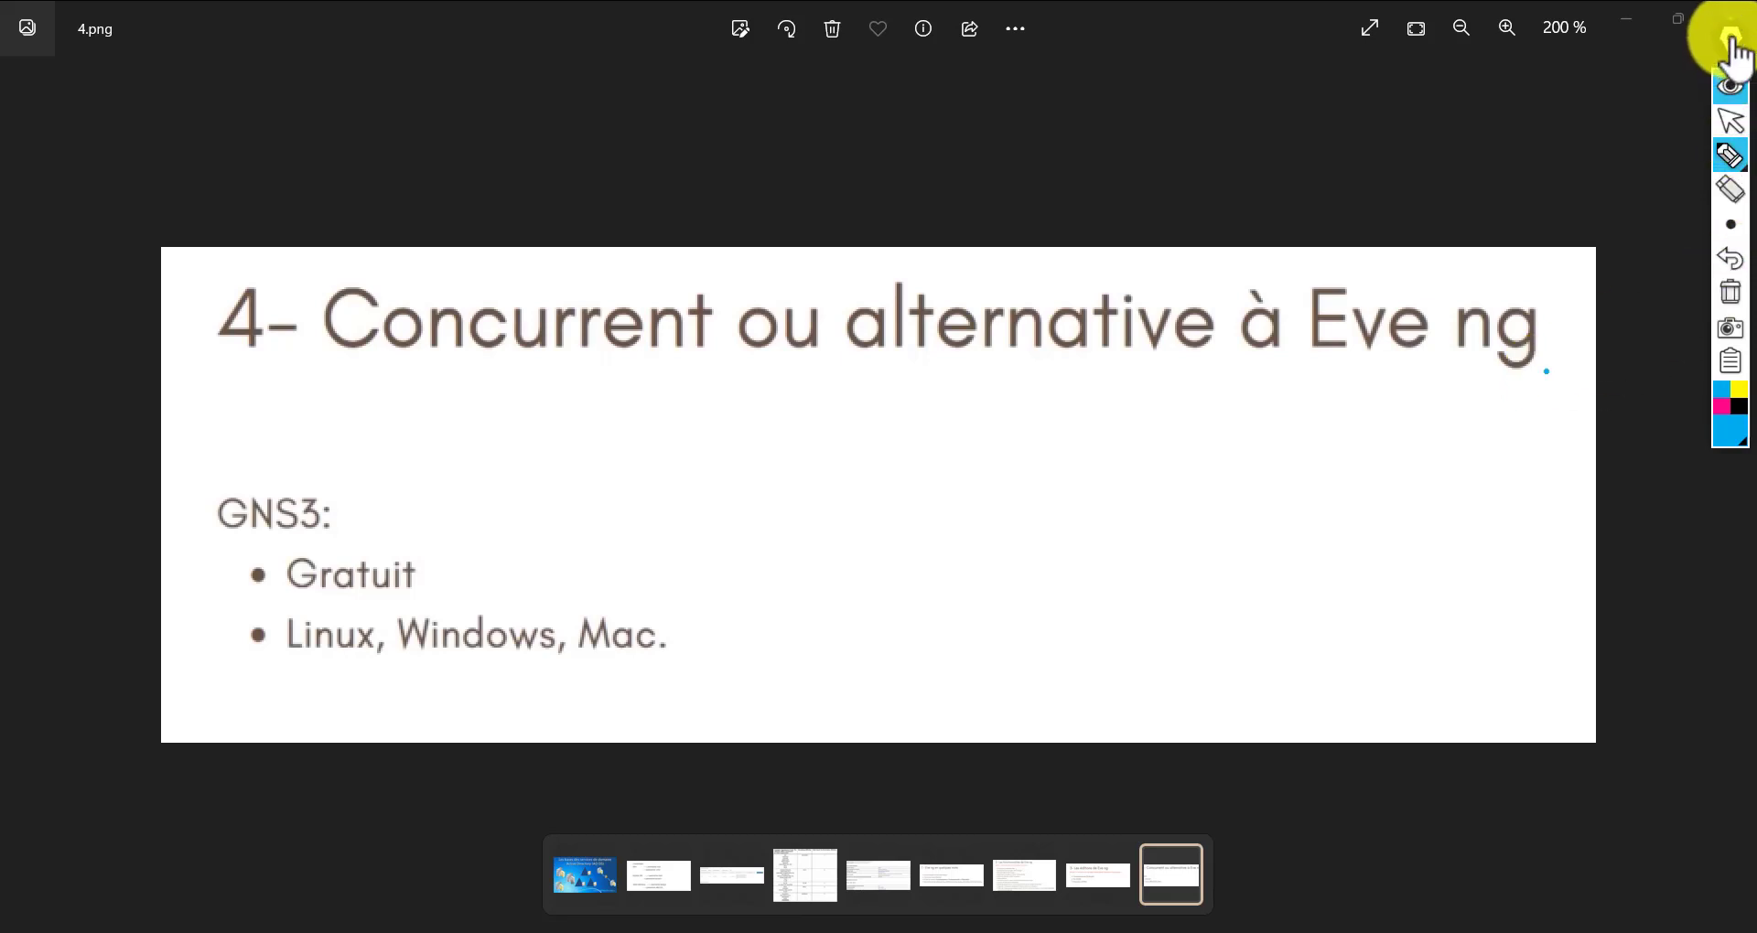
click(1731, 120)
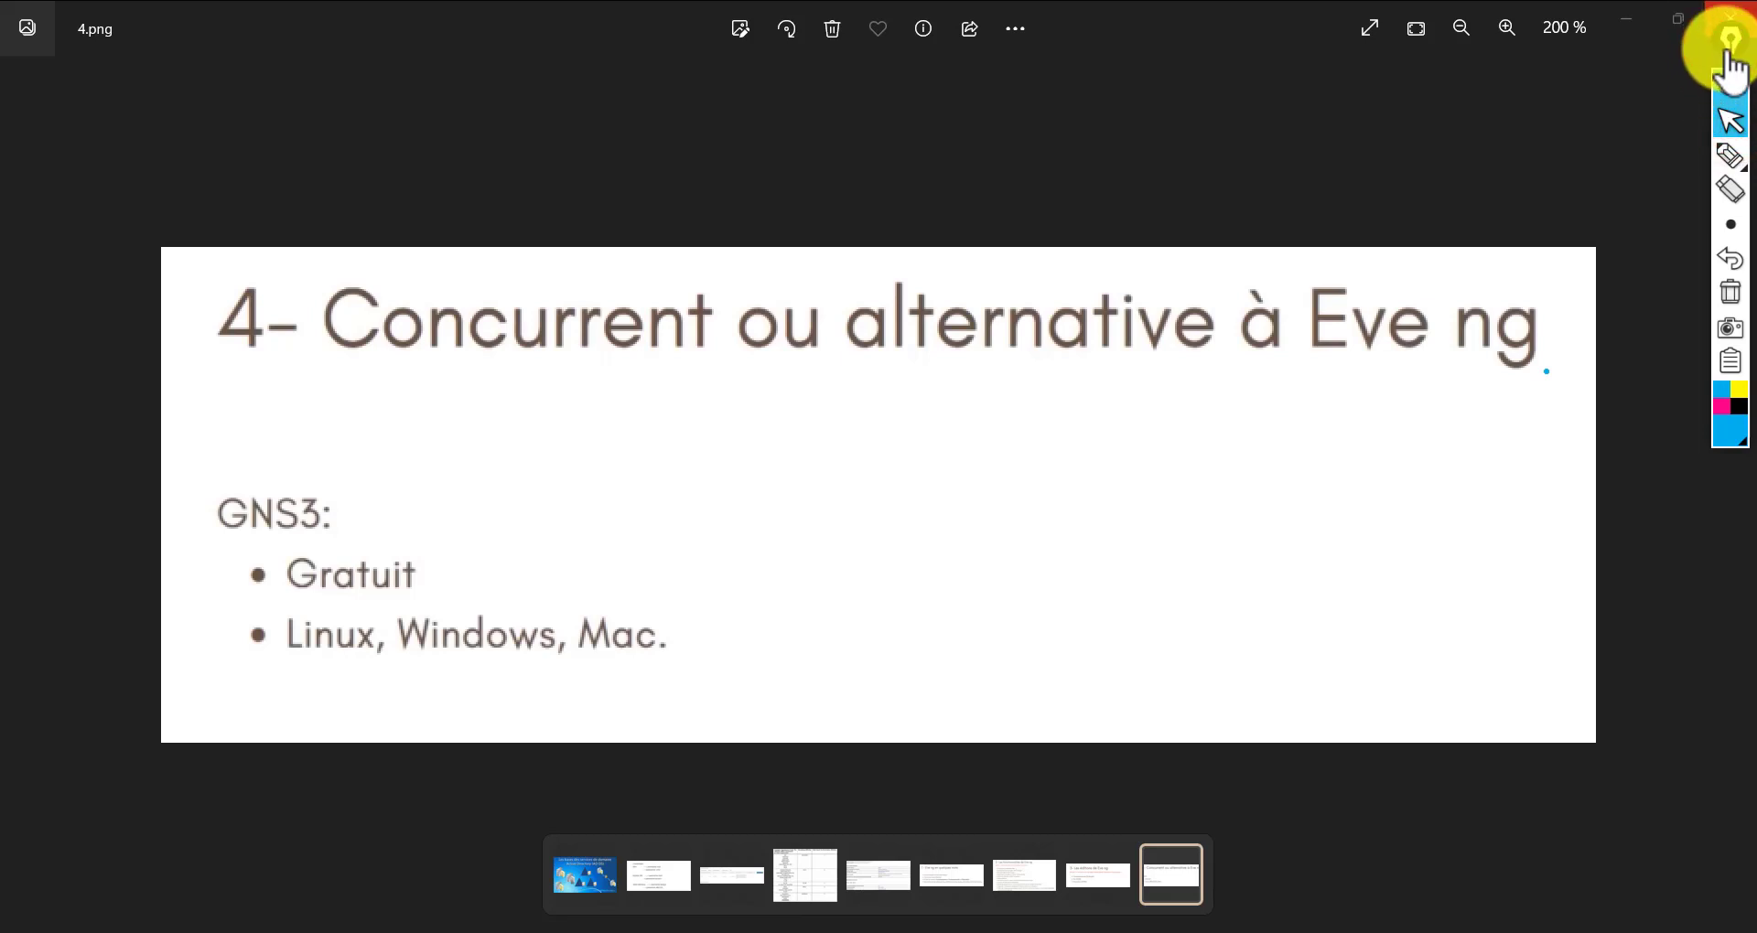
click(1727, 78)
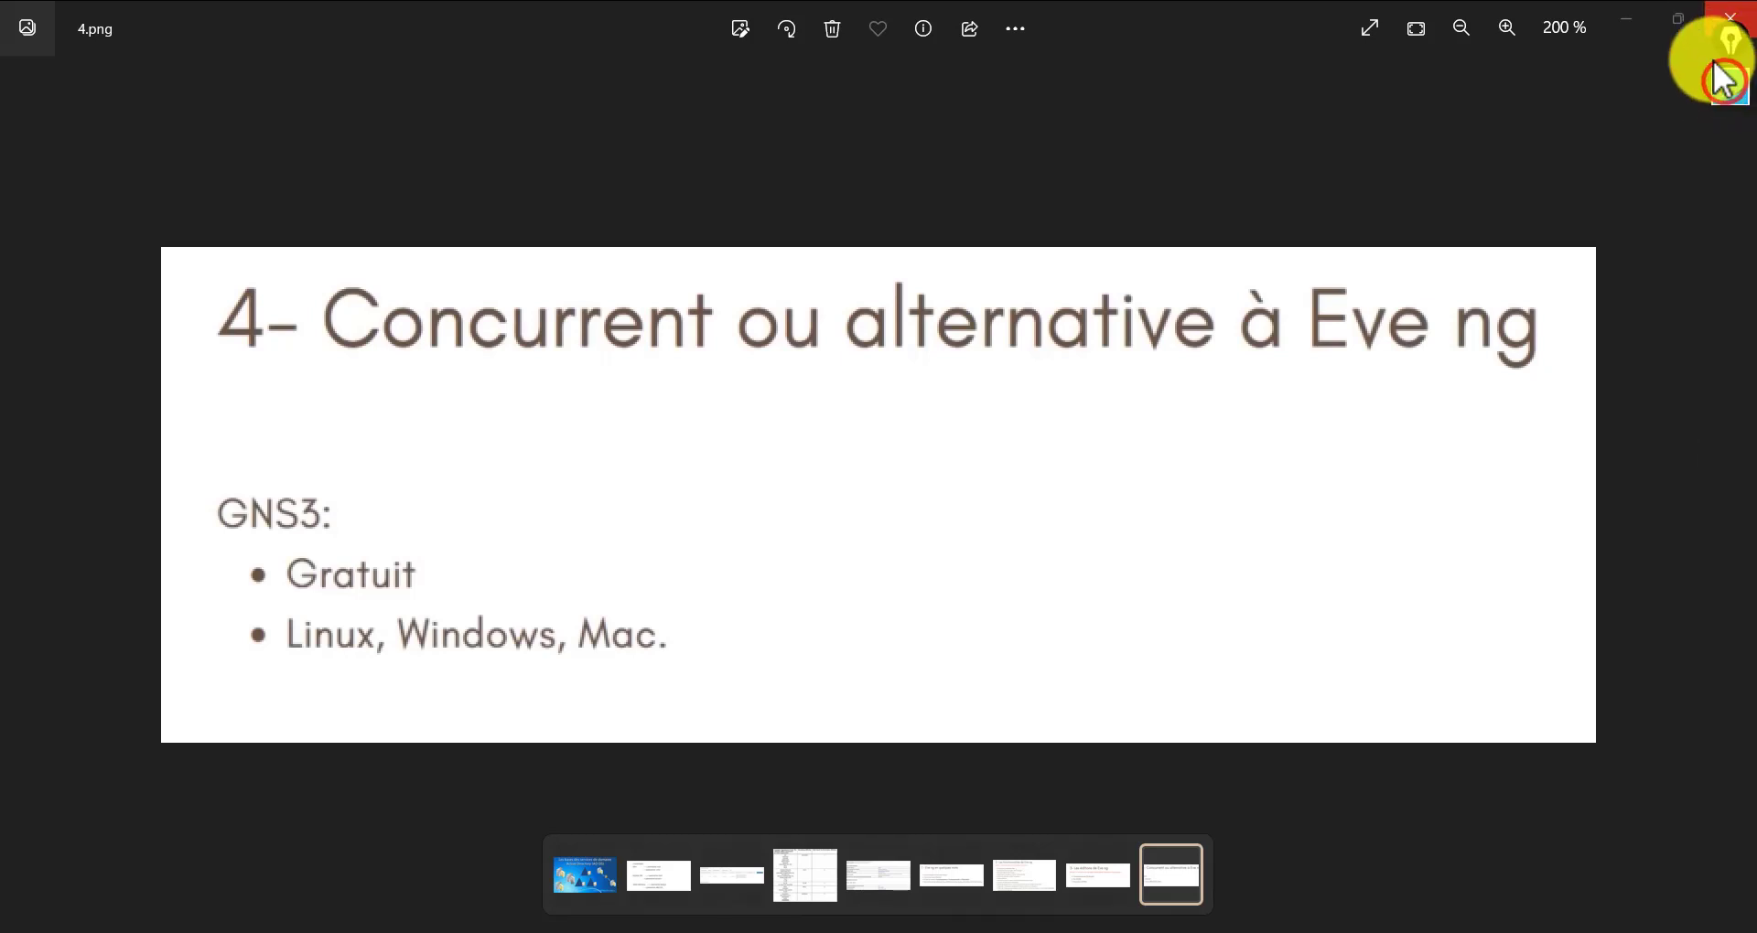
Minimize the image viewer and refresh the desktop
click(1634, 16)
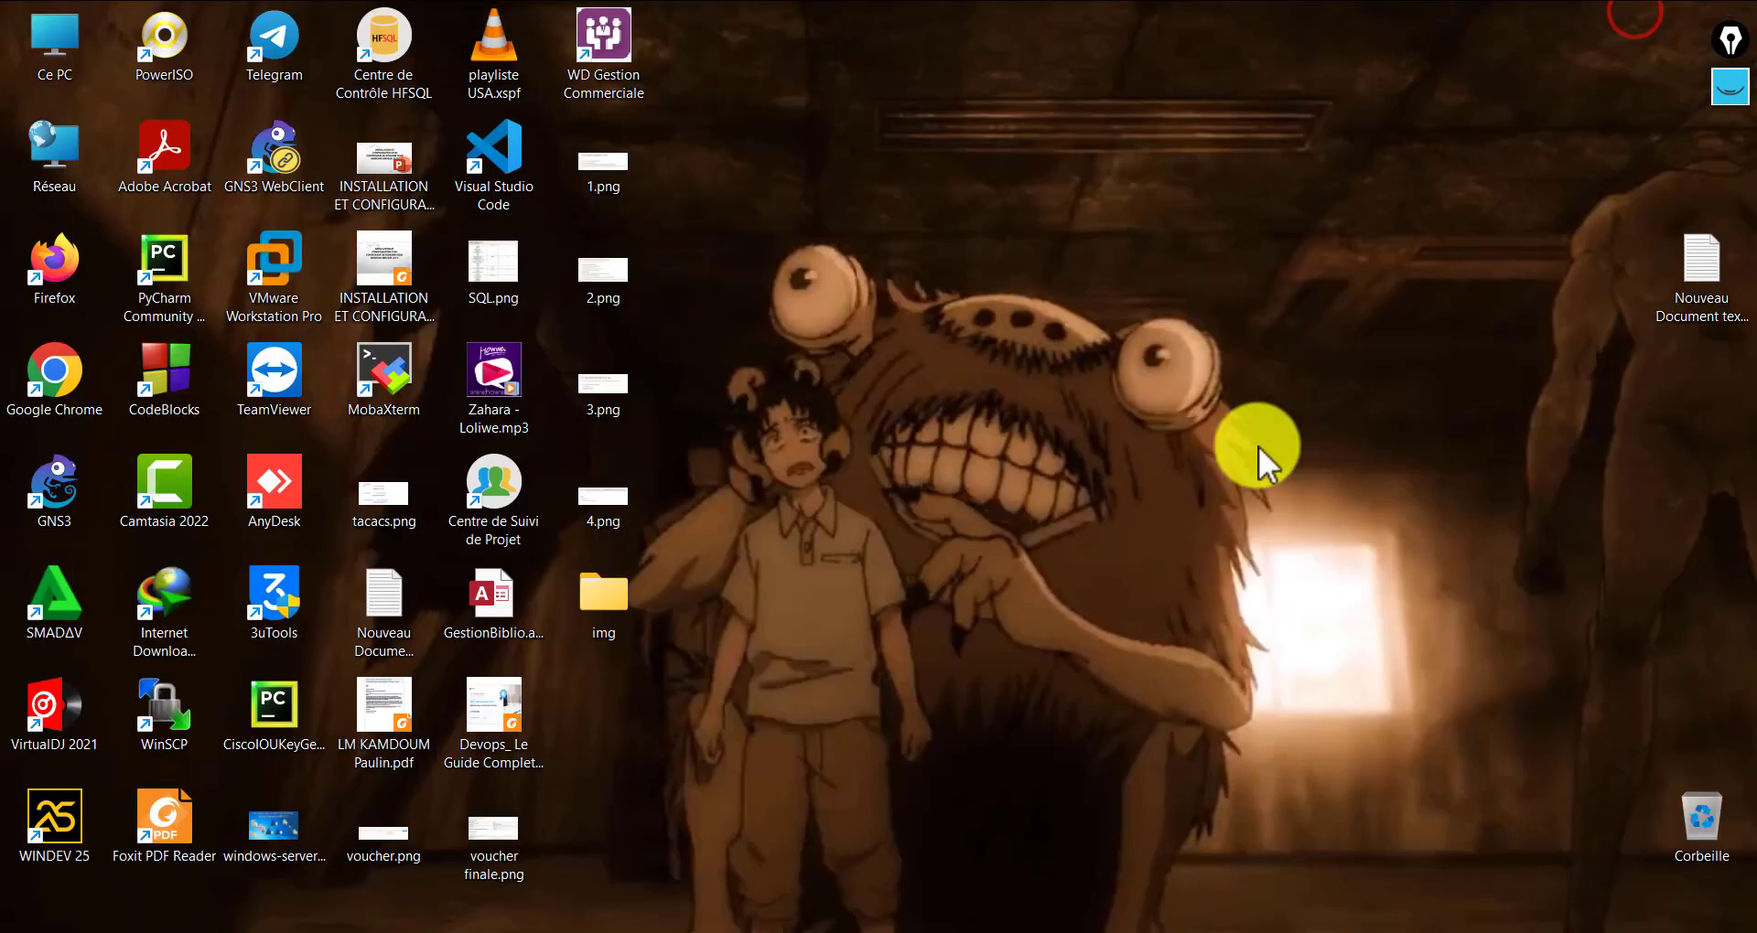
right_click(999, 476)
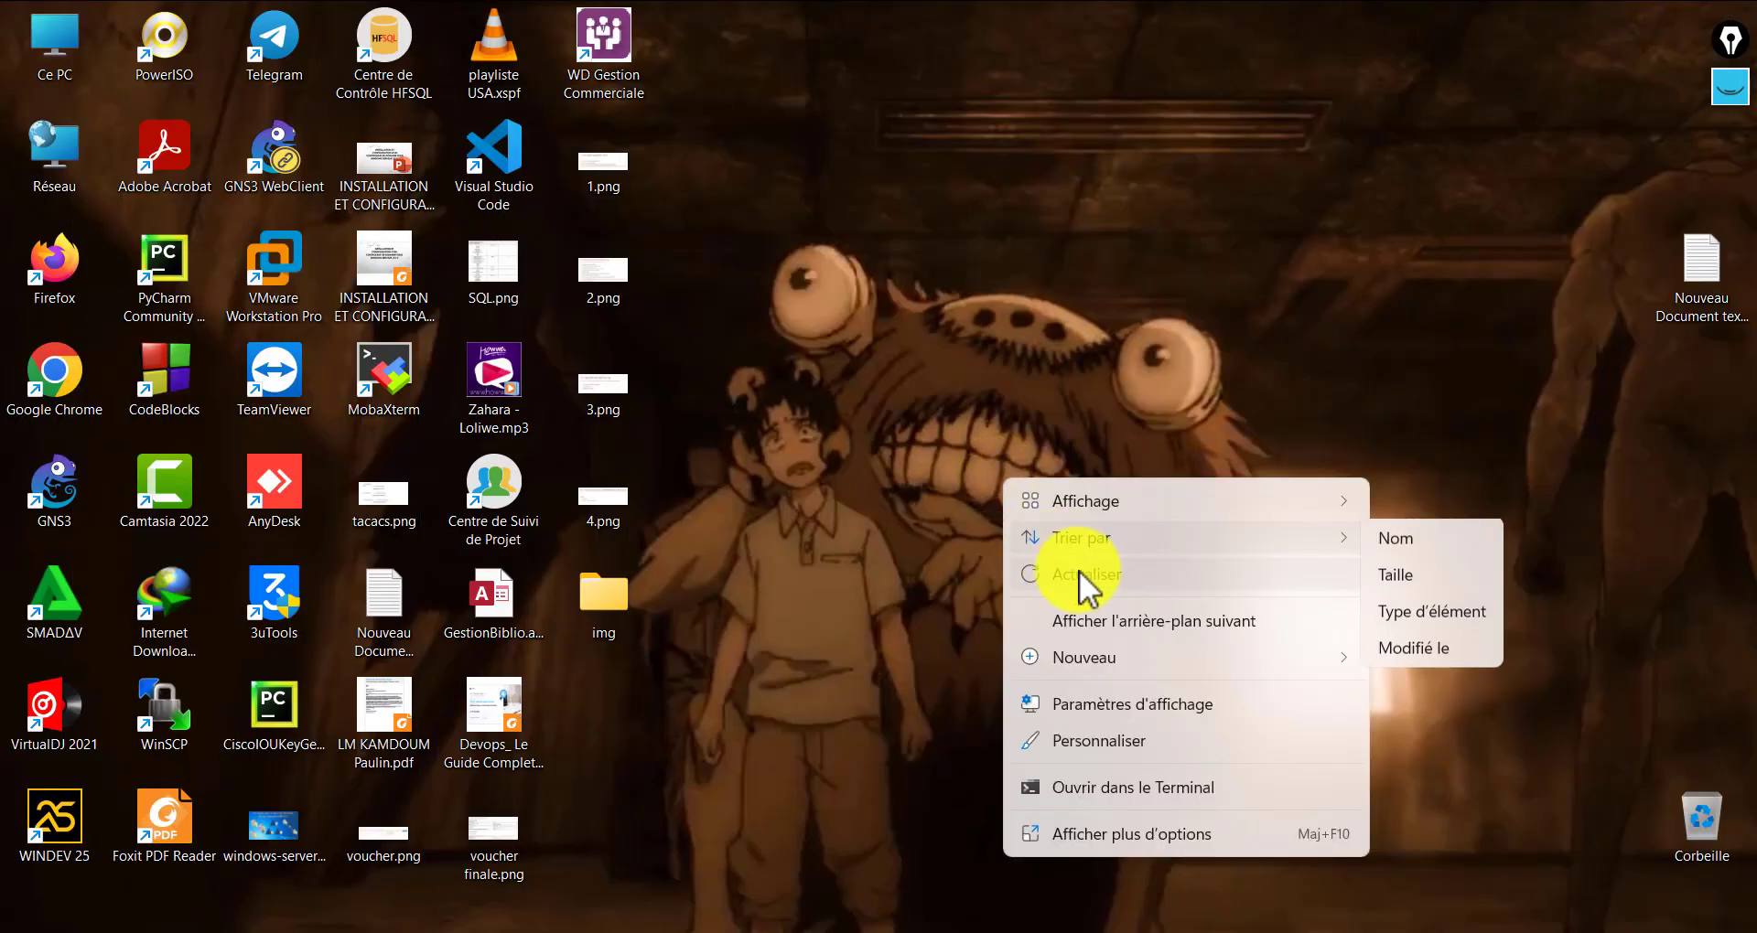
click(1078, 569)
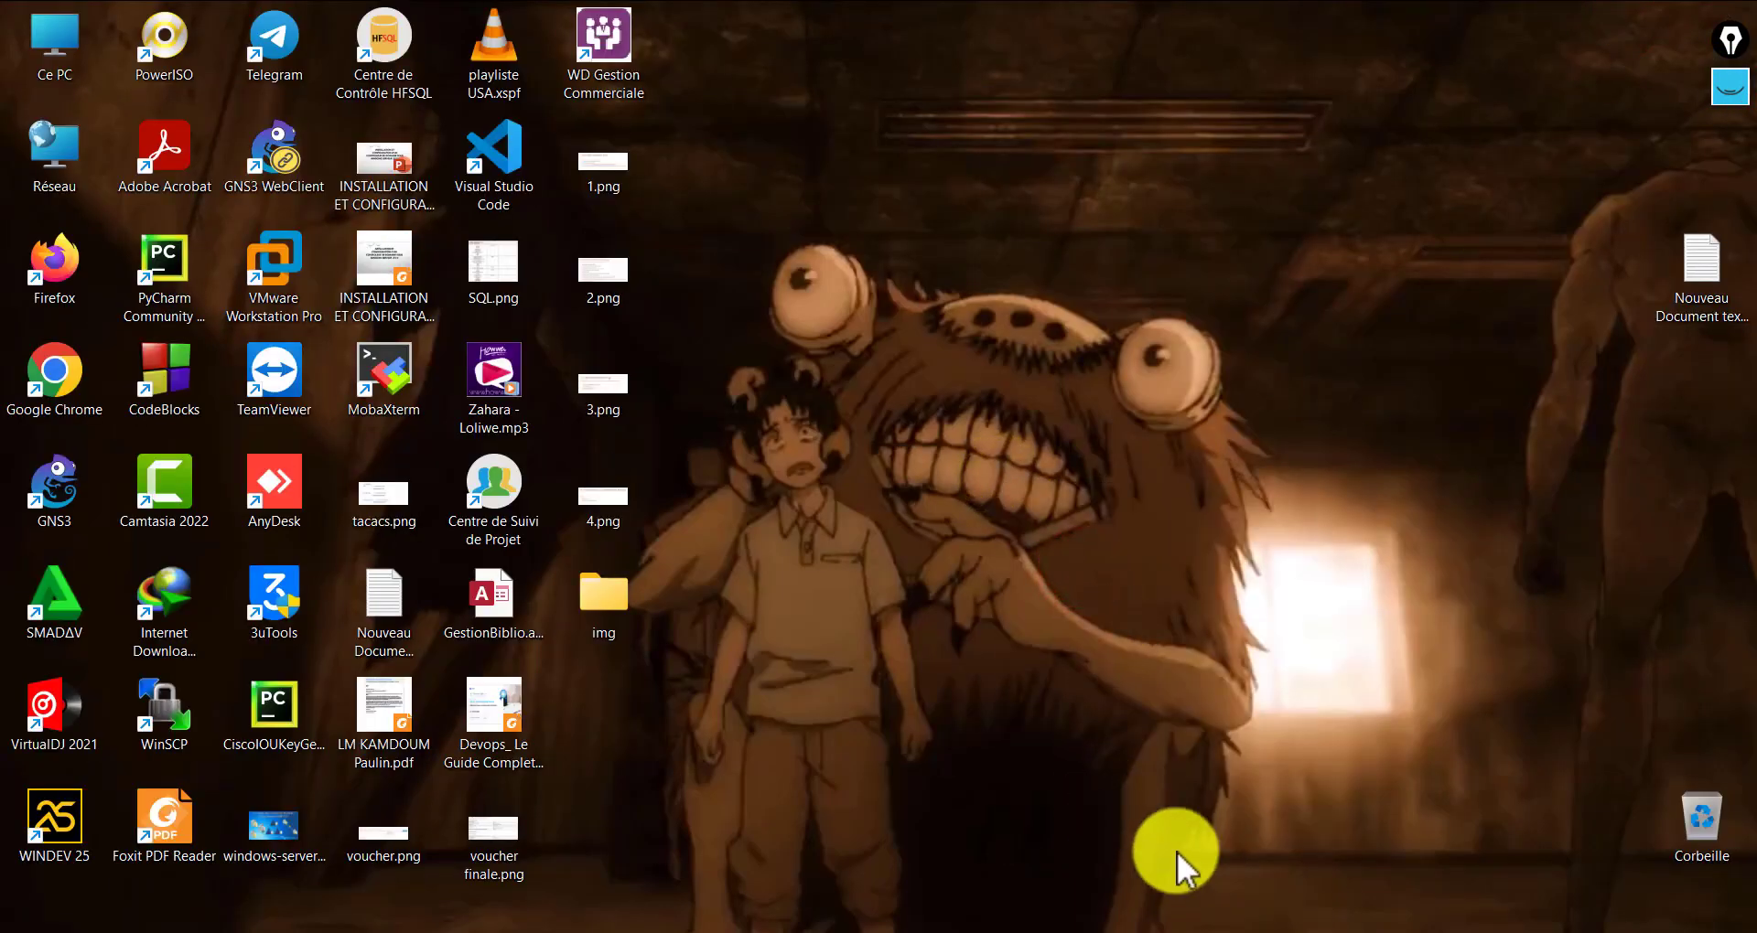
Switch to Google Chrome and search Google for "eve ng"
click(785, 931)
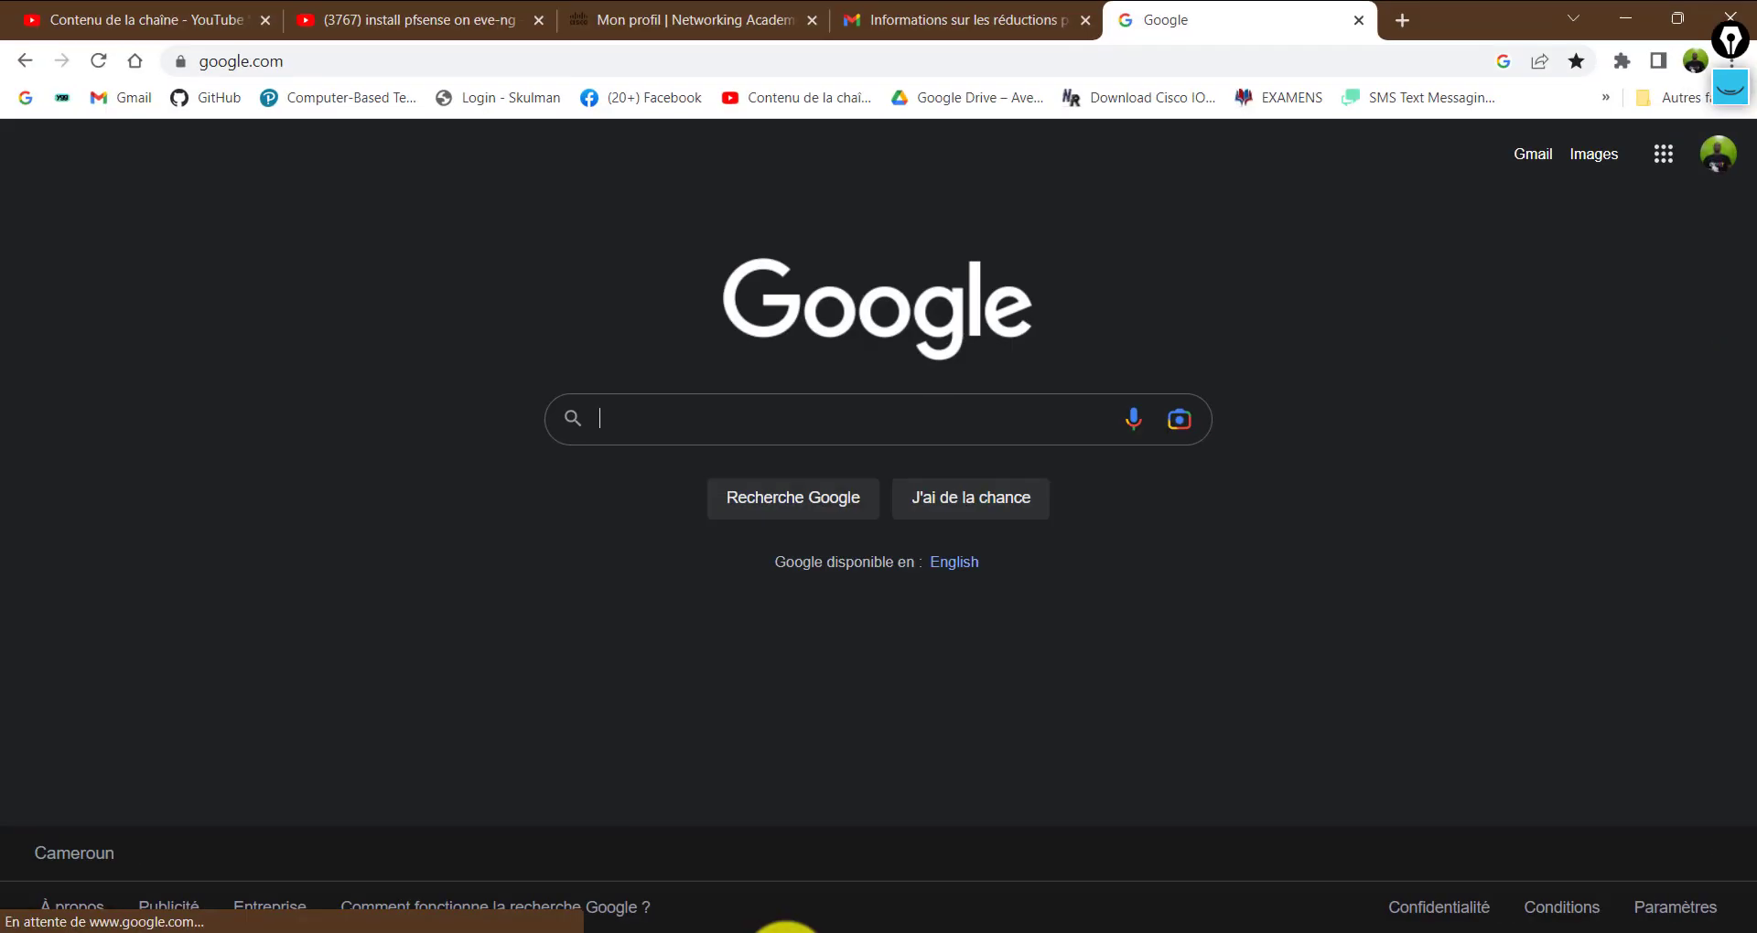
click(685, 409)
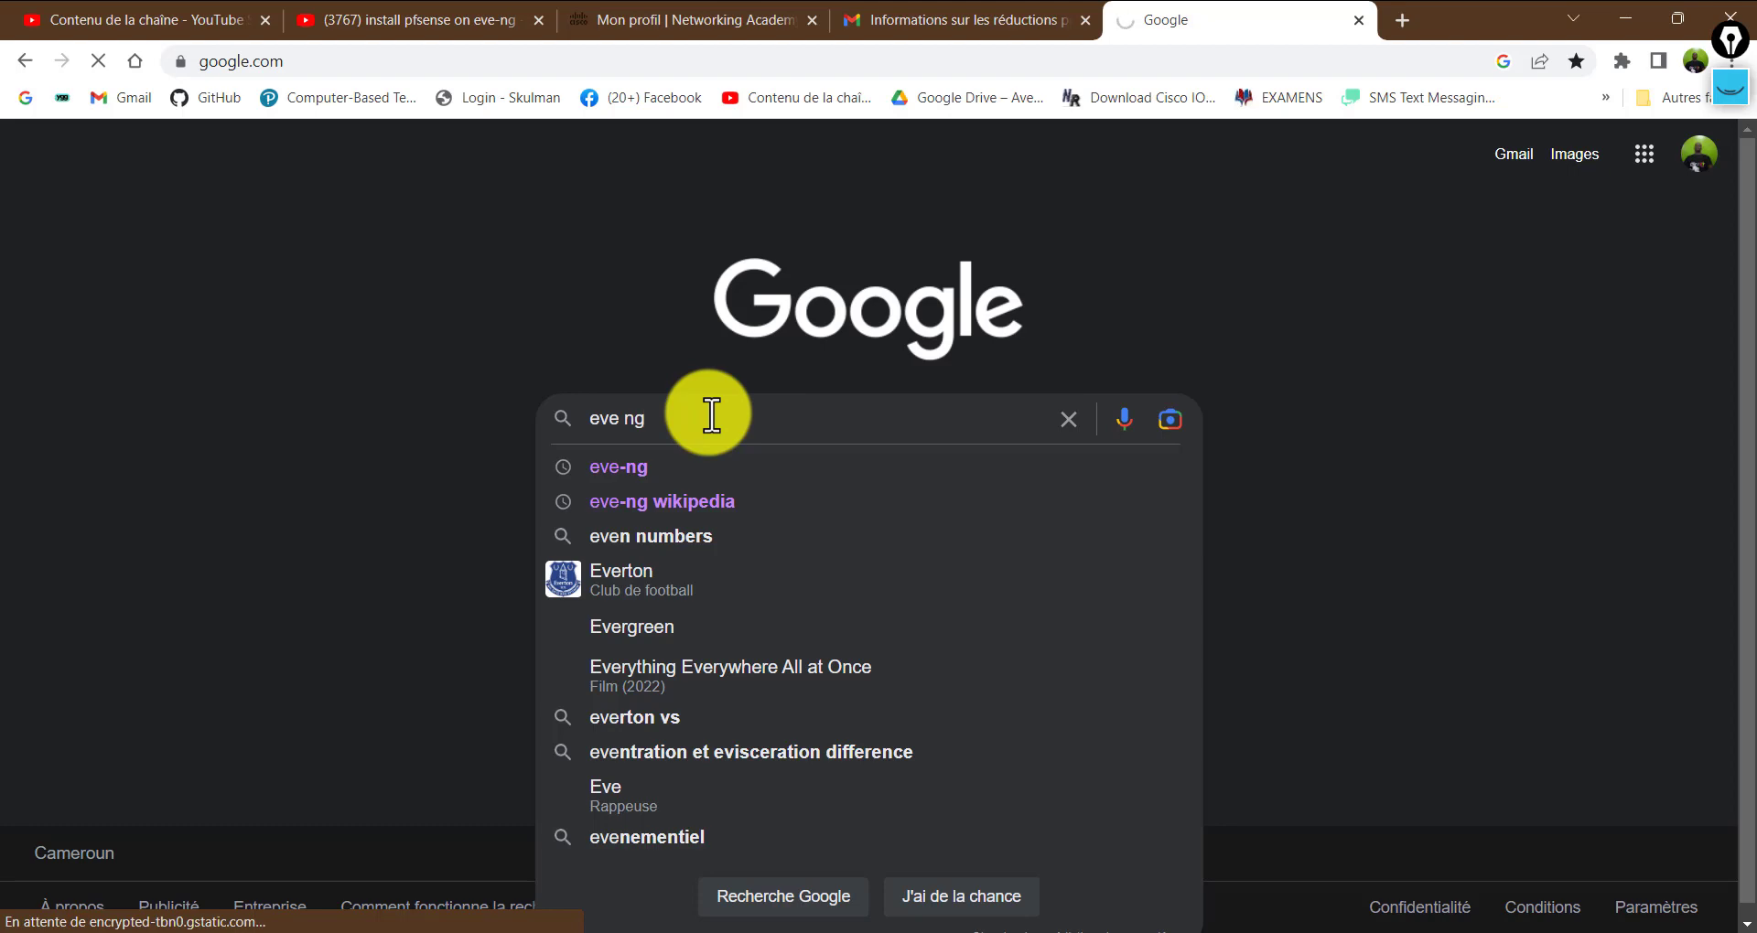
key(Return)
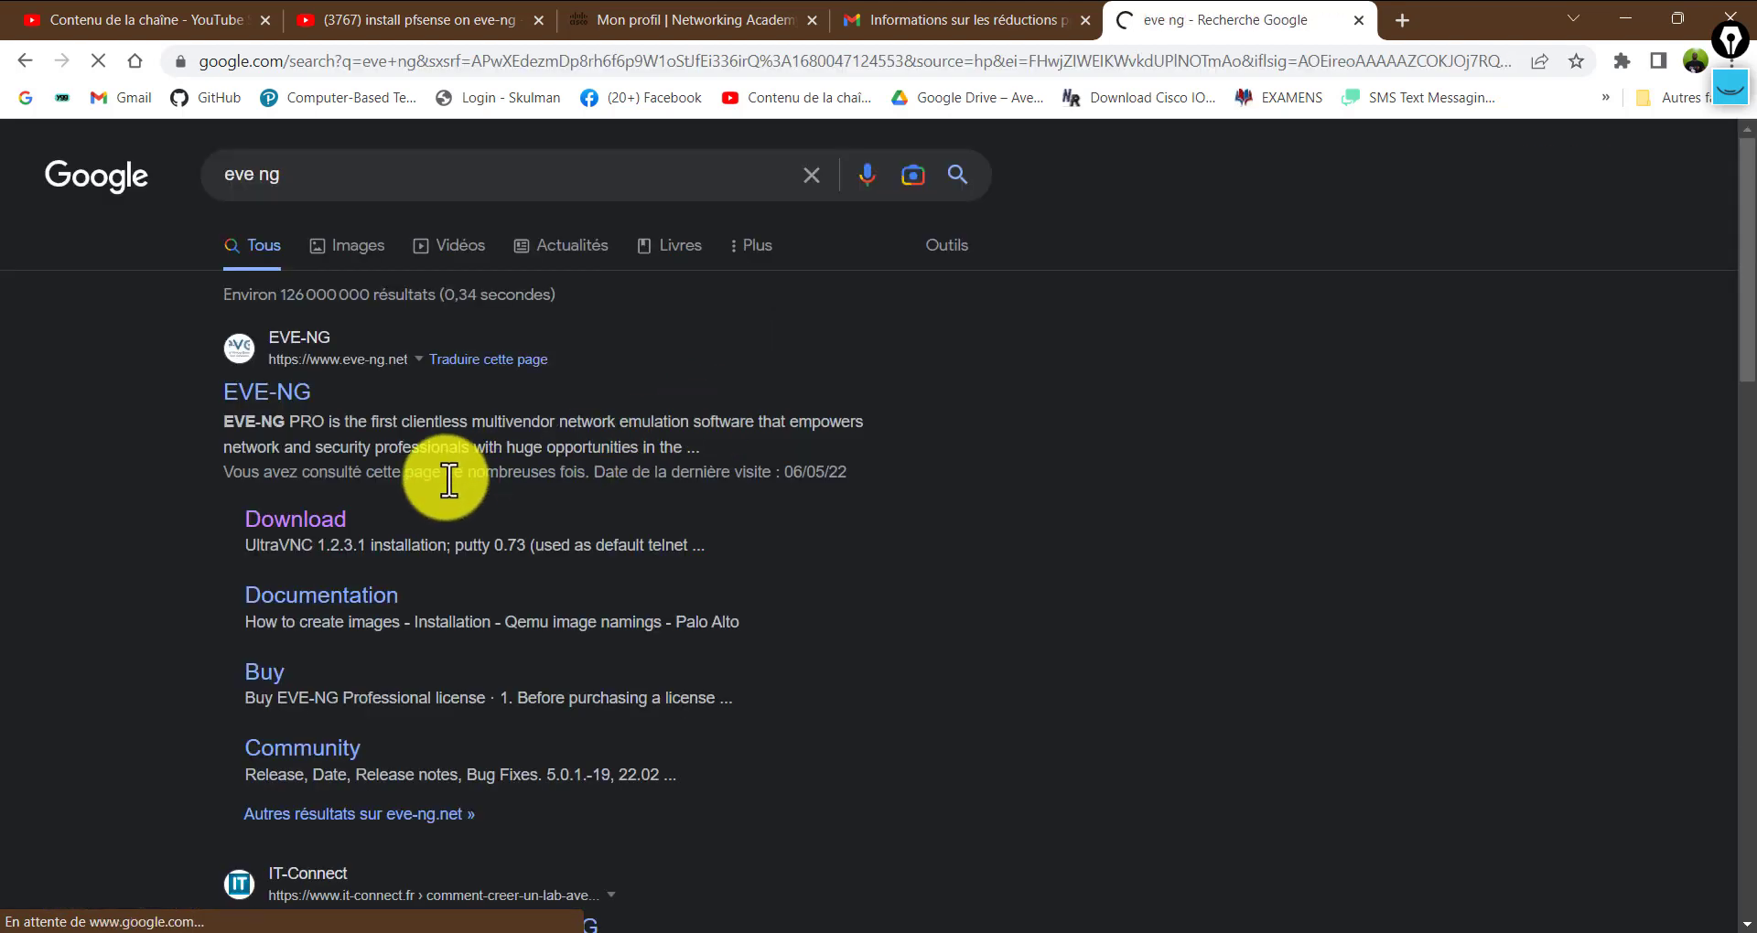
Open the Download page of the EVE-NG search result in a new tab and switch to that tab
scroll(449, 480, down, 1)
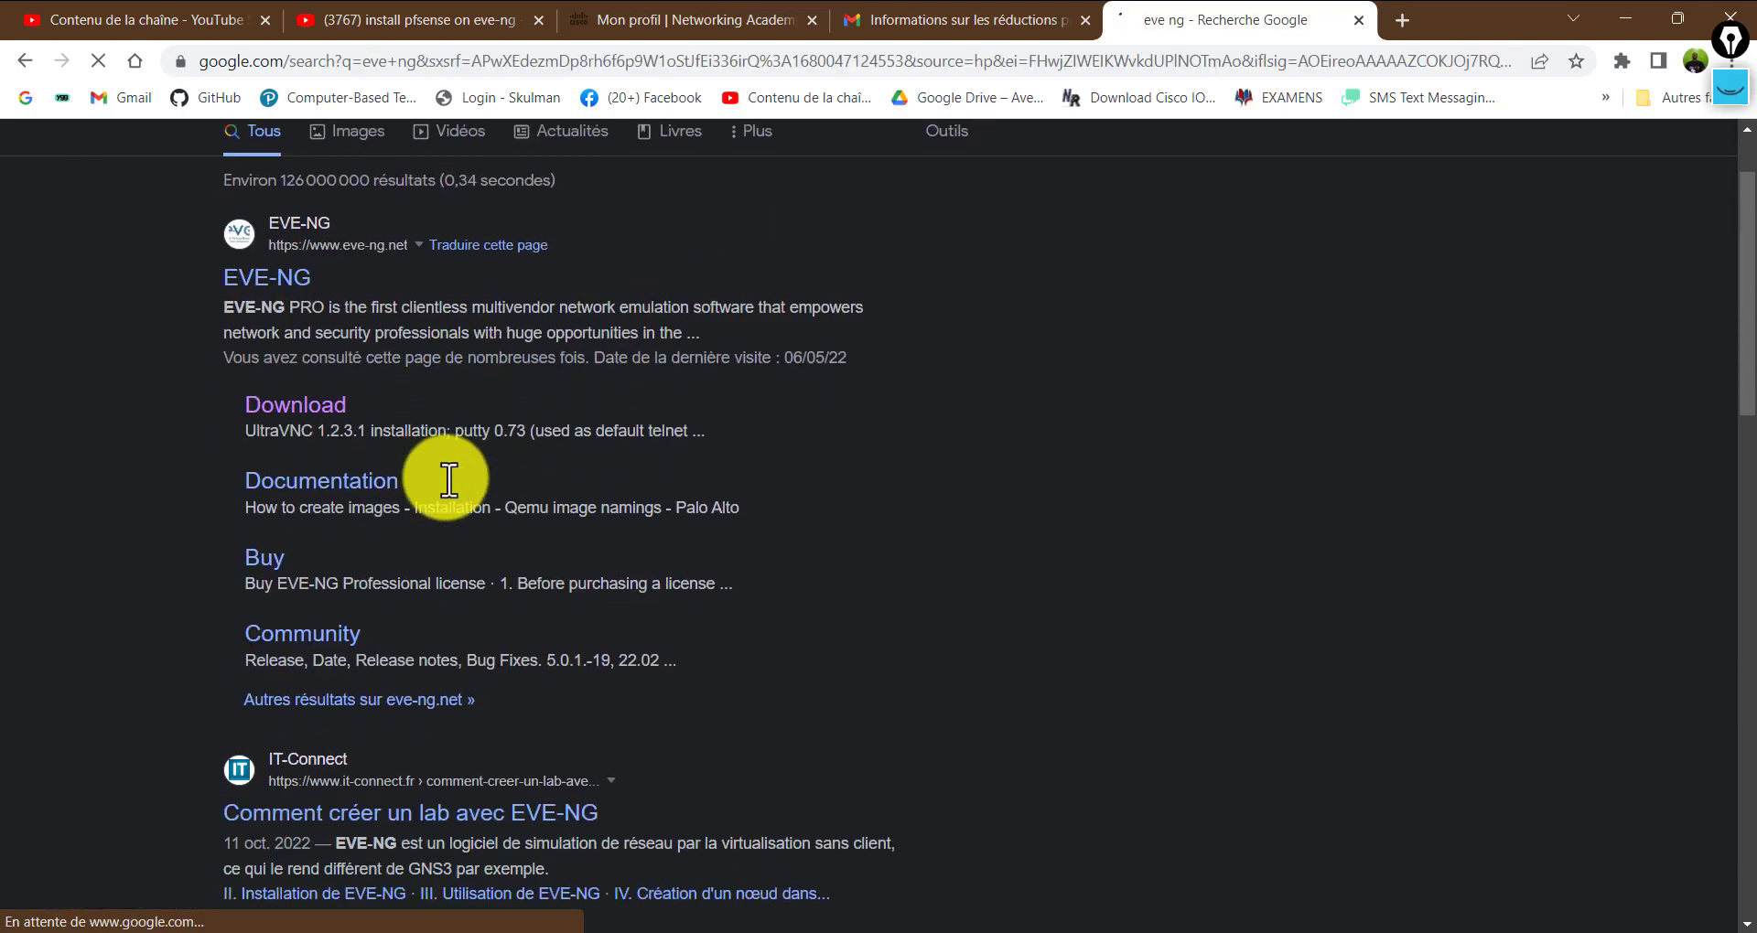
right_click(282, 403)
click(354, 414)
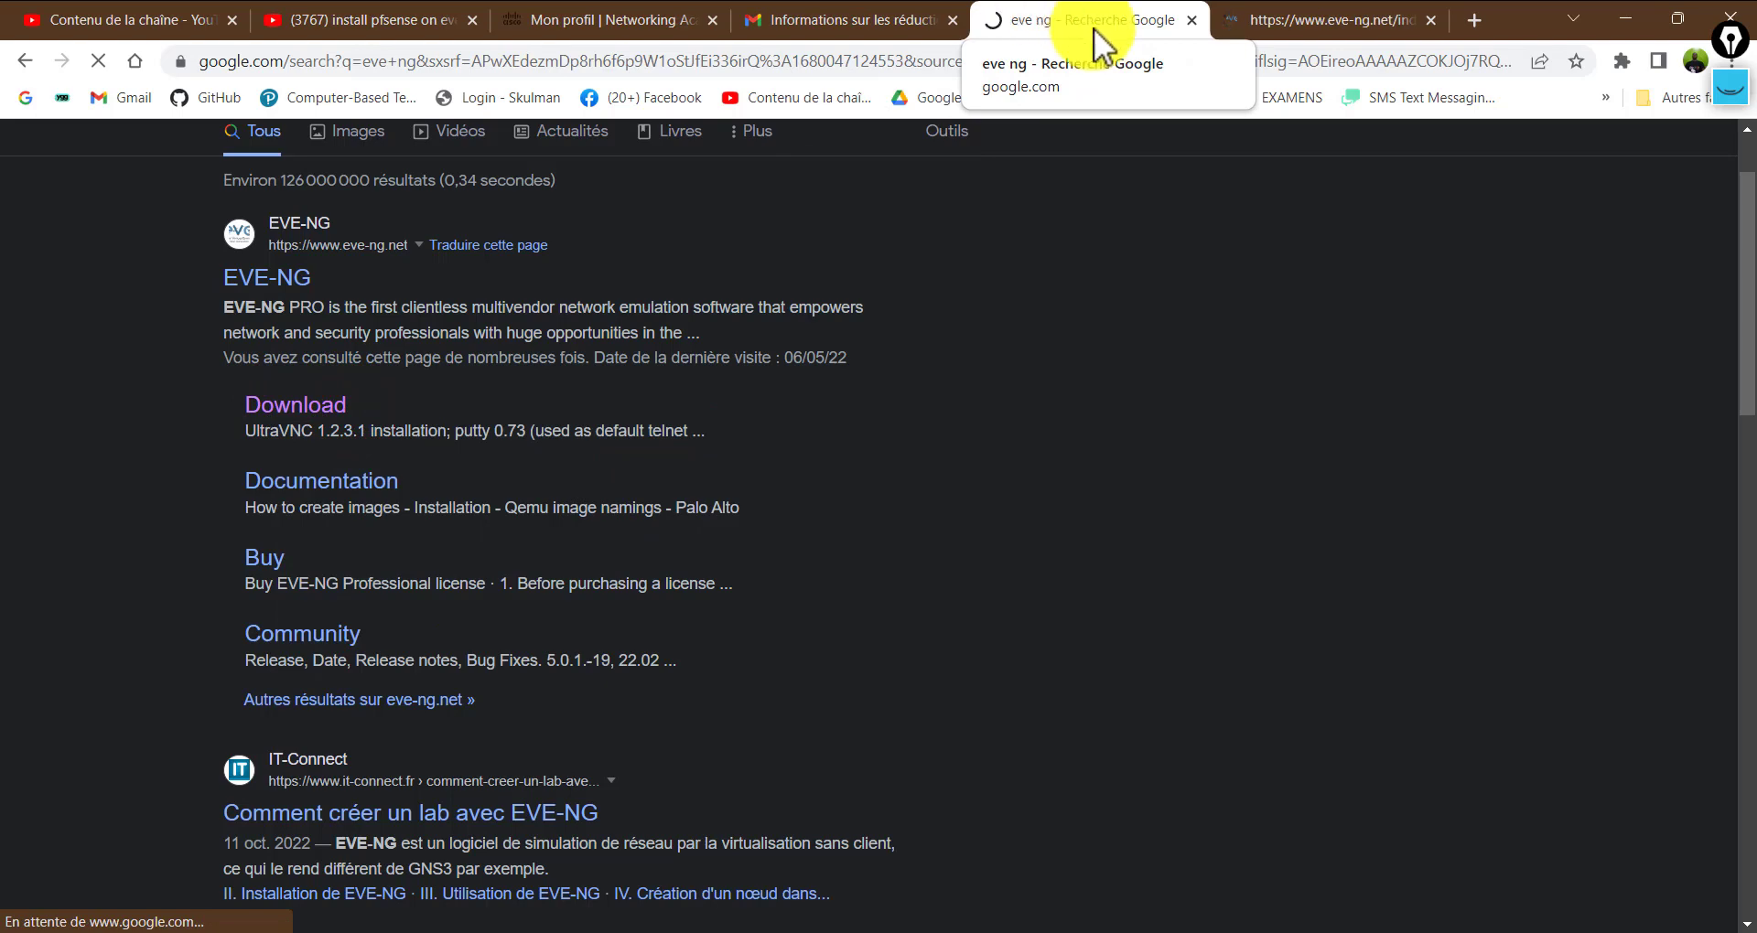
click(1286, 19)
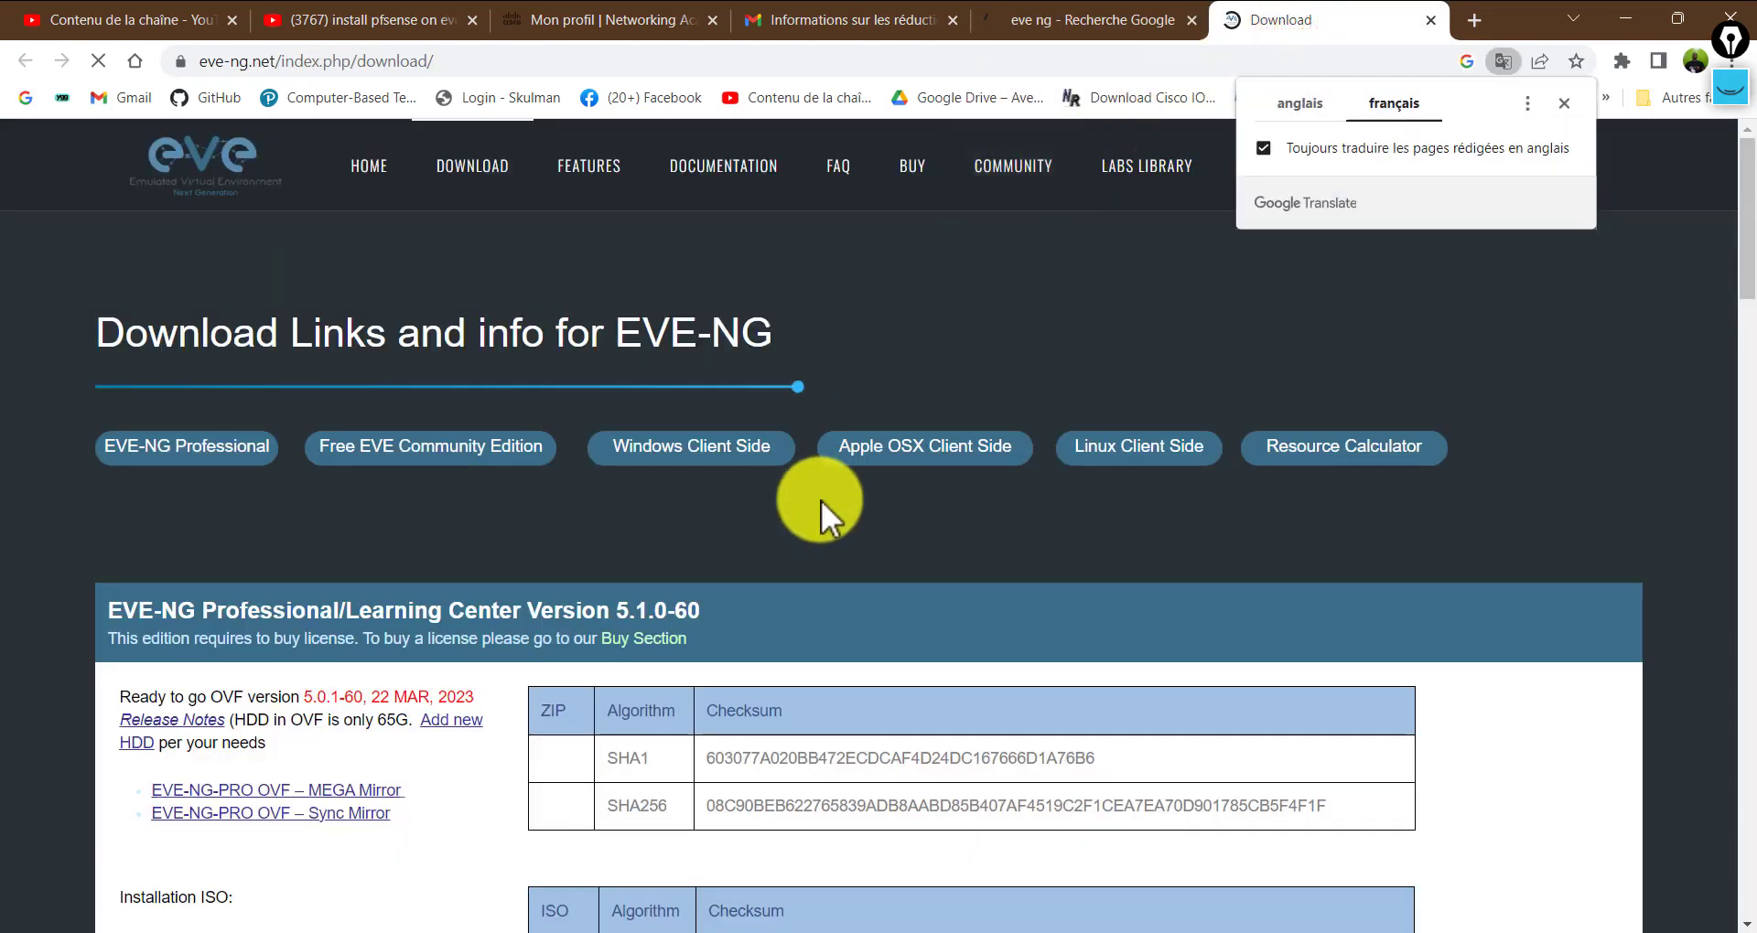
Examine the EVE-NG Professional/Learning Center section of the download page, including its OVF and ISO download links
scroll(823, 507, down, 1)
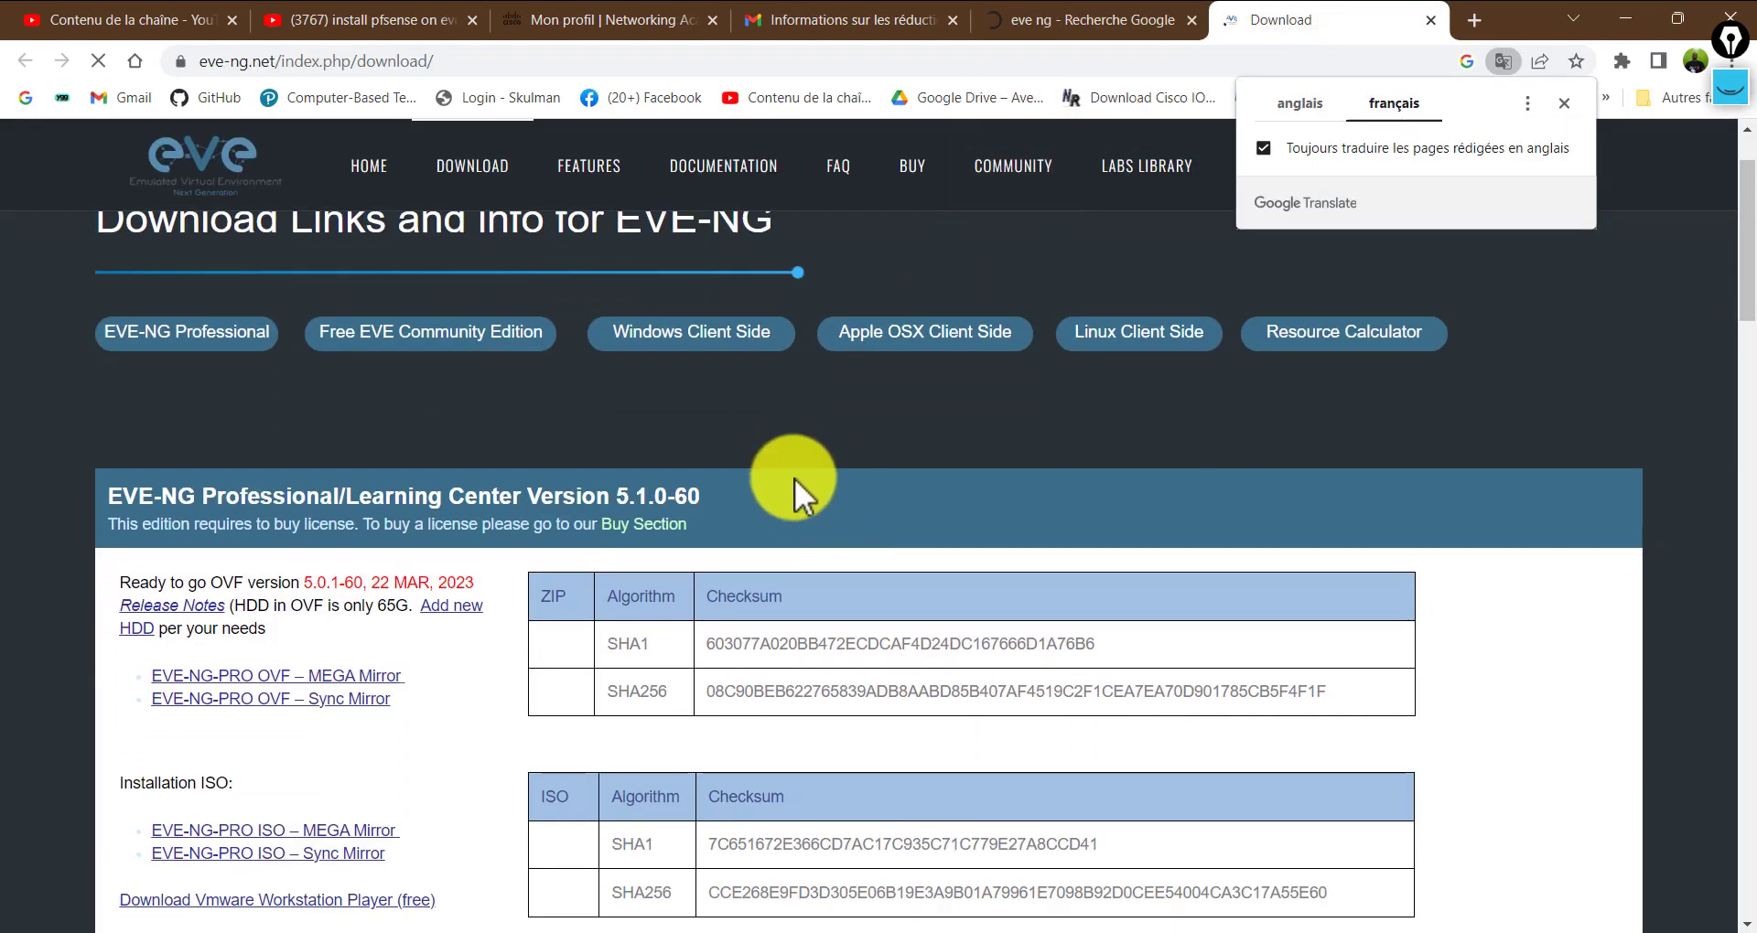
right_click(789, 492)
click(565, 478)
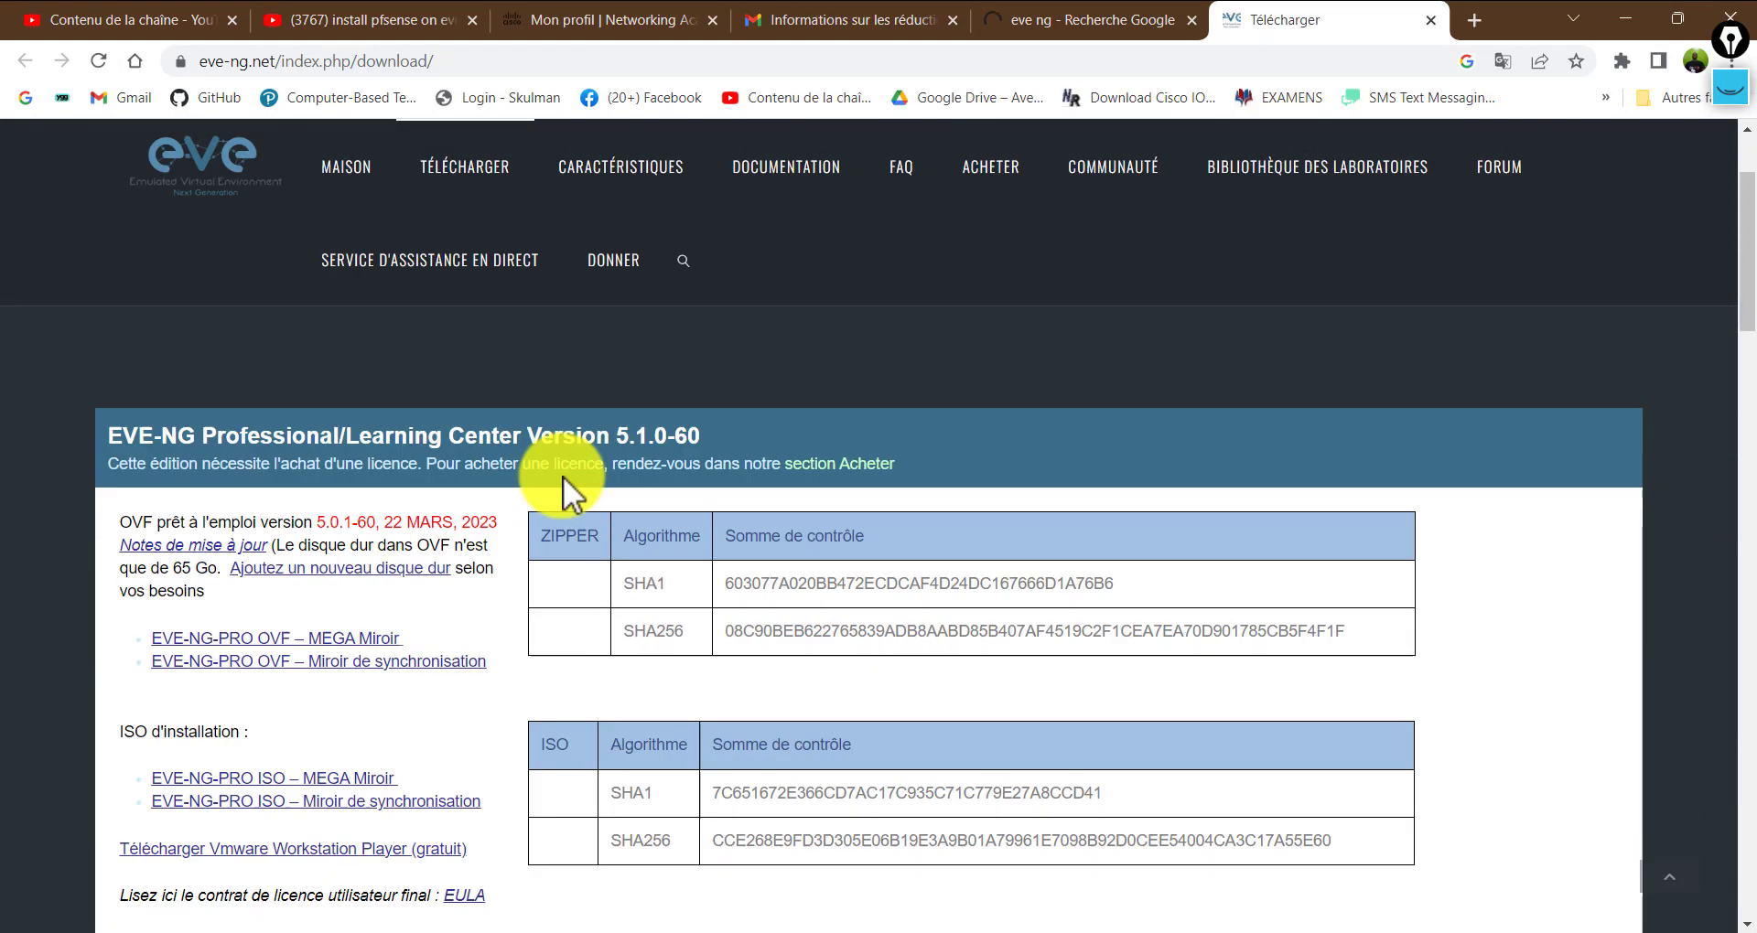
scroll(389, 416, down, 2)
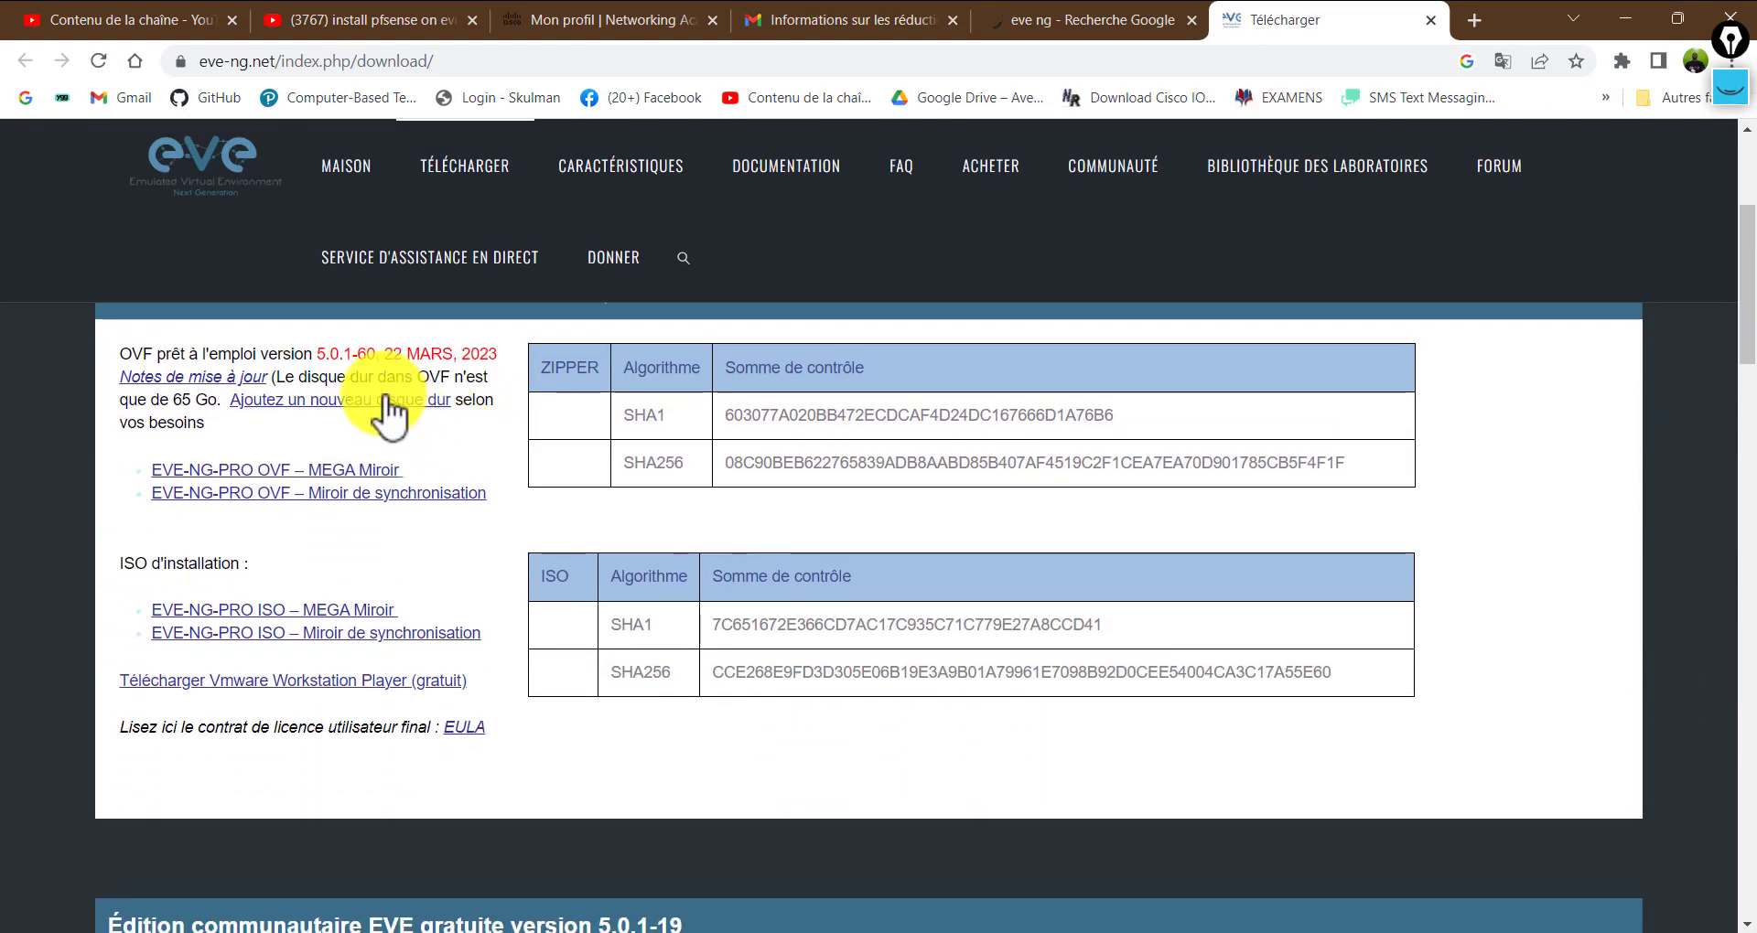
scroll(388, 416, up, 1)
drag(85, 381, 722, 370)
right_click(729, 384)
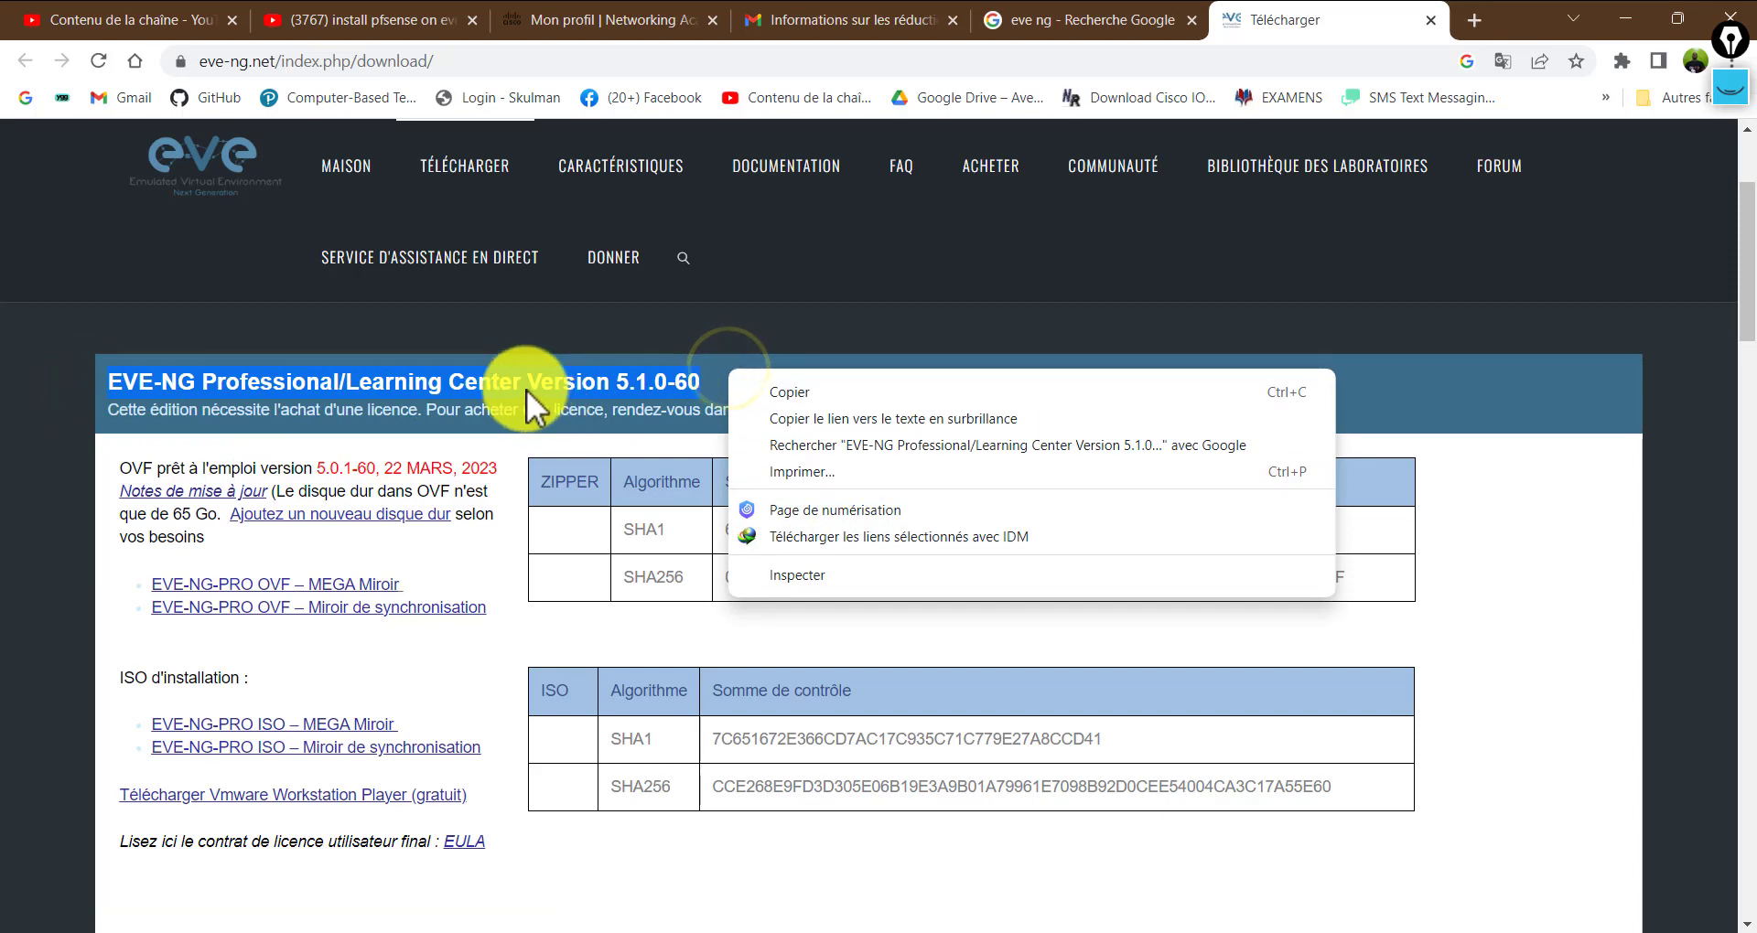
click(526, 388)
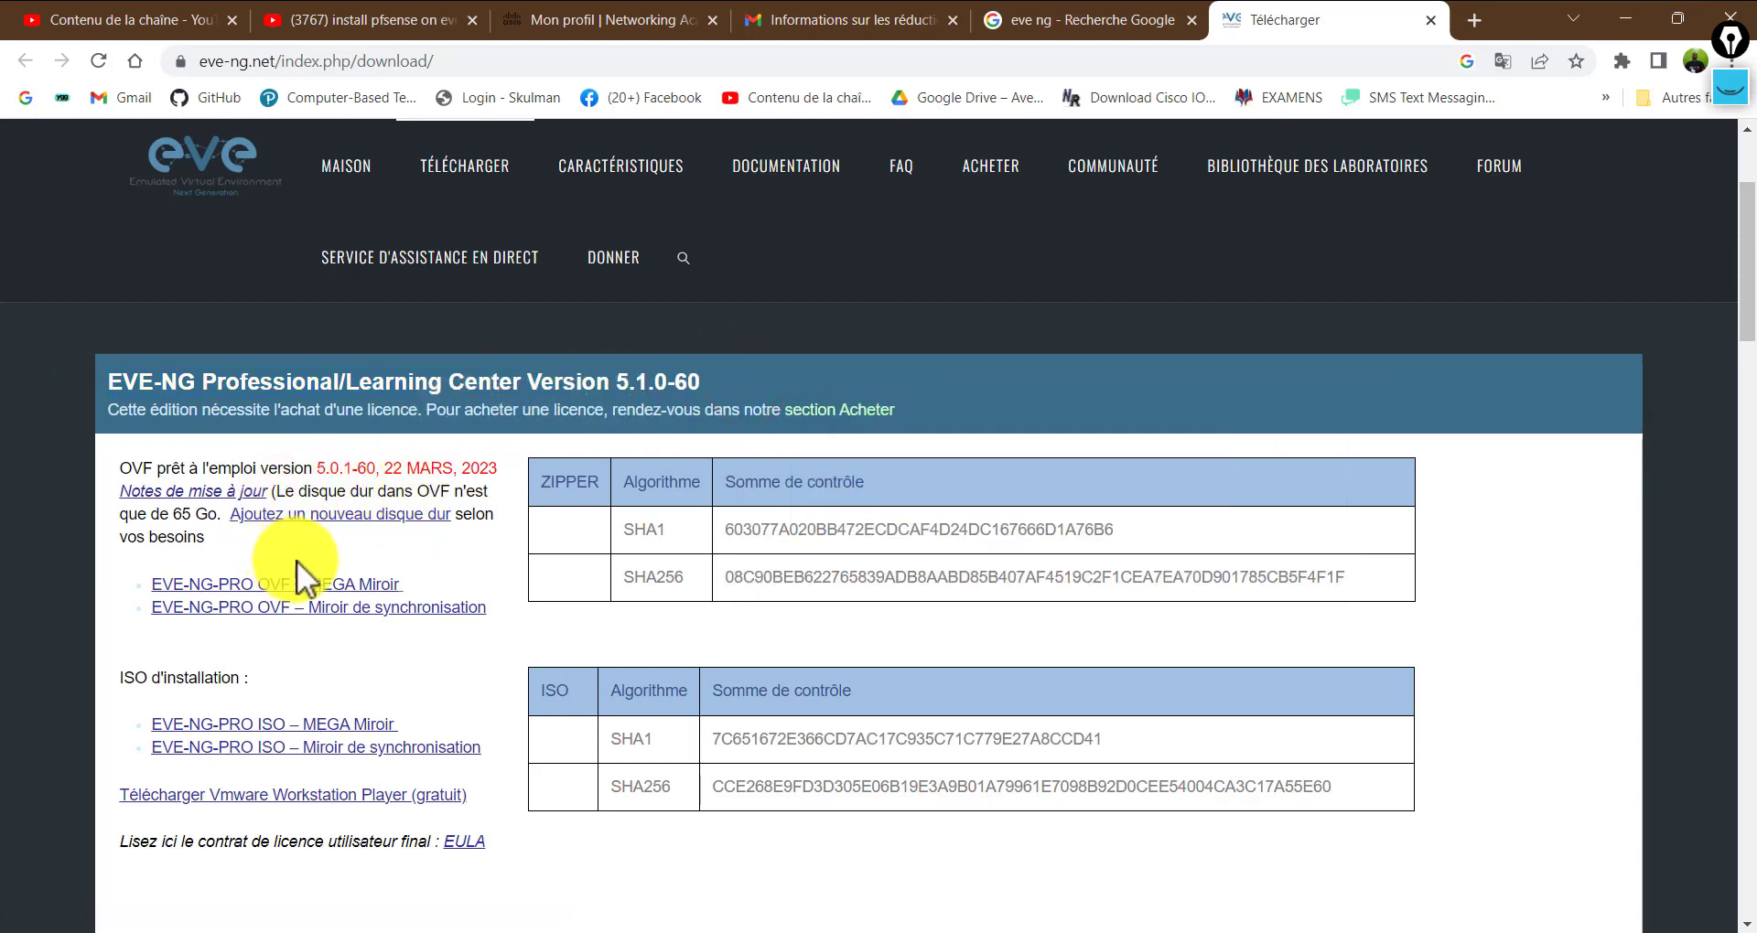
scroll(311, 568, down, 1)
scroll(311, 567, down, 1)
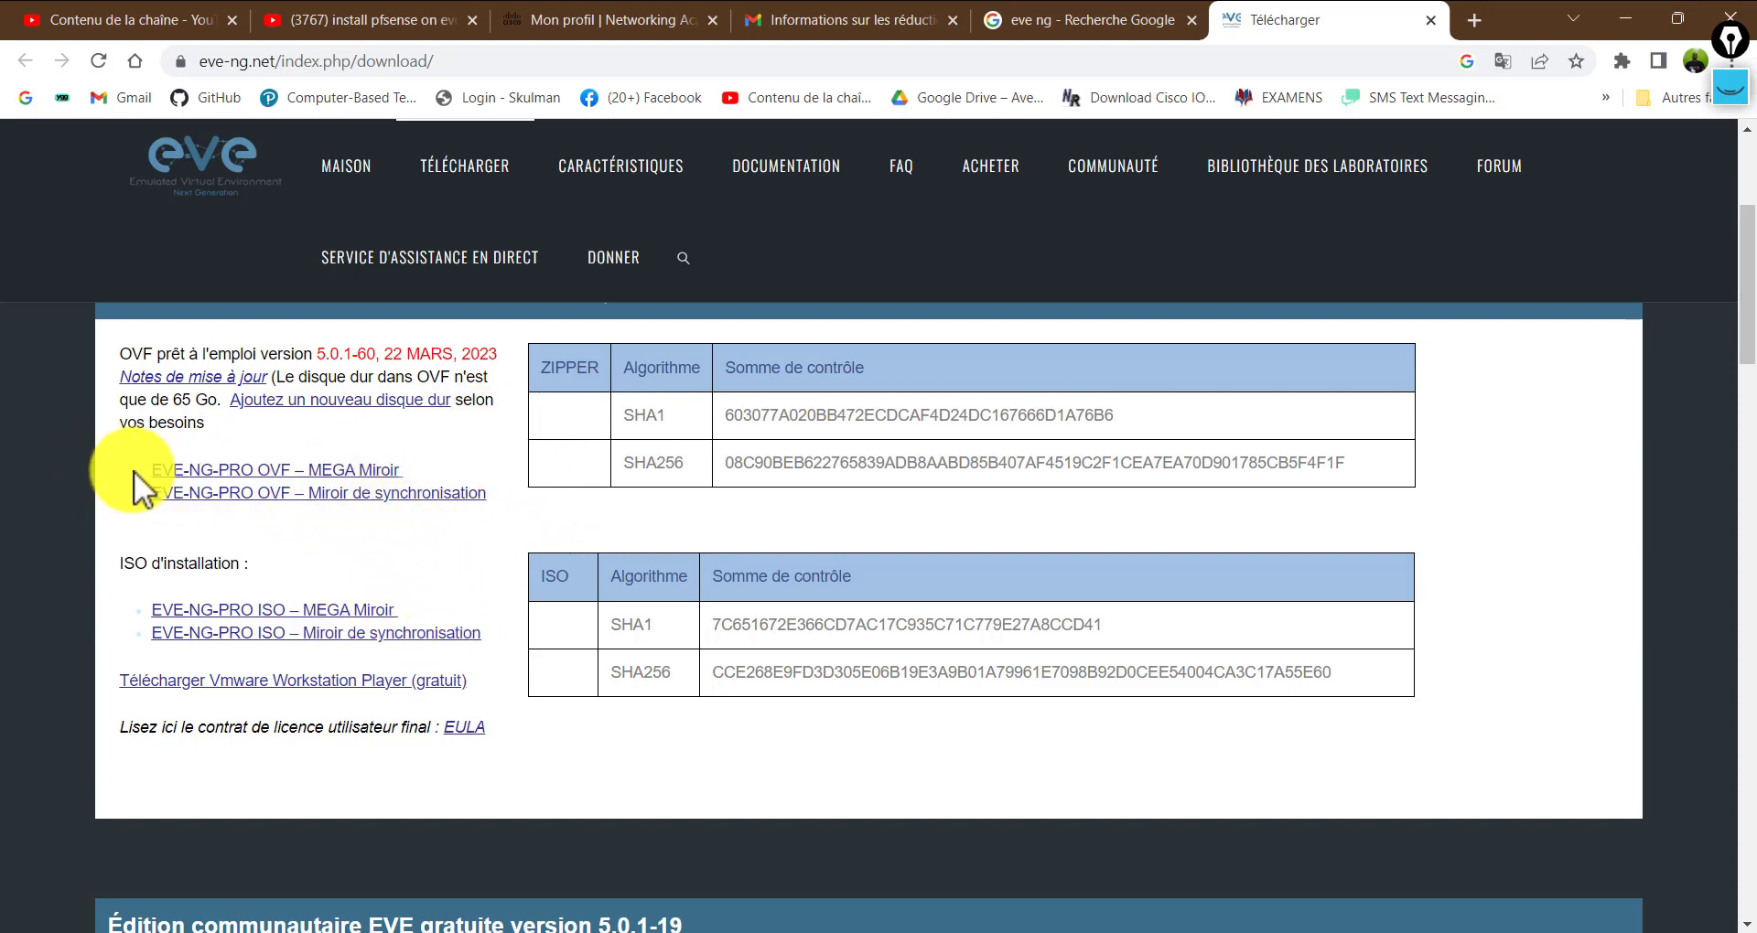
Highlight the EVE-NG-PRO OVF MEGA mirror link and the "ISO d'installation" heading in the Professional section
drag(133, 471, 419, 474)
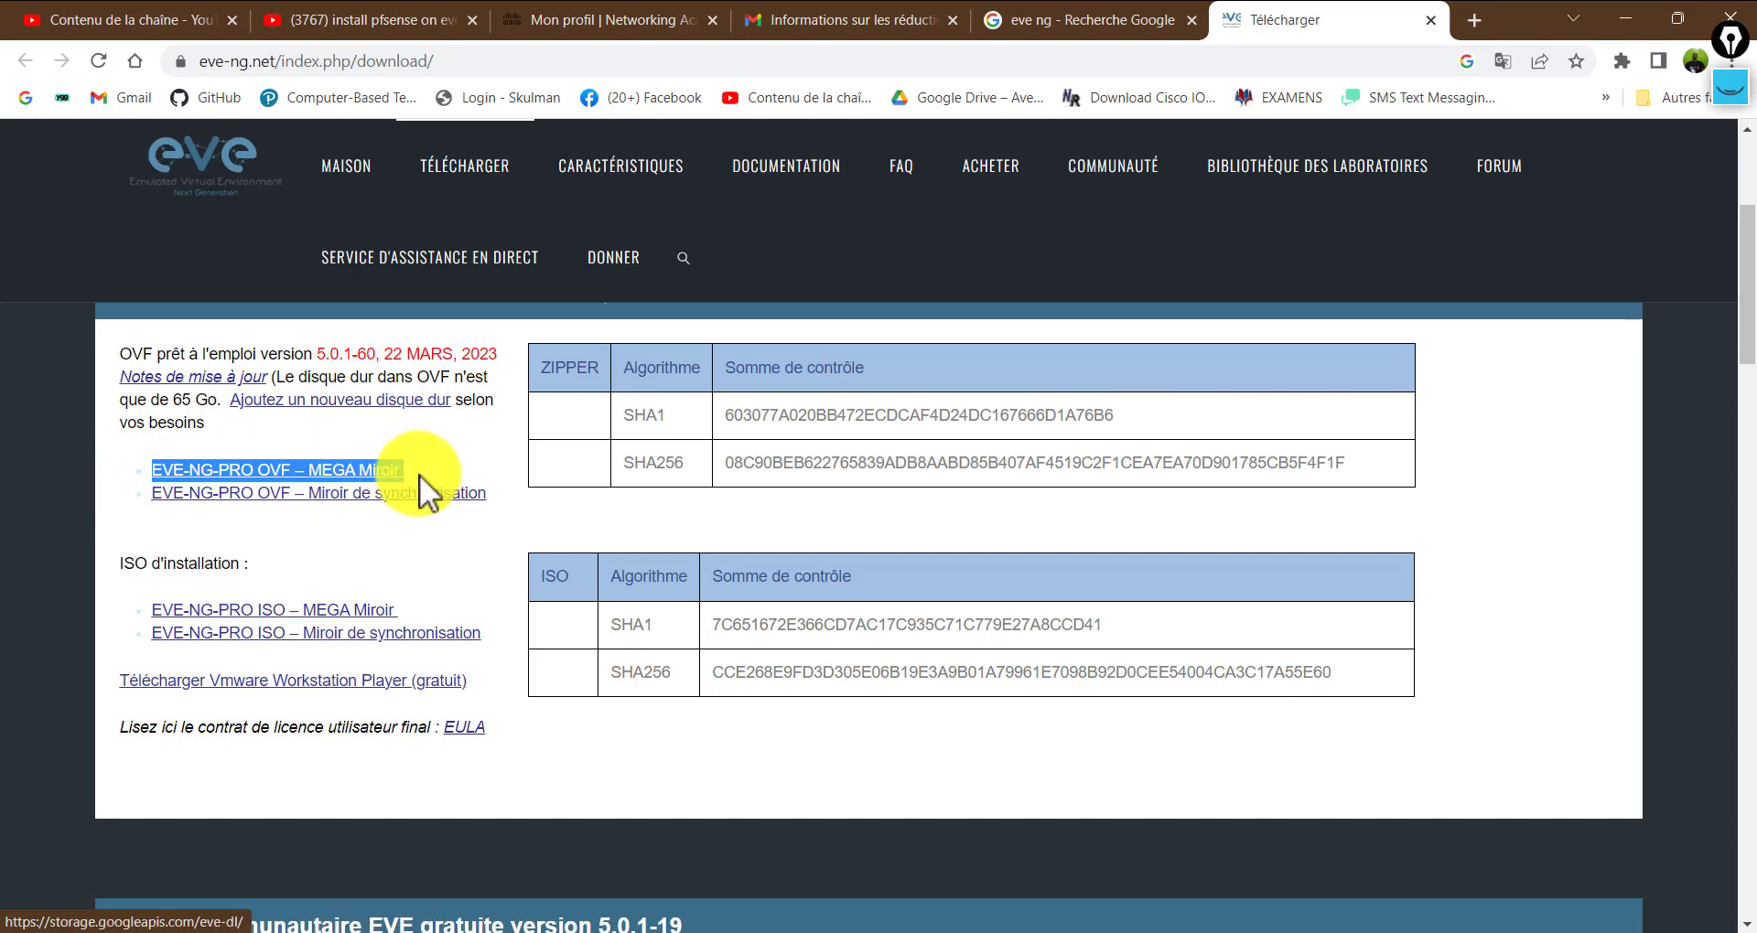
click(399, 547)
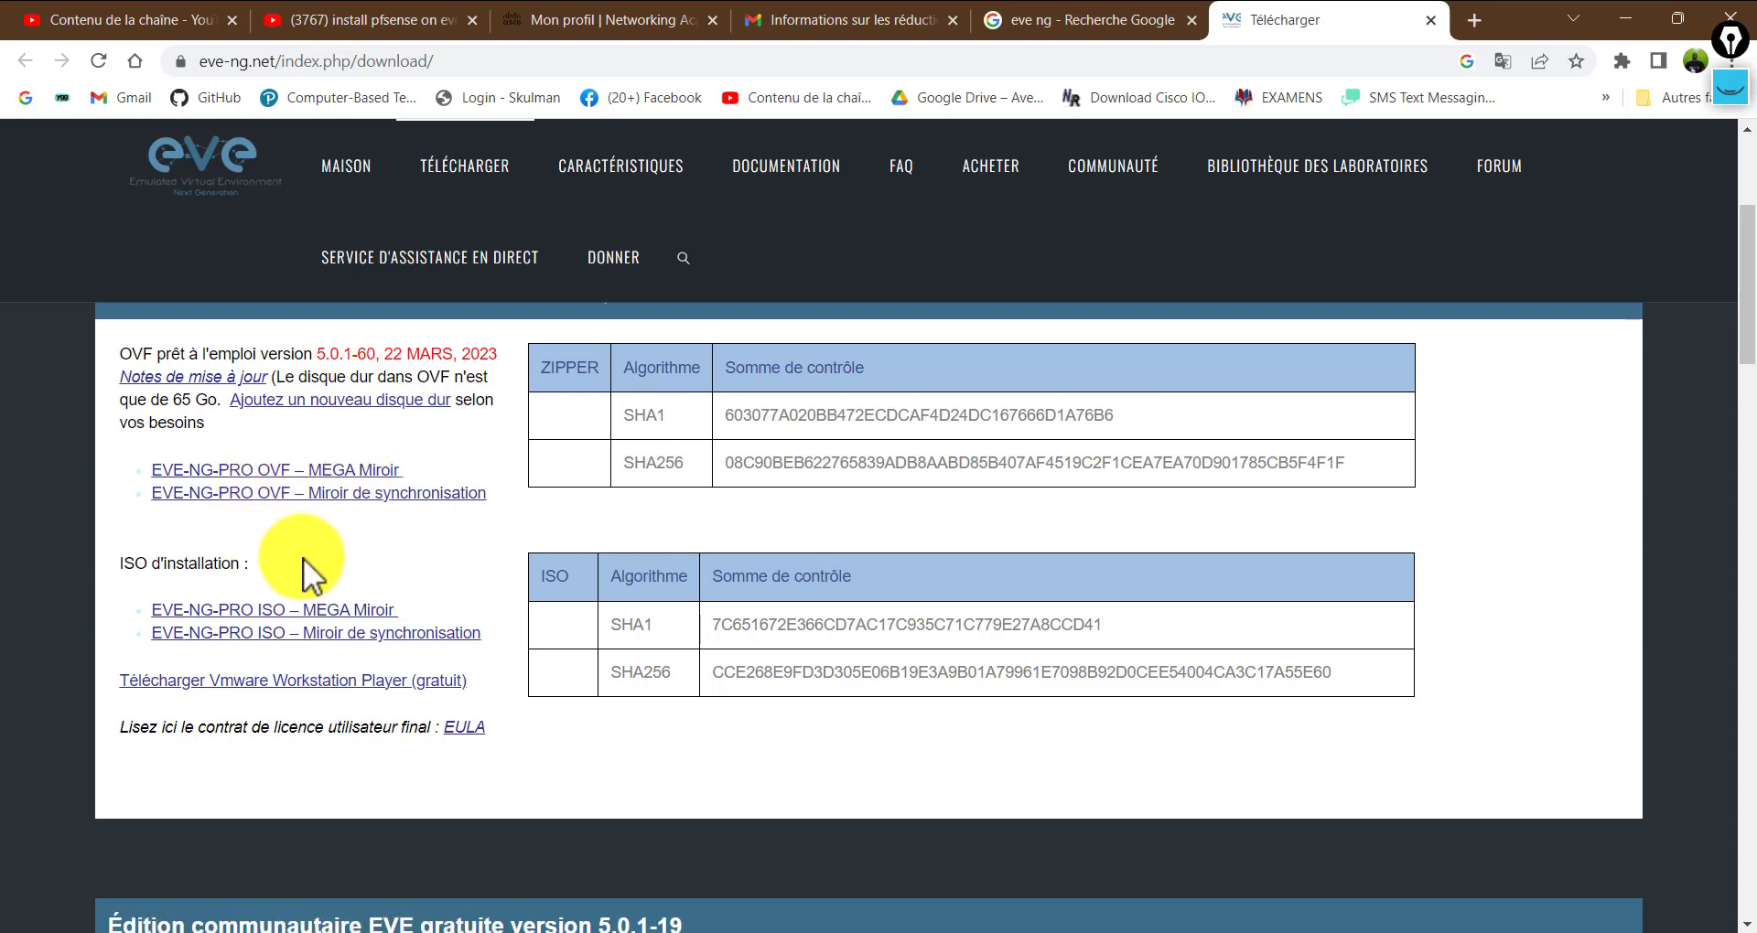
drag(304, 558, 64, 553)
click(403, 551)
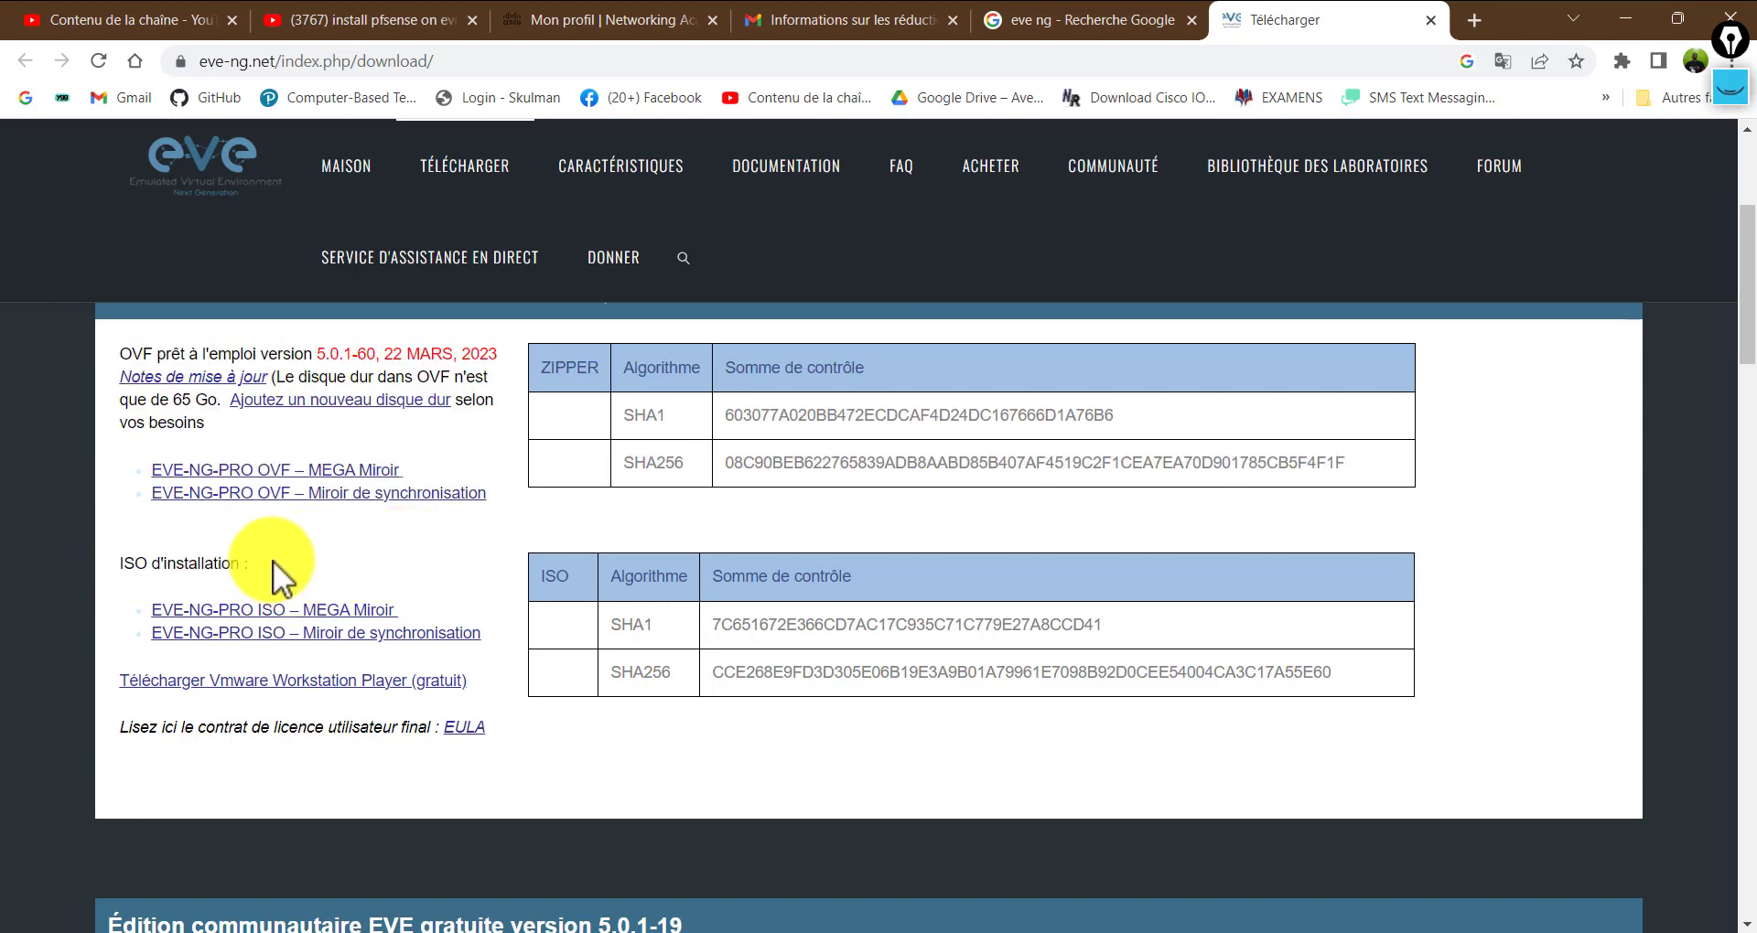
drag(271, 563, 102, 562)
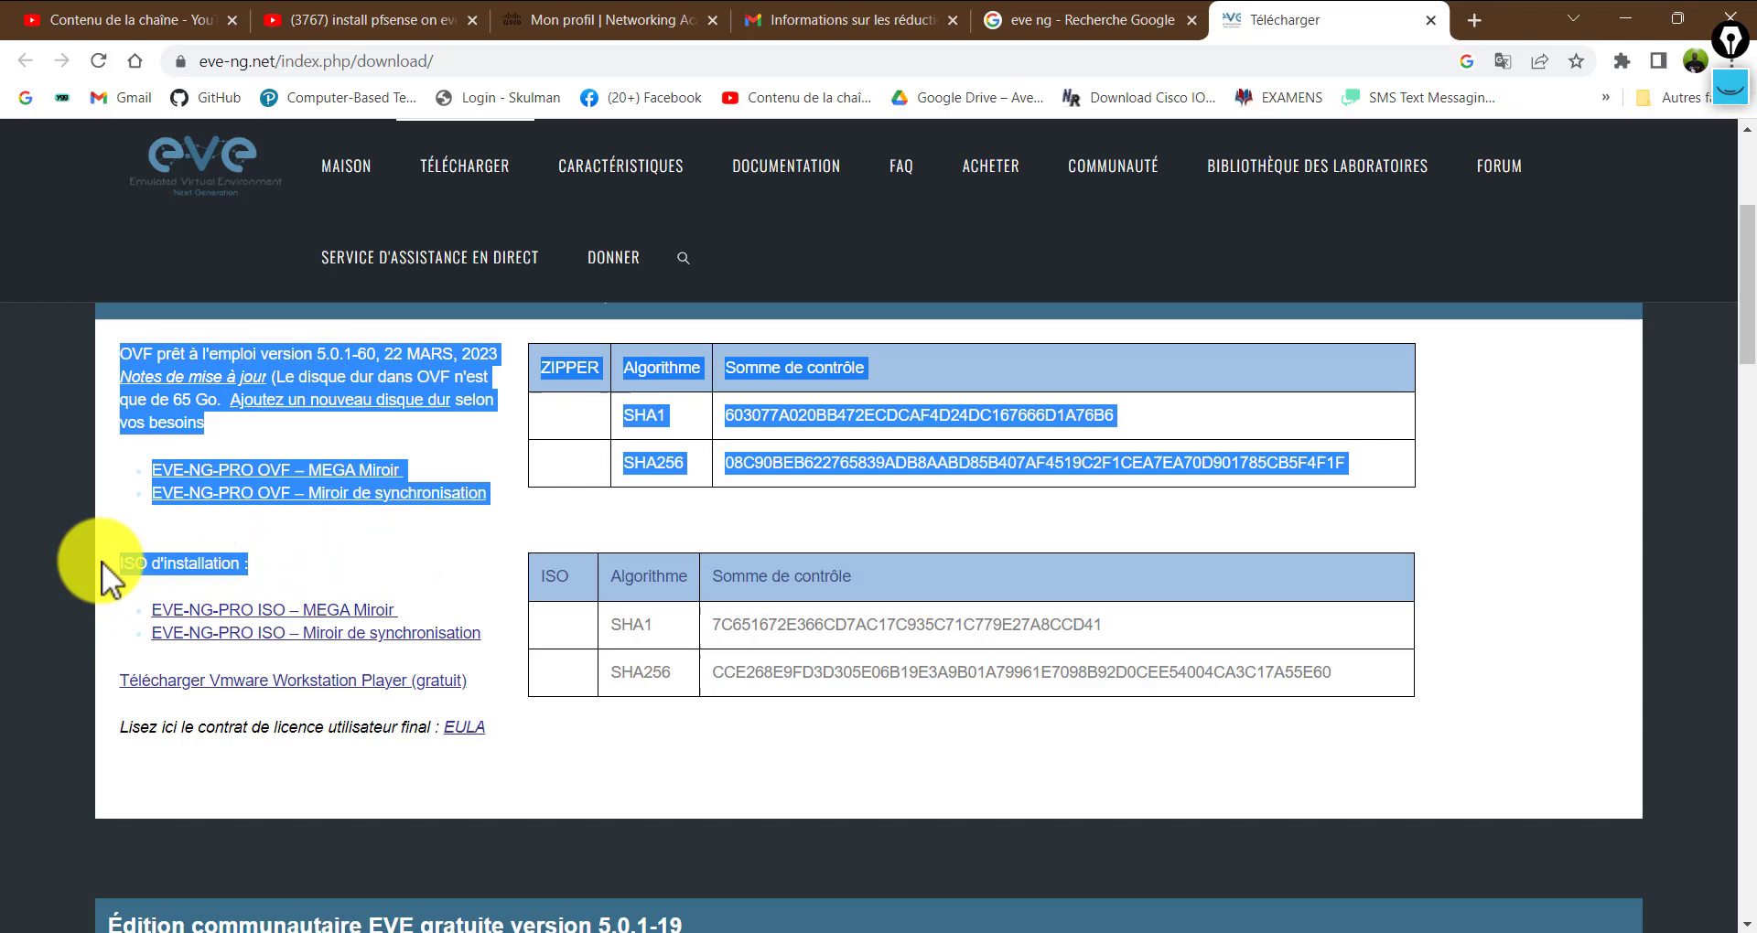
click(284, 574)
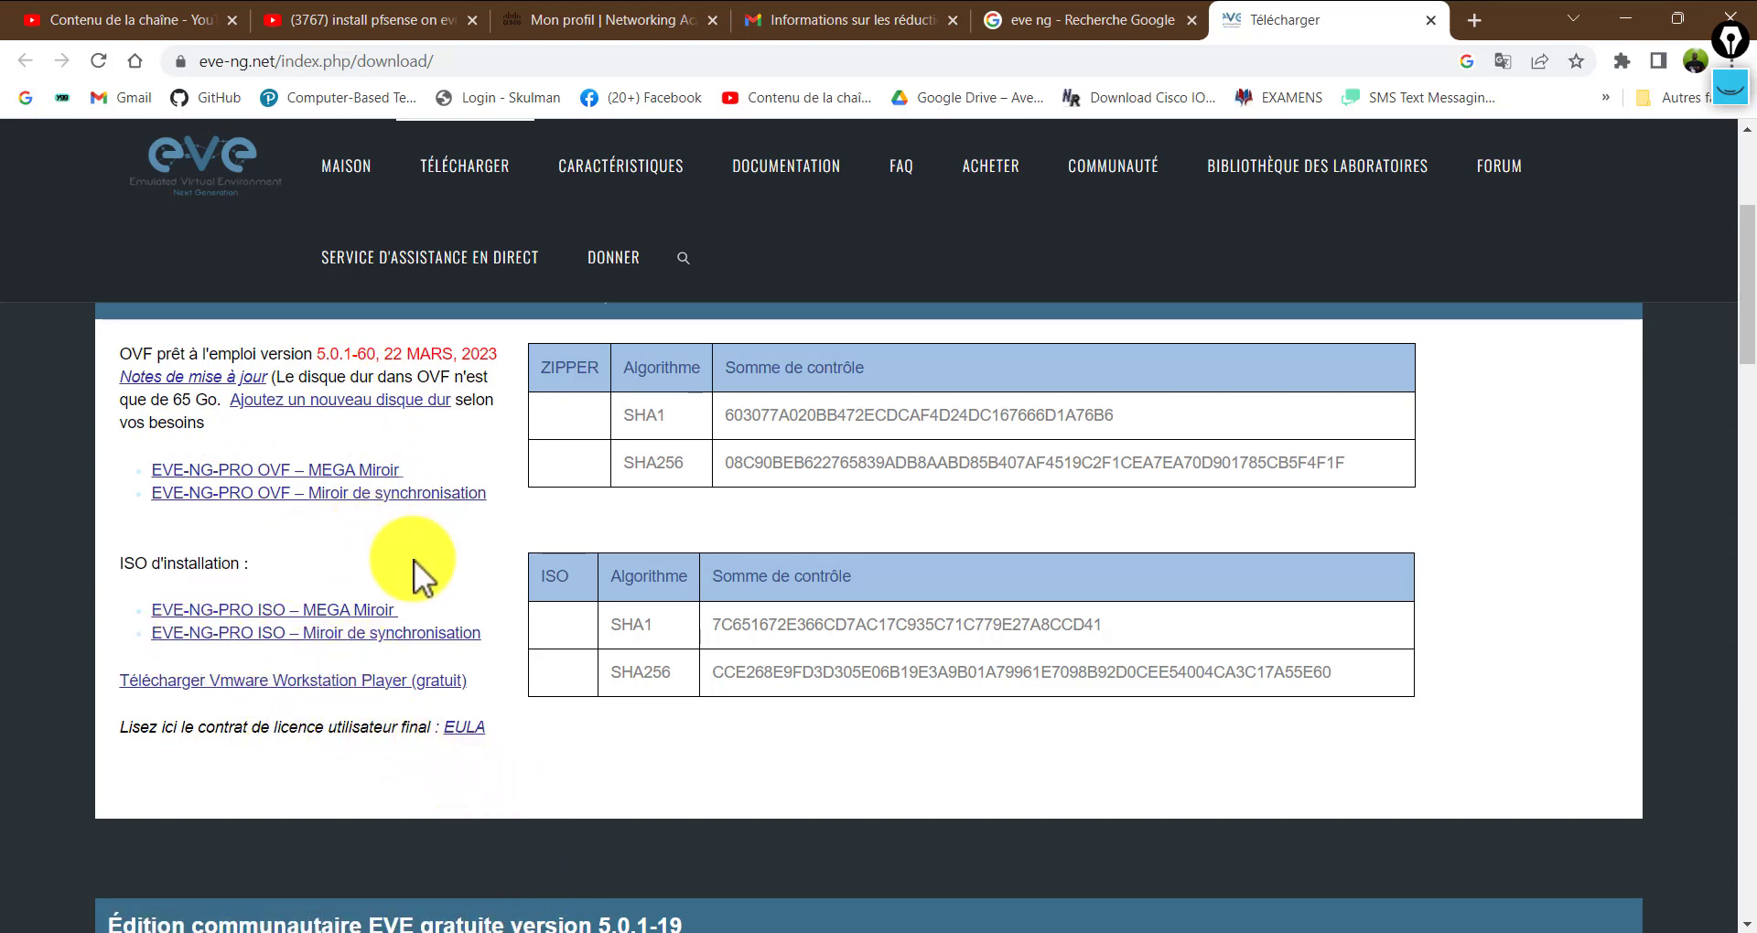
Highlight the ready-to-use OVF description in the Professional/Learning Center section and review its OVF download area
scroll(414, 558, down, 3)
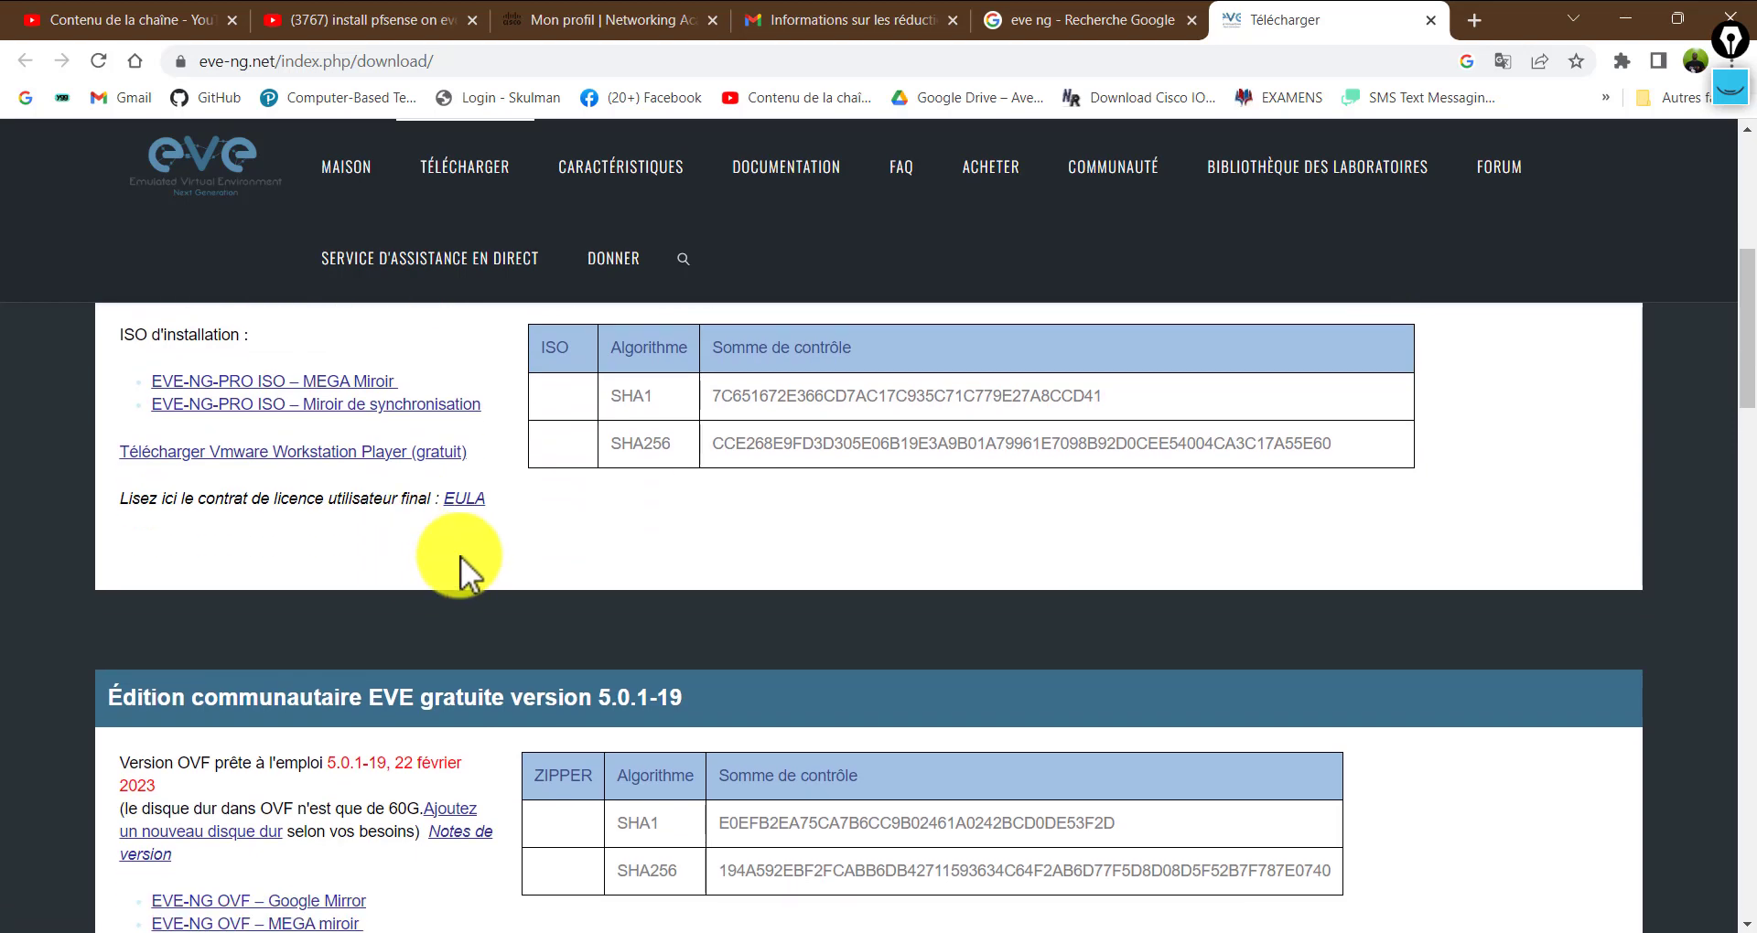
scroll(480, 638, up, 4)
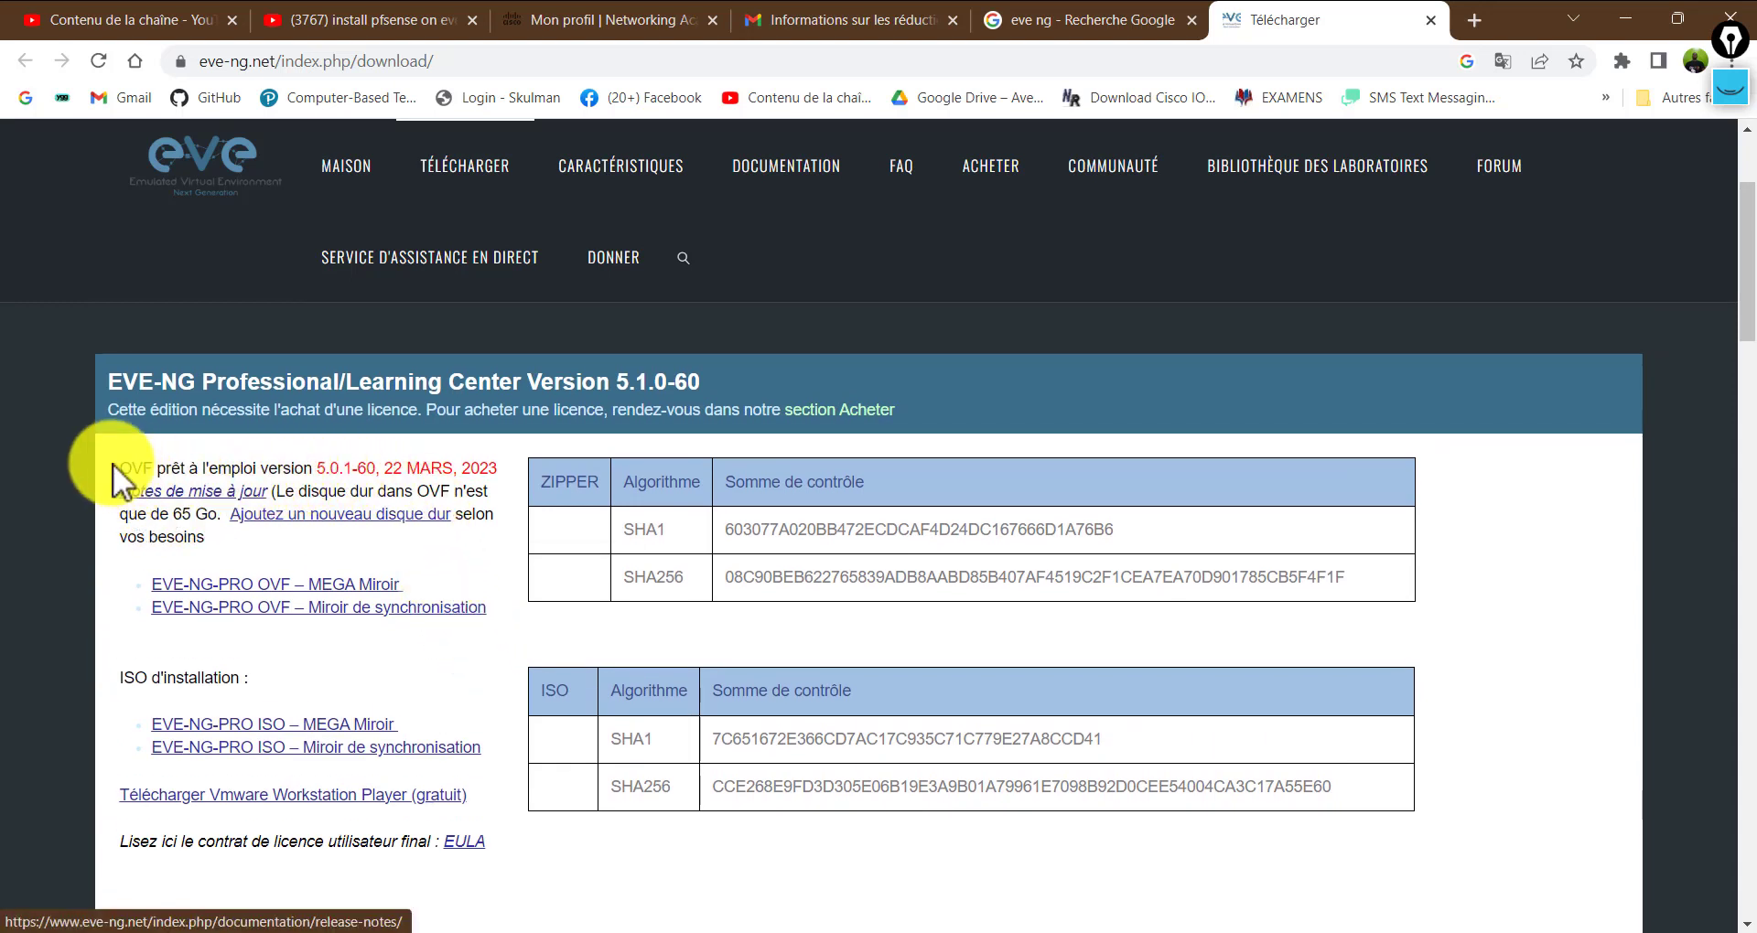
drag(113, 463, 502, 530)
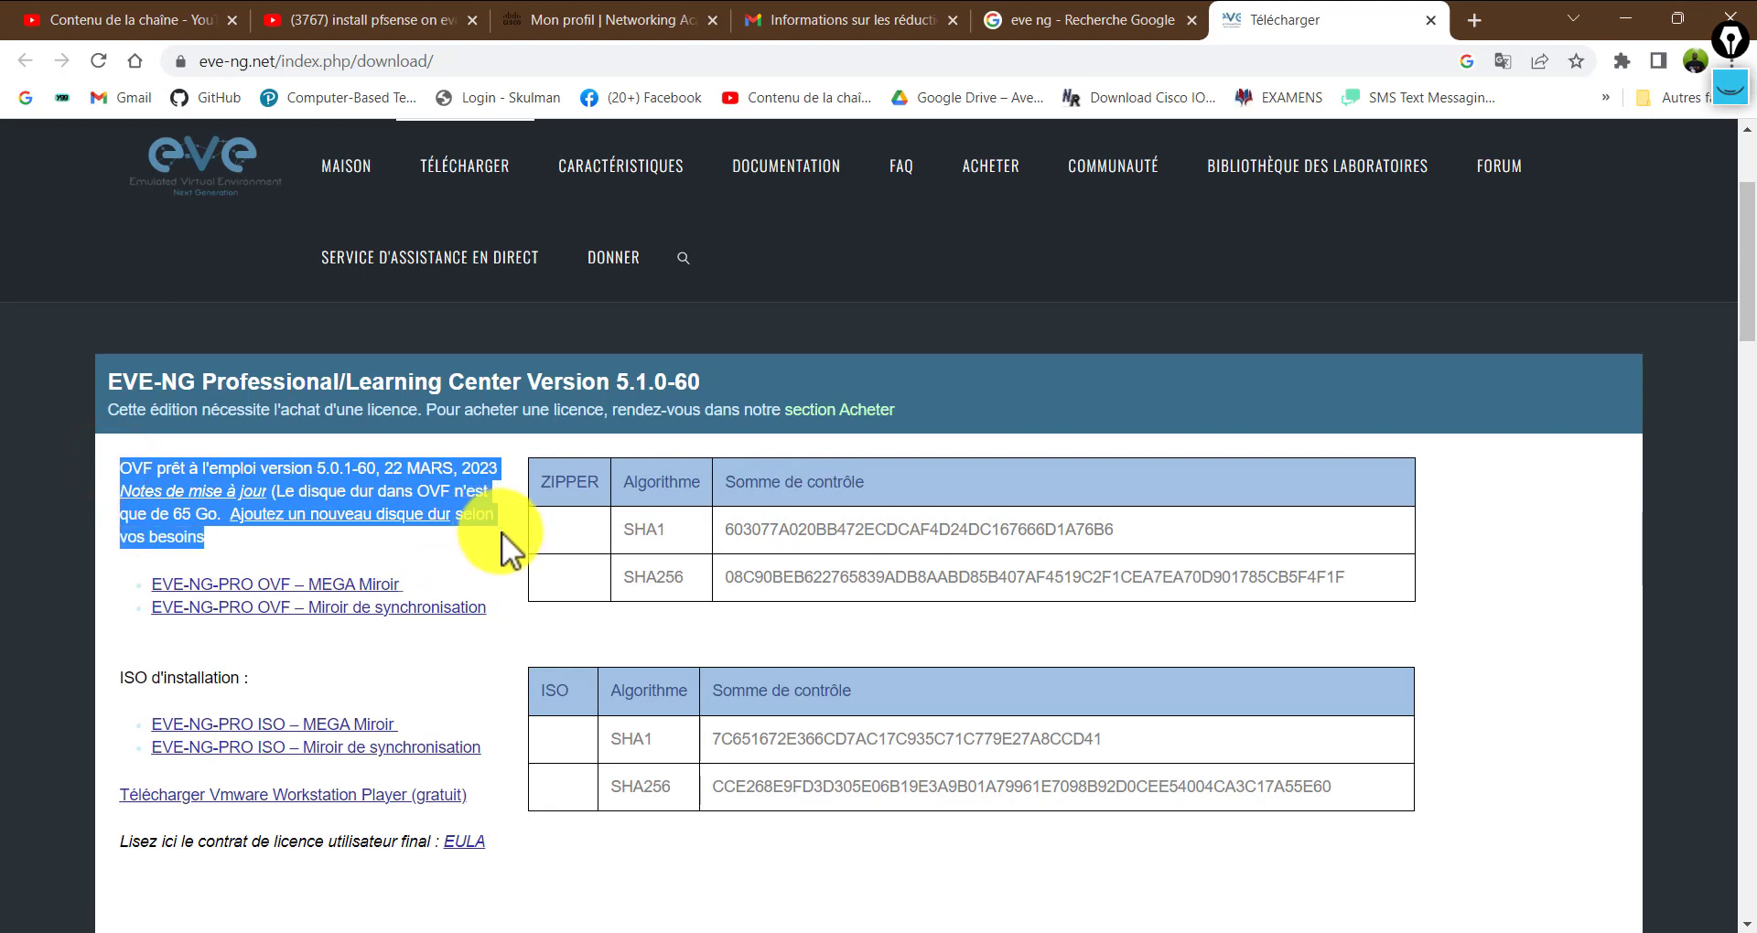
right_click(467, 499)
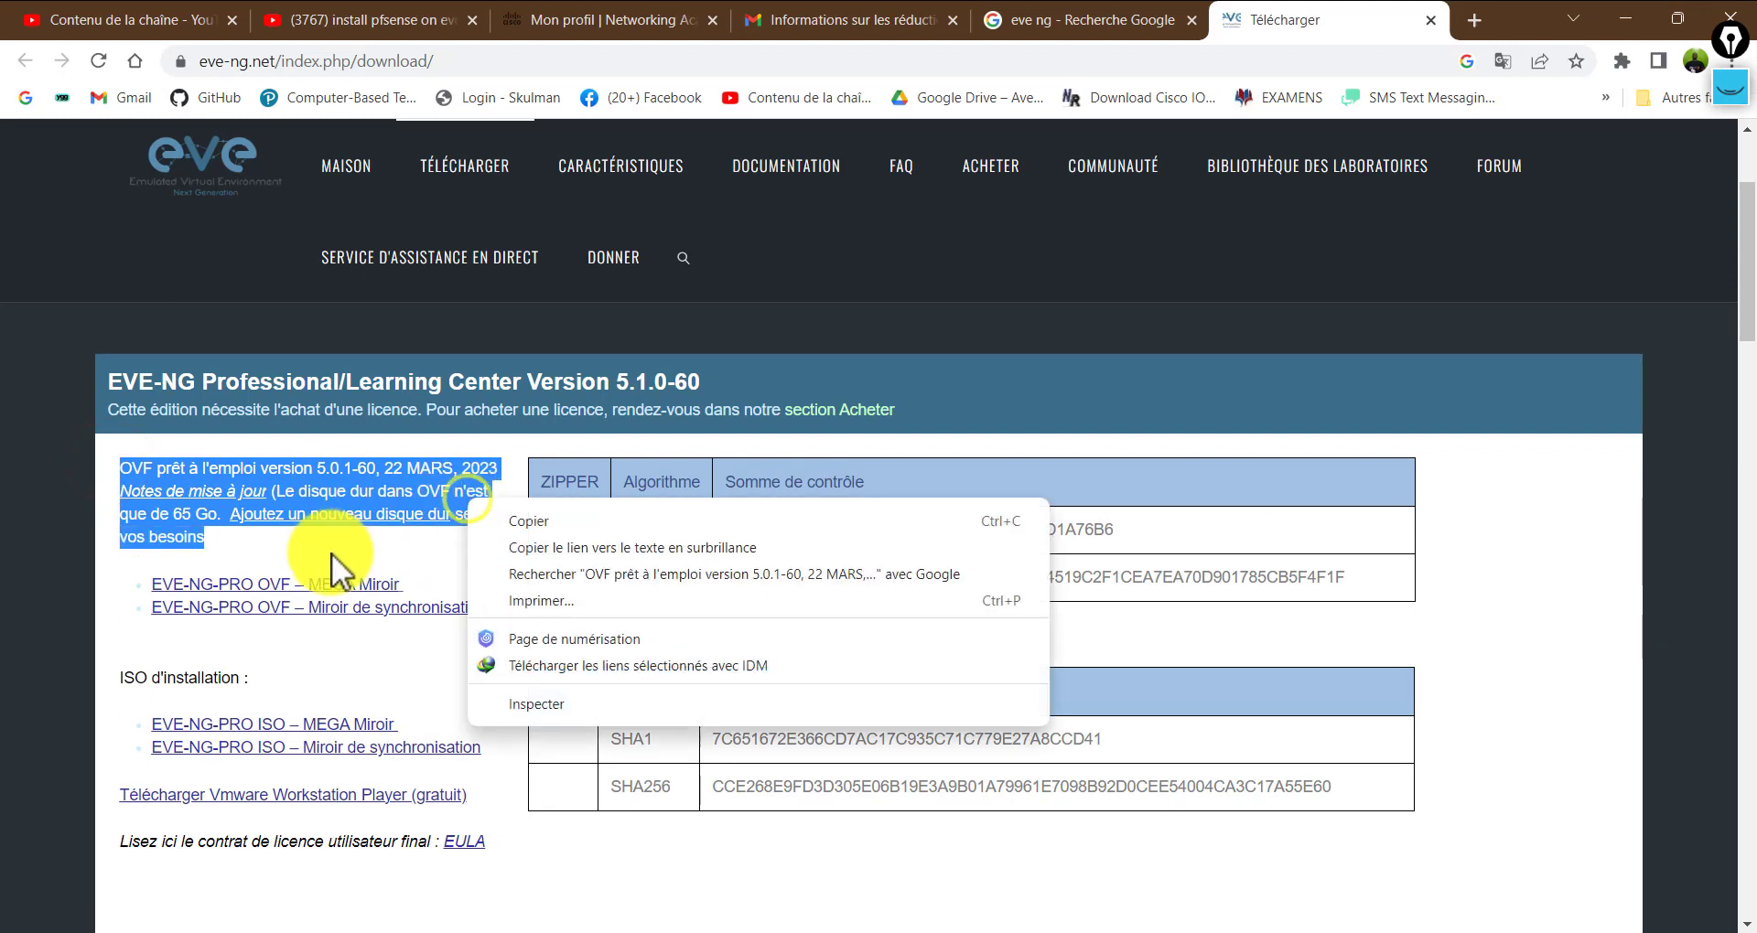
click(331, 554)
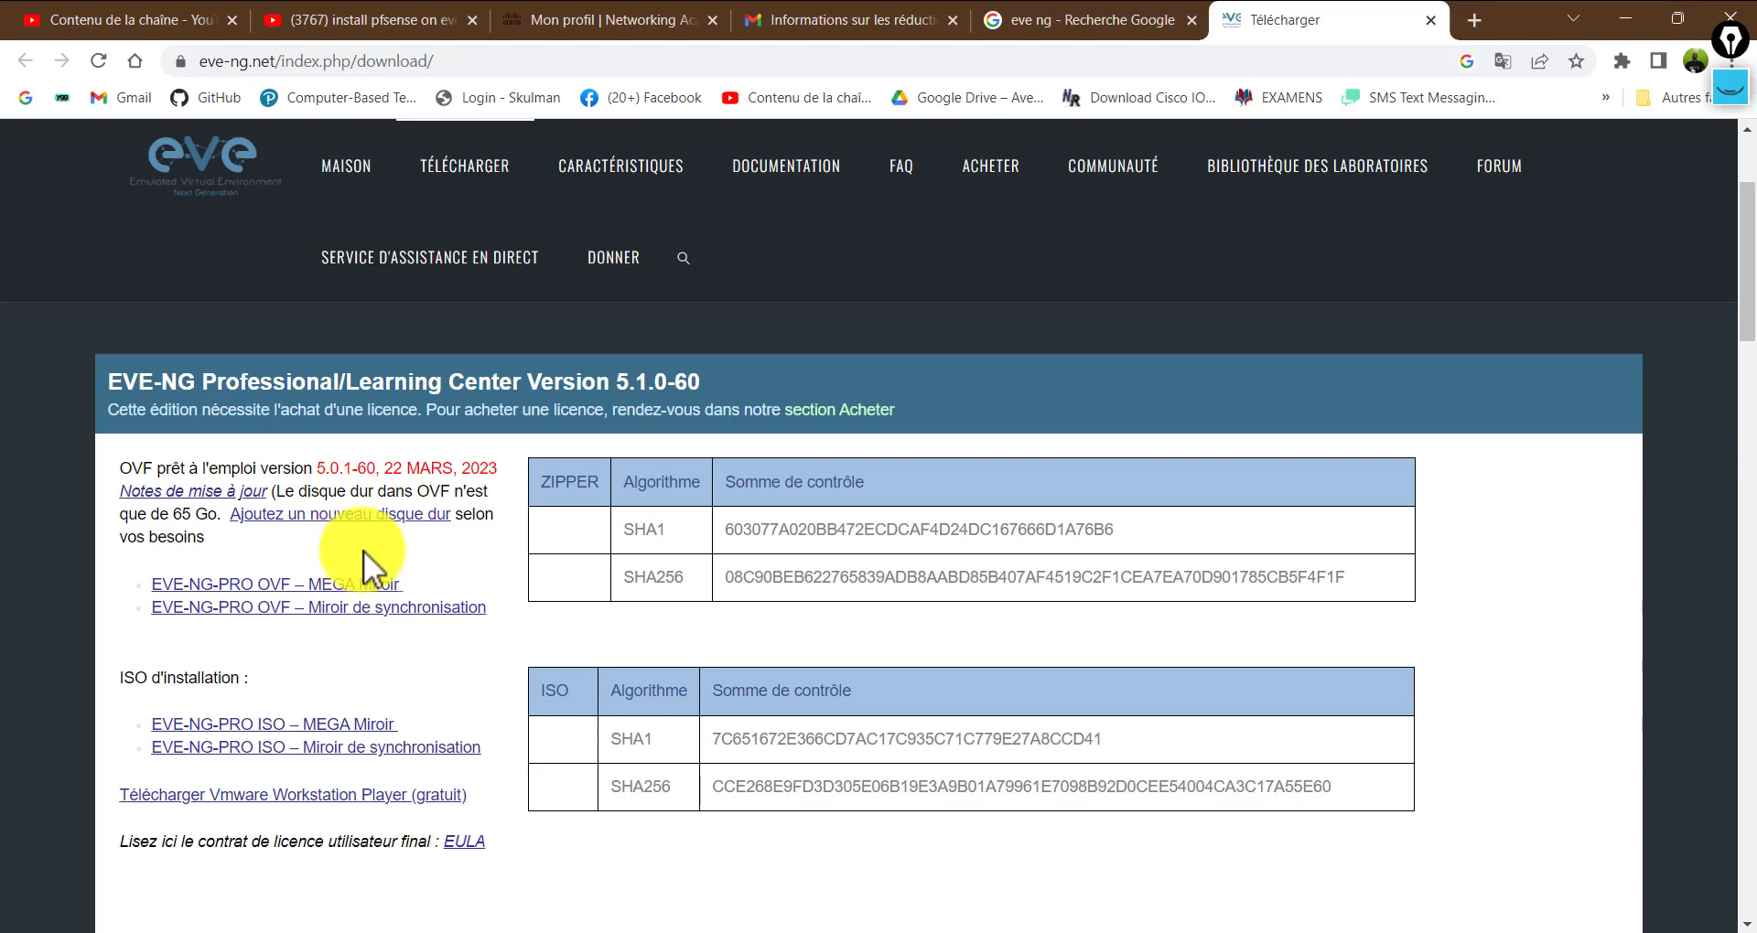
double_click(558, 482)
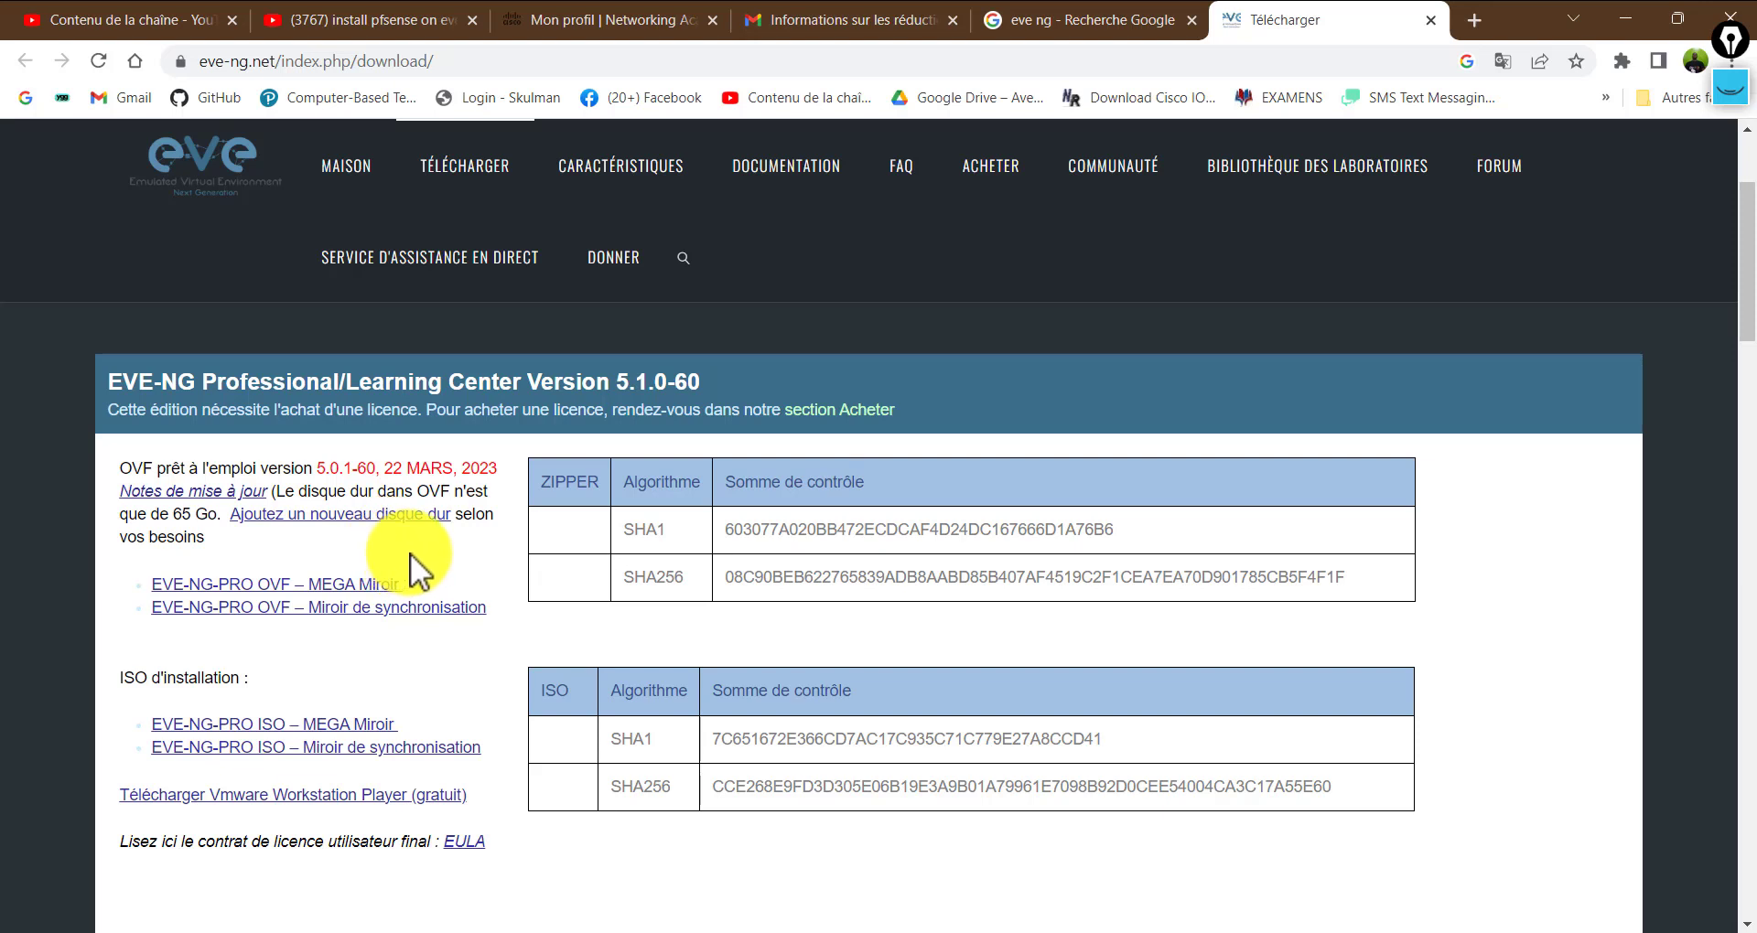
Point out the free community edition heading and the VMware Workstation Player download link in the Professional section
scroll(535, 640, down, 4)
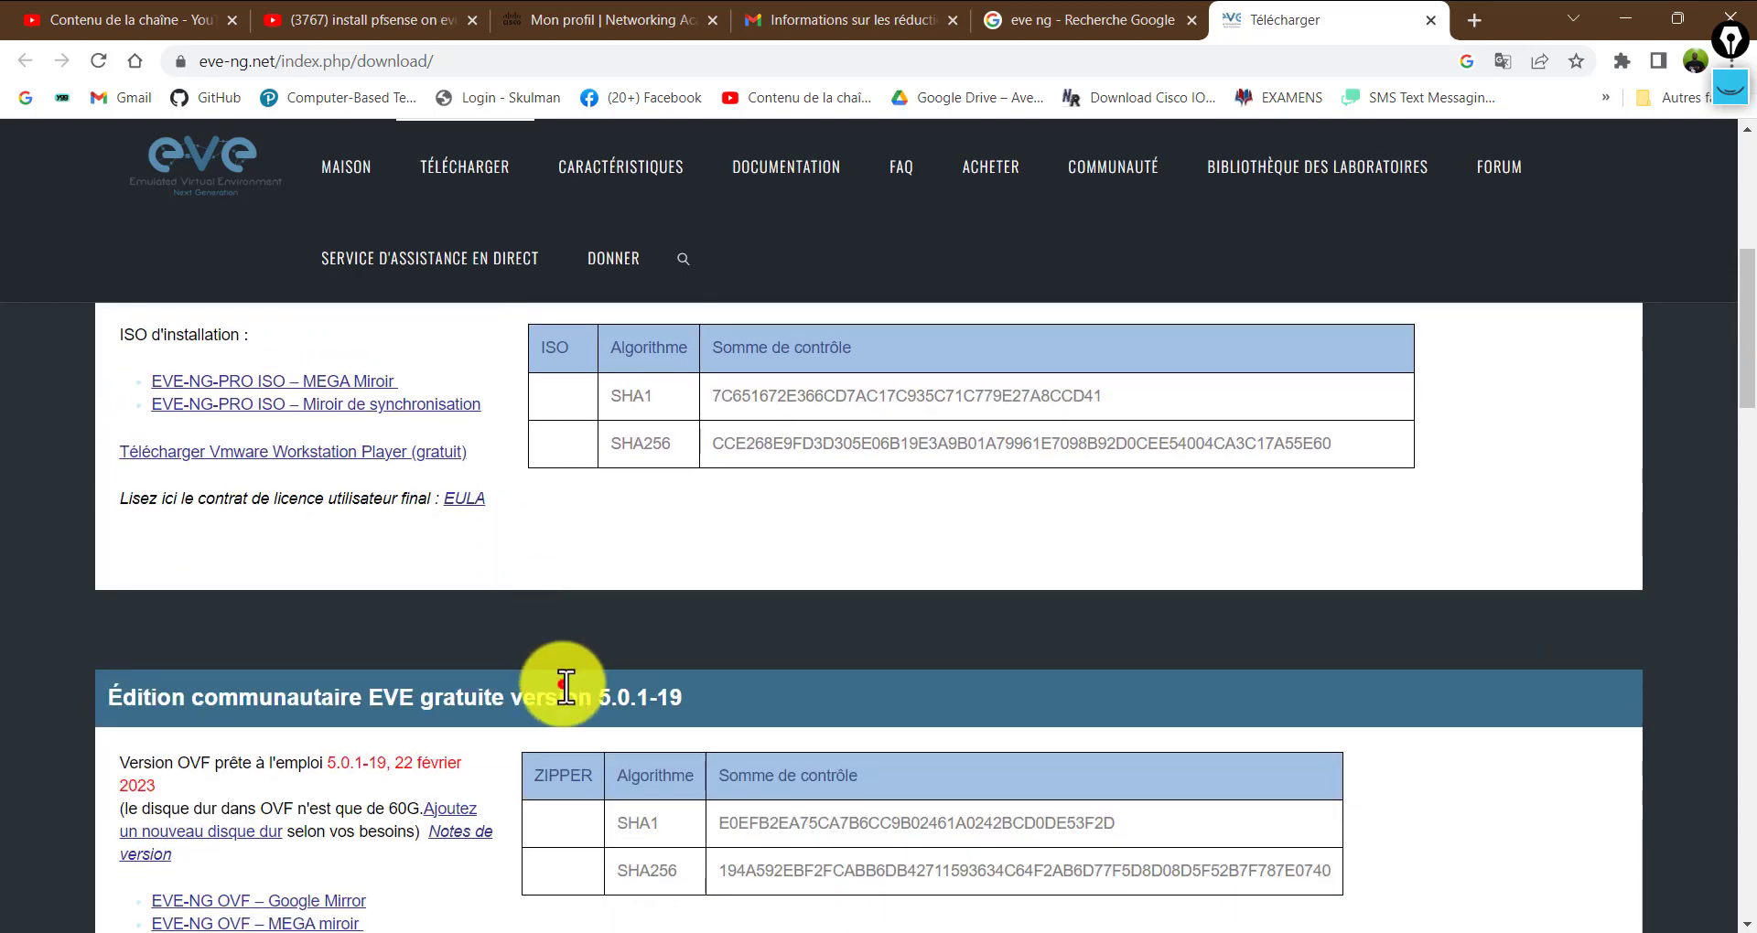
drag(563, 681, 142, 736)
scroll(381, 628, up, 4)
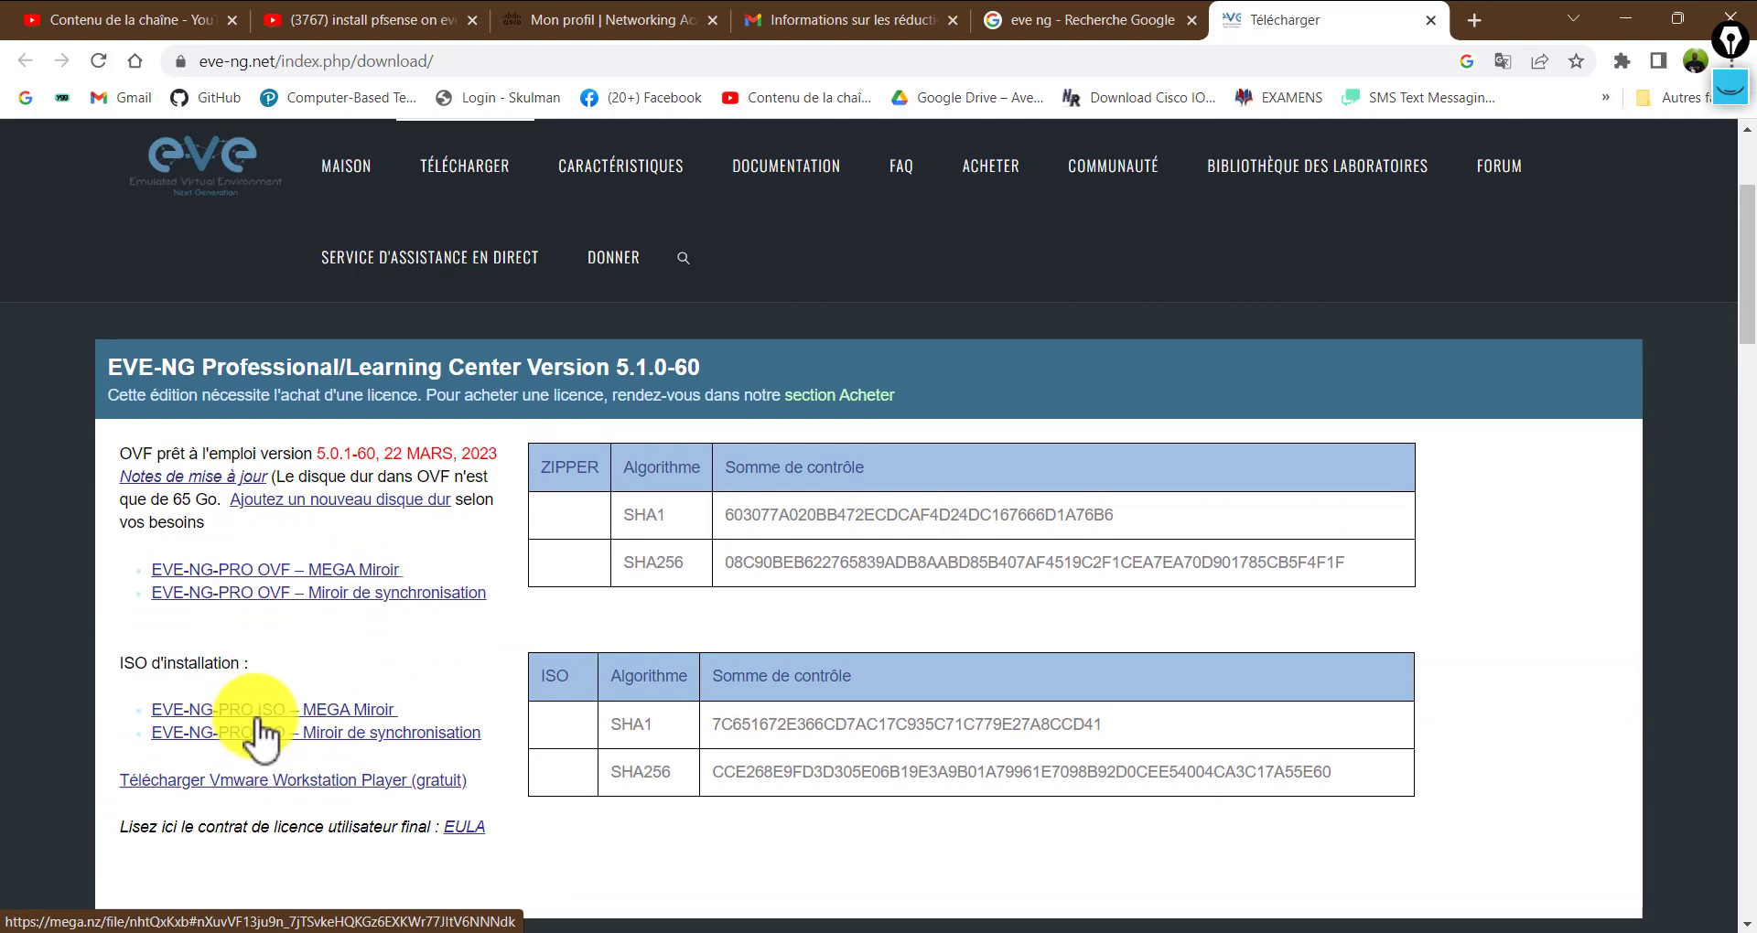
scroll(246, 727, down, 3)
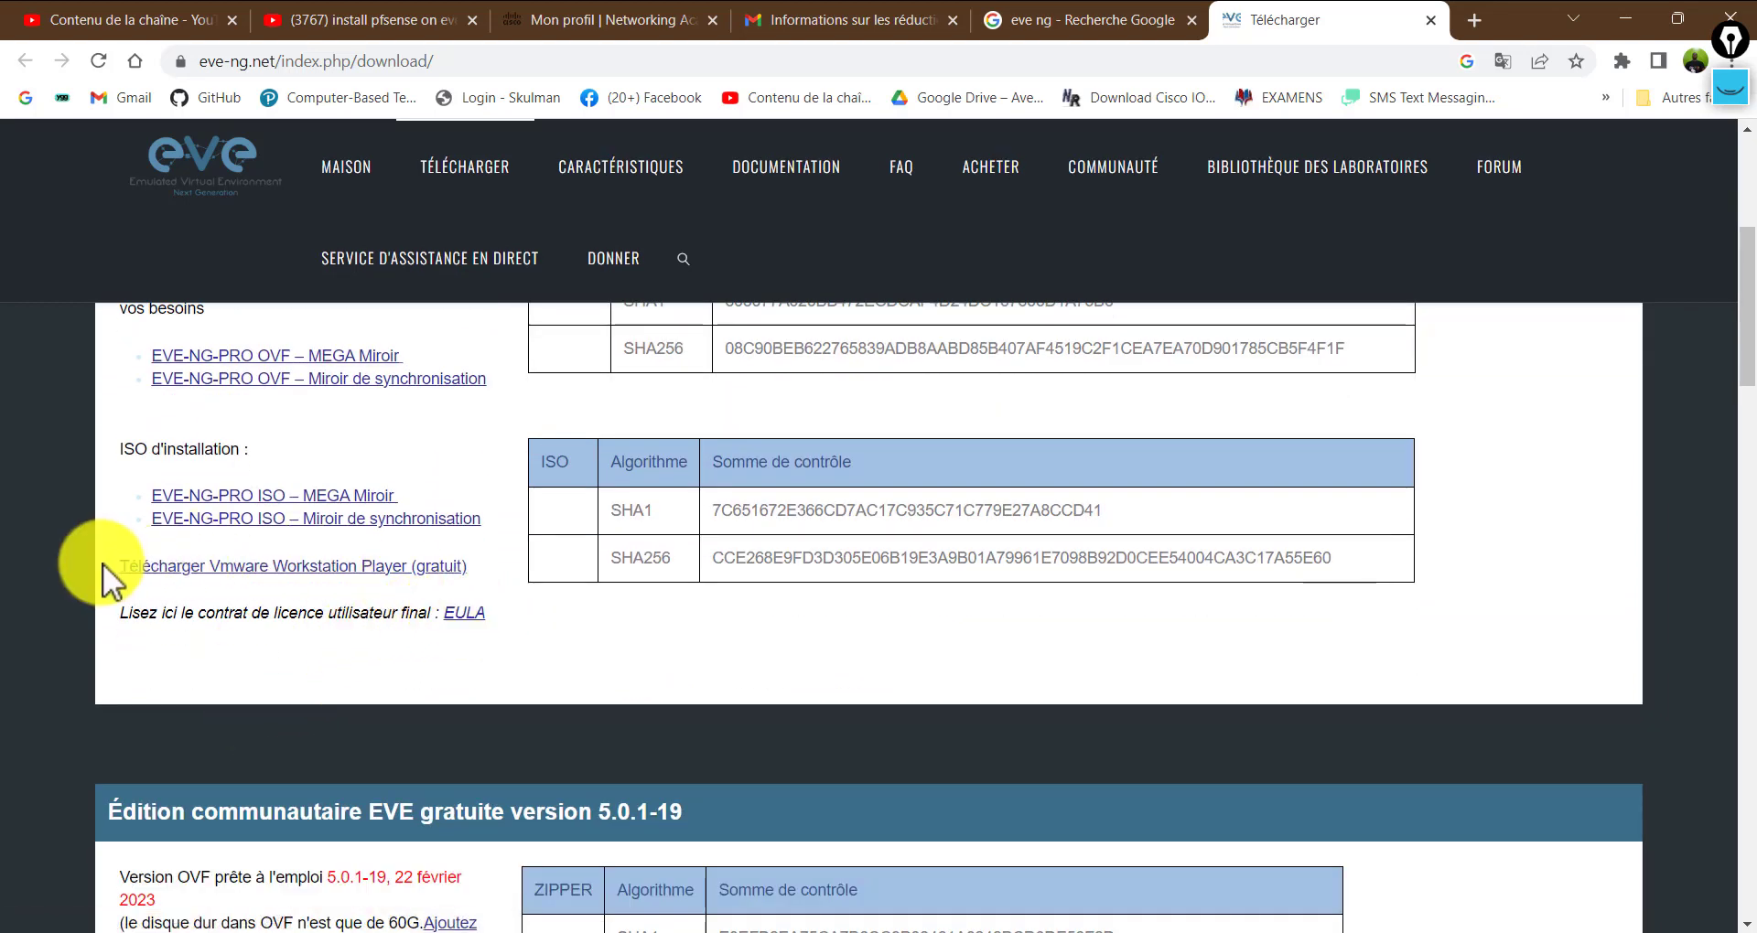
drag(102, 562, 499, 568)
click(508, 580)
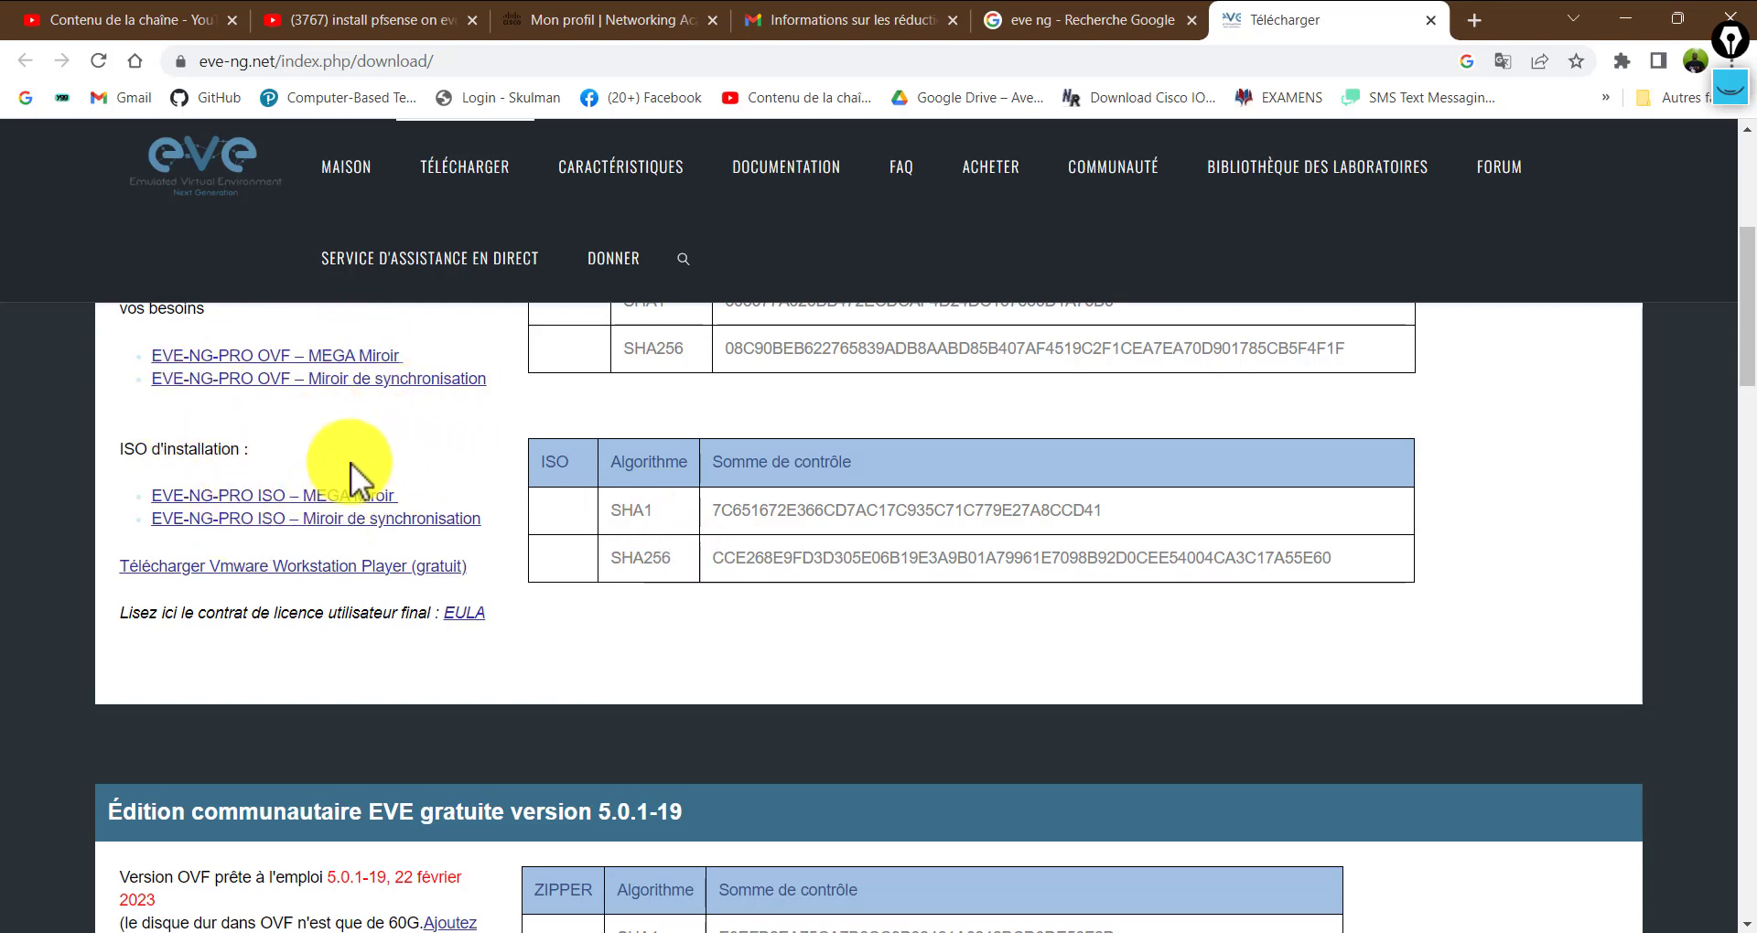
Activate the screen annotation pen and handwrite "Vb" in blue over the Professional section's checksum tables
click(1726, 80)
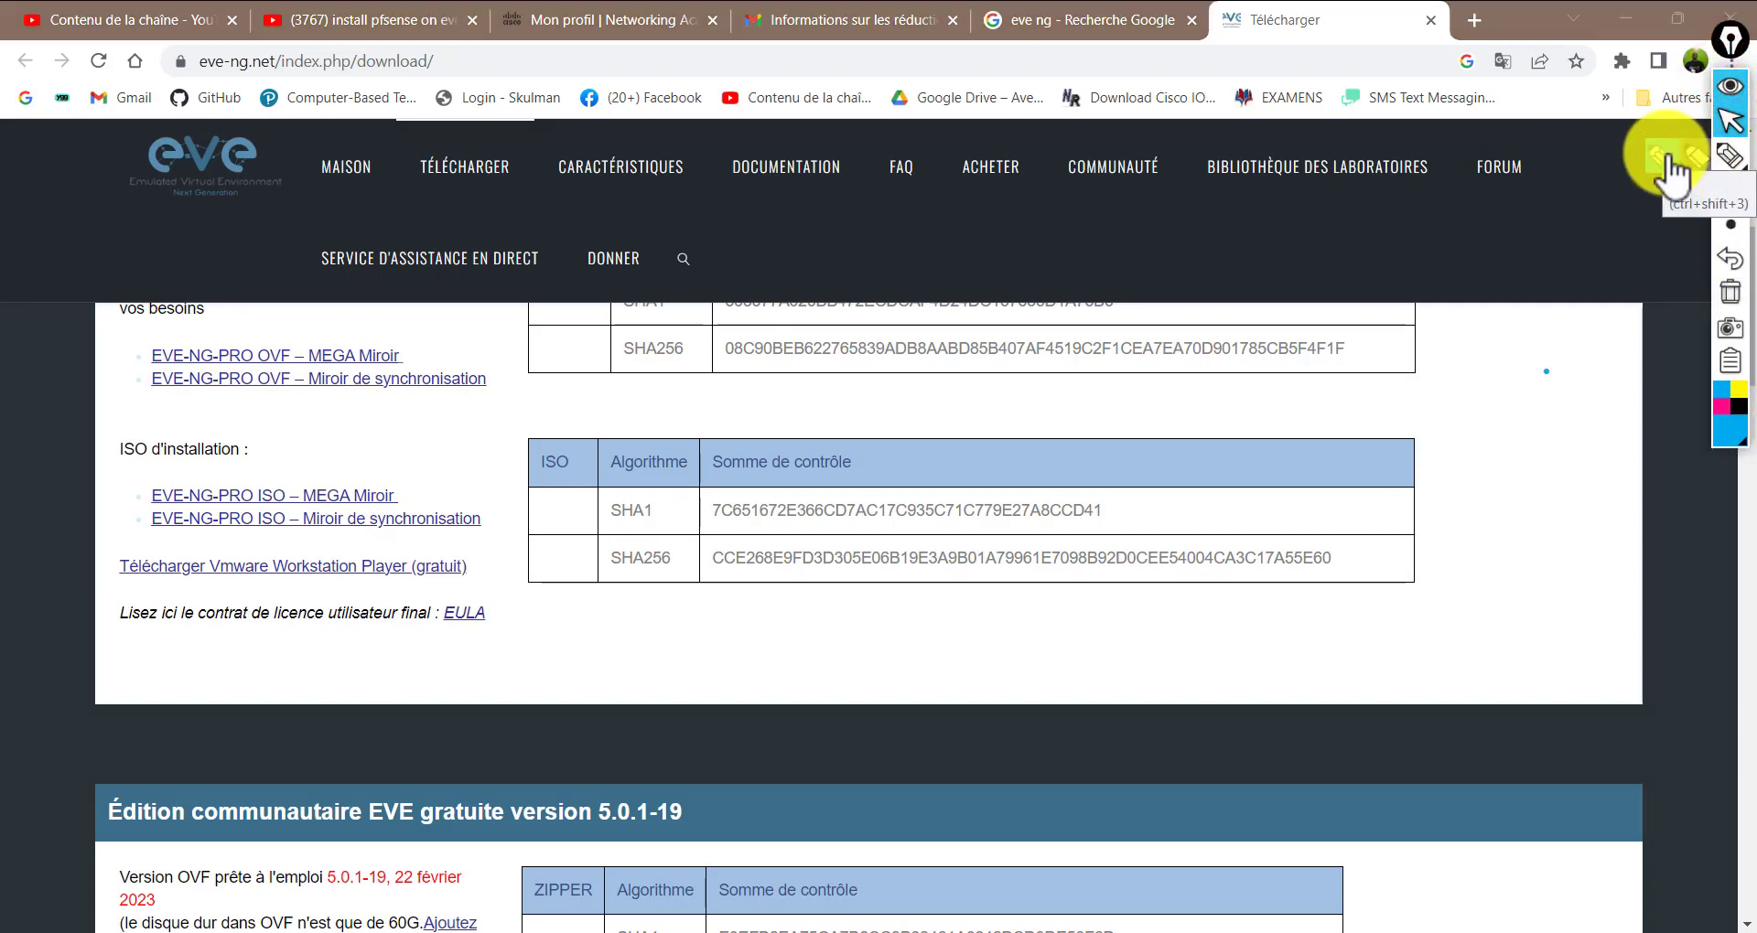
click(1667, 158)
drag(707, 325, 840, 468)
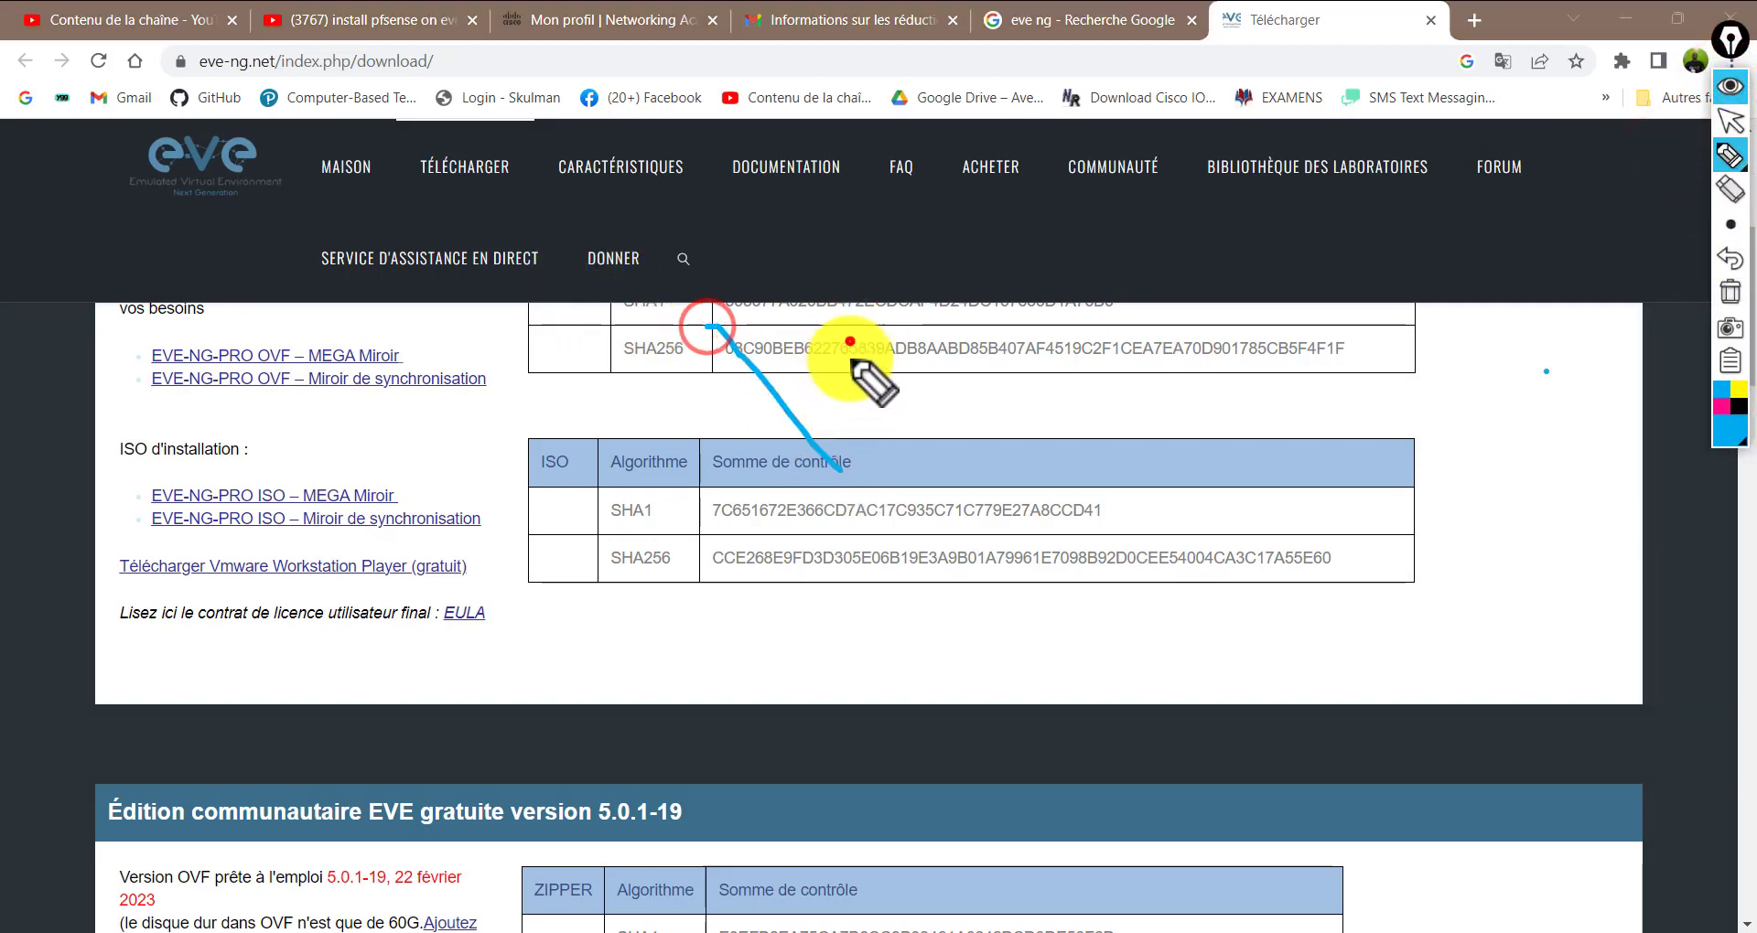
drag(851, 342, 840, 466)
mouse_move(906, 347)
mouse_down()
mouse_move(965, 416)
mouse_move(897, 448)
mouse_up()
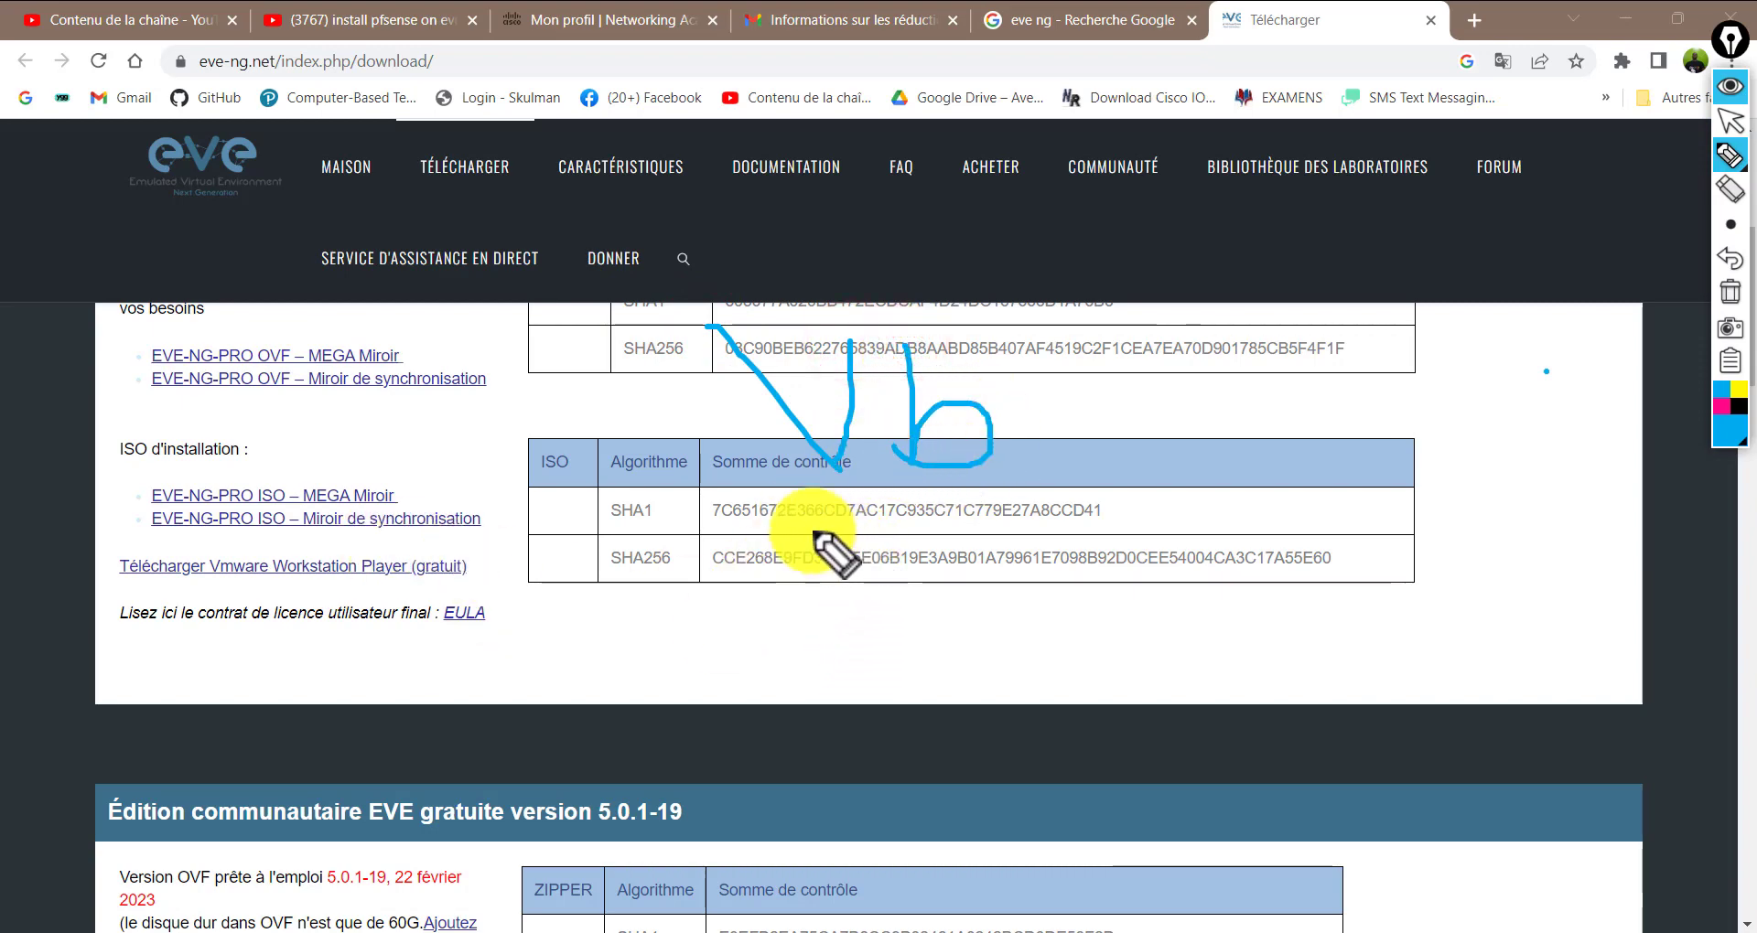
Handwrite a blue "VMW" note below "Vb", adding a separate "W" and the version number "17"
drag(799, 517, 877, 642)
drag(929, 529, 887, 667)
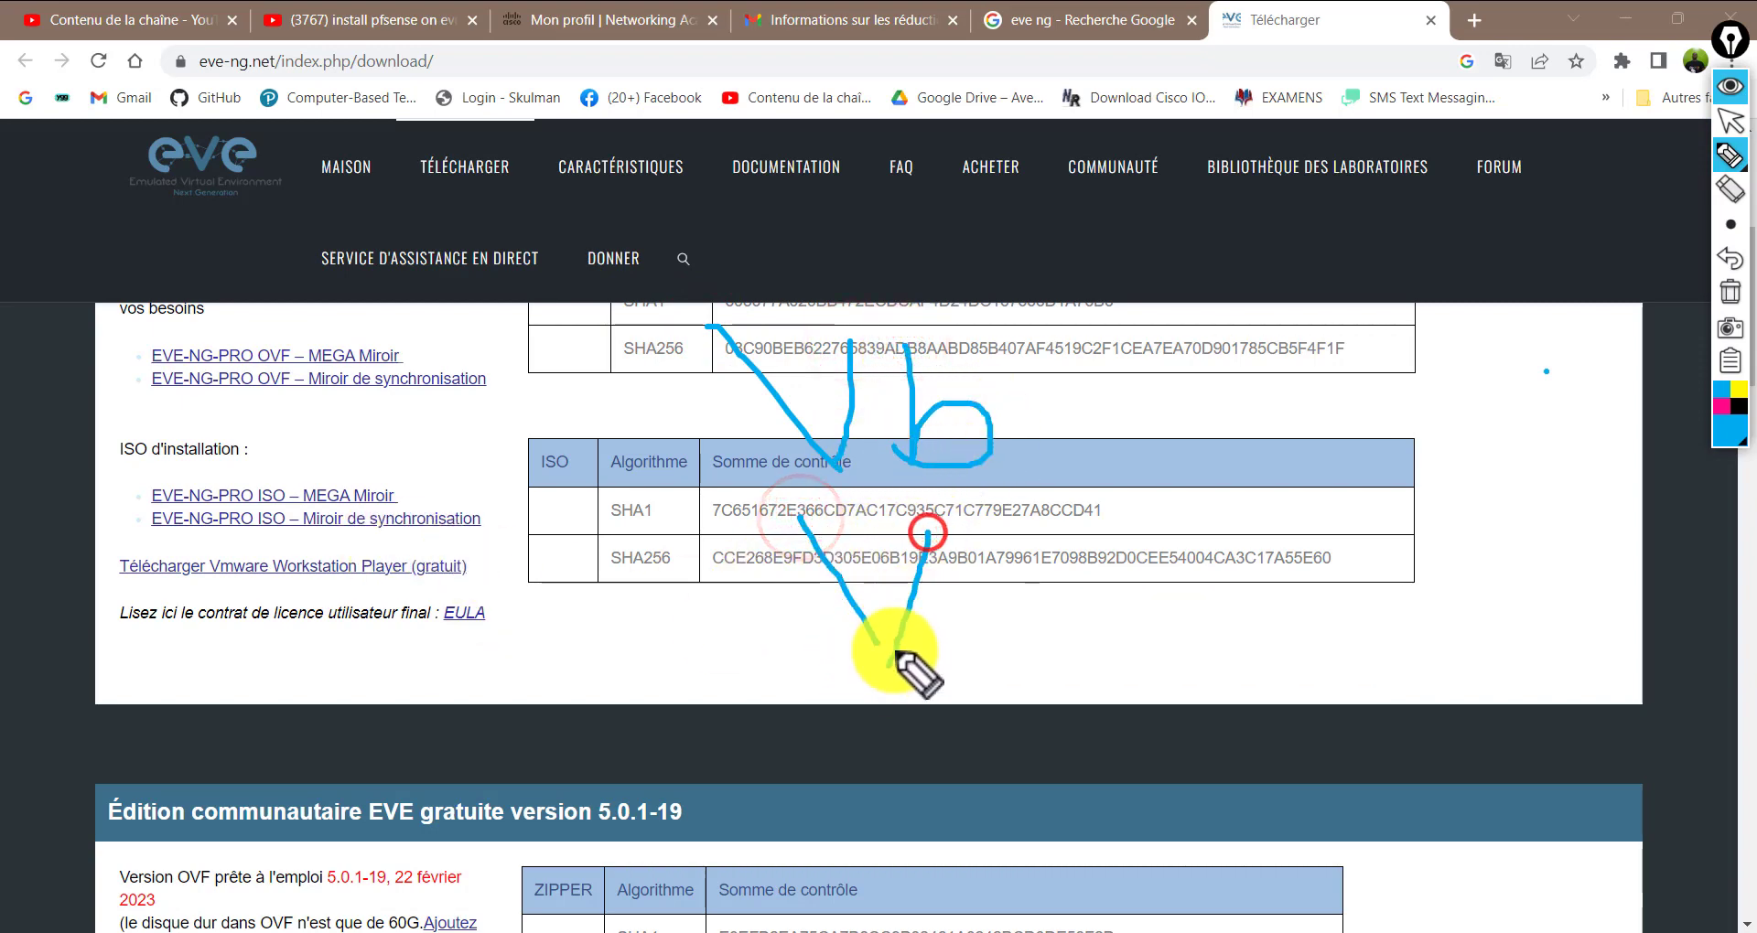
click(835, 595)
mouse_move(991, 545)
mouse_down()
mouse_move(1012, 654)
mouse_move(1020, 572)
mouse_move(1052, 599)
mouse_move(1083, 574)
mouse_move(1135, 675)
mouse_up()
drag(1116, 534, 1189, 622)
drag(1202, 488, 1175, 679)
drag(1142, 558, 1221, 648)
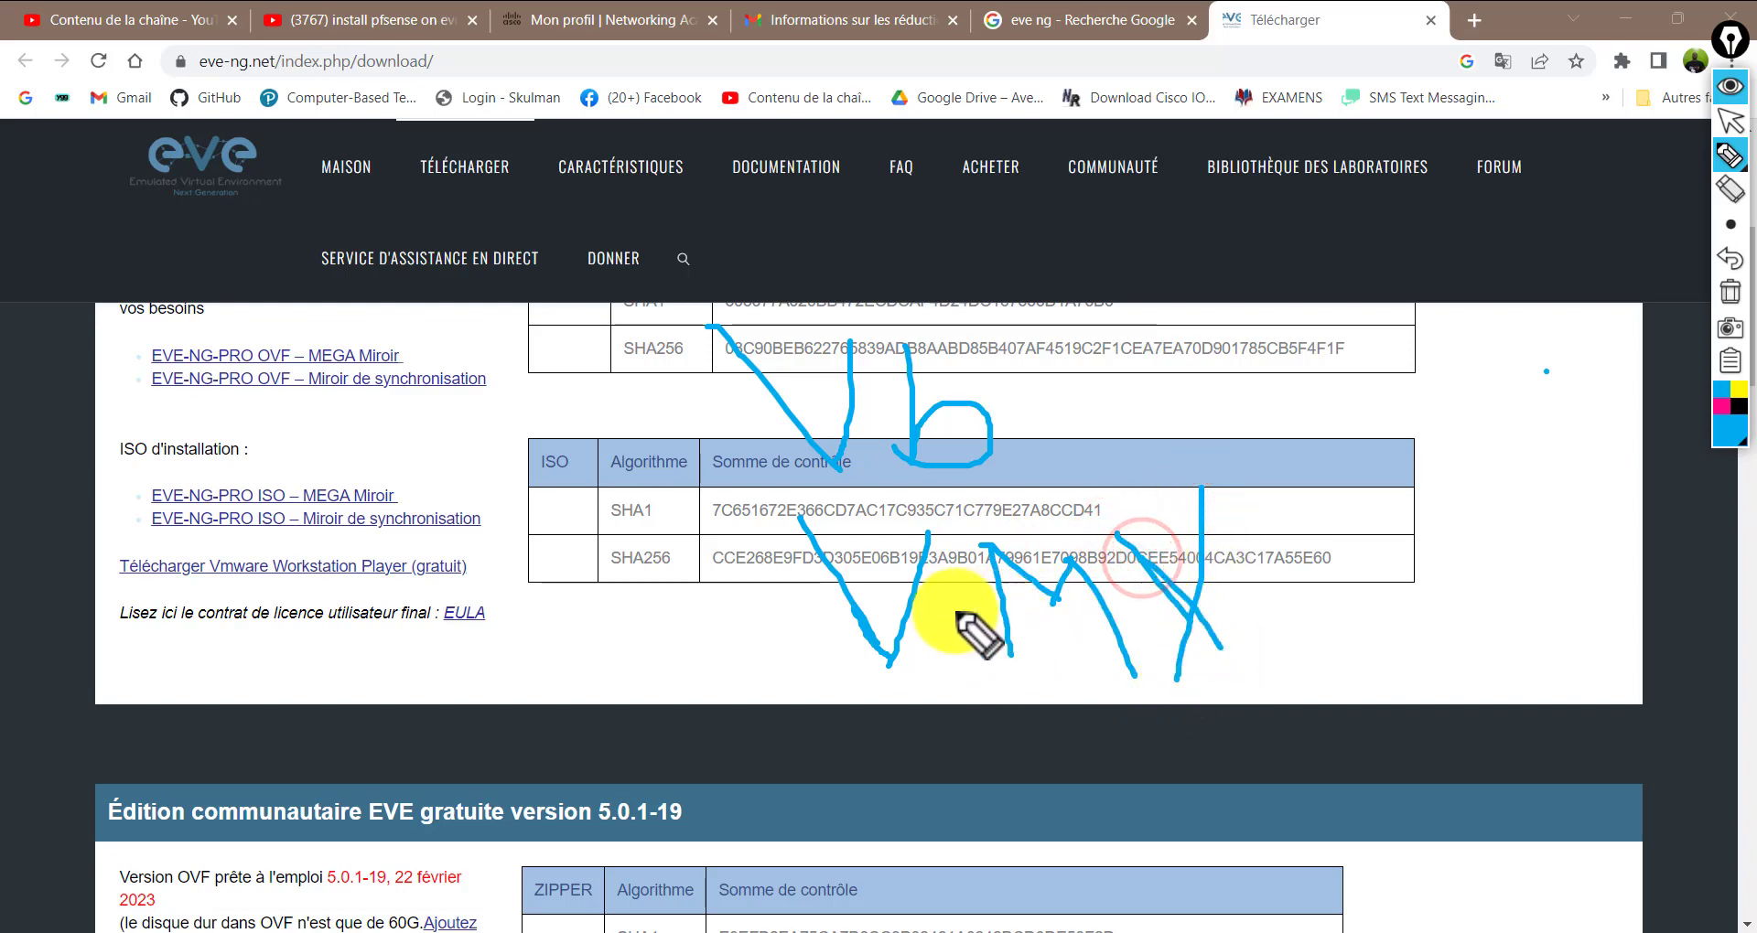
mouse_move(1201, 499)
mouse_down()
mouse_move(1343, 642)
mouse_move(1371, 494)
mouse_up()
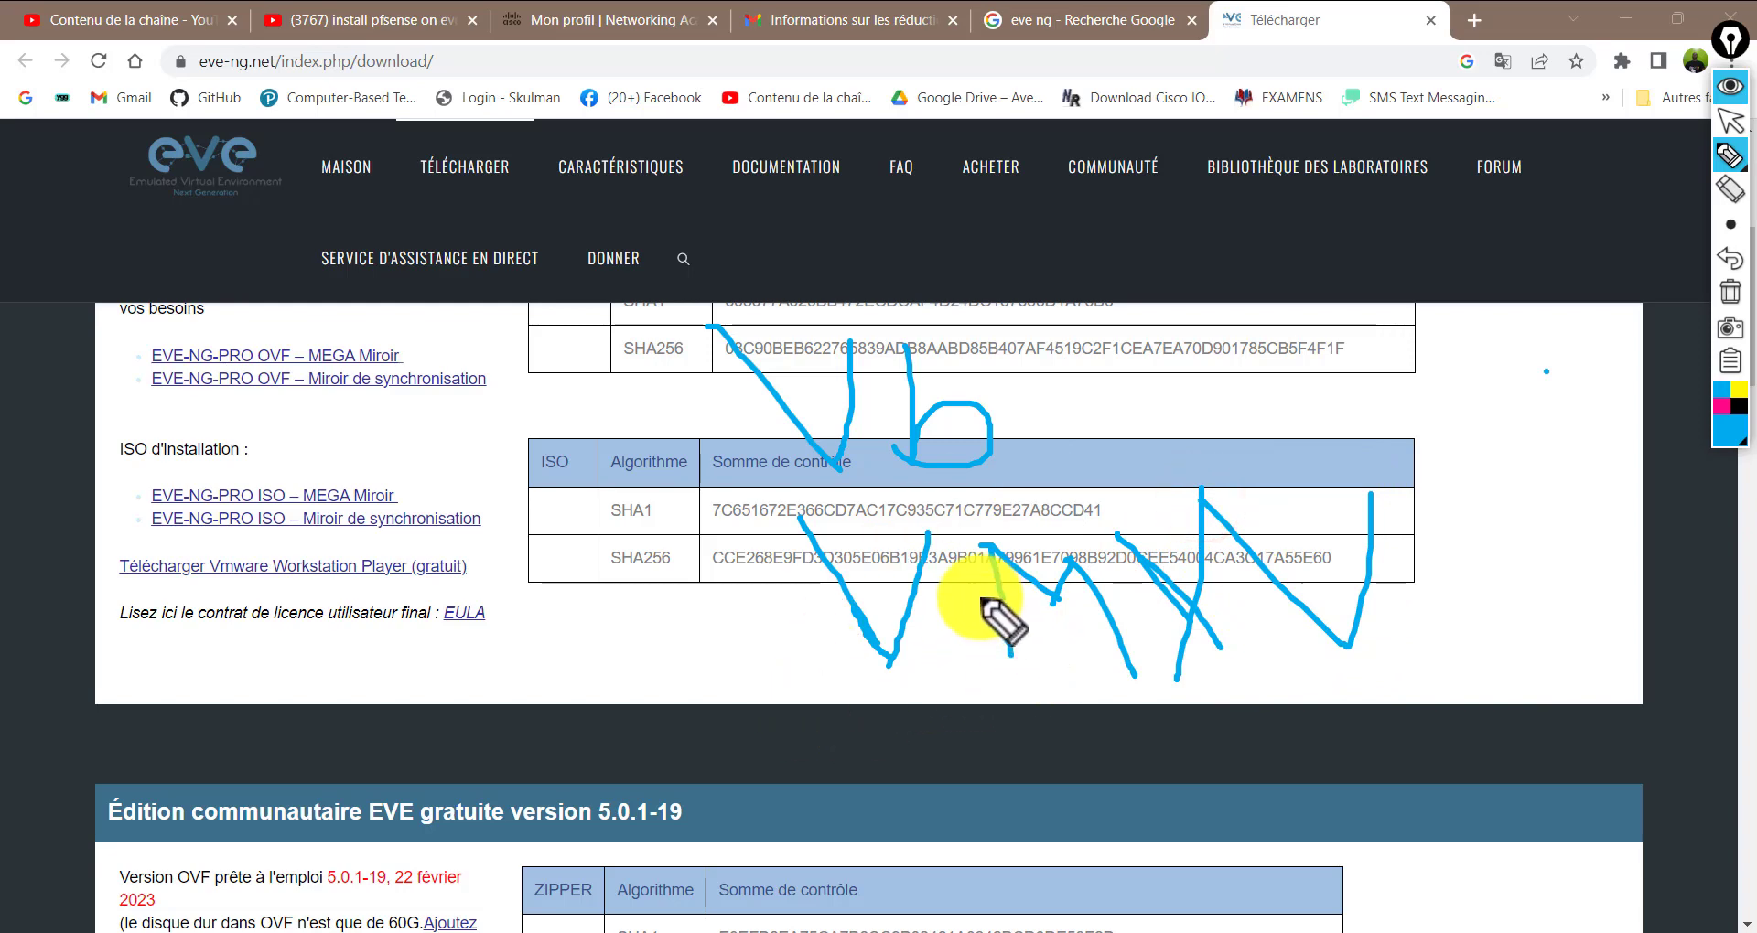
mouse_move(1482, 535)
mouse_down()
mouse_move(1561, 560)
mouse_move(1632, 624)
mouse_up()
drag(1632, 501, 1636, 625)
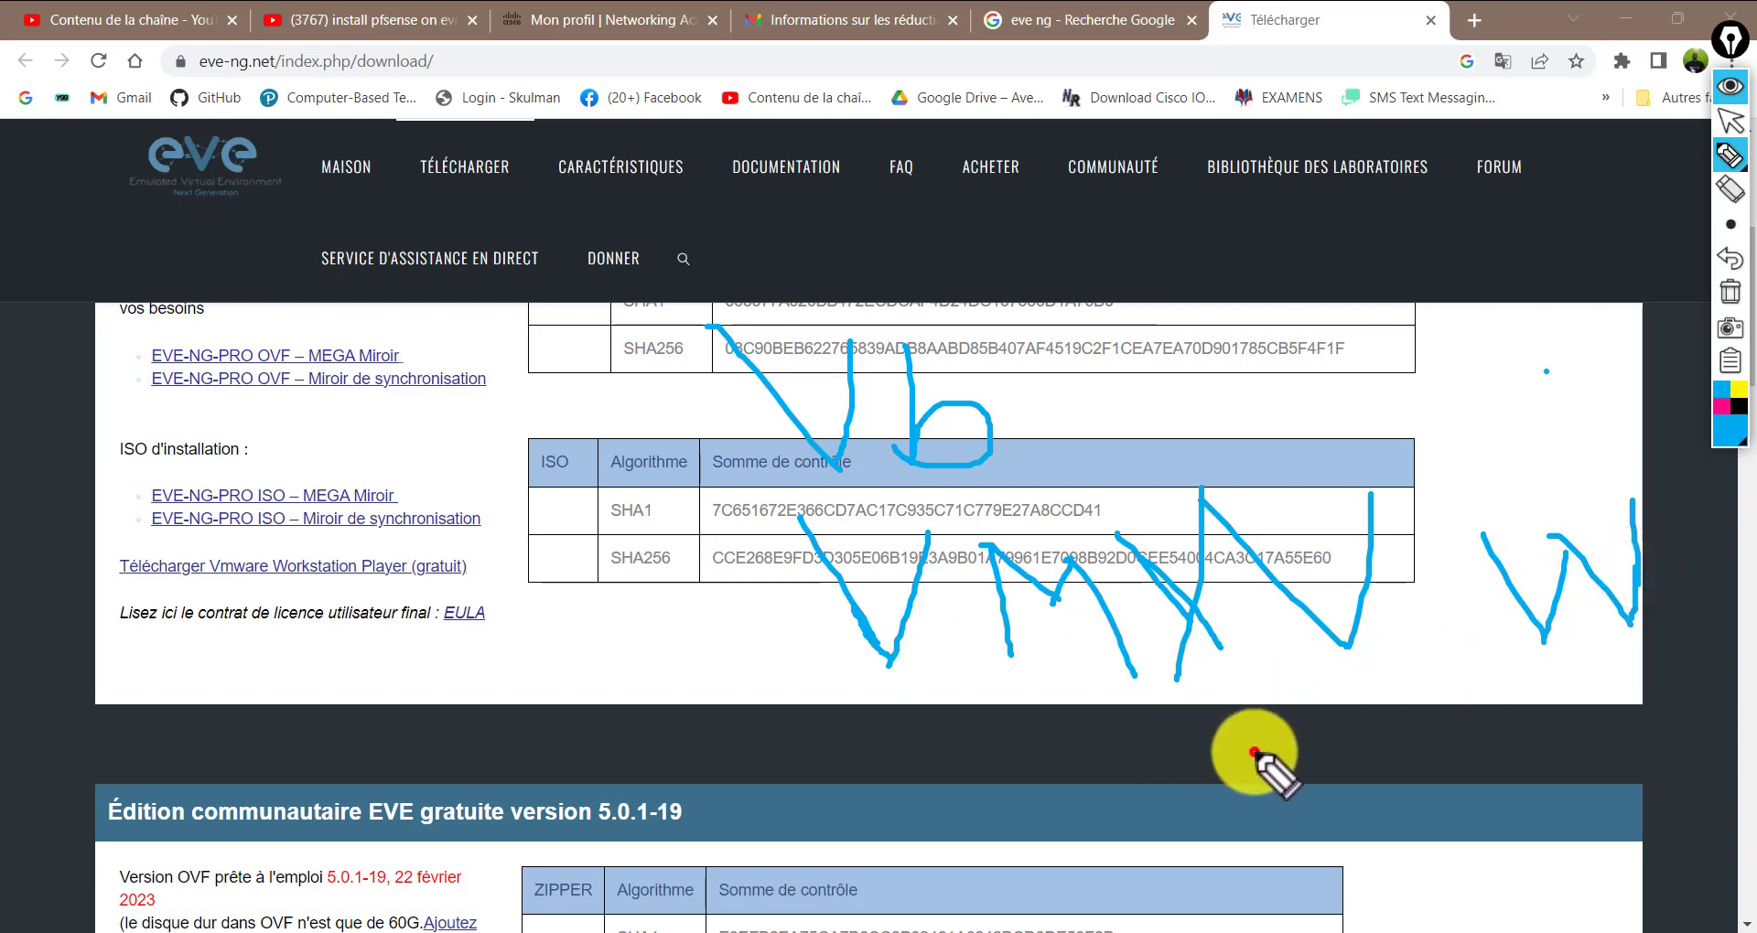
mouse_move(1254, 753)
mouse_down()
mouse_move(1283, 688)
mouse_move(1301, 734)
mouse_move(1352, 688)
mouse_move(1367, 763)
mouse_move(1375, 722)
mouse_move(1416, 706)
mouse_up()
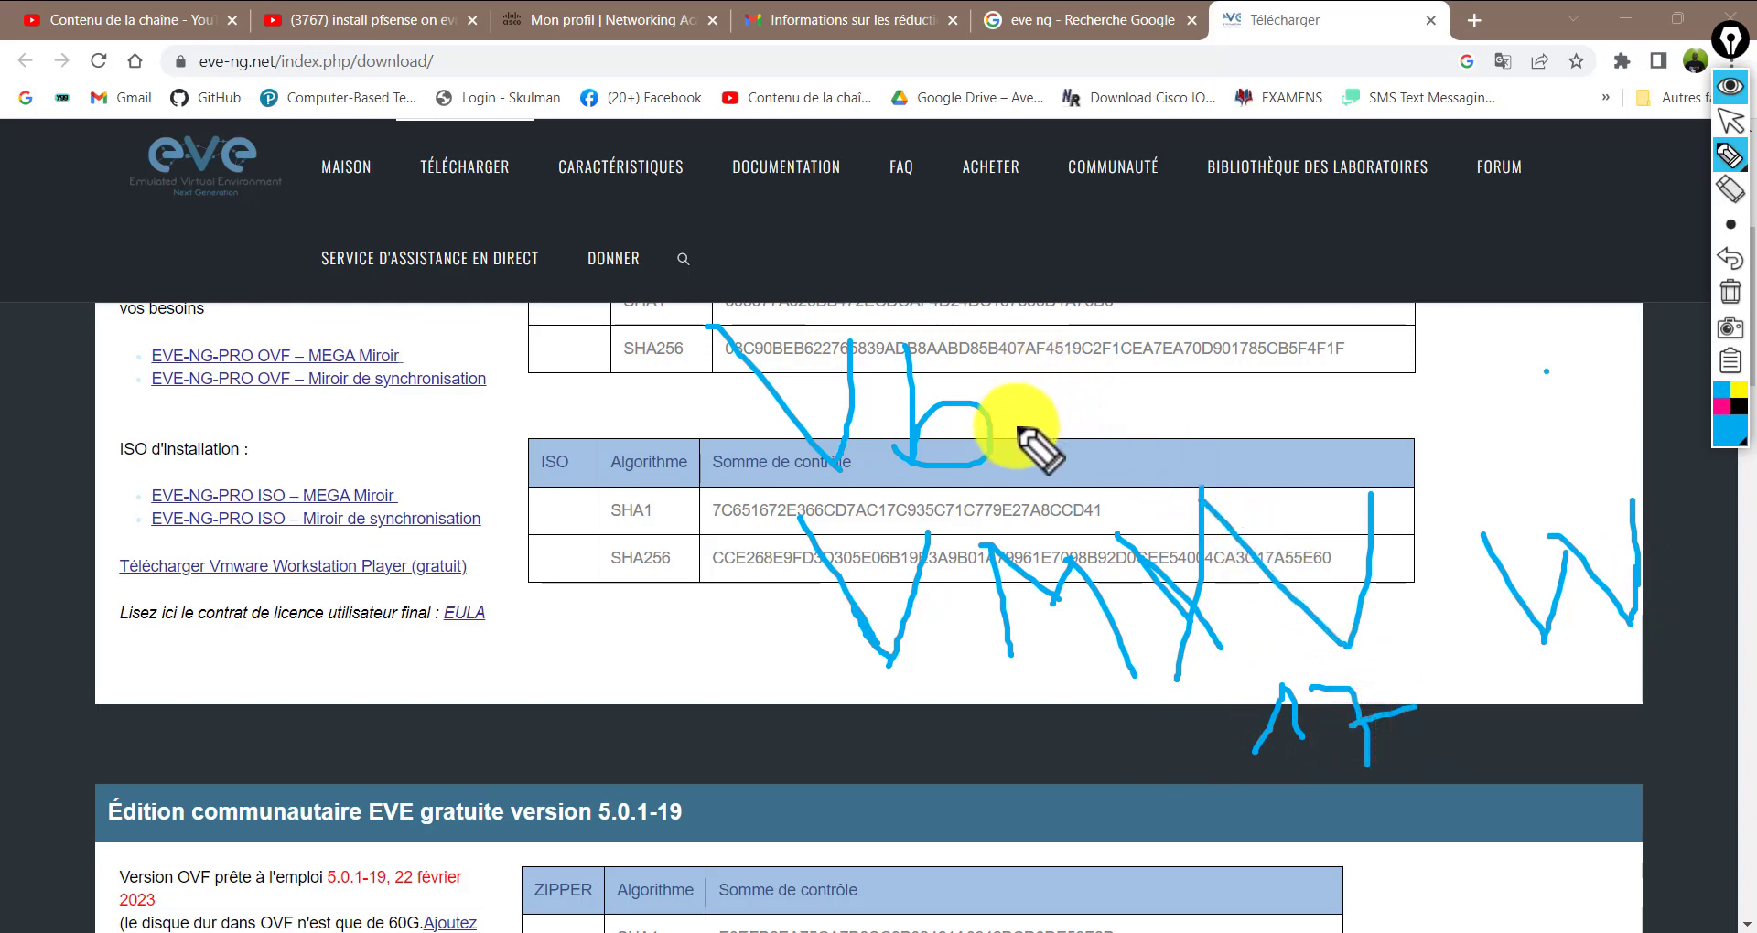
Add an "x" after "Vb" and draw a blue curve linking it to the note below
mouse_move(1018, 426)
mouse_down()
mouse_move(1068, 346)
mouse_move(1066, 385)
mouse_move(1121, 426)
mouse_up()
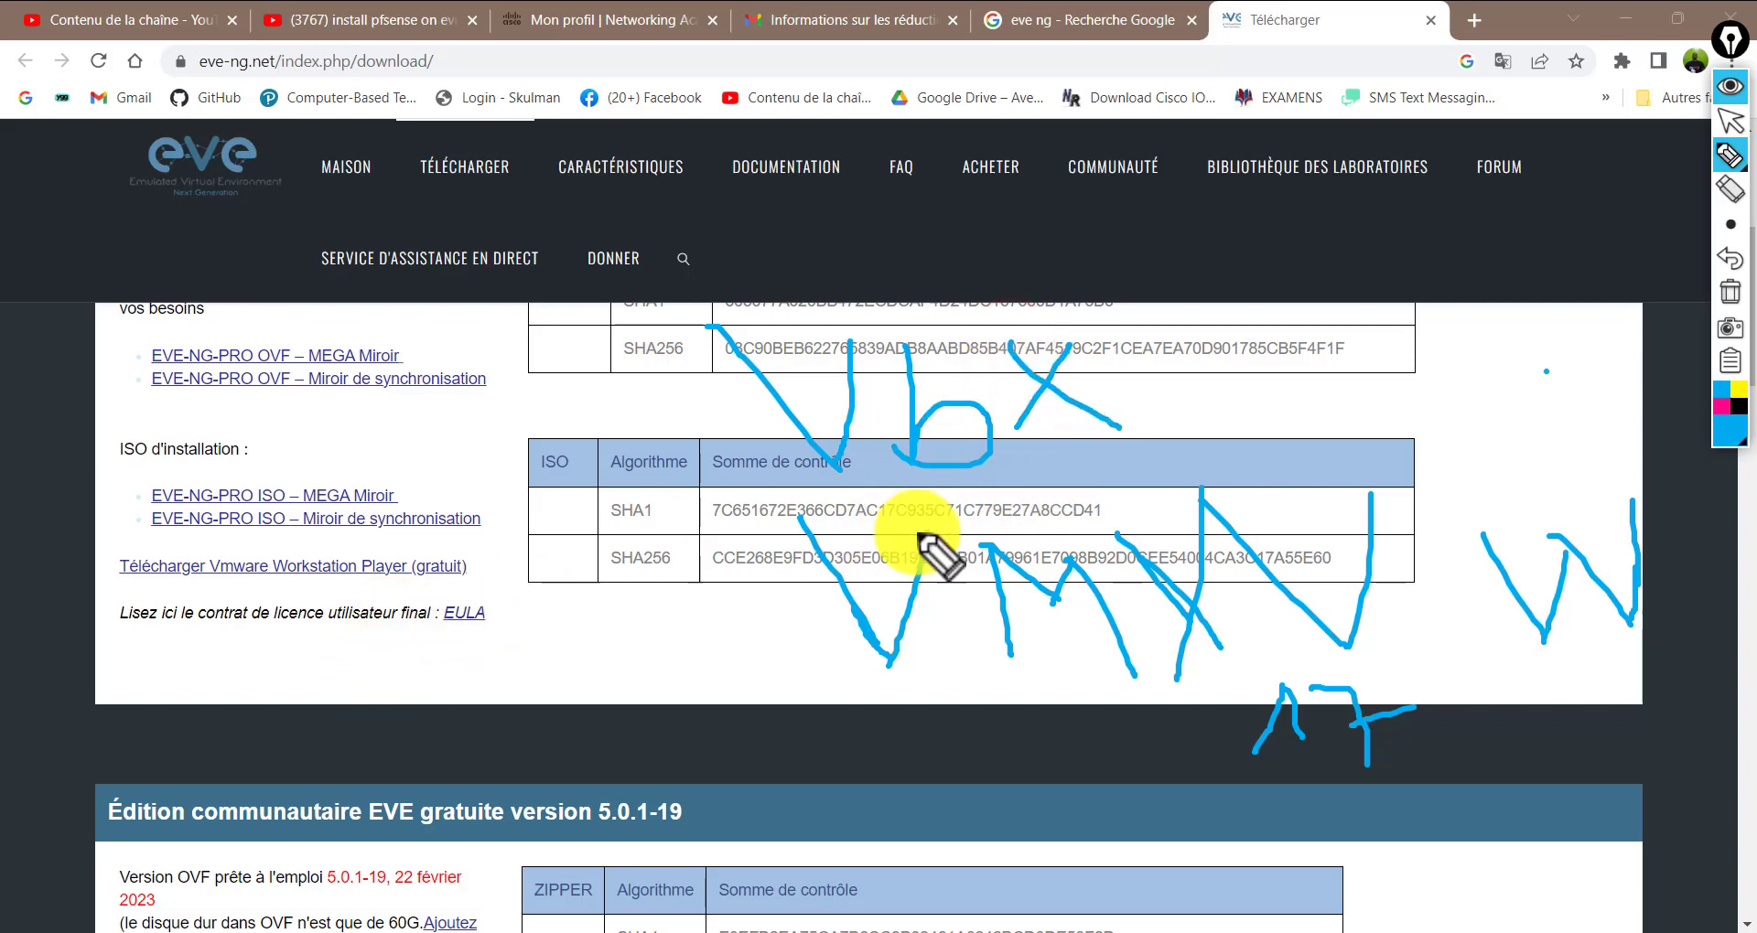
mouse_move(729, 388)
mouse_down()
mouse_move(672, 485)
mouse_move(787, 618)
mouse_move(831, 631)
mouse_up()
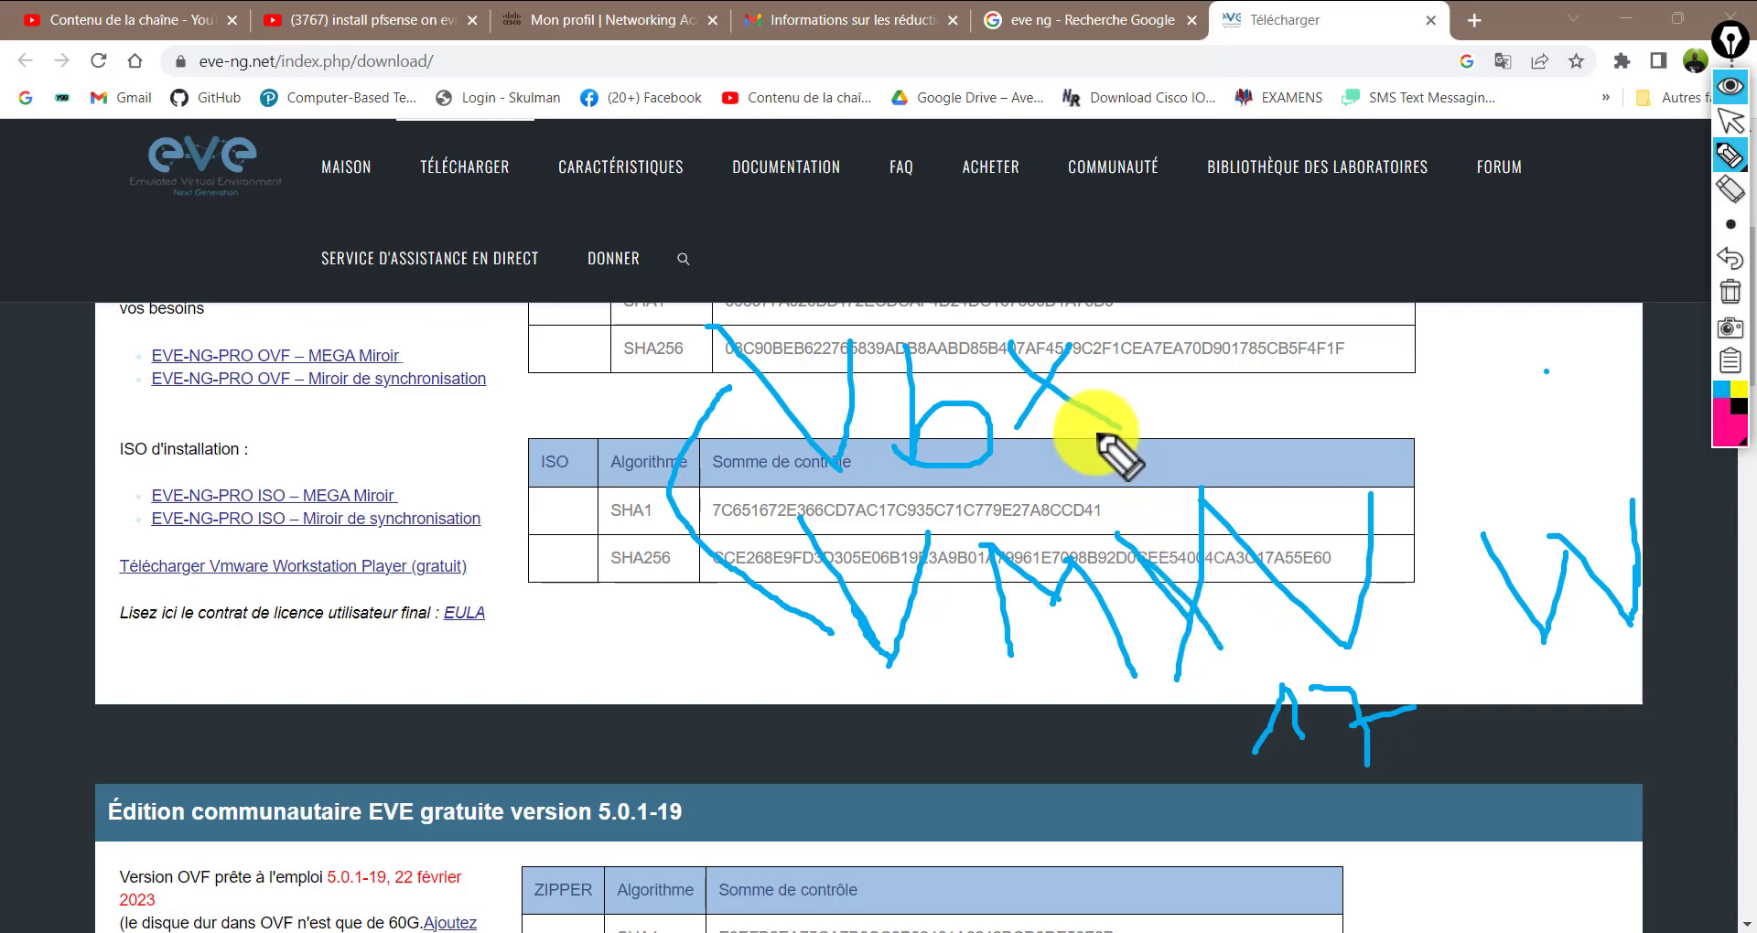
Circle both handwritten notes in pink and underline the VMware Workstation Player download link
mouse_move(760, 507)
mouse_down()
mouse_move(1067, 498)
mouse_move(1568, 547)
mouse_move(1592, 673)
mouse_move(997, 796)
mouse_move(744, 698)
mouse_move(777, 530)
mouse_move(810, 502)
mouse_up()
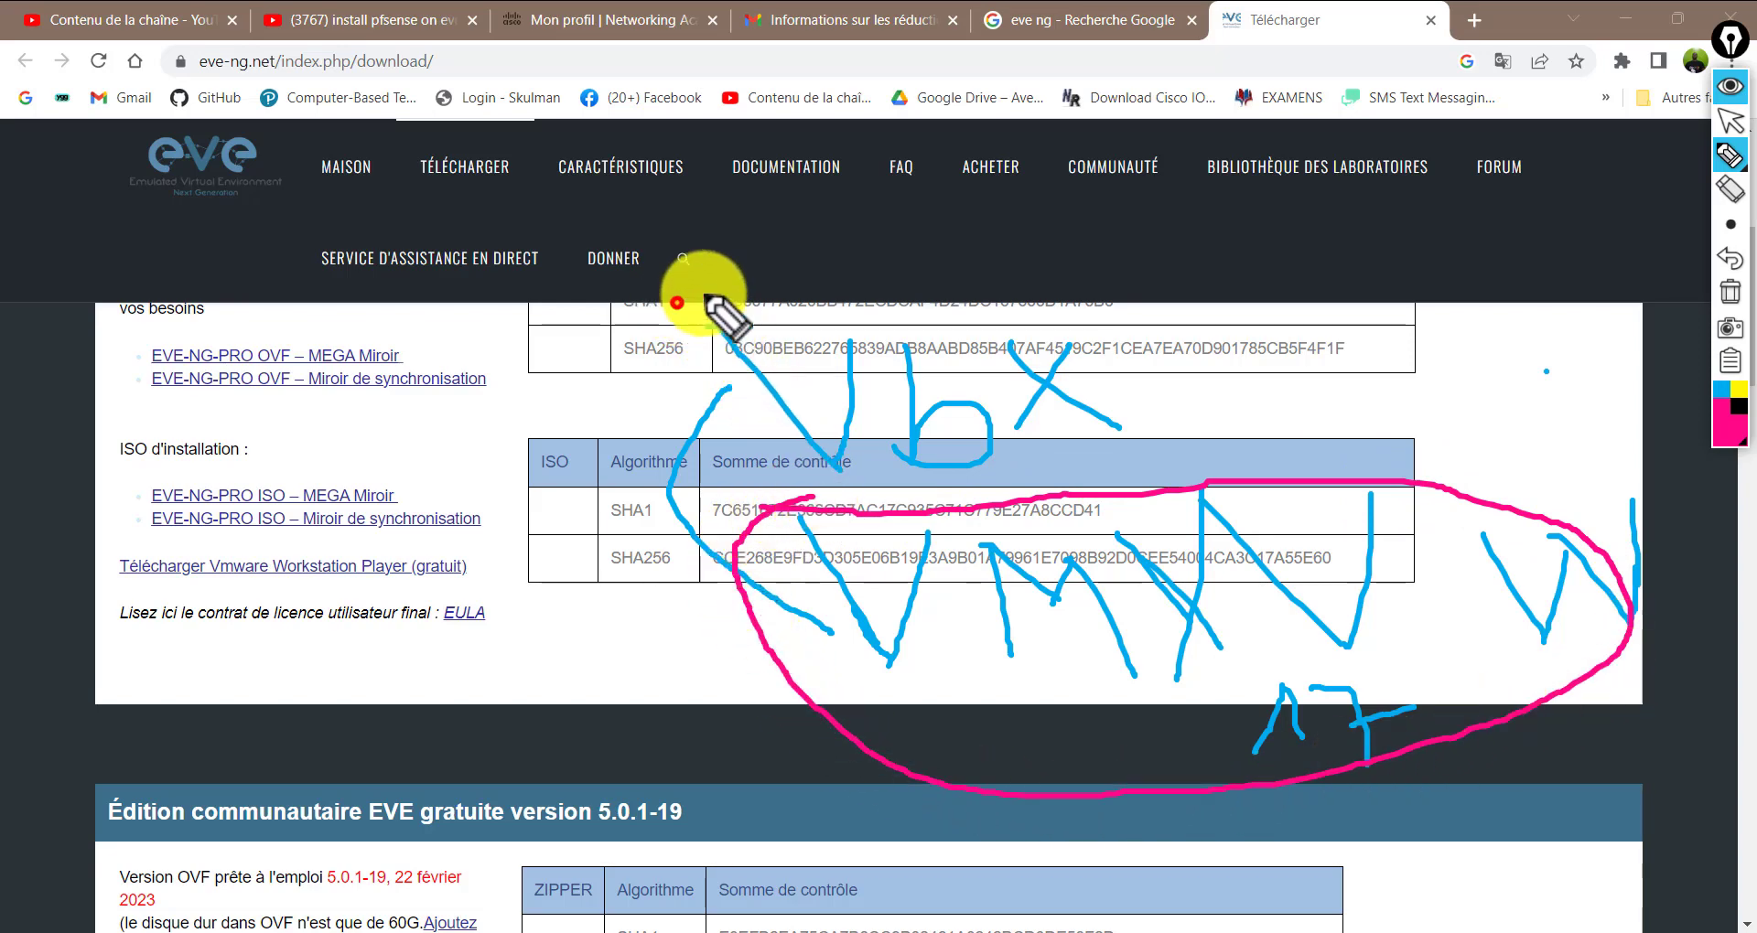
mouse_move(676, 300)
mouse_down()
mouse_move(1093, 367)
mouse_move(1018, 434)
mouse_move(801, 465)
mouse_move(698, 293)
mouse_up()
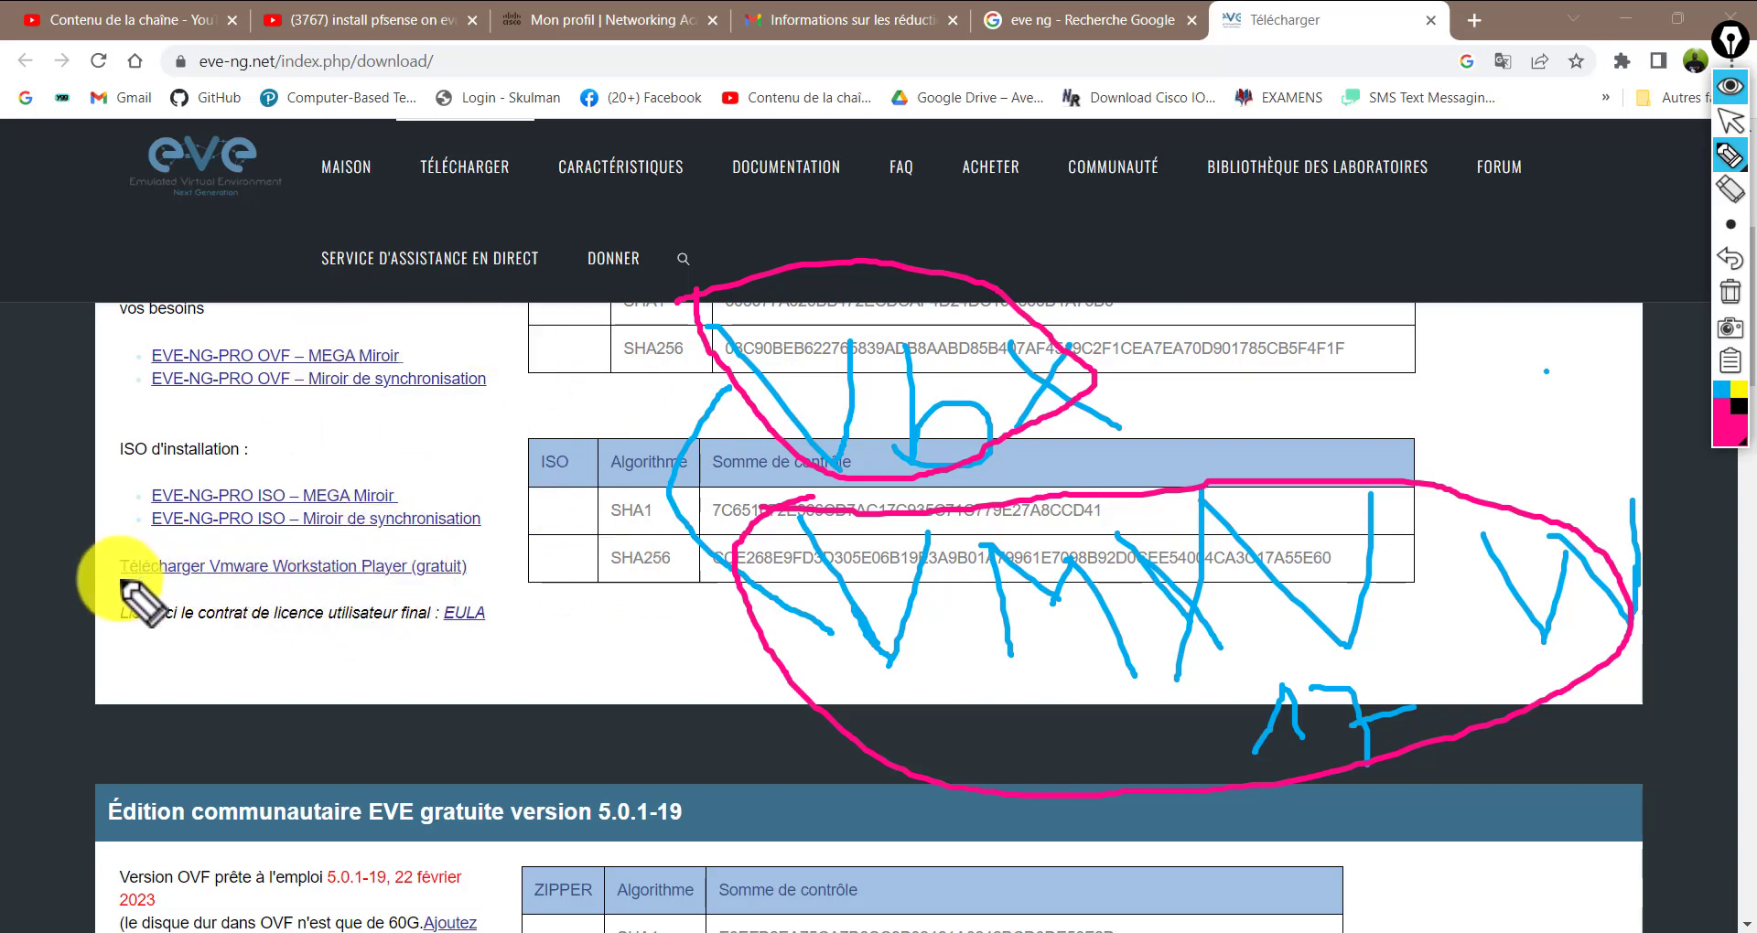
drag(120, 581, 460, 586)
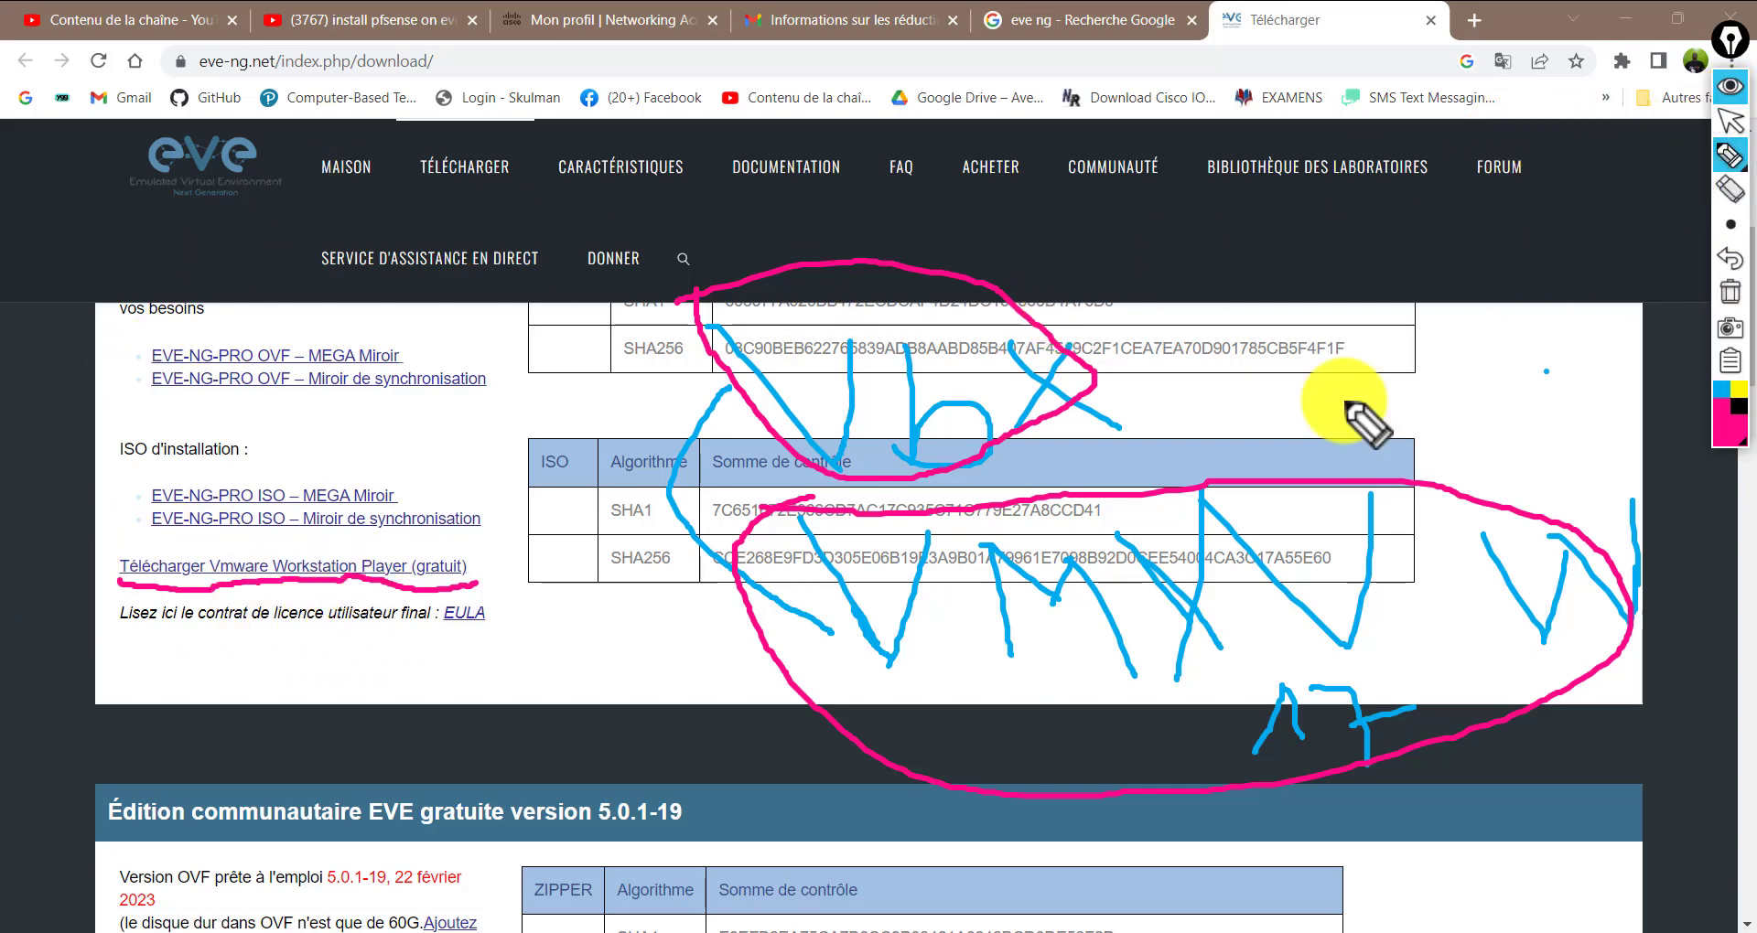
Return to the normal pointer and erase all the annotations from the screen
click(1732, 128)
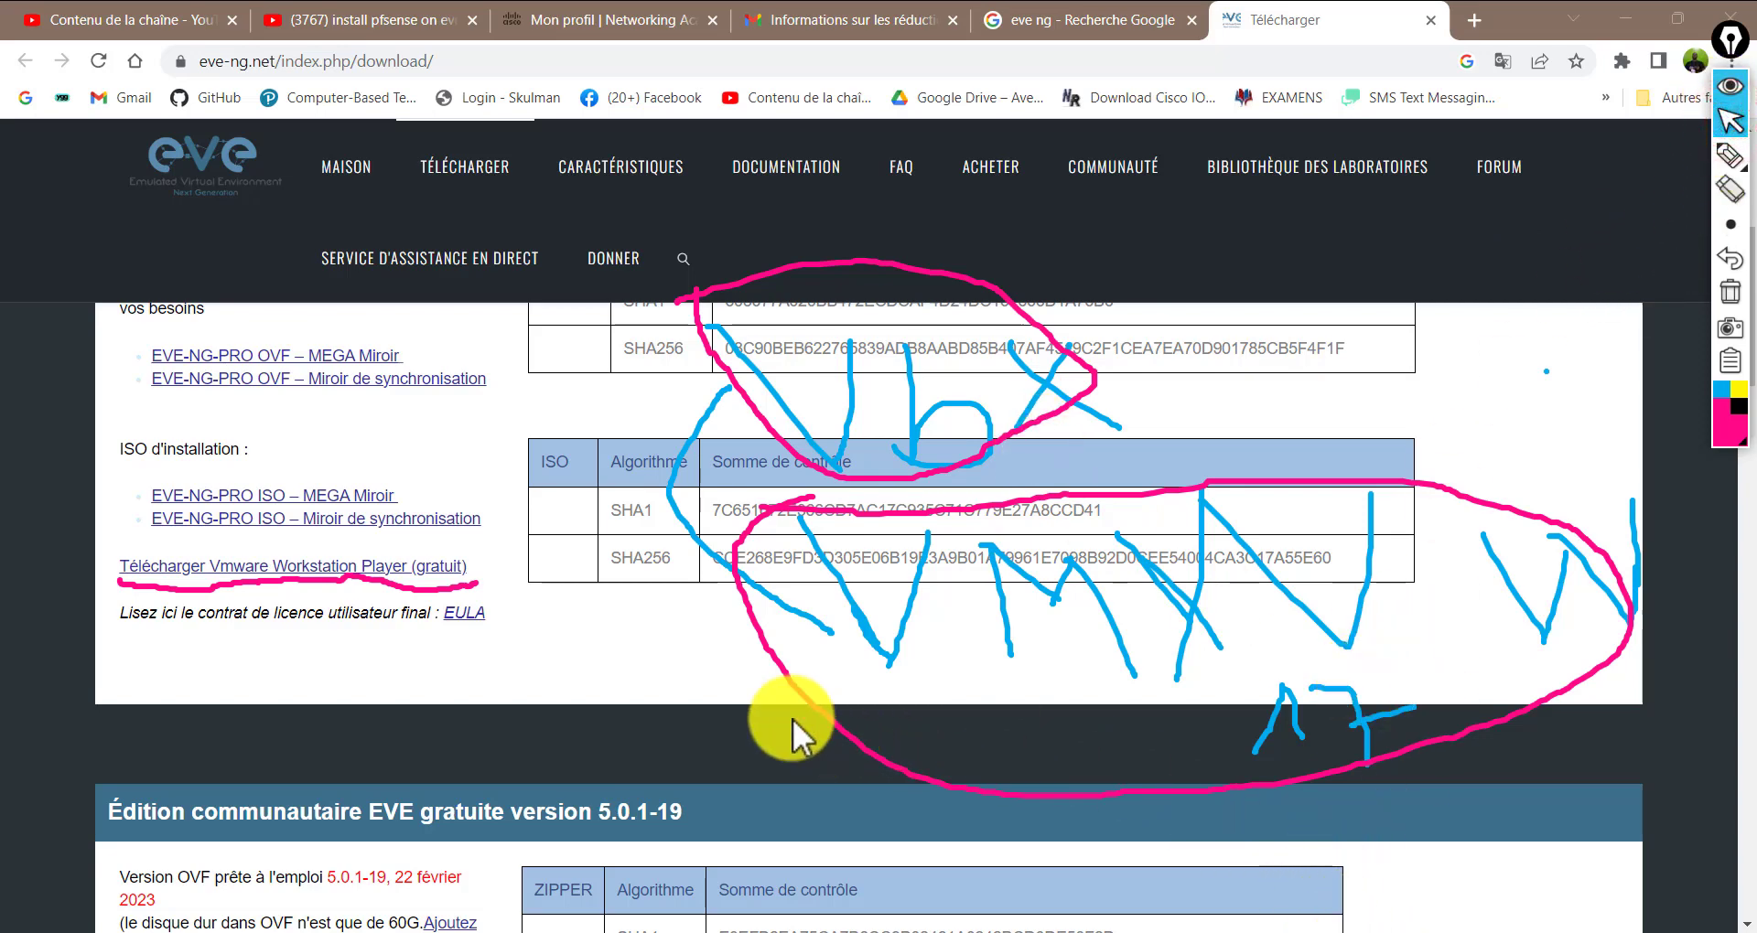
click(819, 682)
click(640, 668)
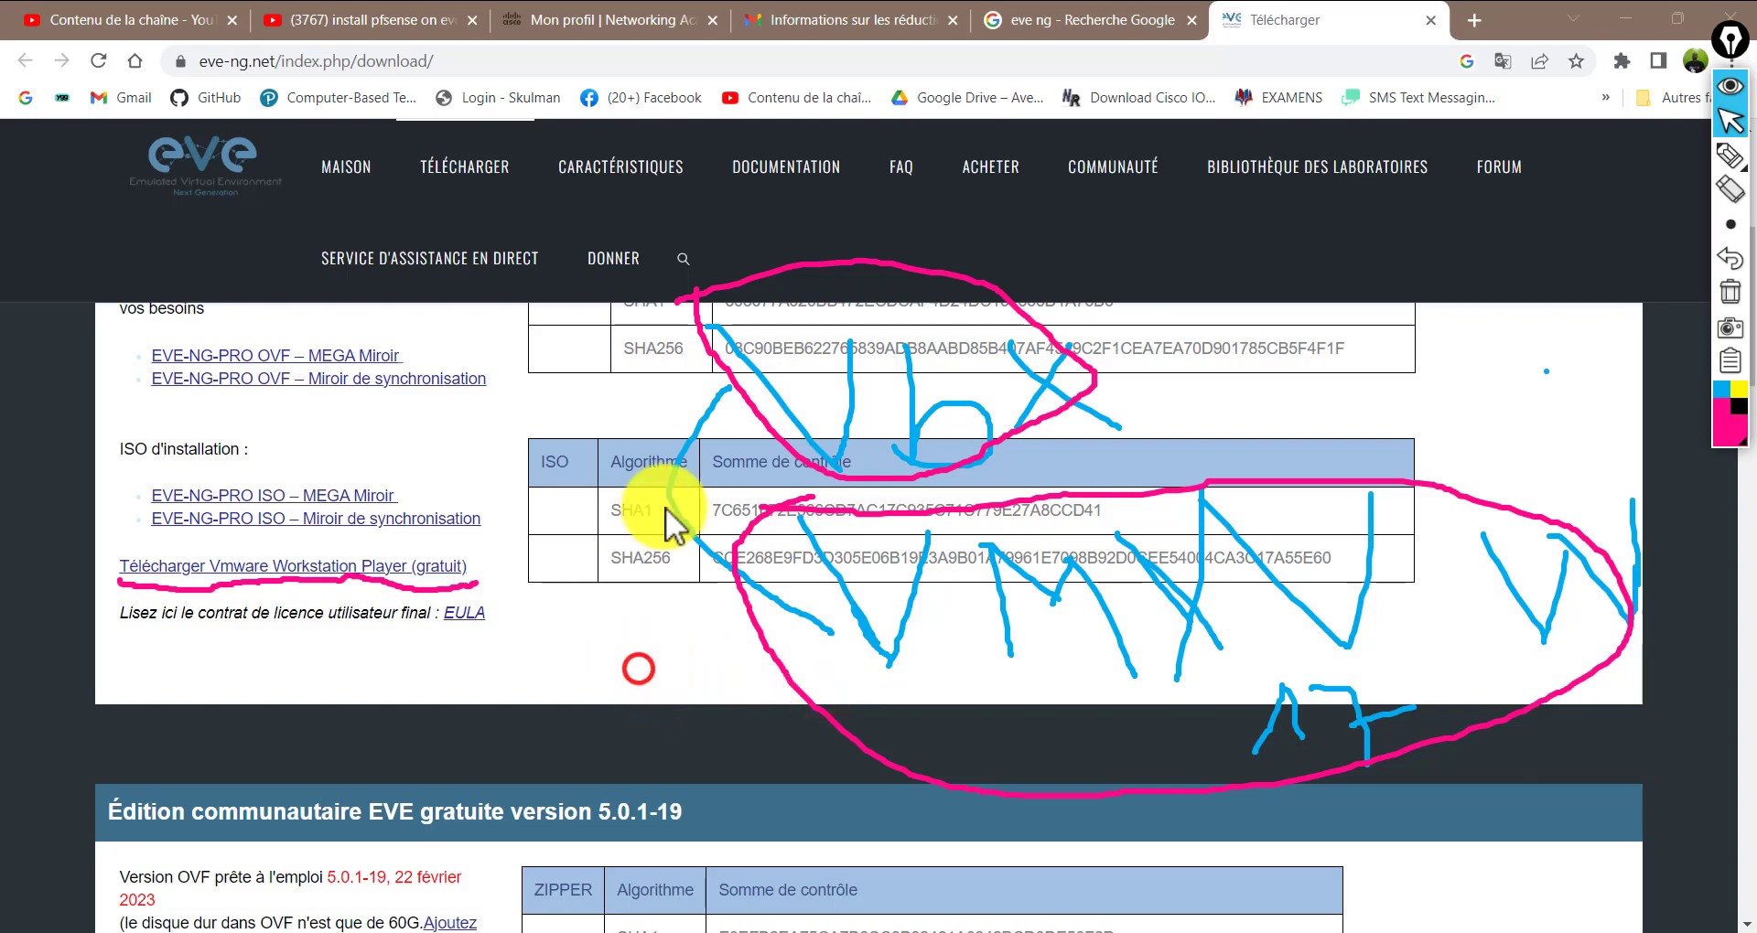
scroll(727, 618, down, 3)
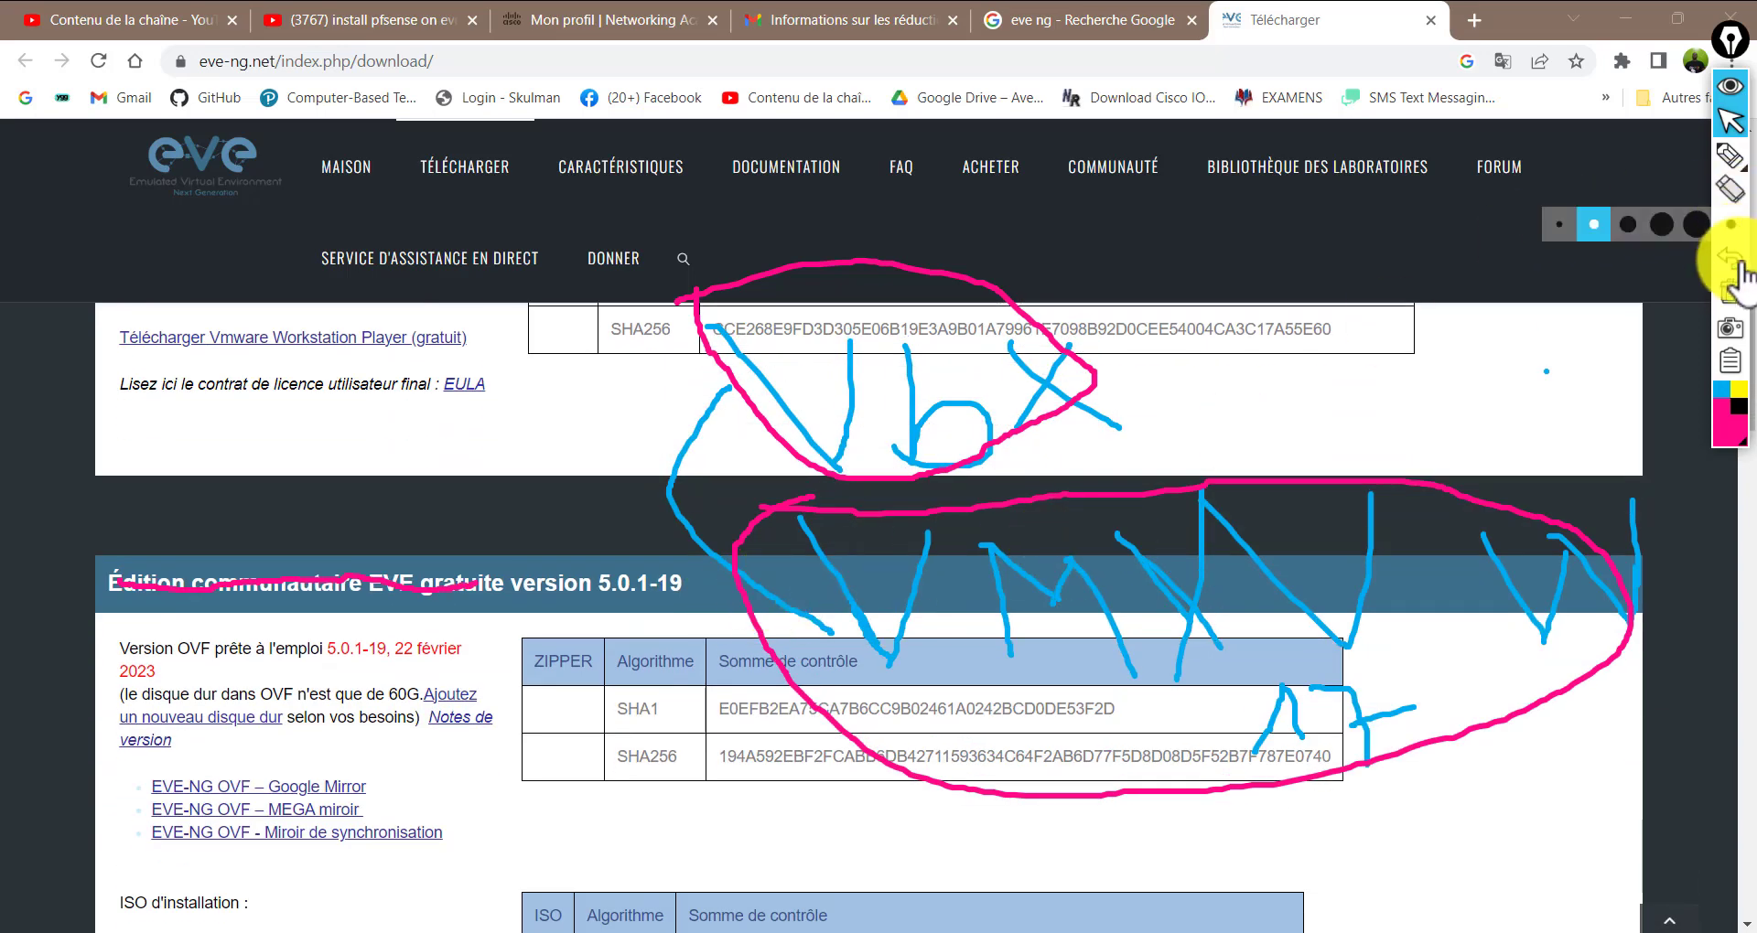
click(1731, 293)
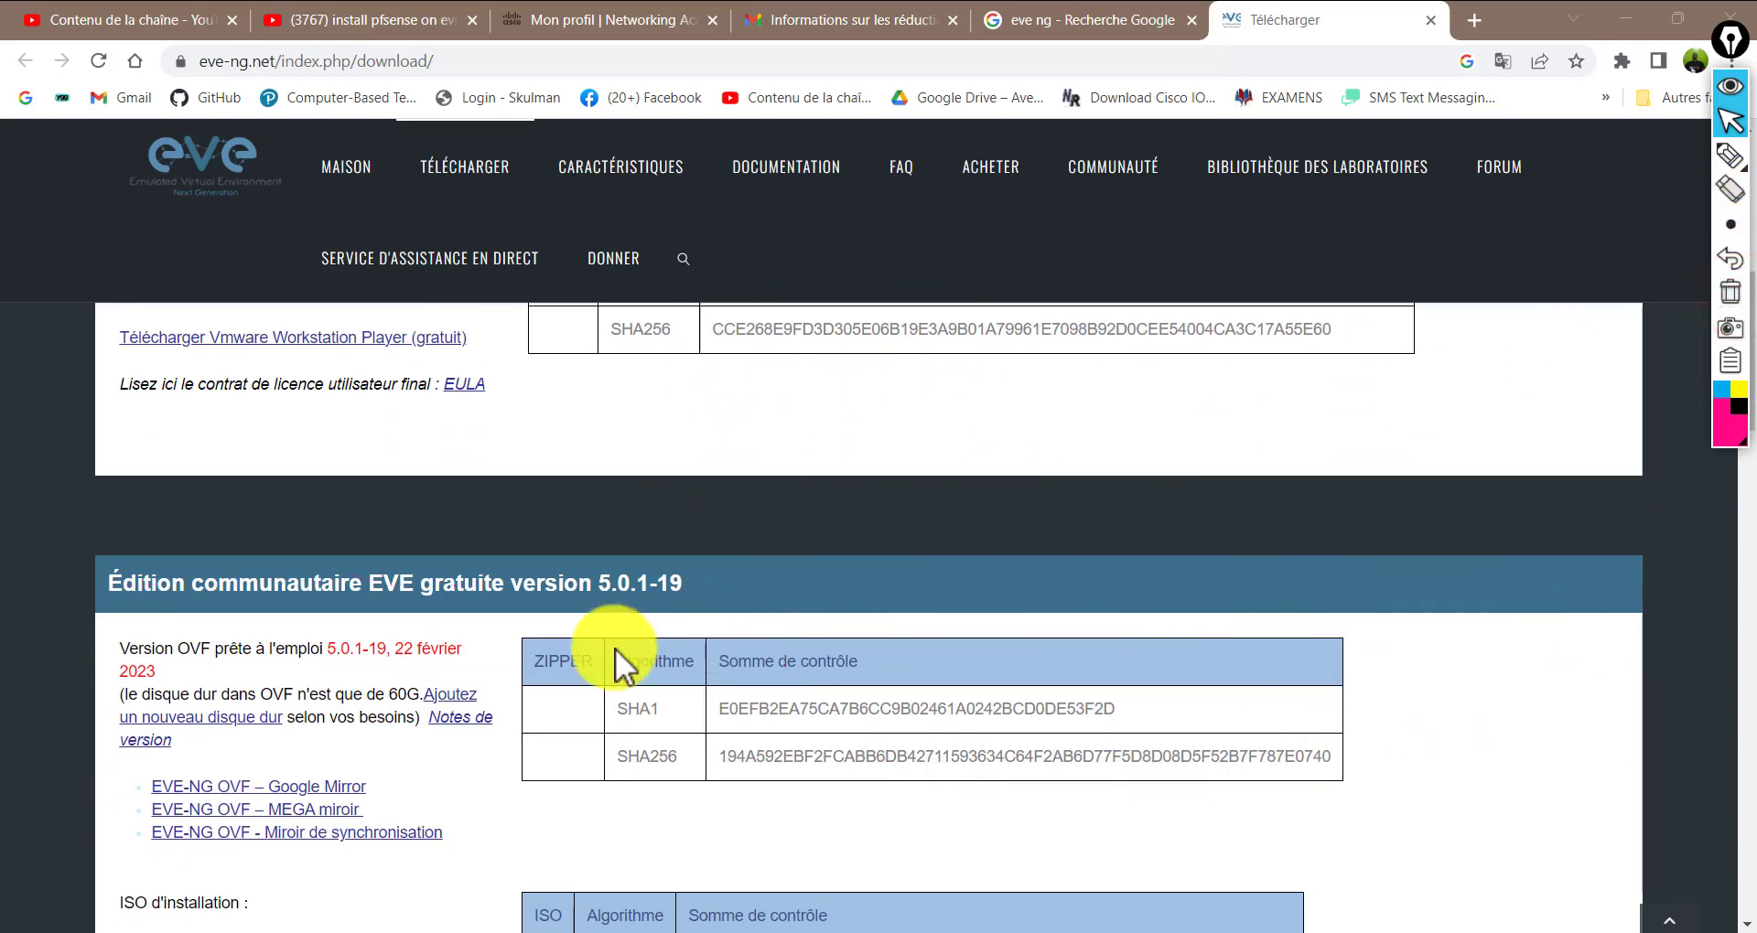
Highlight the free EVE community edition heading and its version number on the download page
scroll(615, 647, down, 2)
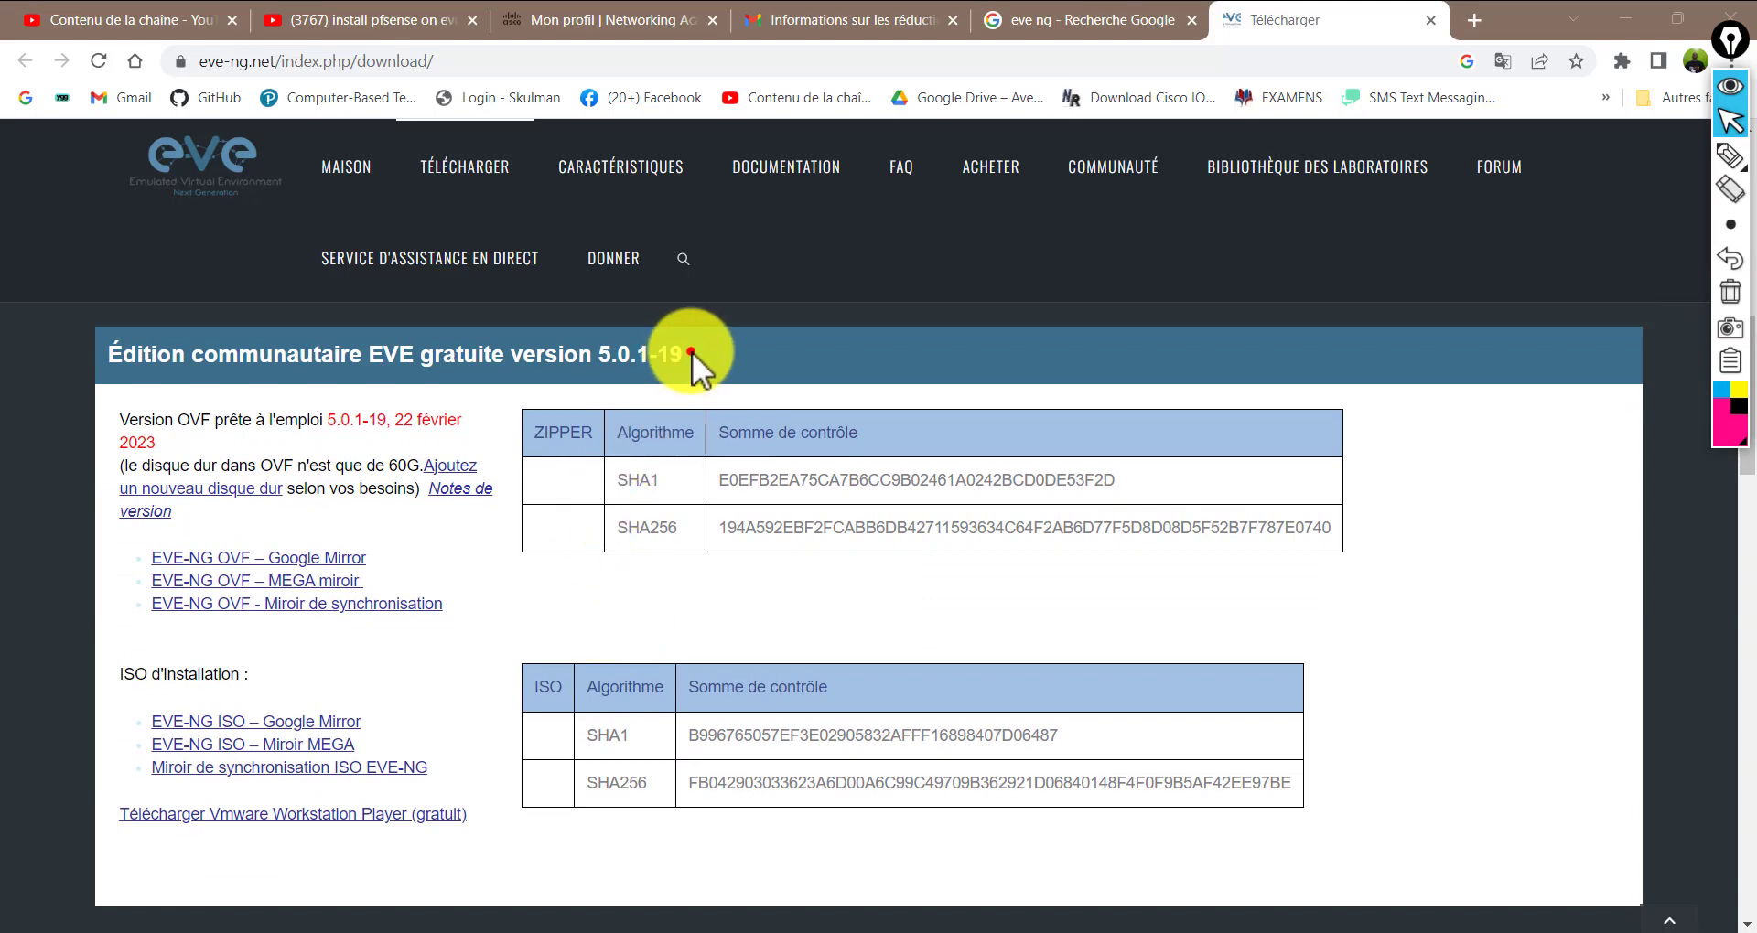
drag(692, 352, 86, 376)
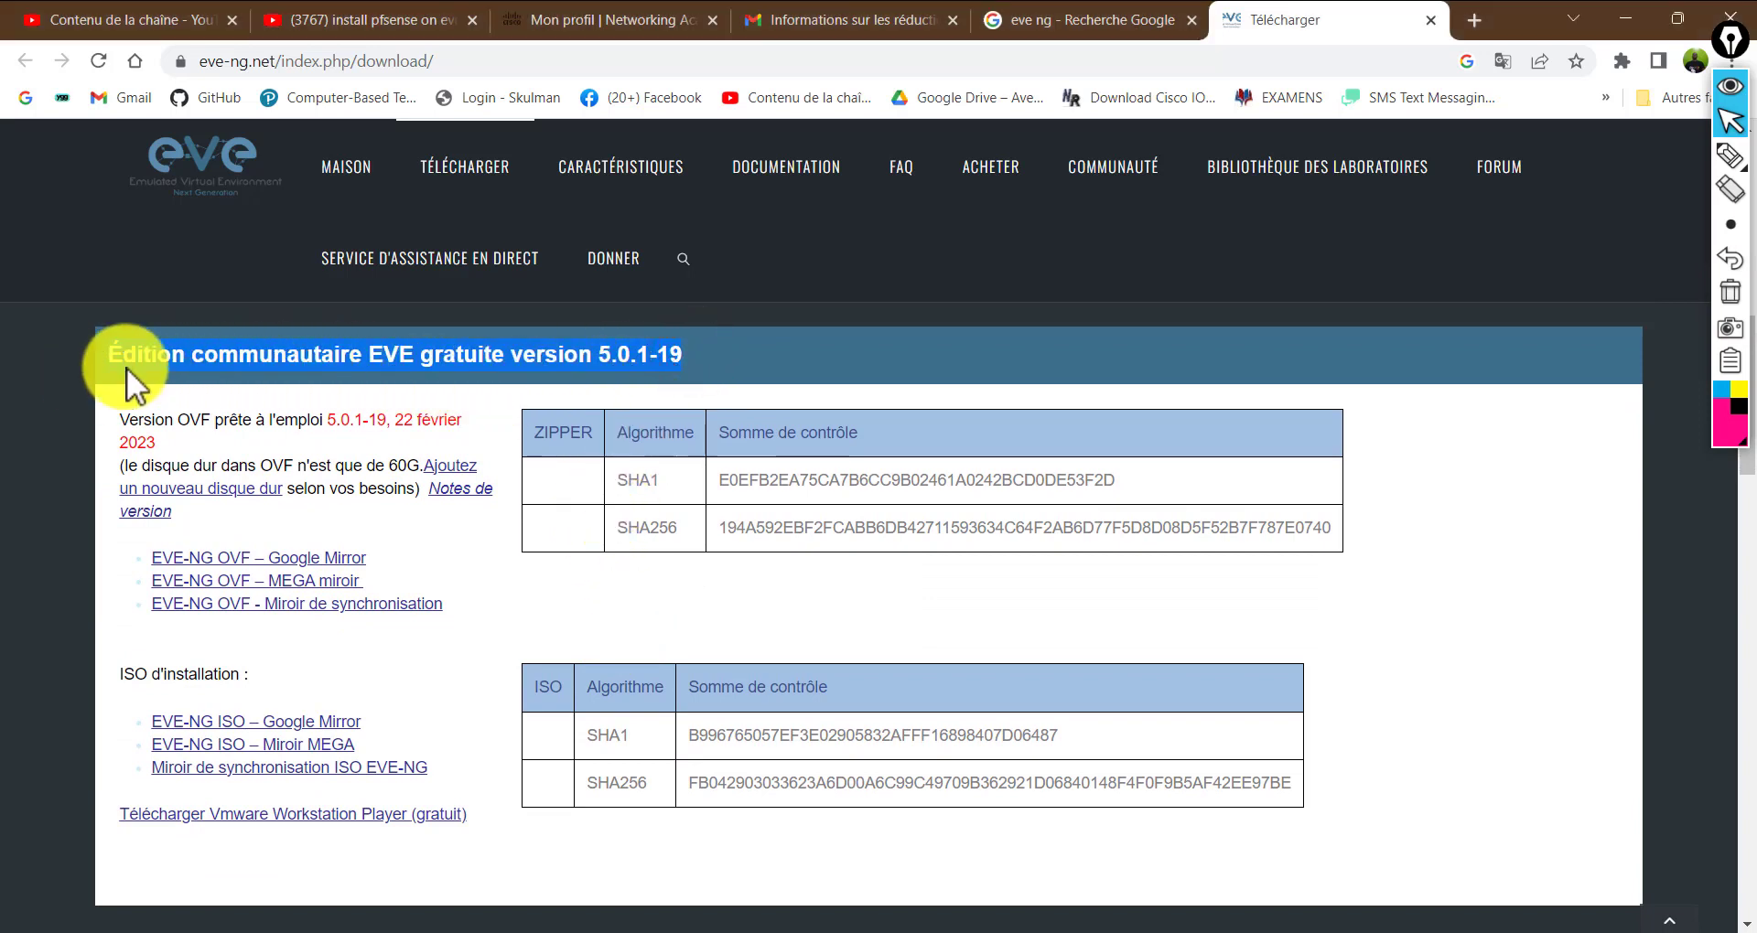
click(695, 354)
drag(619, 357, 674, 360)
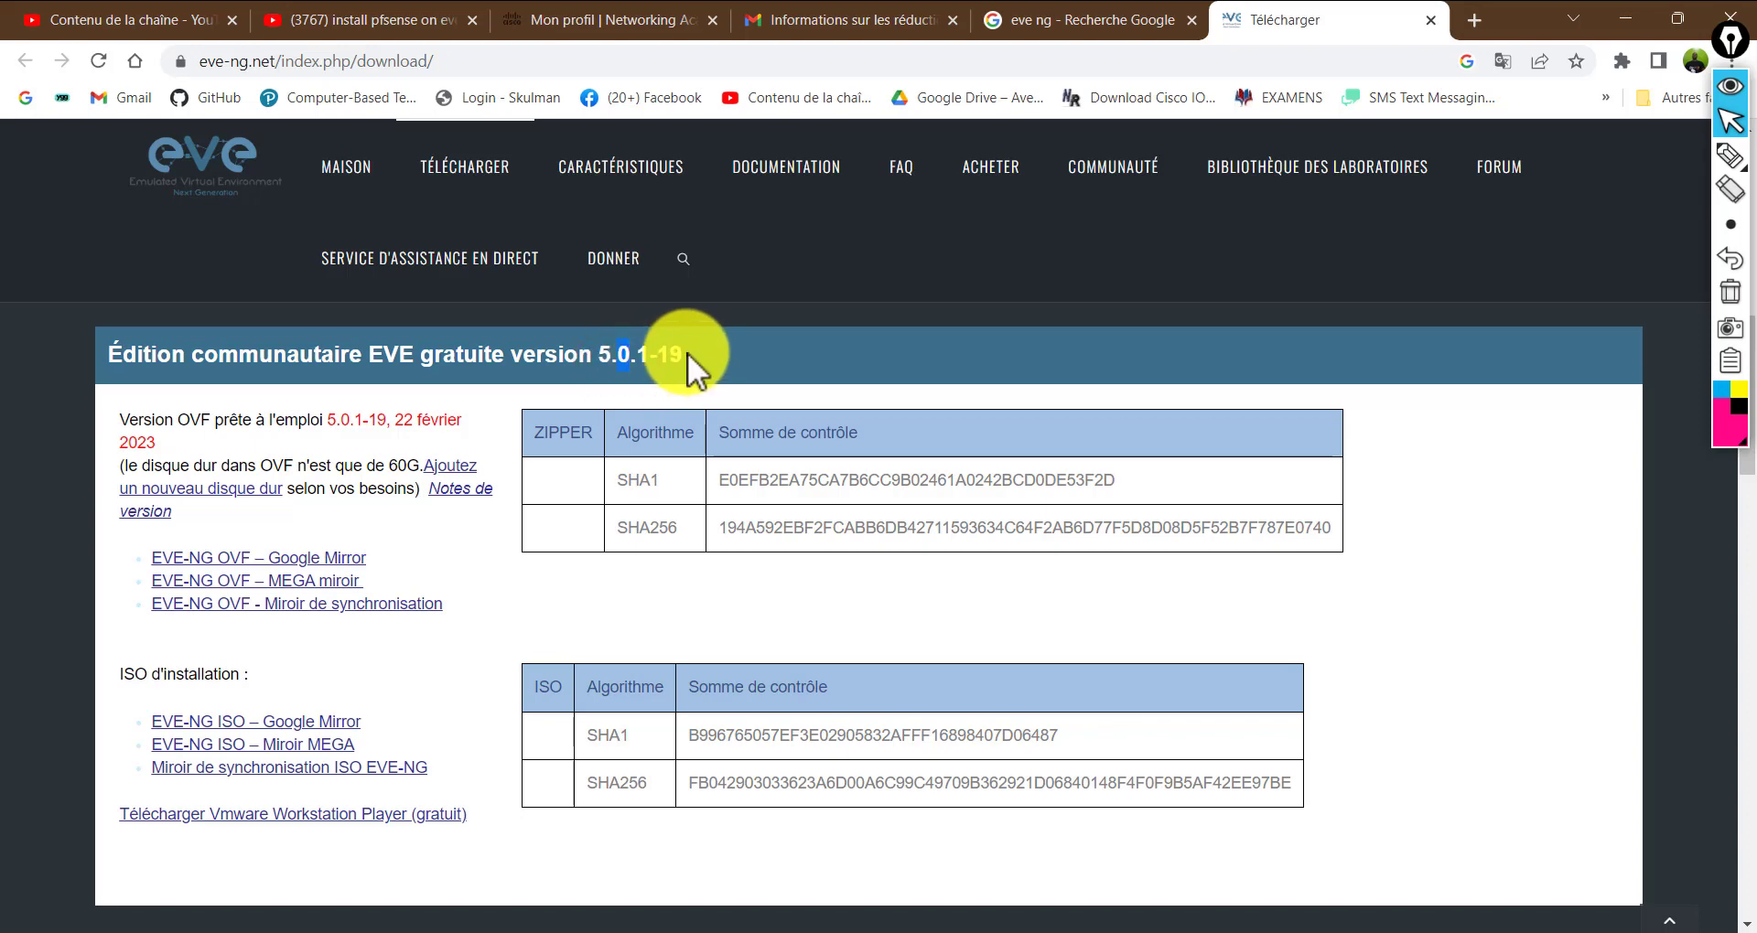
Review the free community edition section and highlight the ready-to-use OVF version number and release date
scroll(327, 611, down, 3)
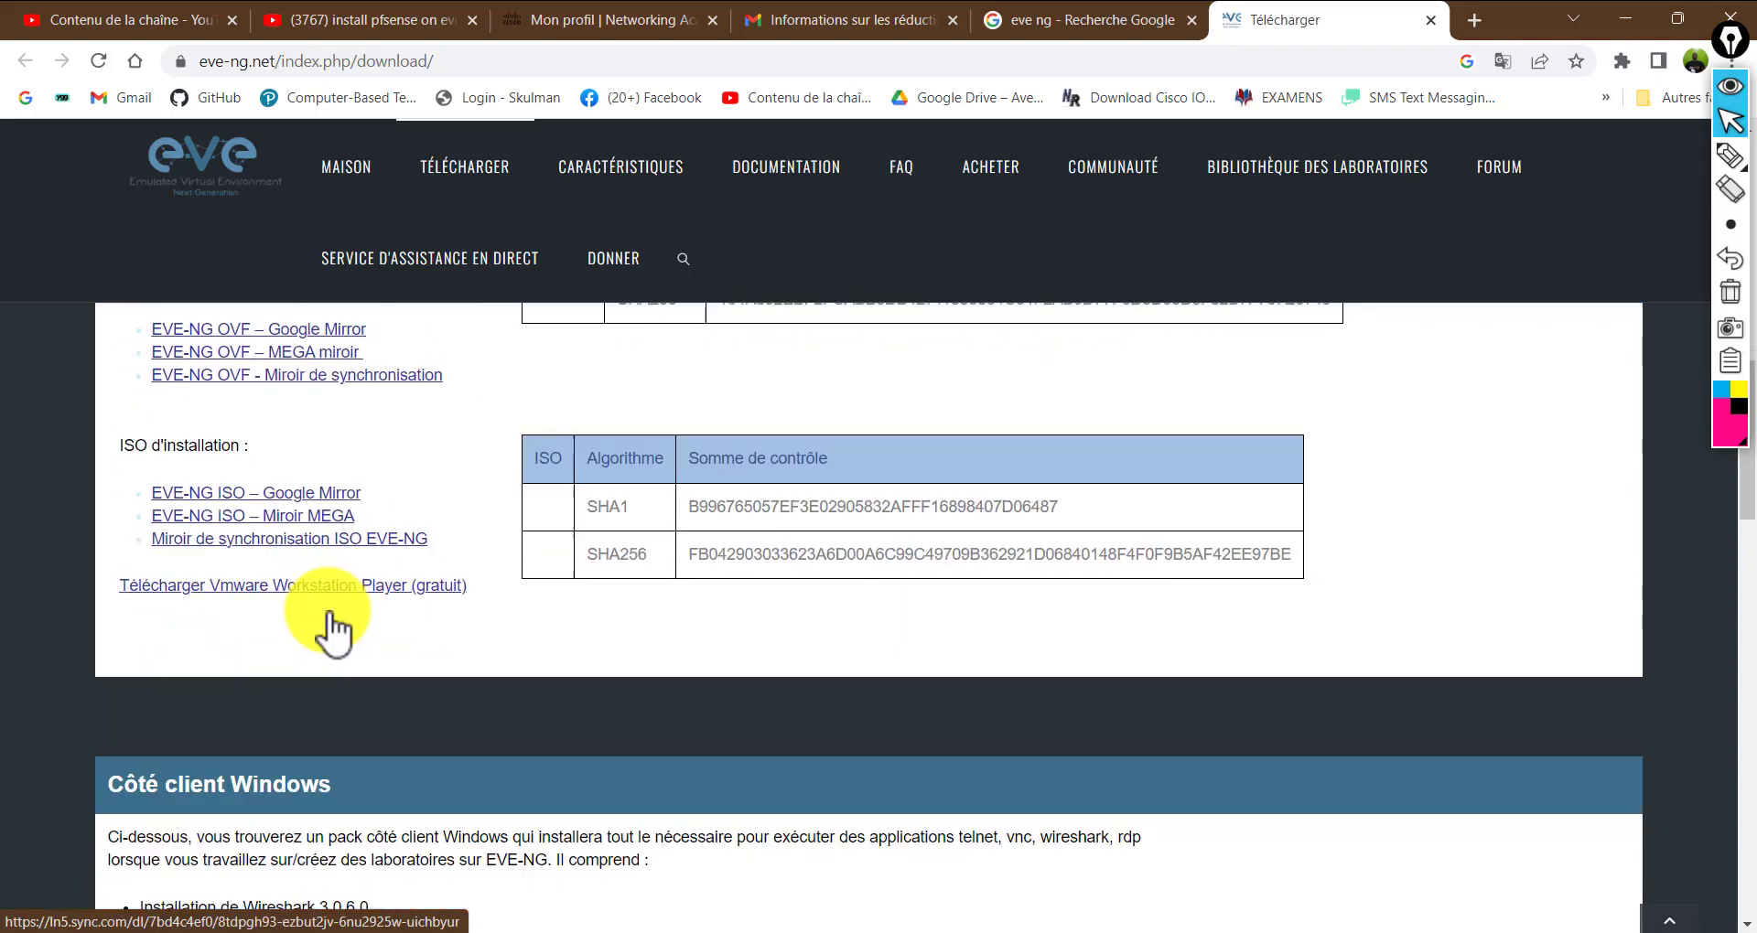
scroll(659, 509, up, 3)
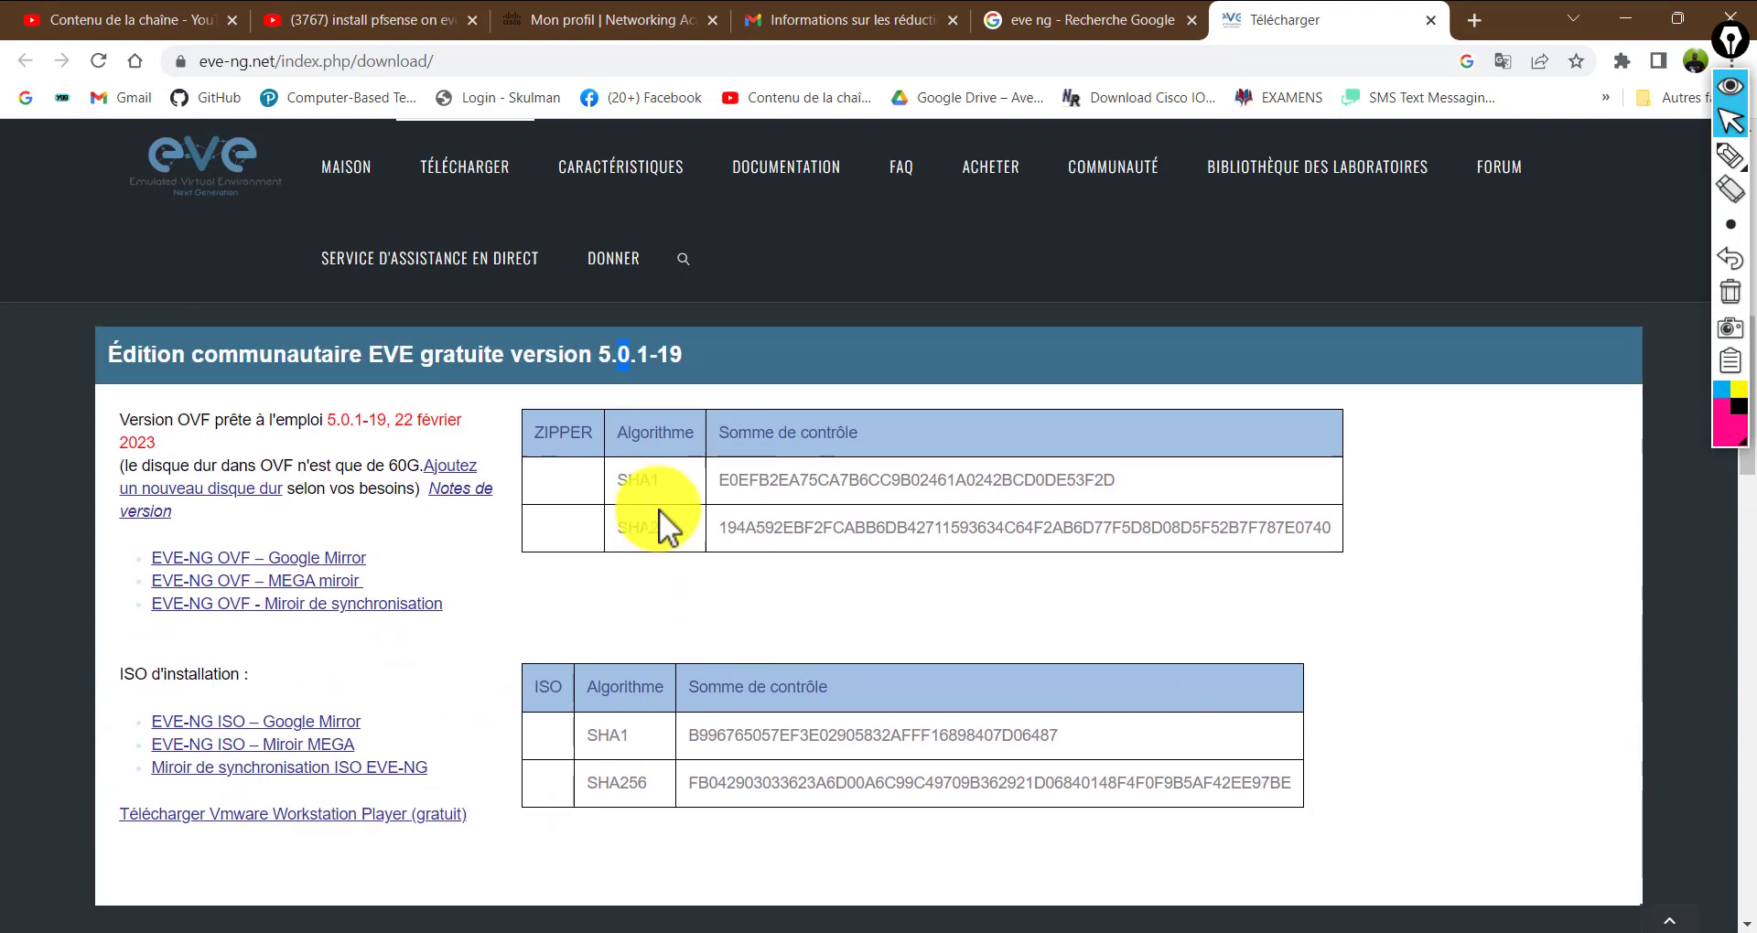
scroll(659, 509, down, 5)
scroll(659, 508, up, 5)
scroll(658, 508, down, 3)
scroll(658, 508, up, 3)
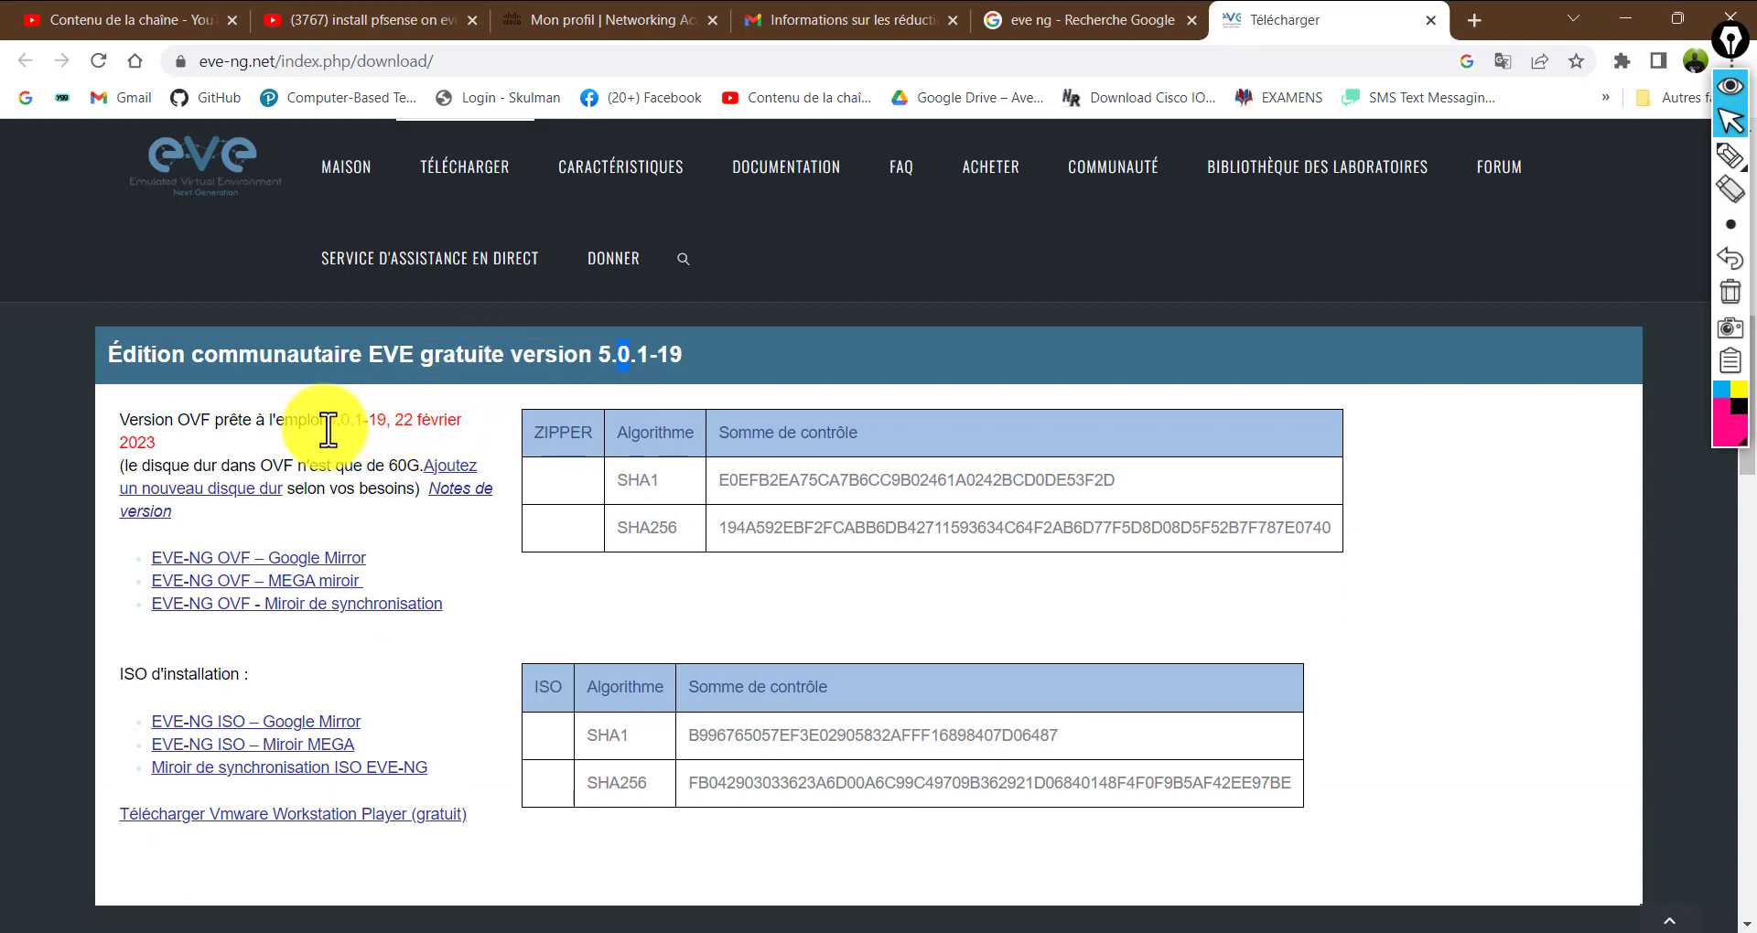
drag(324, 419, 464, 426)
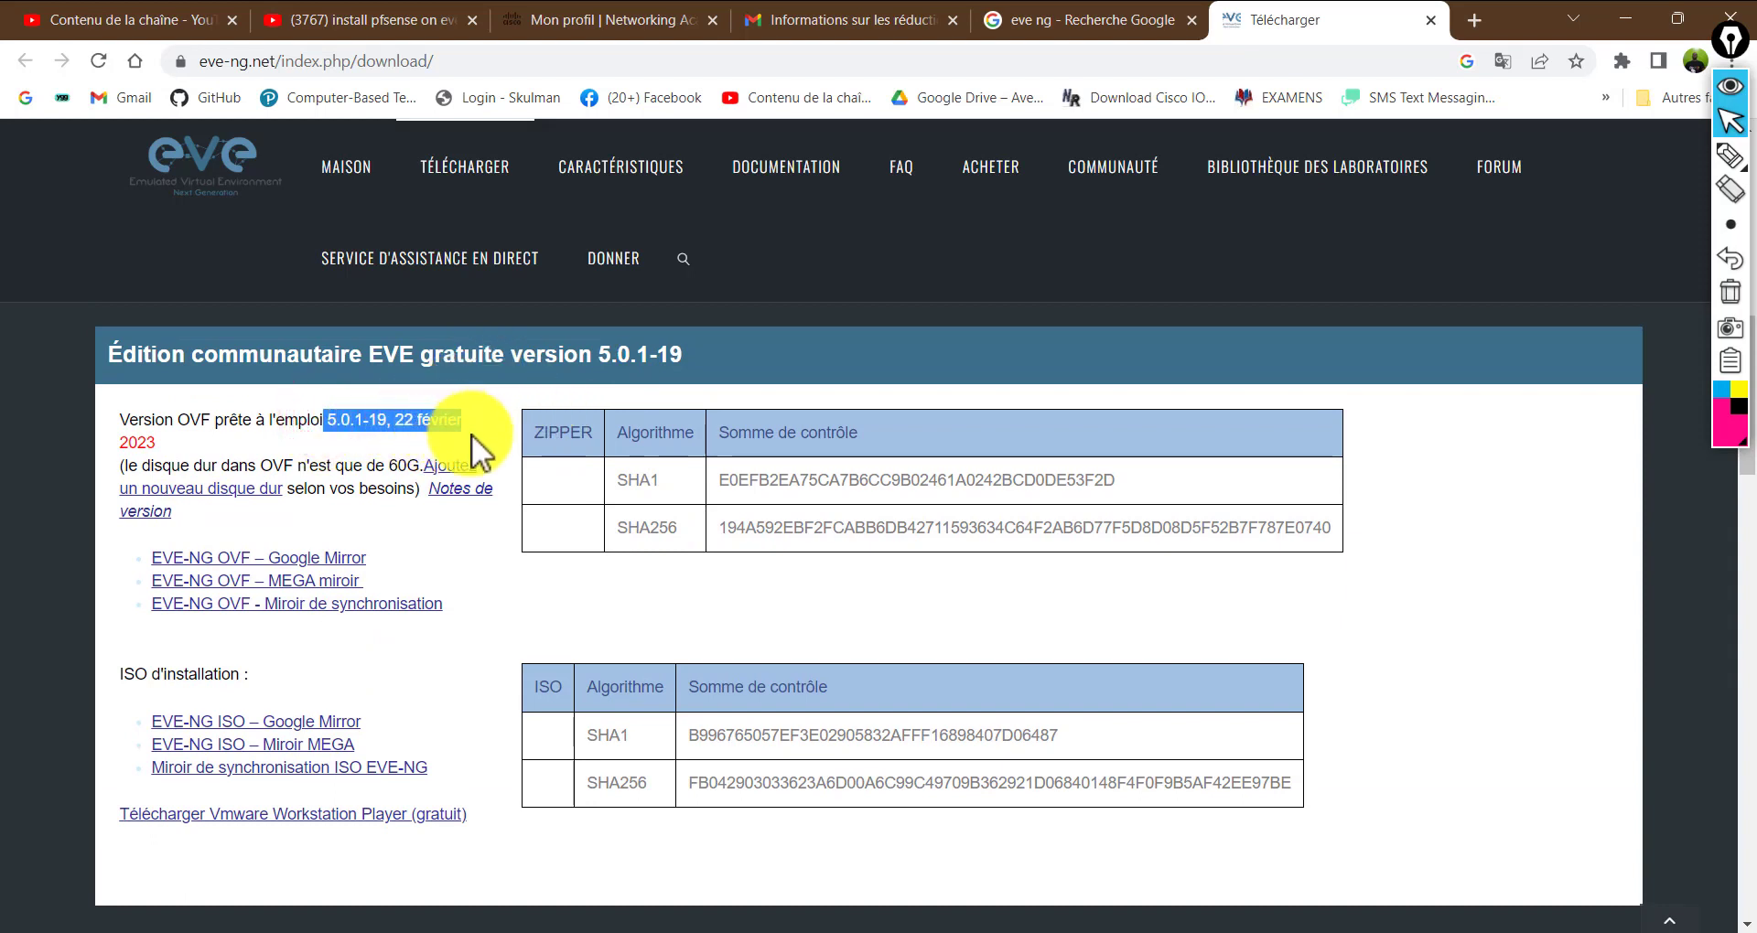
click(168, 458)
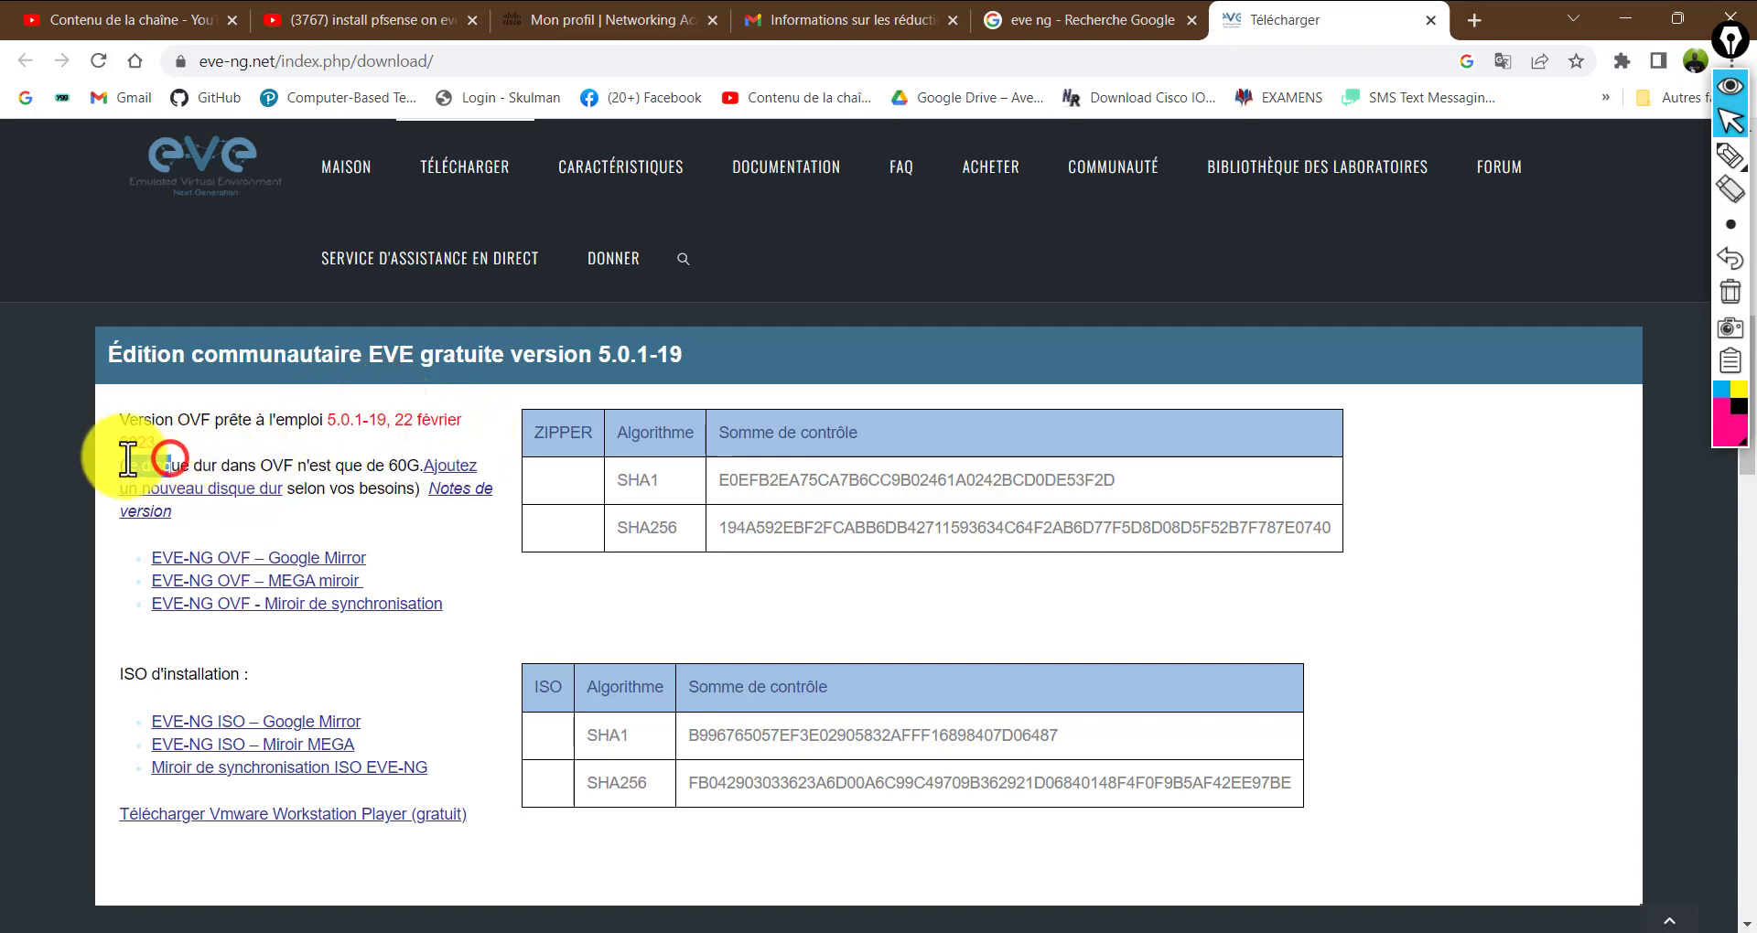
click(260, 450)
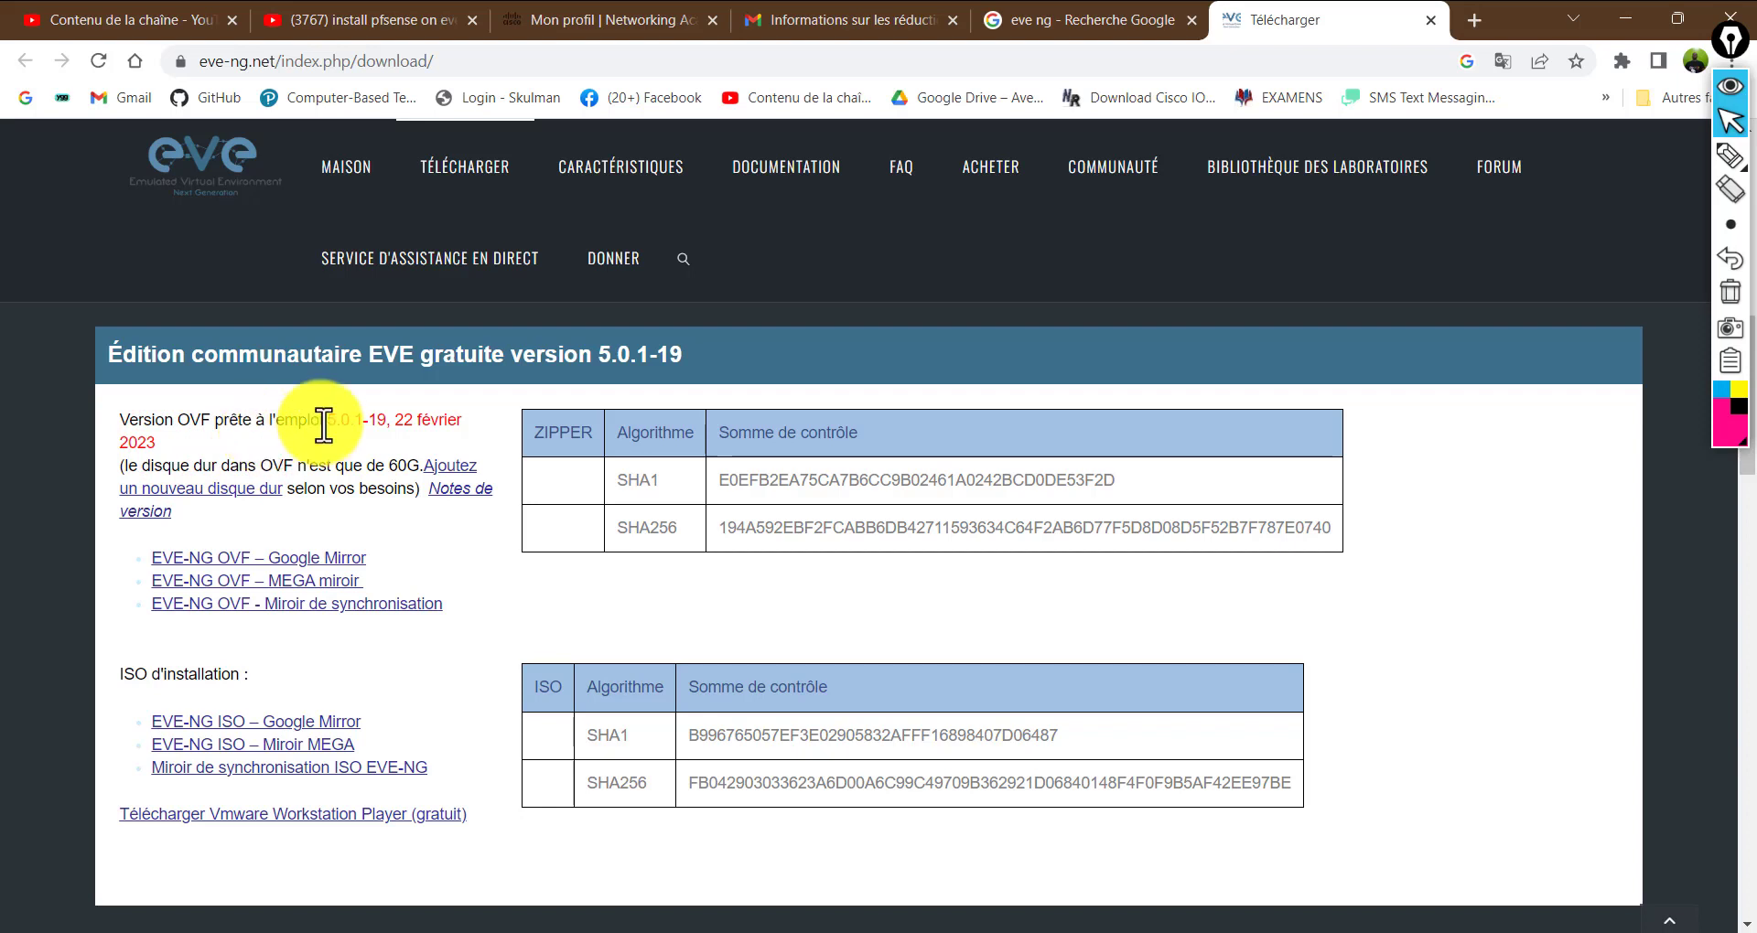
Highlight the note about the OVF hard disk size and look over the Windows client section below
click(180, 472)
drag(180, 472, 419, 469)
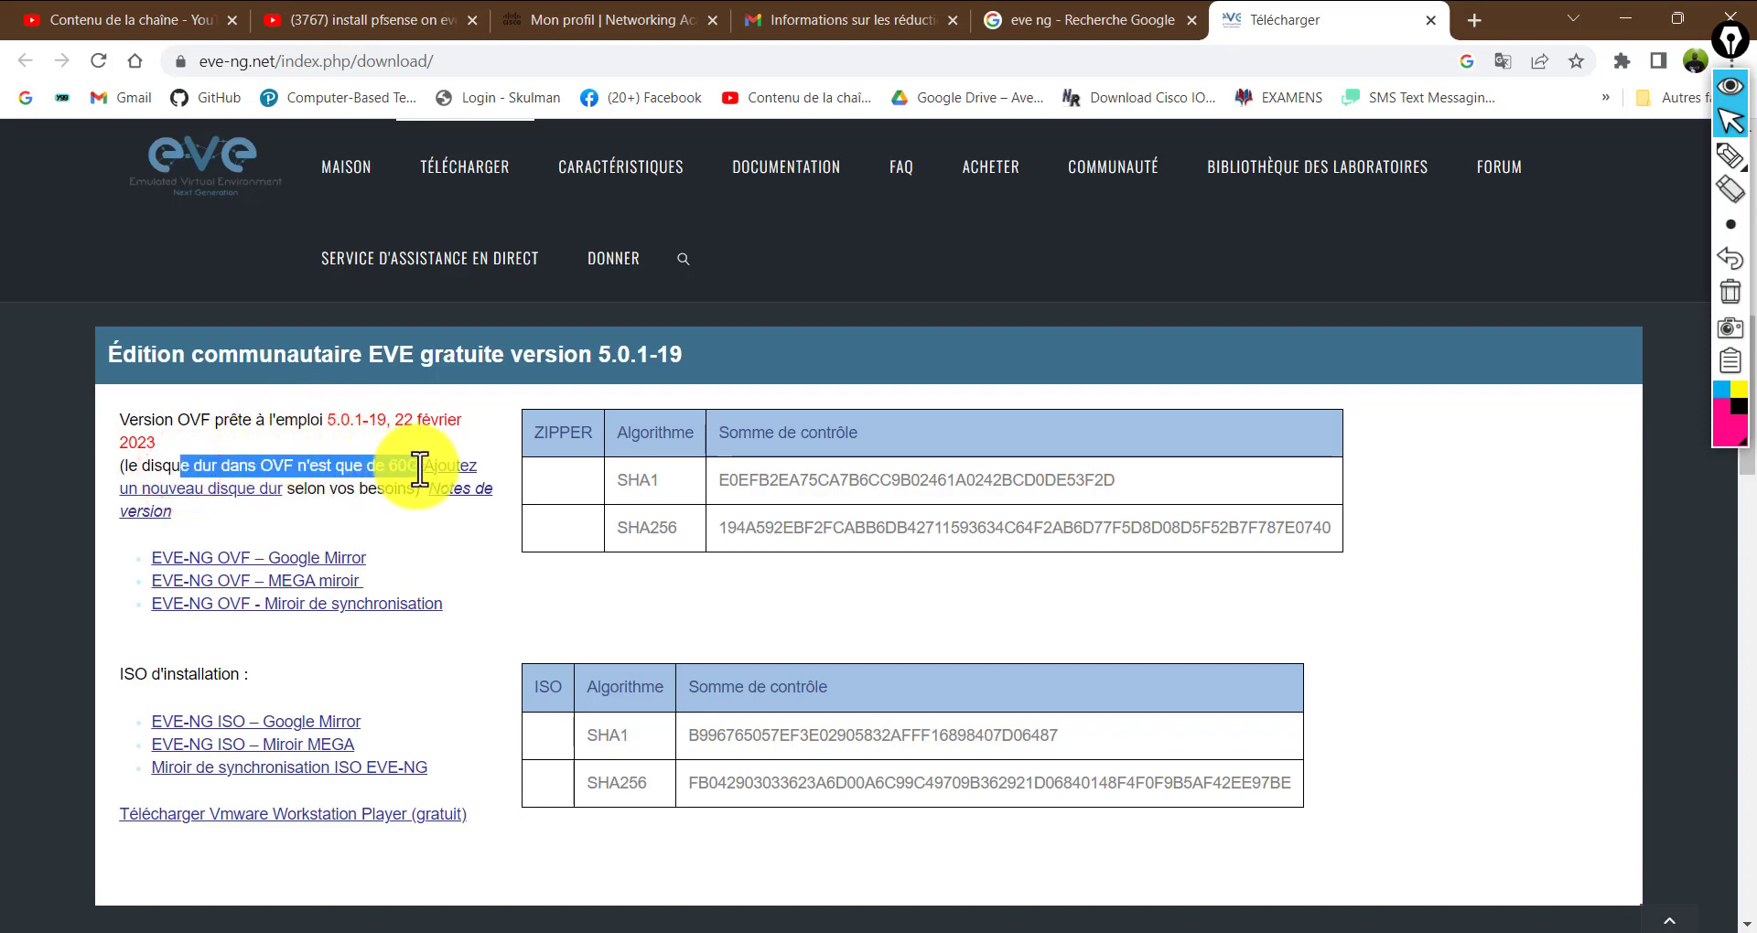
click(421, 550)
scroll(421, 613, down, 5)
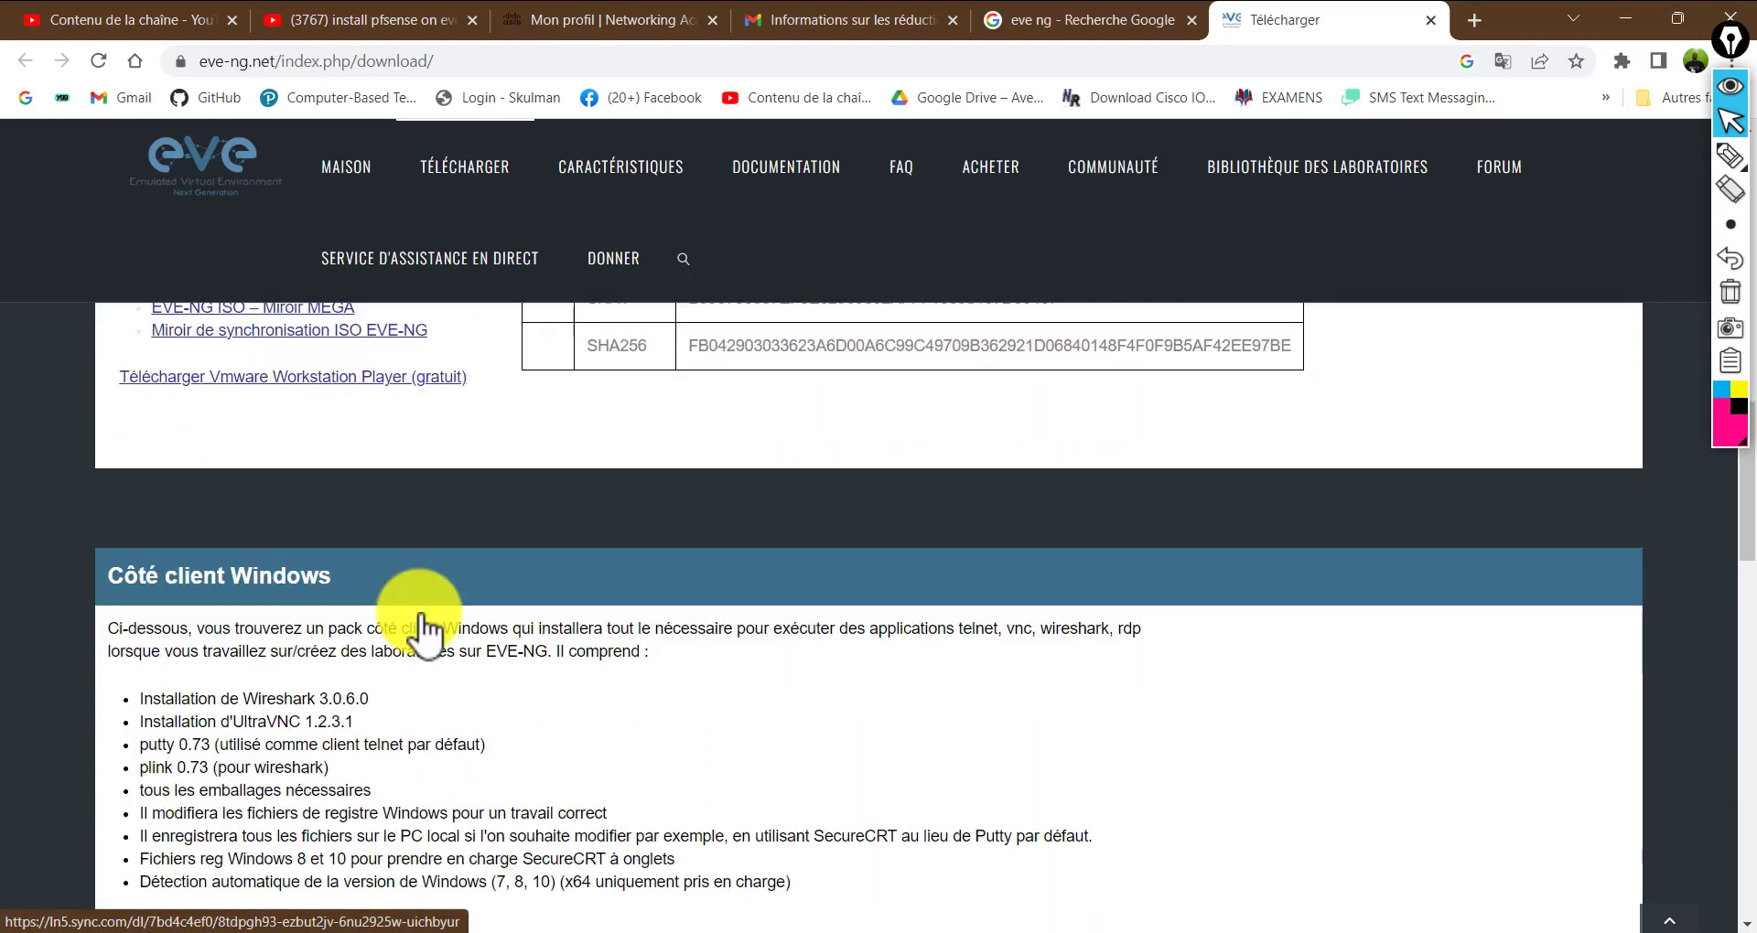
scroll(421, 622, up, 5)
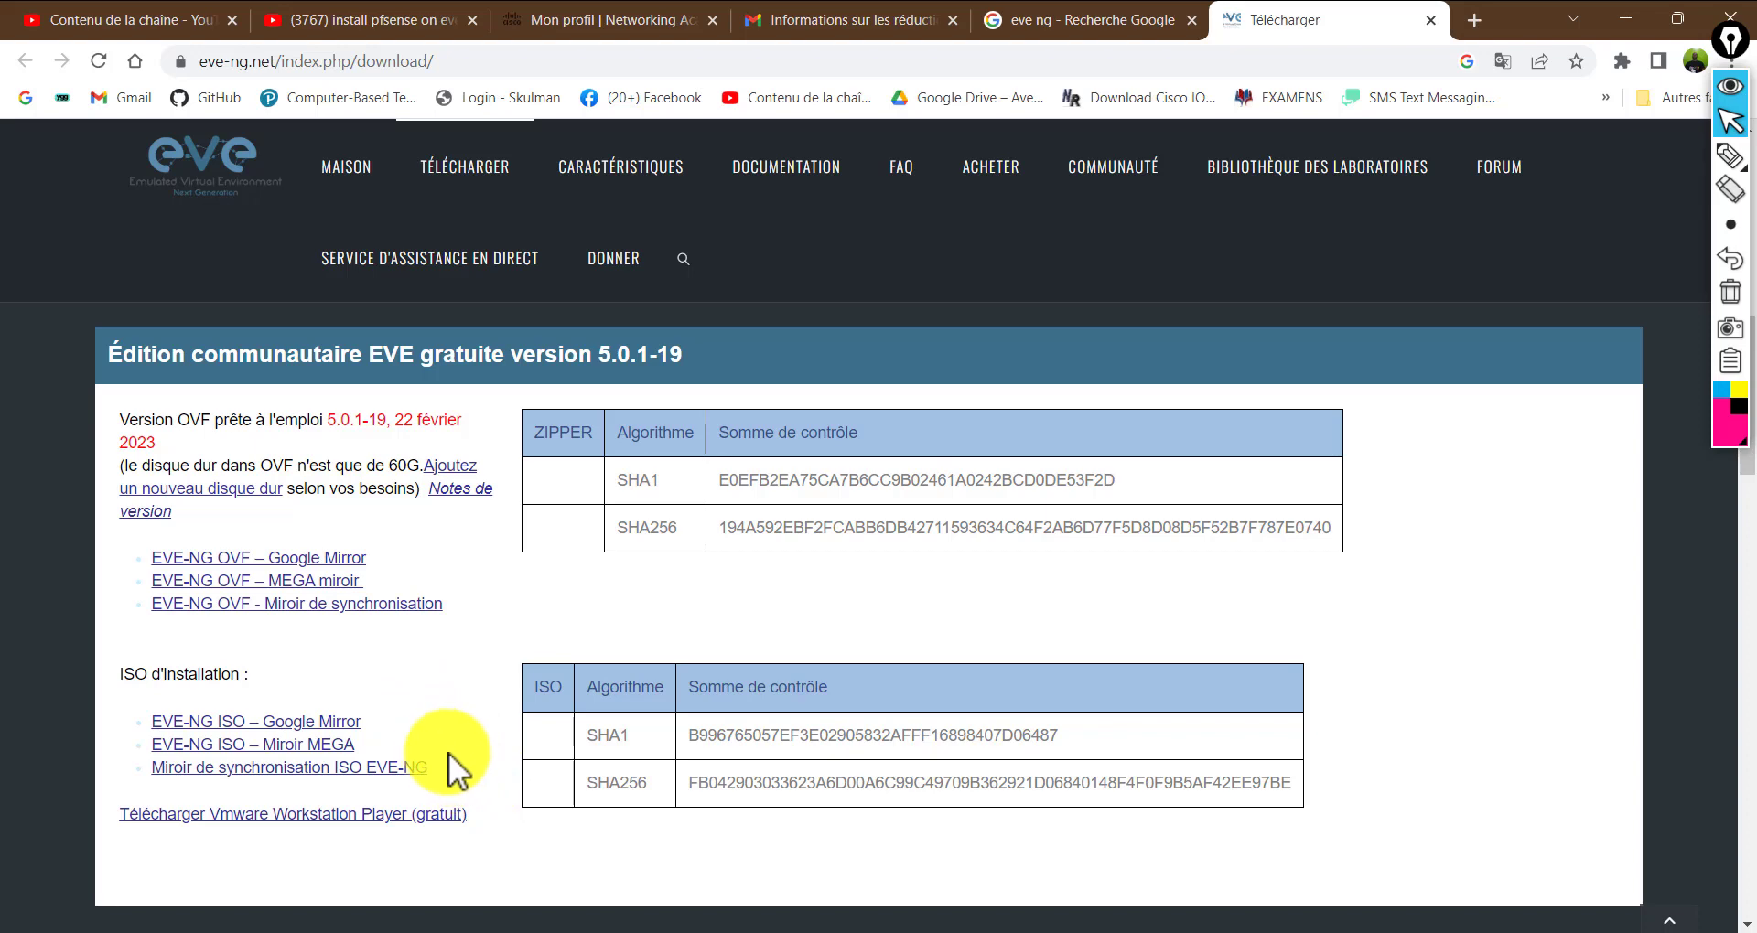
Highlight the three community ISO mirror links and part of the OVF Google Mirror link
drag(469, 765, 130, 719)
right_click(236, 723)
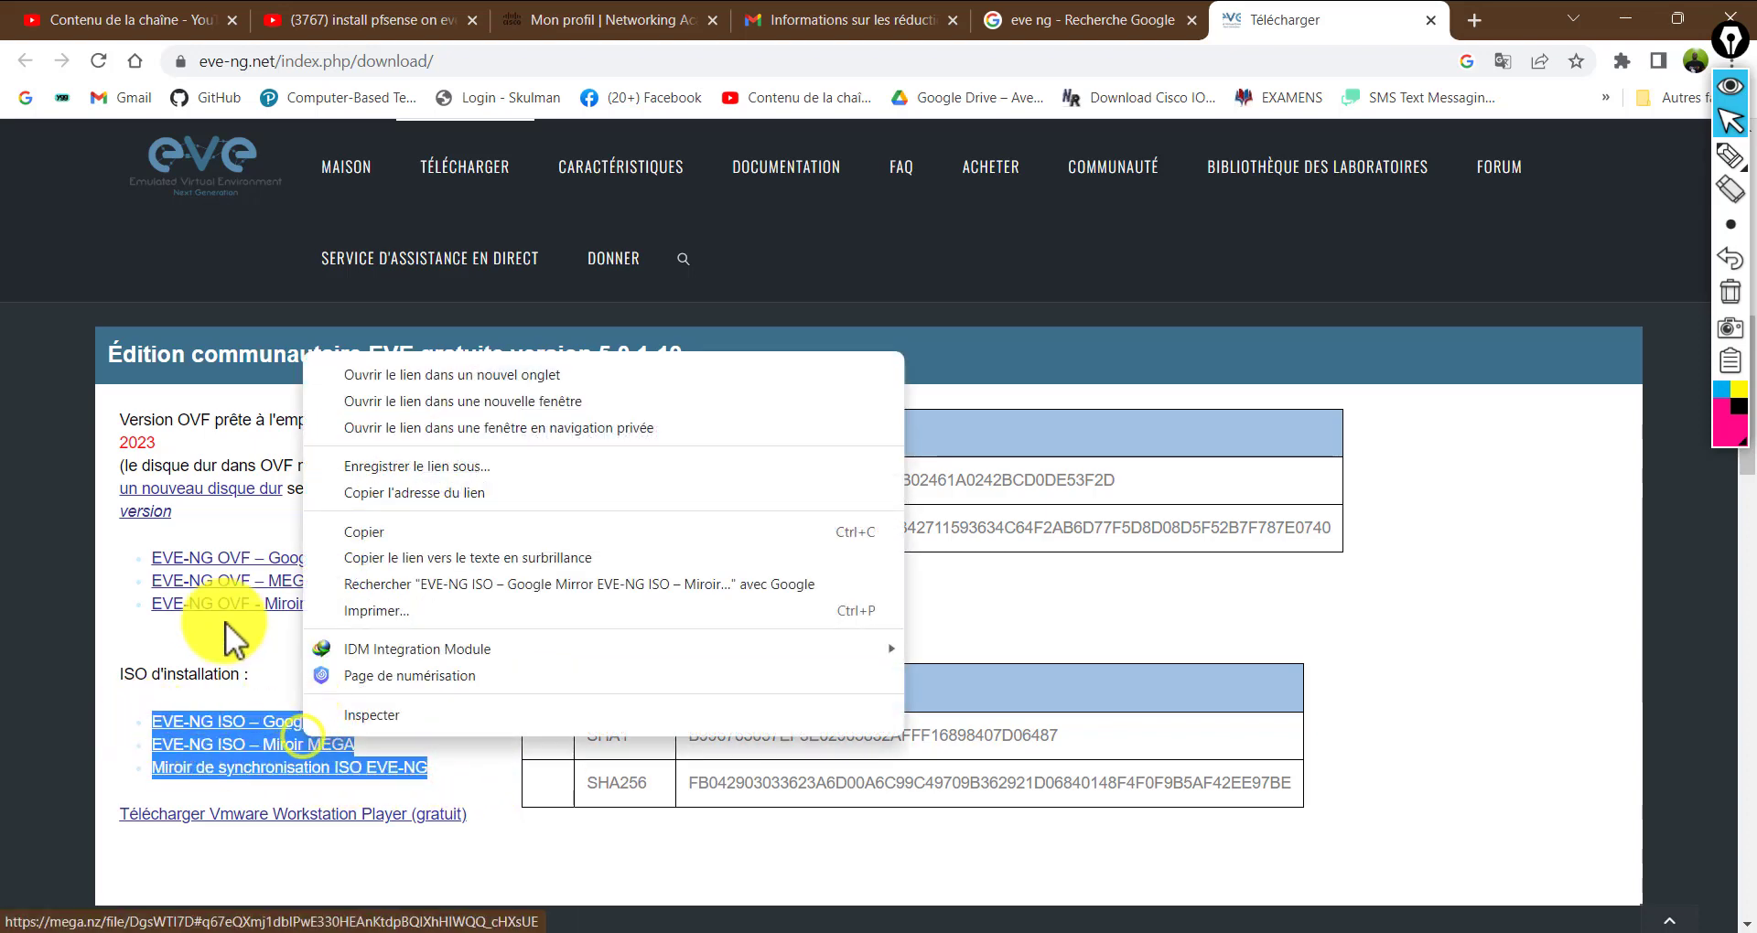
click(212, 620)
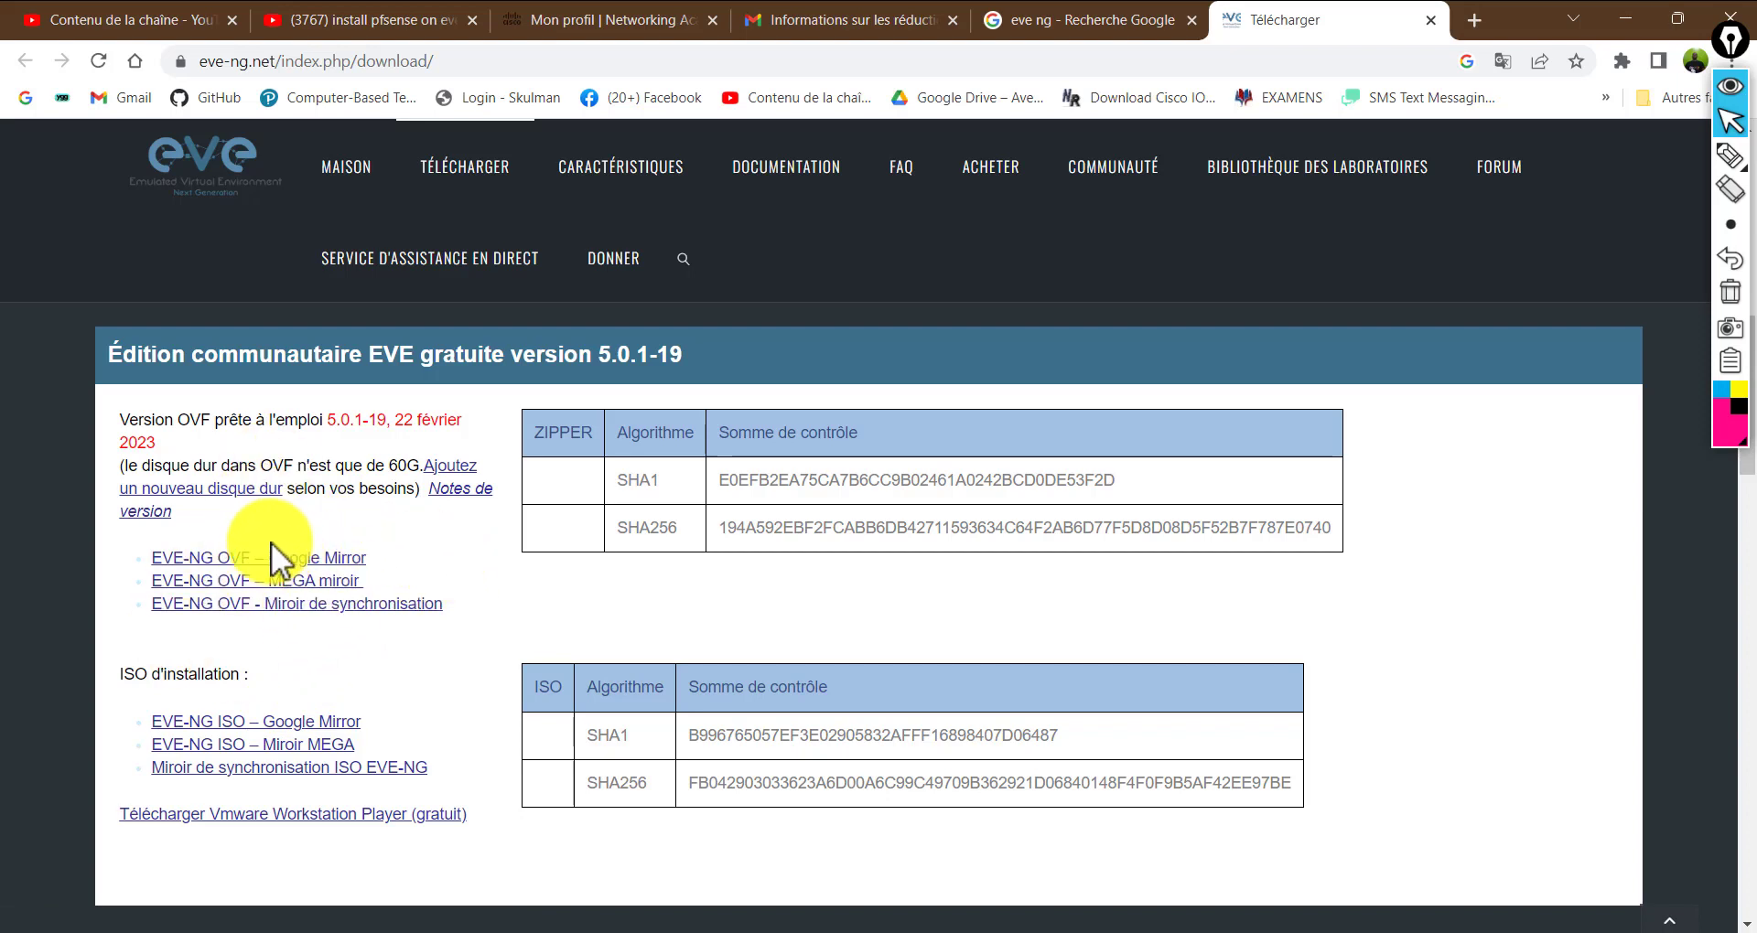
drag(420, 551, 306, 562)
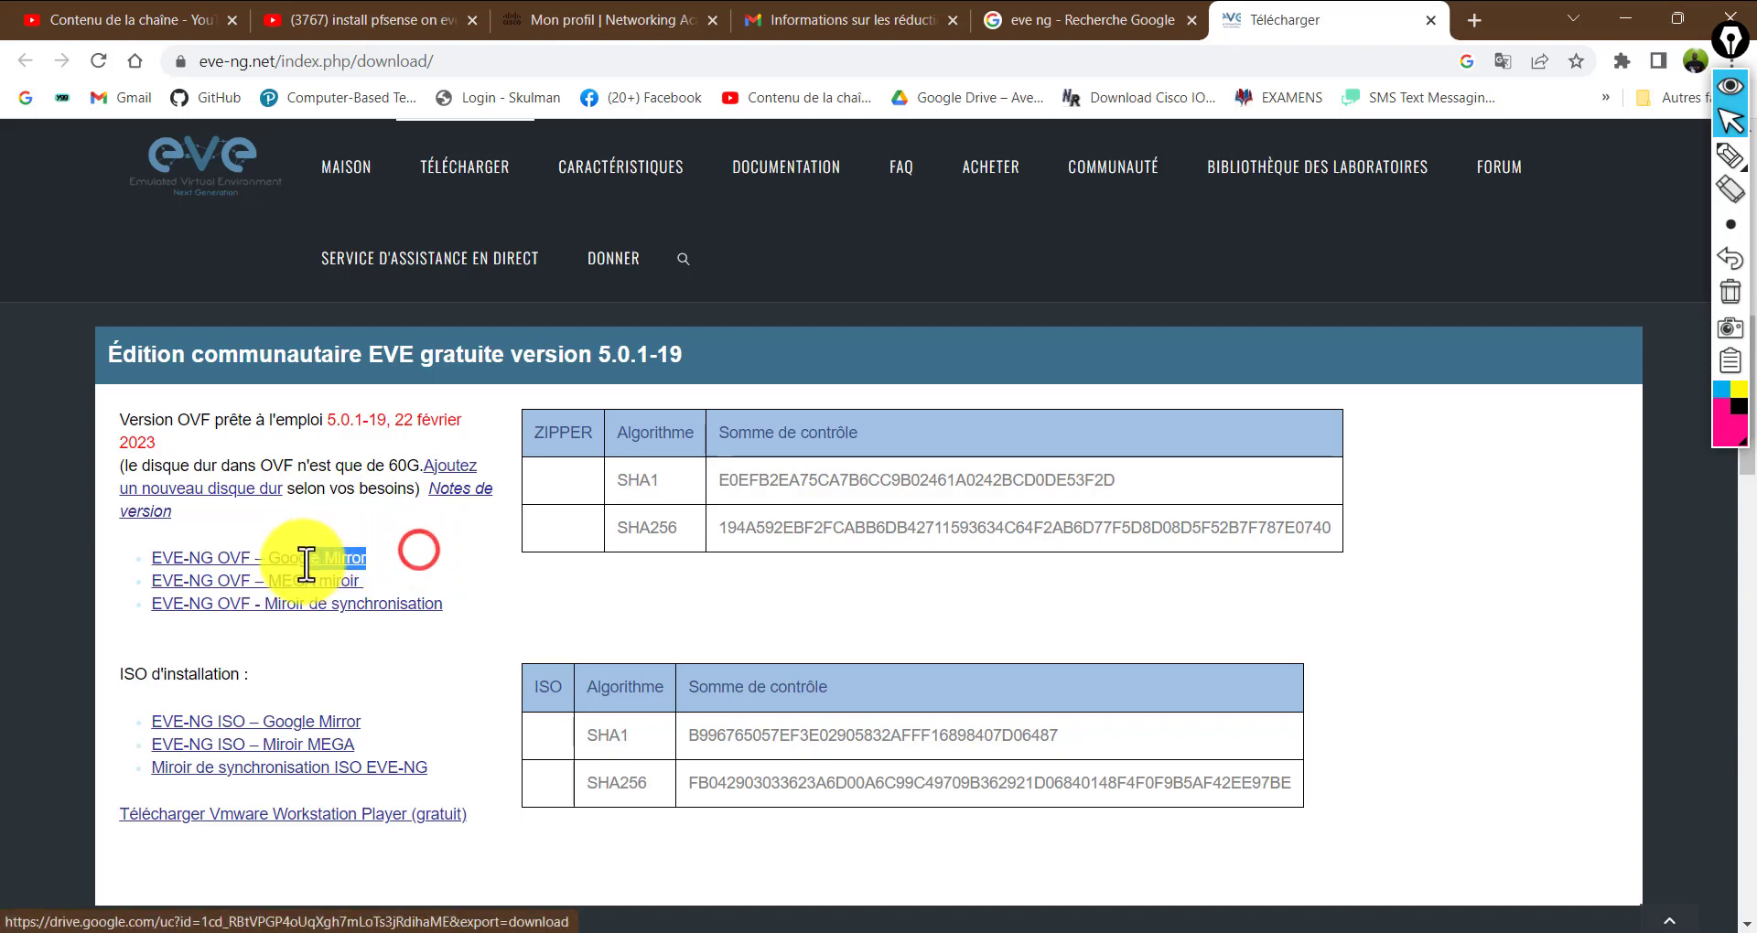
click(514, 582)
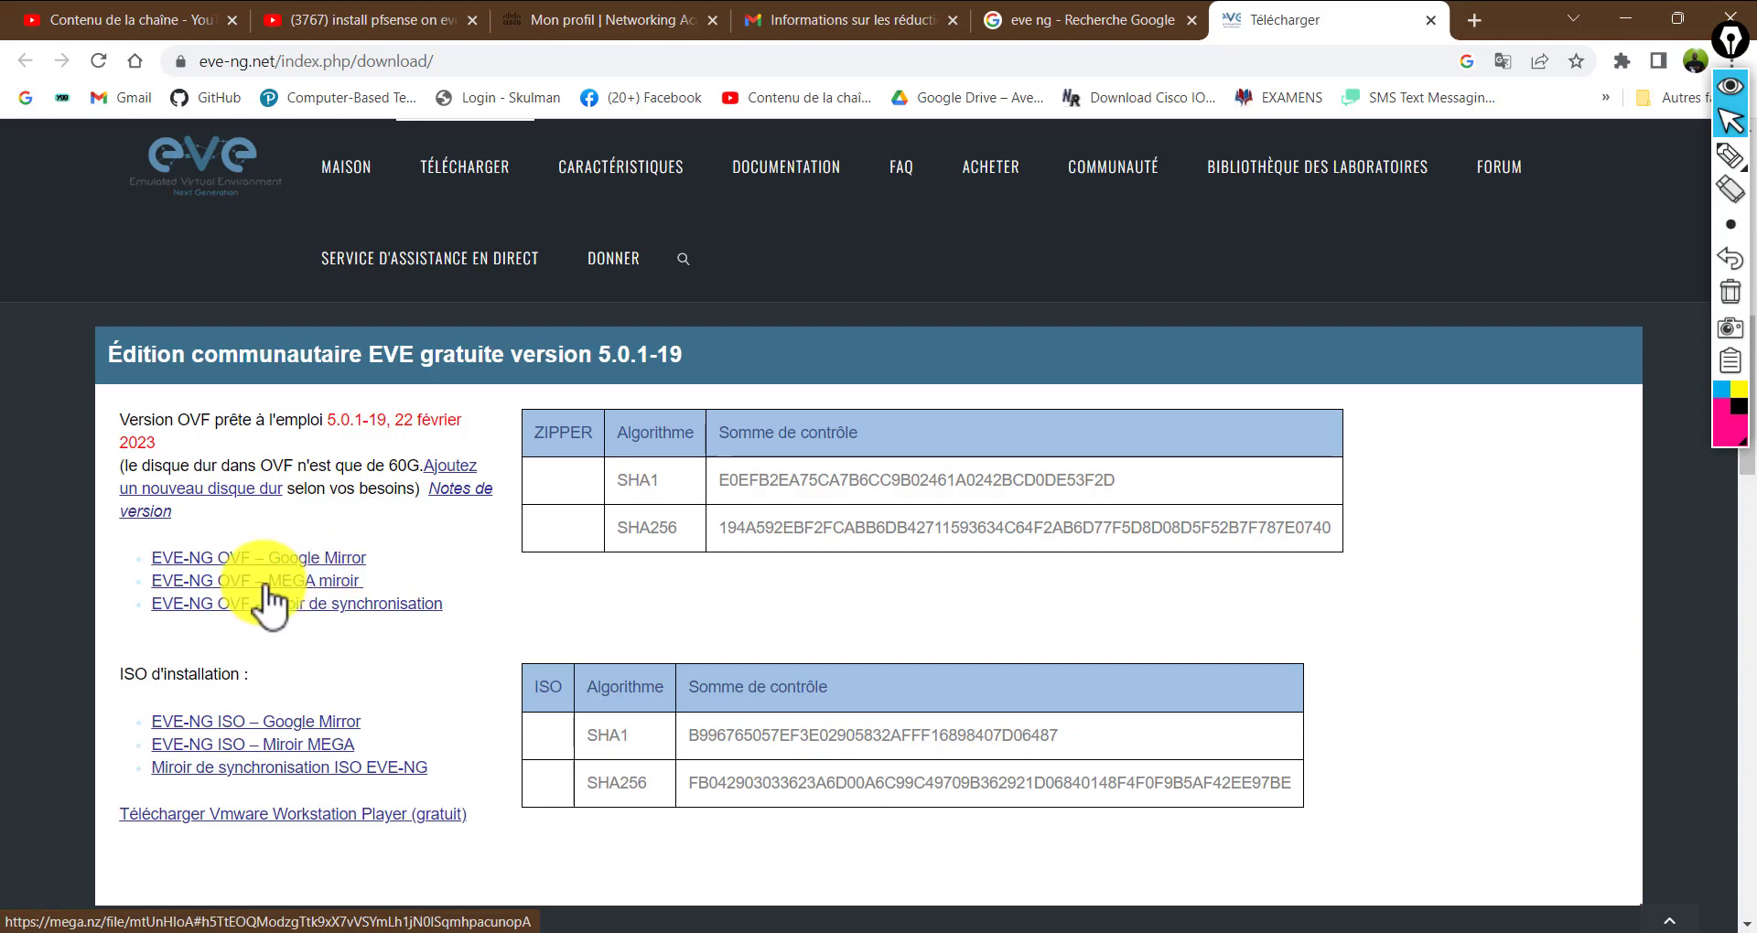
Open the MEGA mirror of the community EVE-NG OVF and bring its page to the front
click(209, 599)
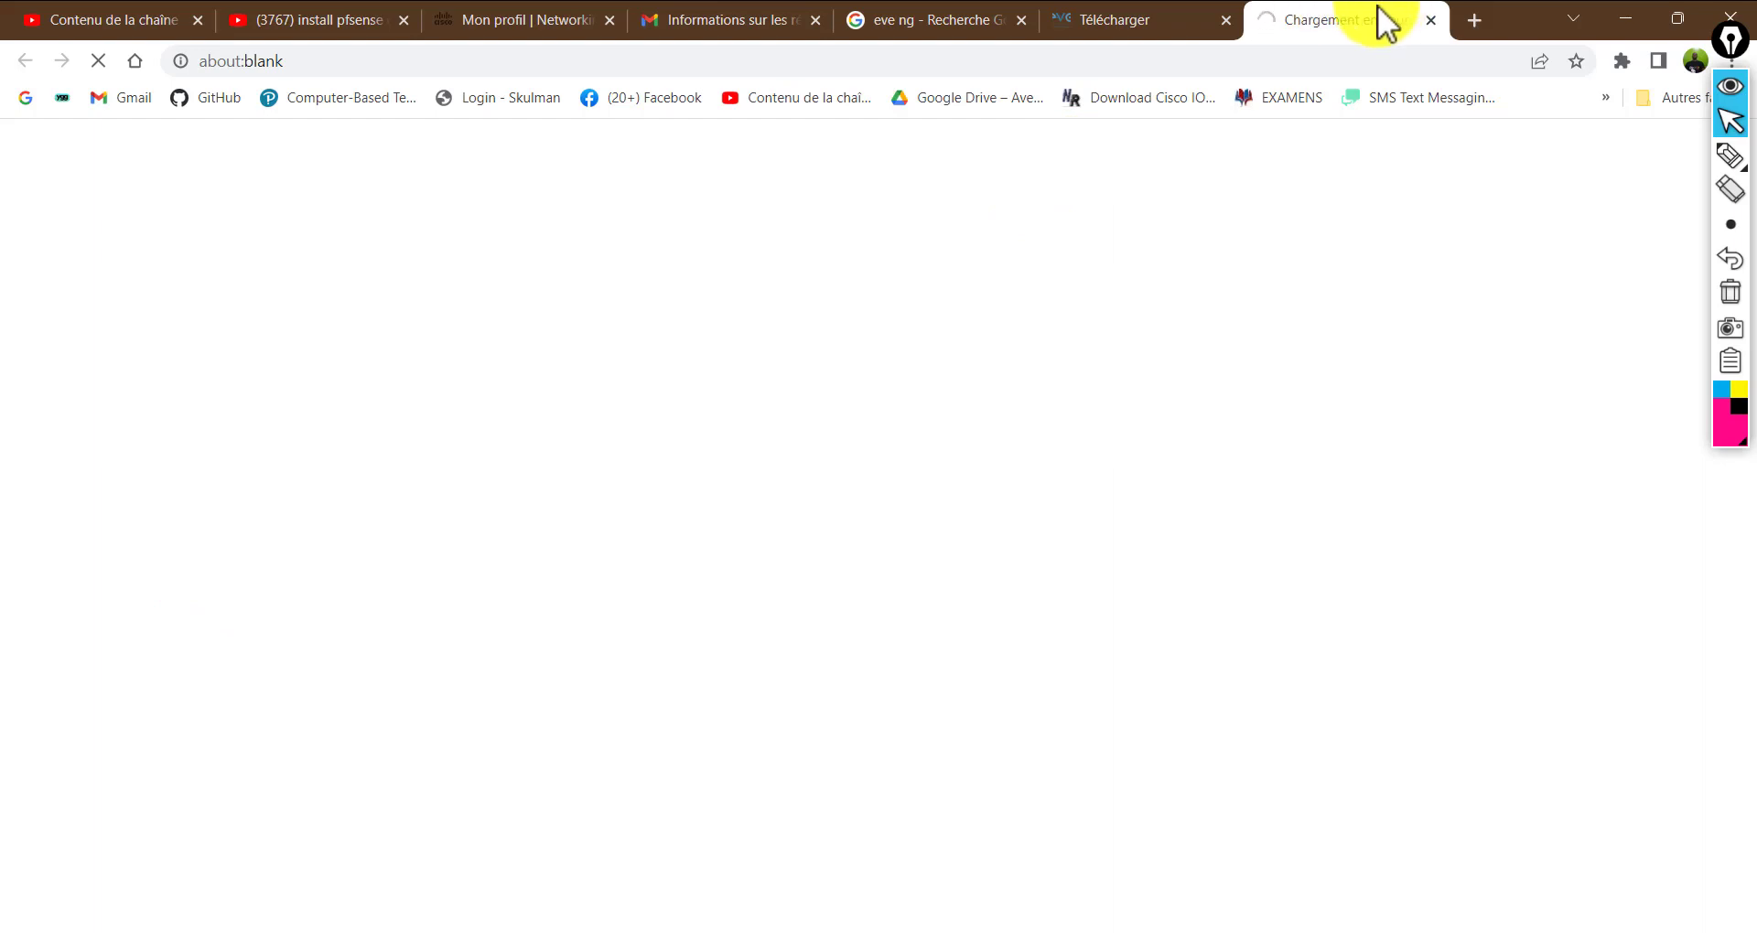
right_click(1339, 20)
click(1294, 14)
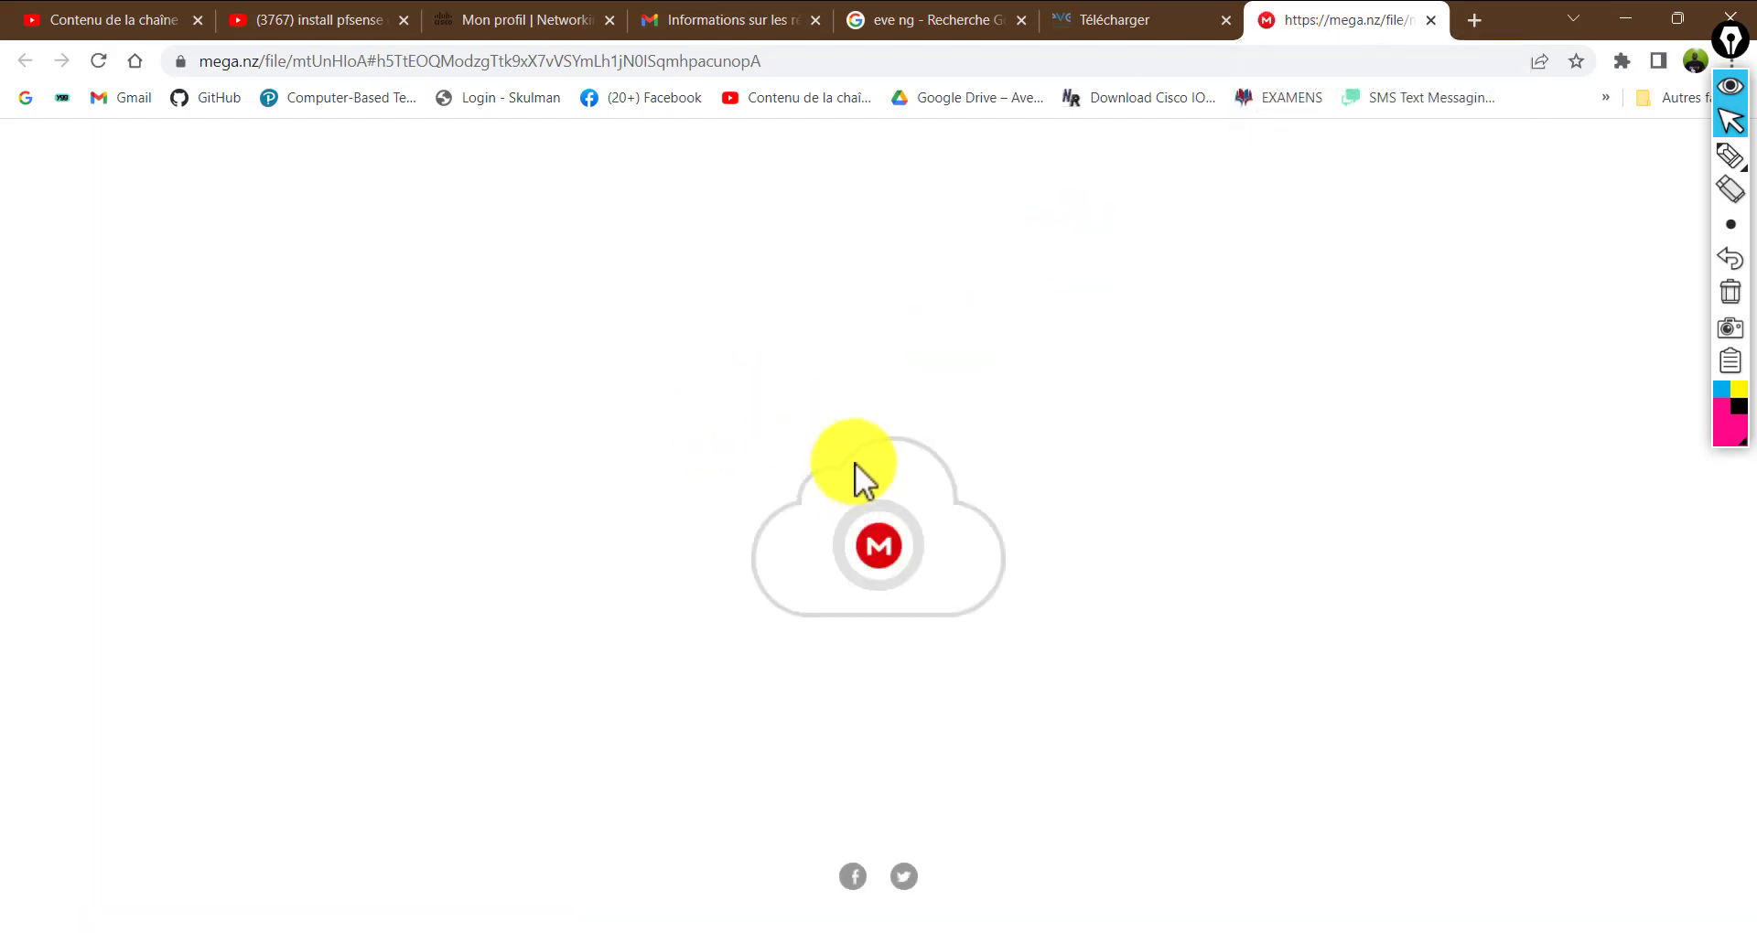
Search Google for "vmware workstation" in place of the existing eve ng search
click(928, 18)
drag(378, 170, 2, 236)
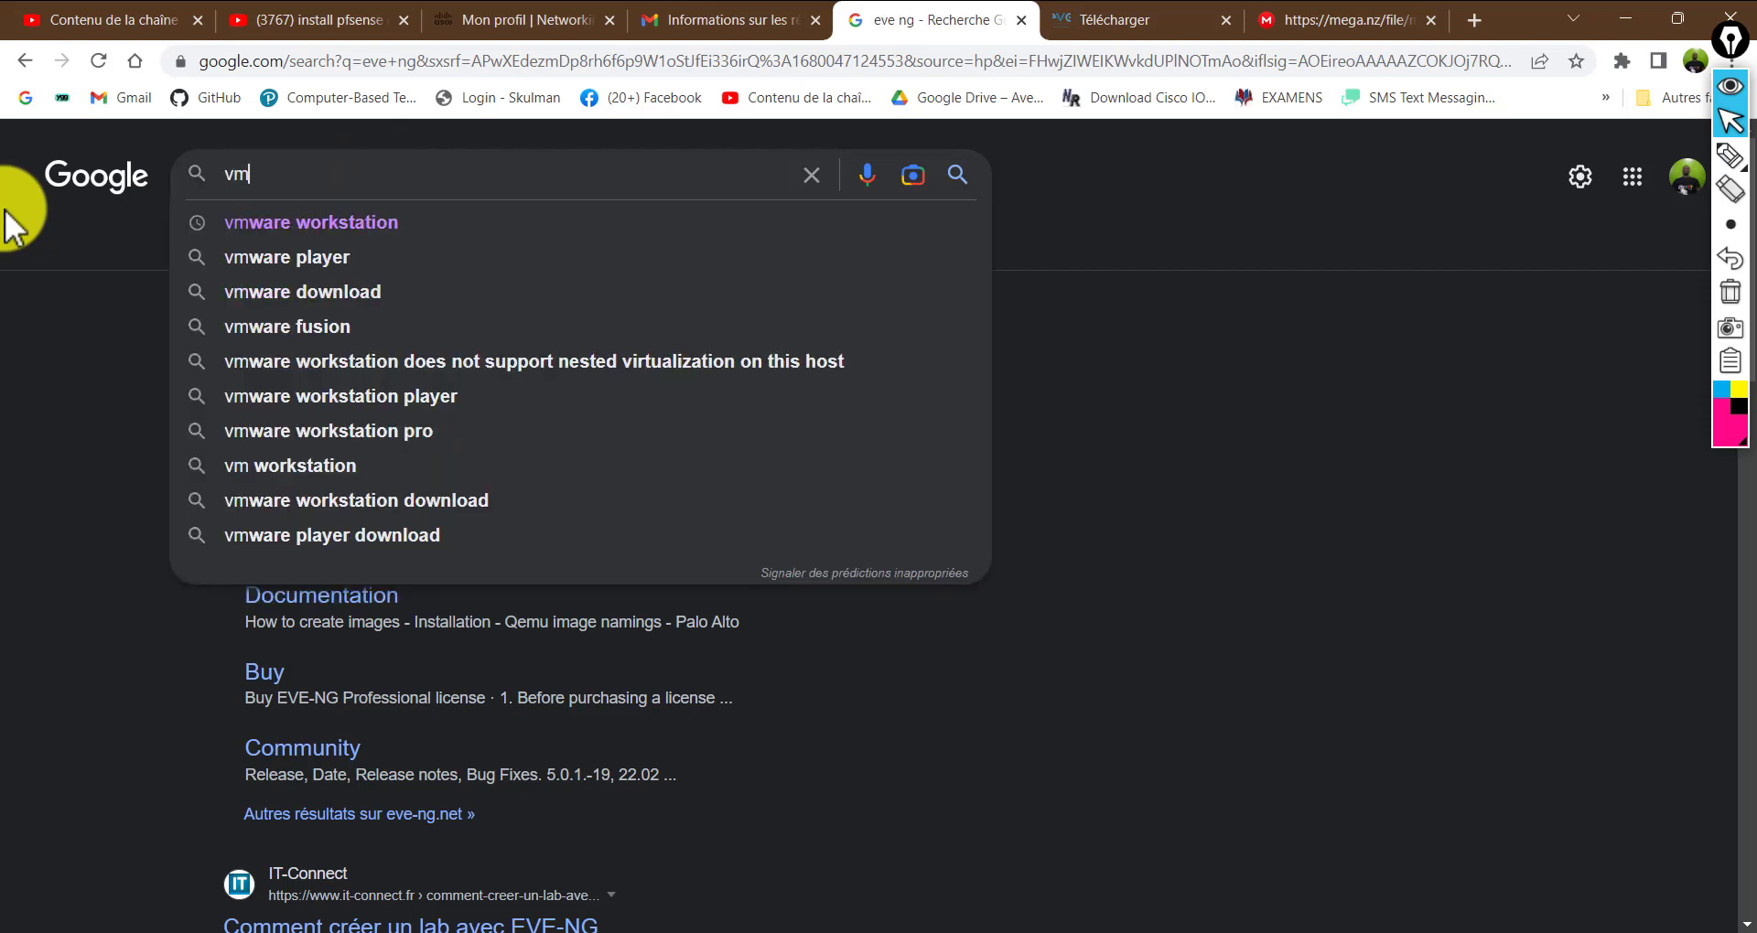
text(vm)
click(337, 222)
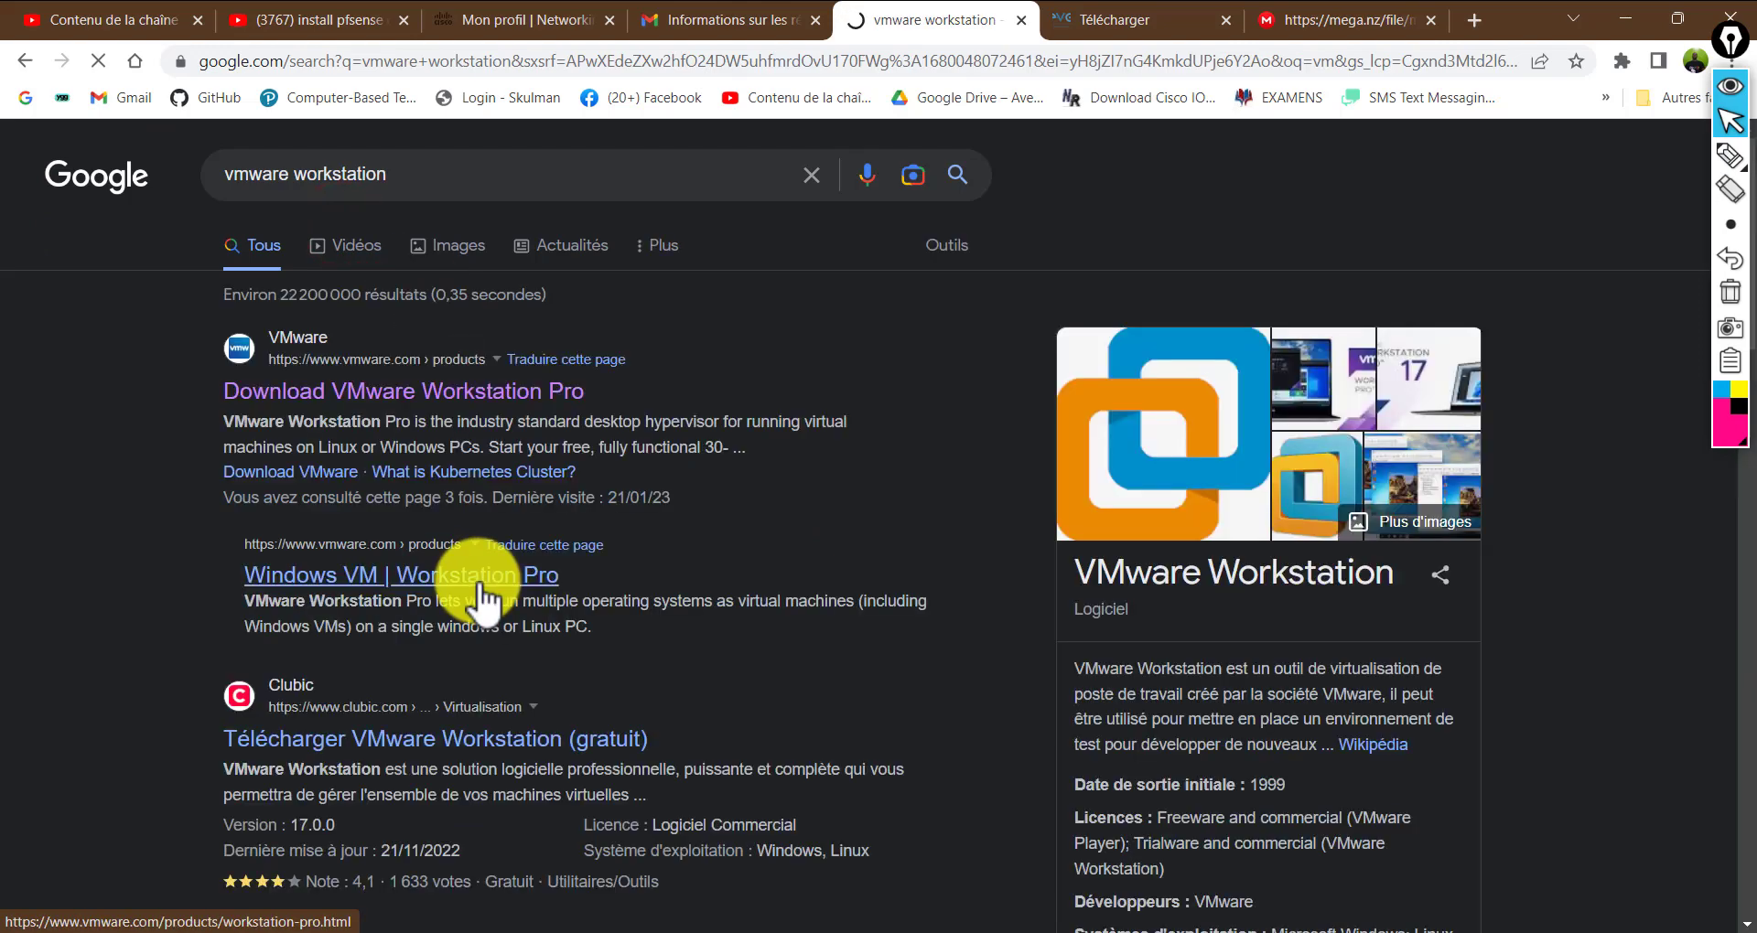
Open the "Download VMware Workstation Pro" result in a new tab and switch to it
right_click(323, 388)
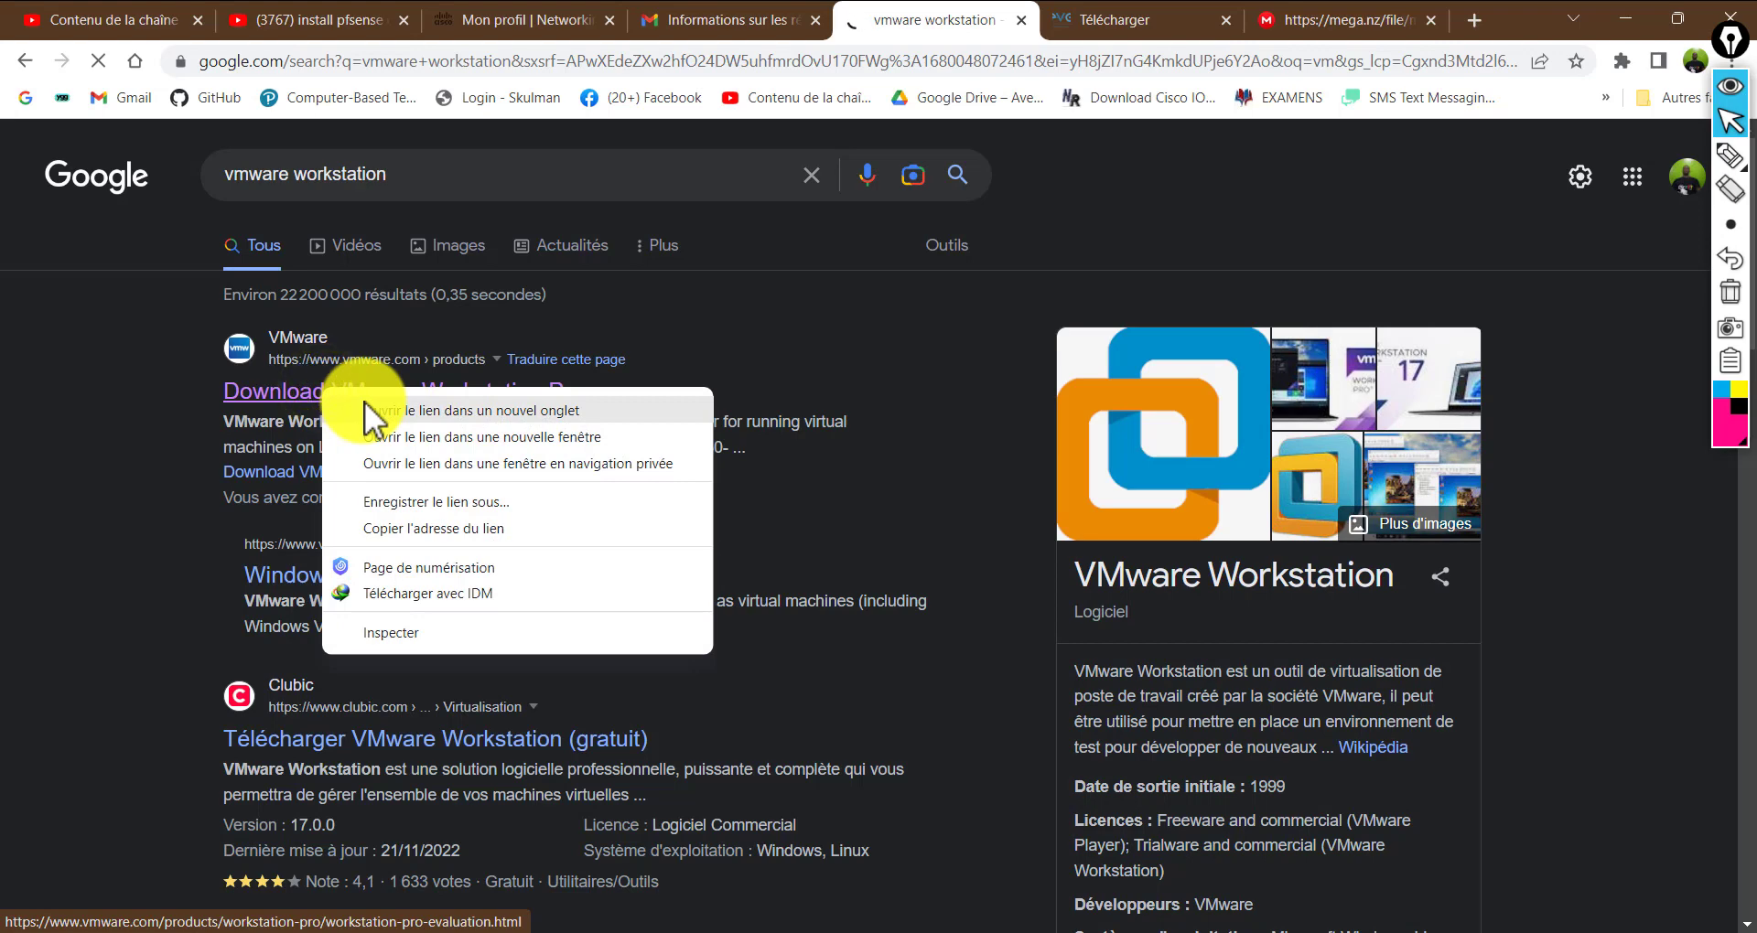
click(366, 410)
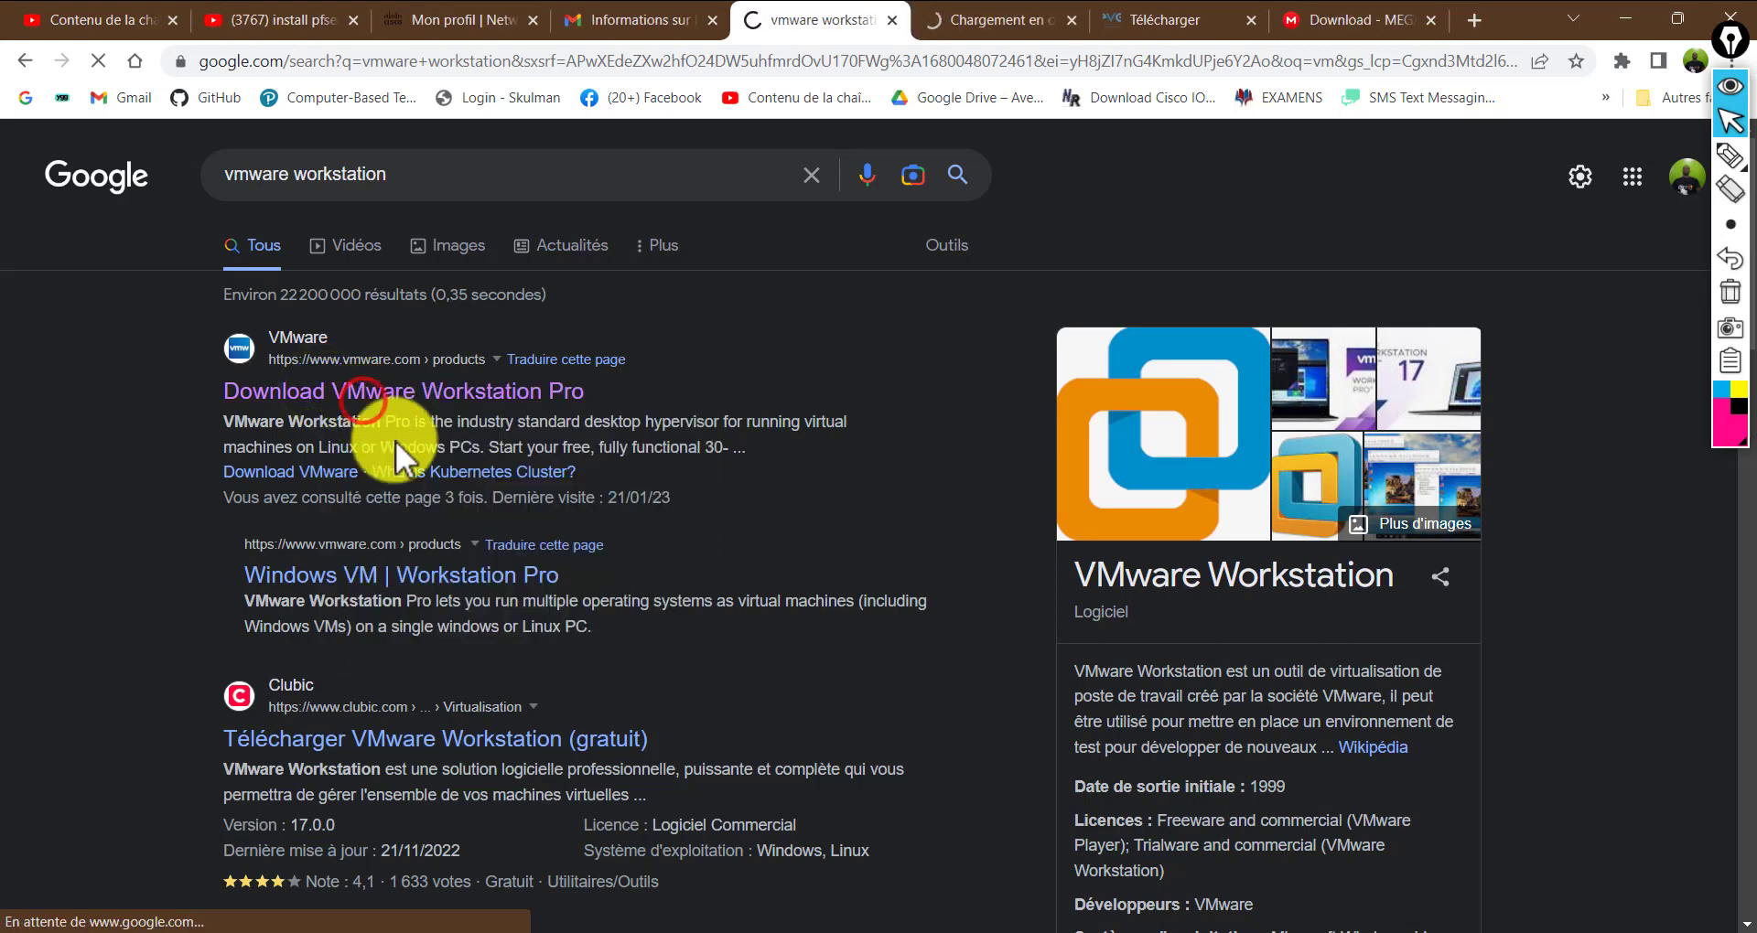
click(1014, 18)
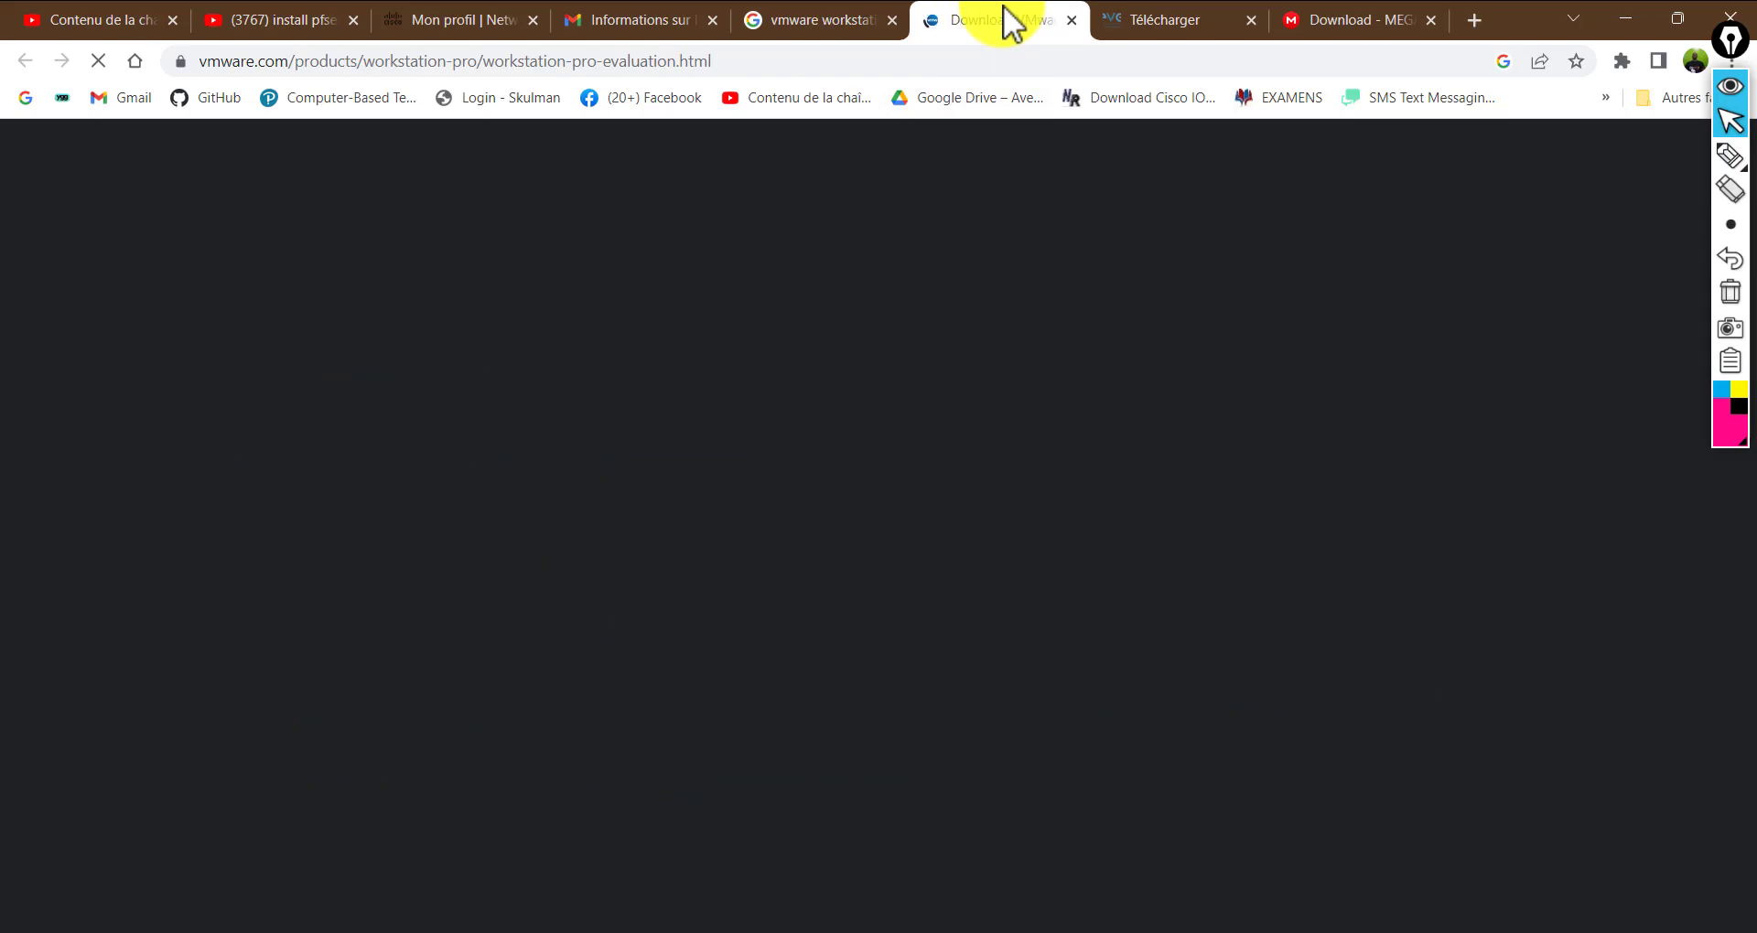
Check the MEGA file page and the EVE-NG download page, and return to the VMware page
click(1354, 20)
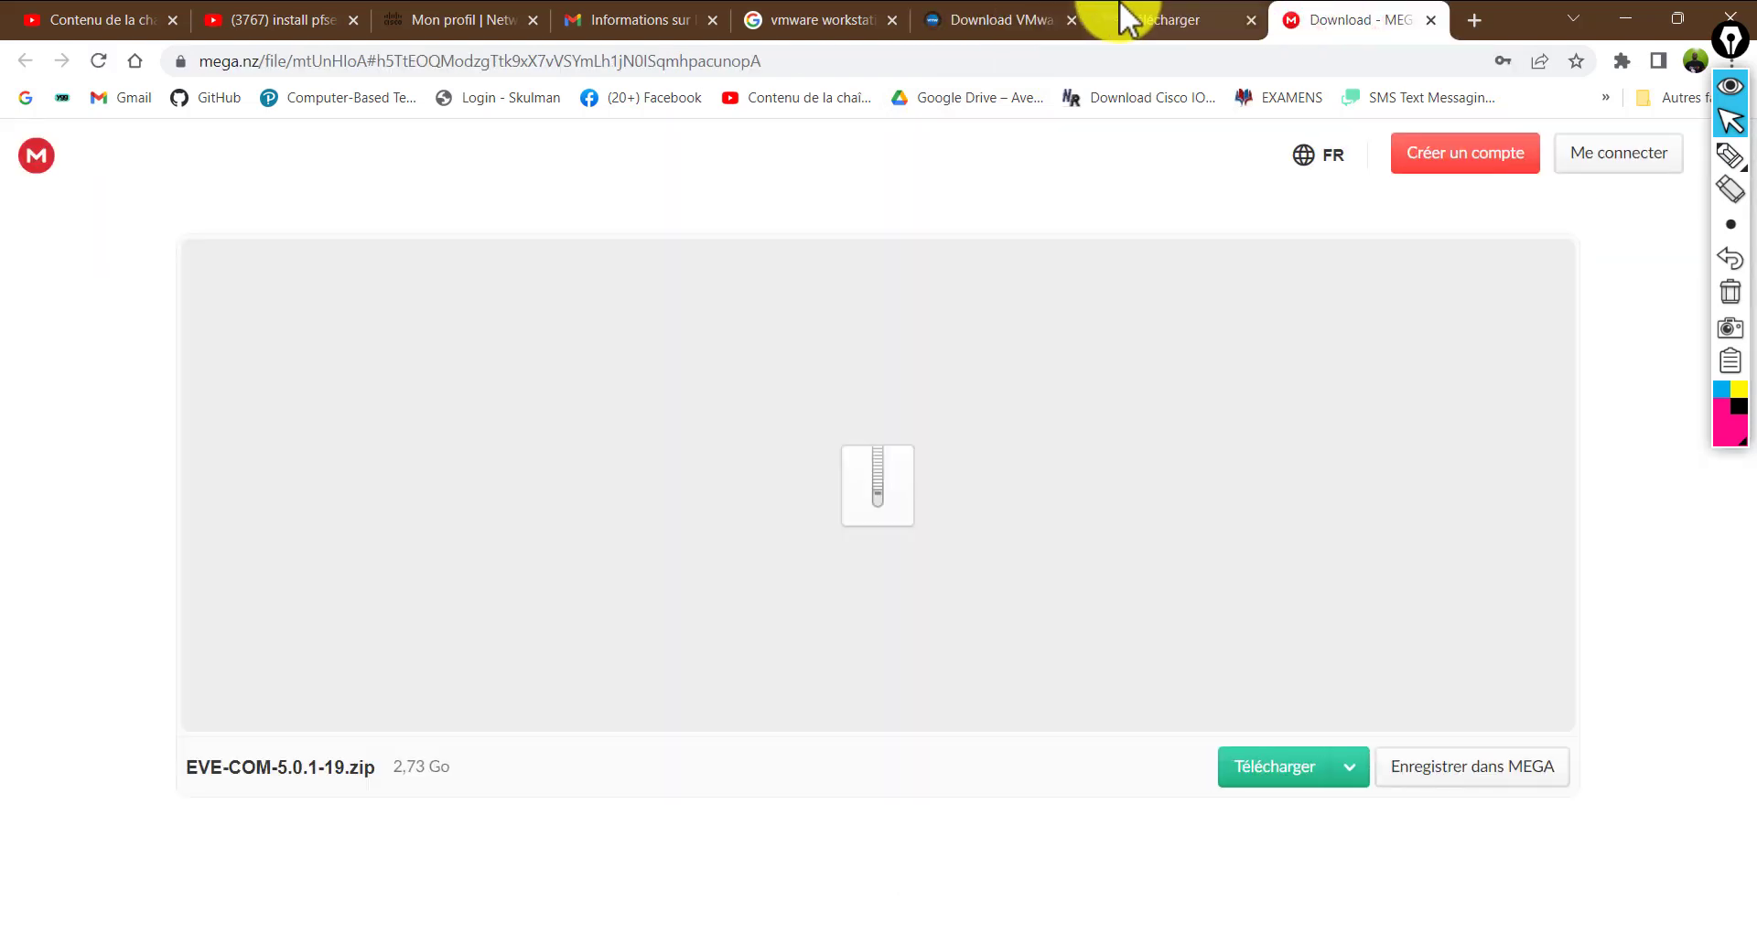
click(1160, 19)
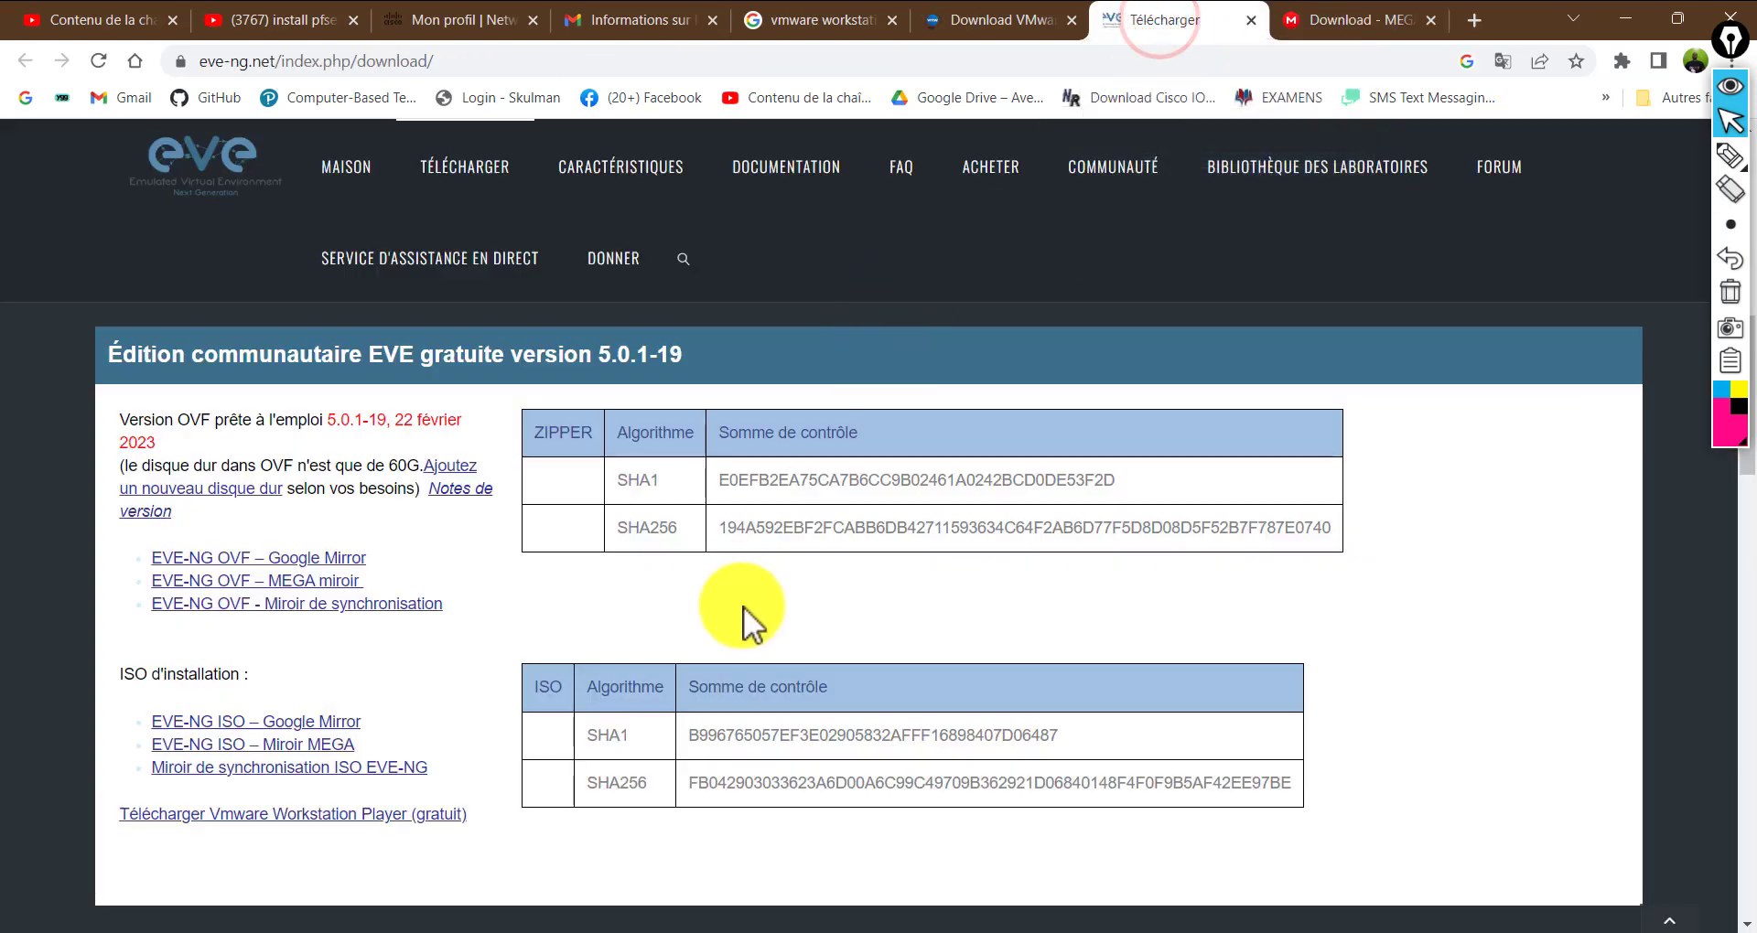
click(1025, 20)
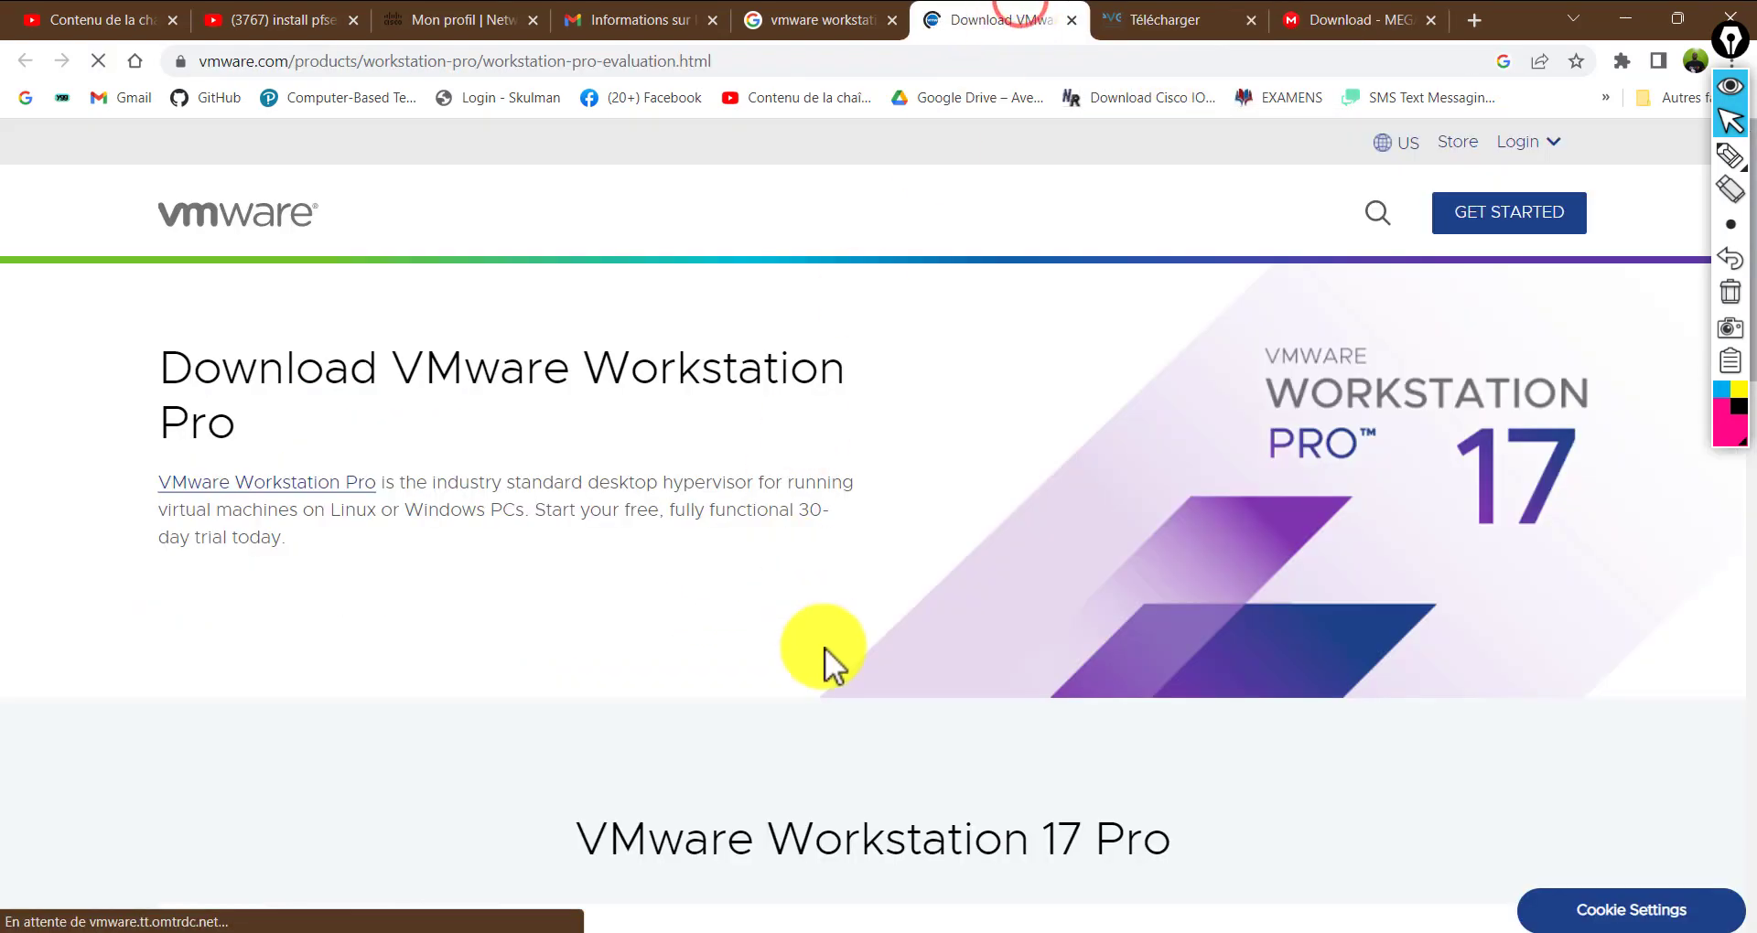
Point out the Workstation Pro 17 banner on the VMware page and dismiss the context menu
scroll(831, 659, down, 2)
scroll(832, 673, up, 2)
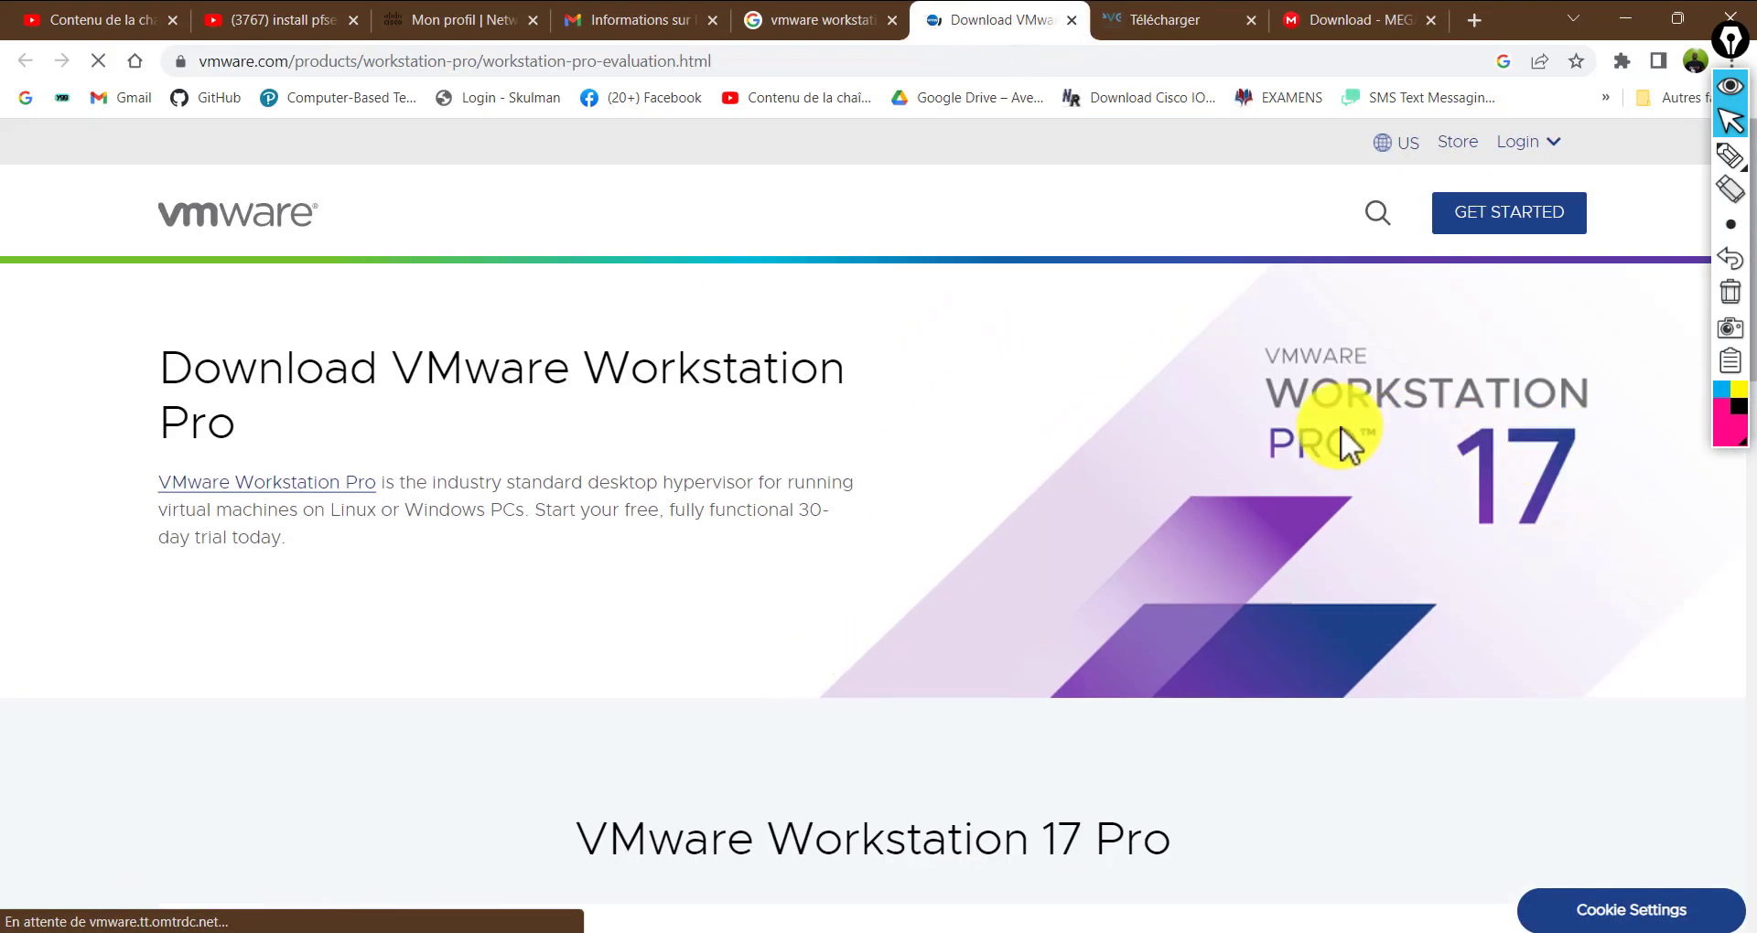
drag(1281, 437, 1521, 471)
right_click(1522, 472)
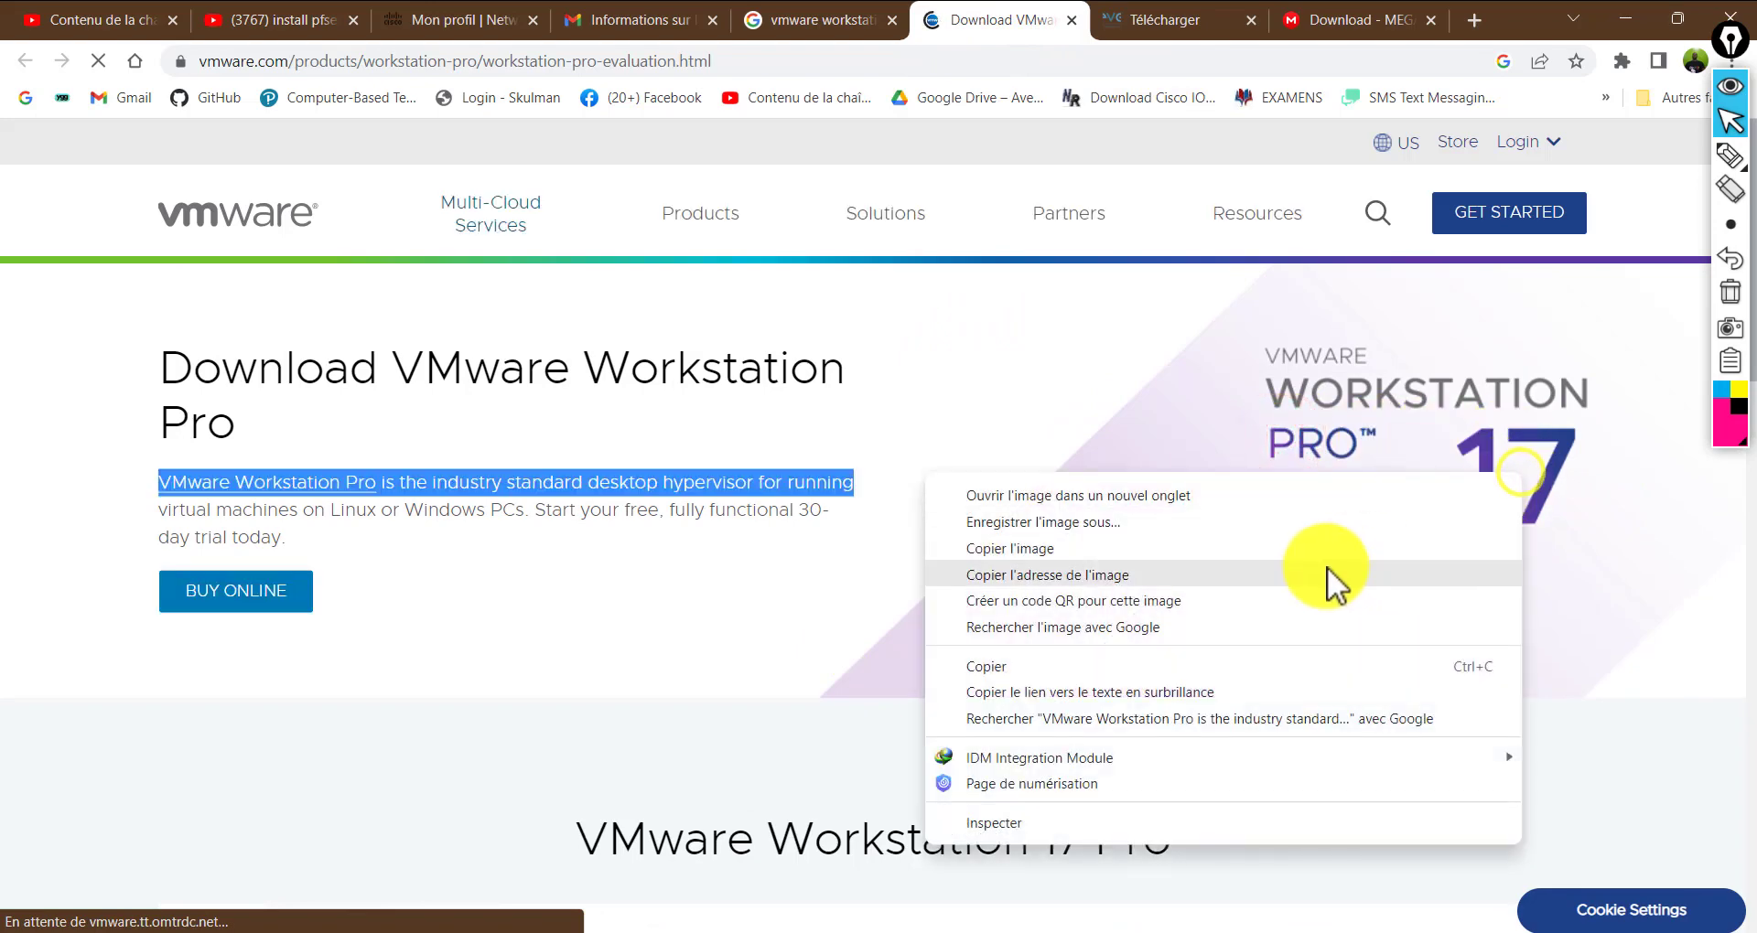
click(1343, 356)
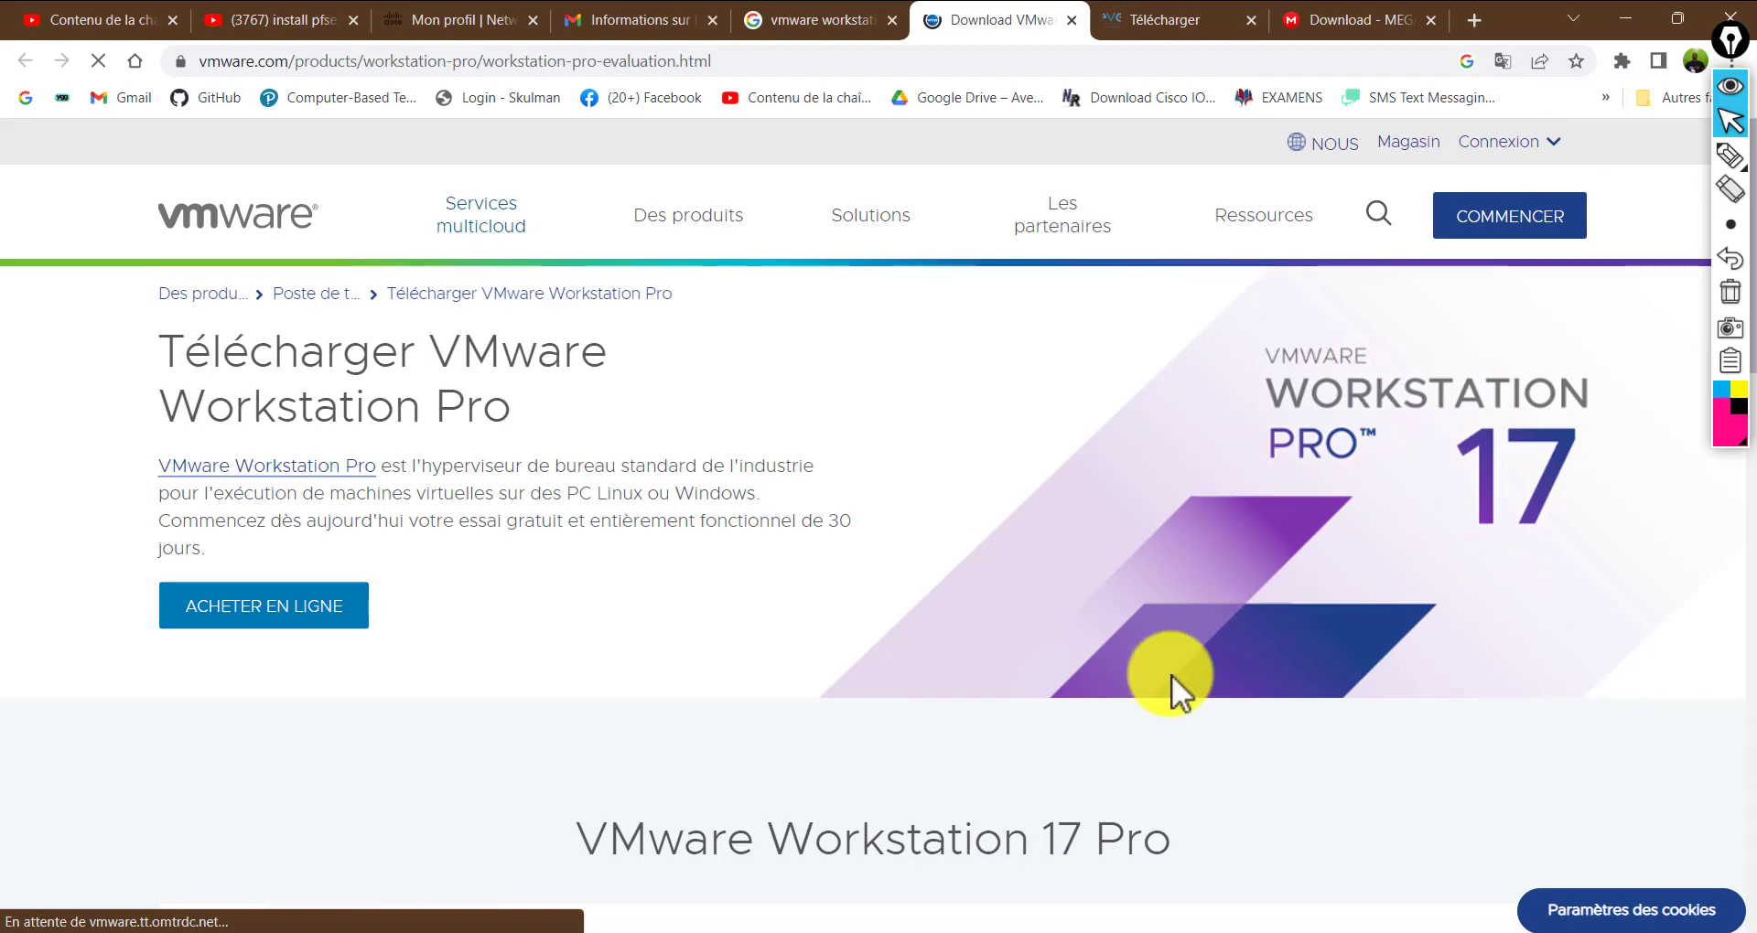
Examine the Workstation 17 Pro description, trial conditions, and Windows and Linux download options on the VMware page
scroll(1171, 673, down, 9)
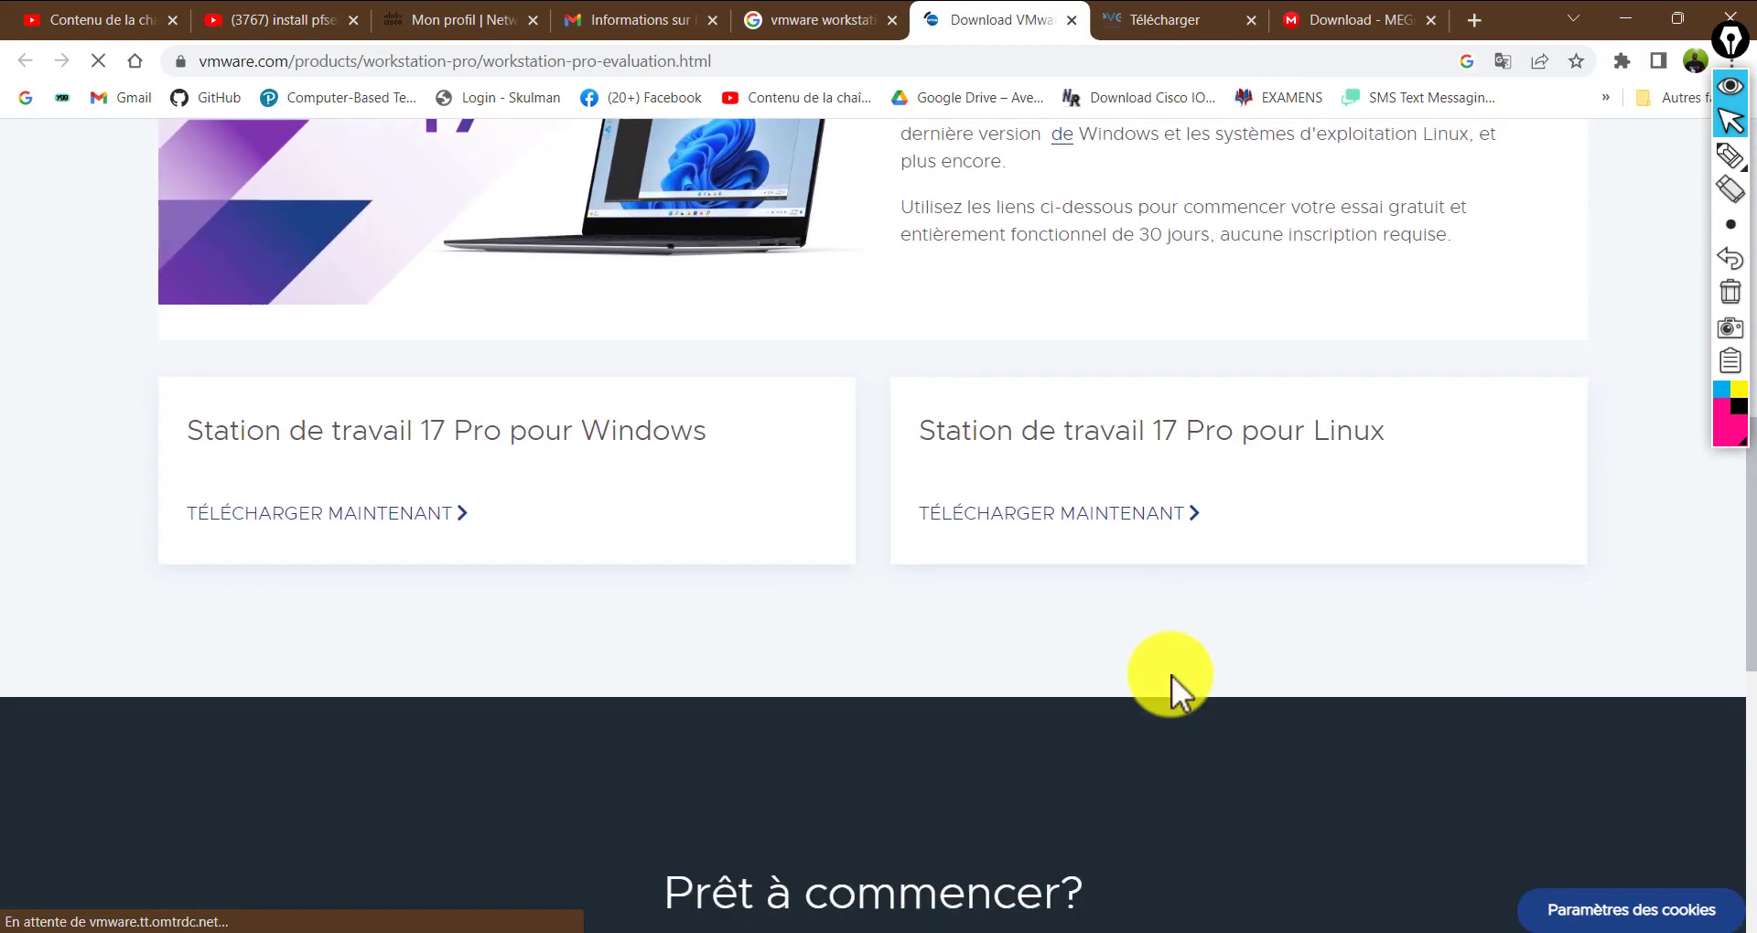
scroll(1171, 675, down, 2)
scroll(1171, 674, up, 1)
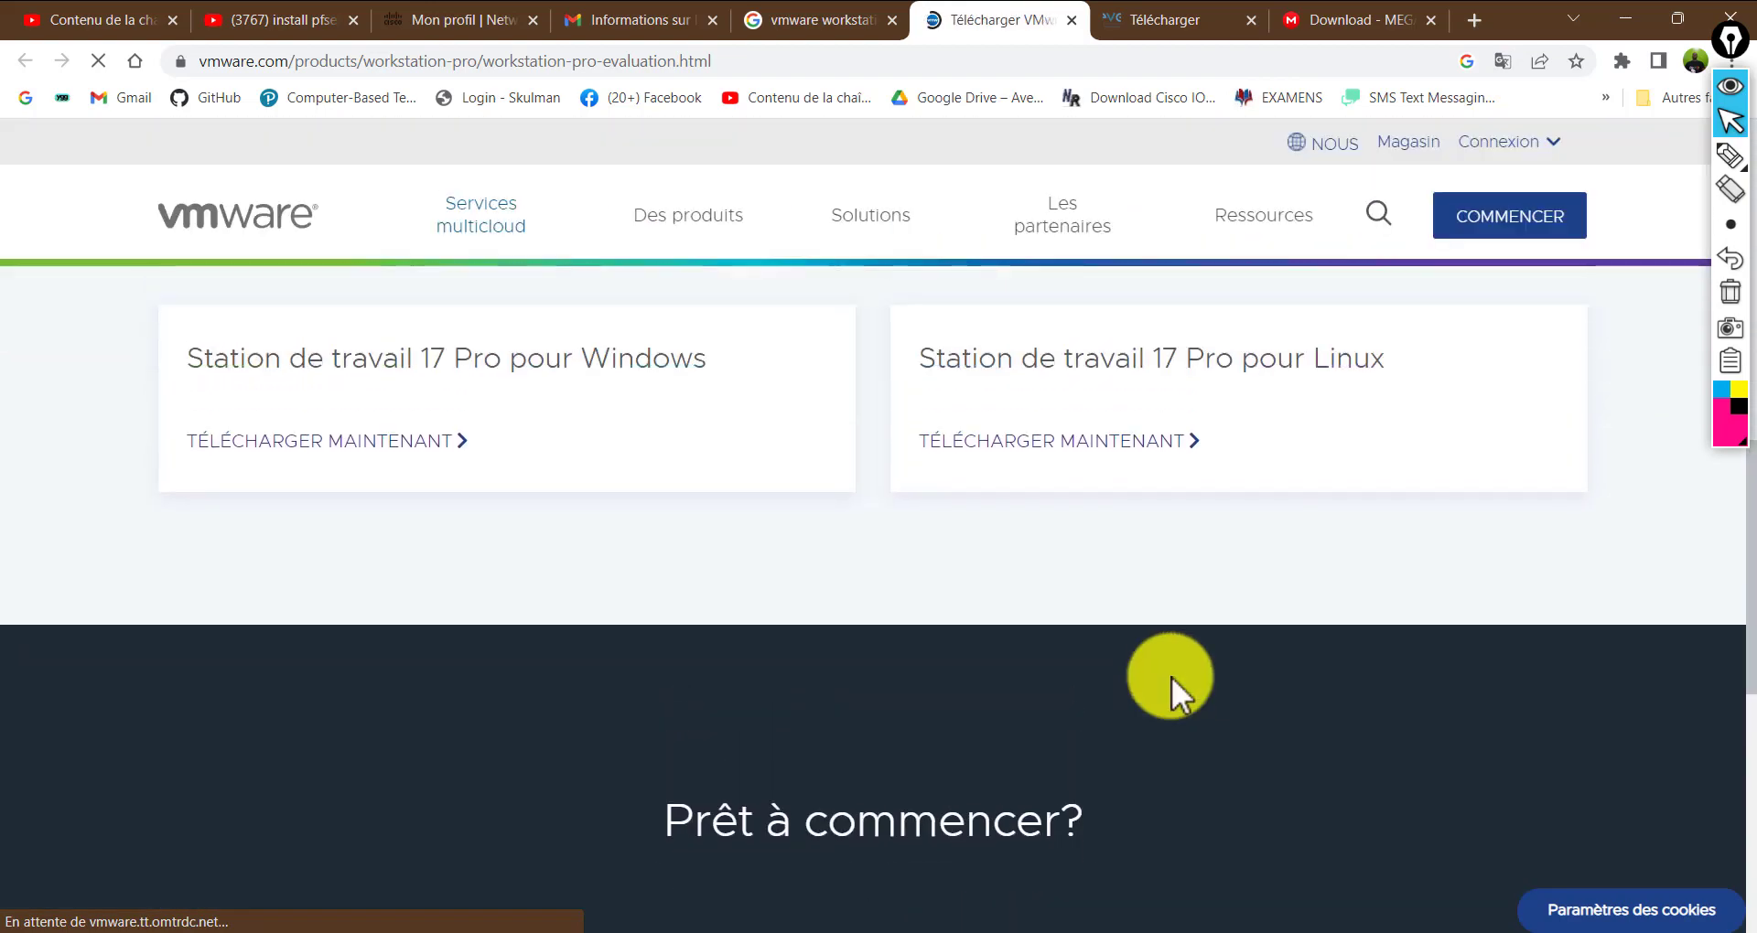
scroll(1052, 714, up, 3)
scroll(778, 759, down, 1)
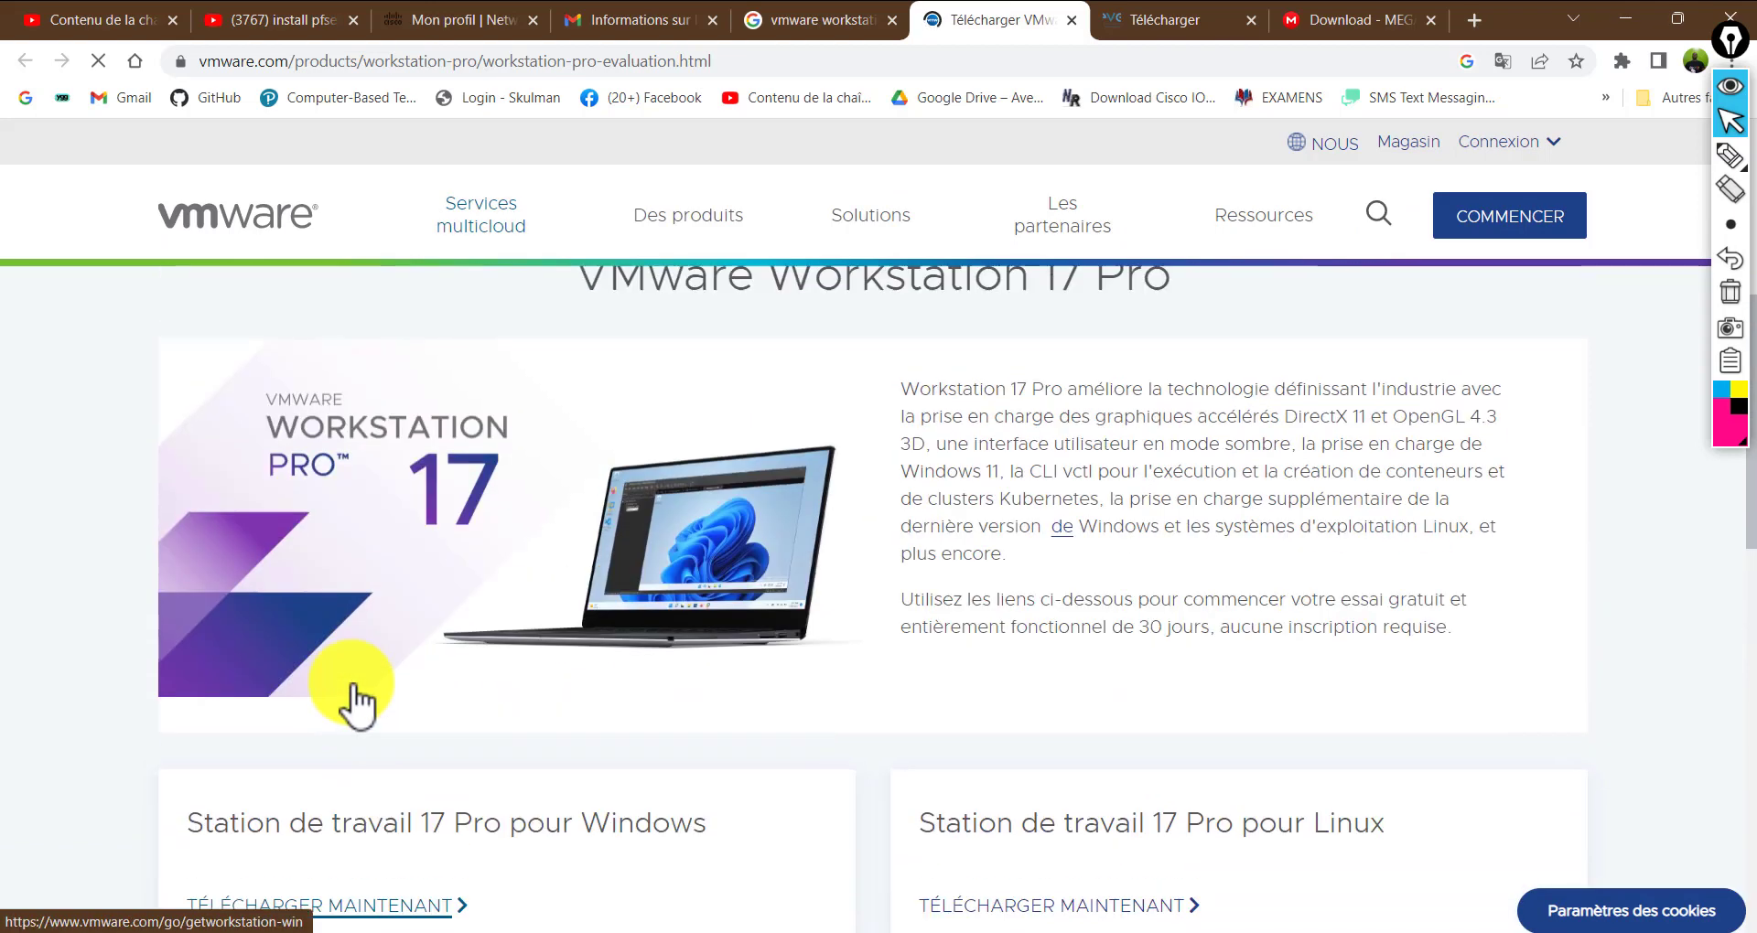
scroll(352, 703, up, 3)
scroll(357, 700, down, 4)
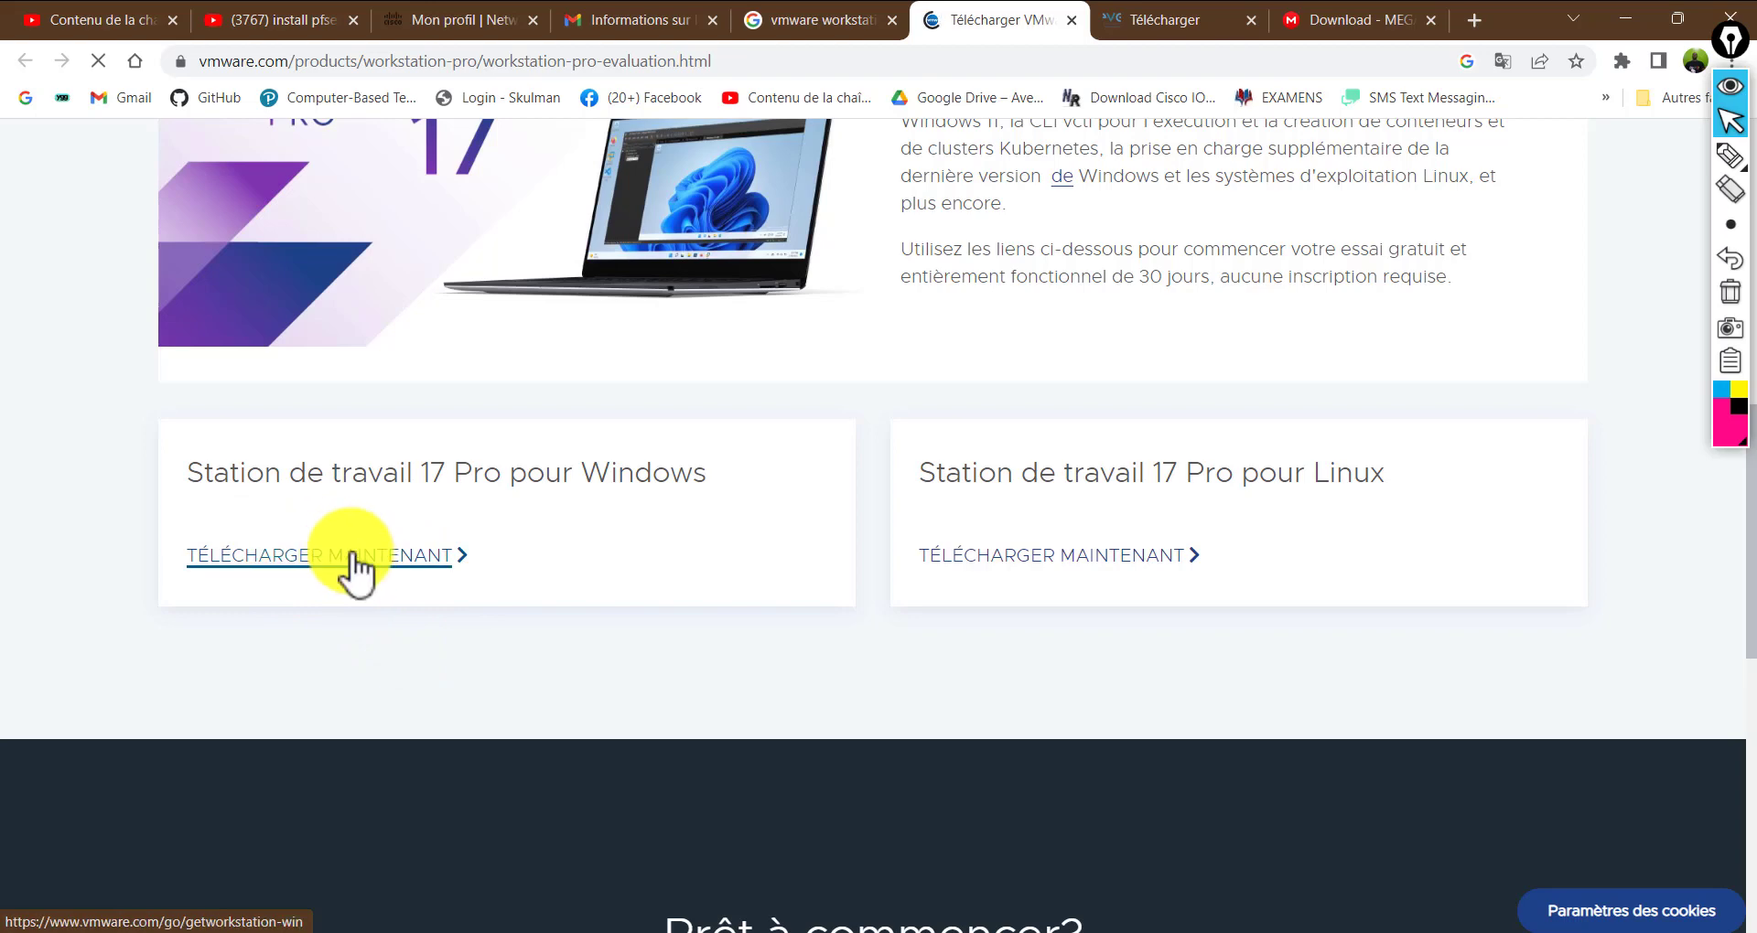
scroll(604, 529, up, 5)
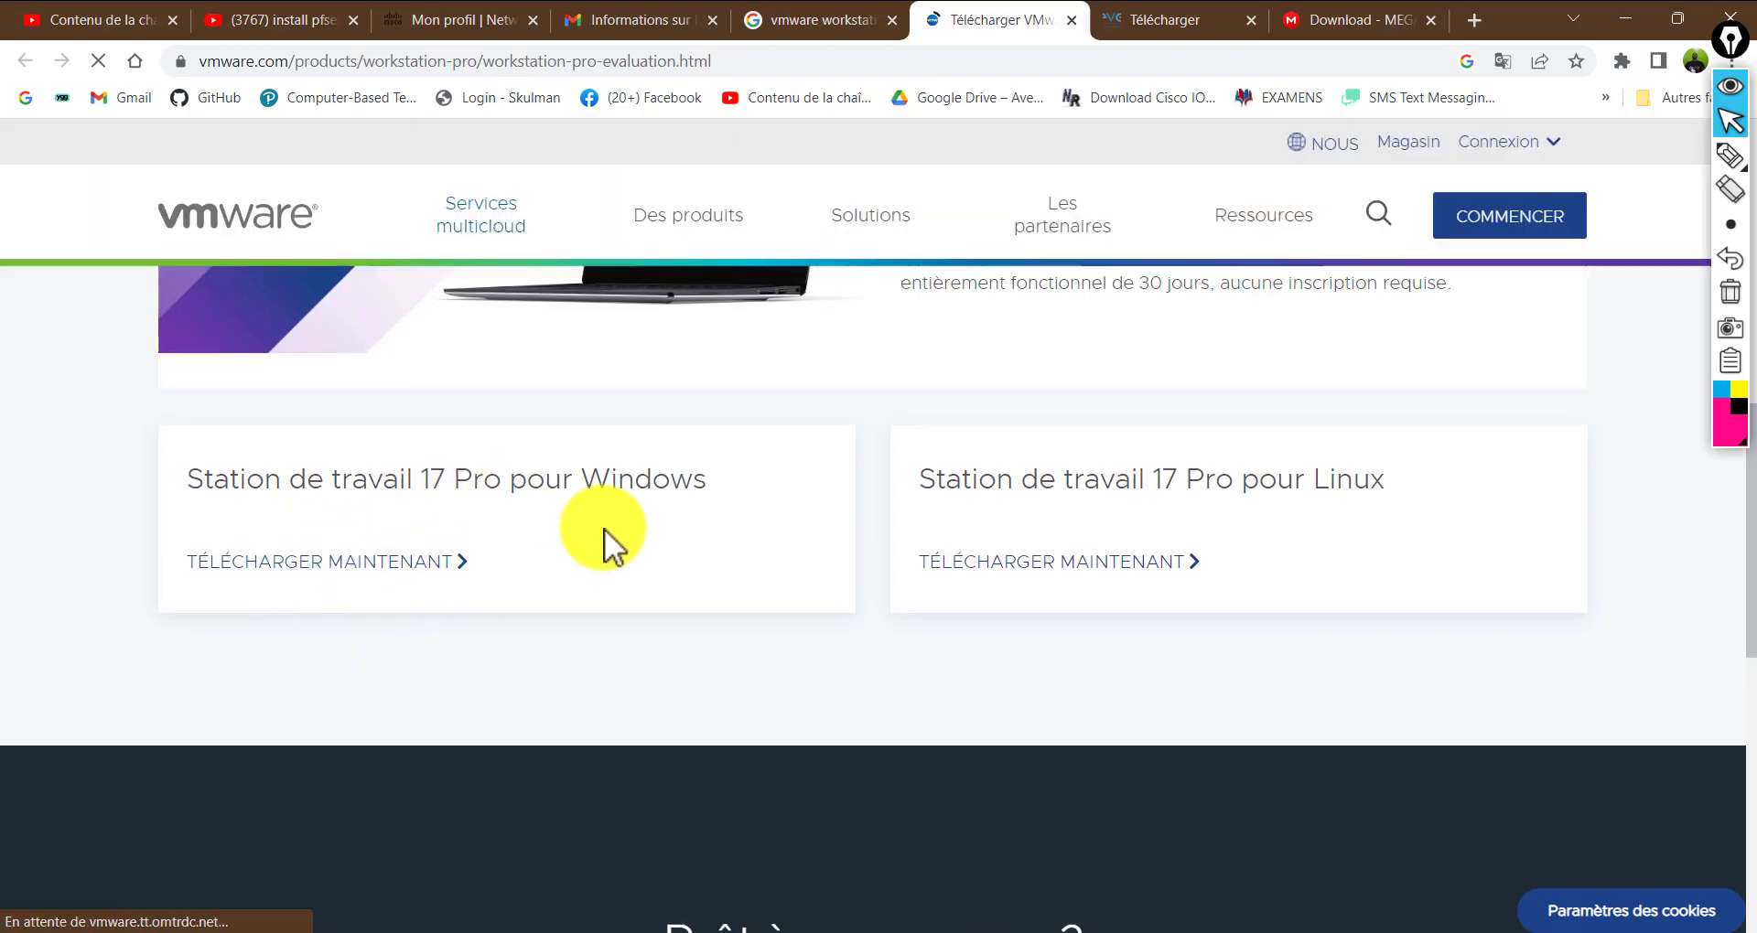
scroll(604, 529, up, 5)
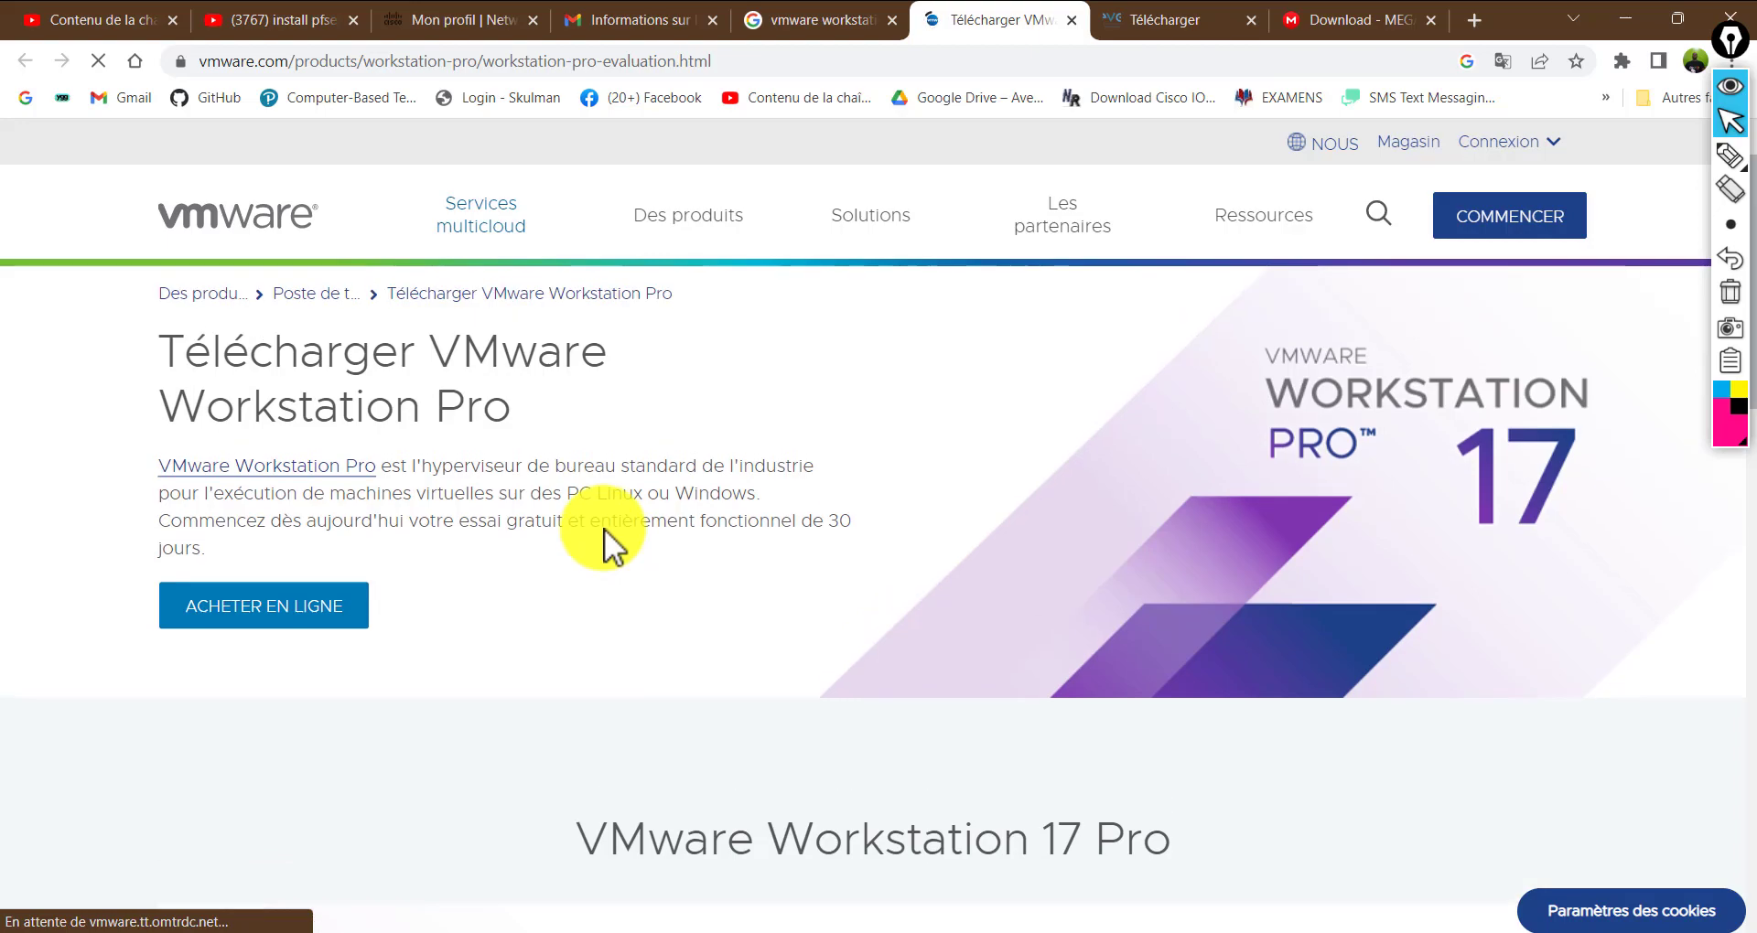
scroll(951, 629, down, 12)
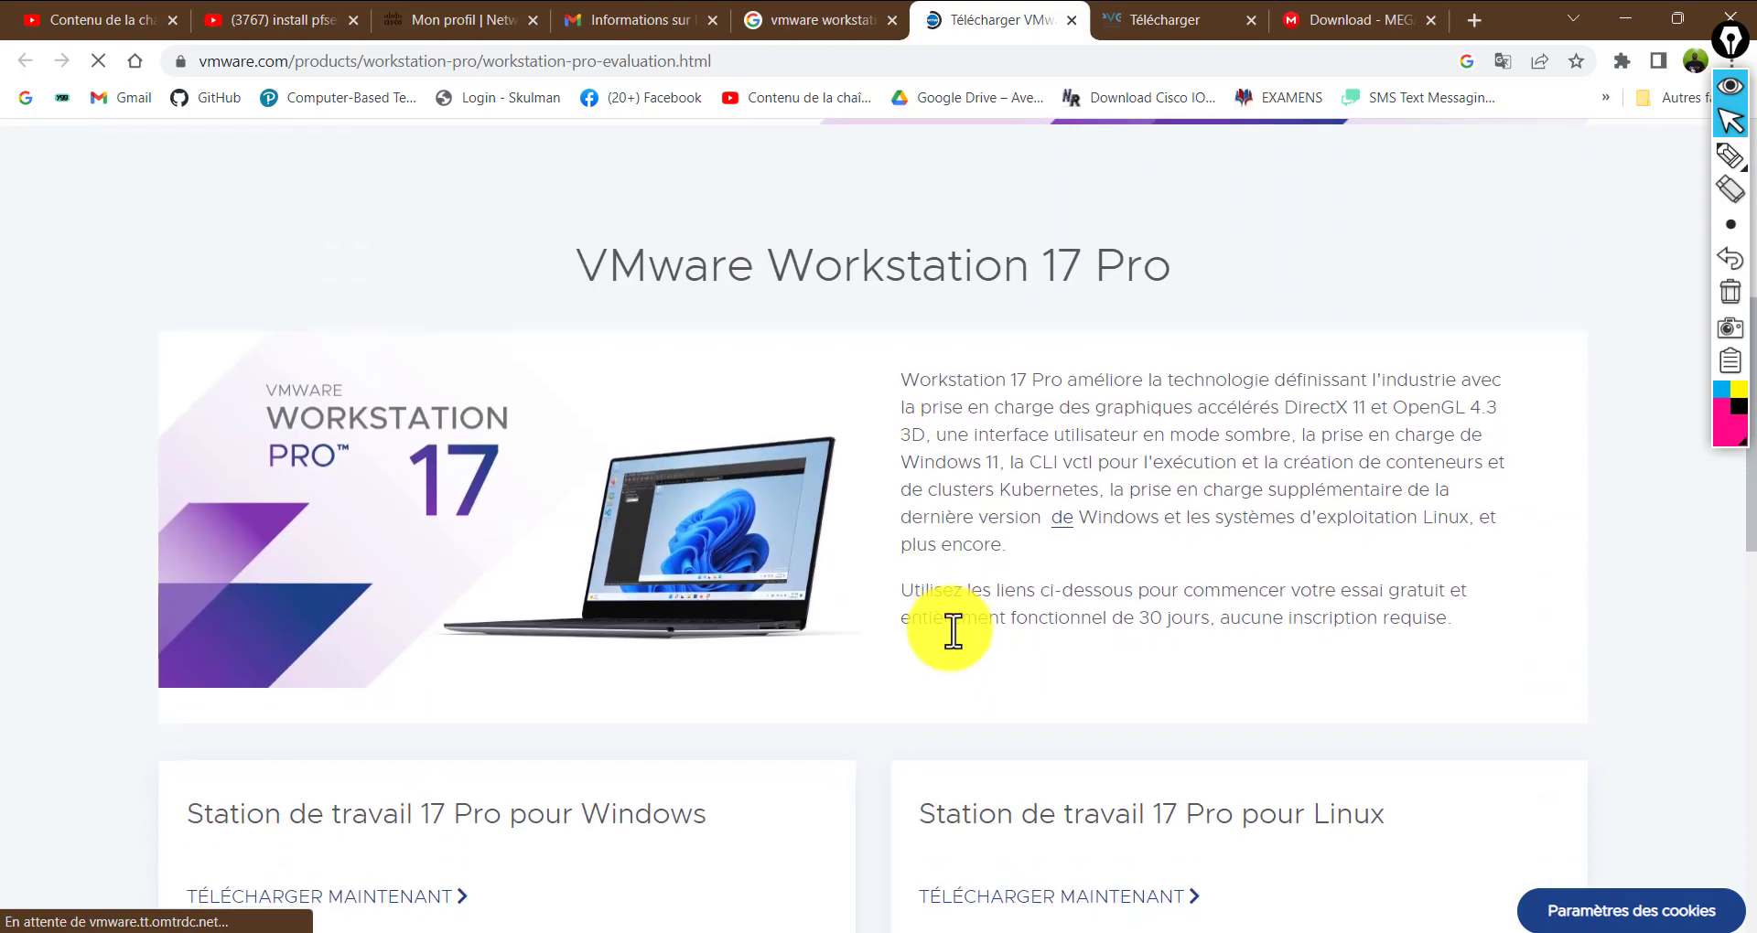
scroll(952, 631, down, 4)
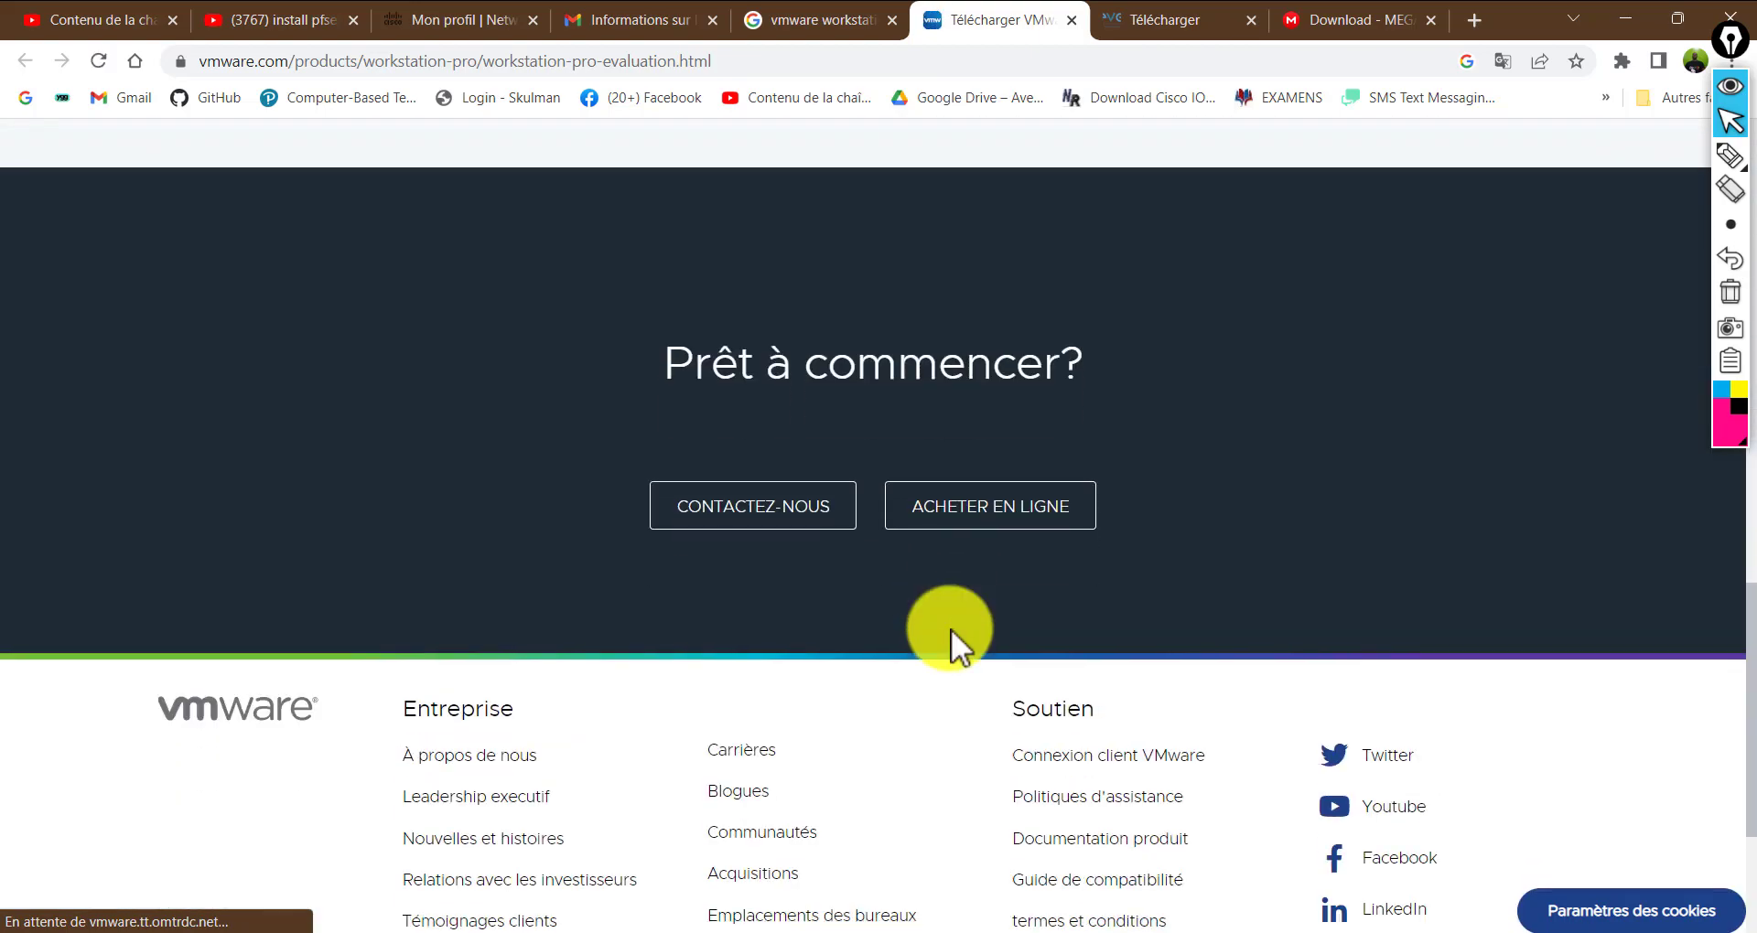
scroll(951, 632, down, 2)
scroll(953, 626, up, 6)
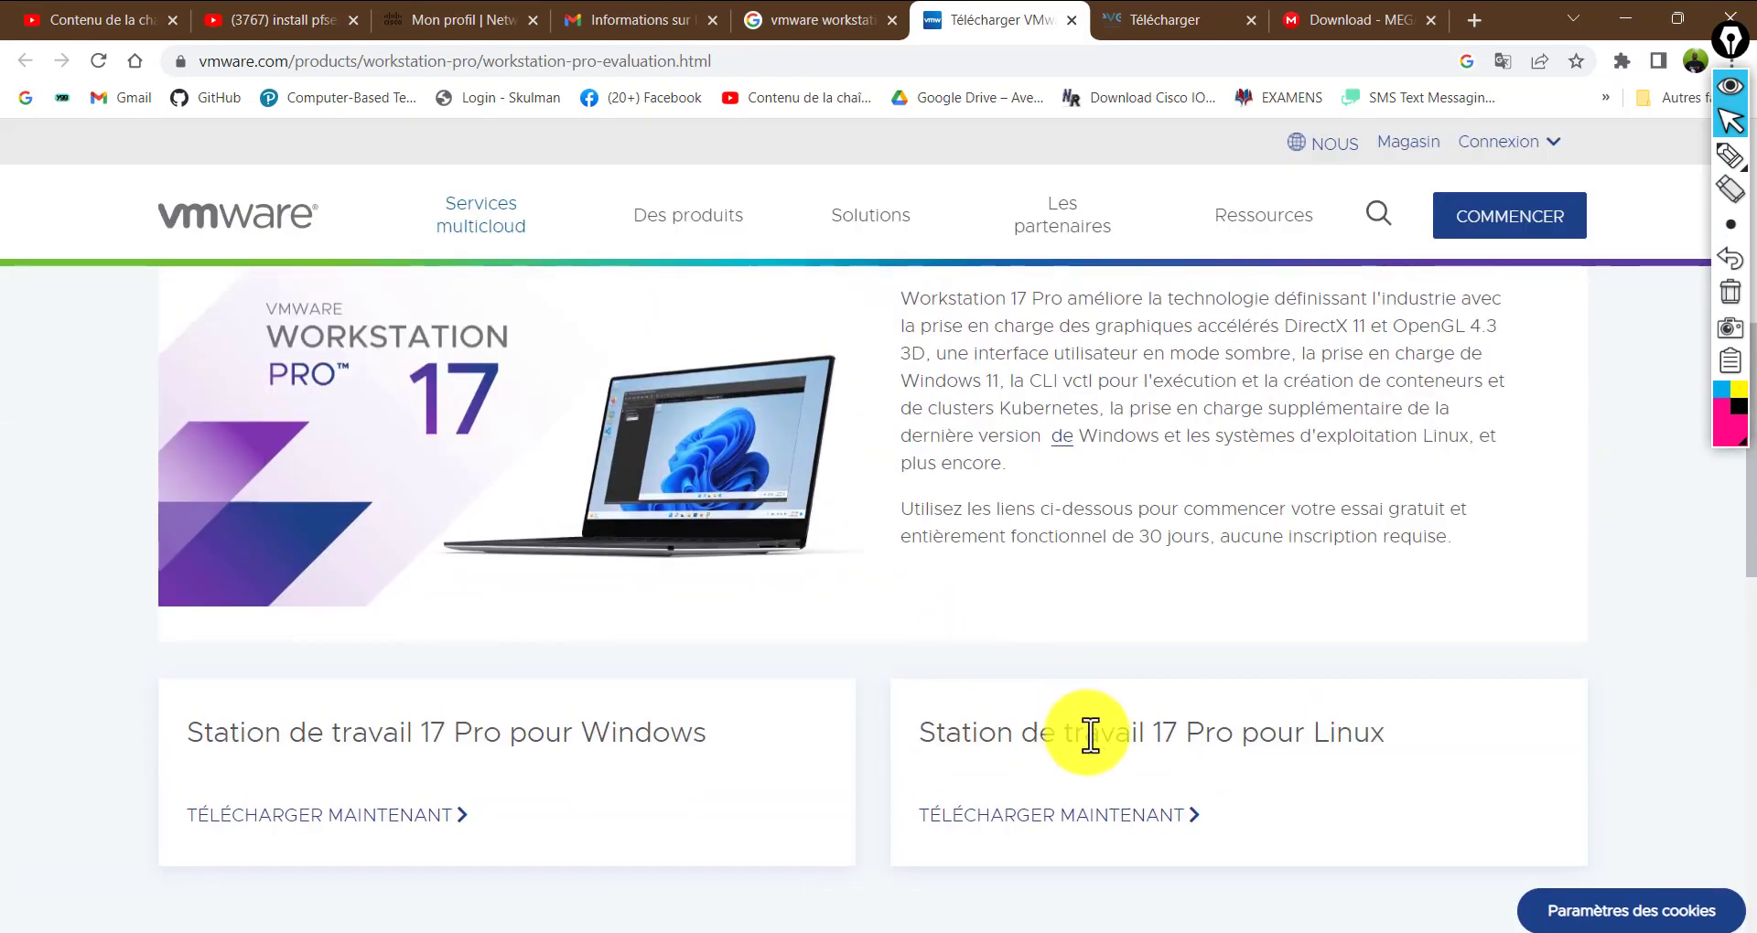
Point out the Workstation 17 Pro versions offered for Linux and Windows on the VMware page
drag(1443, 723, 912, 736)
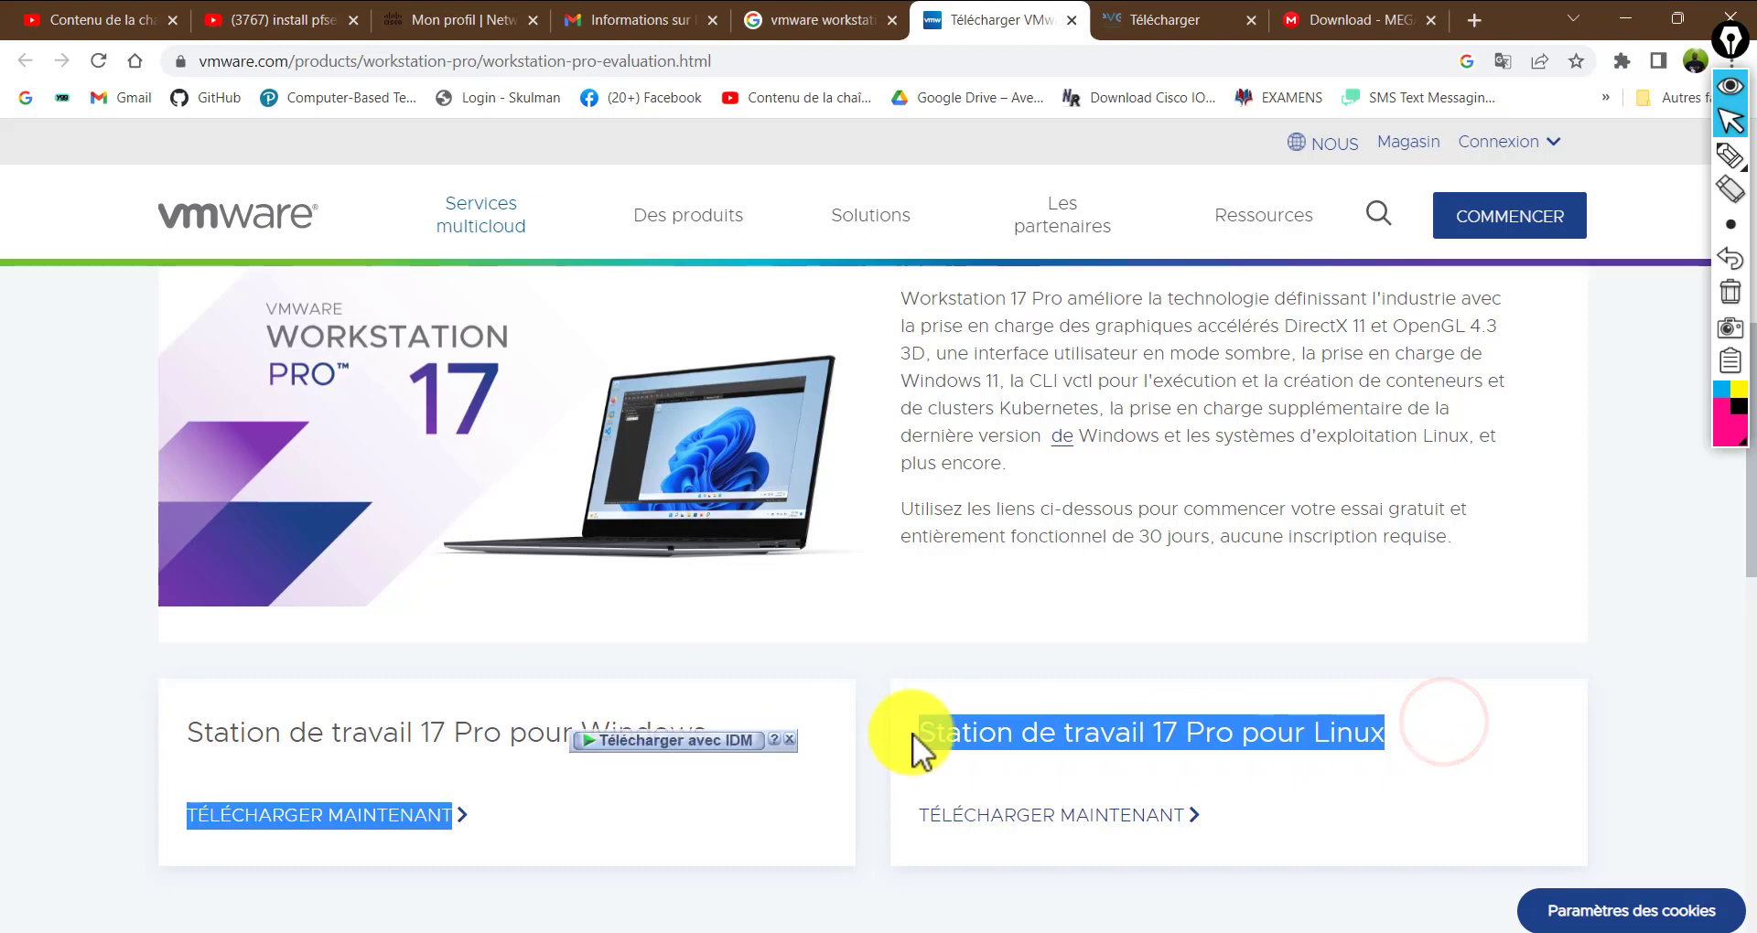
click(1213, 714)
drag(1401, 753, 1069, 754)
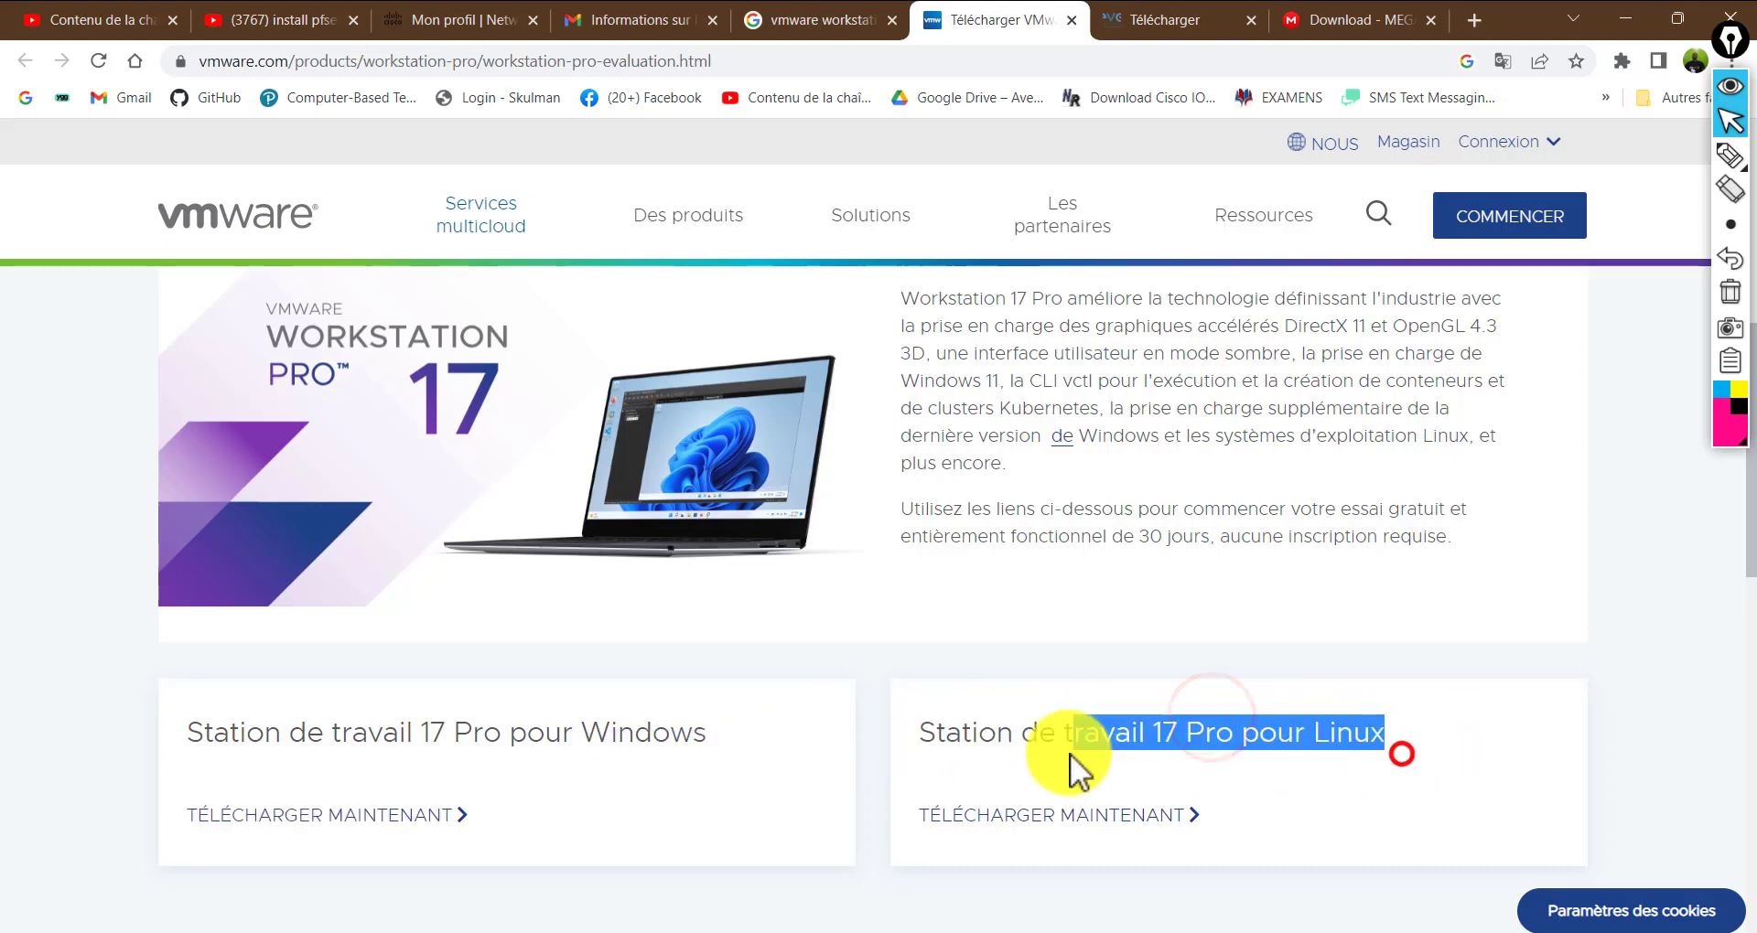
click(688, 750)
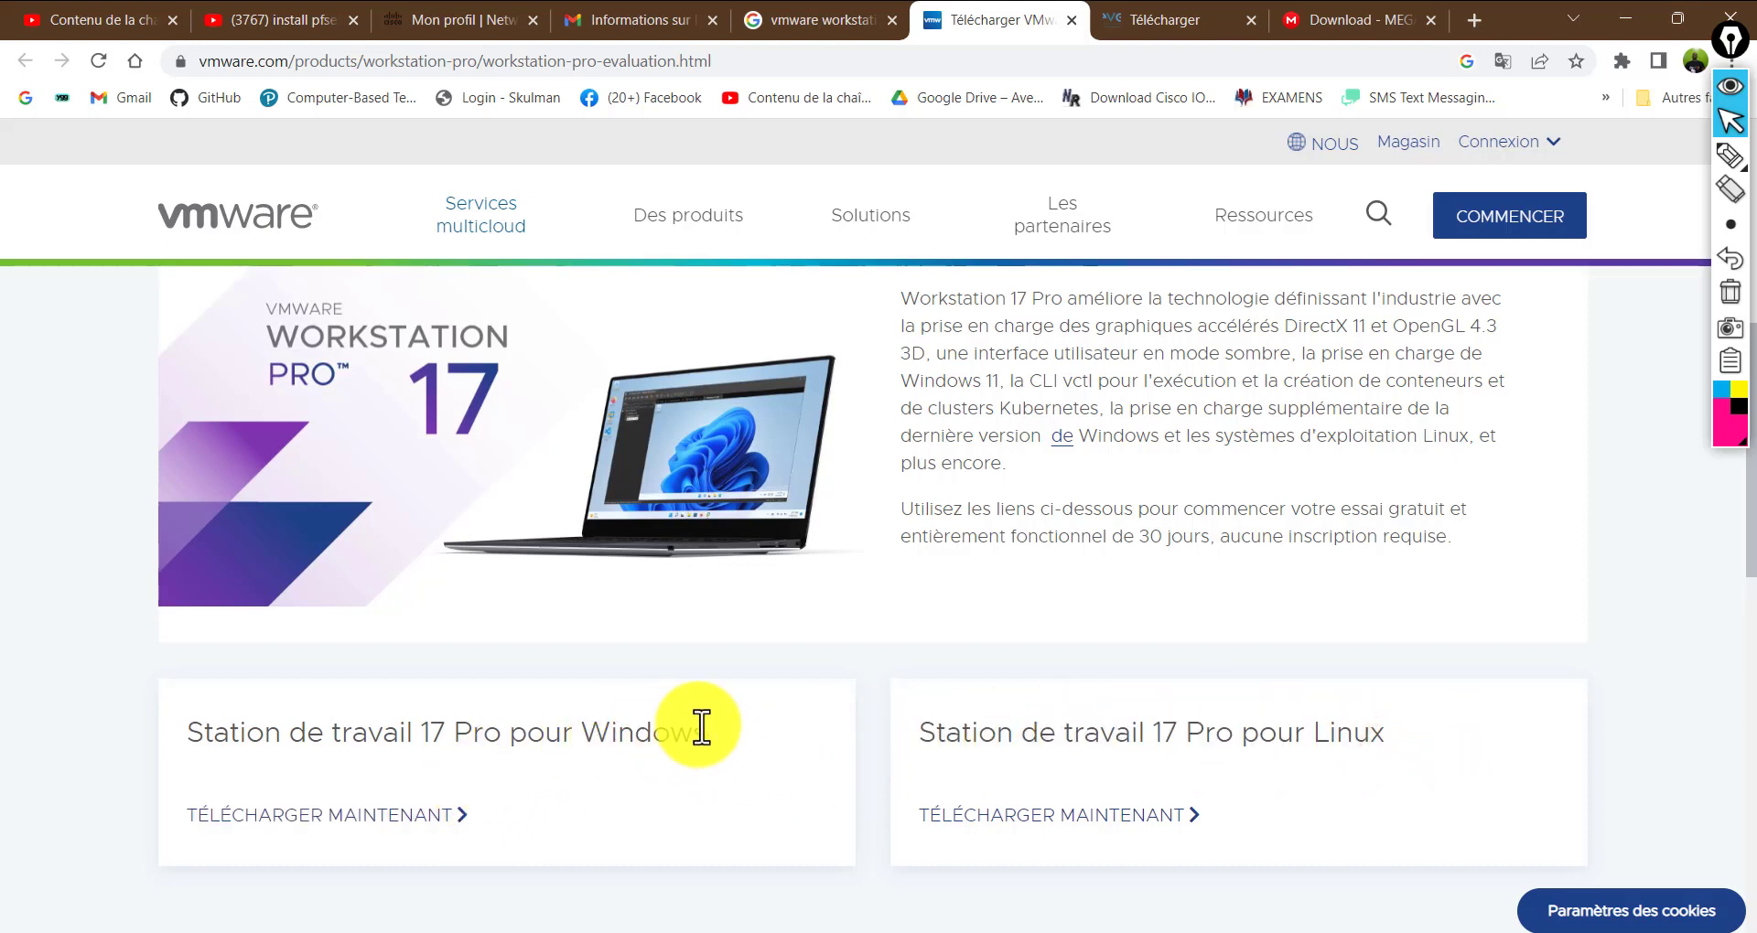
drag(732, 721, 119, 731)
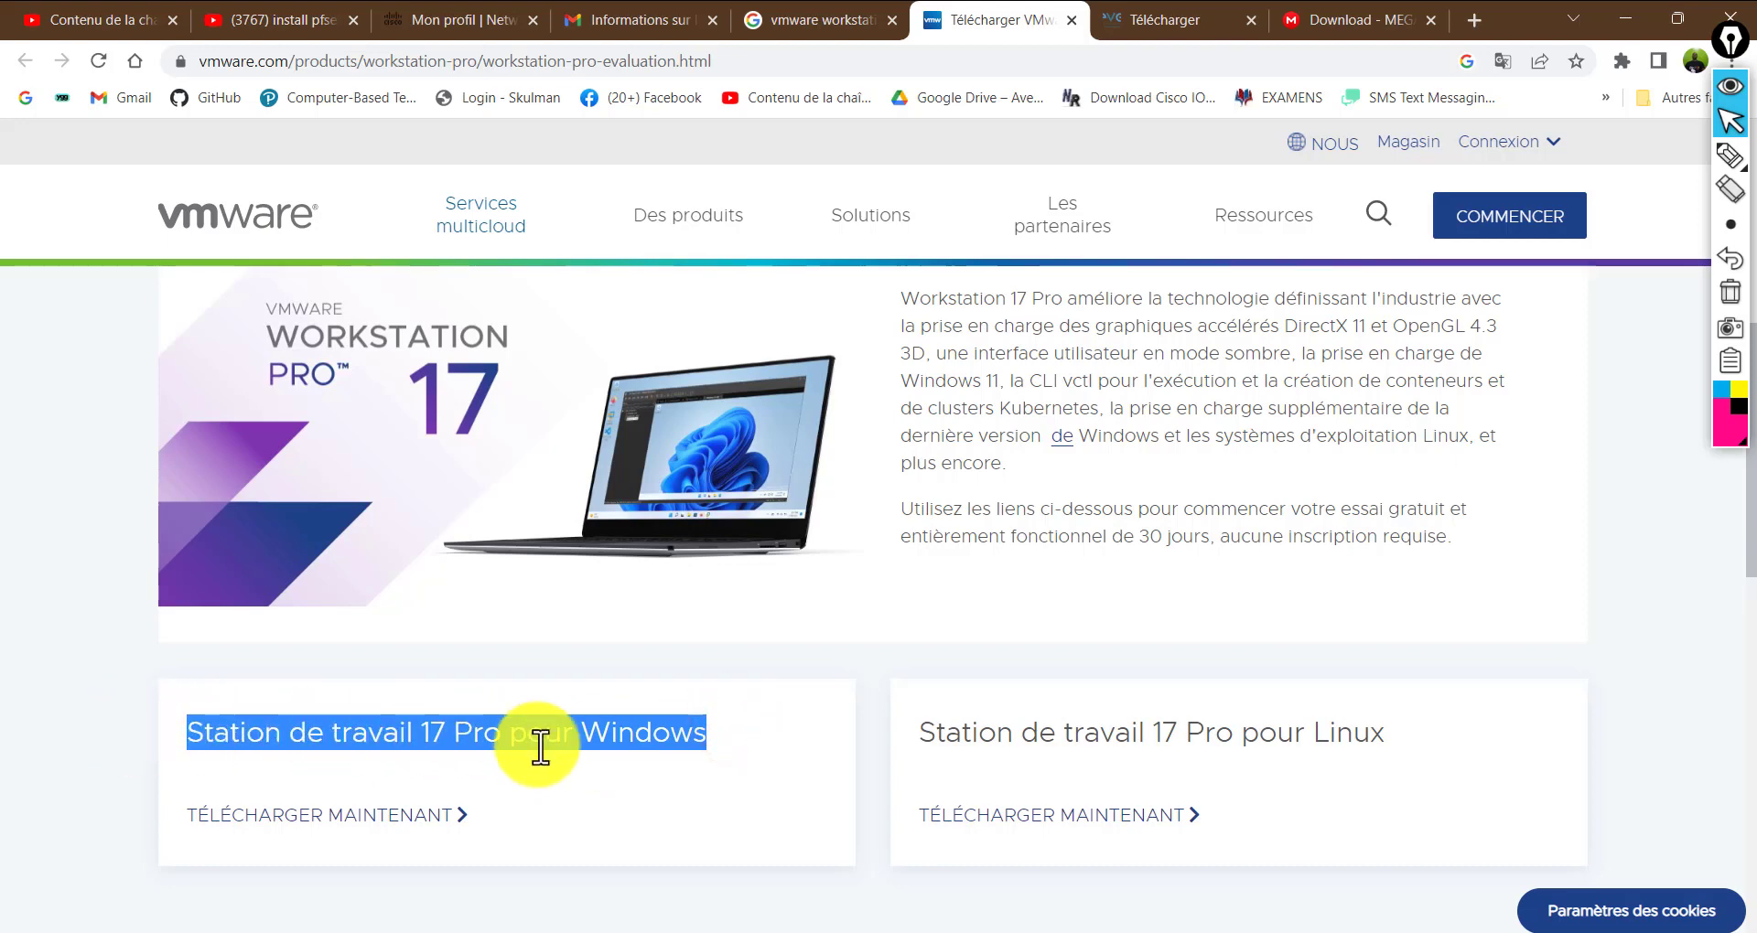
scroll(780, 667, up, 5)
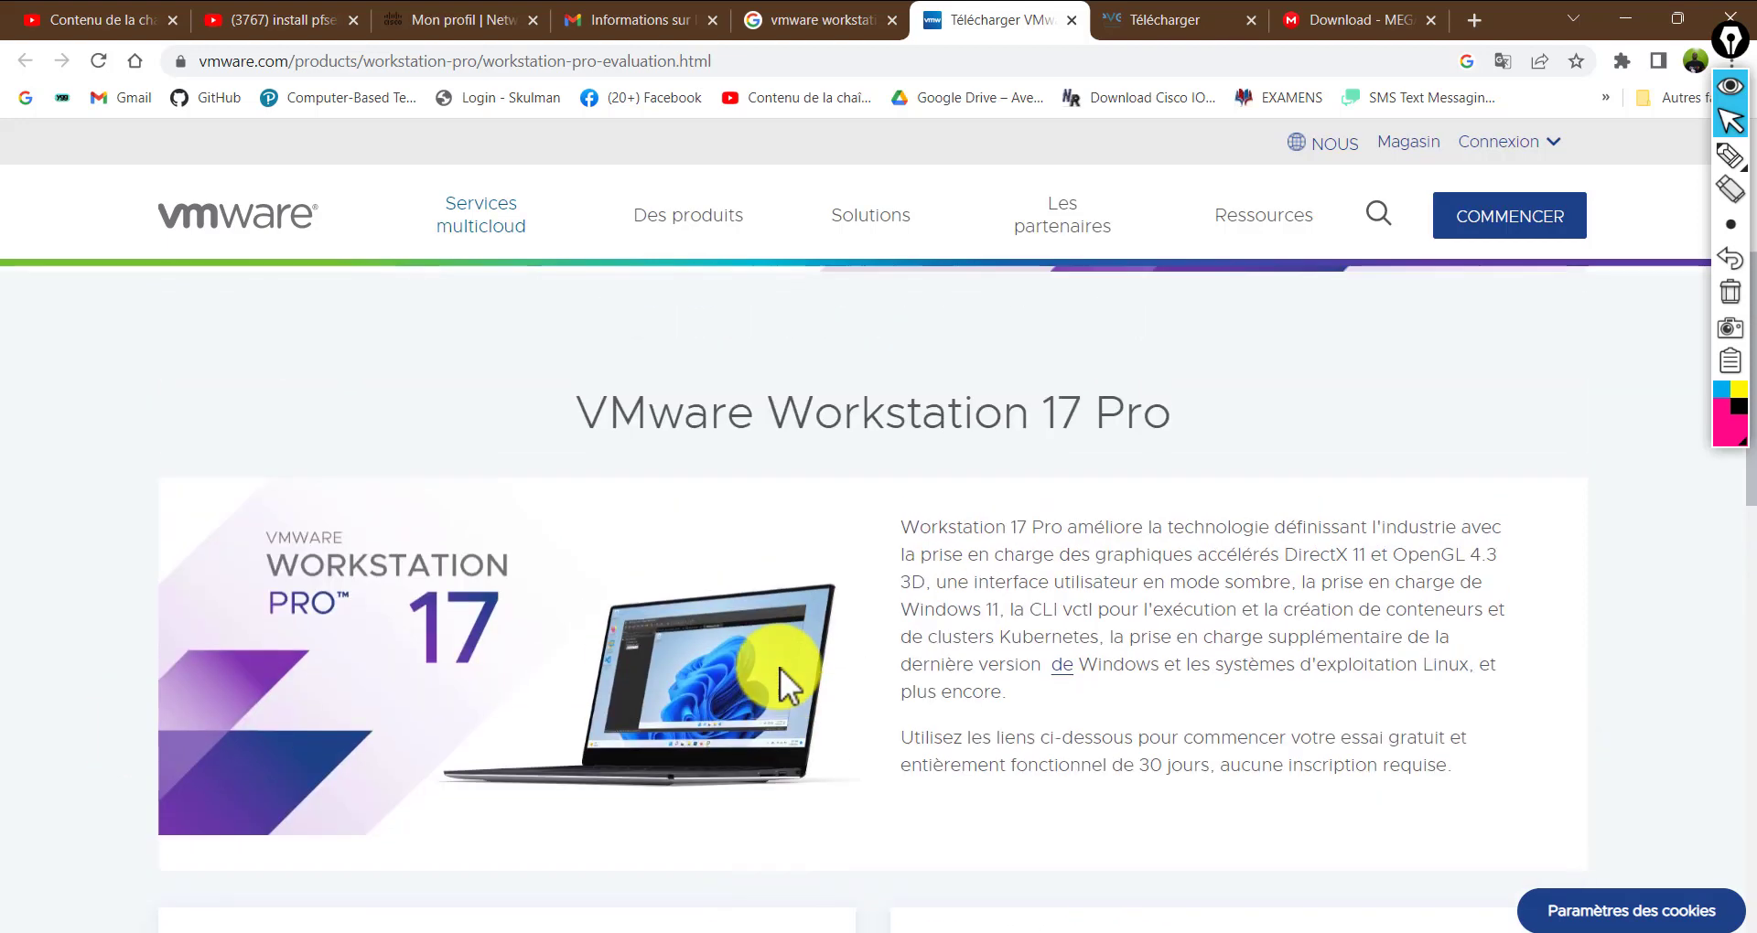
scroll(779, 667, down, 6)
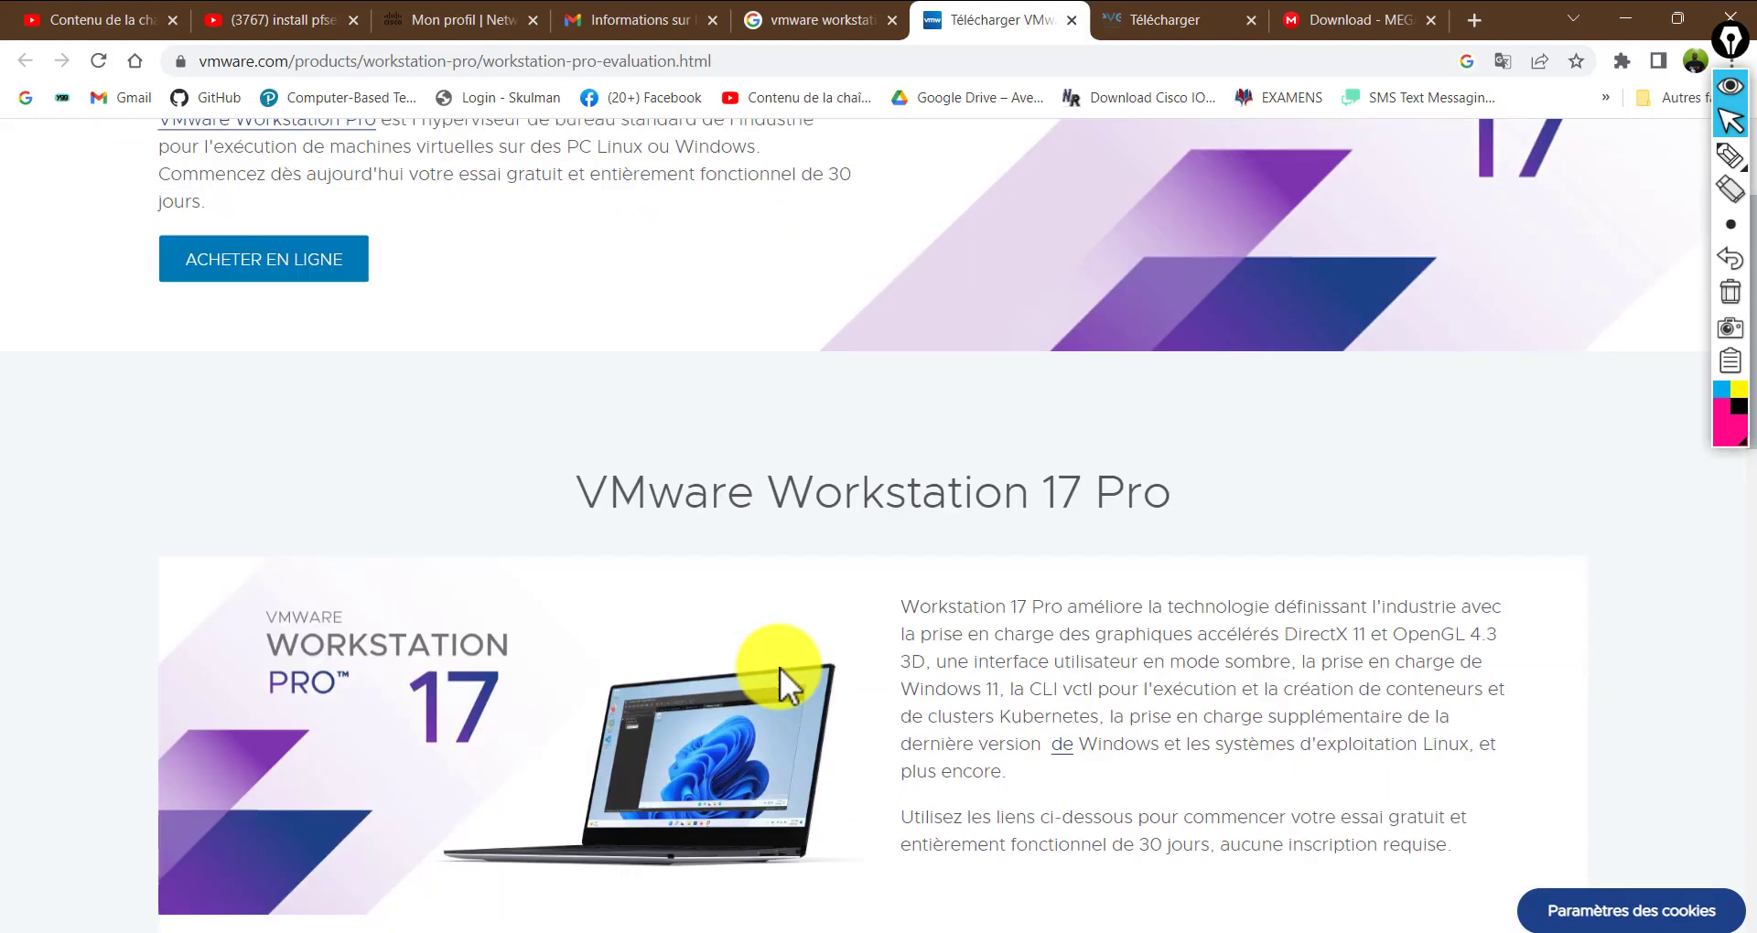
click(646, 530)
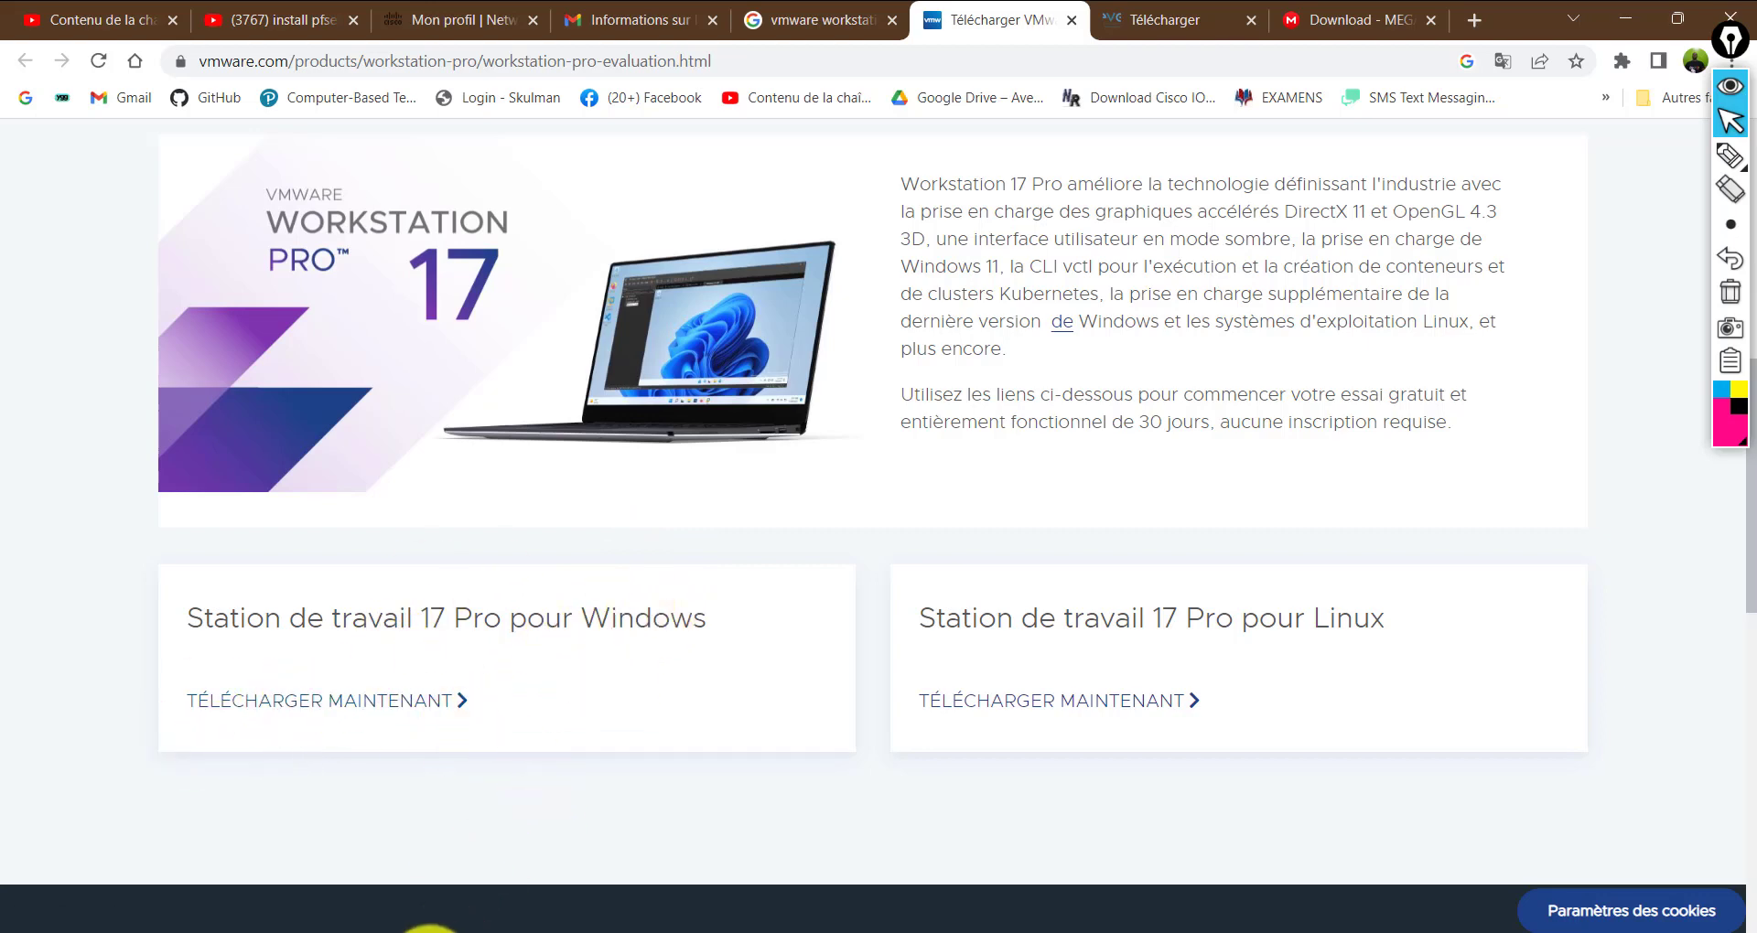
Search Windows for "vmw" to look for an installed VMware Workstation, and close the search
key(super)
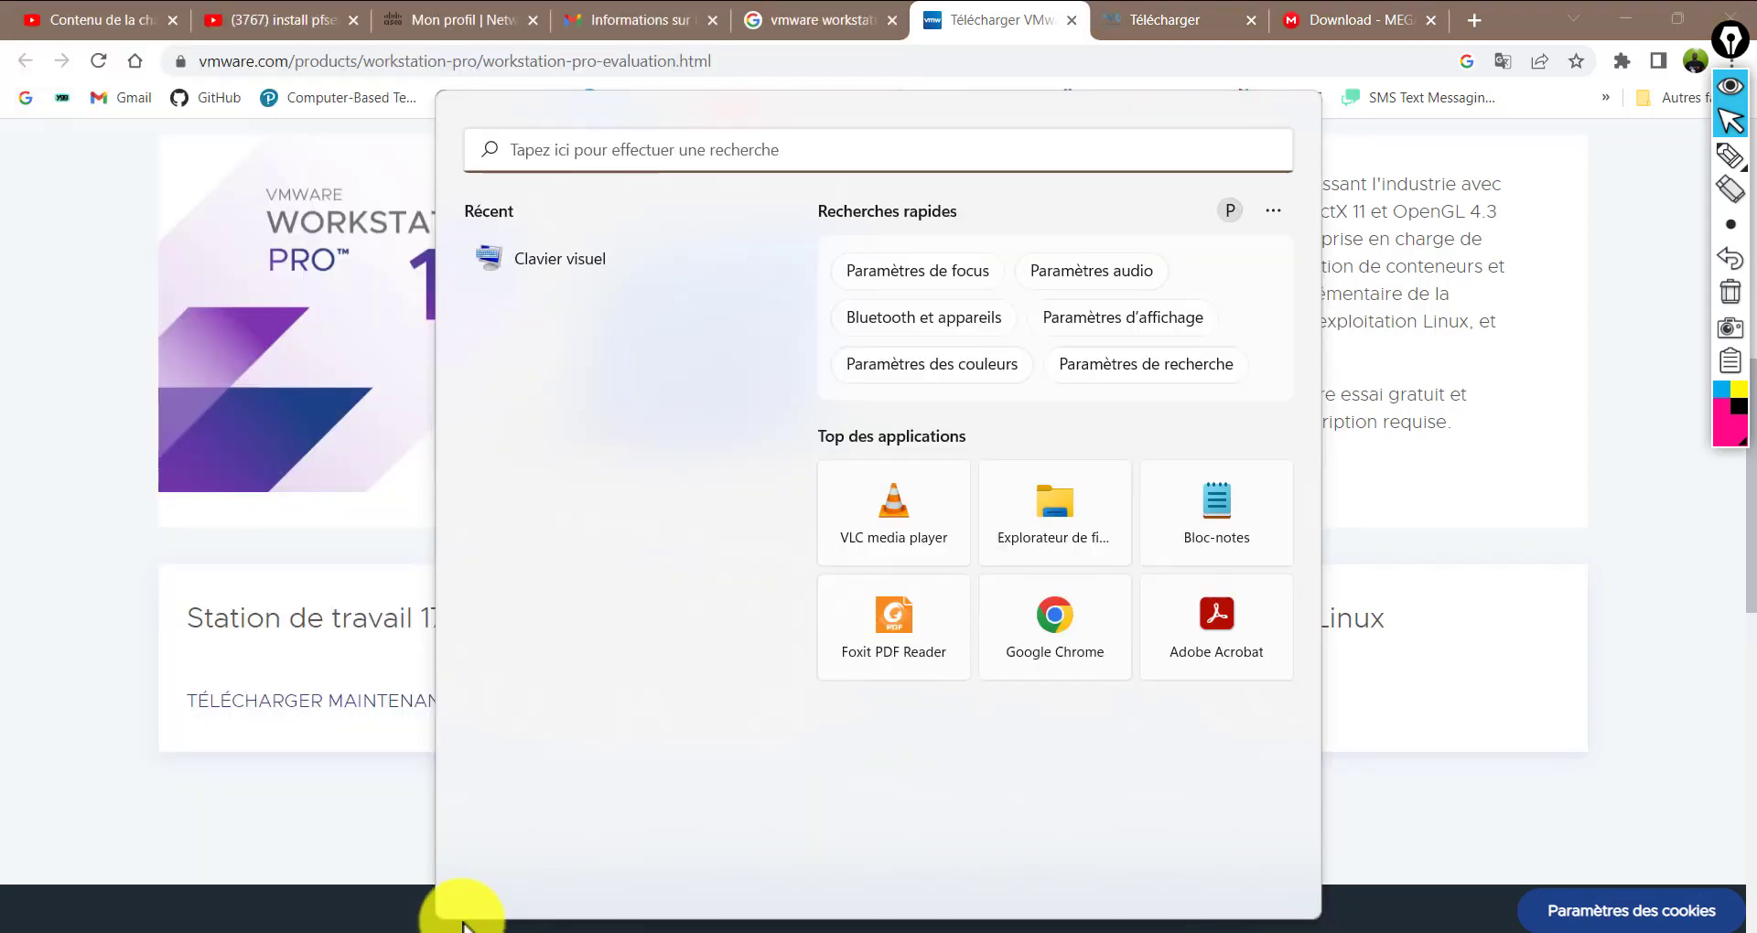
text(vmw)
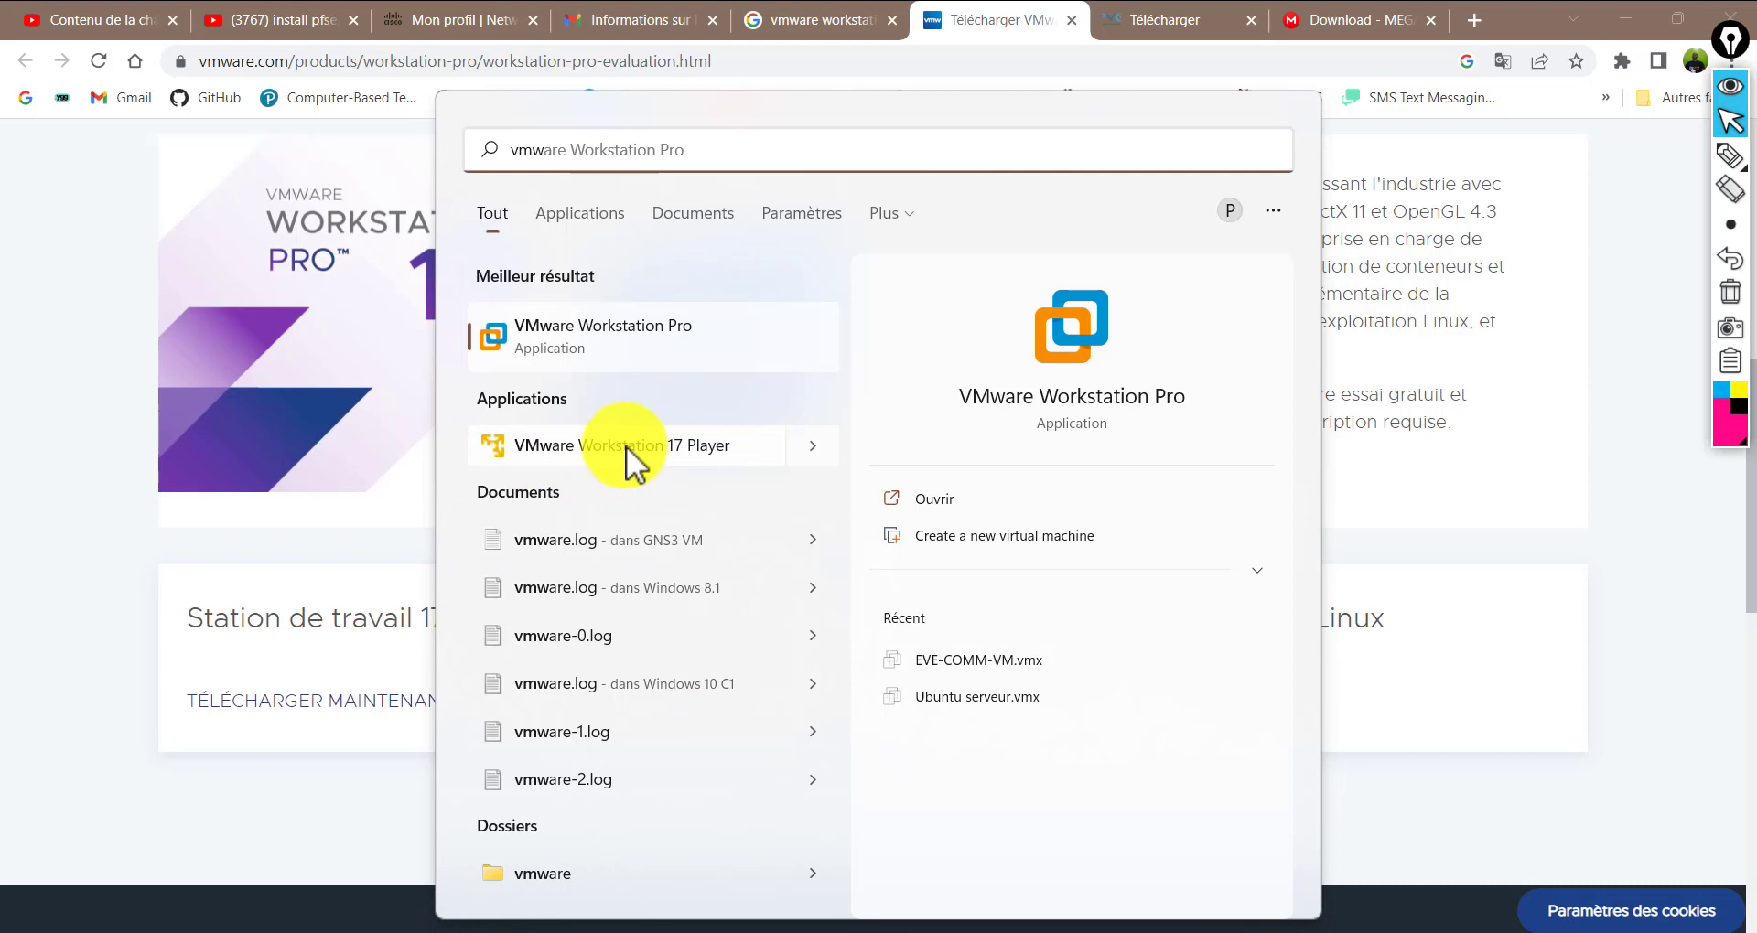
click(325, 405)
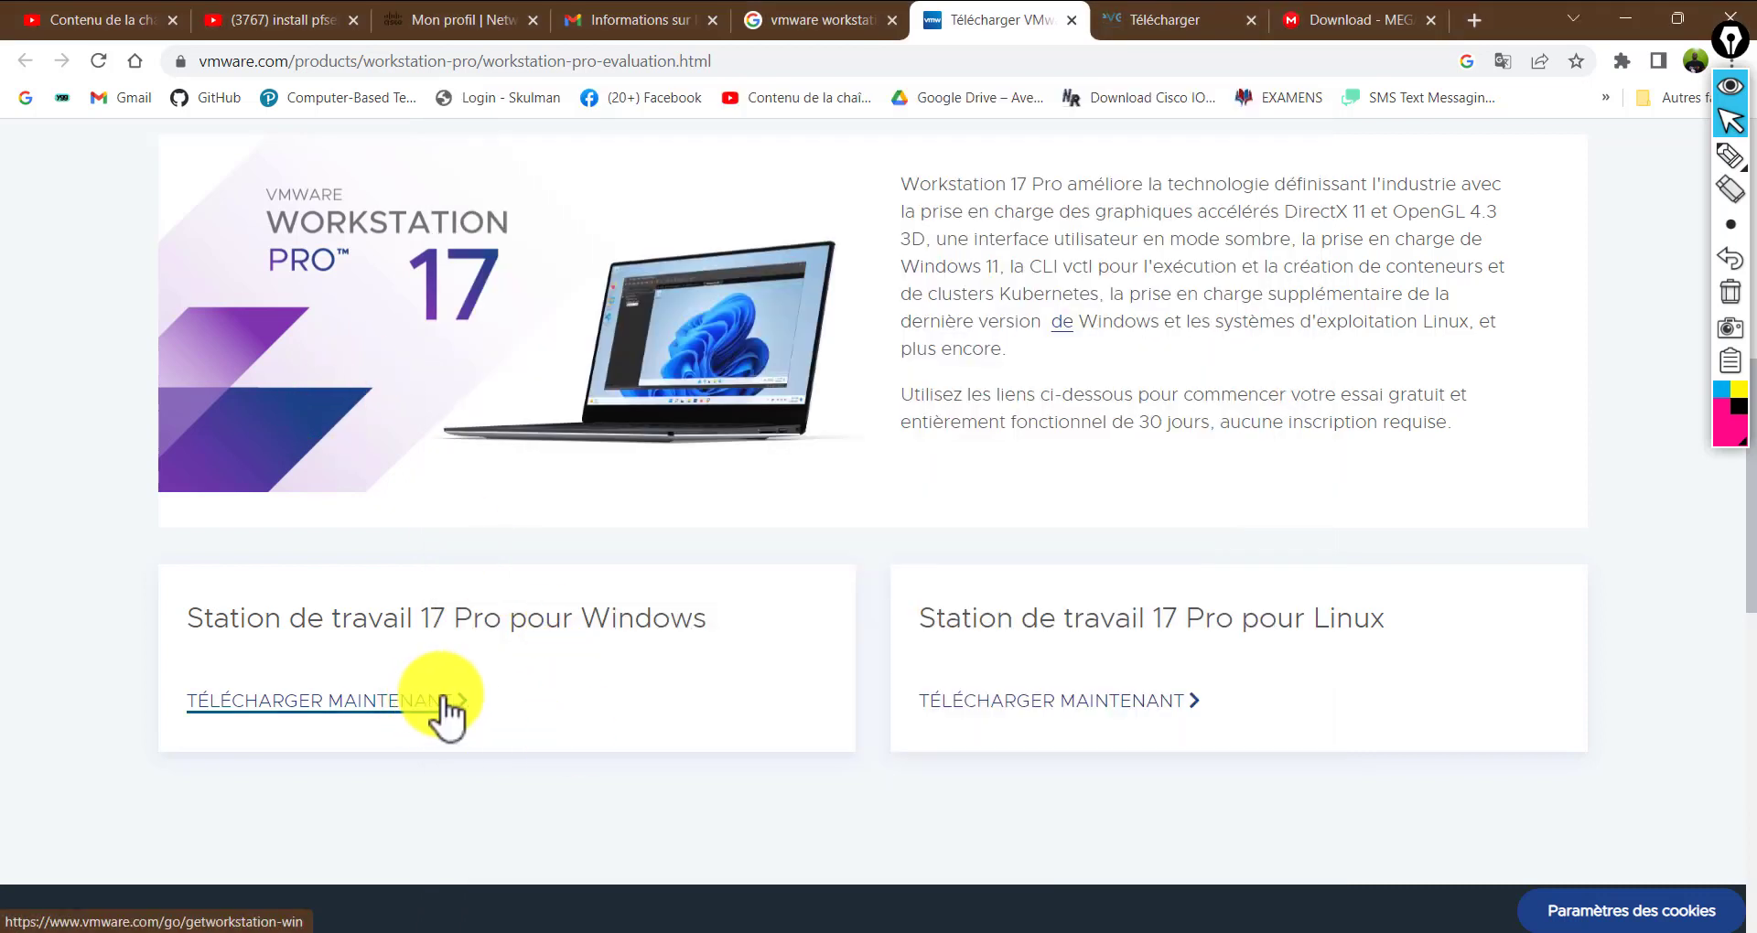
Start the Workstation 17 Pro for Windows download and dismiss the download dialog without saving the file
click(328, 693)
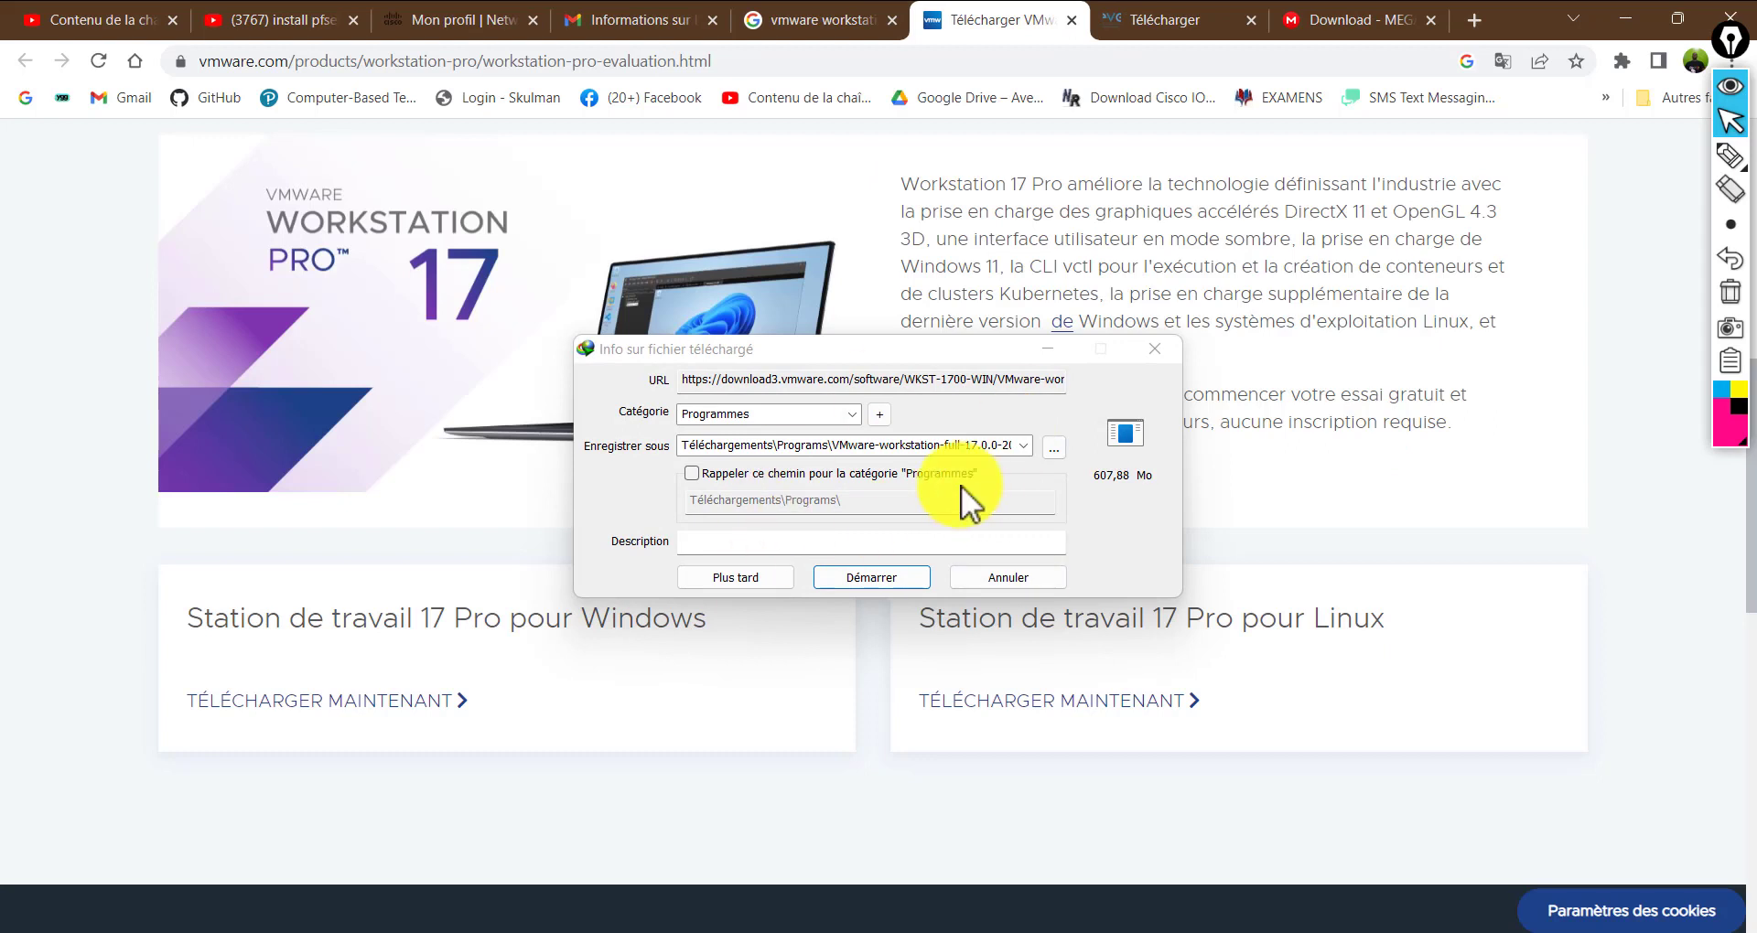
click(1146, 353)
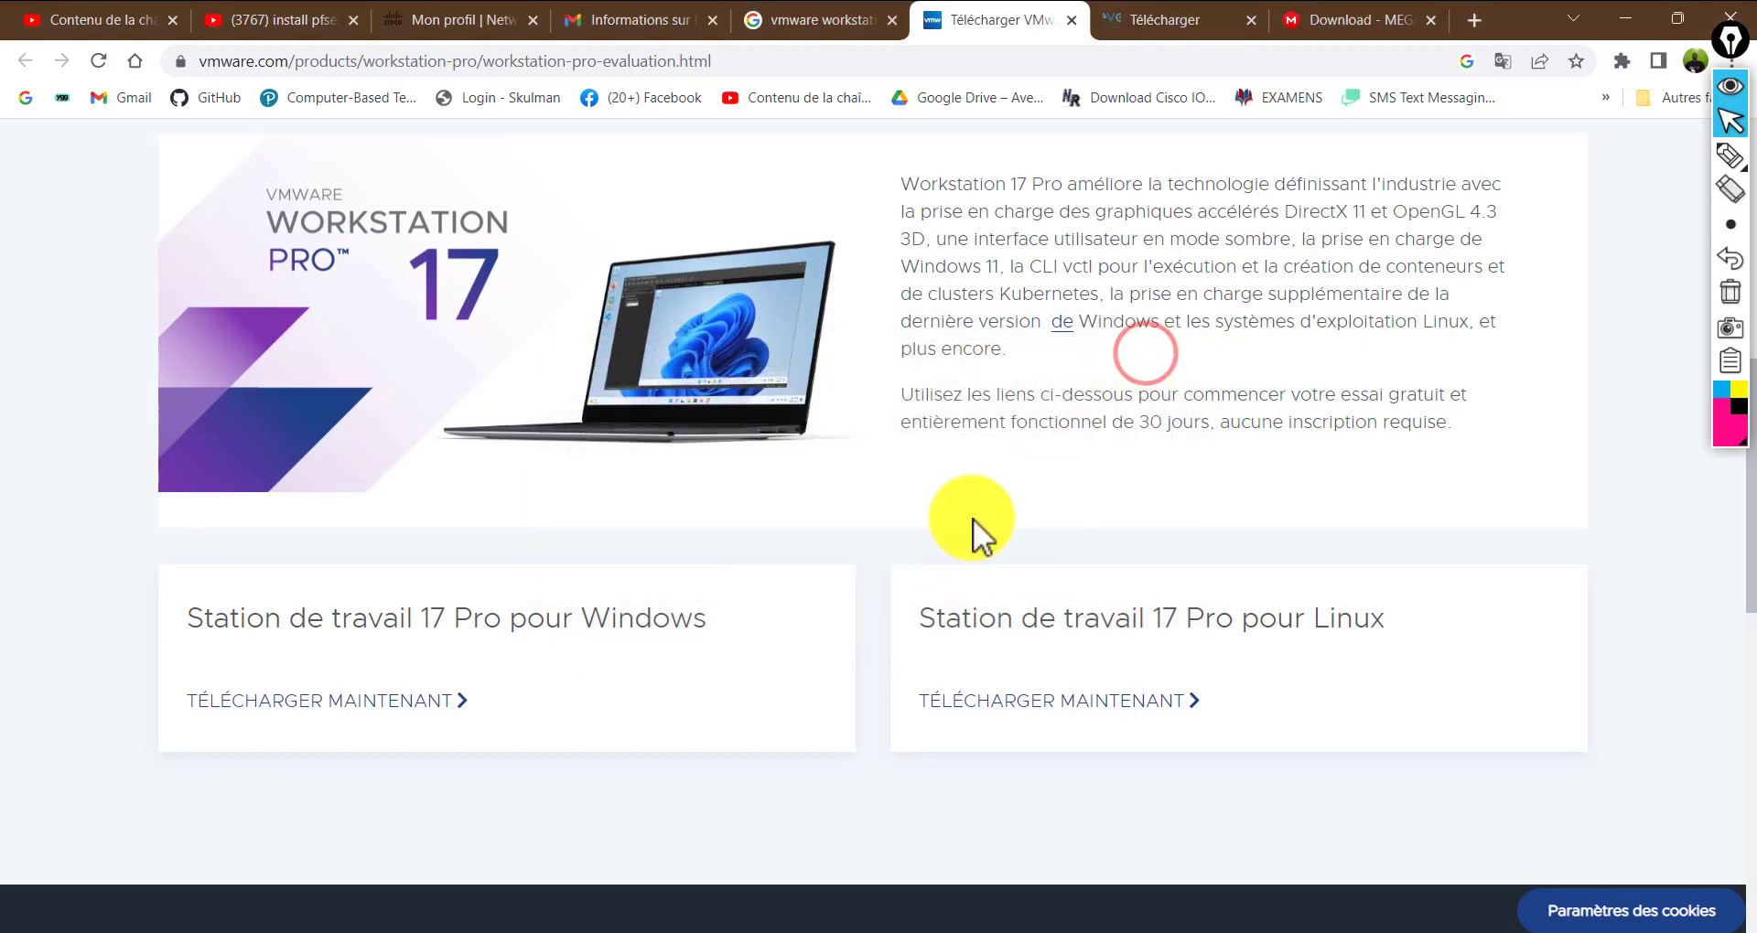
right_click(1029, 307)
click(1028, 177)
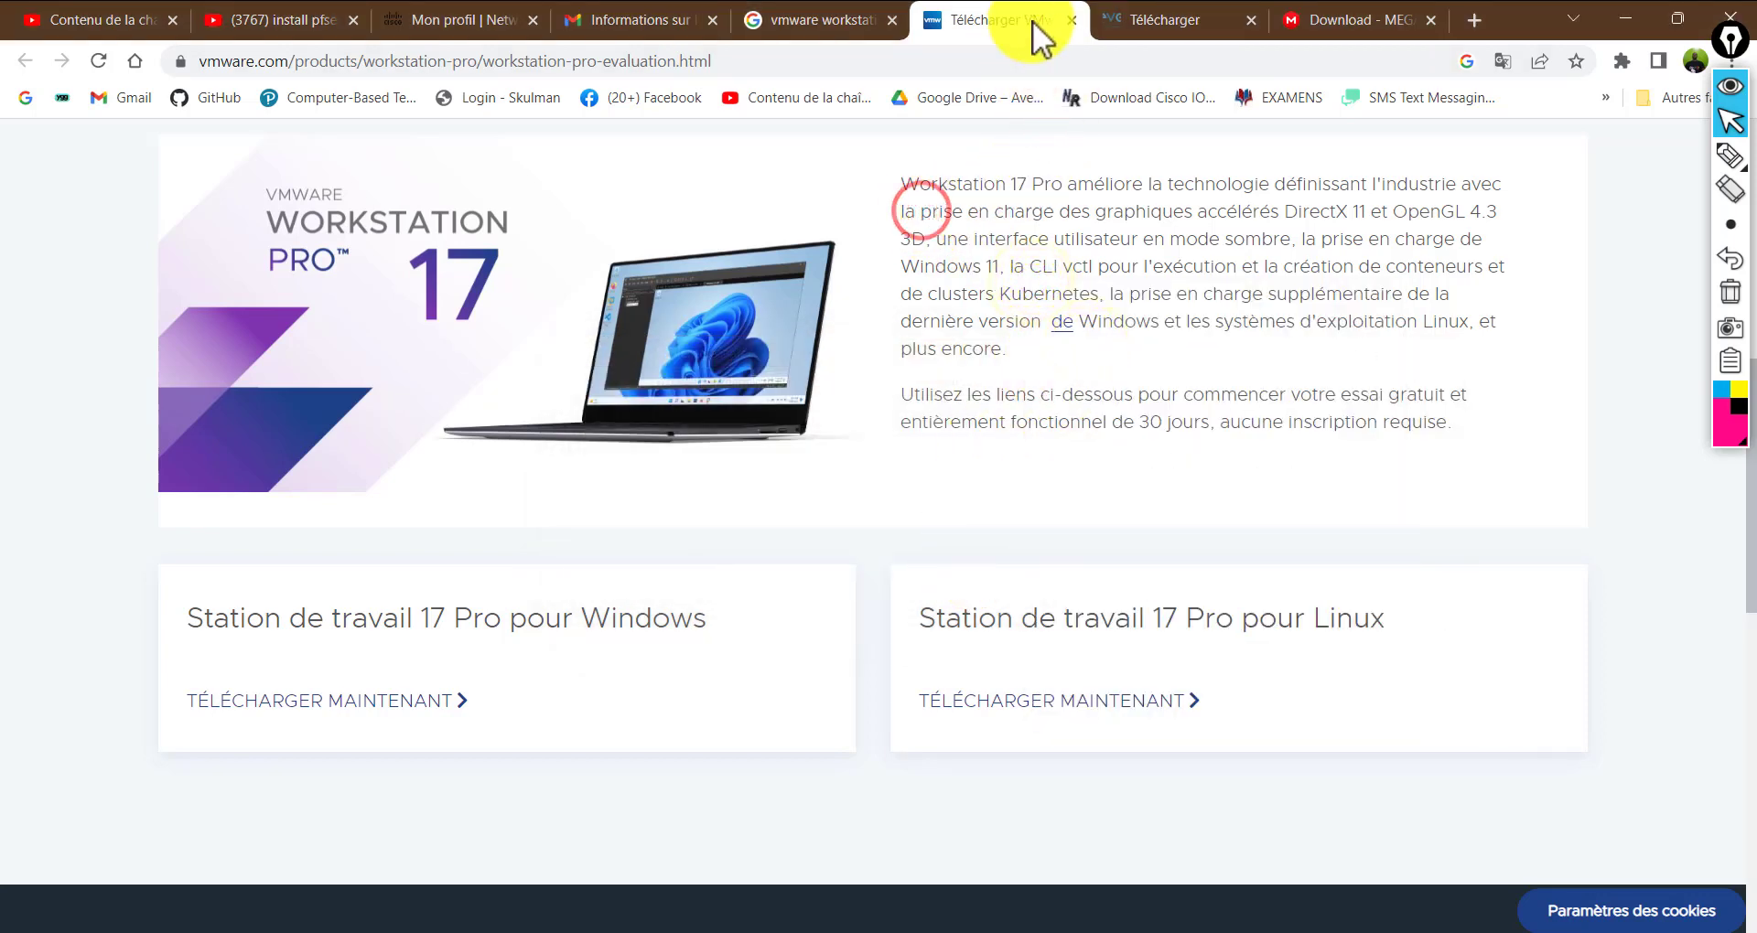
Go through the EVE-NG page to the MEGA page and start a normal download of EVE-COM-5.0.1-19.zip
click(1129, 19)
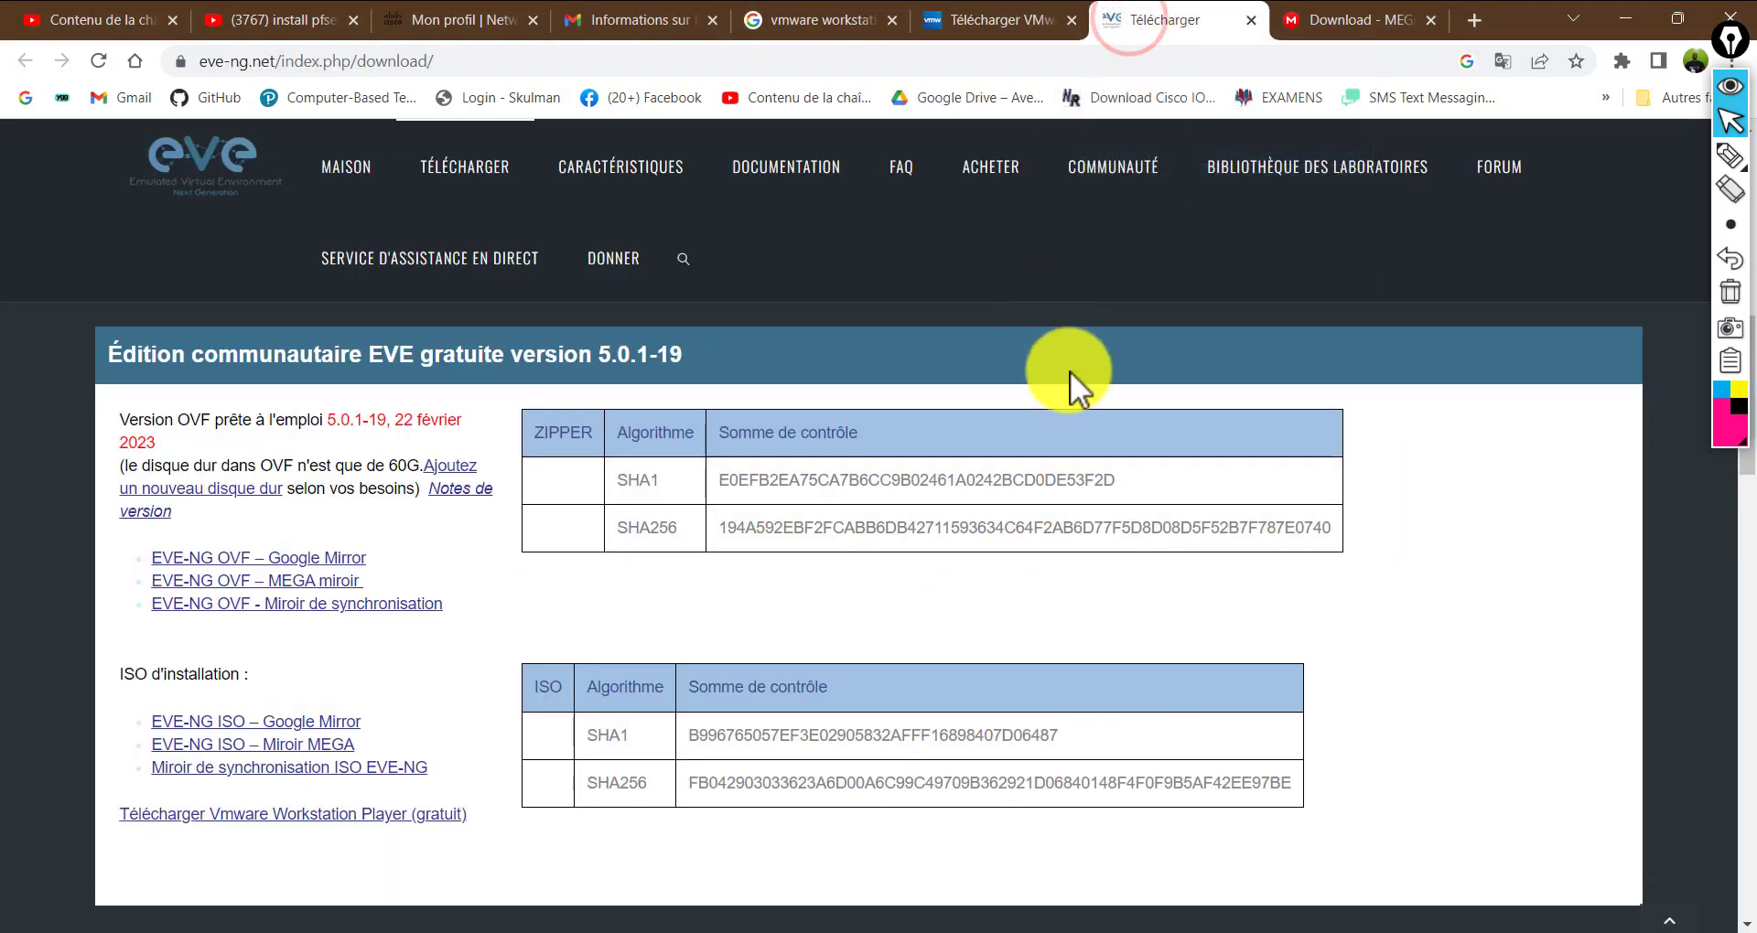
scroll(1069, 370, down, 3)
click(1344, 19)
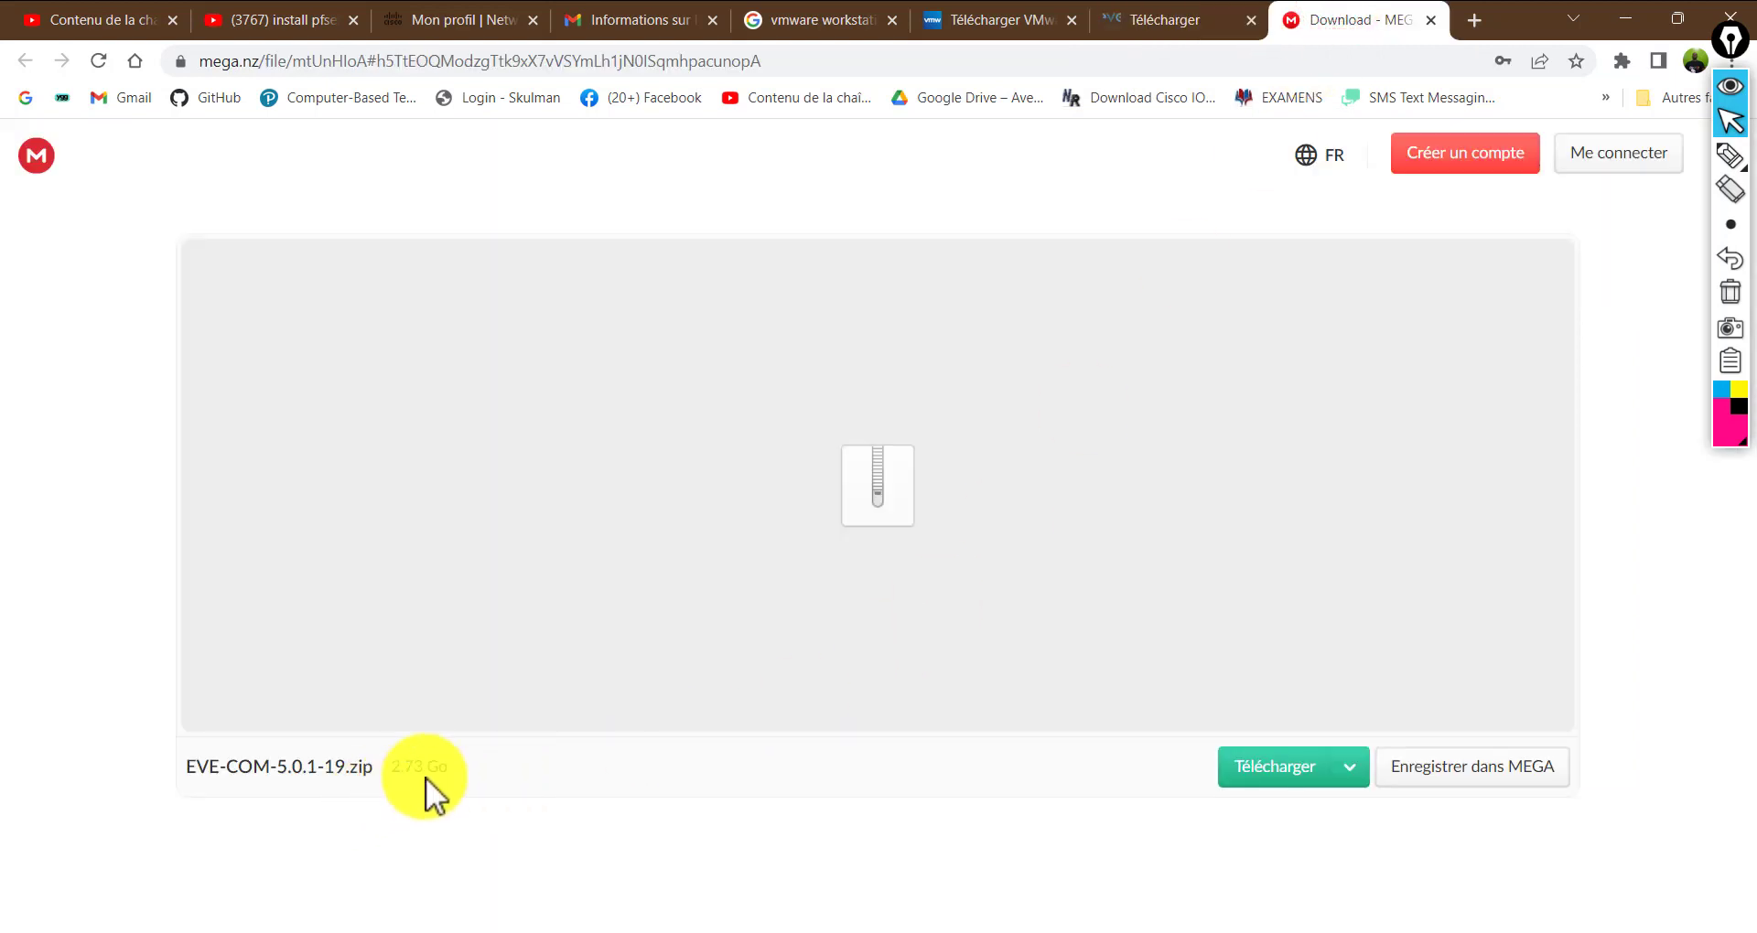
drag(457, 765, 124, 769)
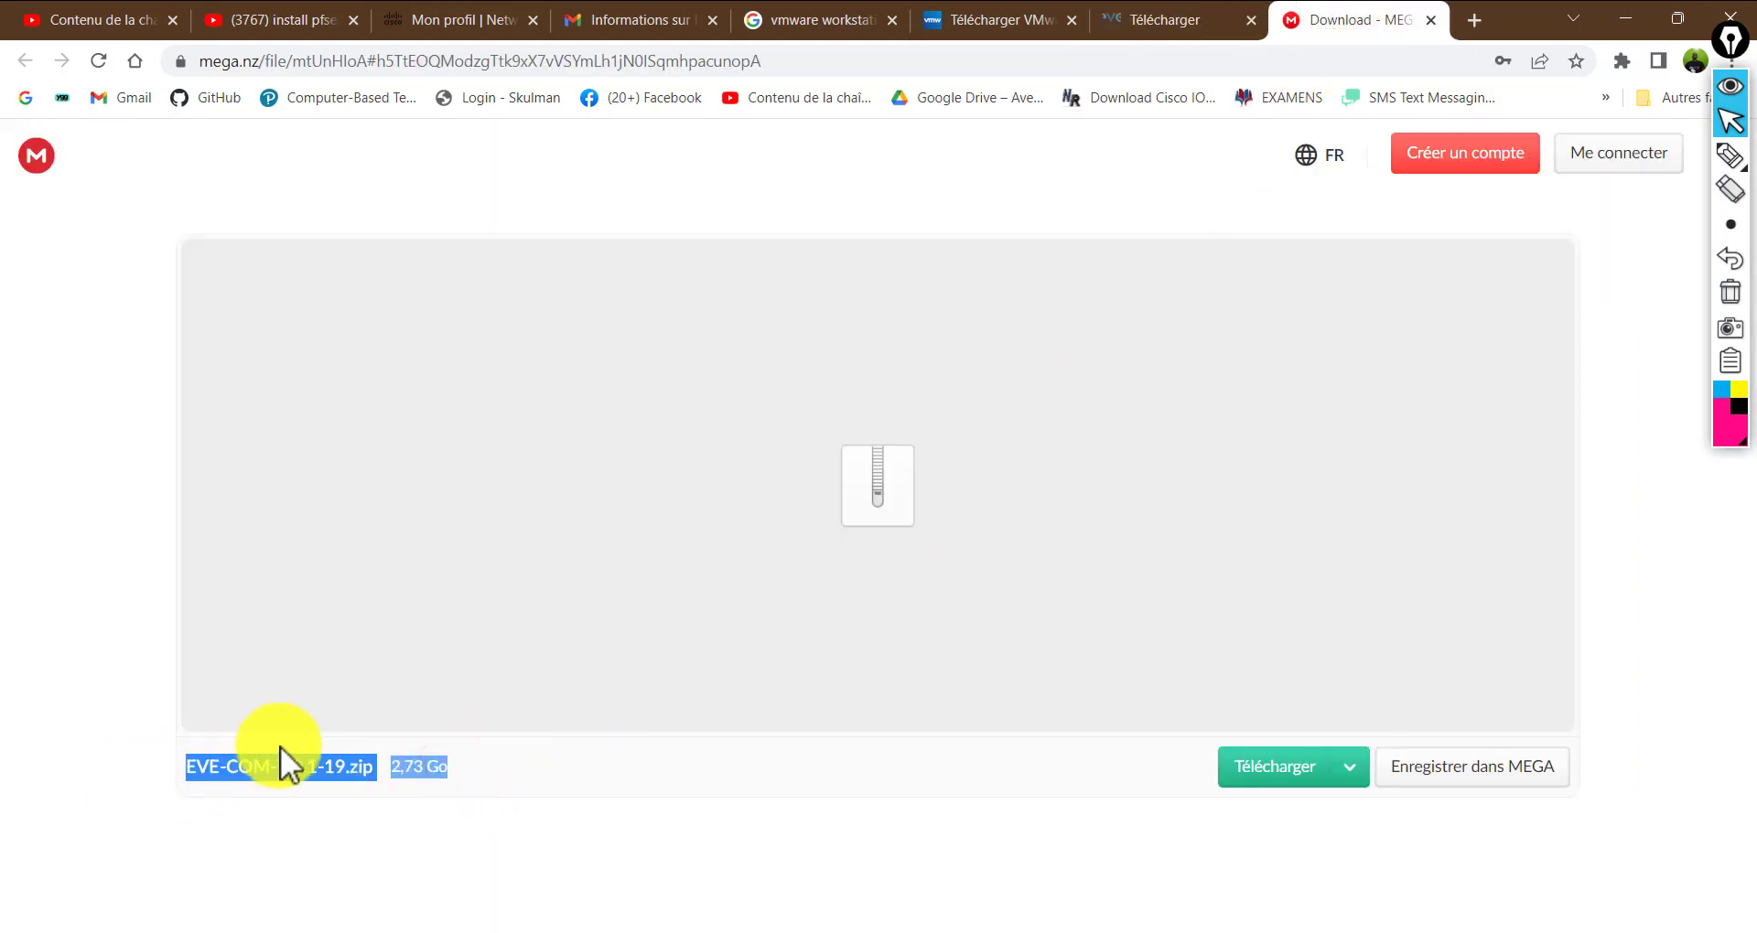
click(480, 770)
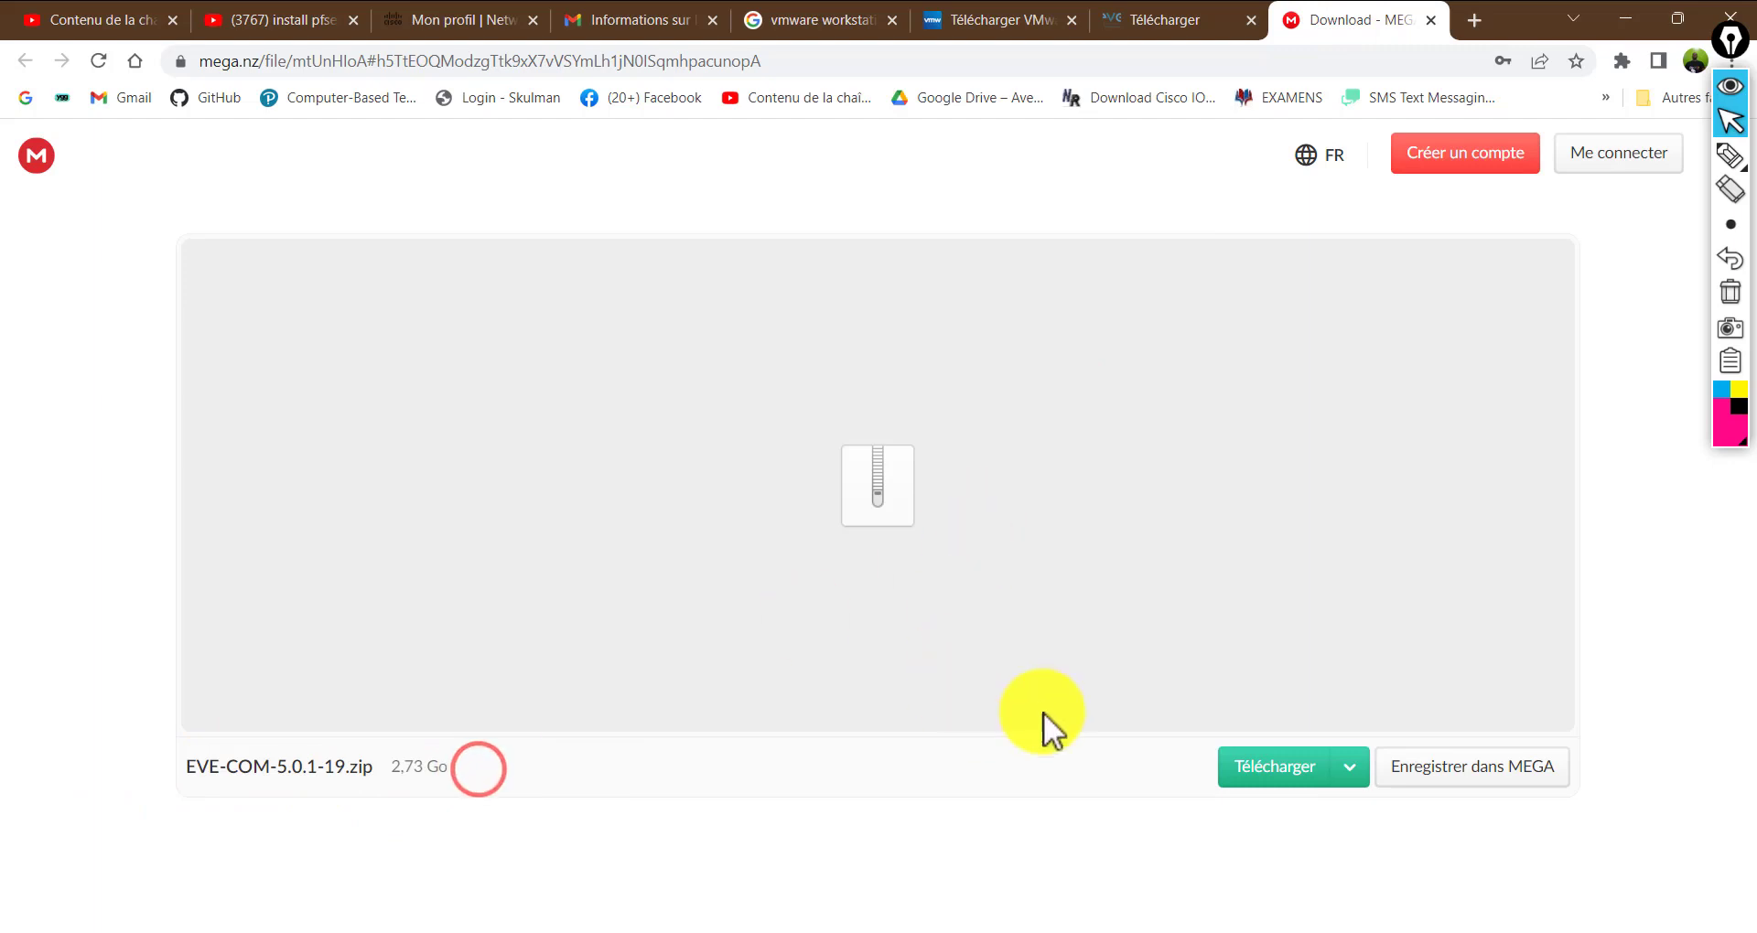
click(1351, 767)
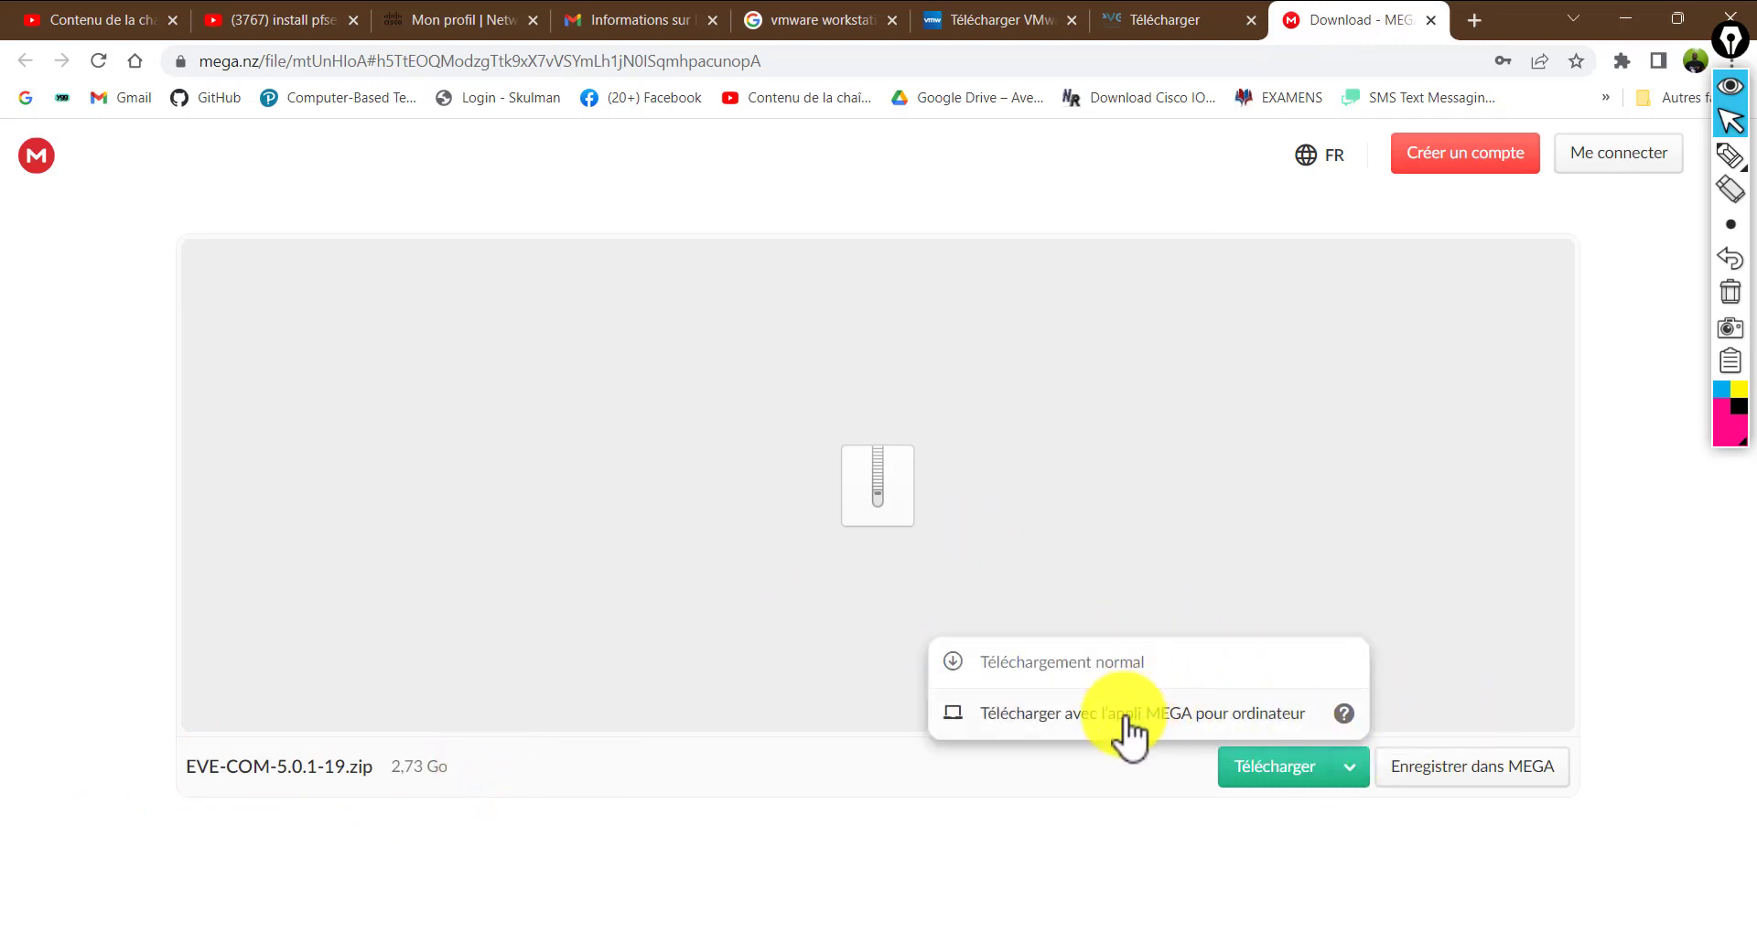
click(1064, 665)
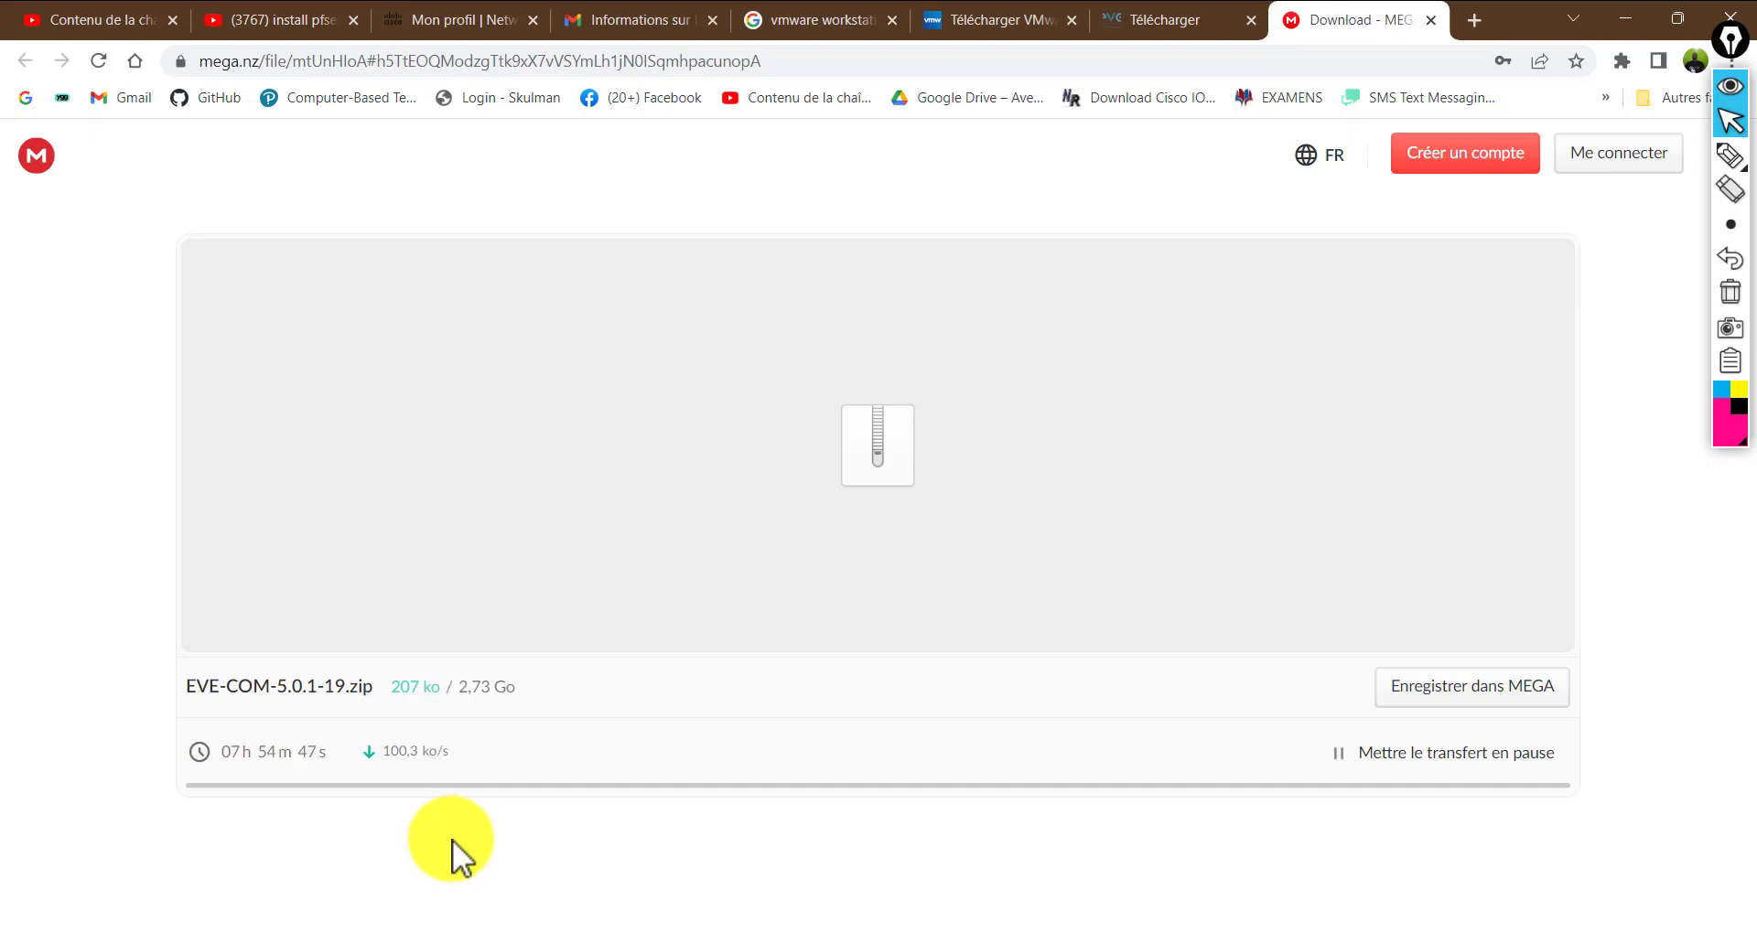
Follow the transfer speed and downloaded amount of EVE-COM-5.0.1-19.zip on the MEGA page
click(460, 761)
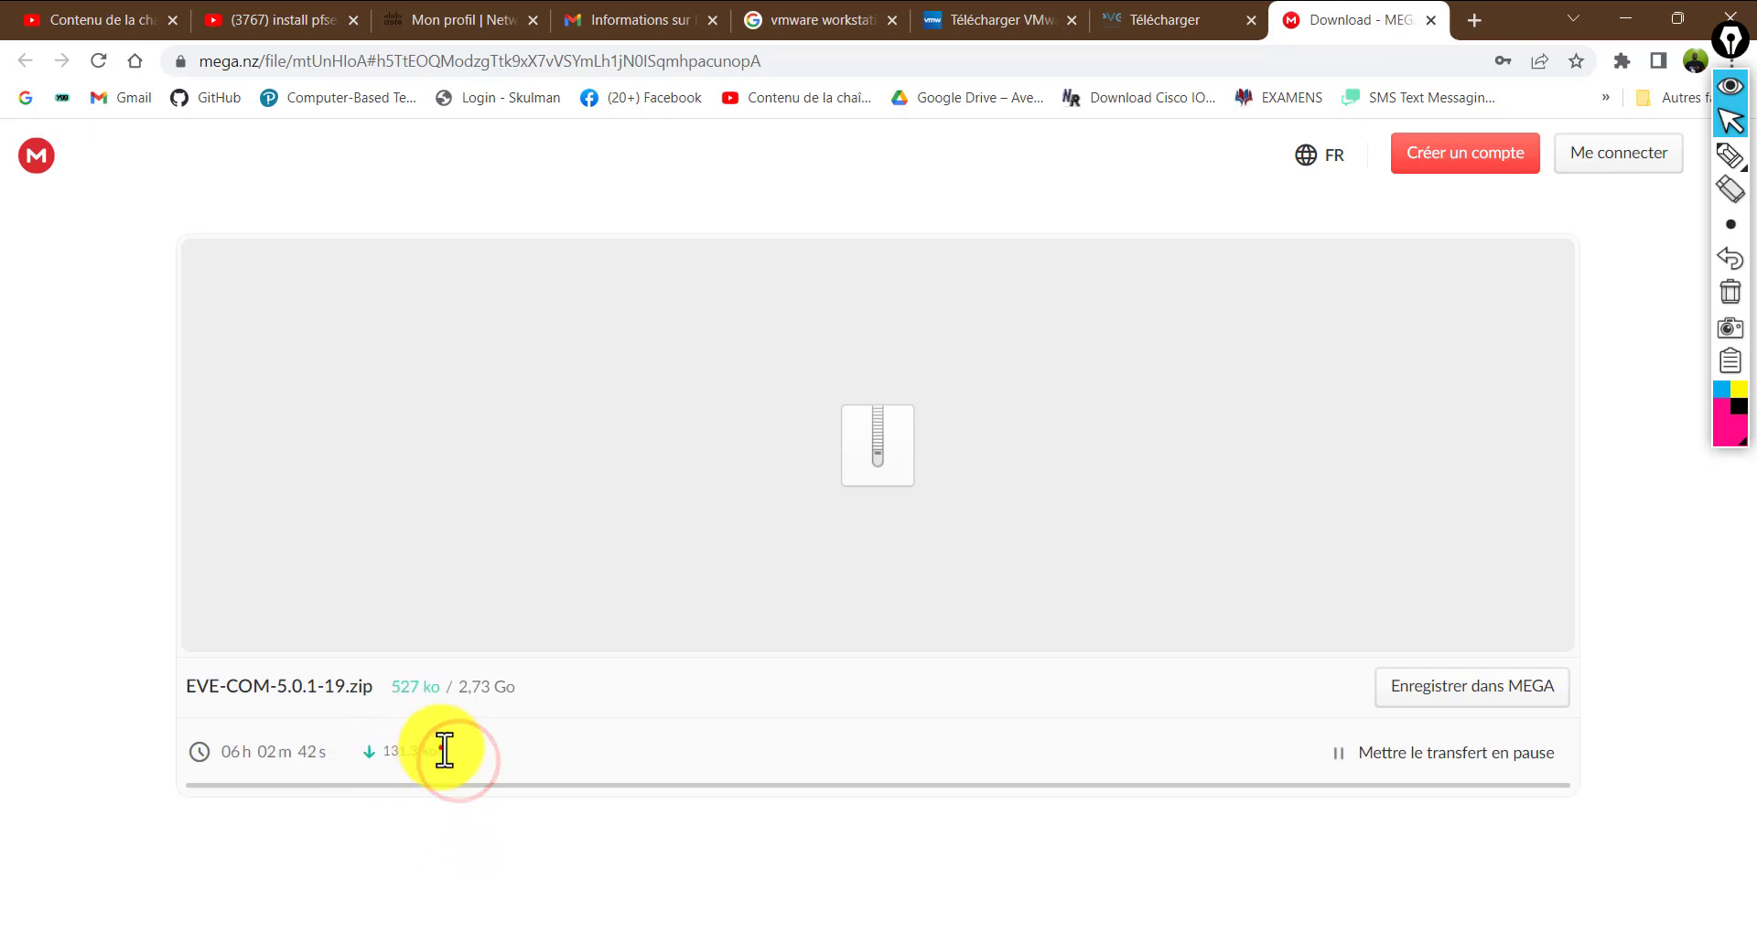
click(430, 748)
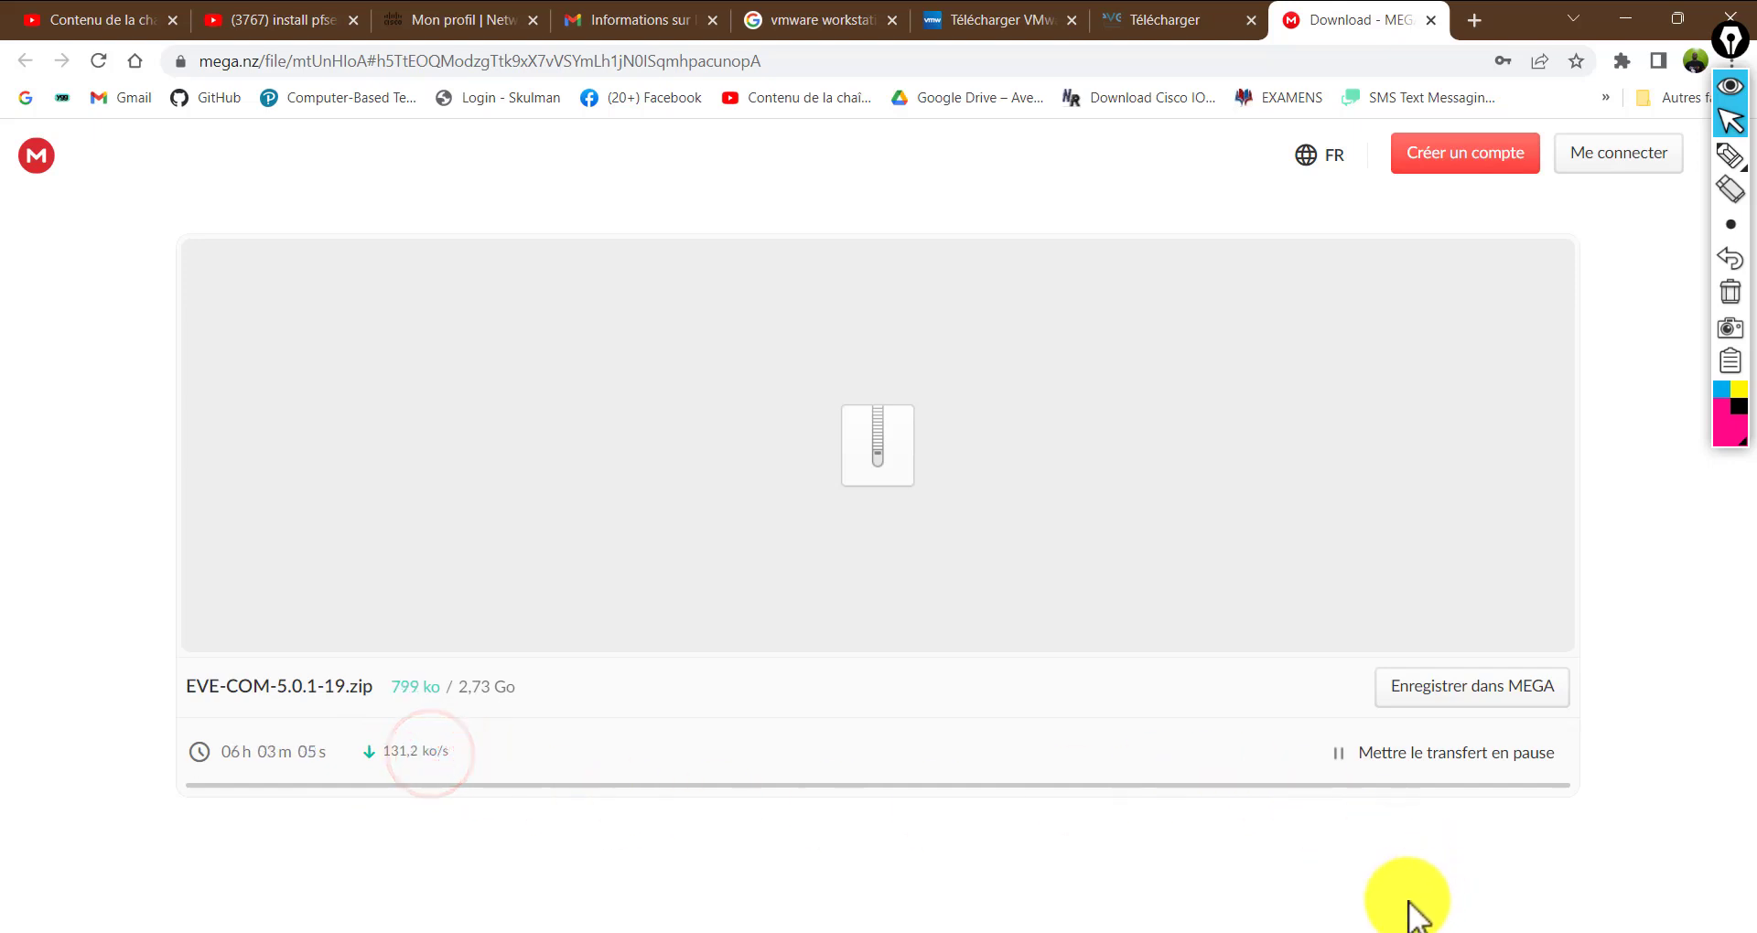
click(405, 693)
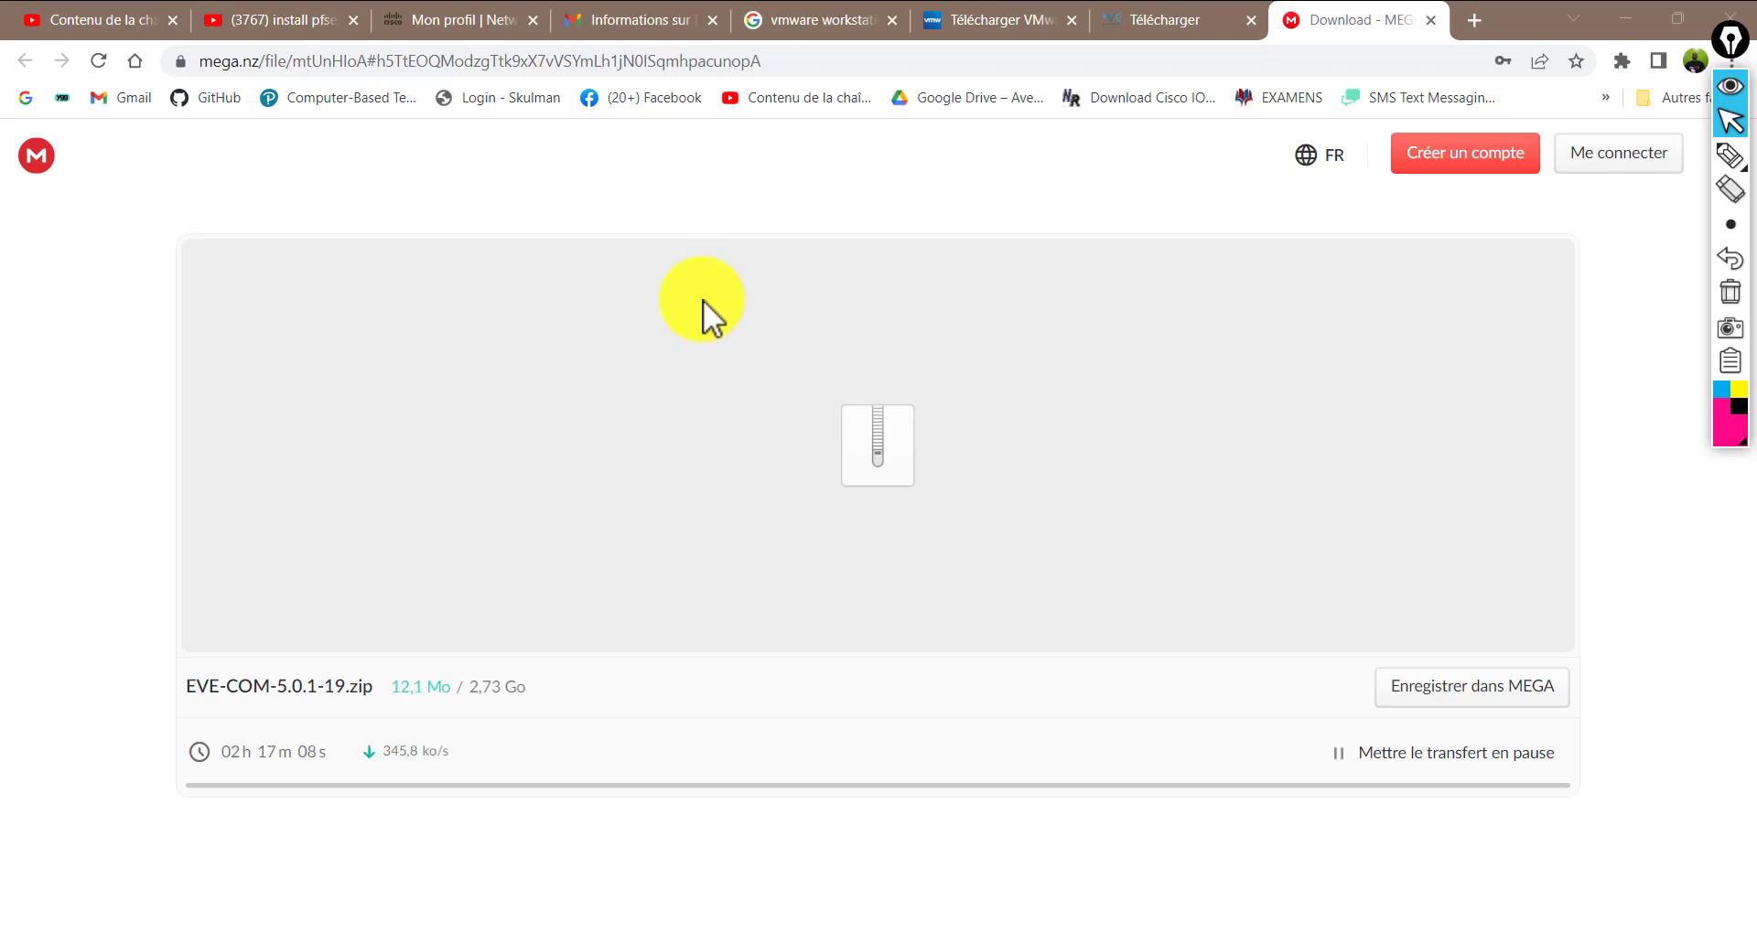
click(702, 299)
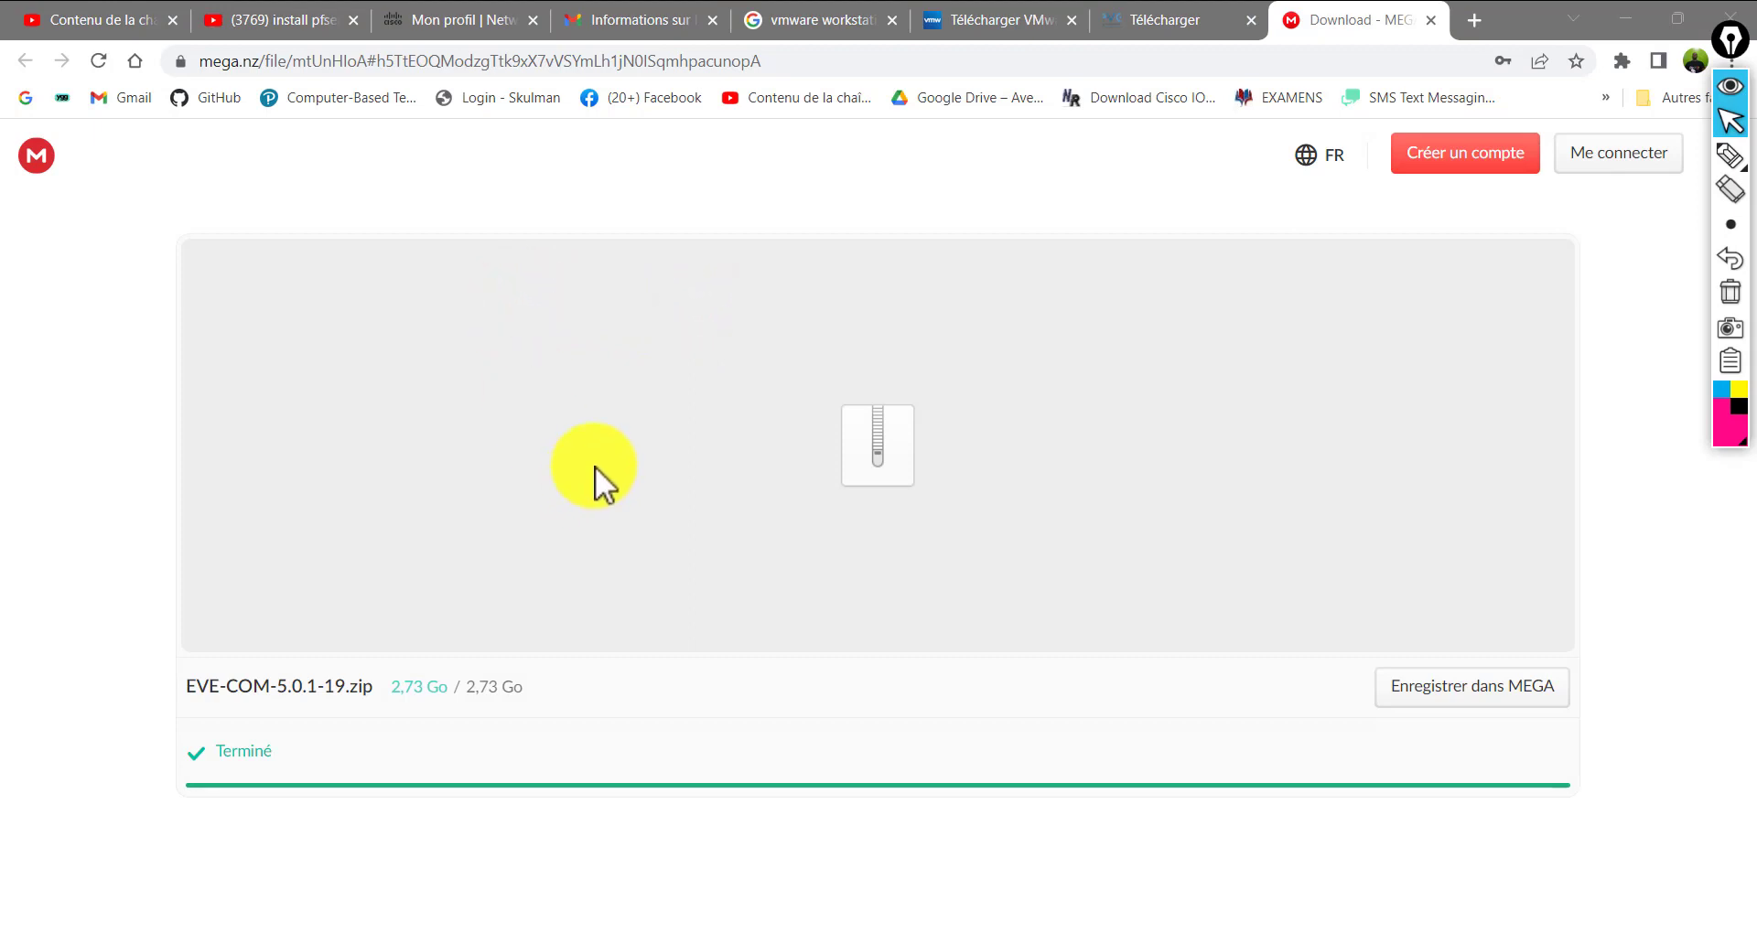
Point out the downloaded archive's name and size on the MEGA page, and clear the text selection
drag(536, 694, 159, 686)
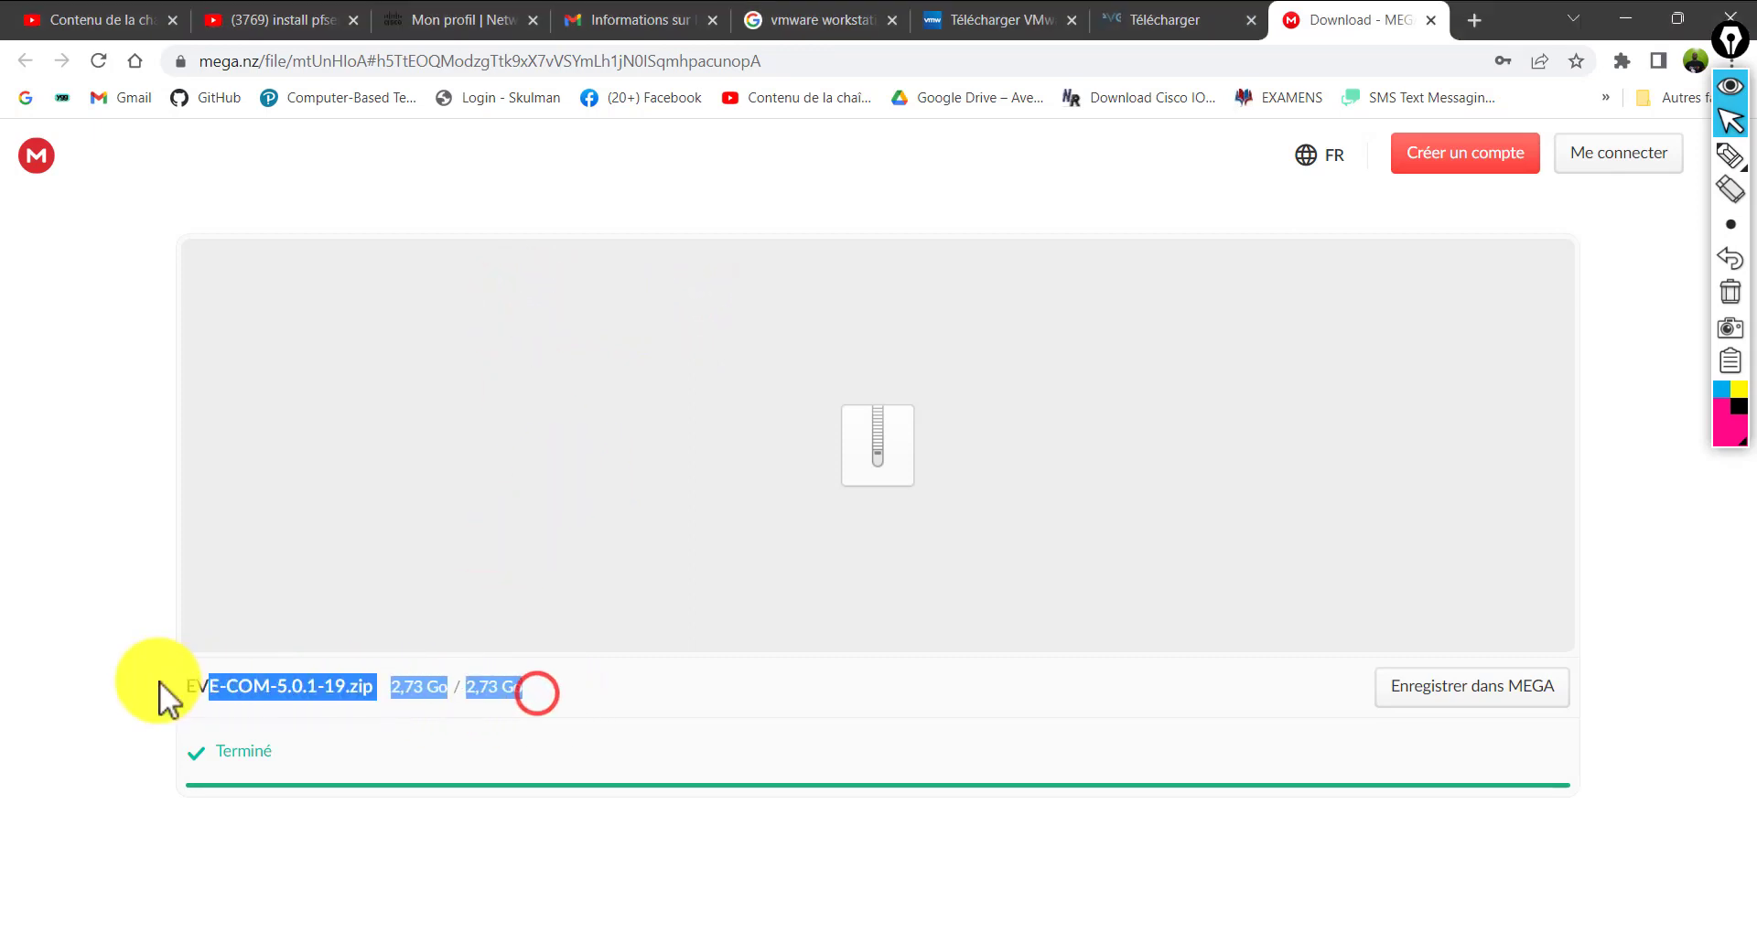
click(362, 663)
drag(560, 688, 2, 688)
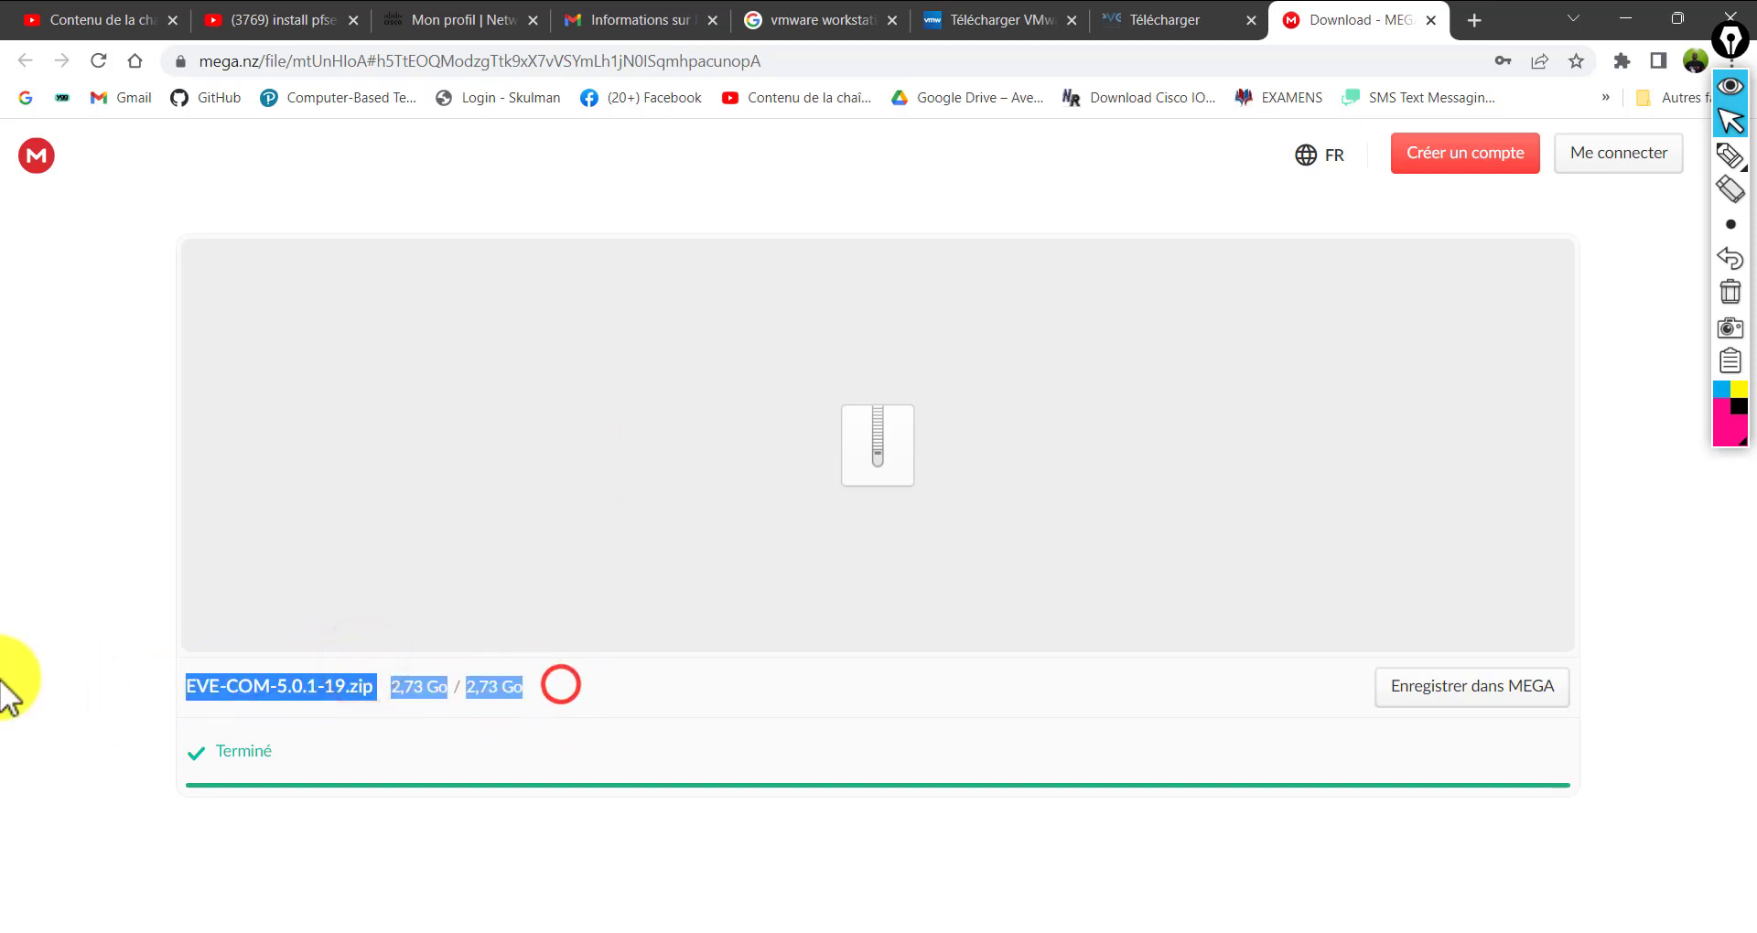
right_click(543, 707)
click(362, 655)
drag(557, 683, 186, 694)
click(506, 704)
drag(661, 678, 144, 666)
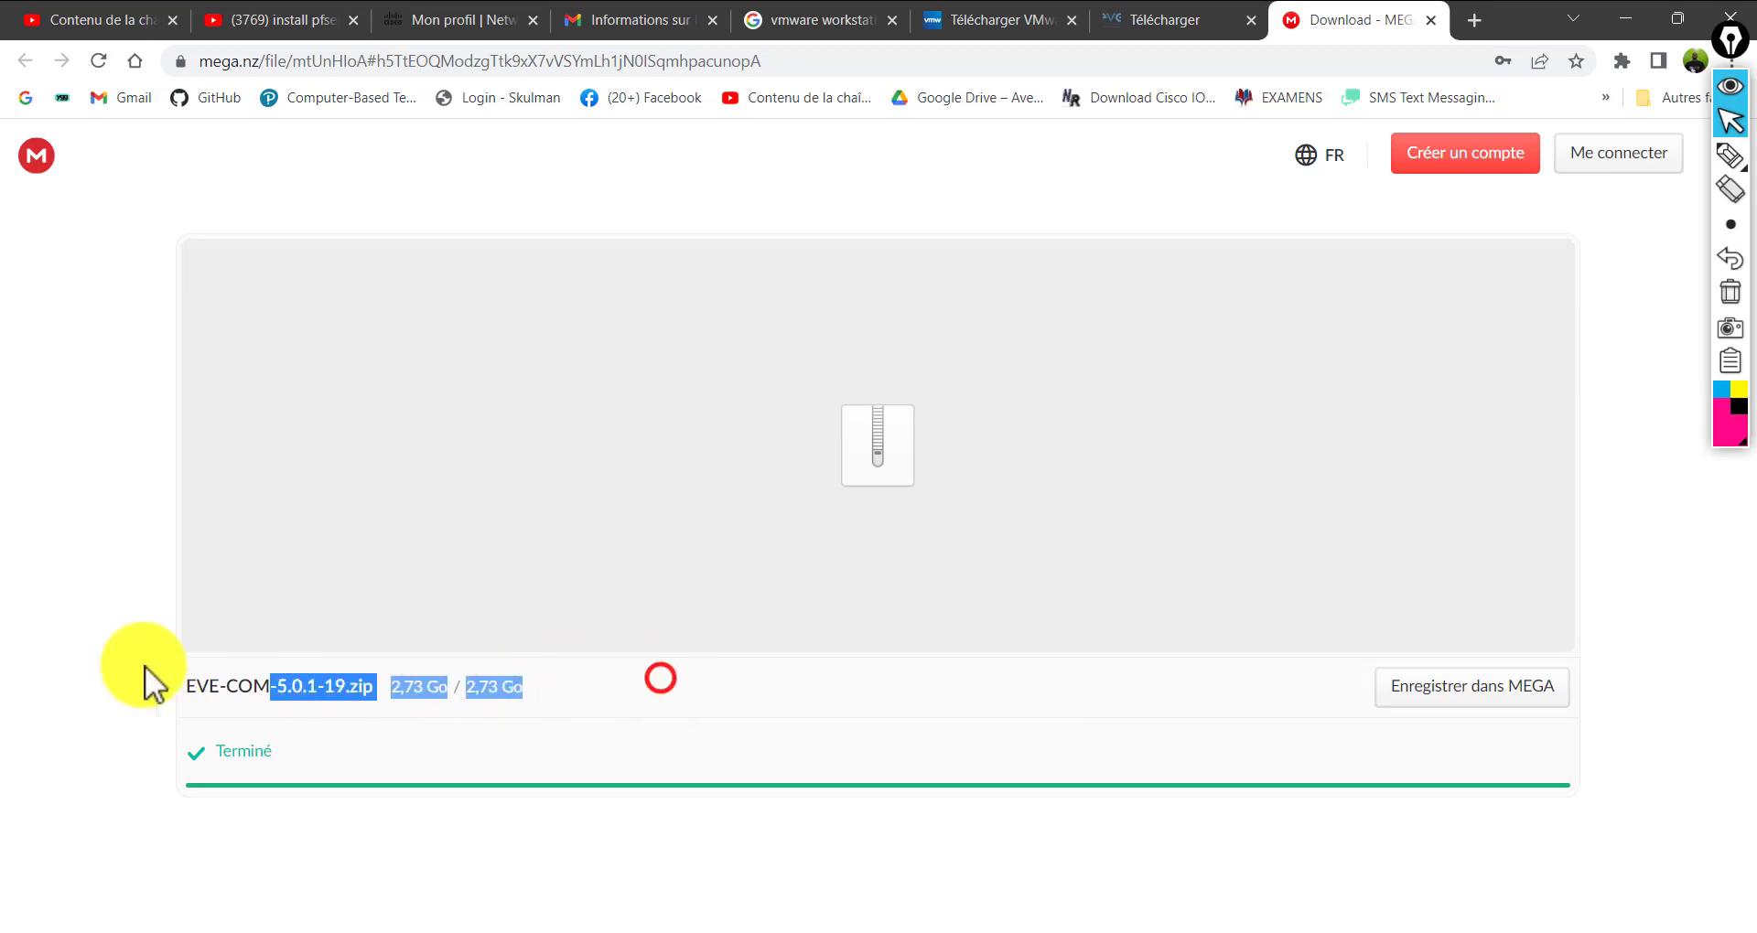
click(871, 707)
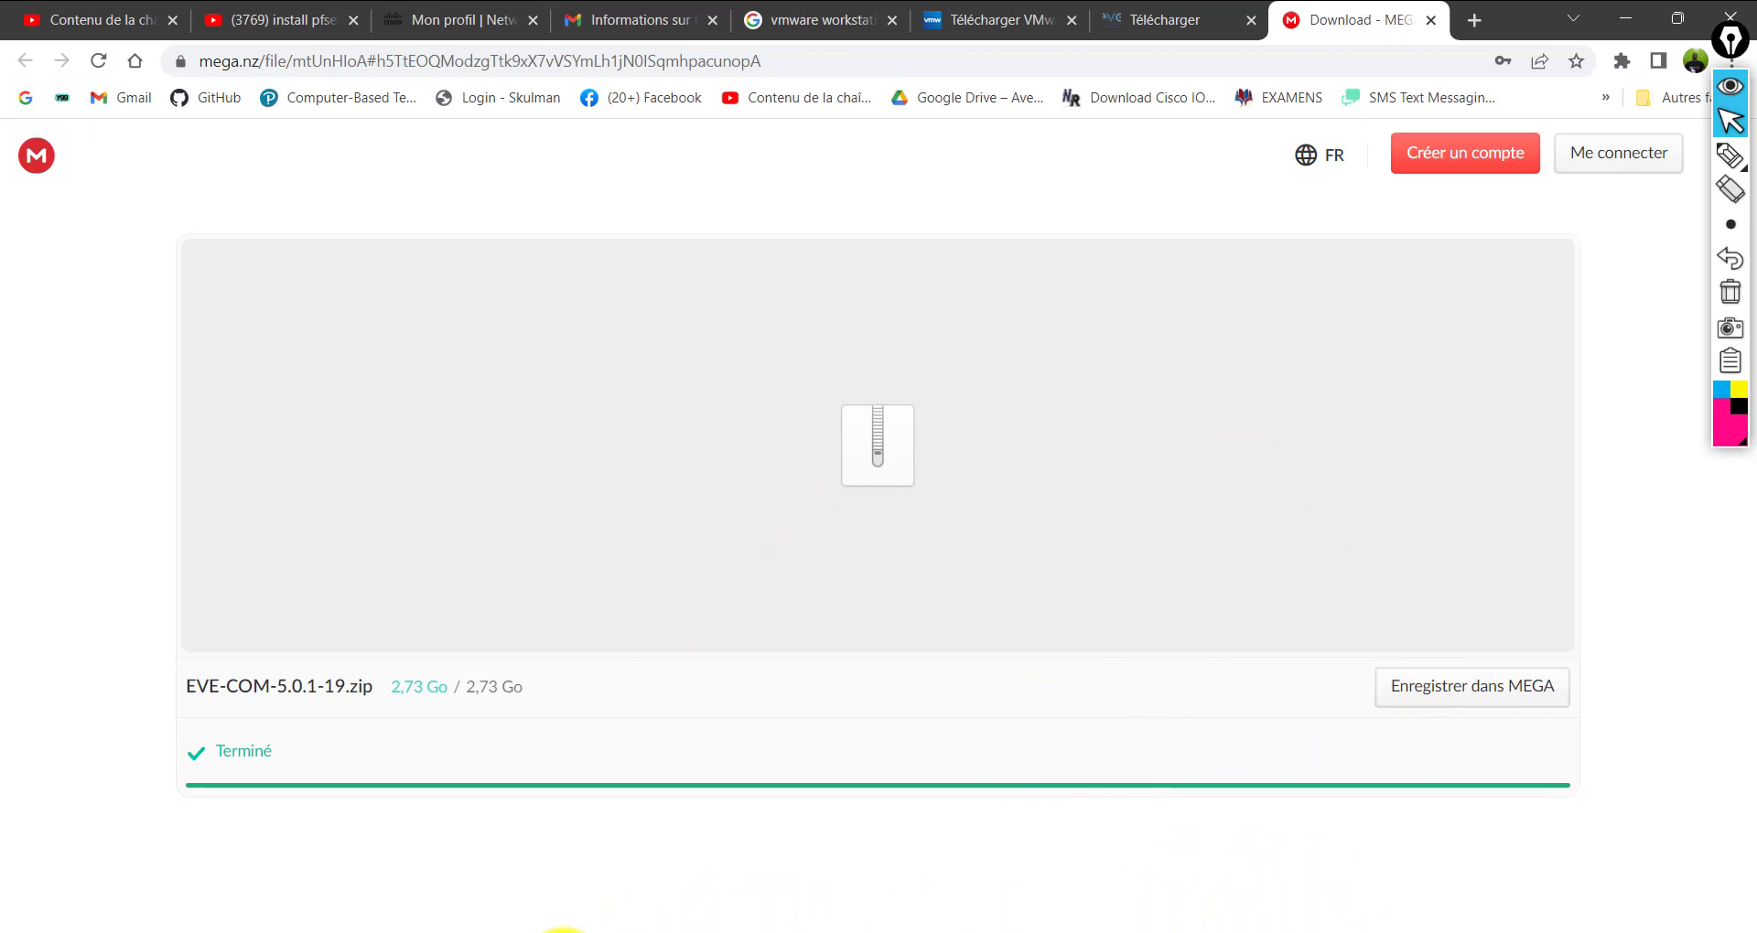
Switch to the Downloads folder in File Explorer and copy EVE-COM-5.0.1-19.zip
click(563, 930)
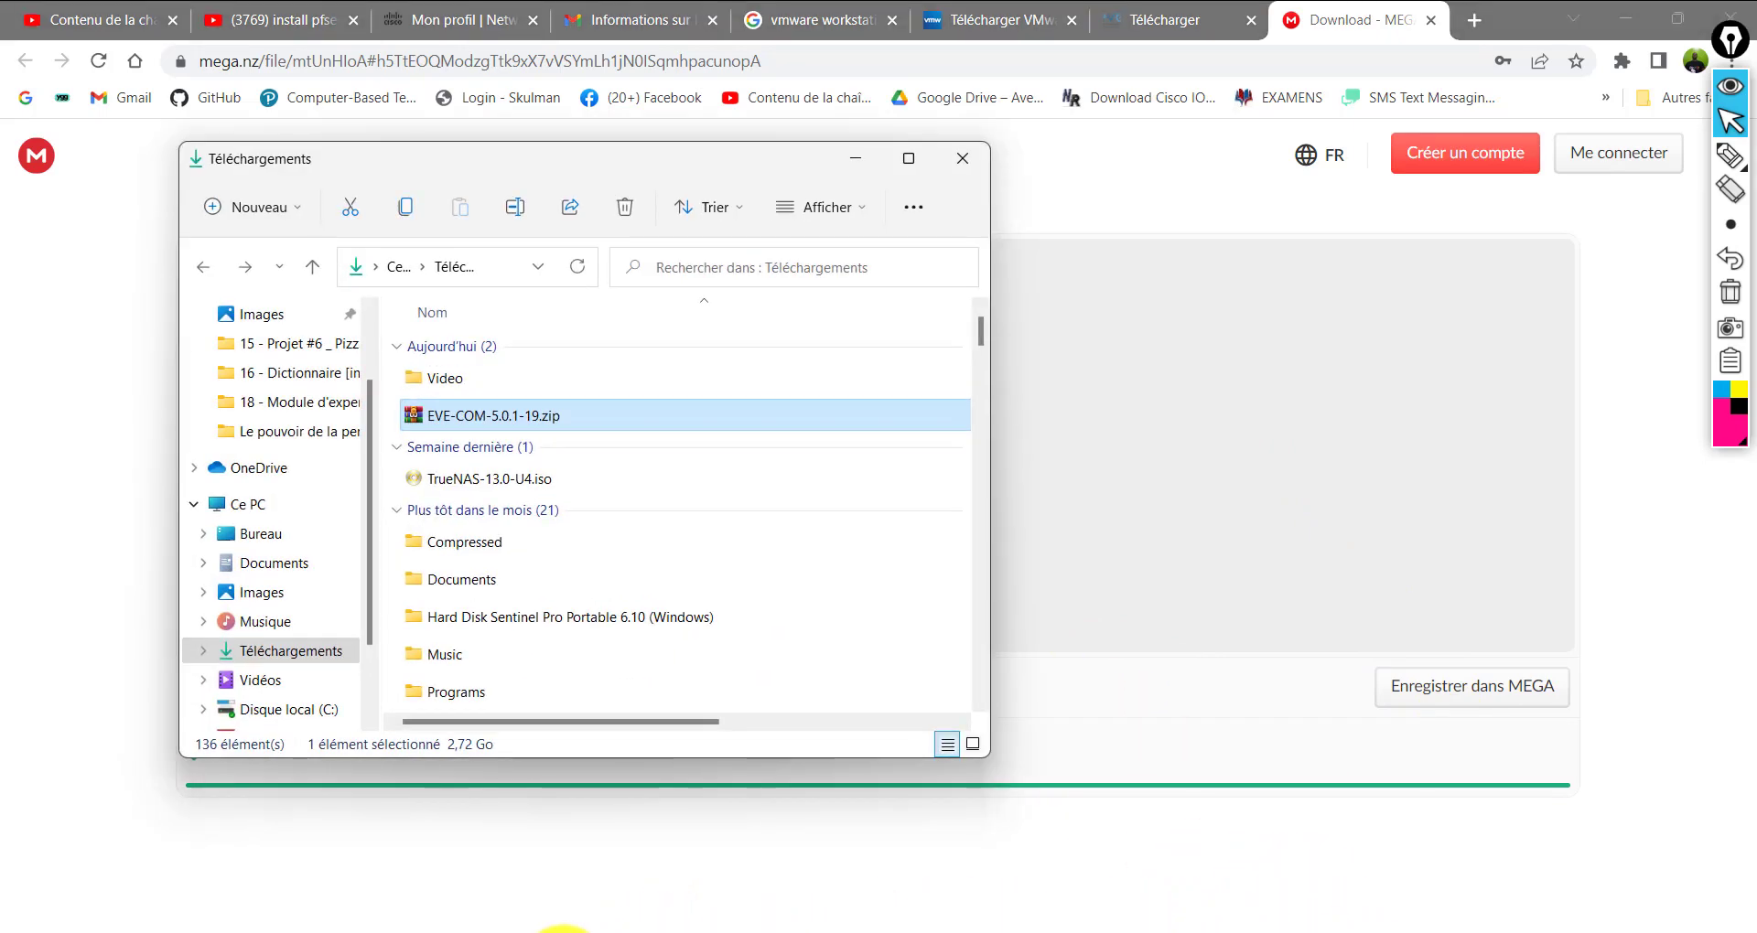
click(462, 377)
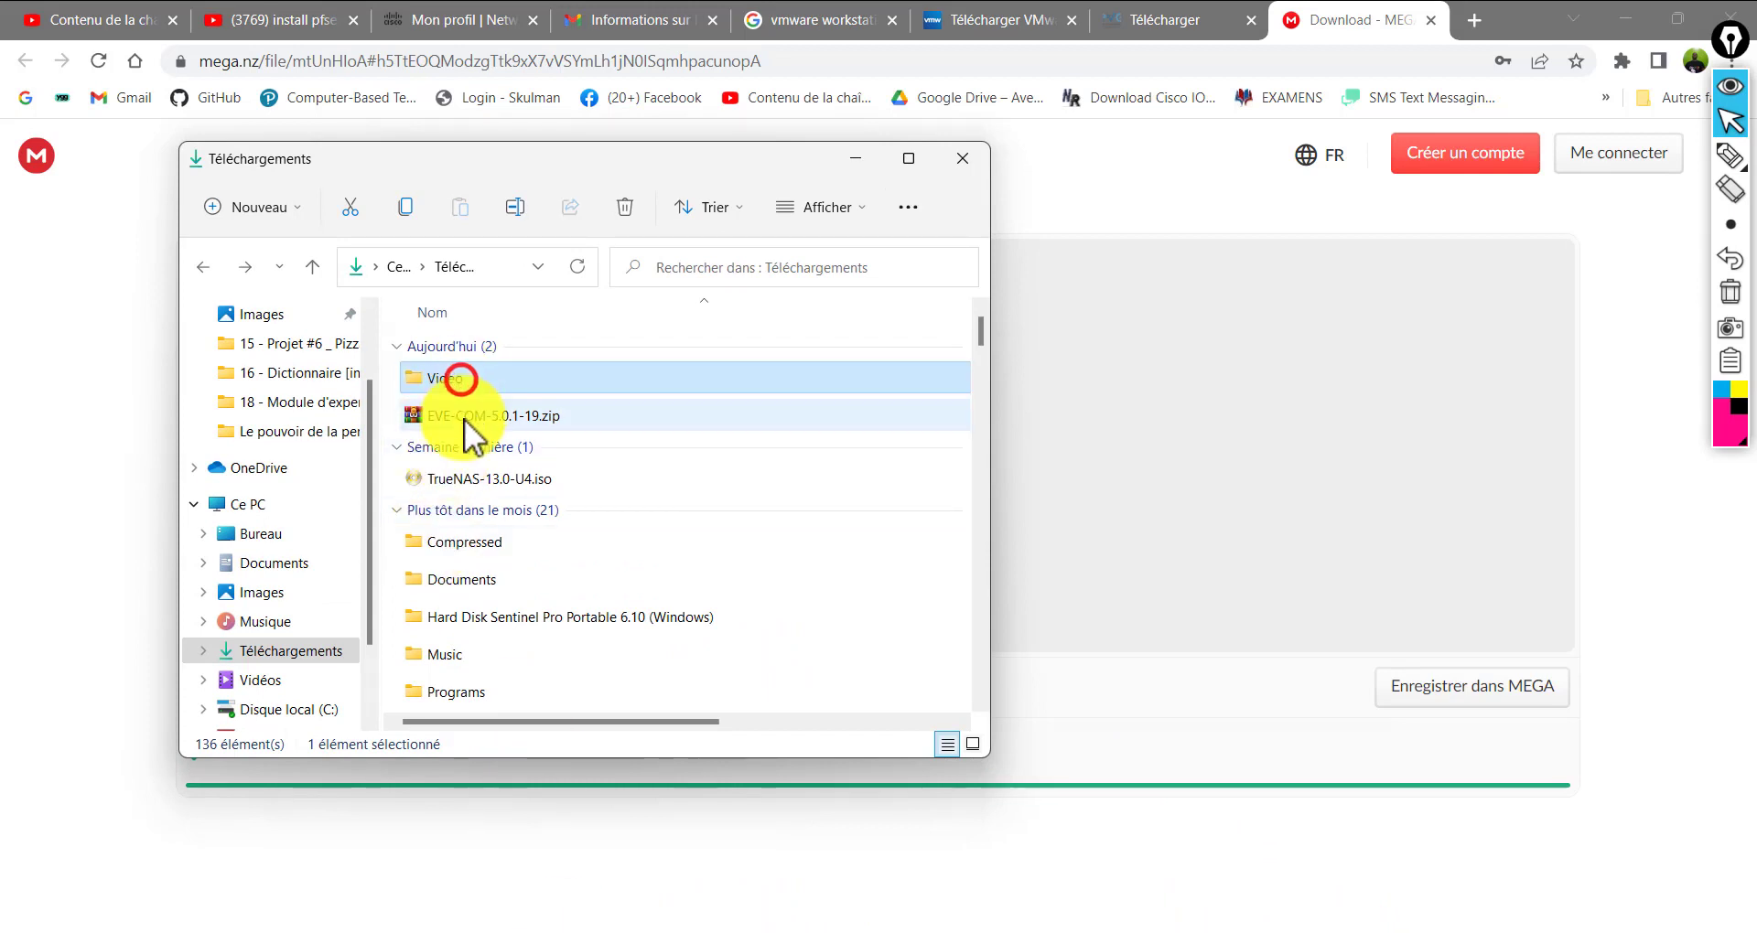
click(464, 419)
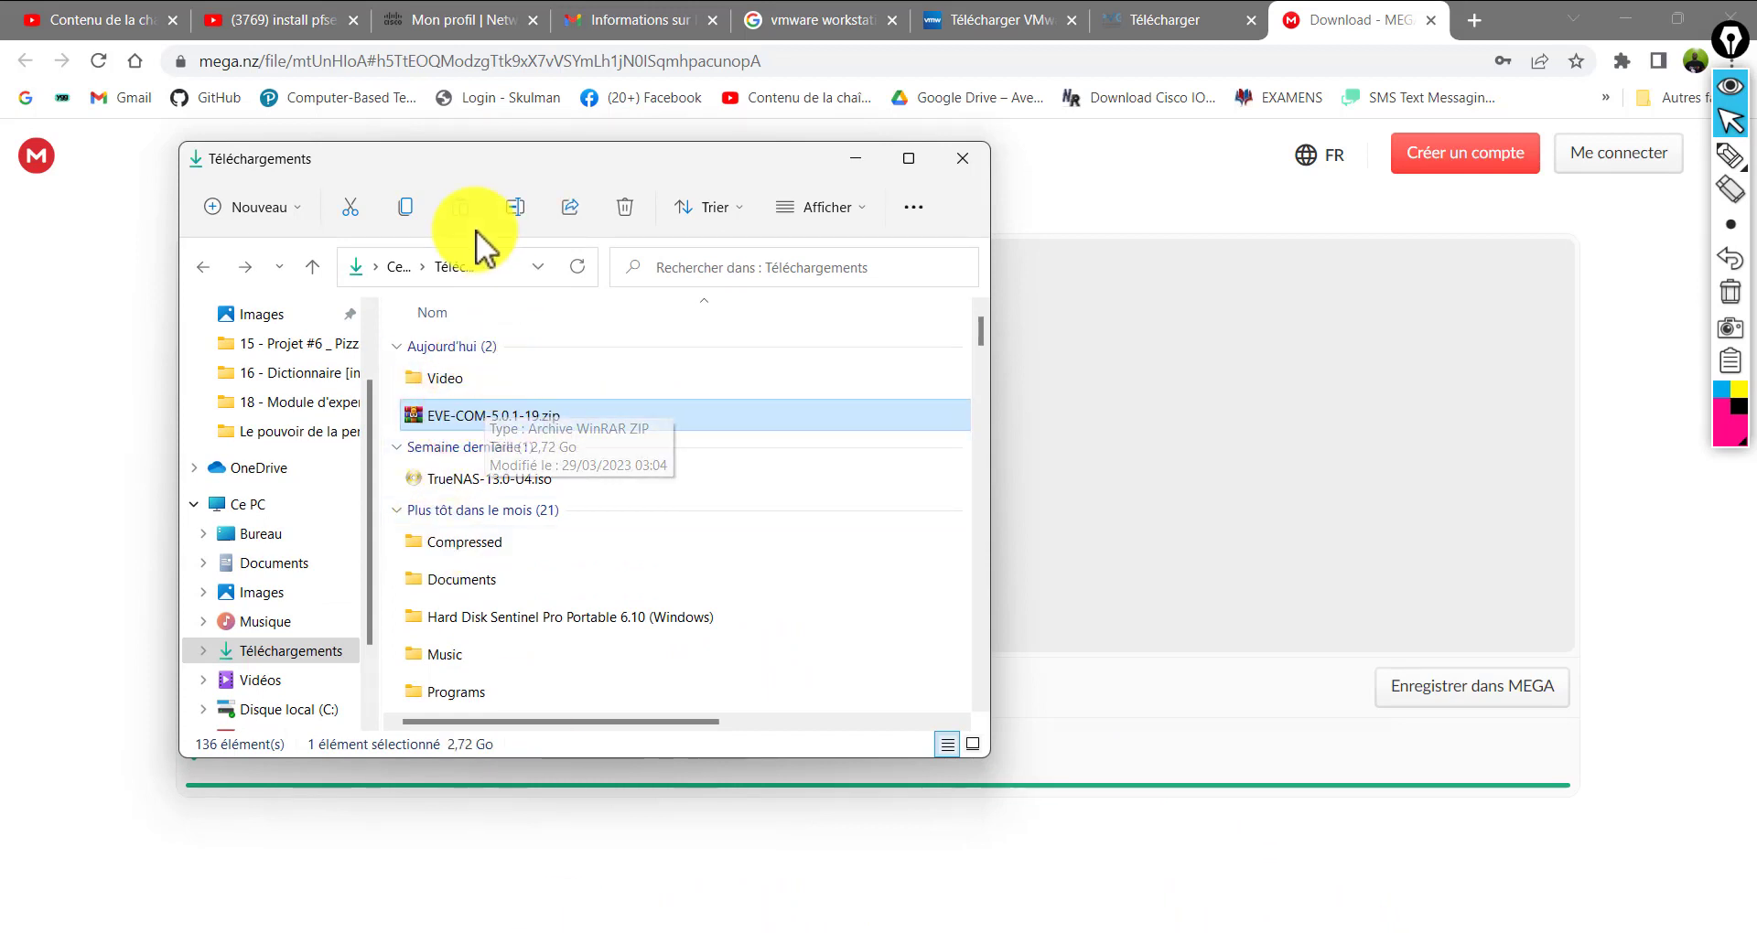
click(404, 206)
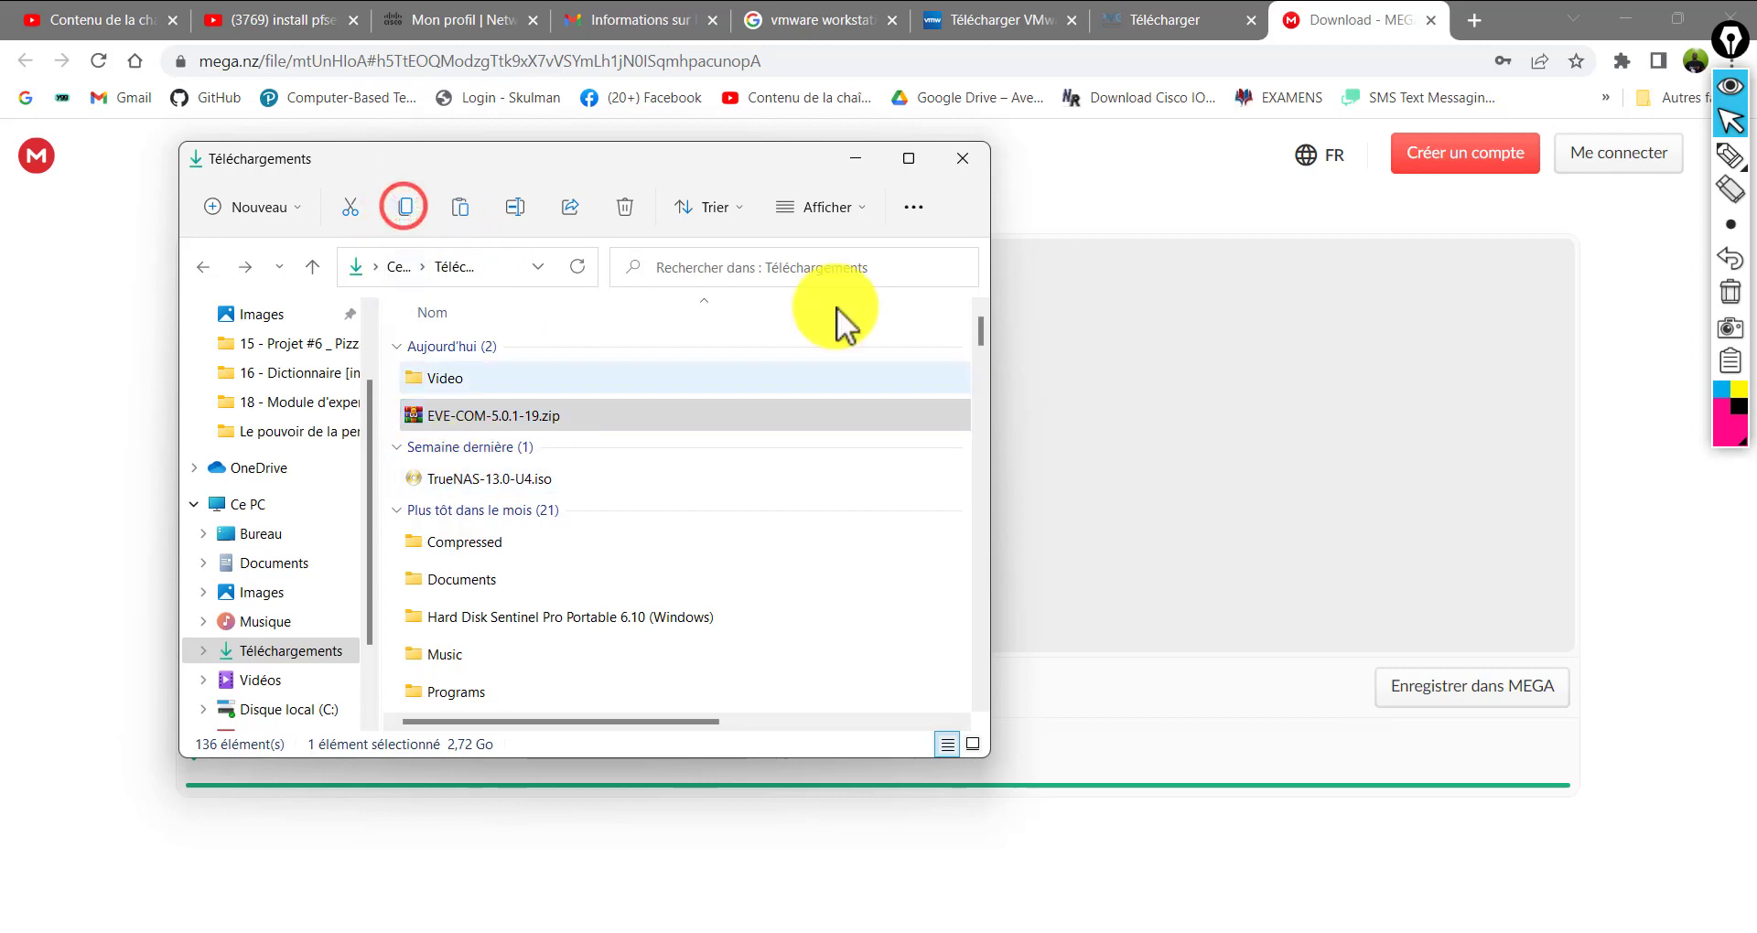
Minimize the Downloads and browser windows, and close the WinRAR trial notice and archive window to reveal the desktop
click(851, 156)
click(1607, 16)
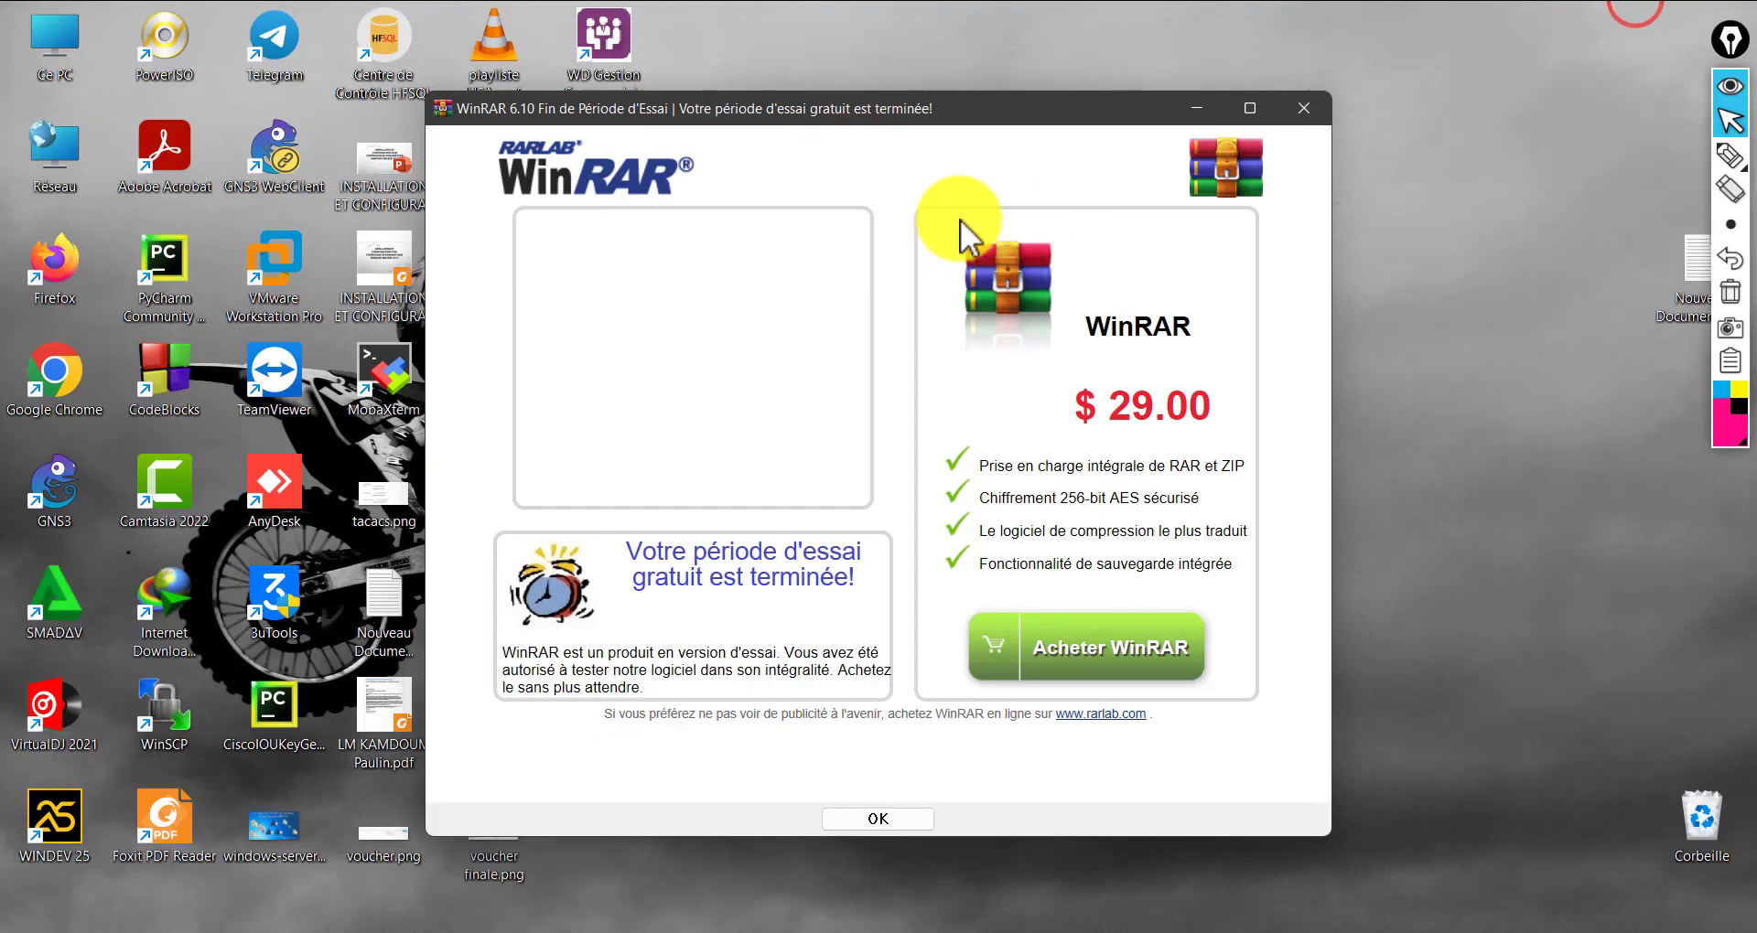
click(1285, 105)
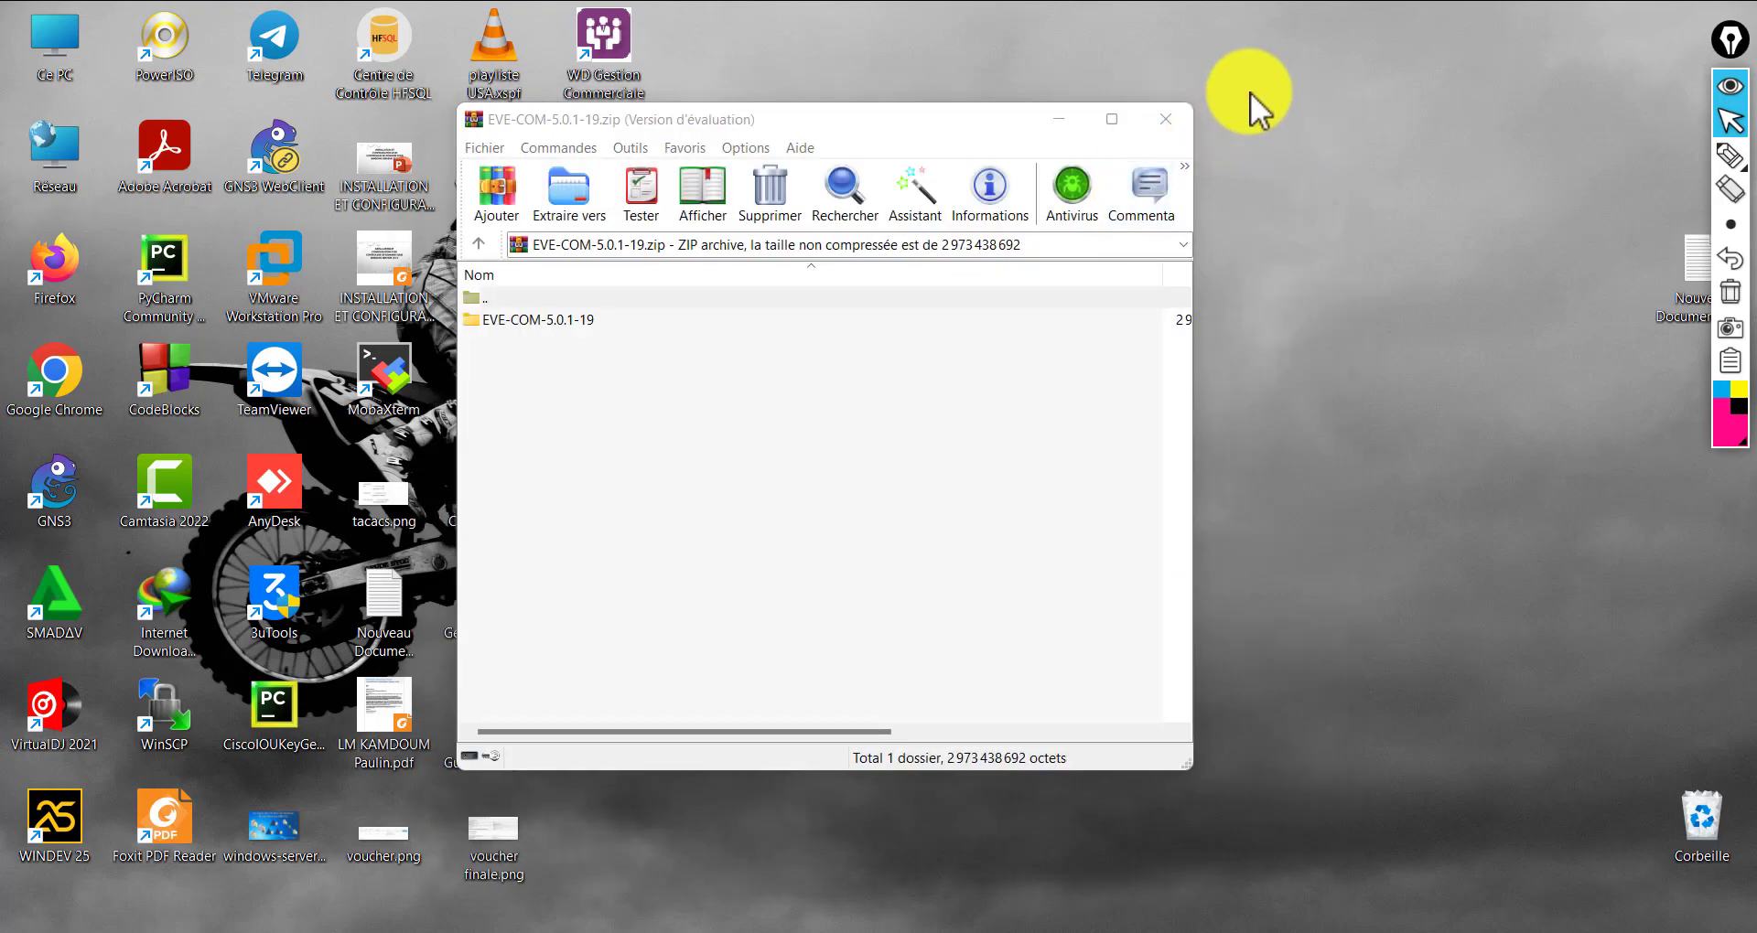
click(1175, 121)
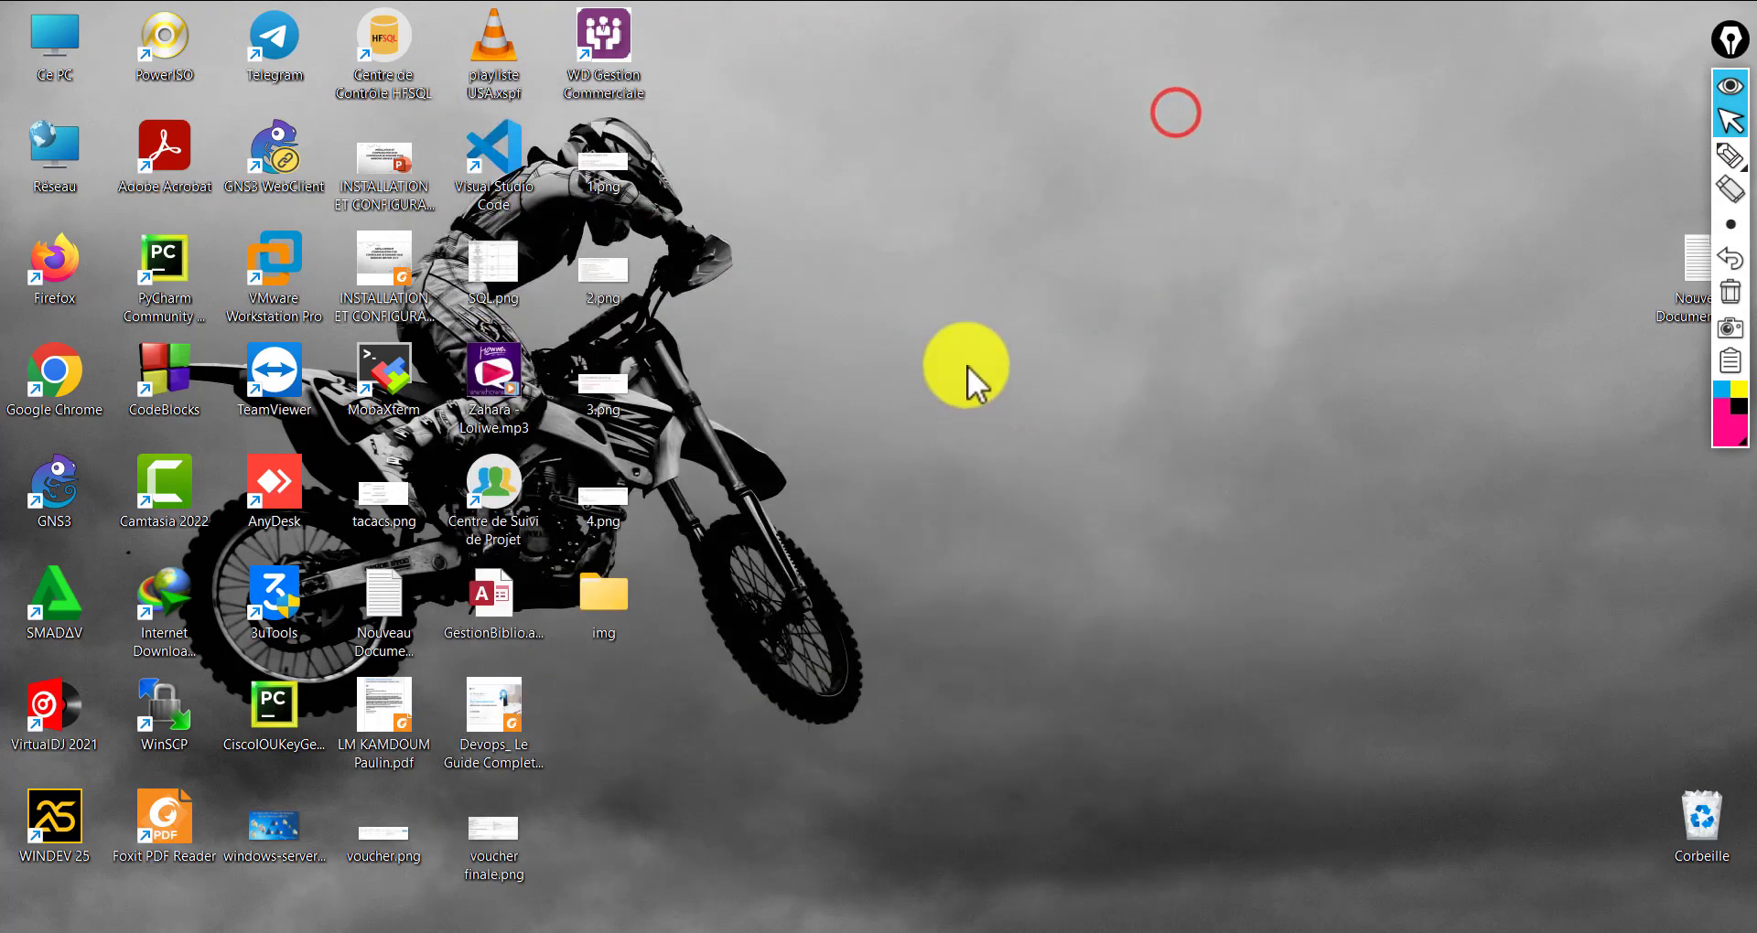
Paste EVE-COM-5.0.1-19.zip onto the desktop and cut it from there
right_click(942, 214)
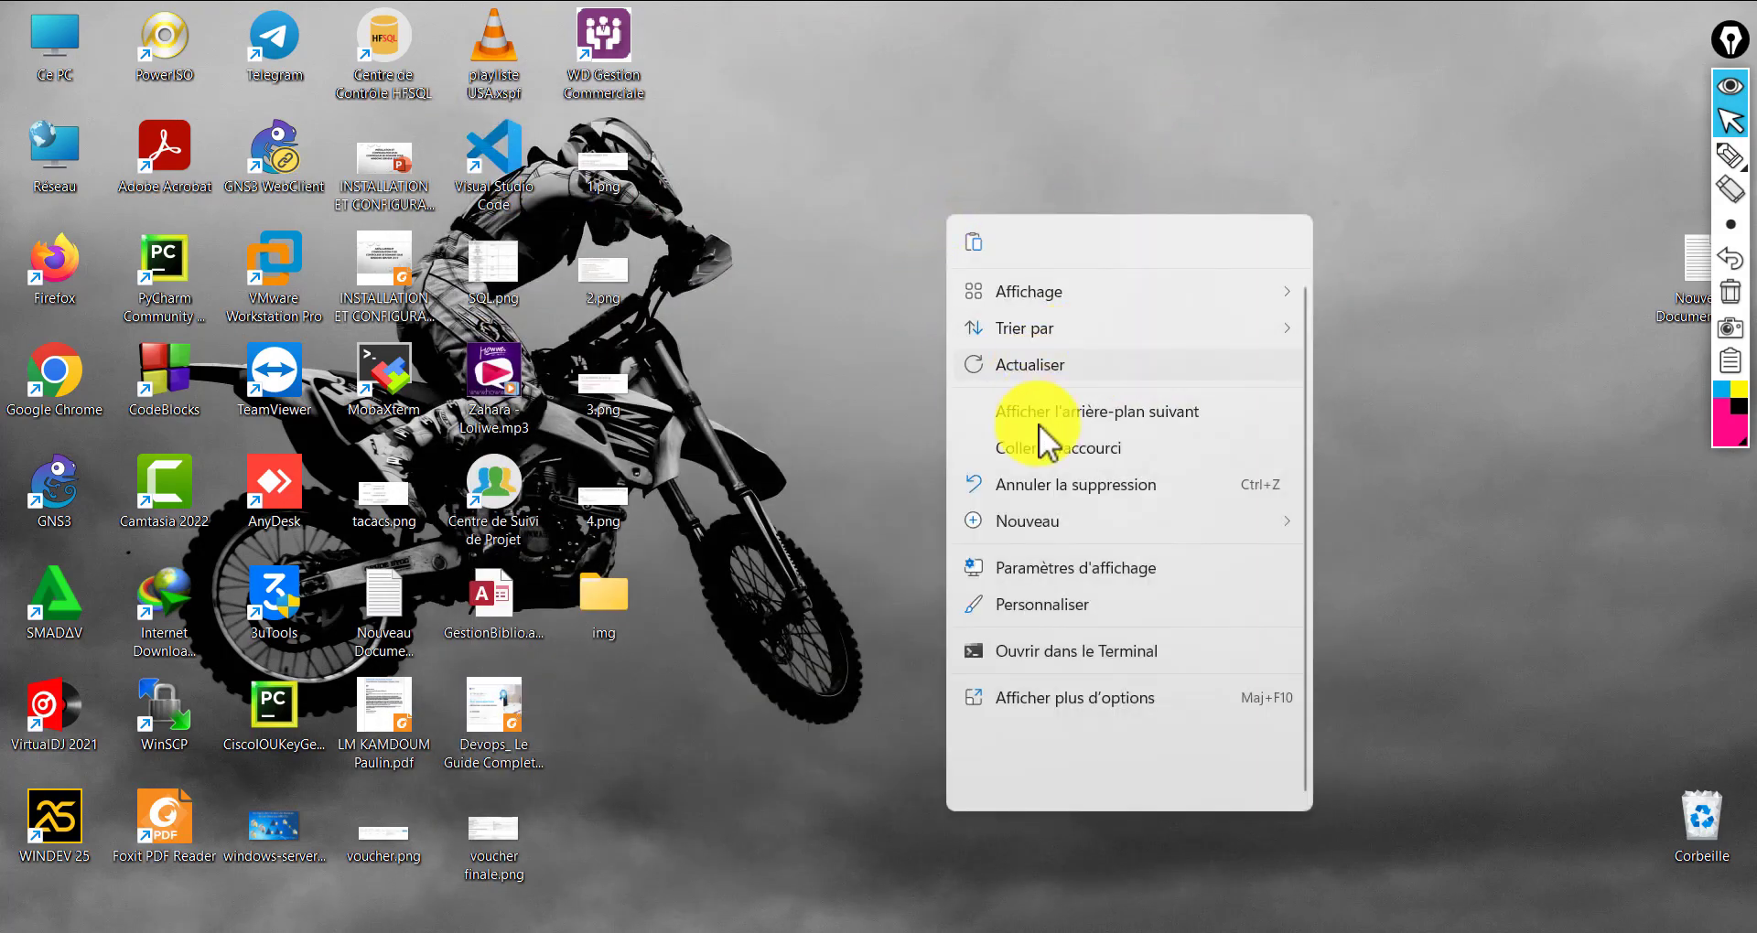
click(976, 253)
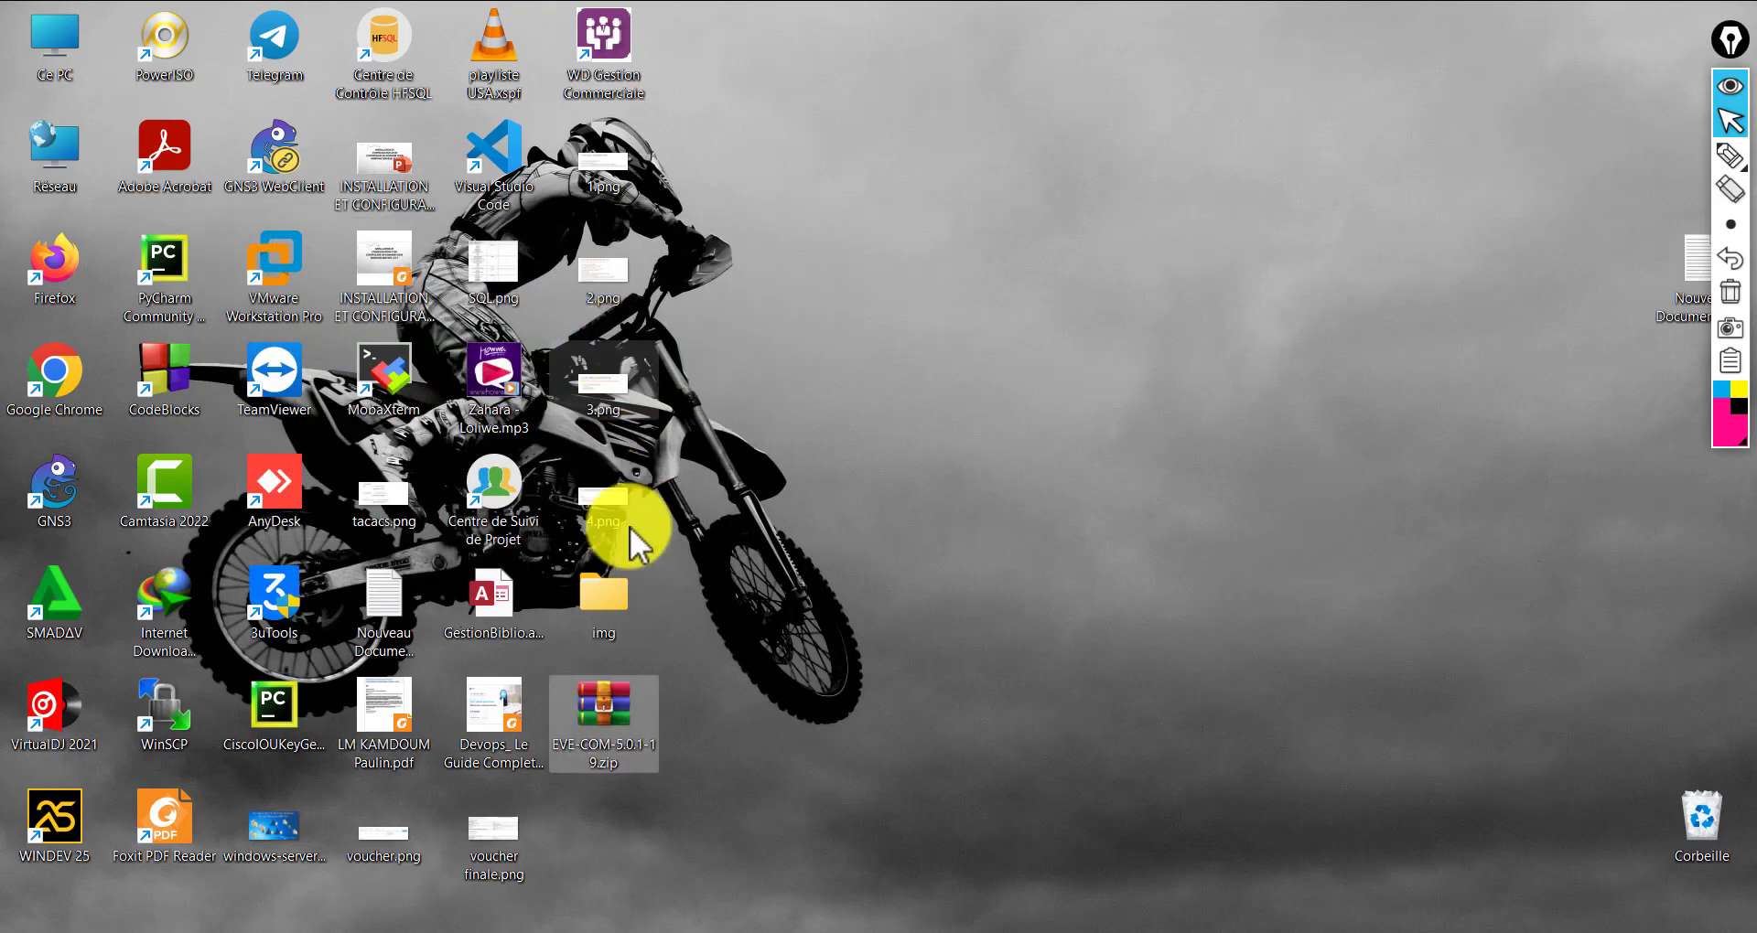
double_click(606, 706)
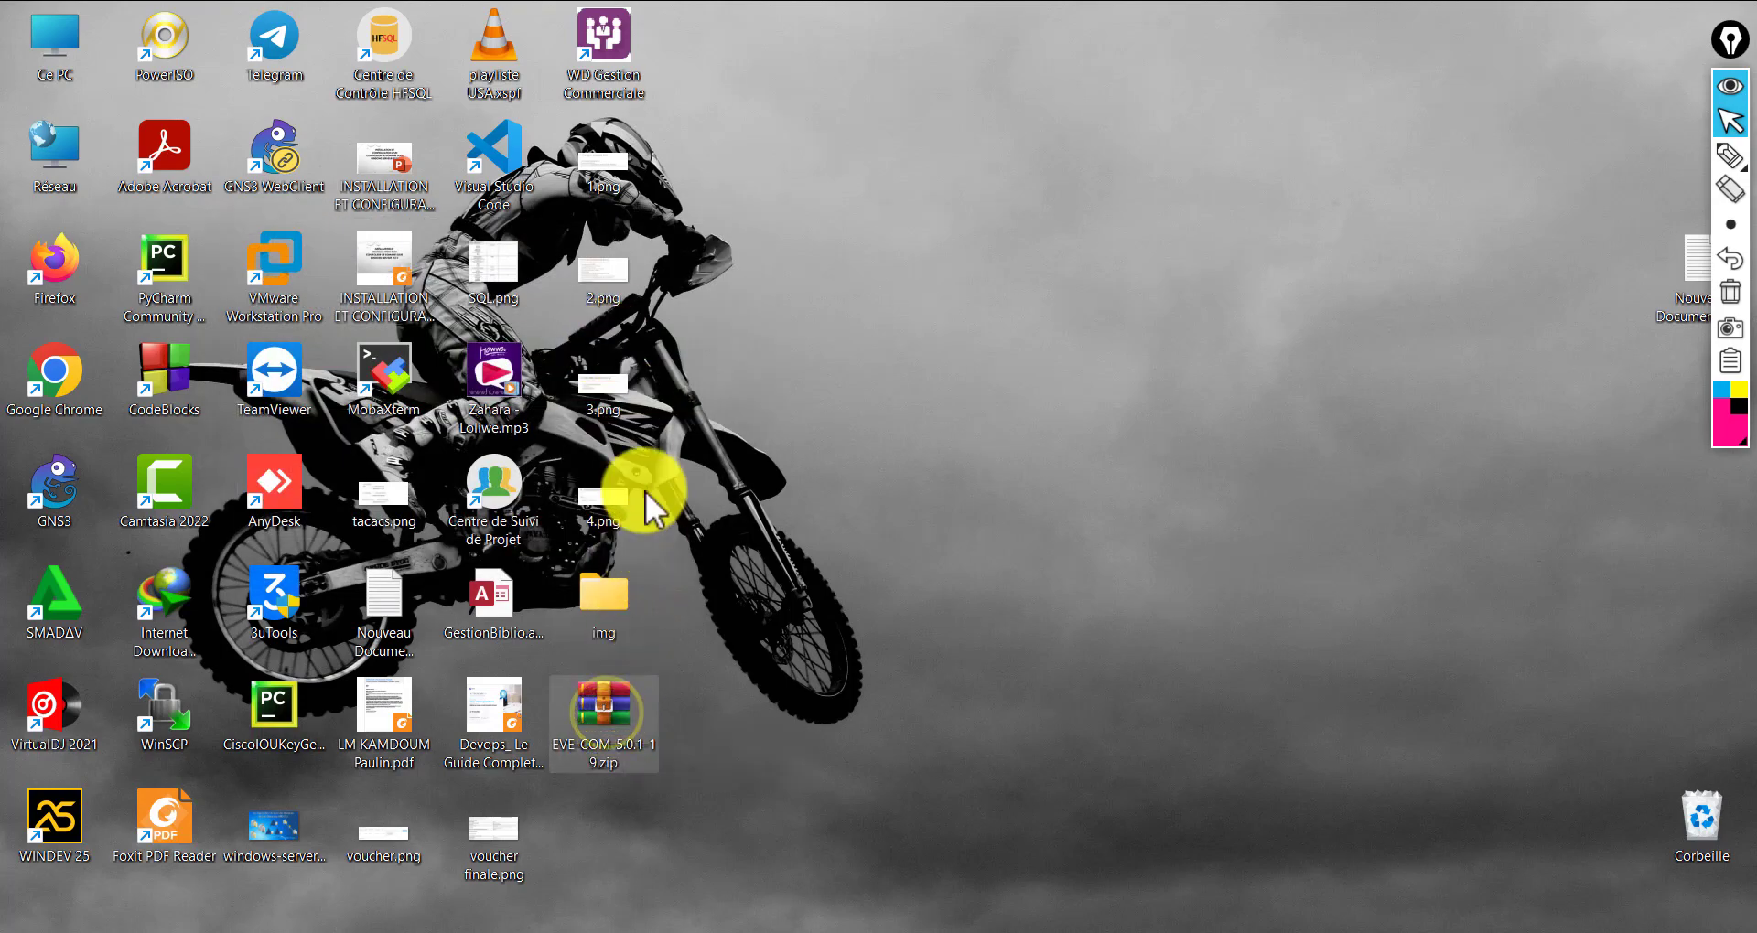
key(Menu)
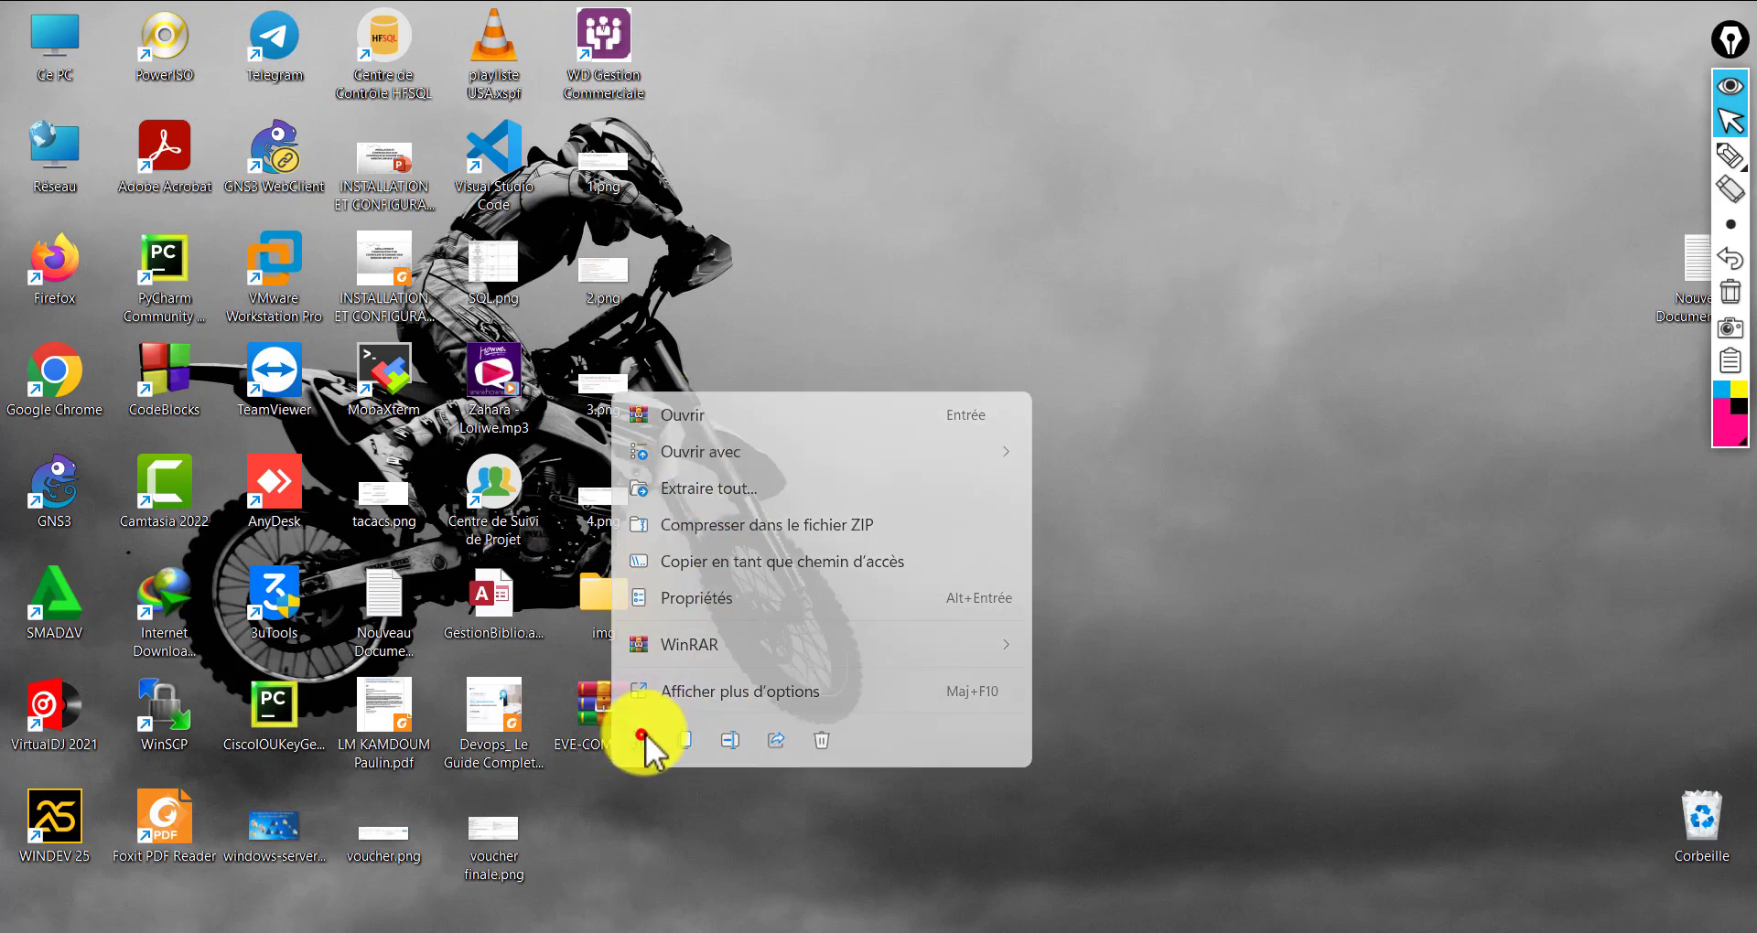
click(640, 739)
Open the Virtual Machines folder inside Documents in File Explorer and paste EVE-COM-5.0.1-19.zip into it
double_click(41, 36)
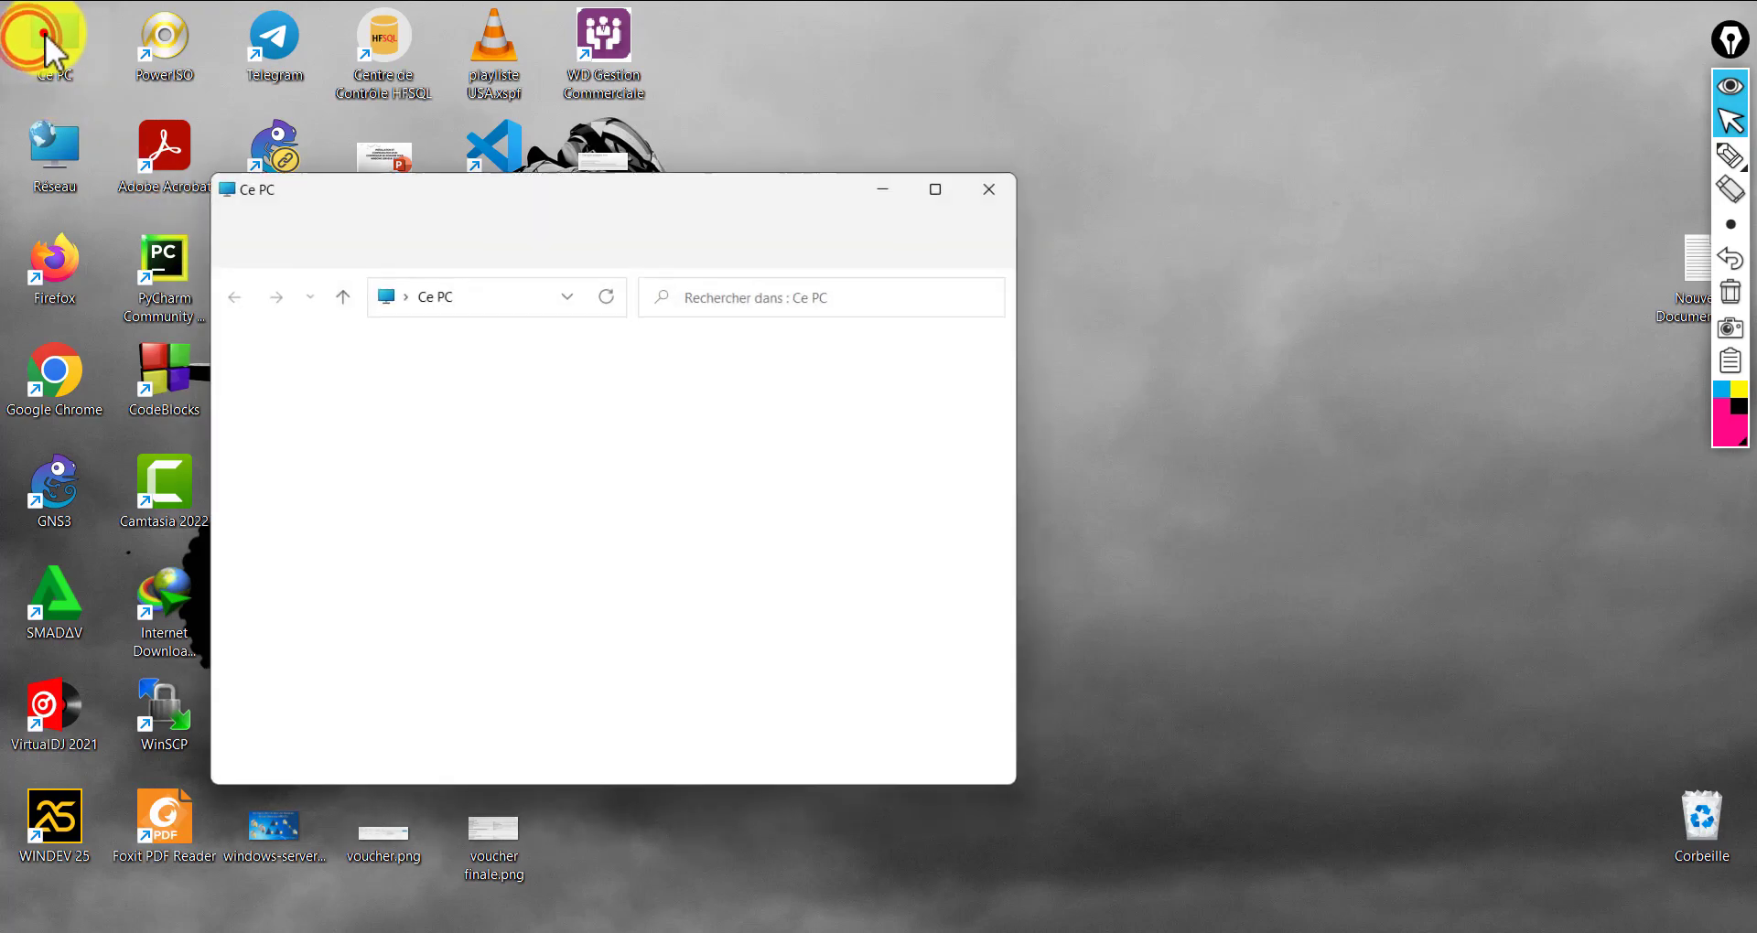
click(325, 534)
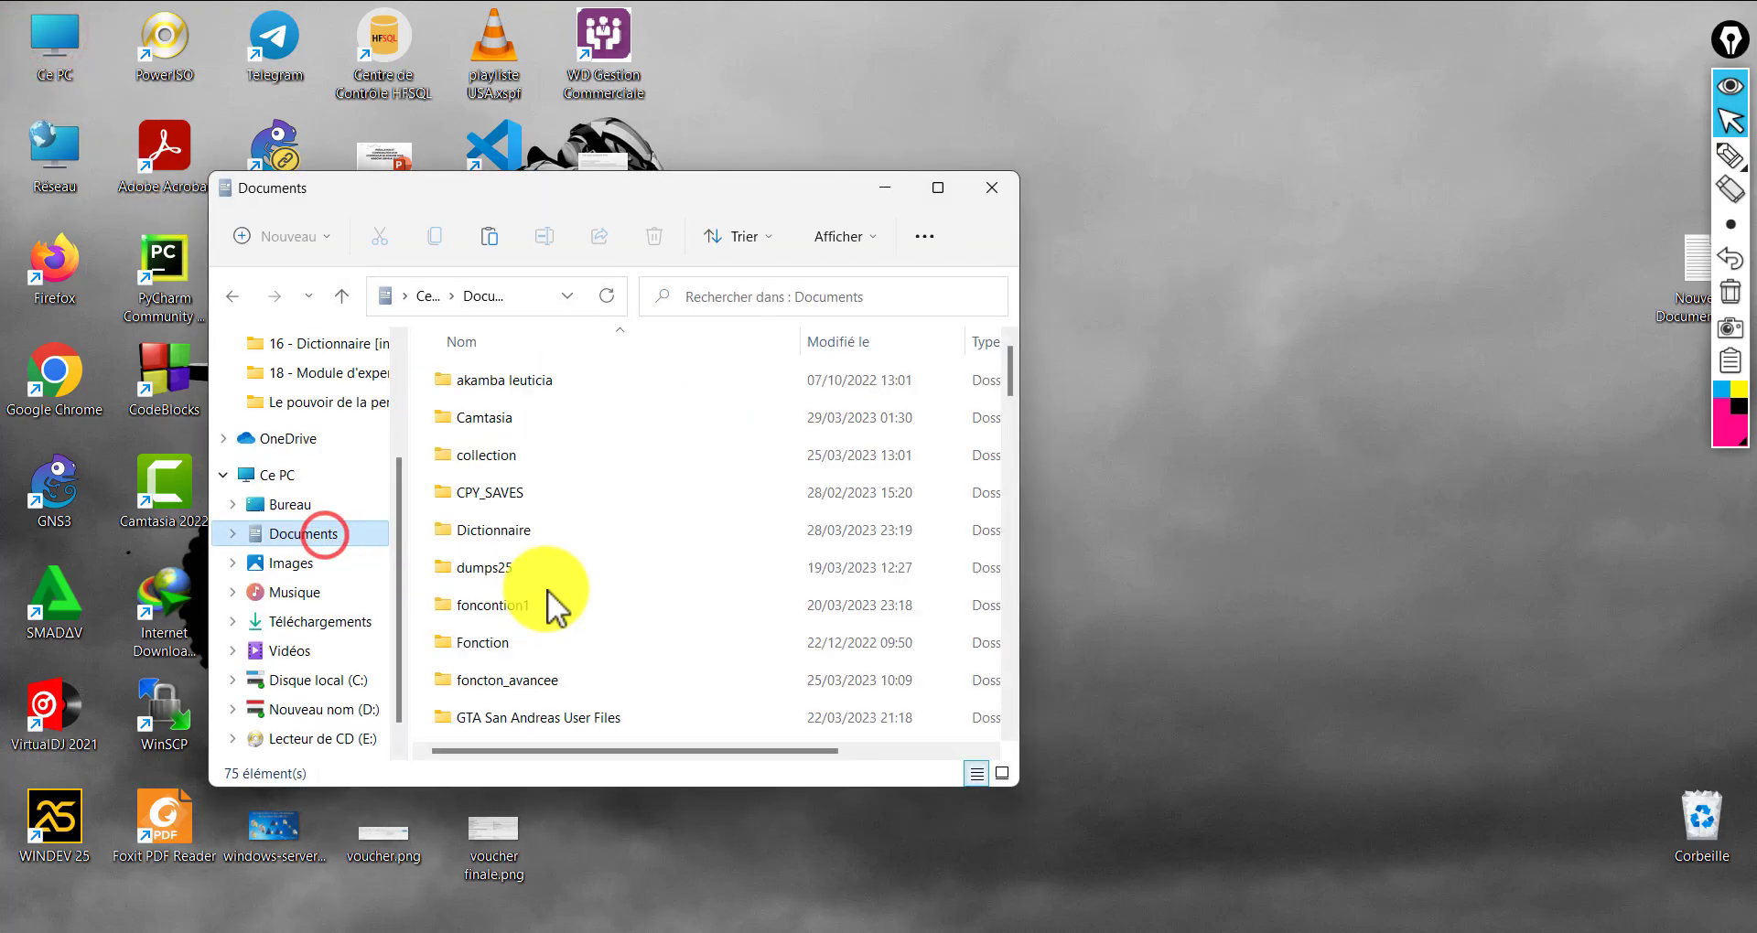
click(581, 607)
scroll(586, 609, down, 6)
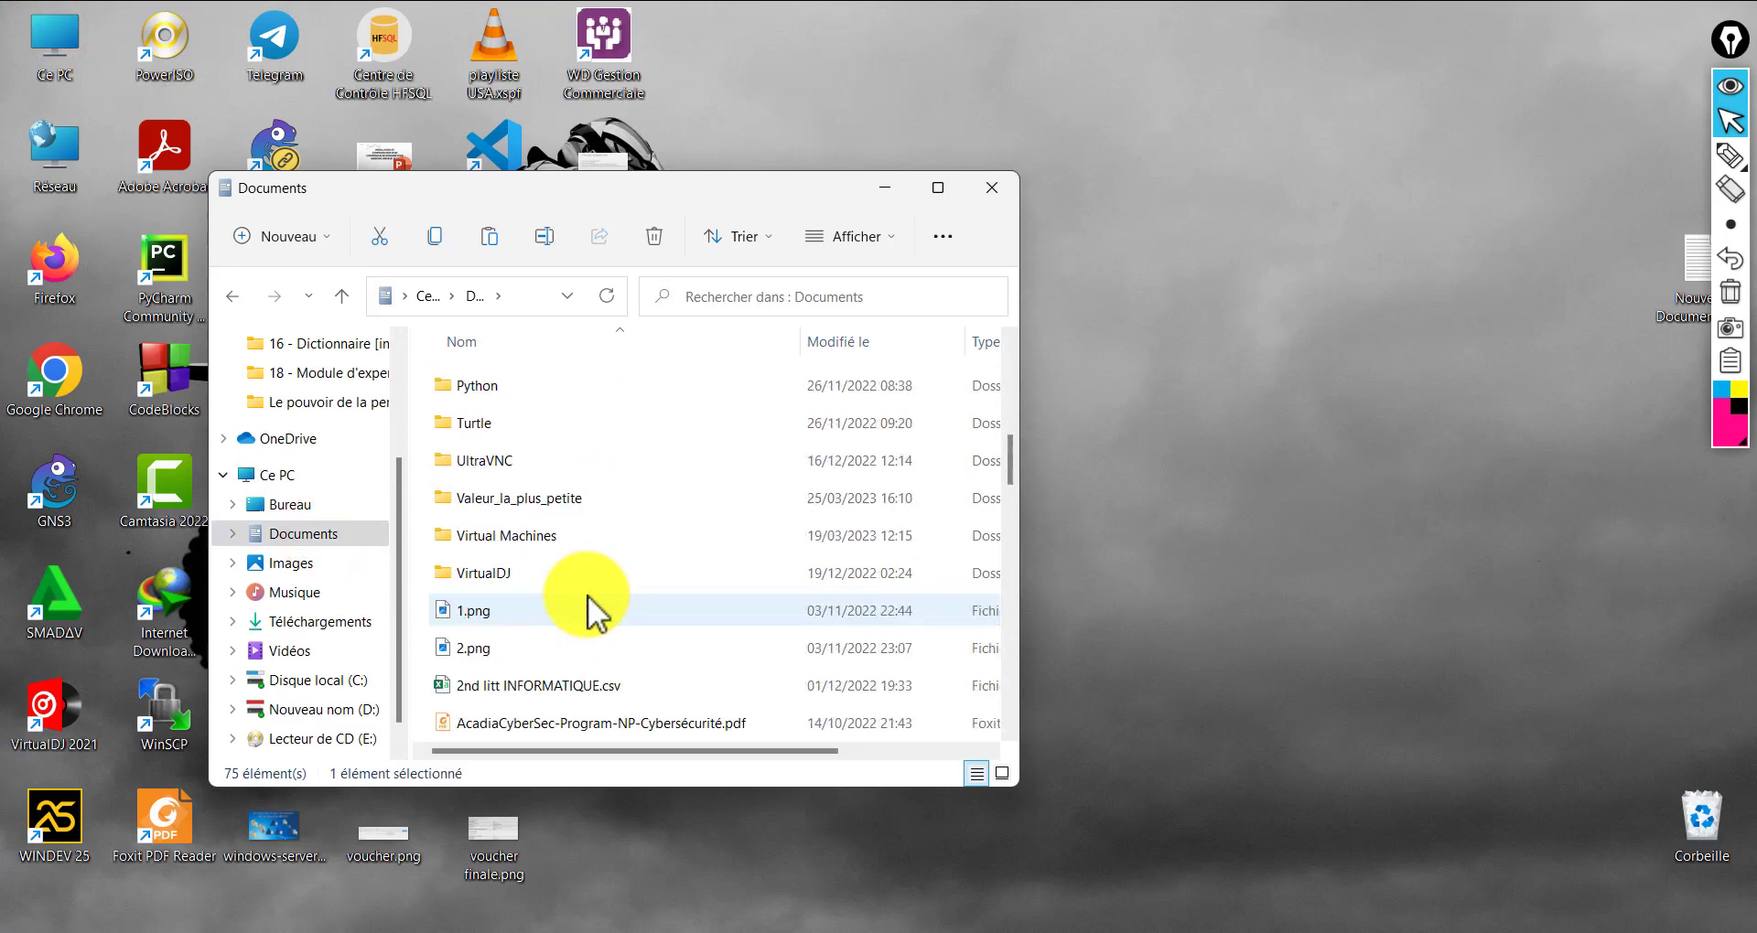
click(536, 538)
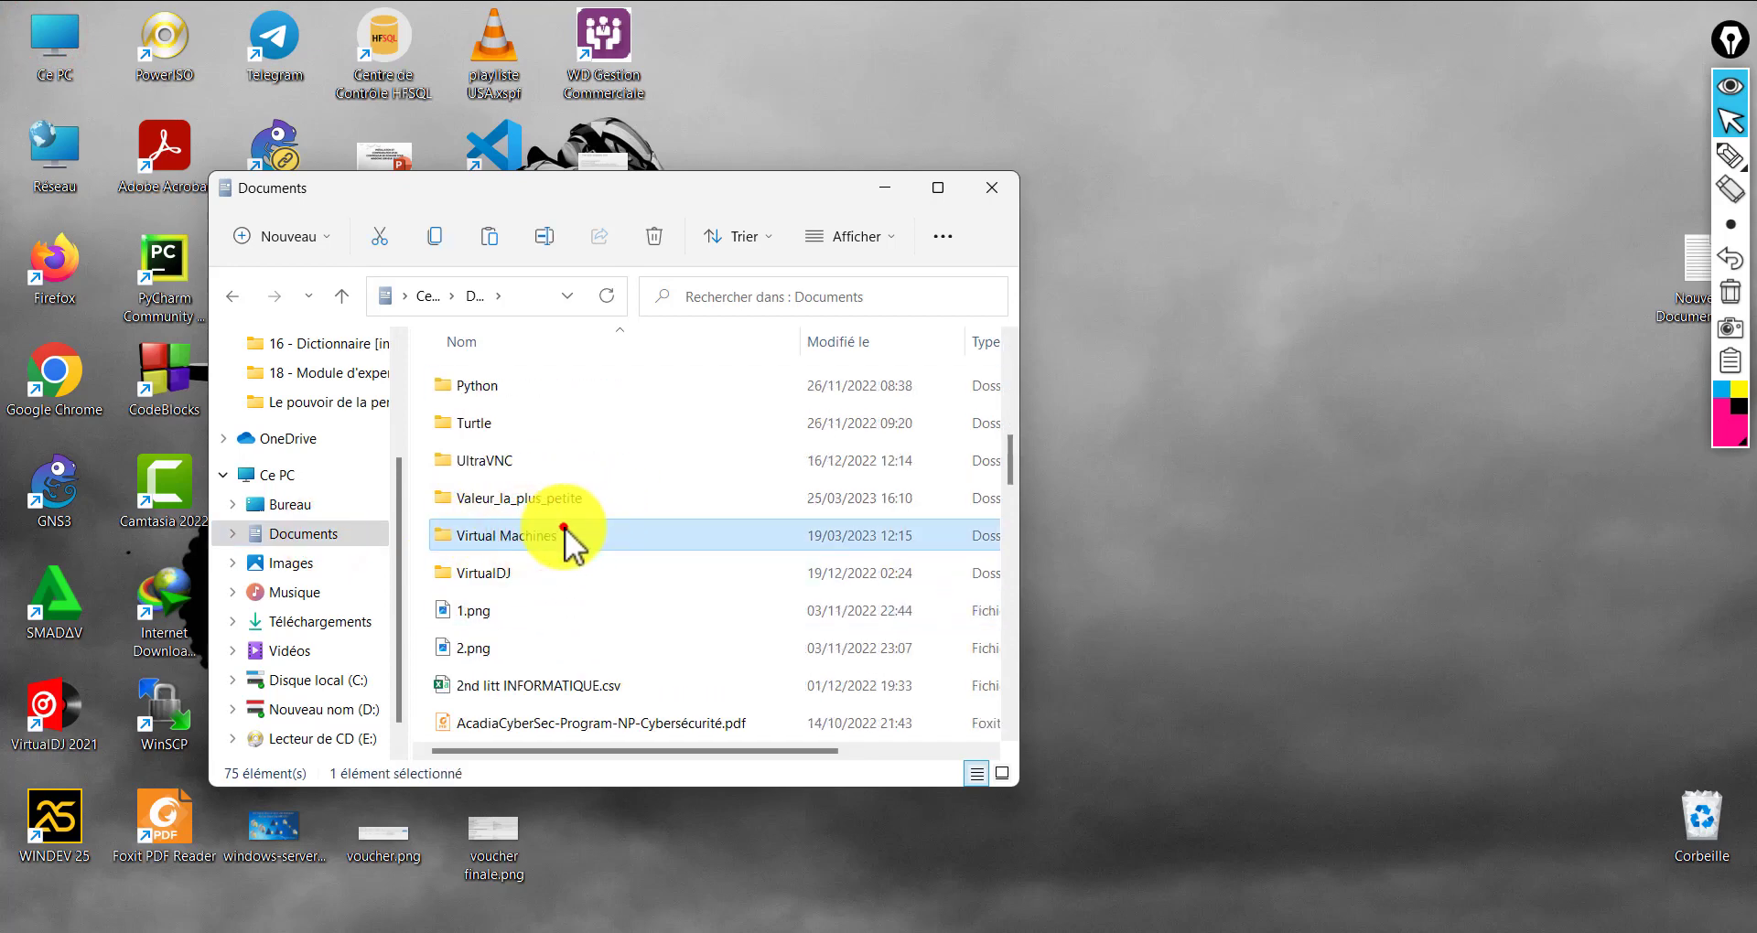
double_click(563, 531)
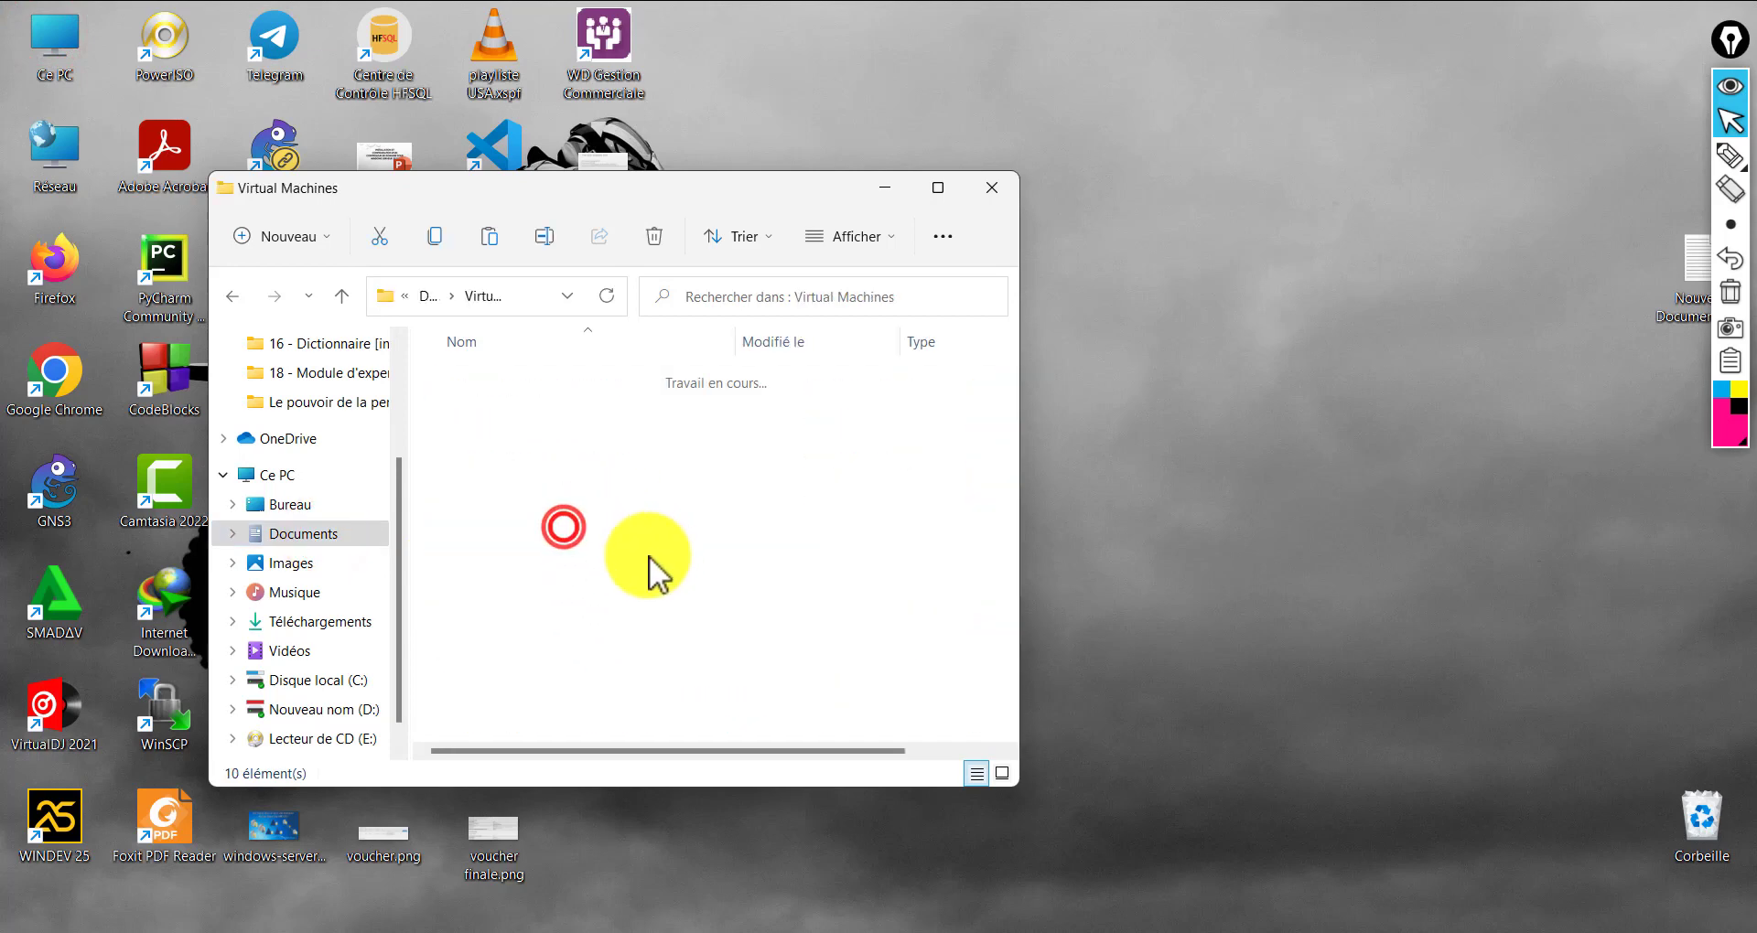
click(488, 240)
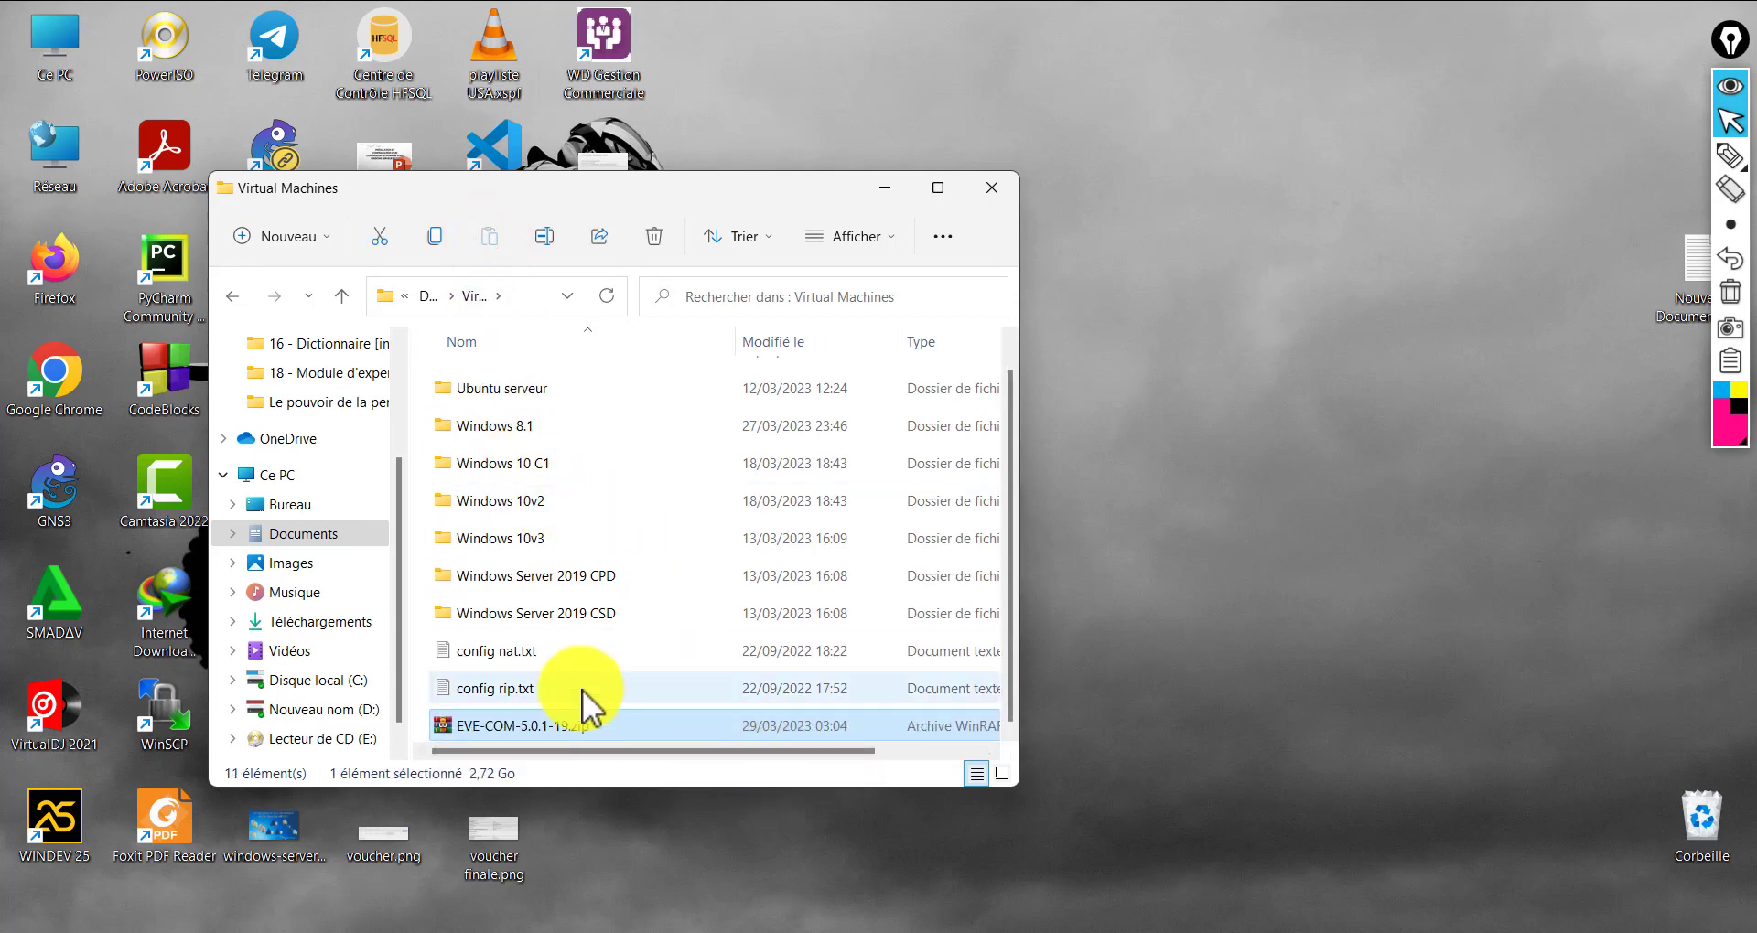
Extract EVE-COM-5.0.1-19.zip with WinRAR into its own EVE-COM-5.0.1-19 folder within Virtual Machines
drag(600, 188, 789, 174)
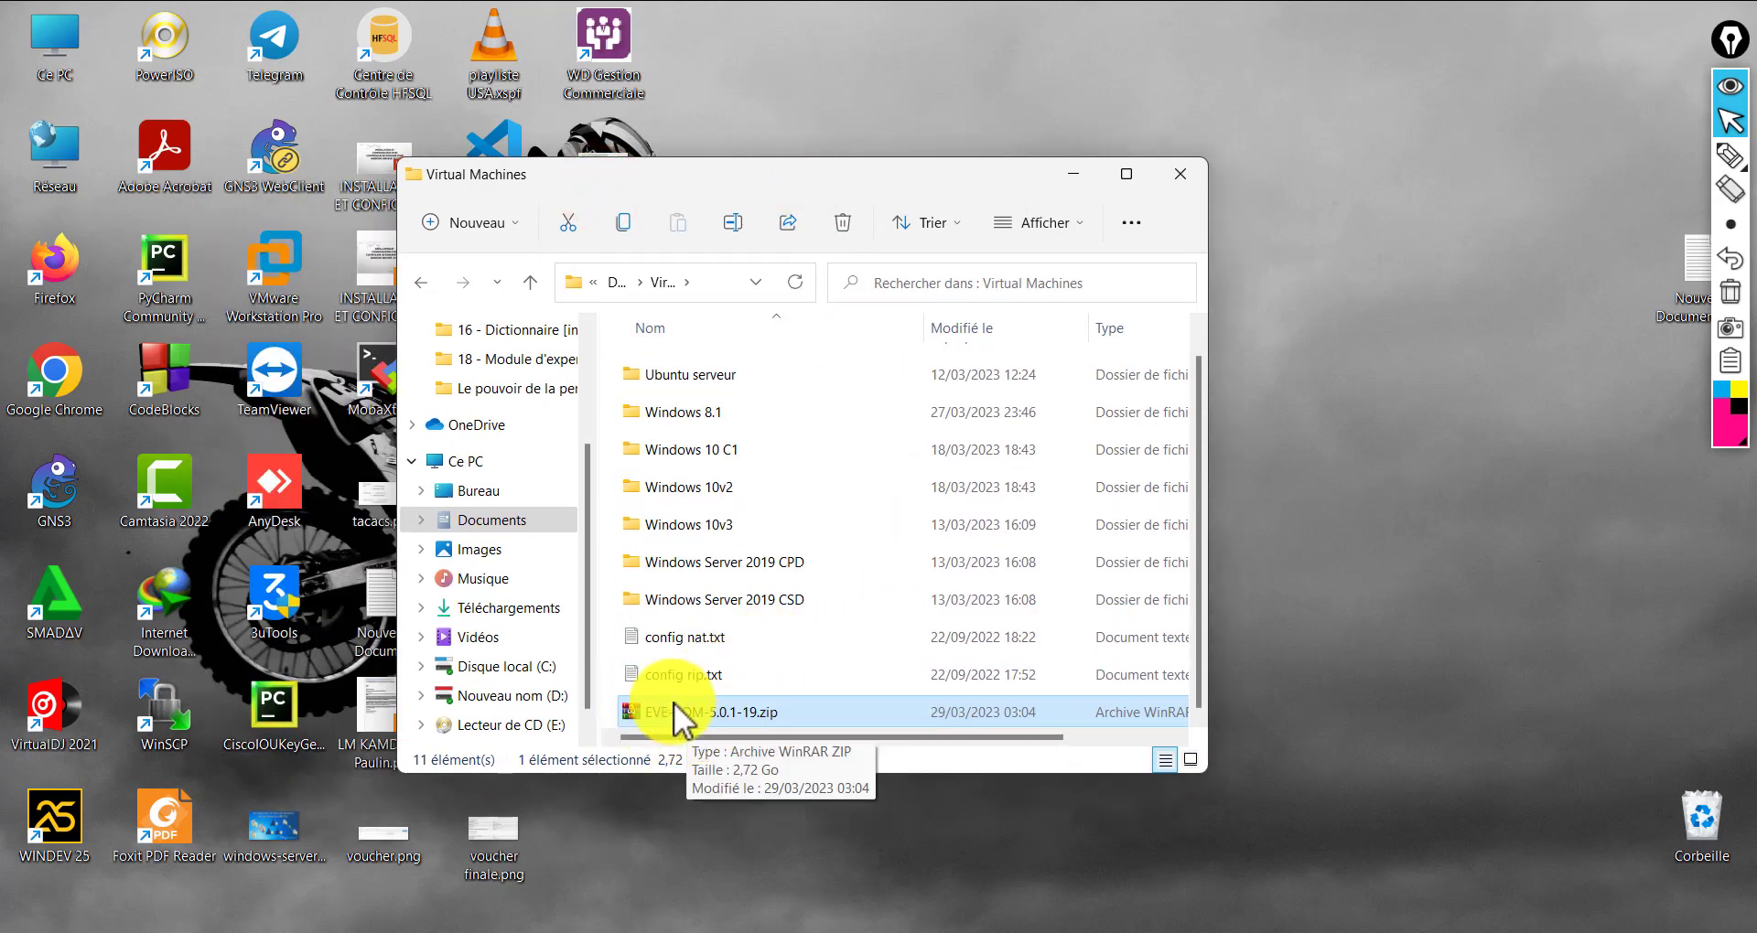
right_click(744, 721)
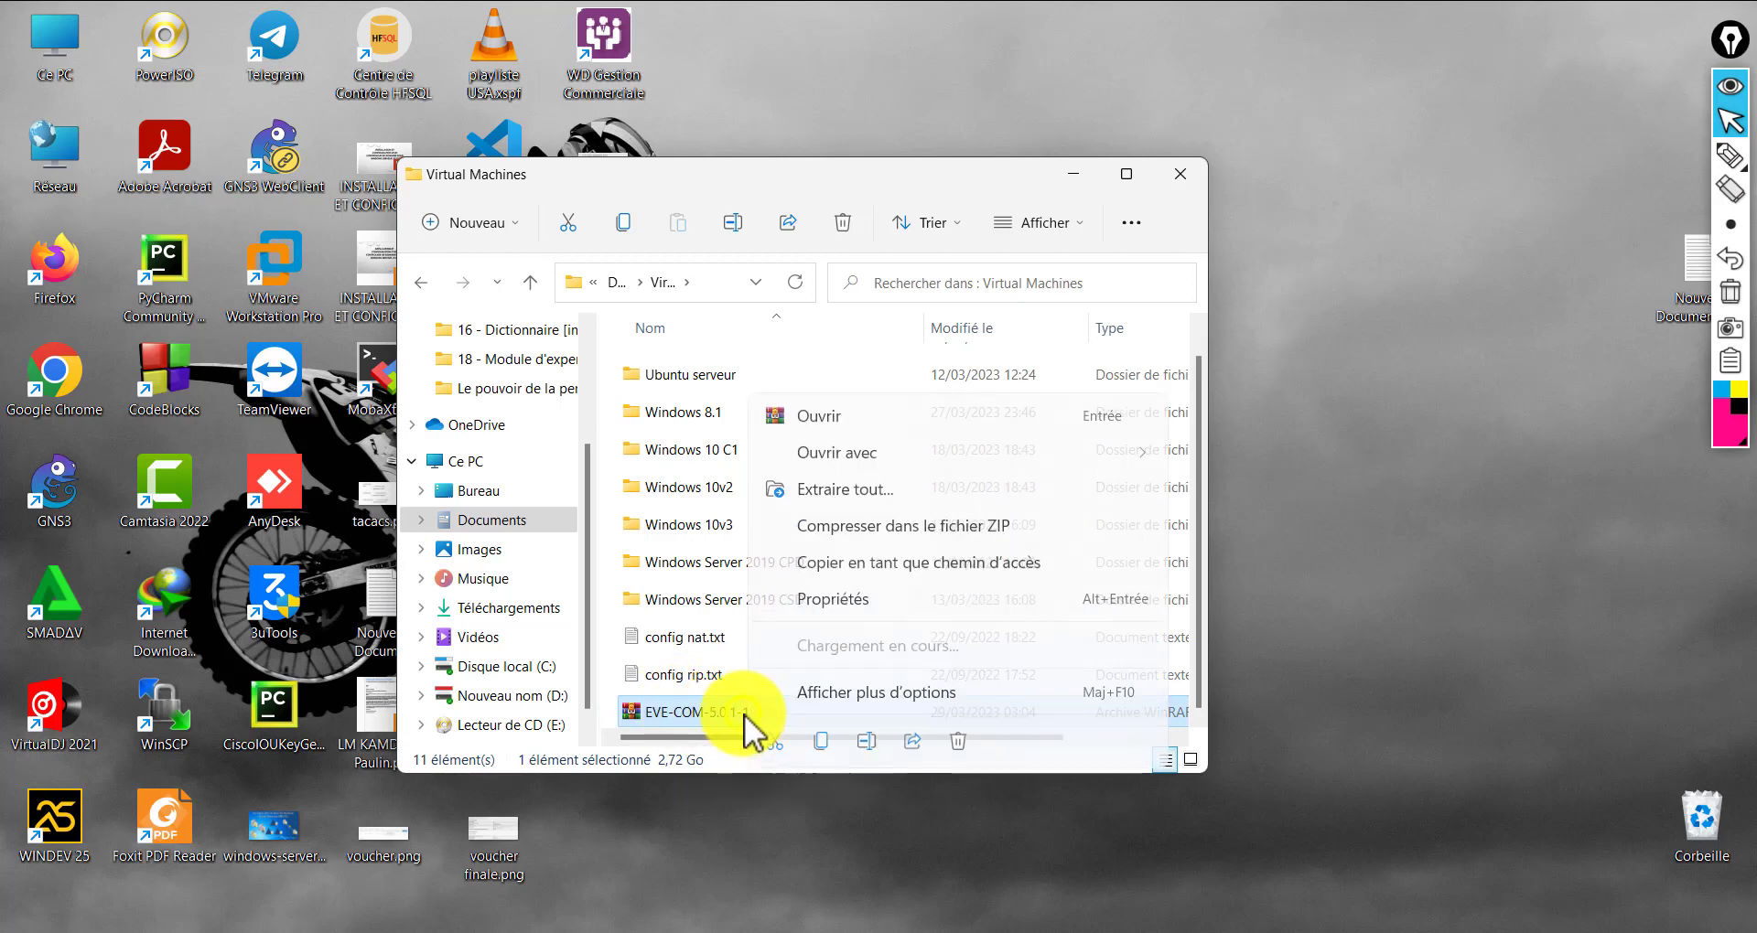
mouse_move(974, 652)
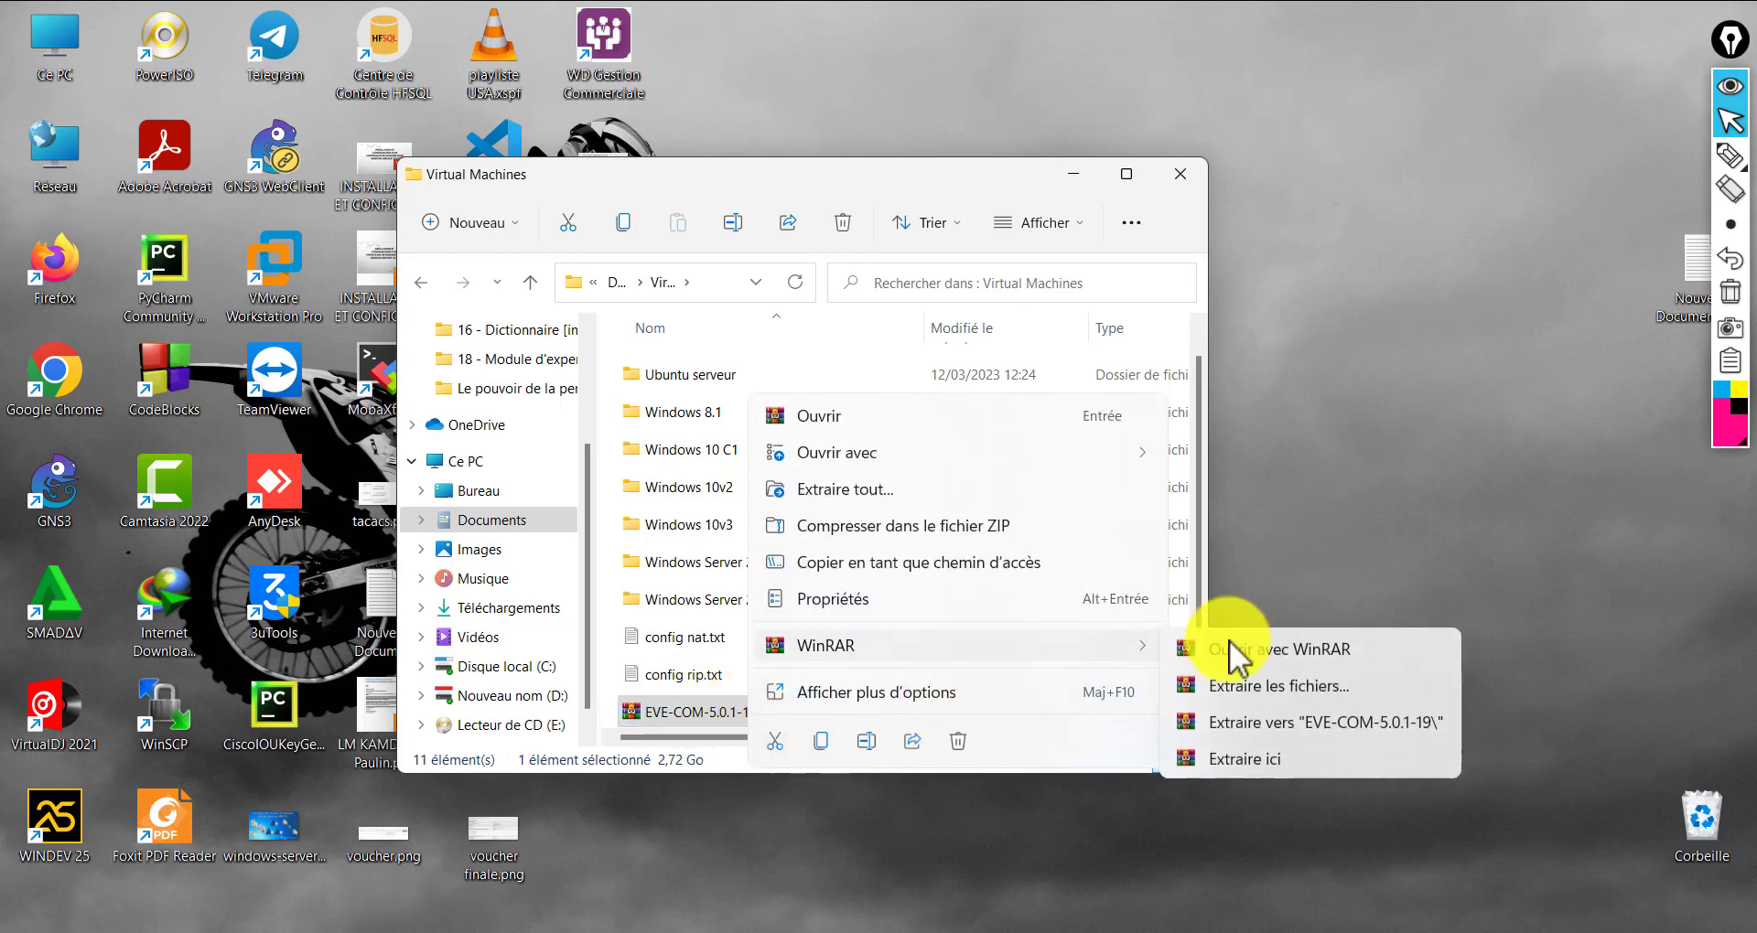
click(1278, 726)
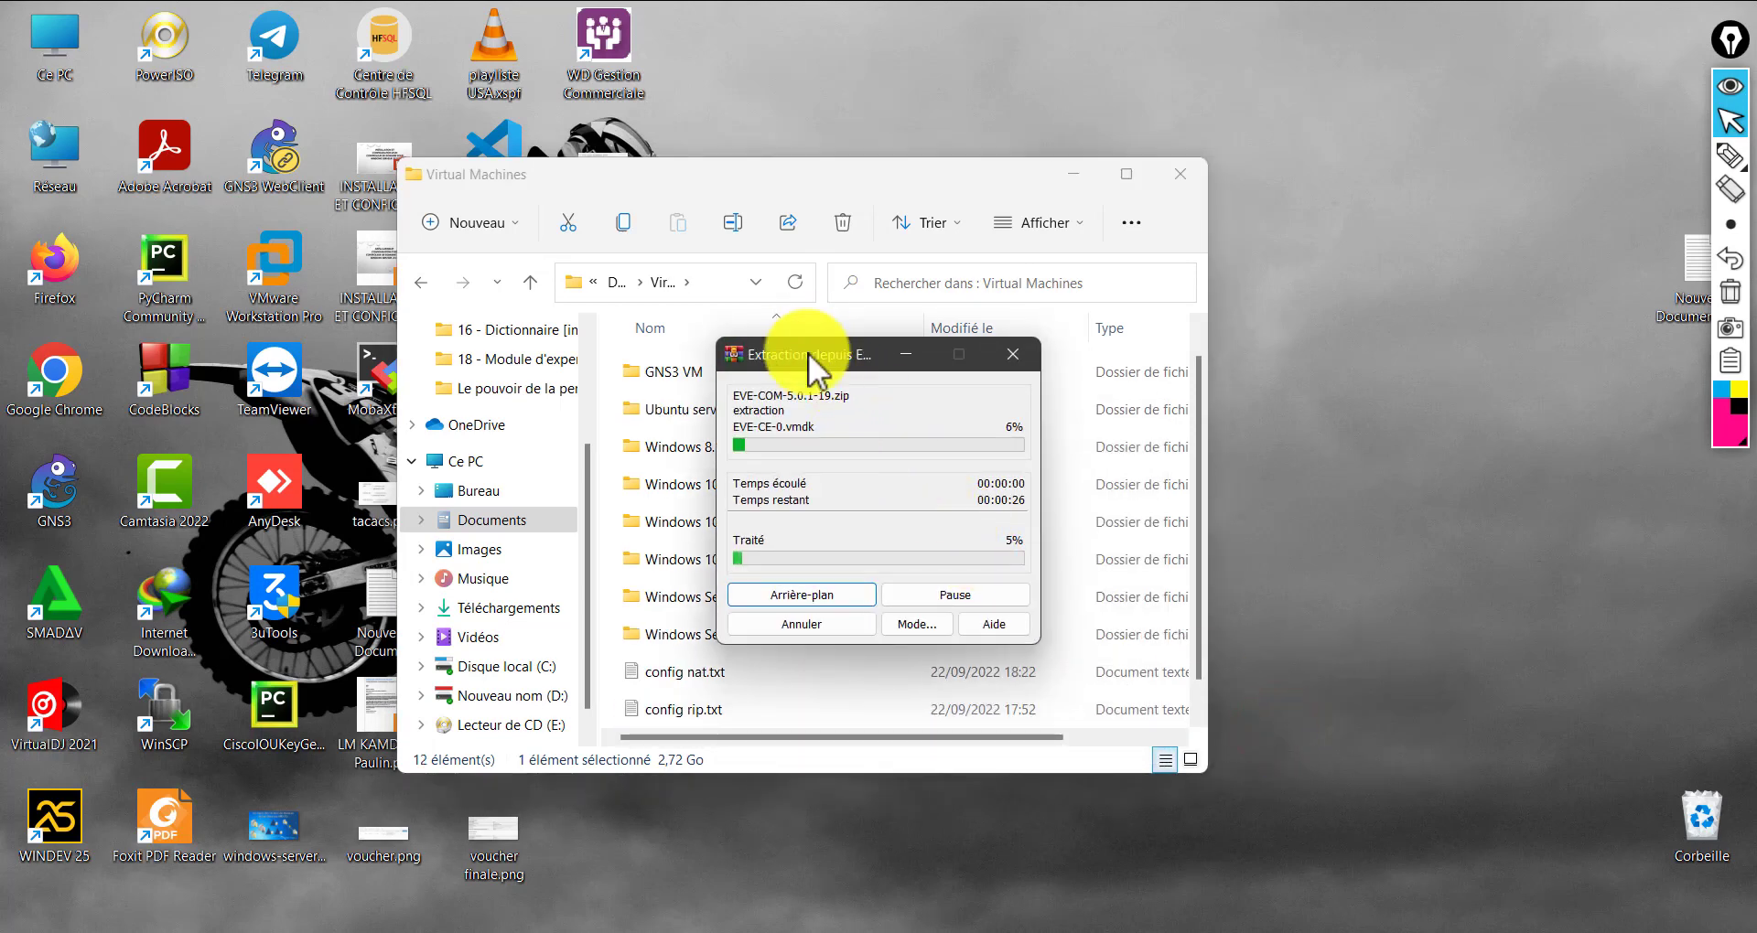
Place the extraction progress window beside the Virtual Machines folder, and follow the extraction while pointing out the EVE-COM-5.0.1-19 folder
drag(805, 354, 1210, 305)
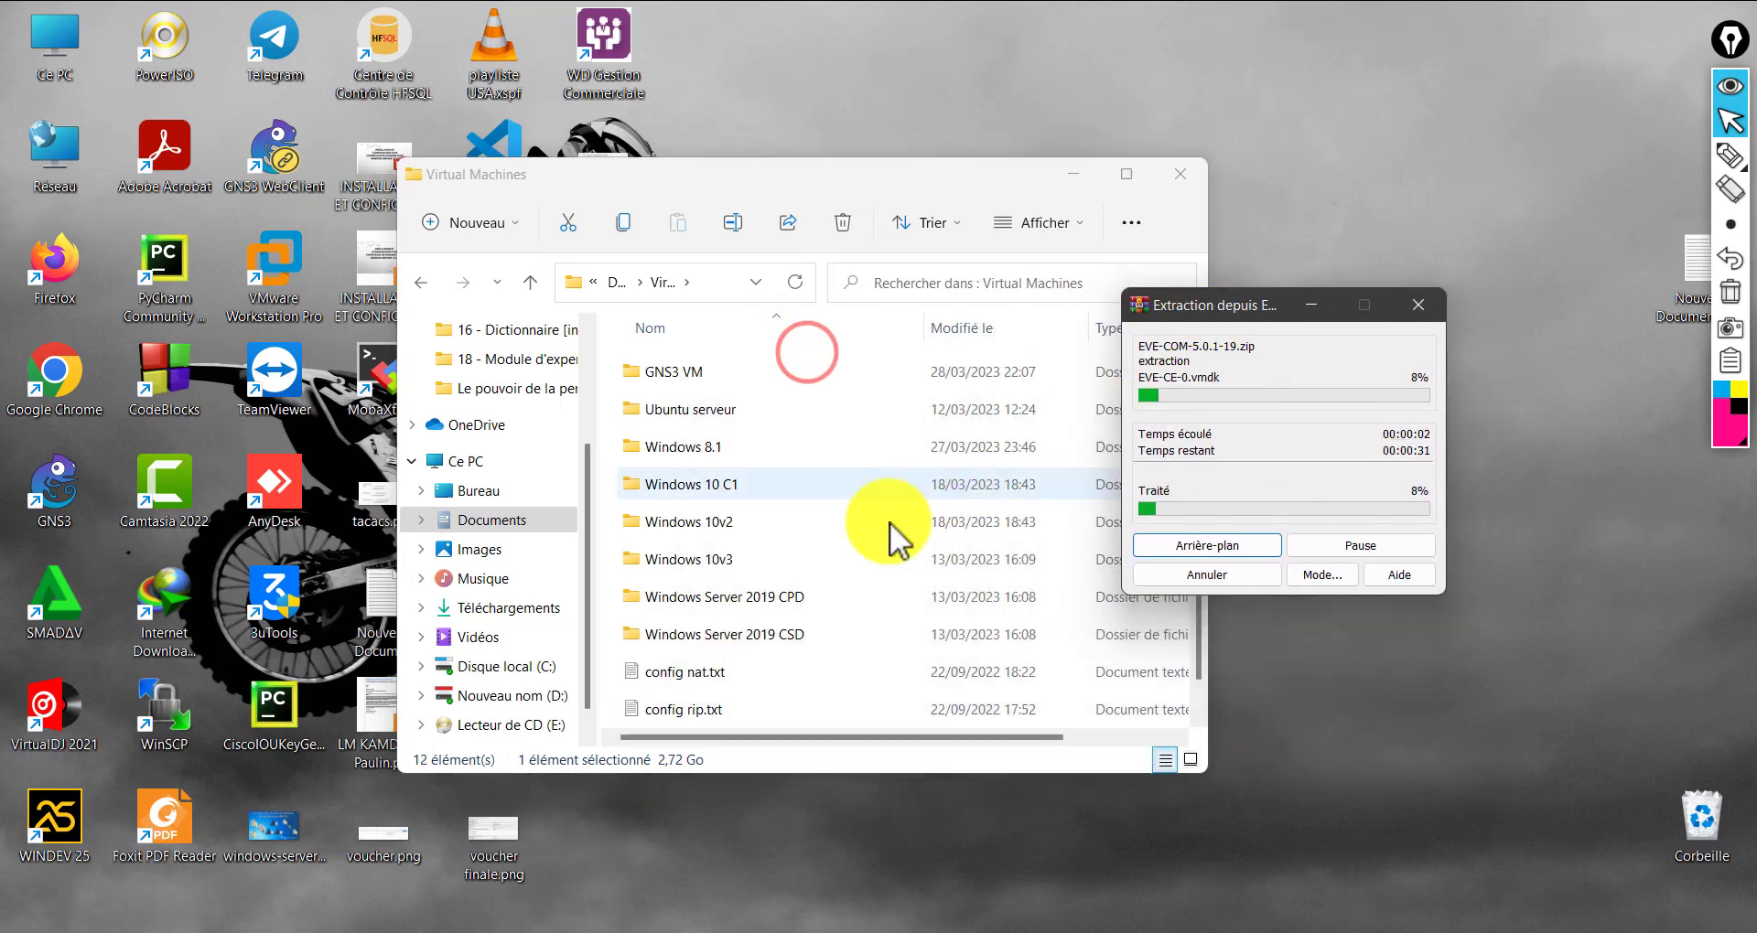
click(751, 528)
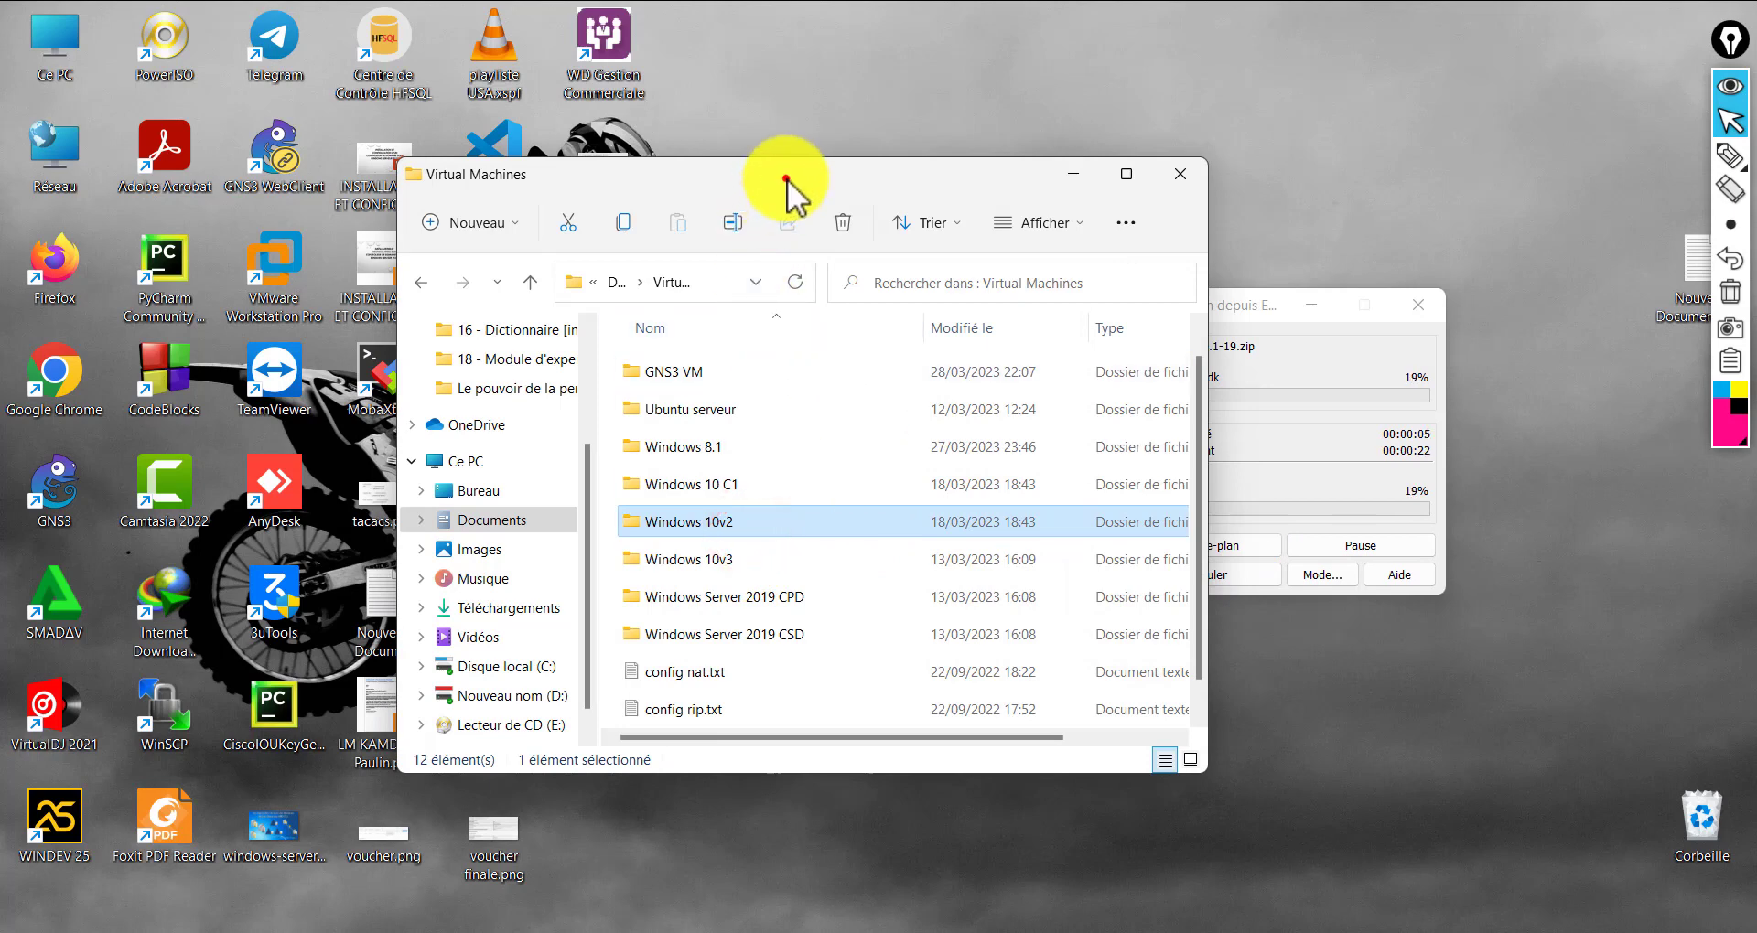
drag(785, 178, 604, 177)
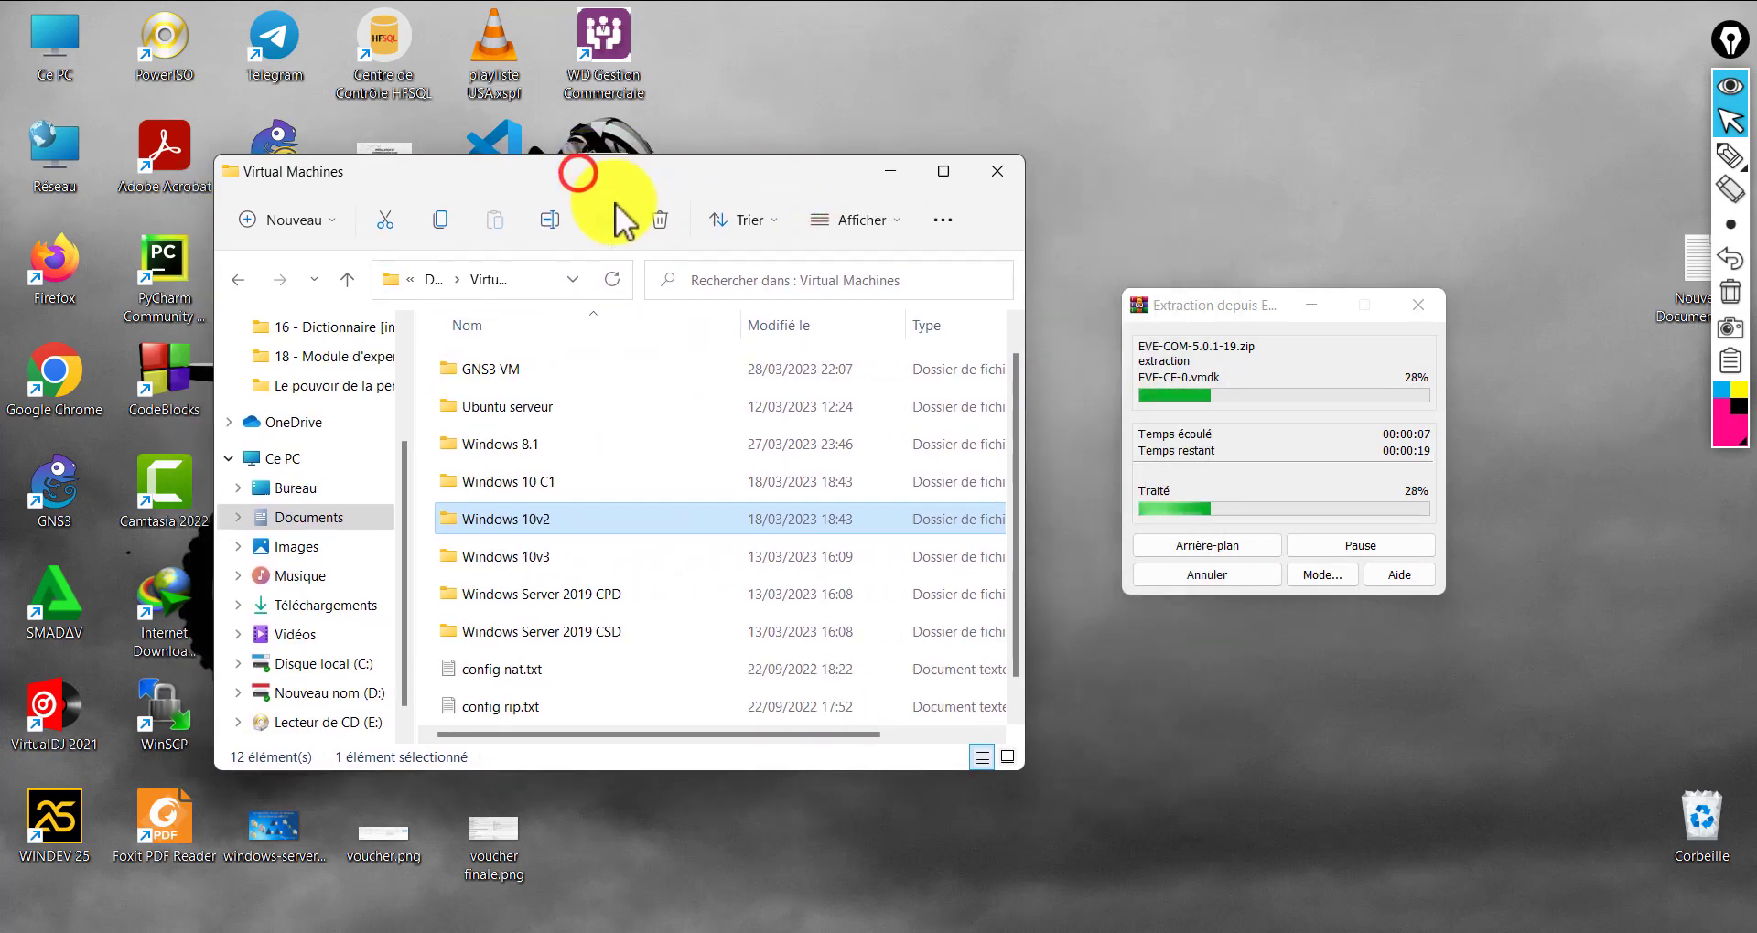
click(643, 631)
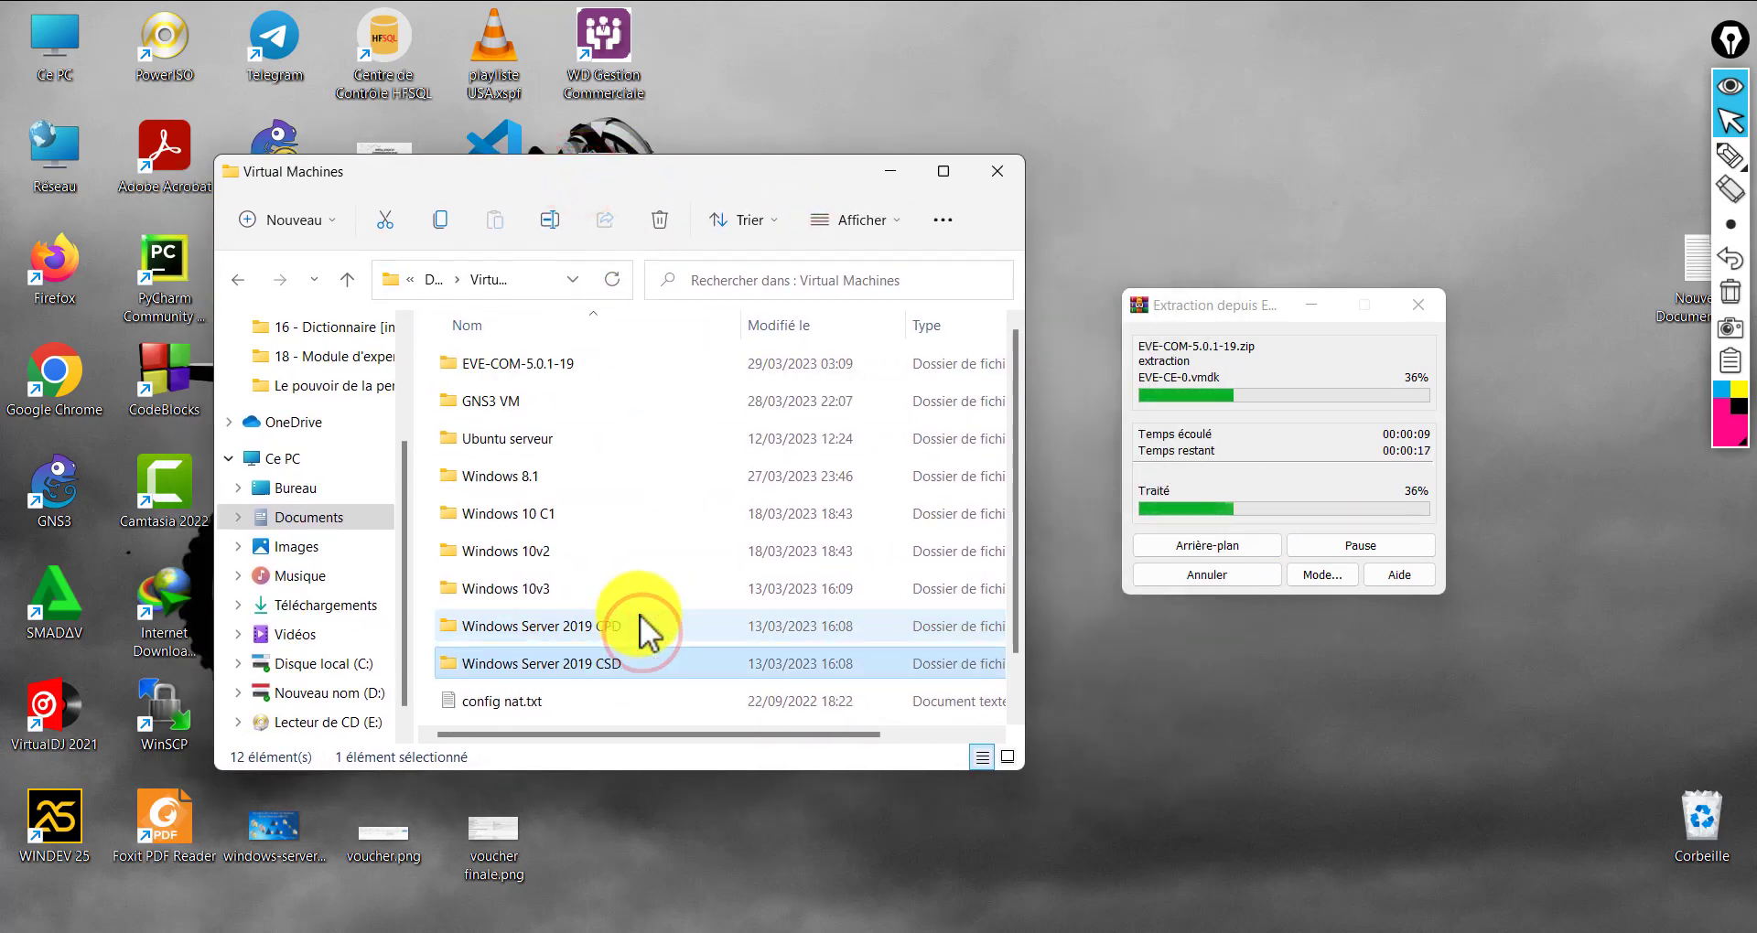
click(538, 366)
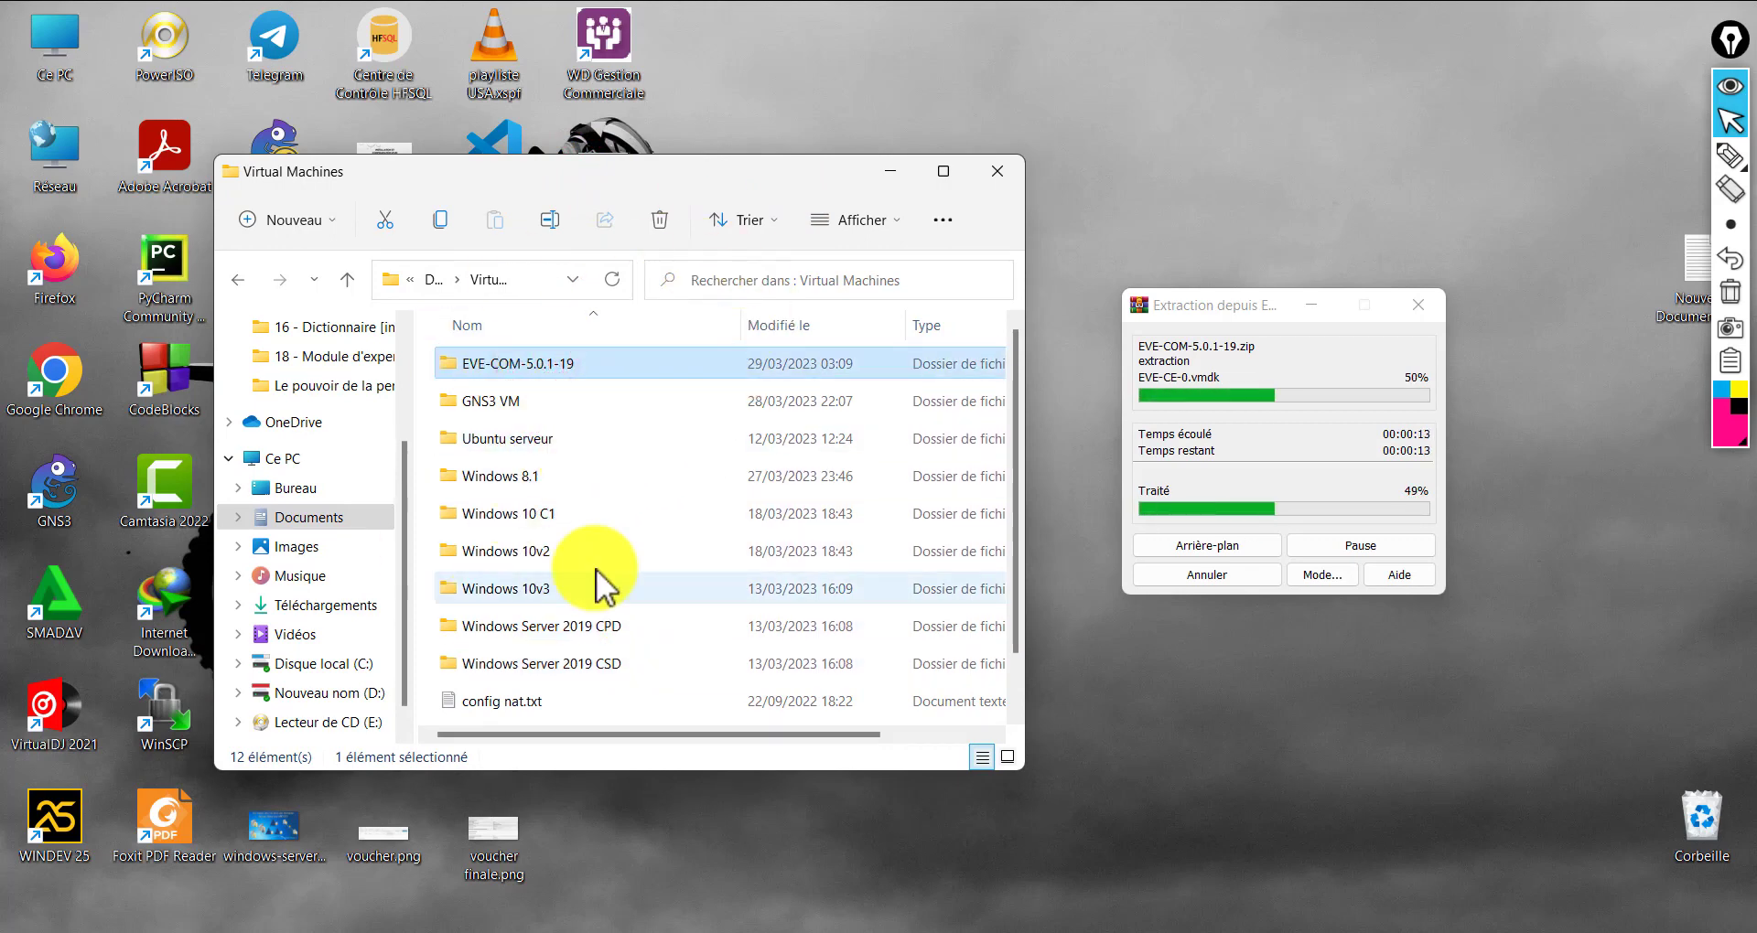
click(1265, 458)
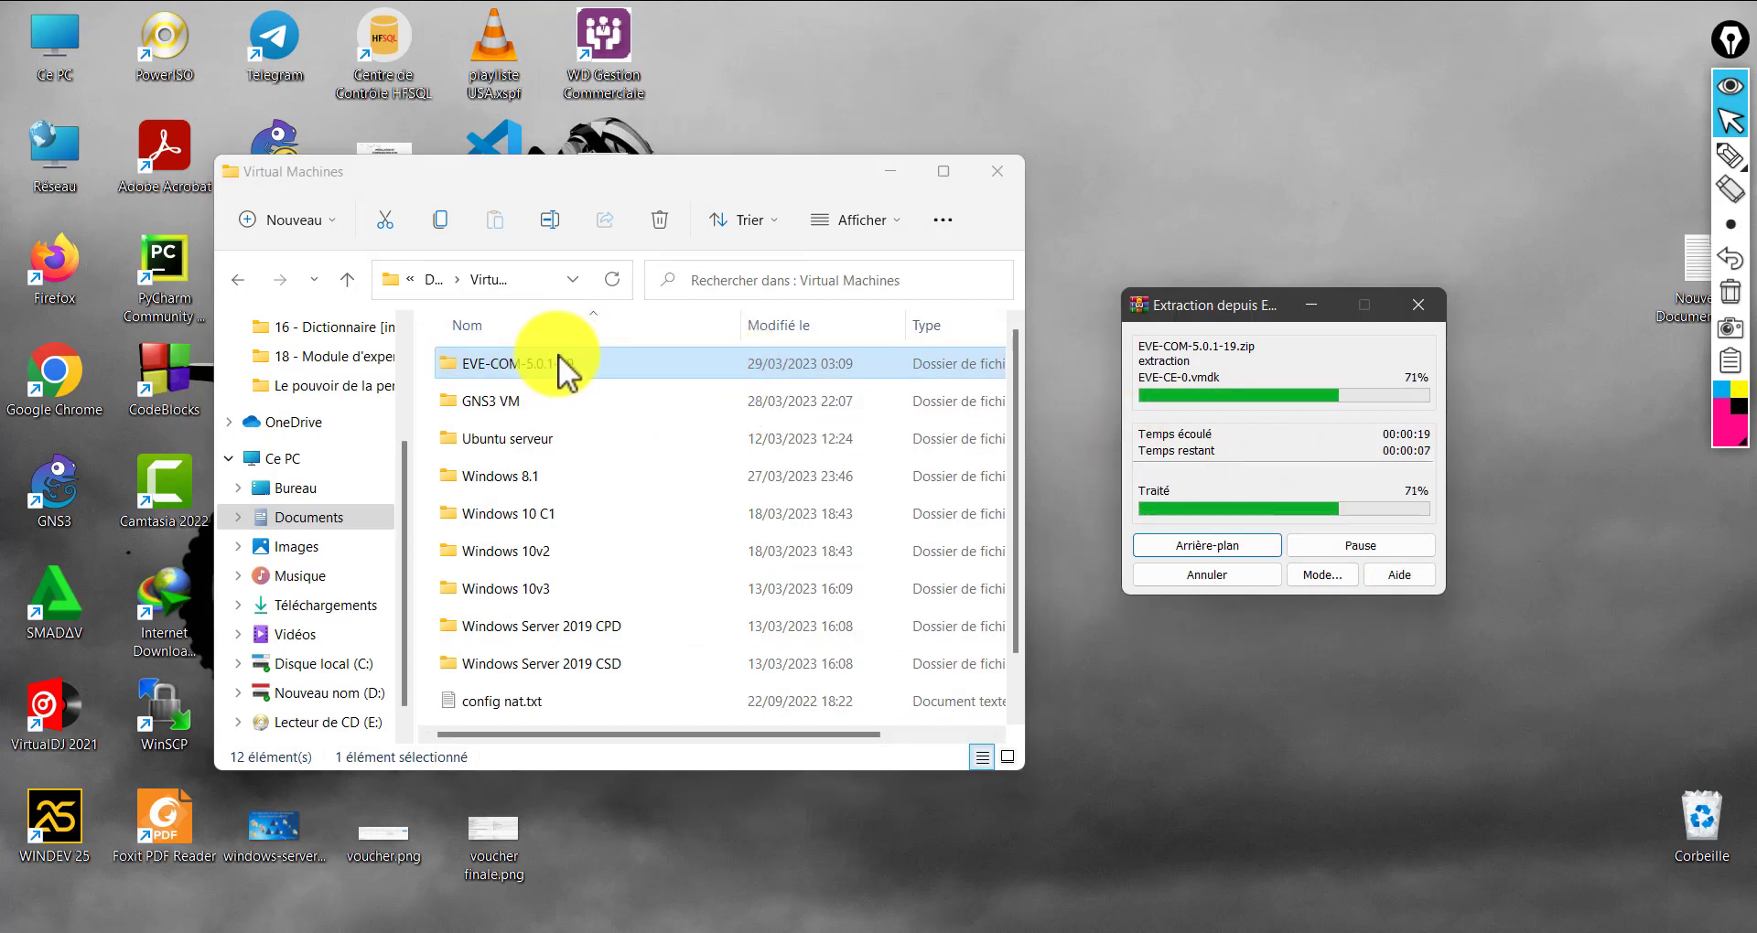
click(1313, 465)
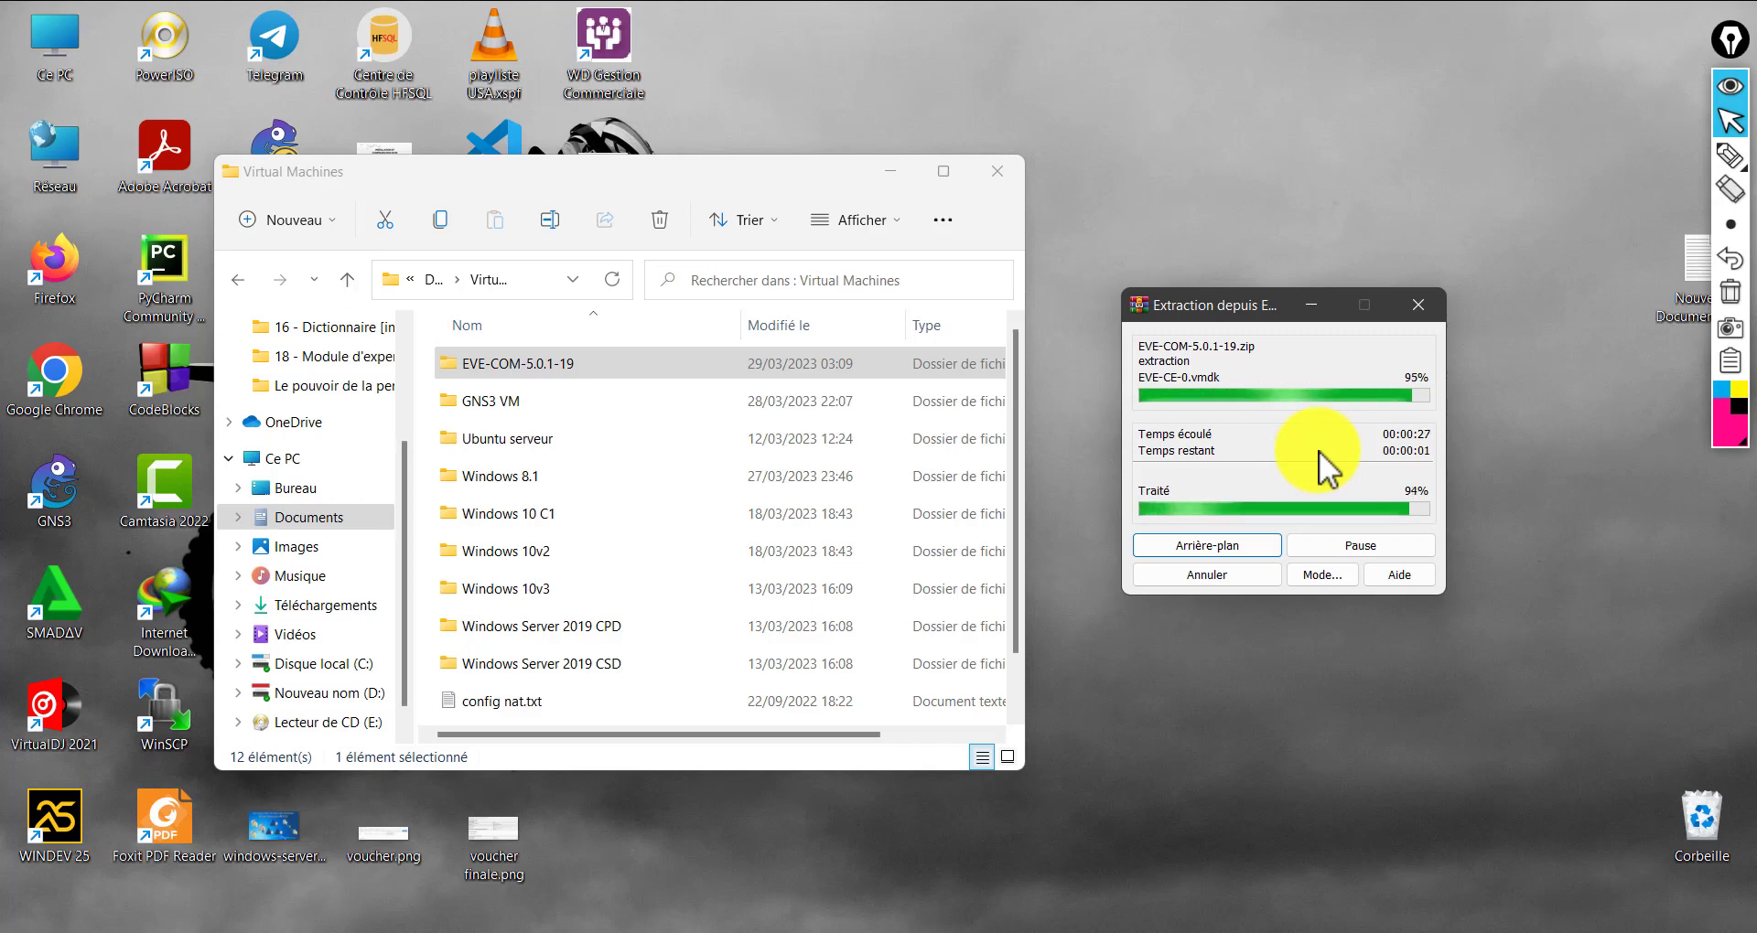
Open the extracted EVE-COM-5.0.1-19 folder and the folder of the same name nested inside it
double_click(524, 366)
double_click(554, 364)
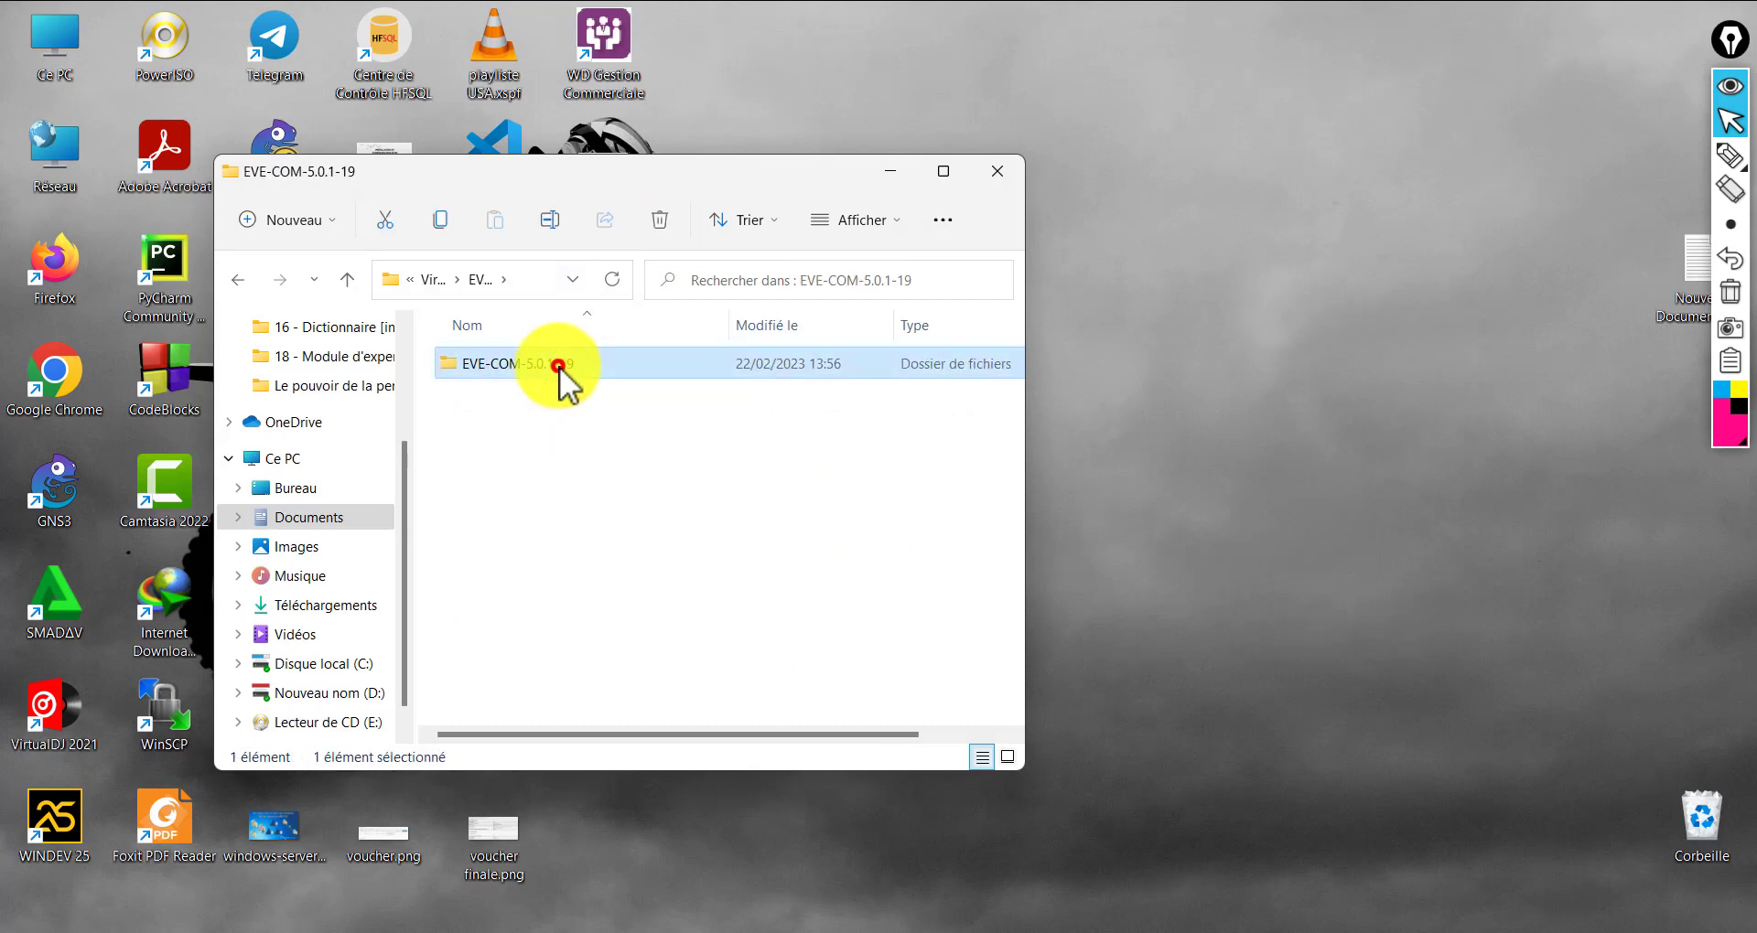
click(557, 520)
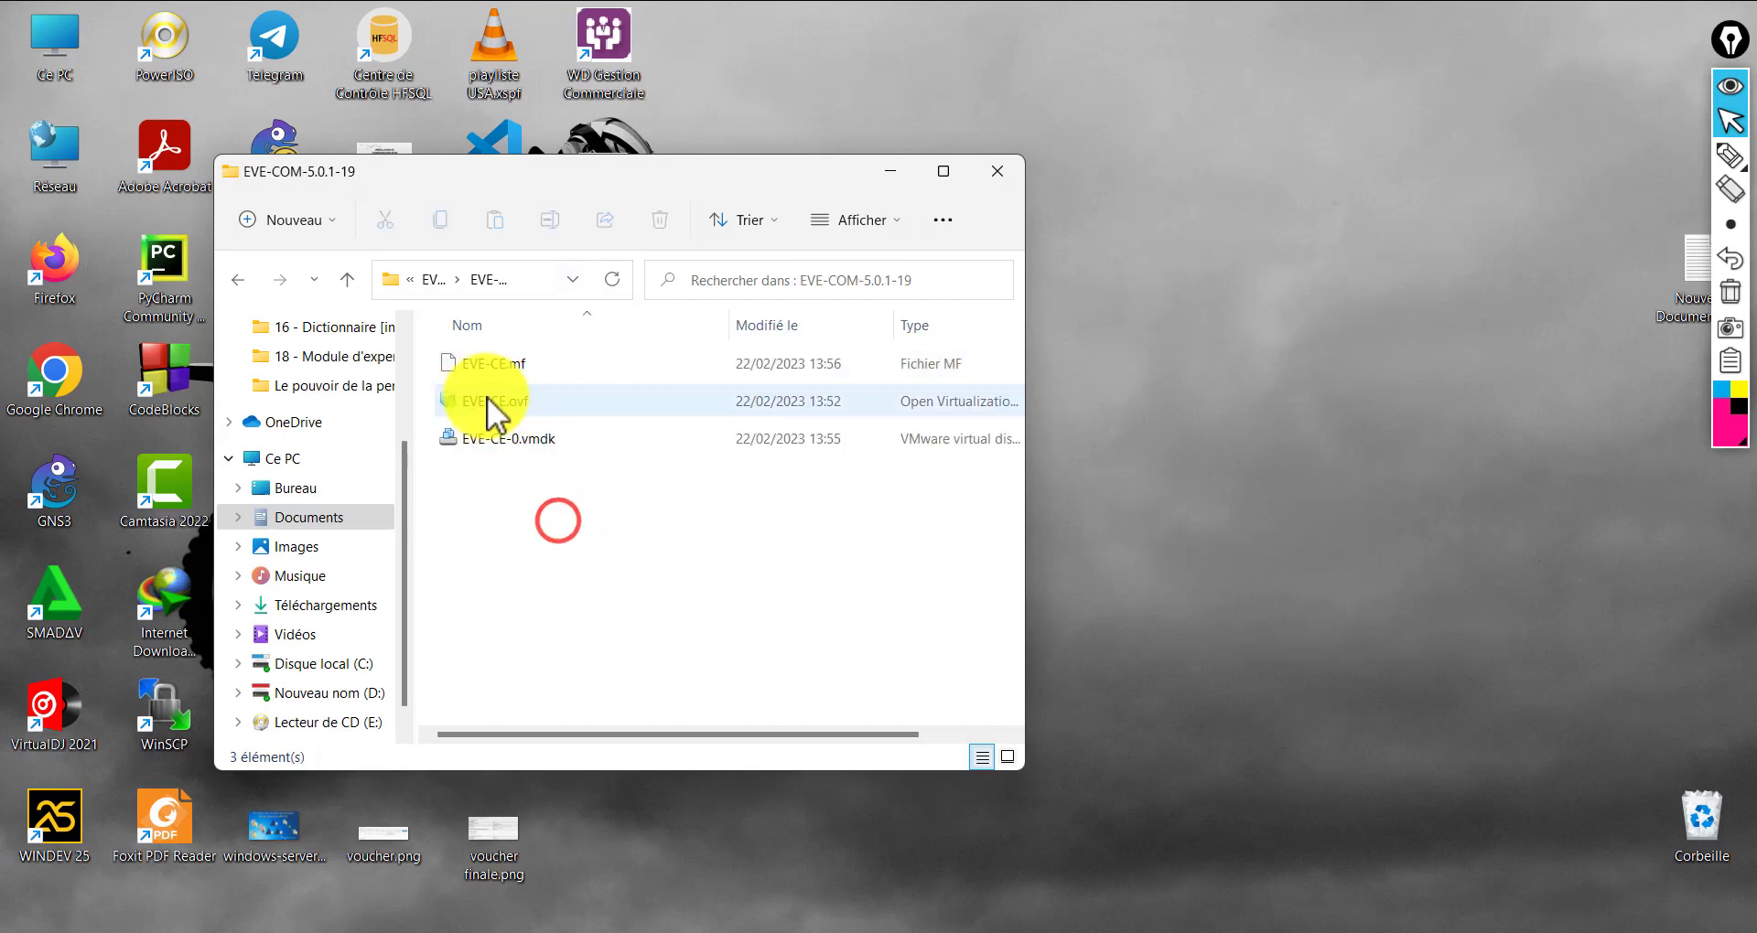
Point out the extracted EVE-CE.mf, EVE-CE.ovf and EVE-CE-0.vmdk files, ending with EVE-CE.ovf selected
click(487, 399)
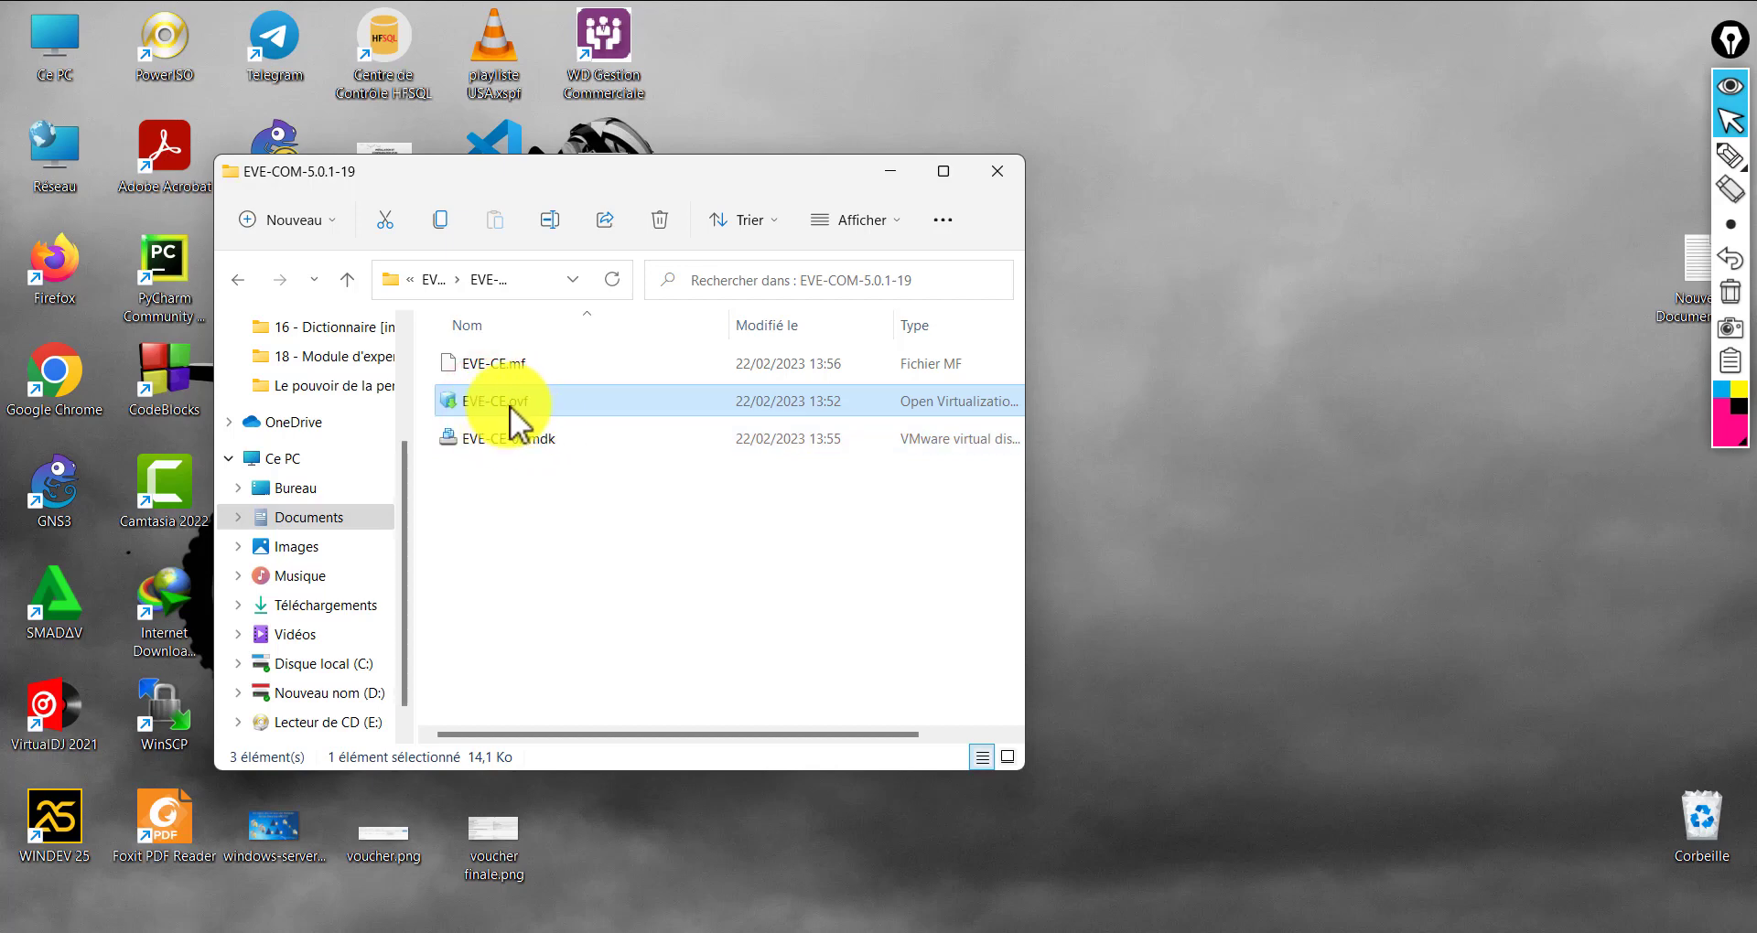
click(595, 476)
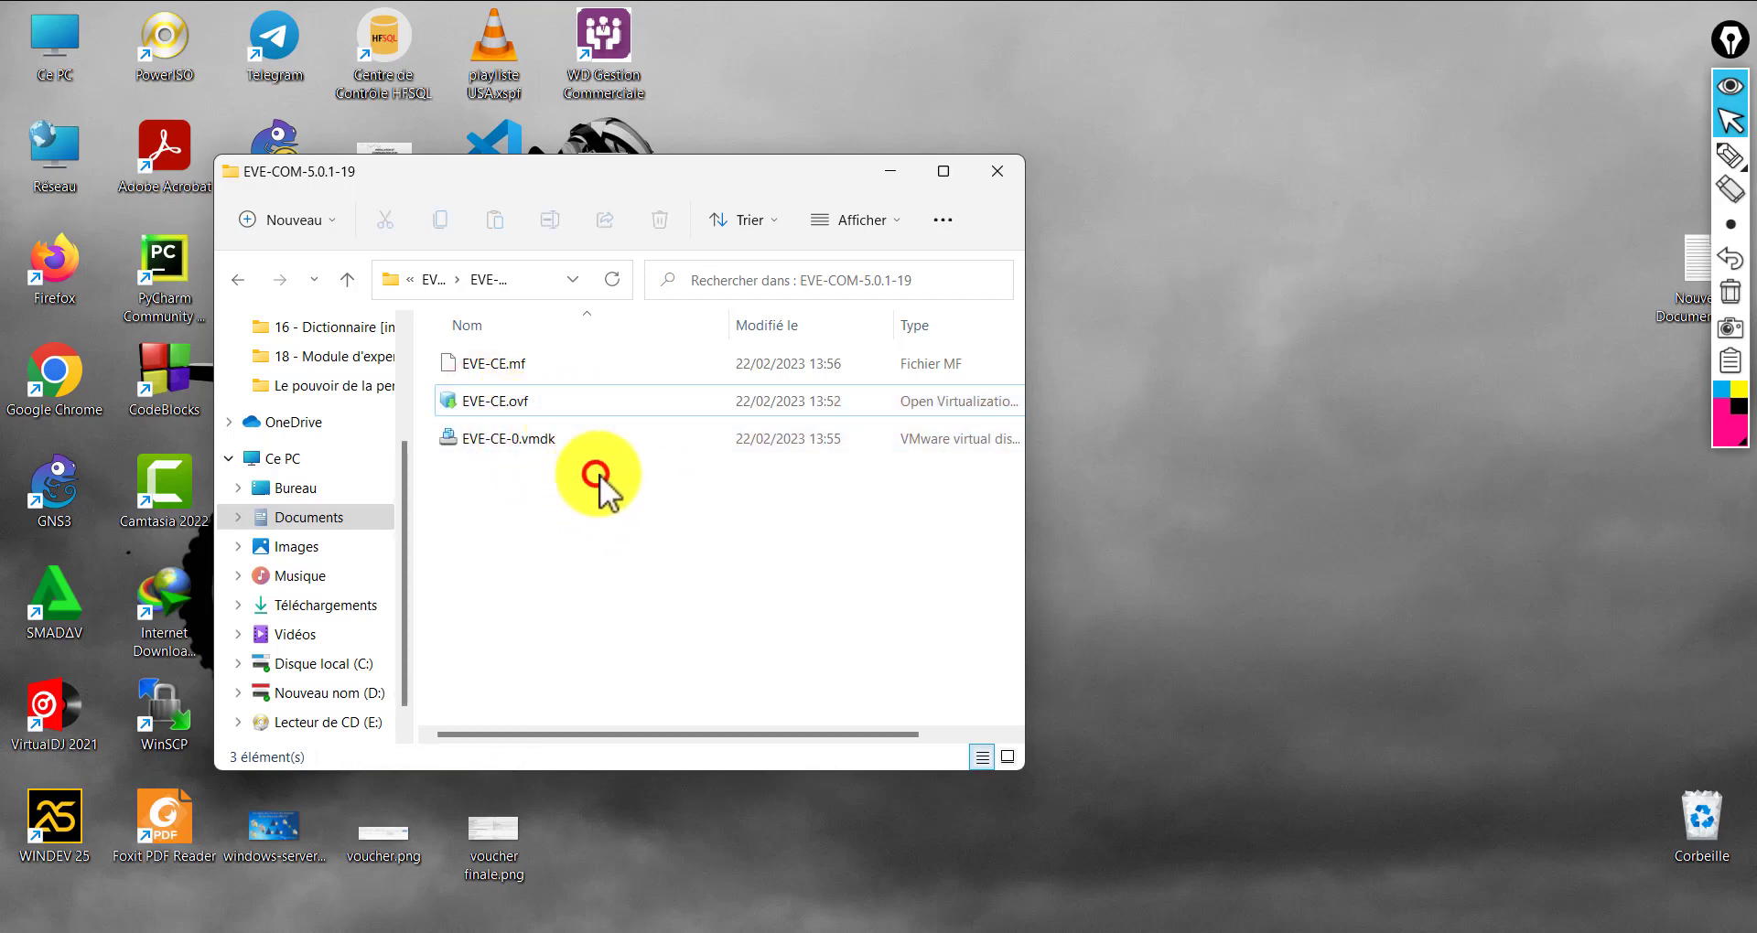
click(512, 402)
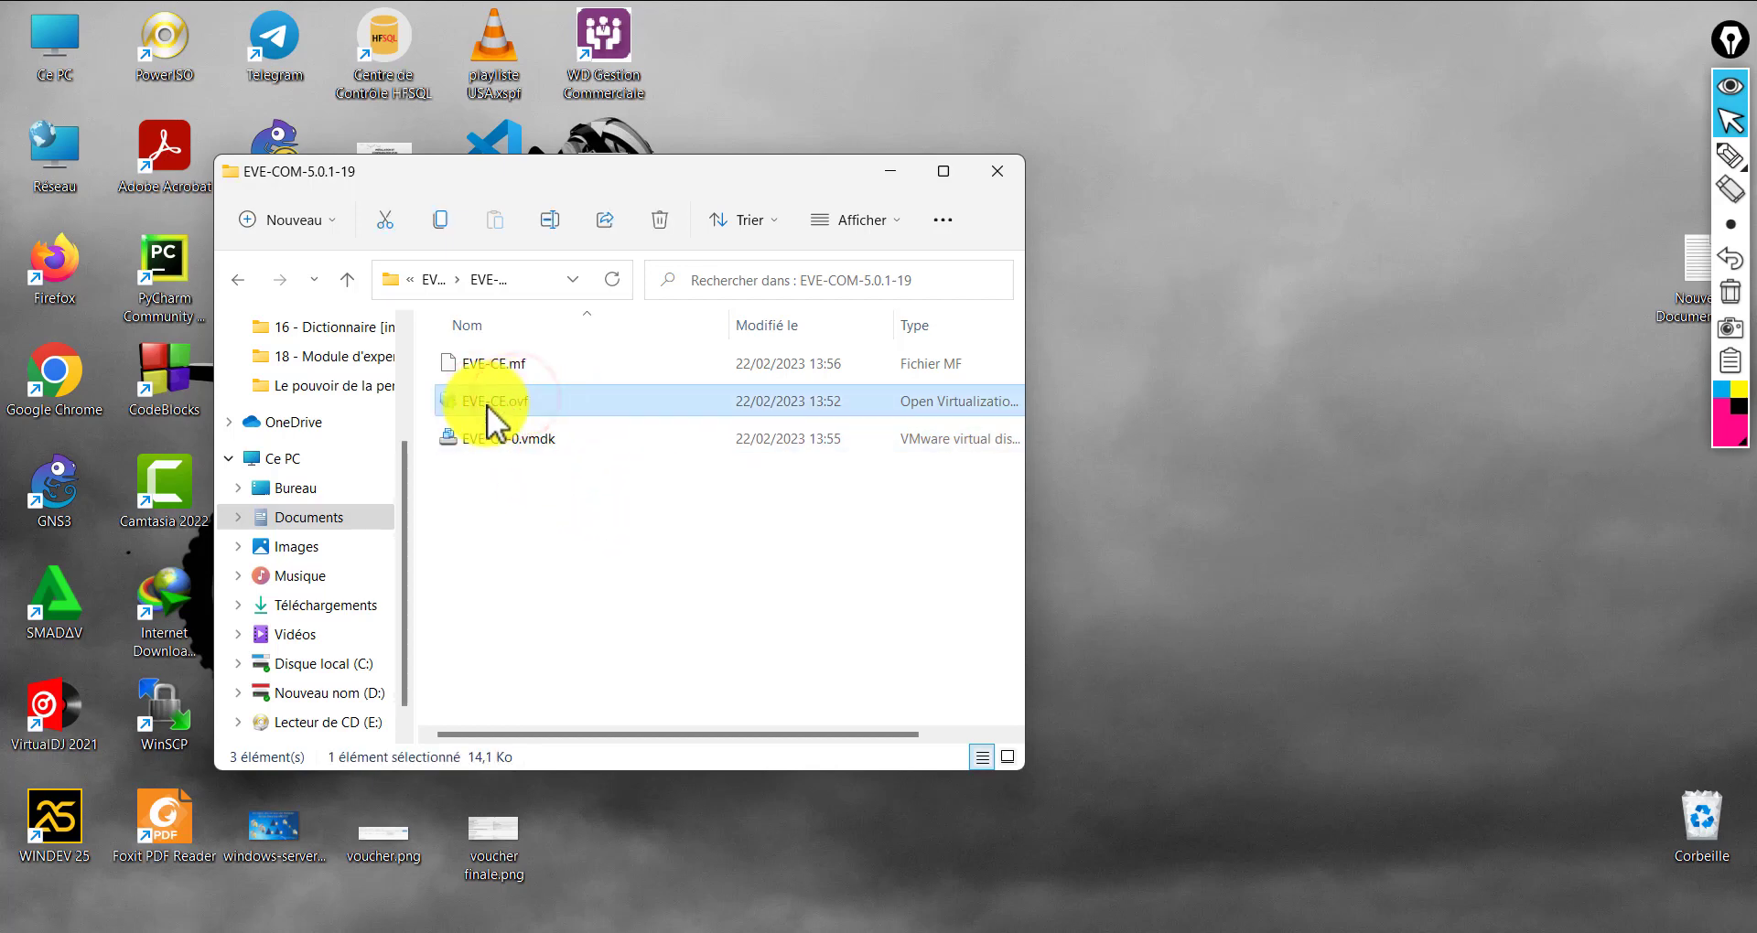
click(484, 366)
click(479, 420)
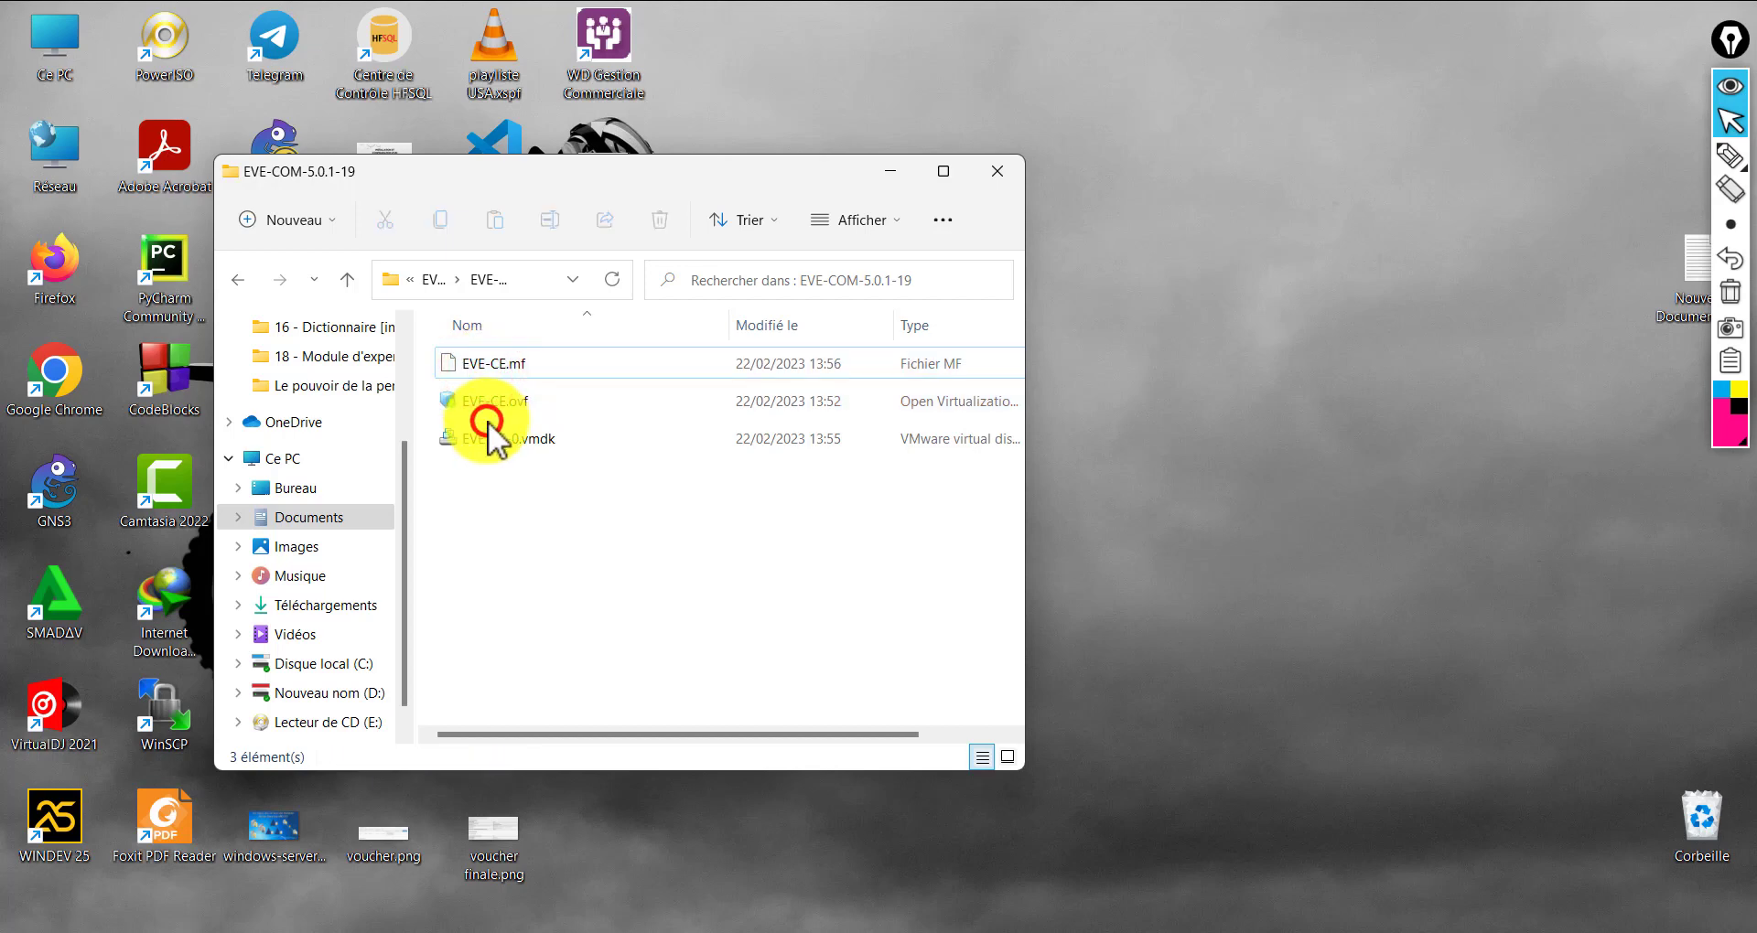
click(494, 441)
click(534, 493)
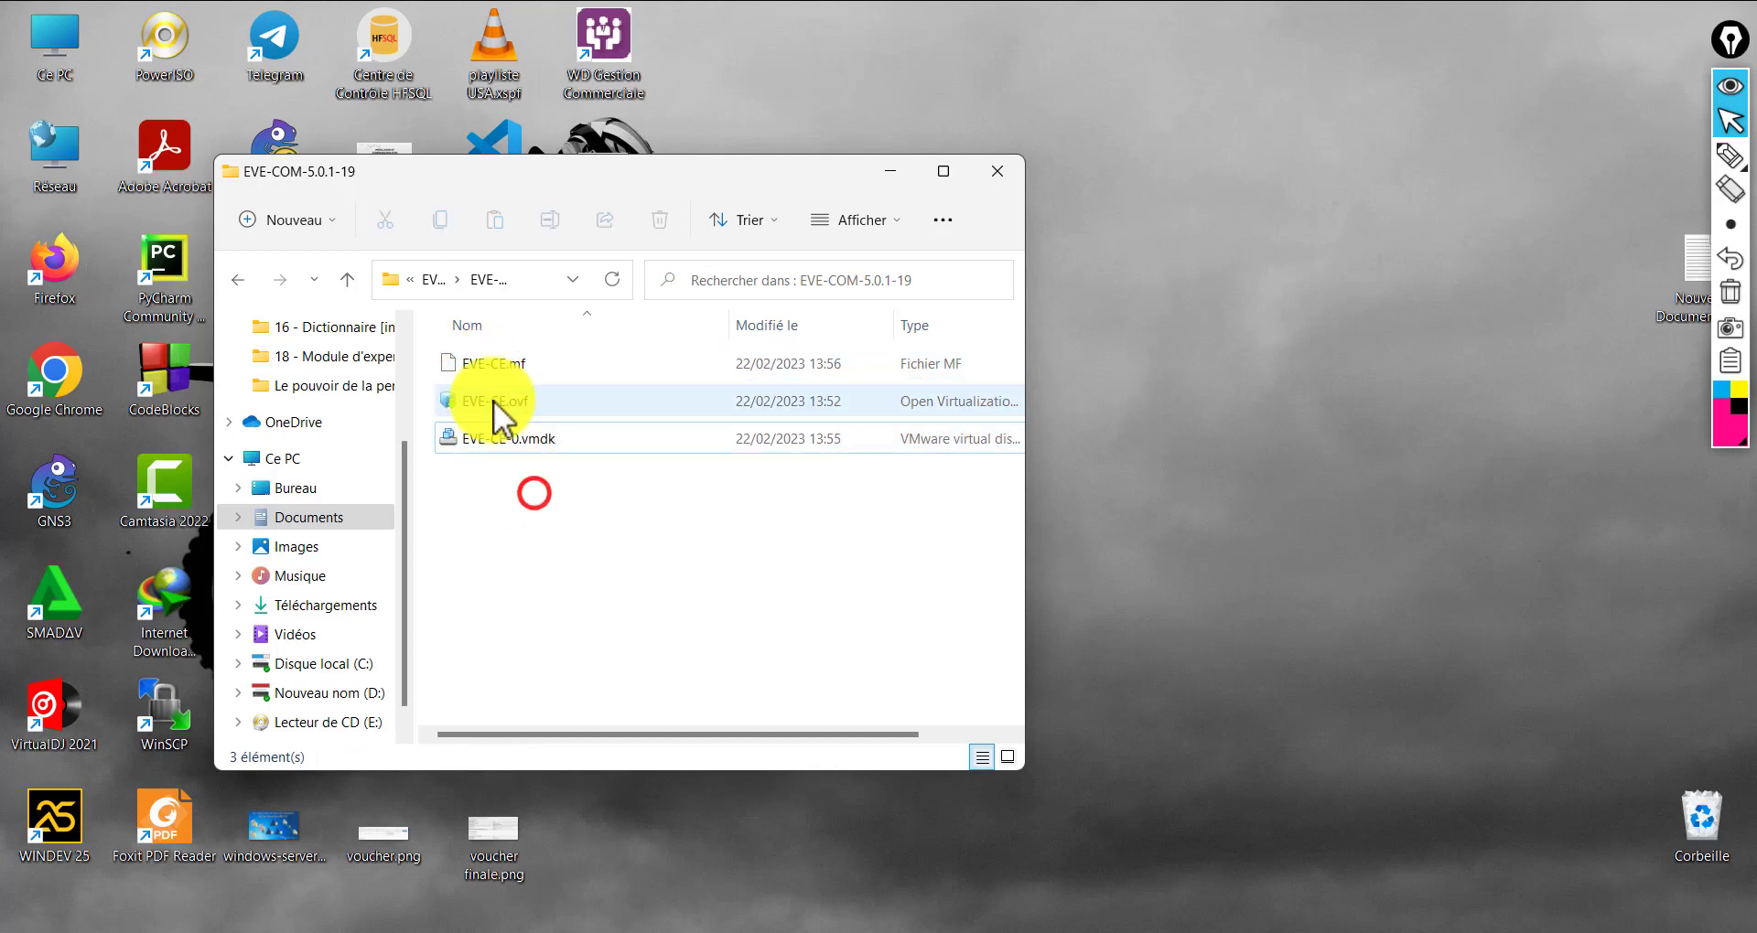
click(485, 395)
Switch to VMware Workstation Pro 17 and bring up the dialog for opening an existing virtual machine file
mouse_move(1281, 929)
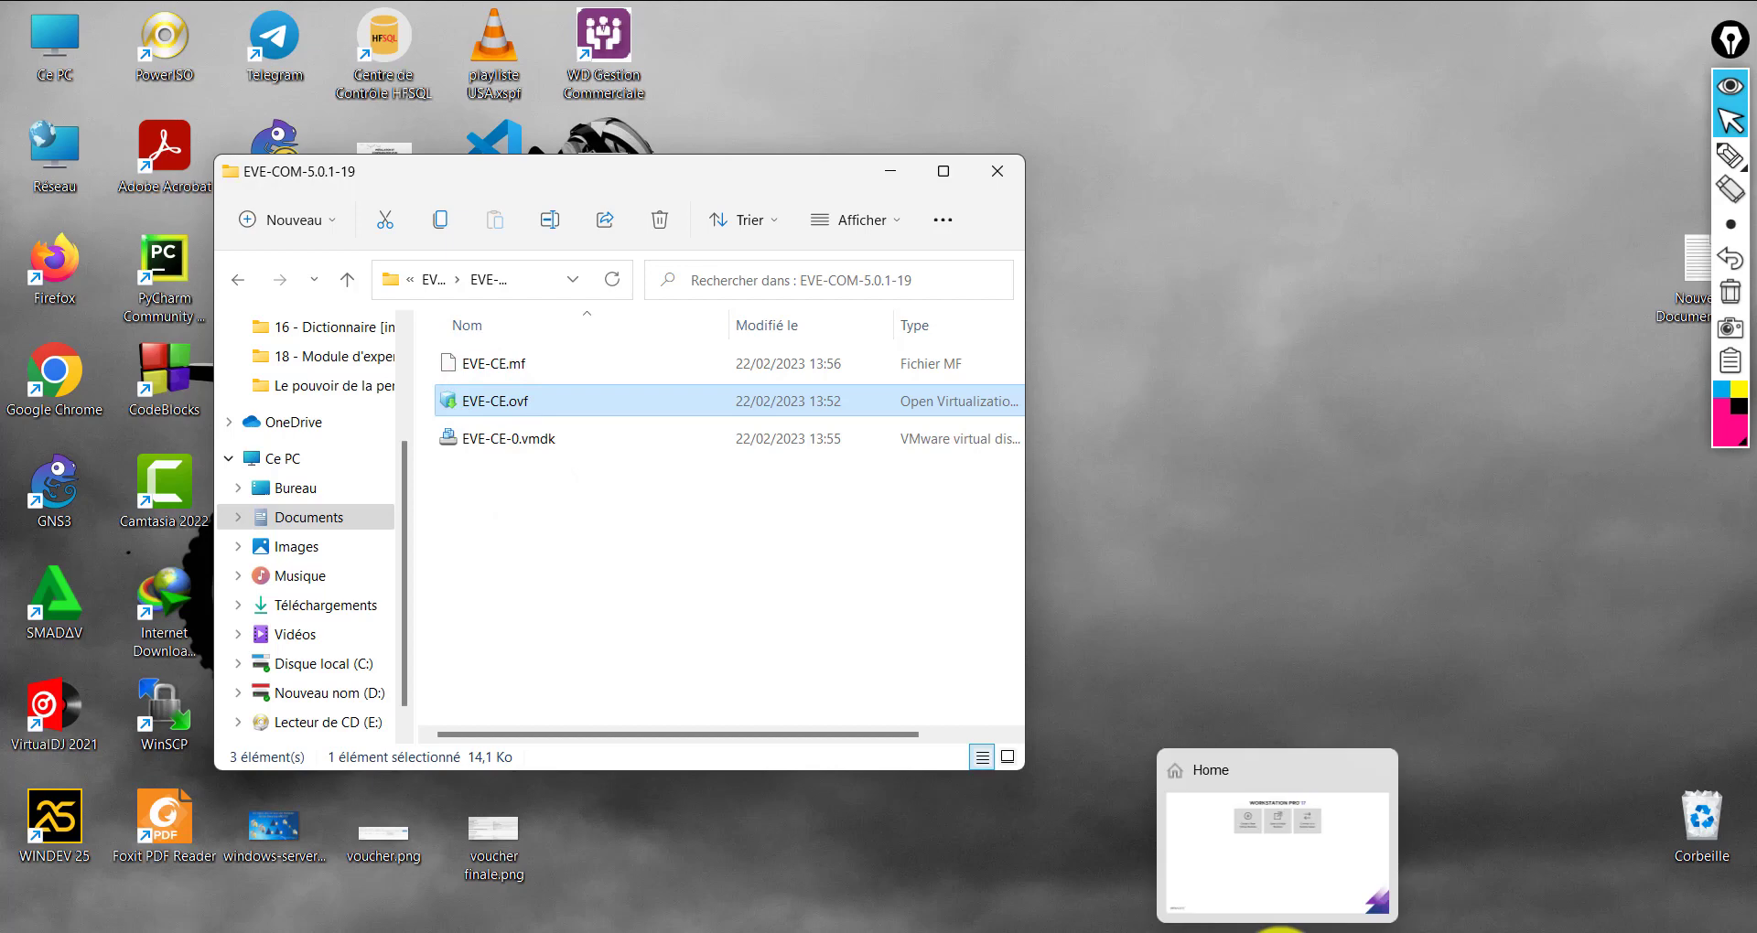
click(1226, 860)
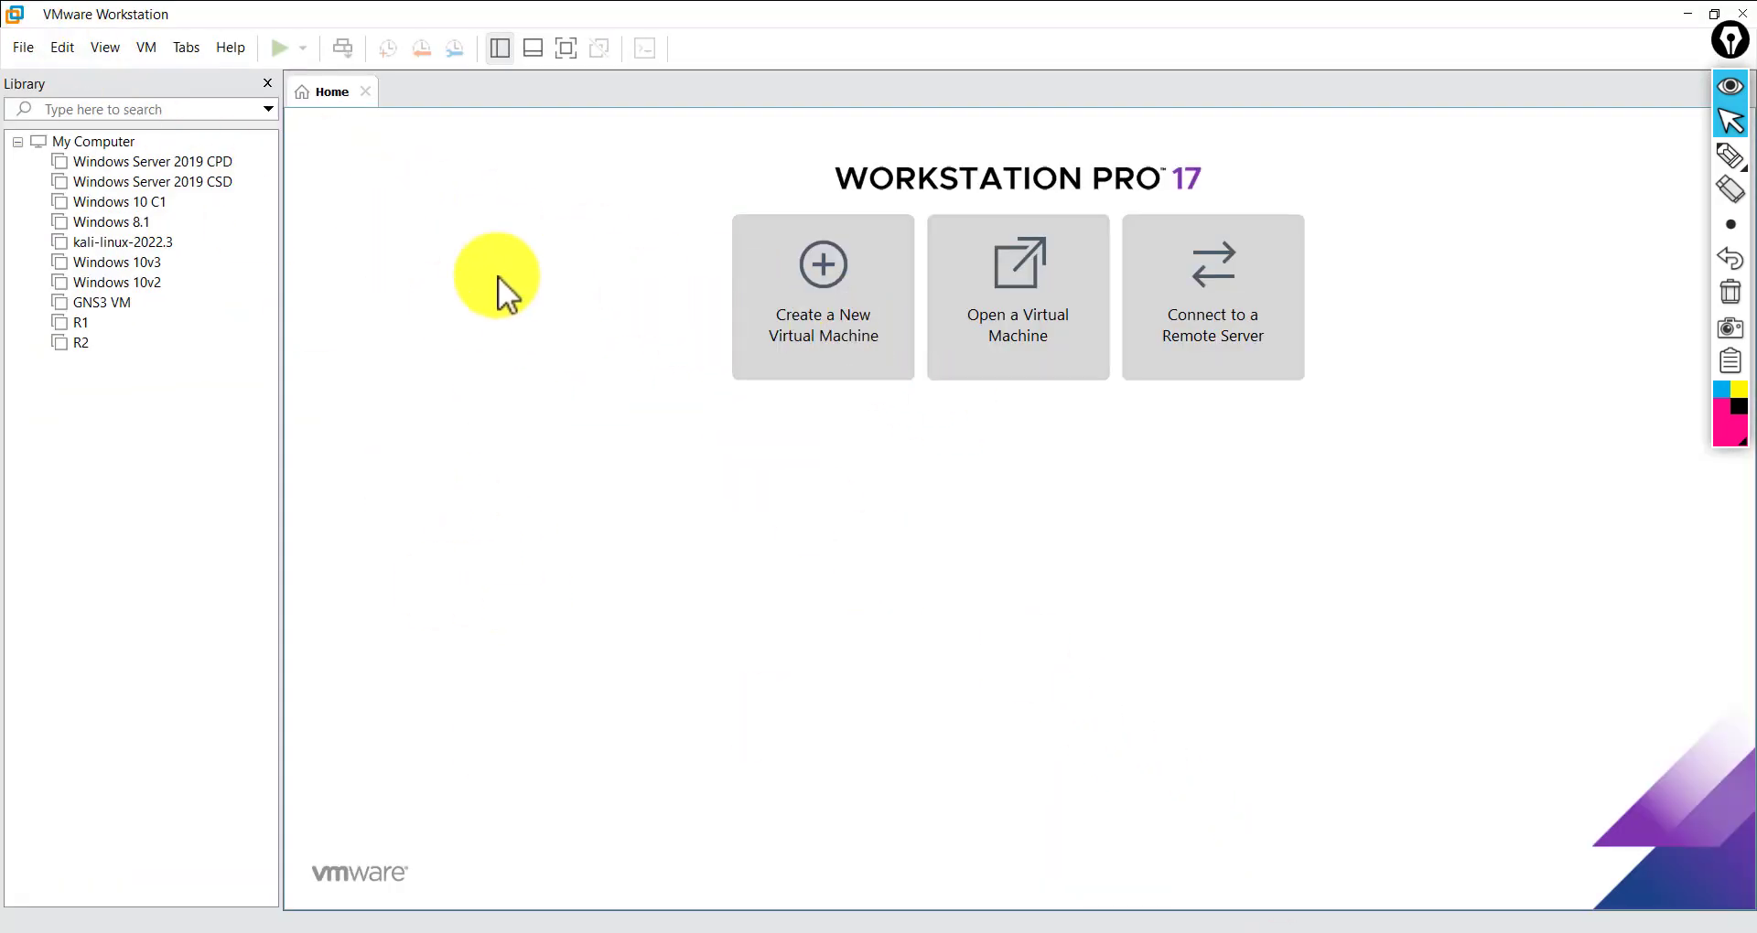
click(20, 48)
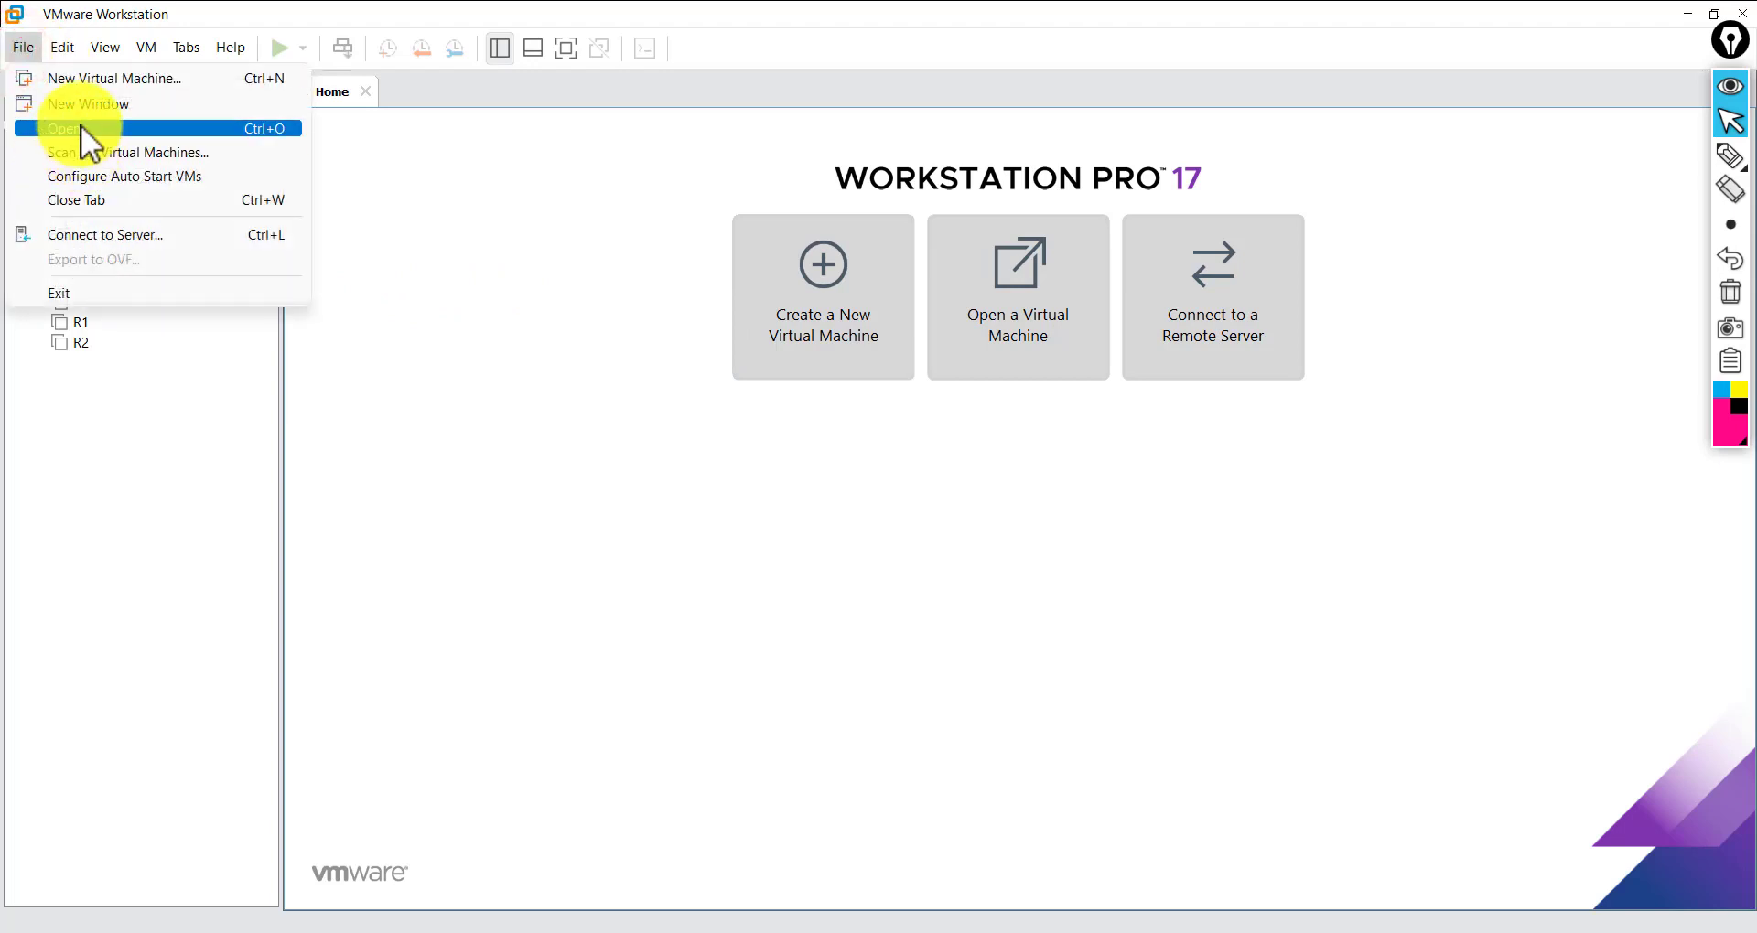
click(131, 125)
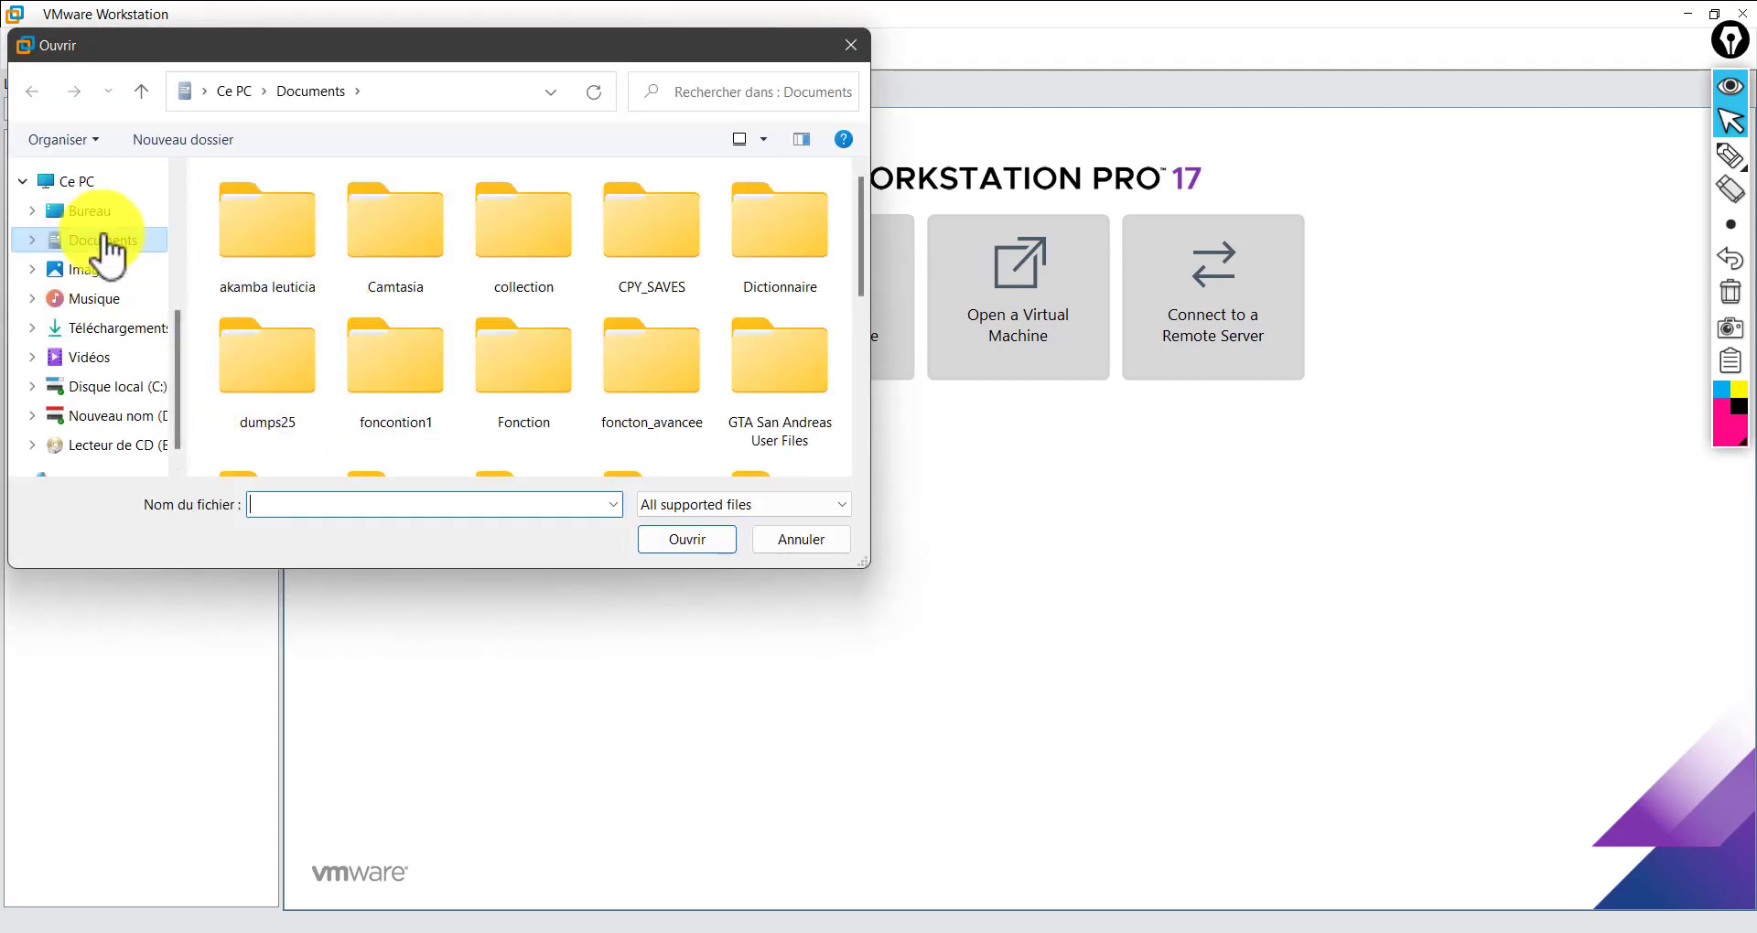
Open EVE-CE.ovf from the nested EVE-COM-5.0.1-19 folders inside Documents > Virtual Machines
click(102, 230)
scroll(482, 294, down, 5)
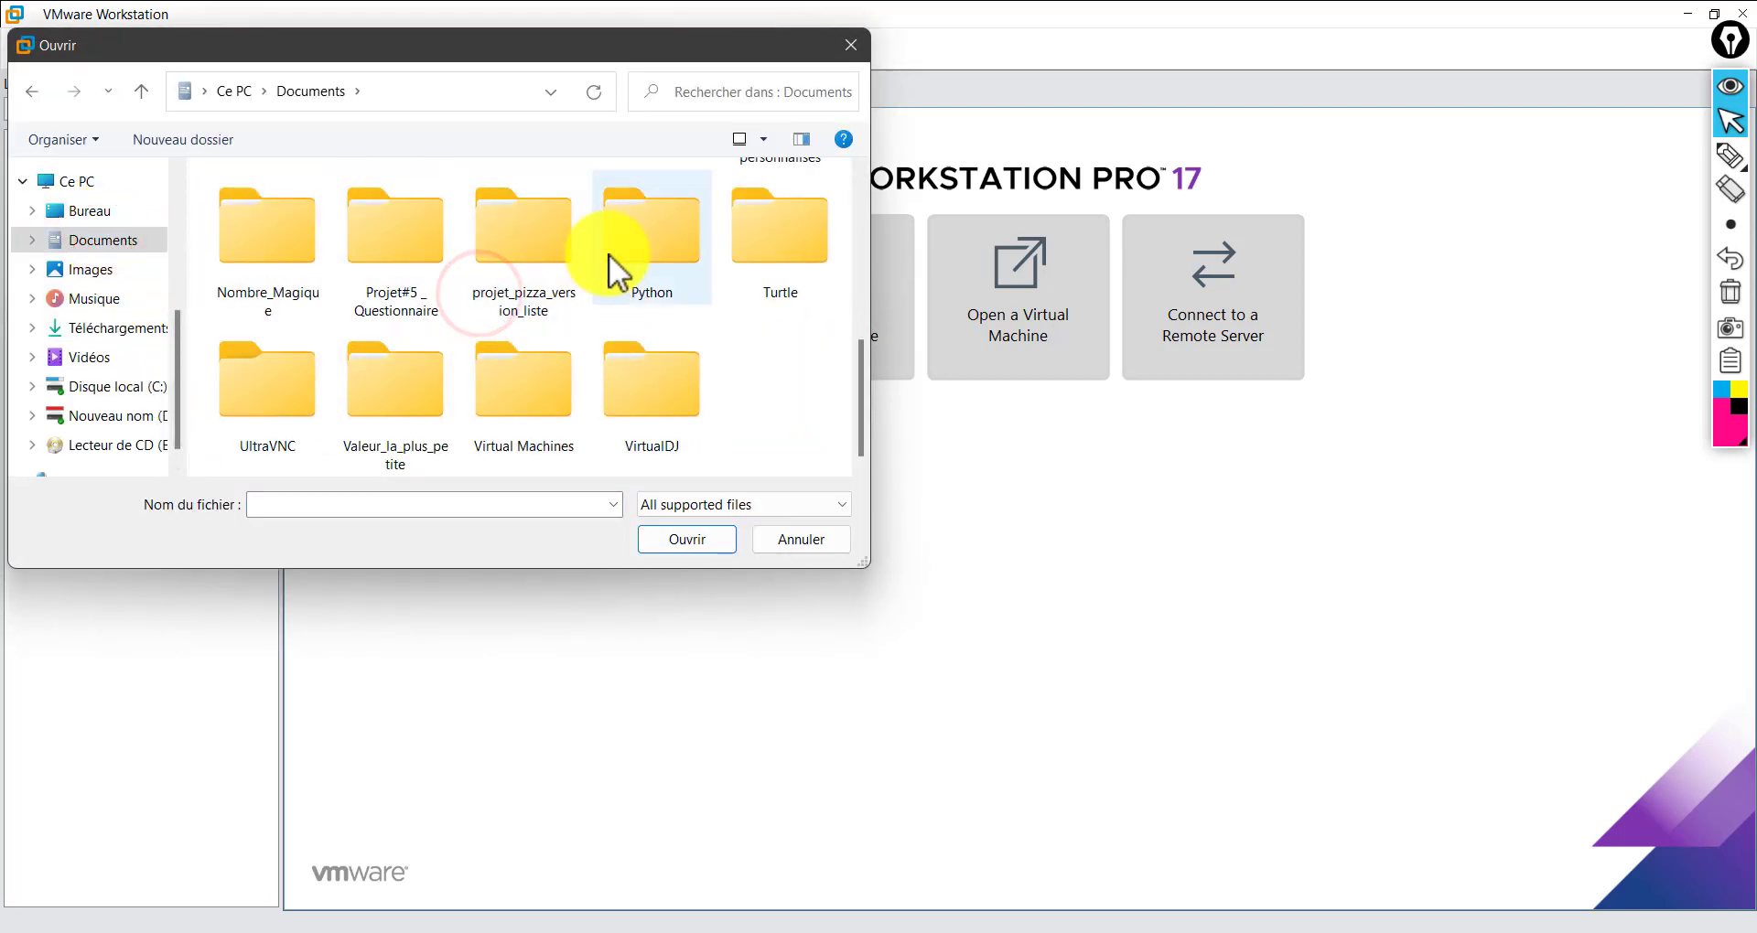
double_click(546, 388)
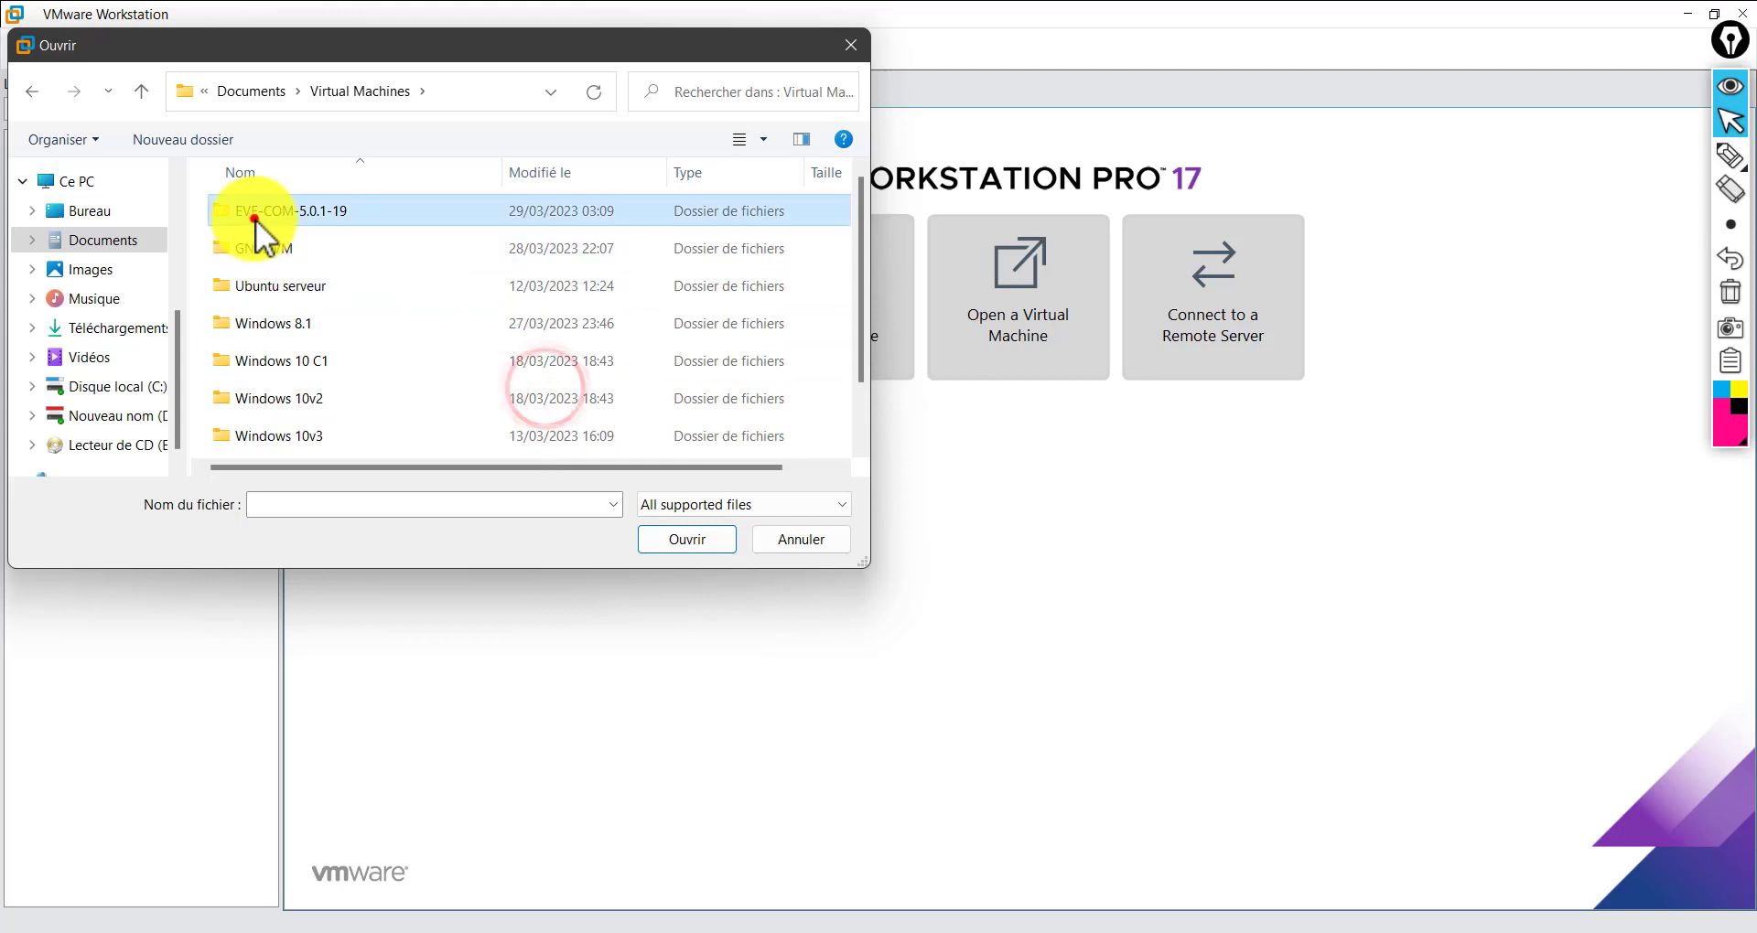
double_click(253, 214)
double_click(253, 214)
click(265, 215)
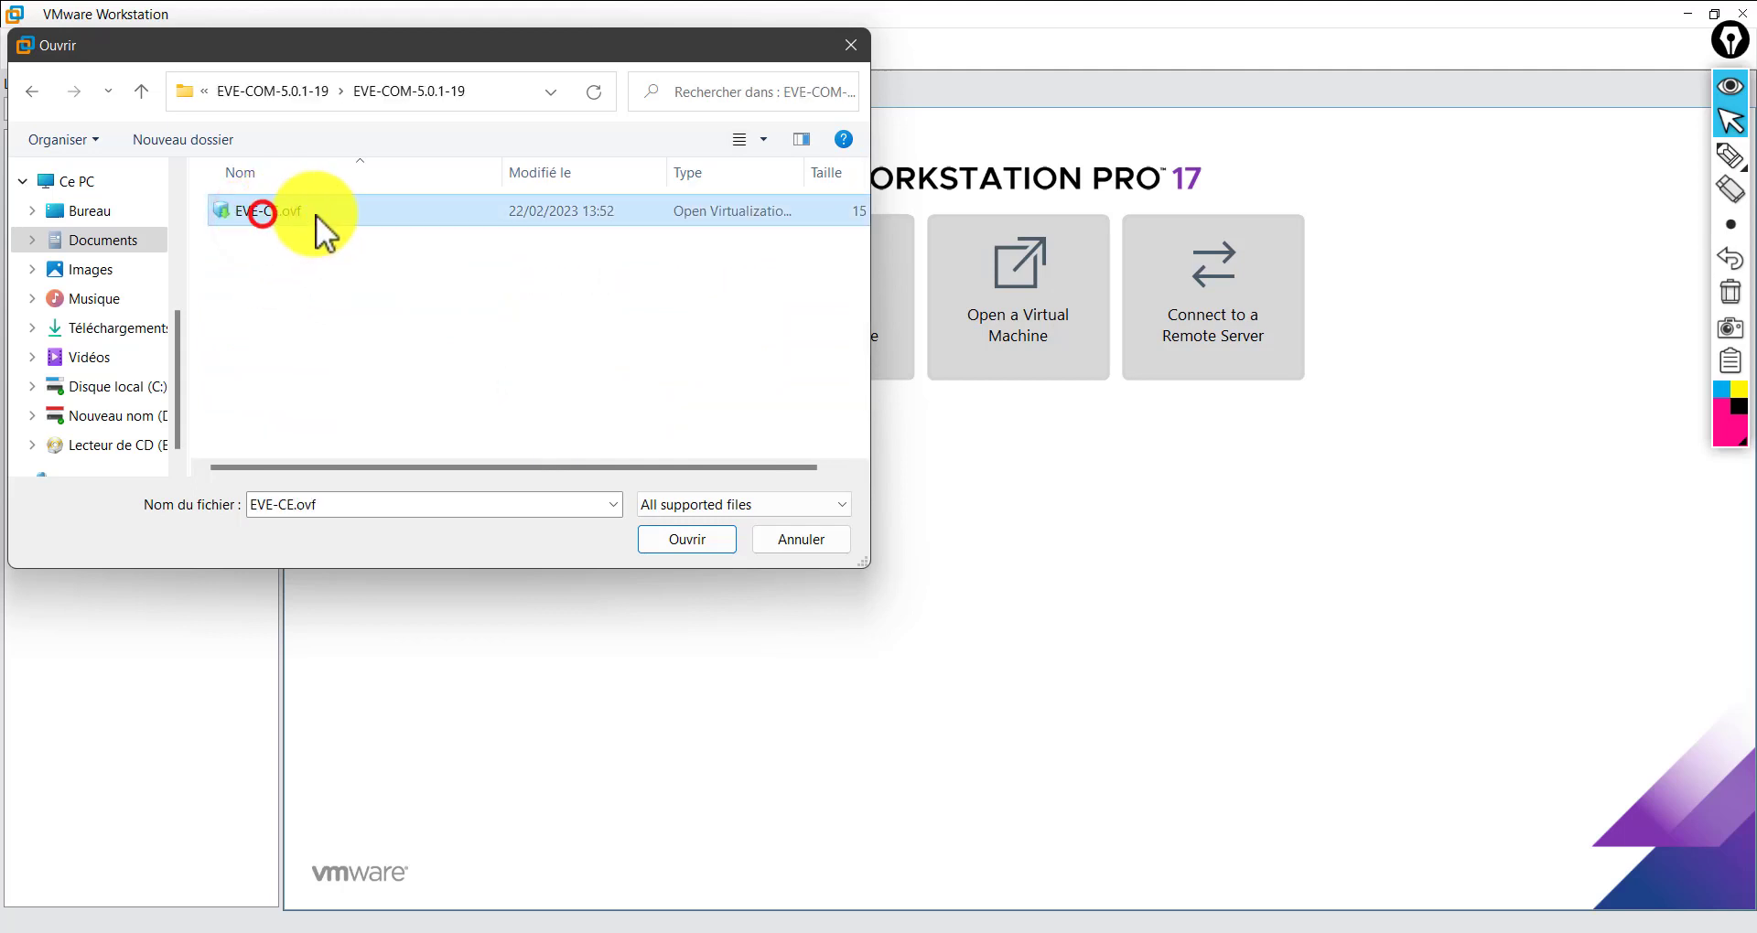
double_click(283, 213)
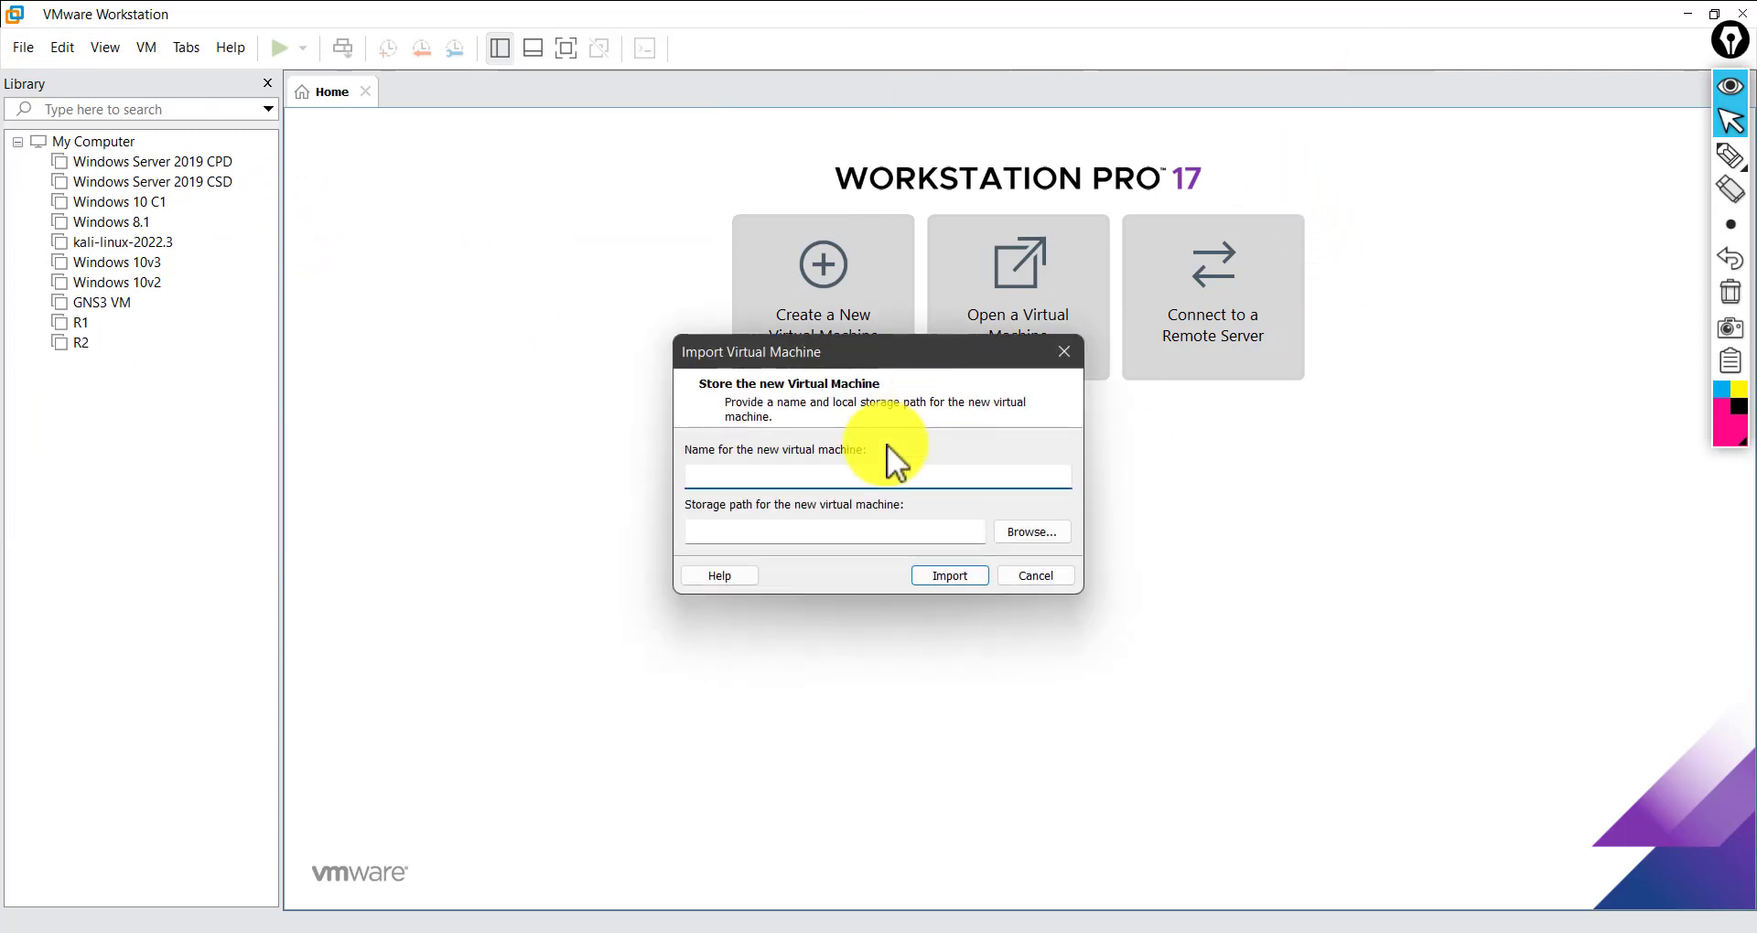
Import the virtual machine with both its name and storage path left blank
right_click(796, 470)
click(772, 469)
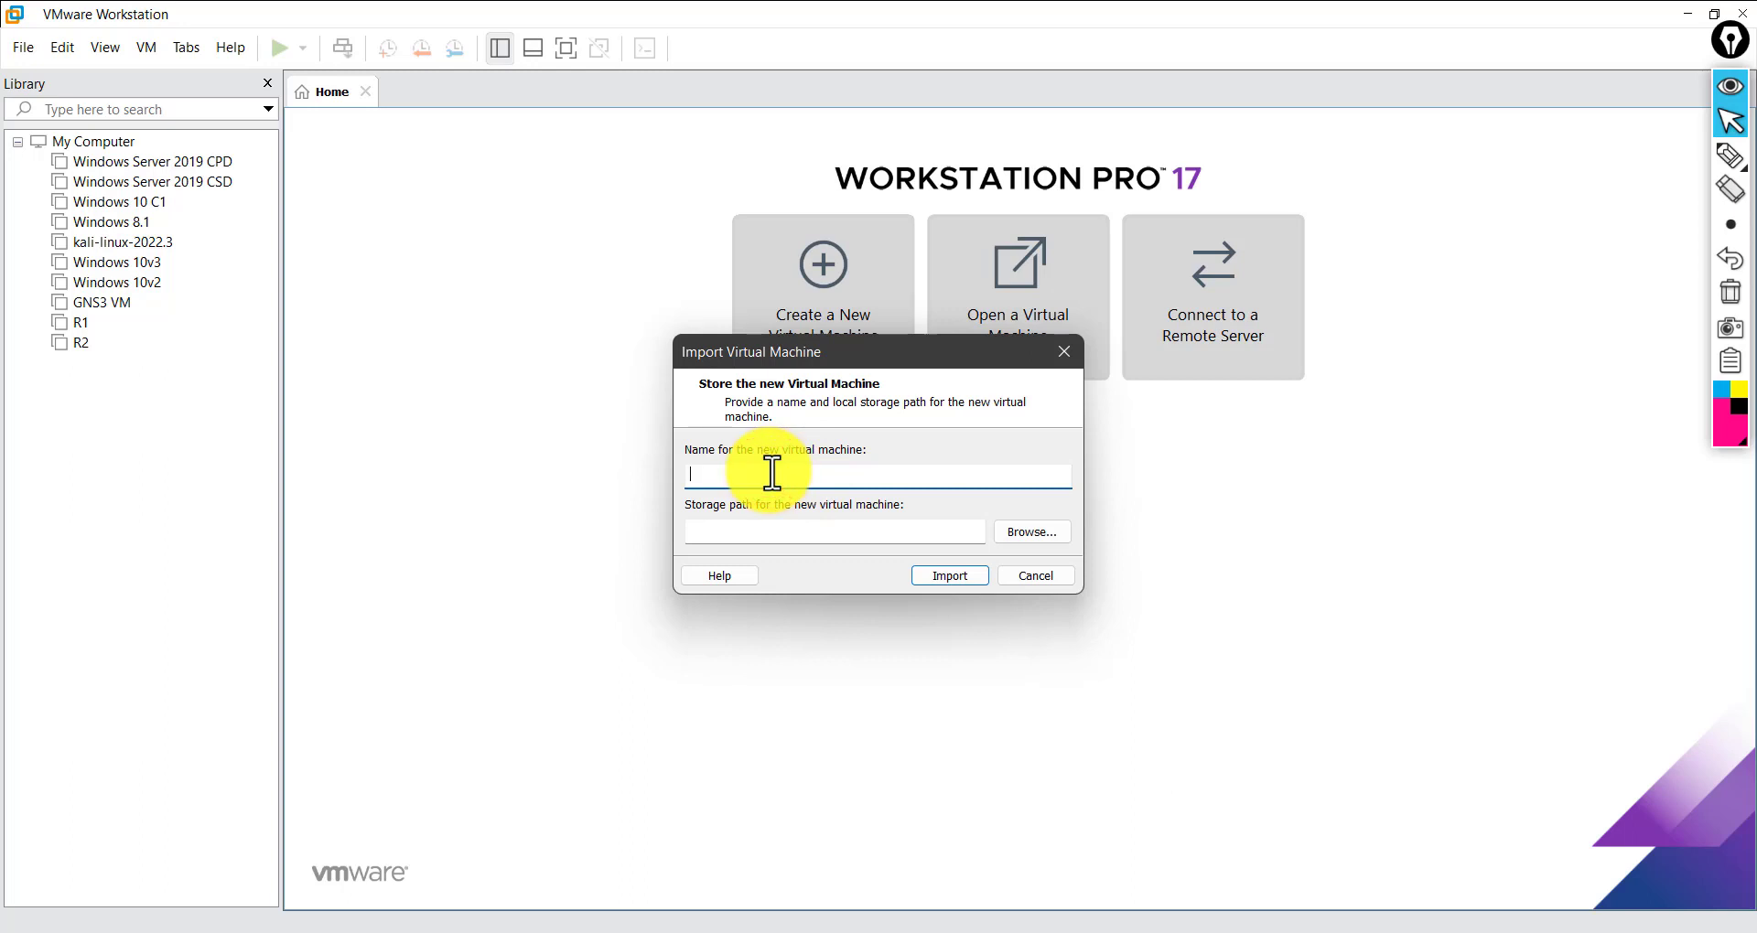
click(849, 536)
click(814, 471)
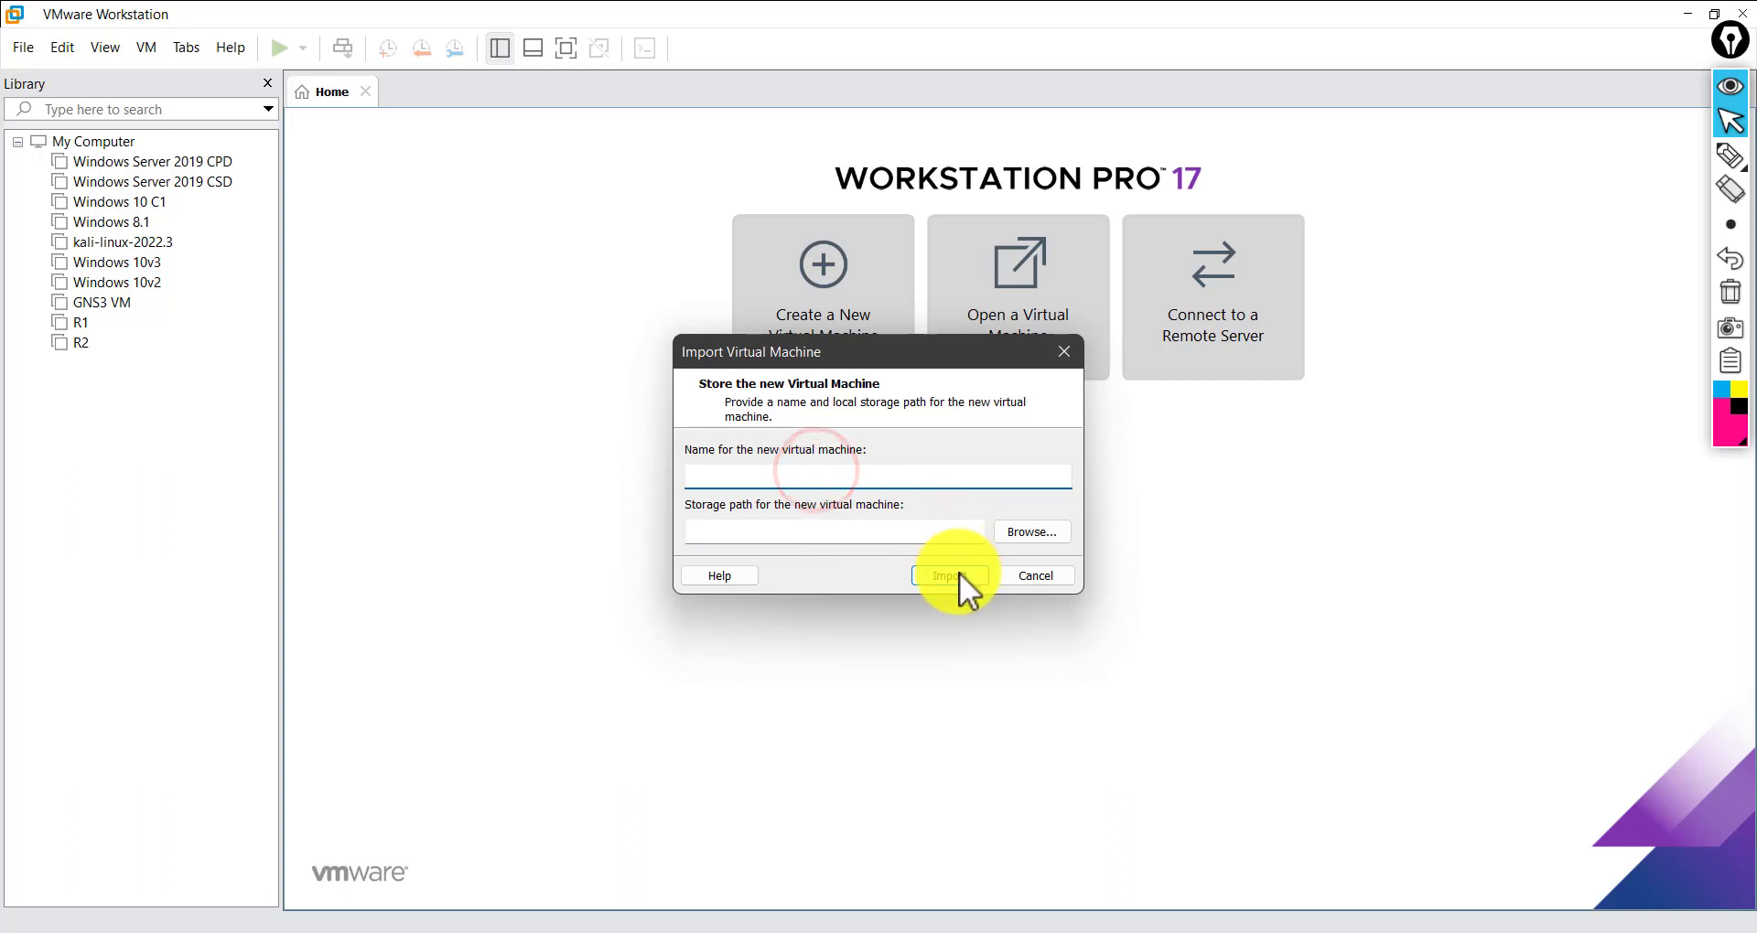
click(957, 577)
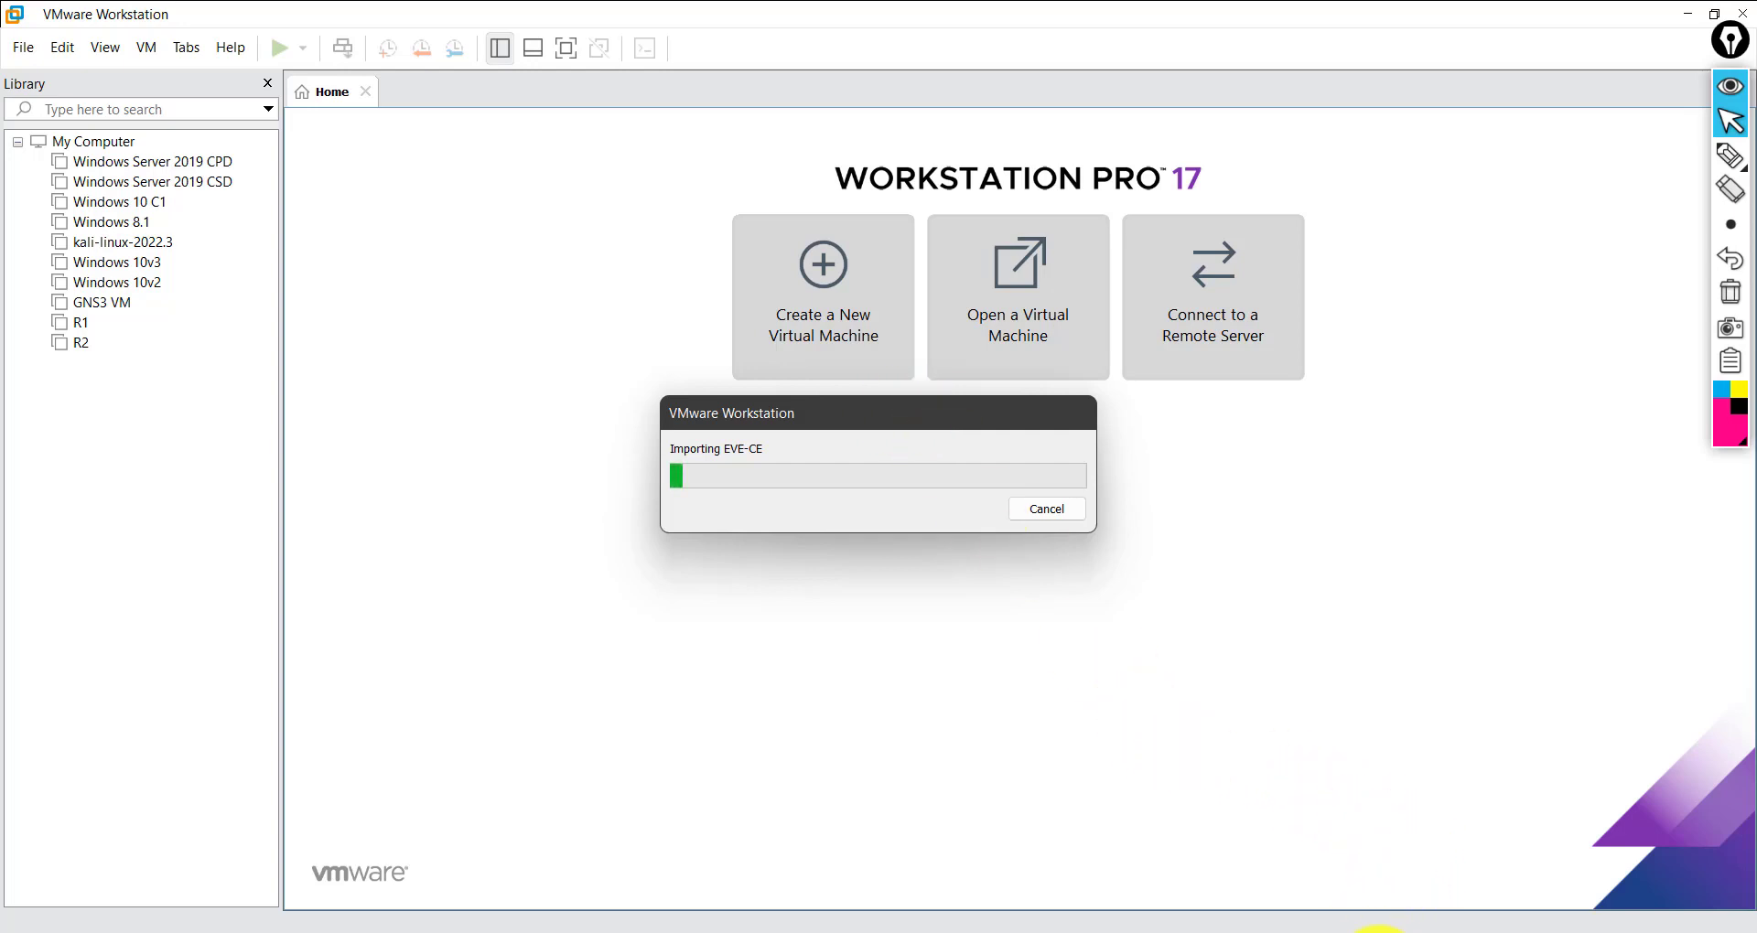
Point out the imported EVE-CE machine in the library and the memory entry in its device summary
click(695, 300)
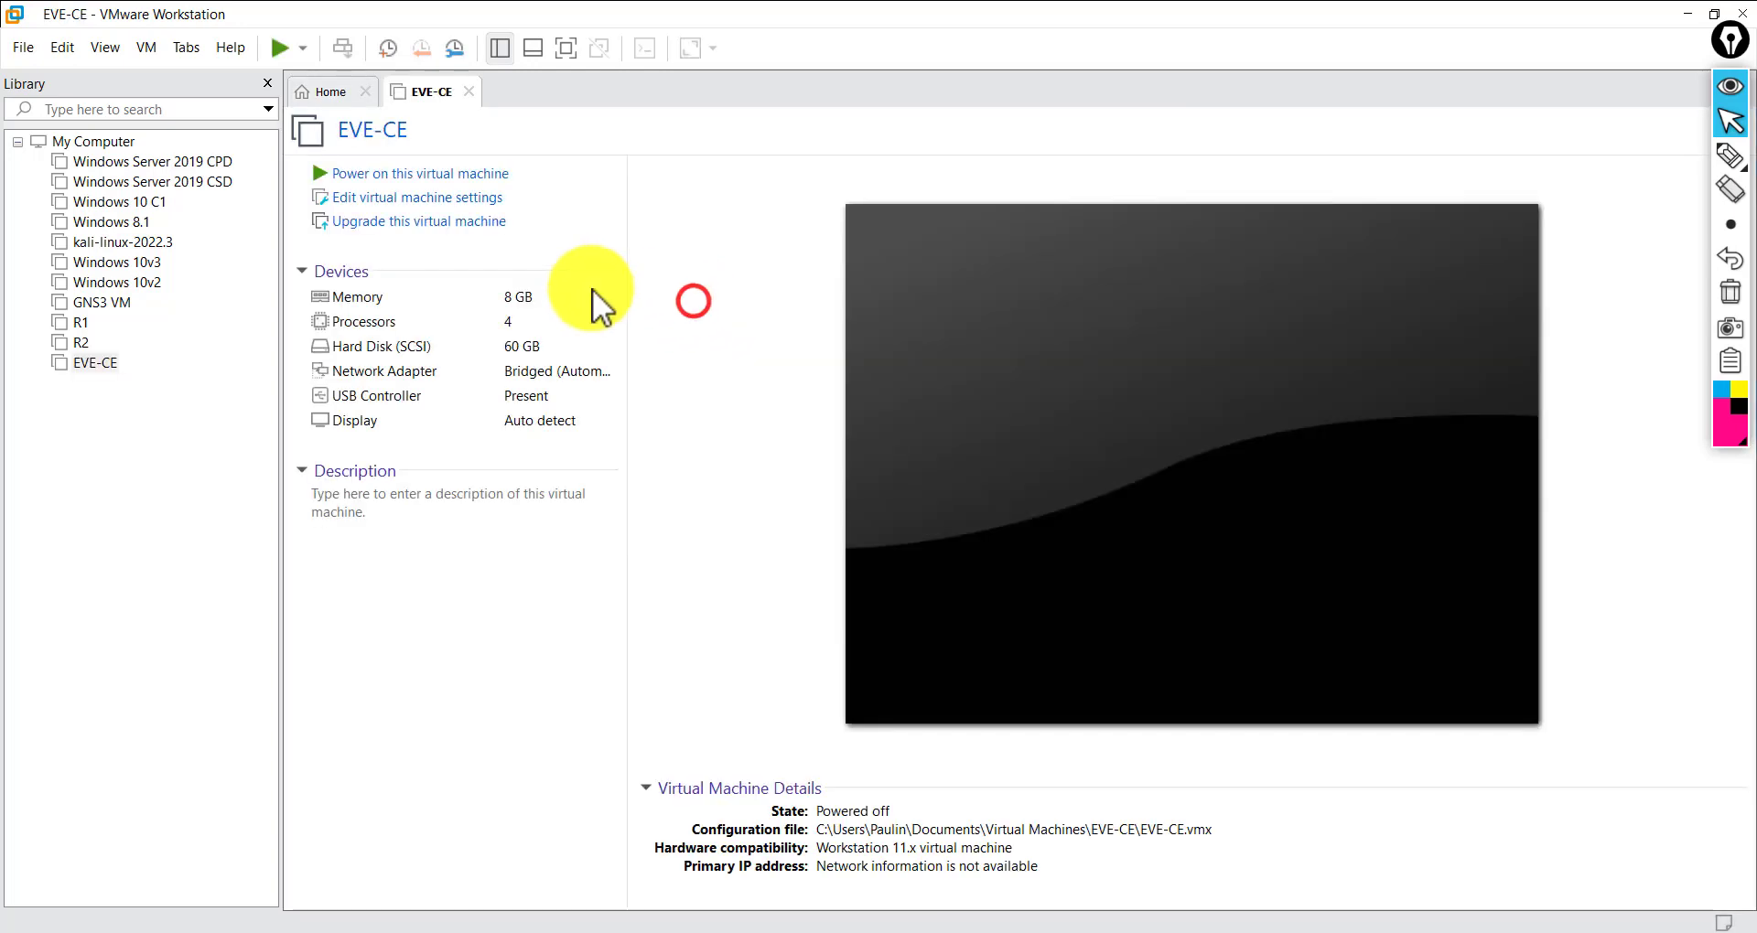
click(505, 296)
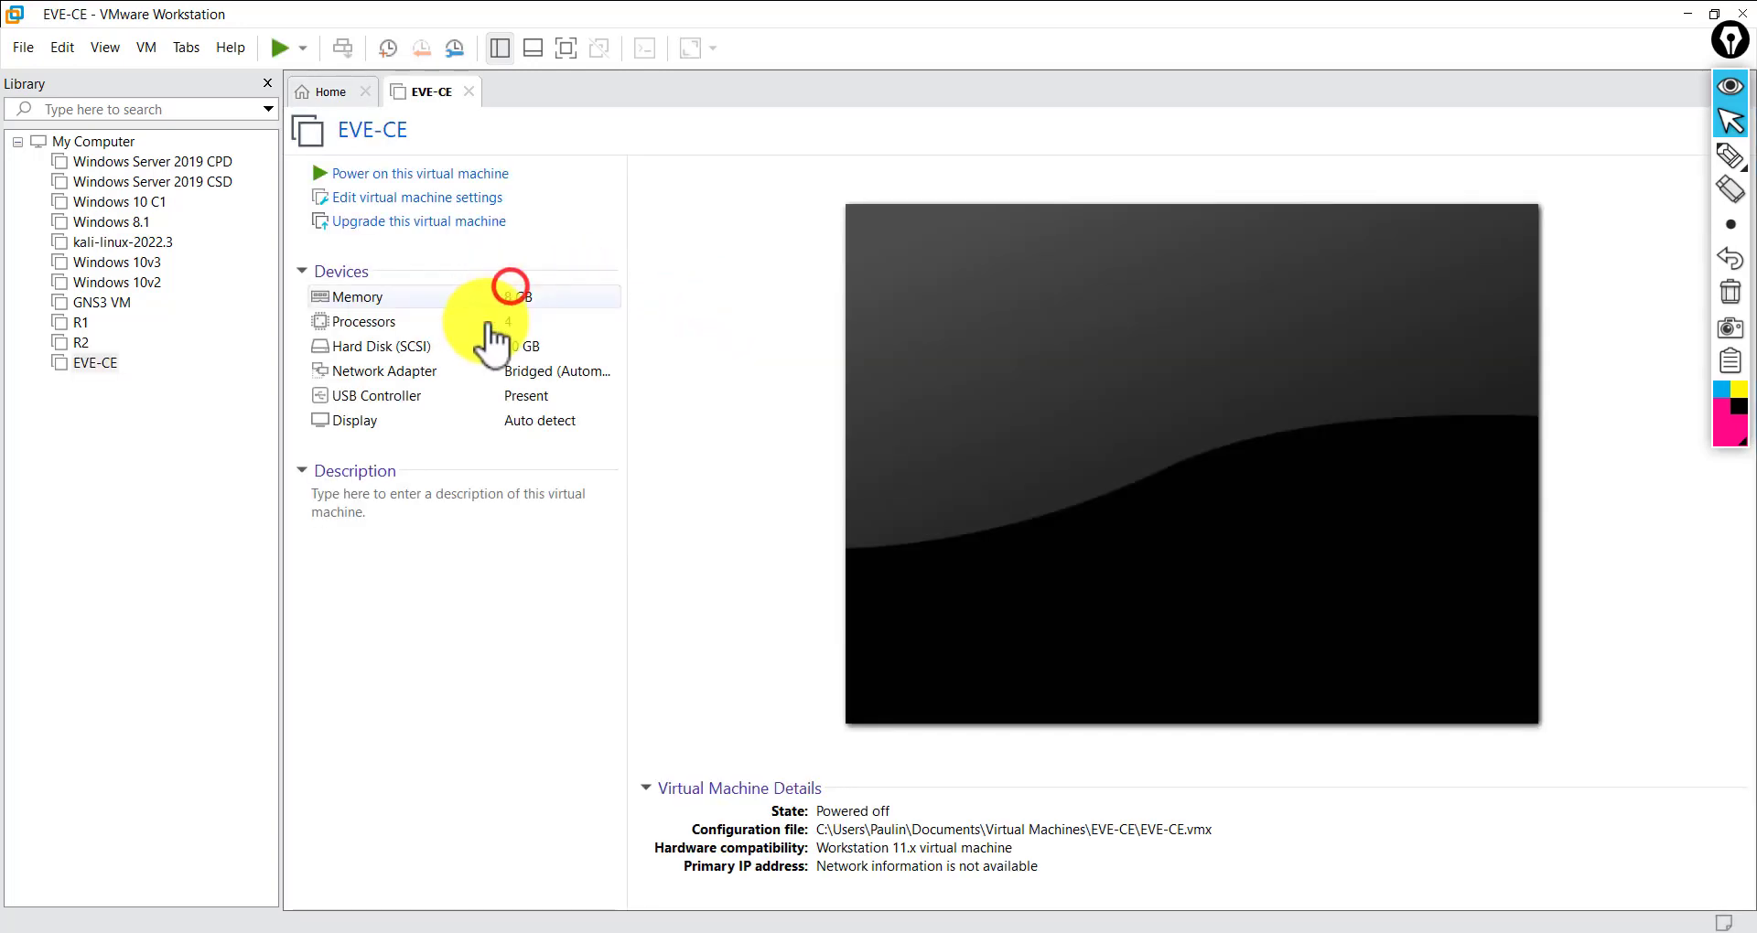
right_click(95, 366)
click(31, 404)
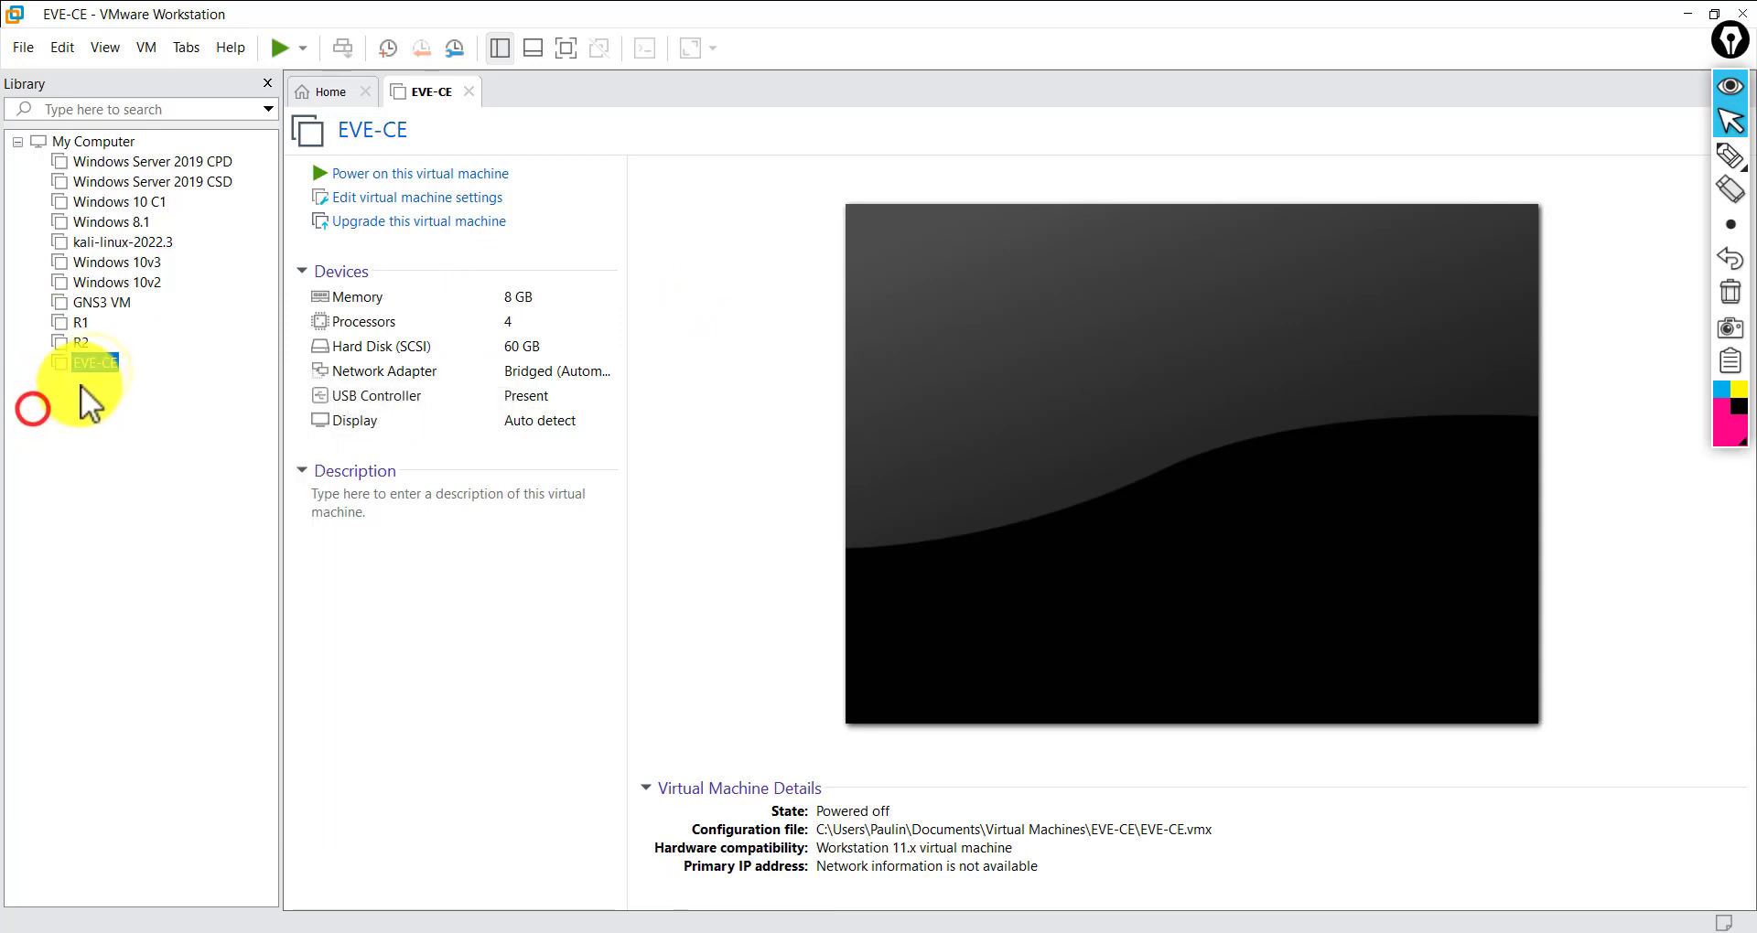
click(90, 366)
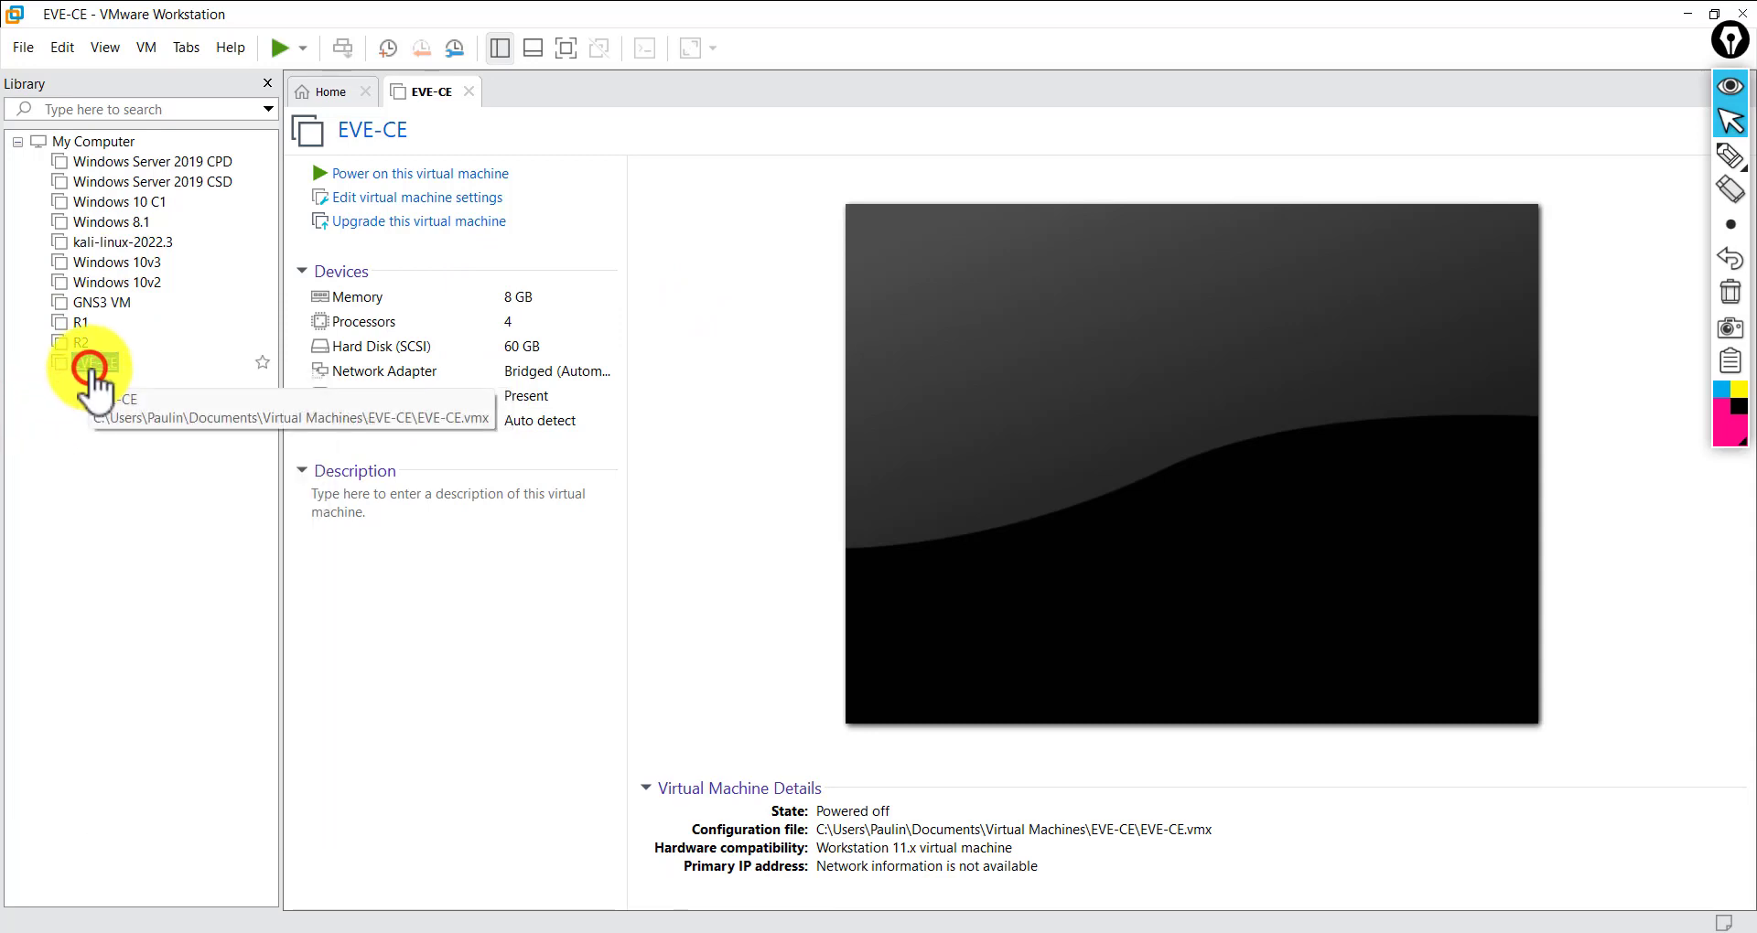
Examine EVE-CE's memory and hard disk settings, closing the settings dialog after each
click(550, 300)
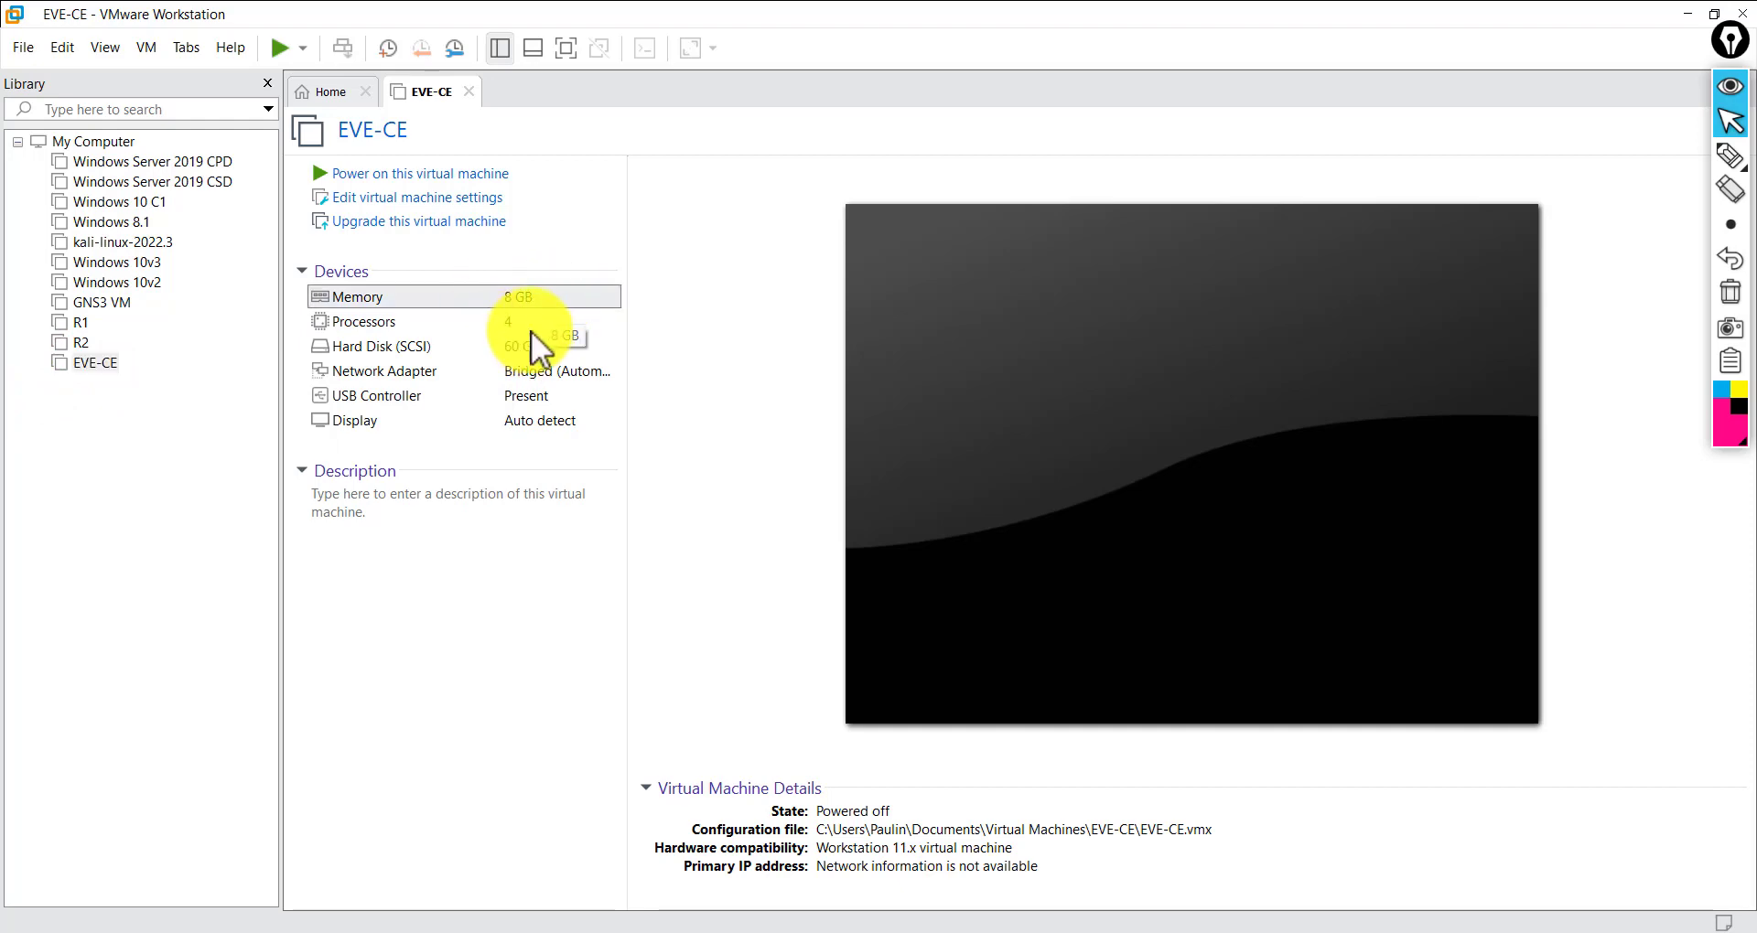
double_click(535, 321)
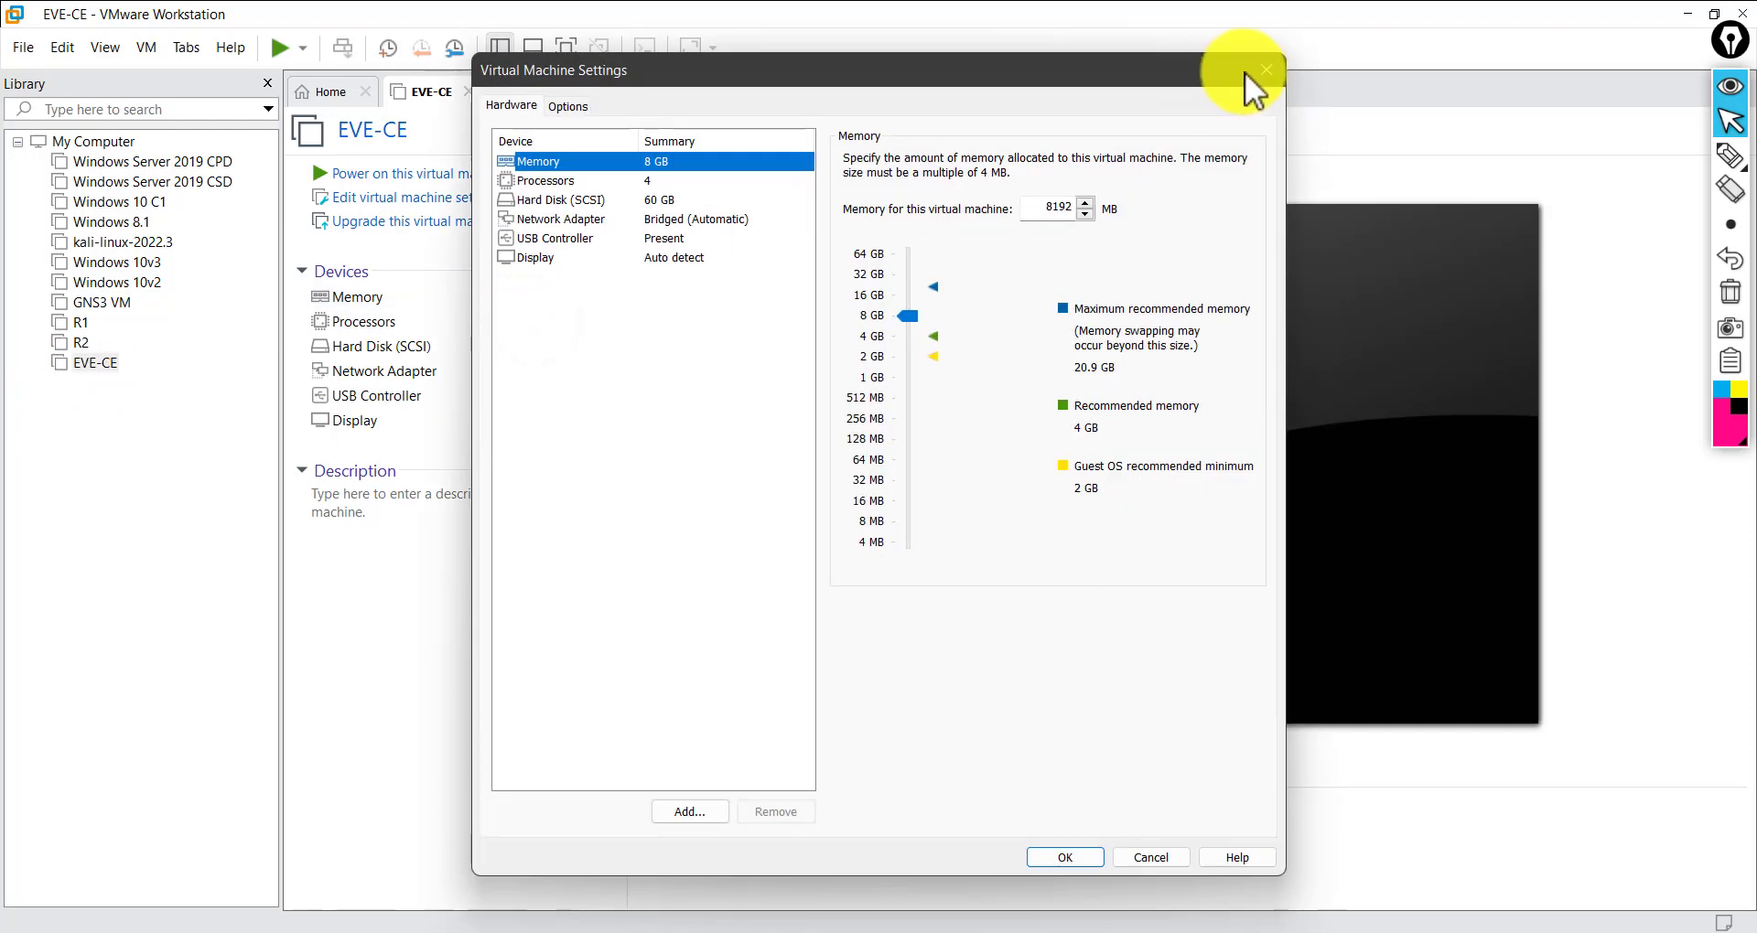
click(1259, 71)
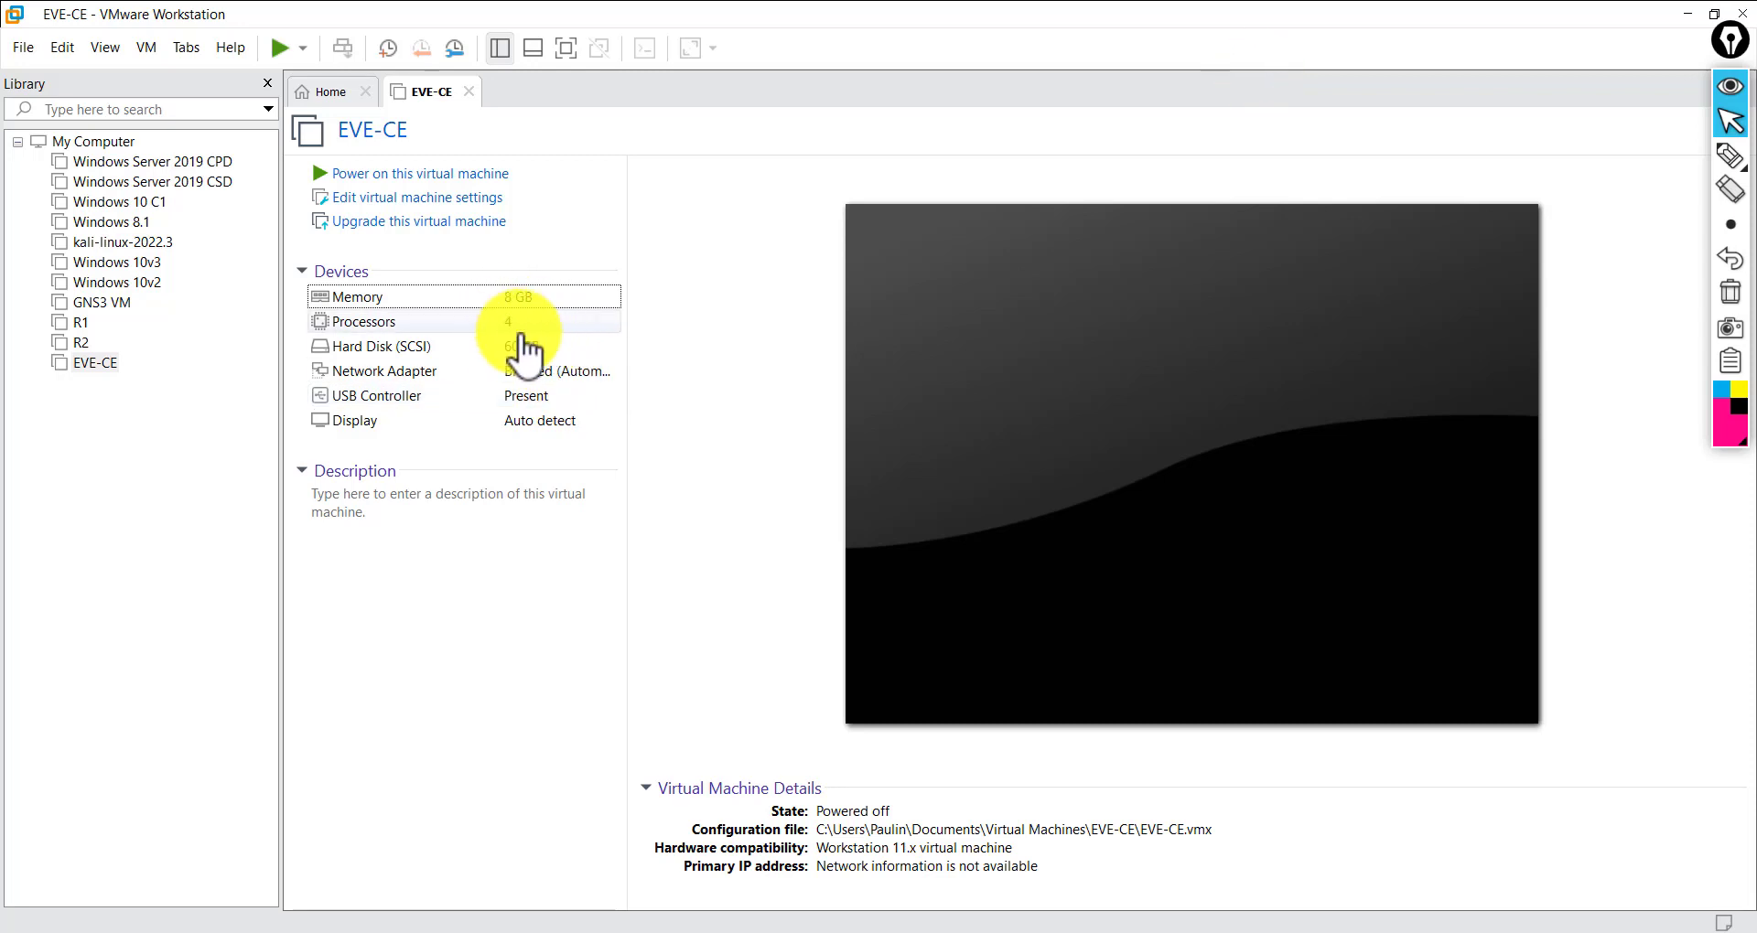
click(524, 346)
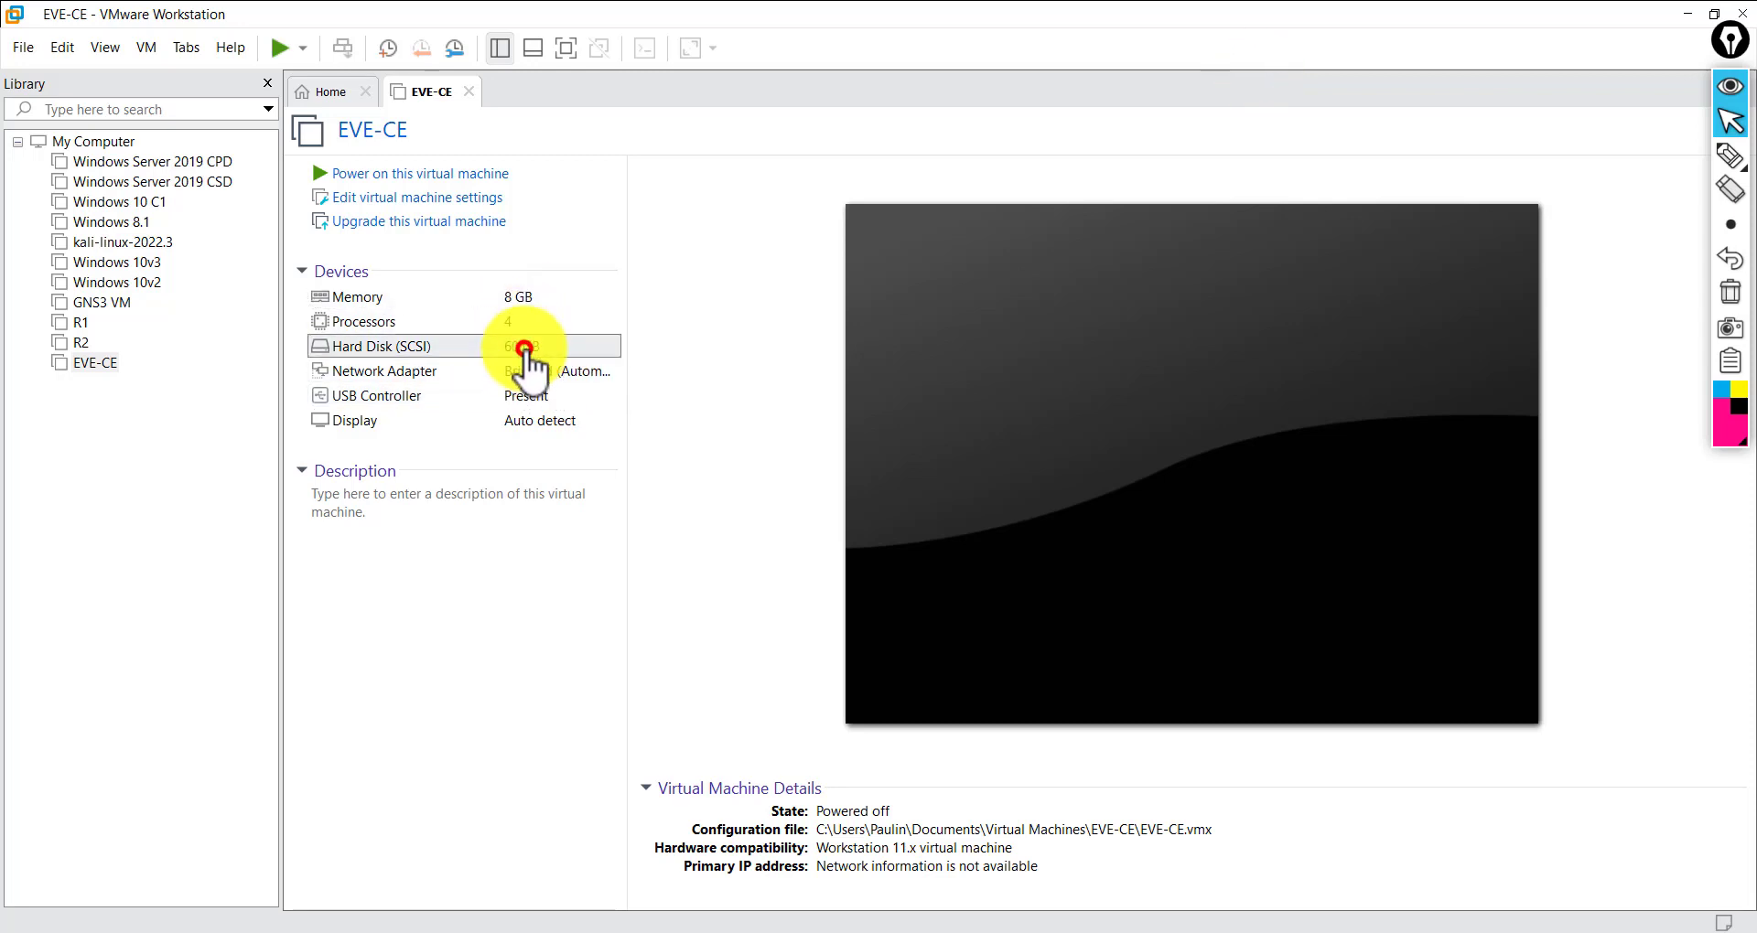
double_click(490, 371)
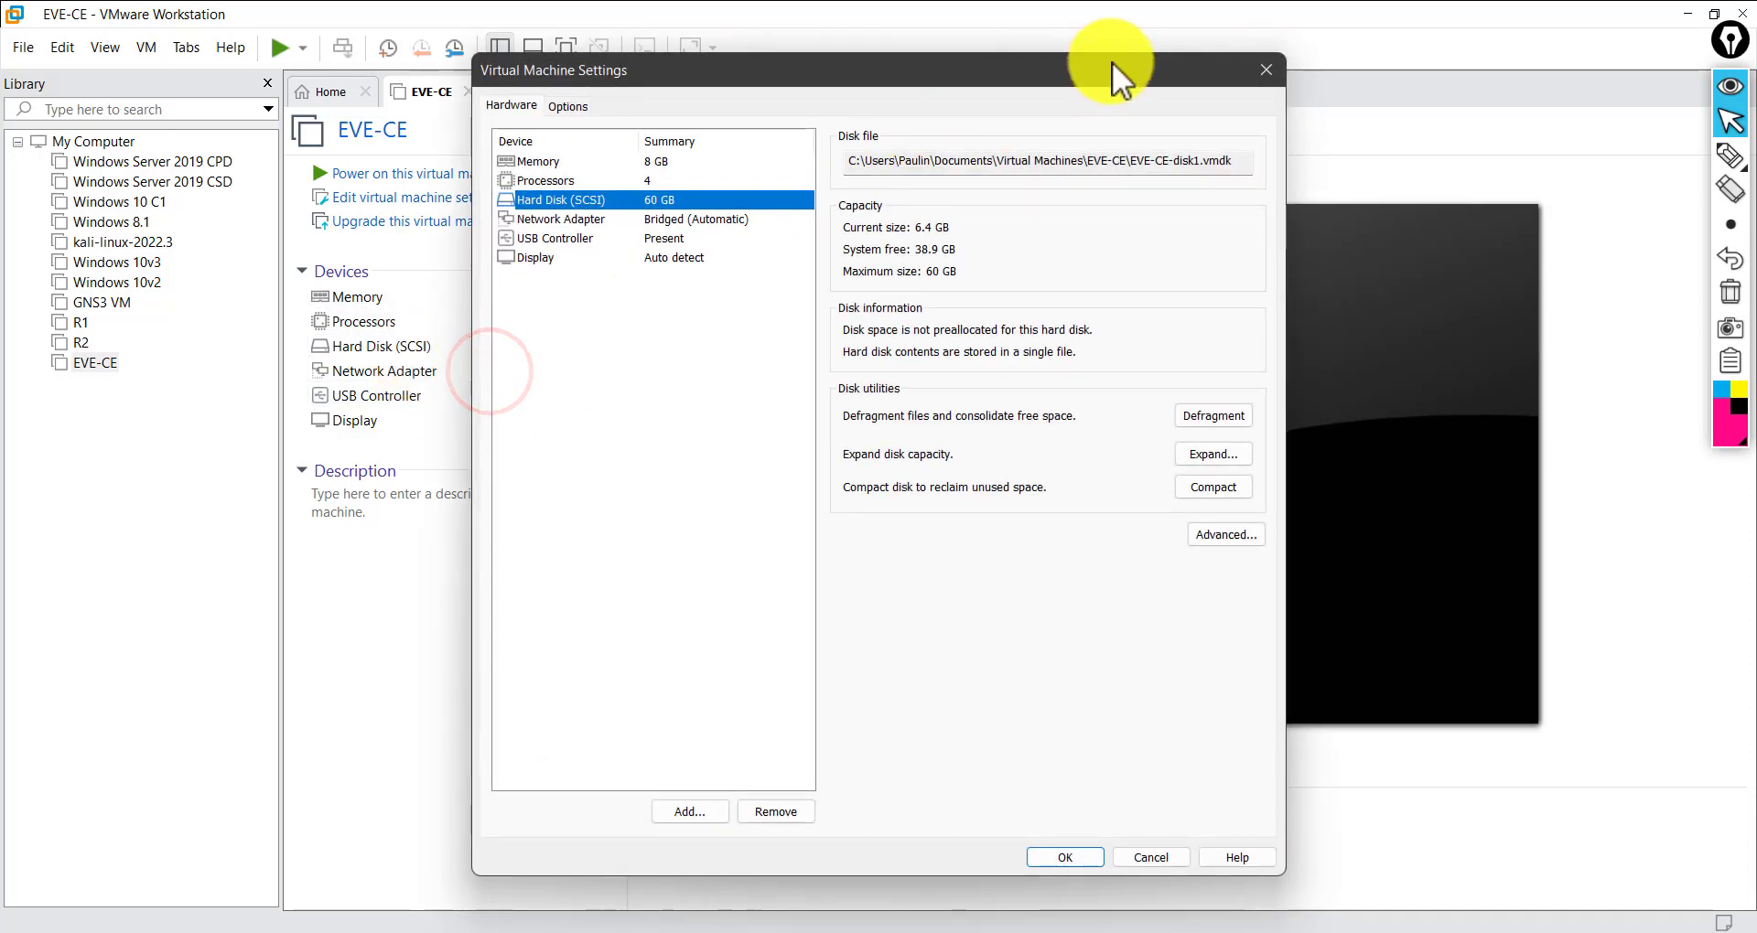
click(1249, 71)
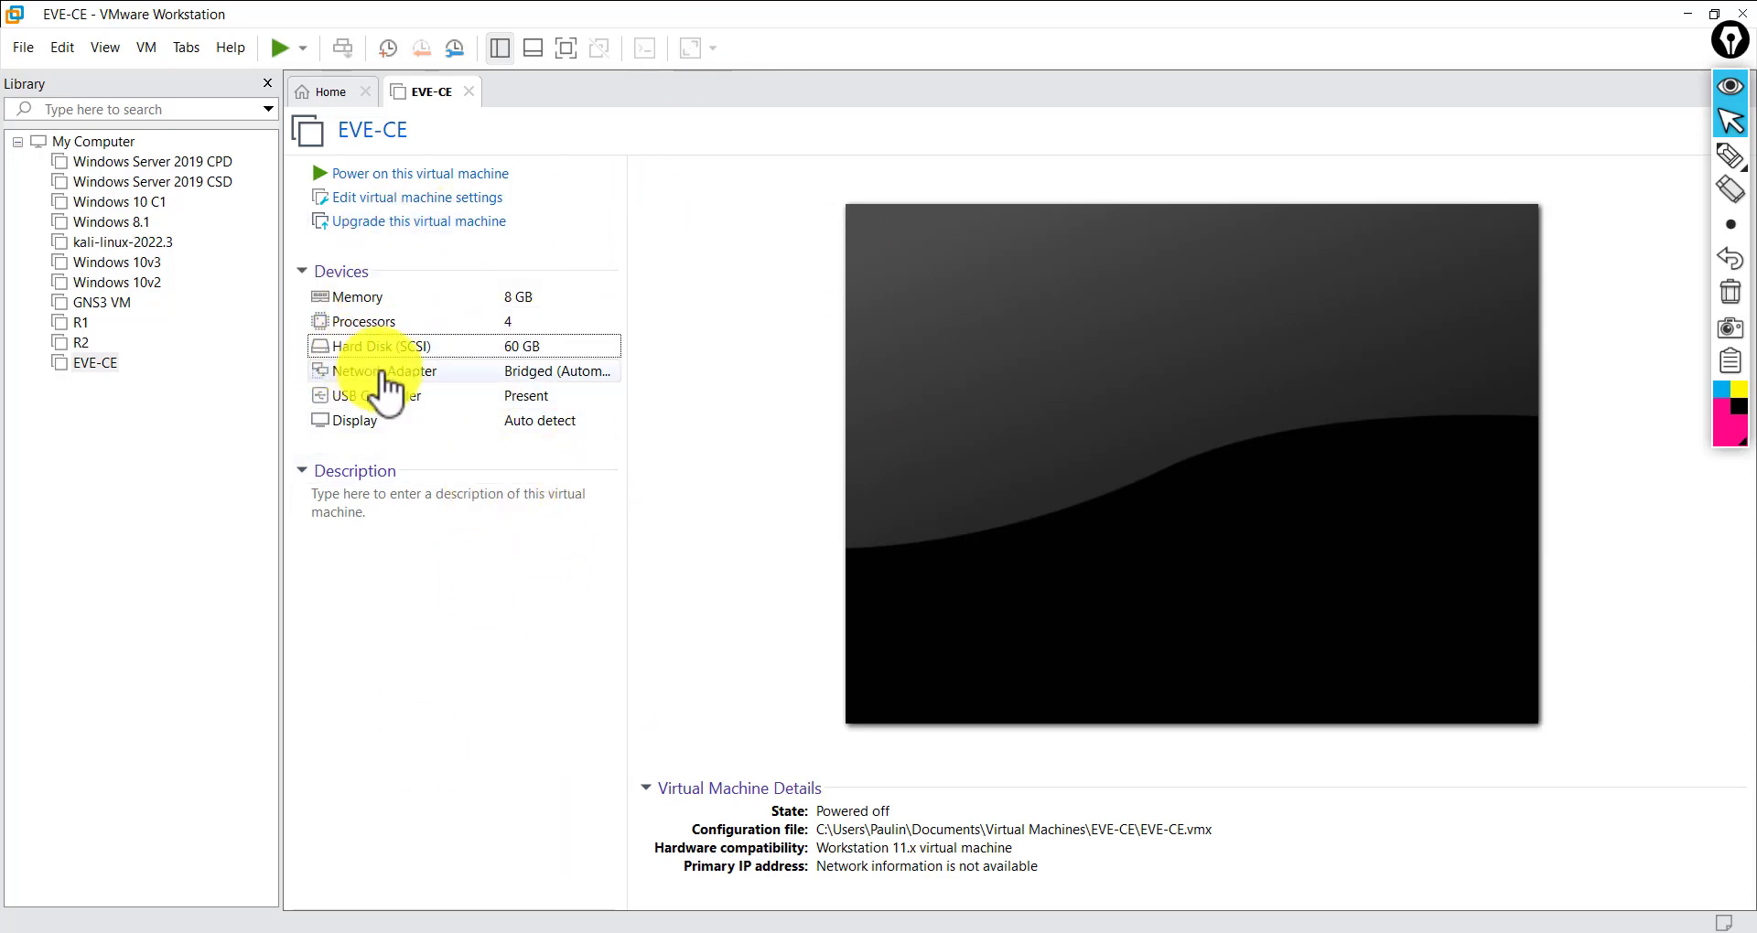
Set EVE-CE's network adapter to the custom virtual network VMnet8 (NAT) and save the machine settings
double_click(444, 371)
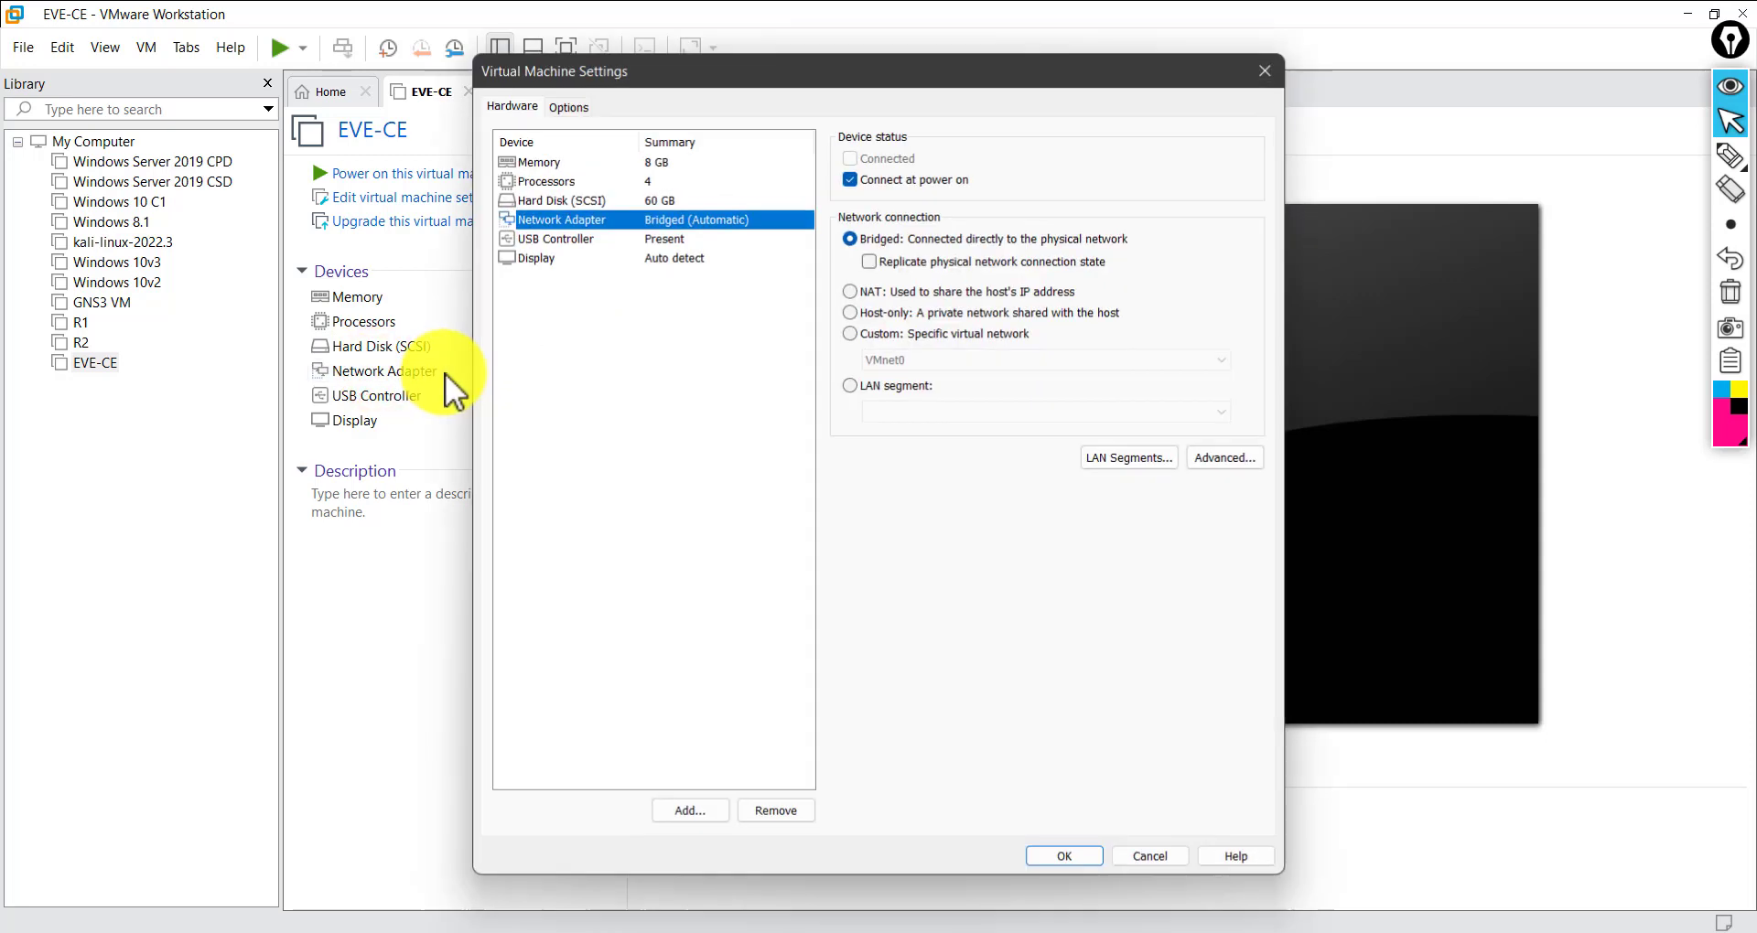
click(685, 218)
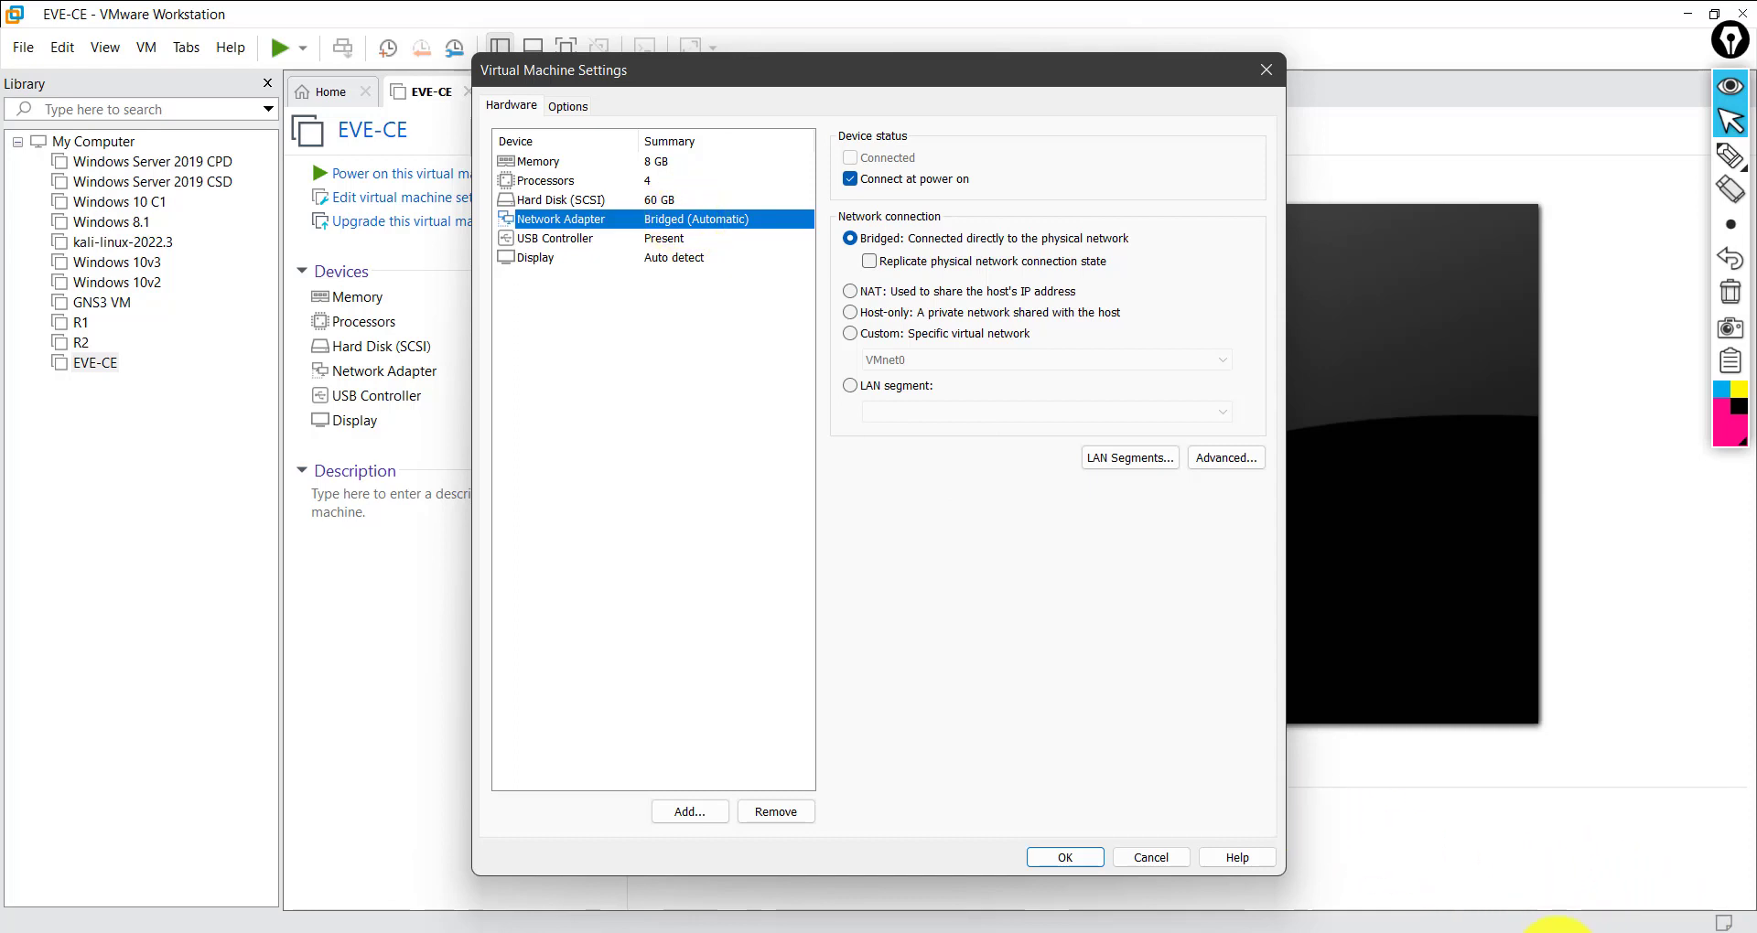
click(668, 195)
click(656, 219)
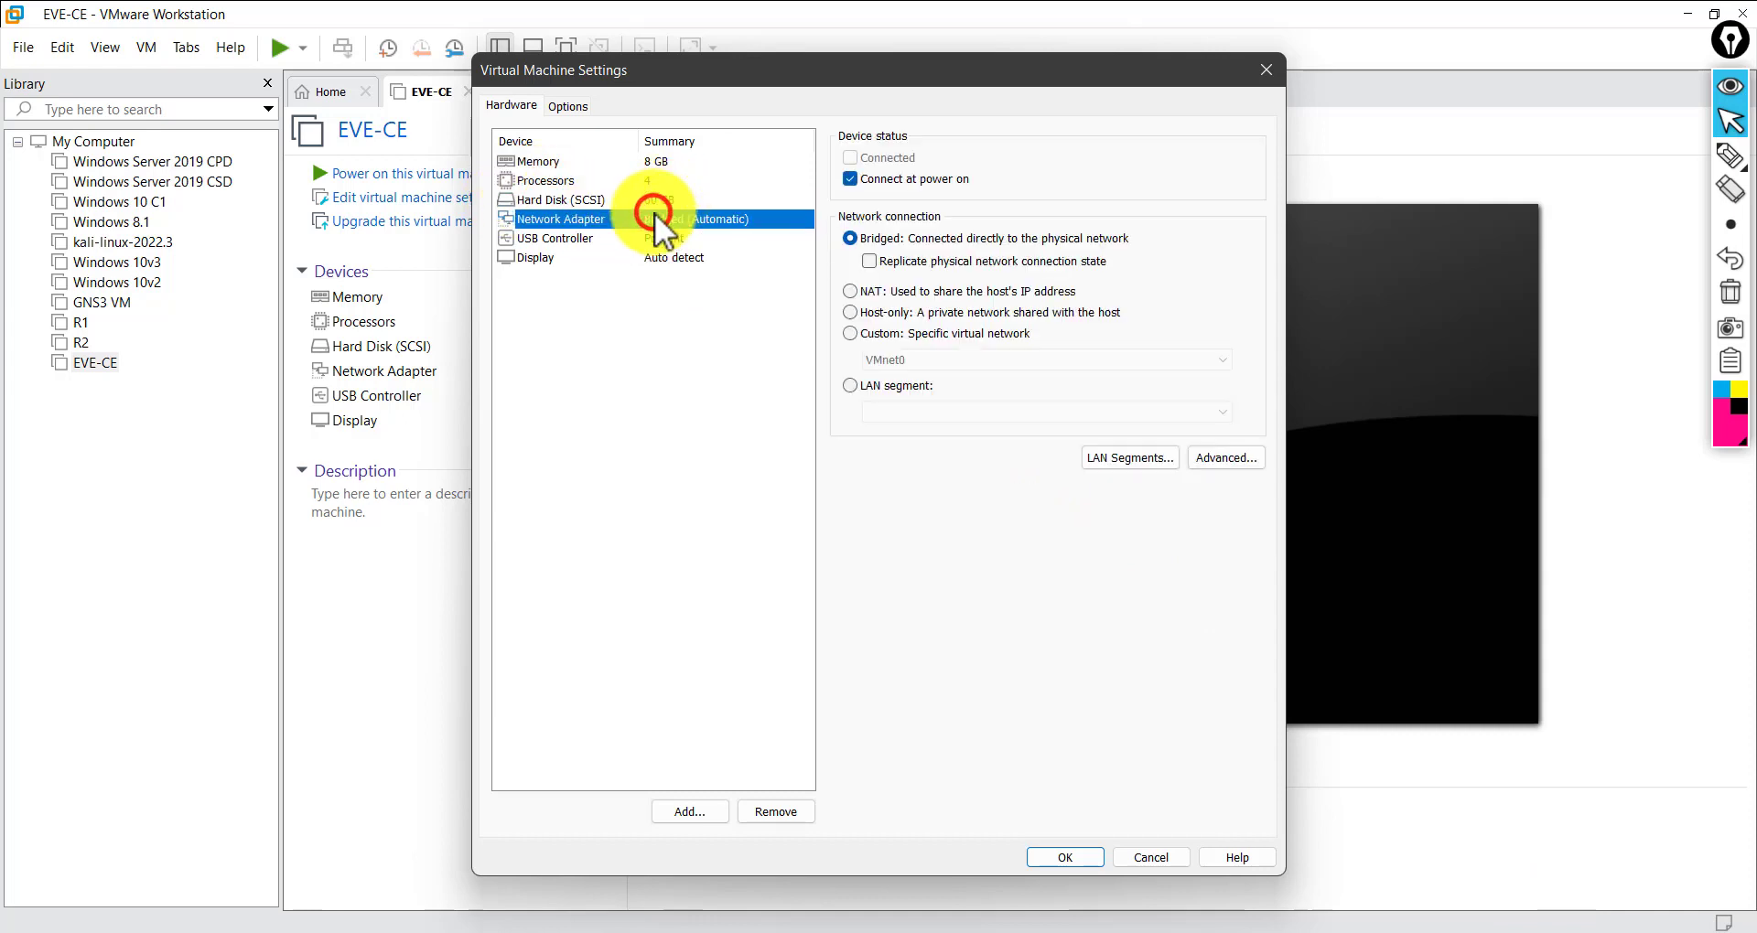
click(662, 198)
click(662, 212)
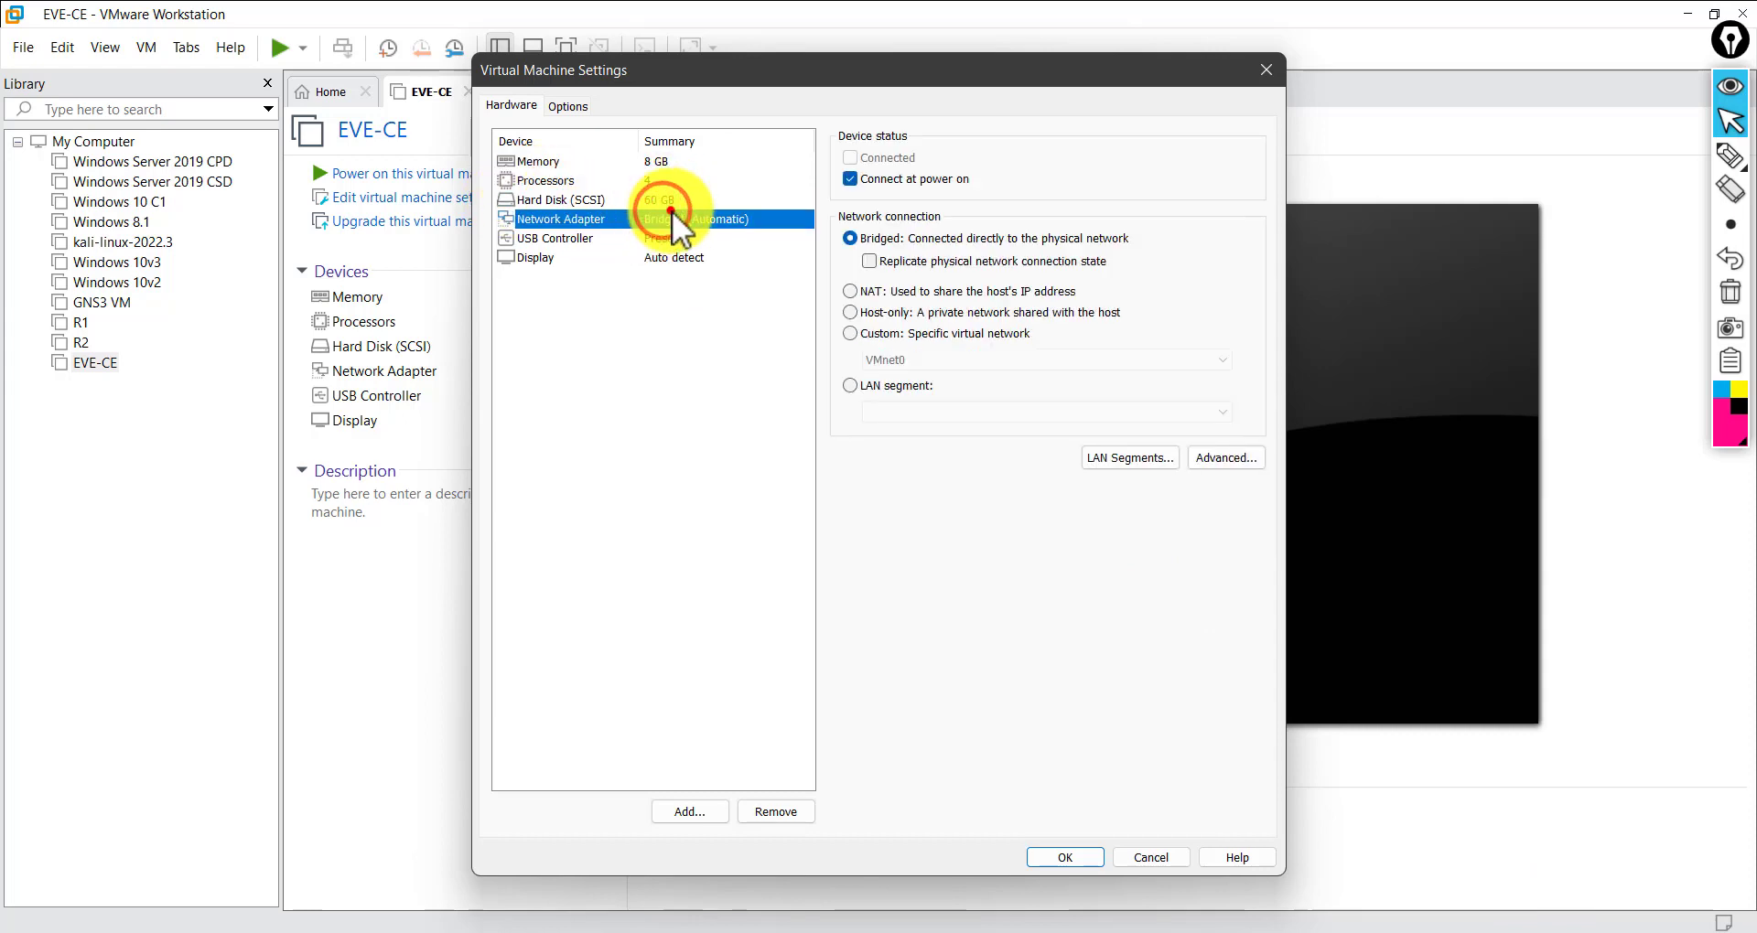
click(869, 333)
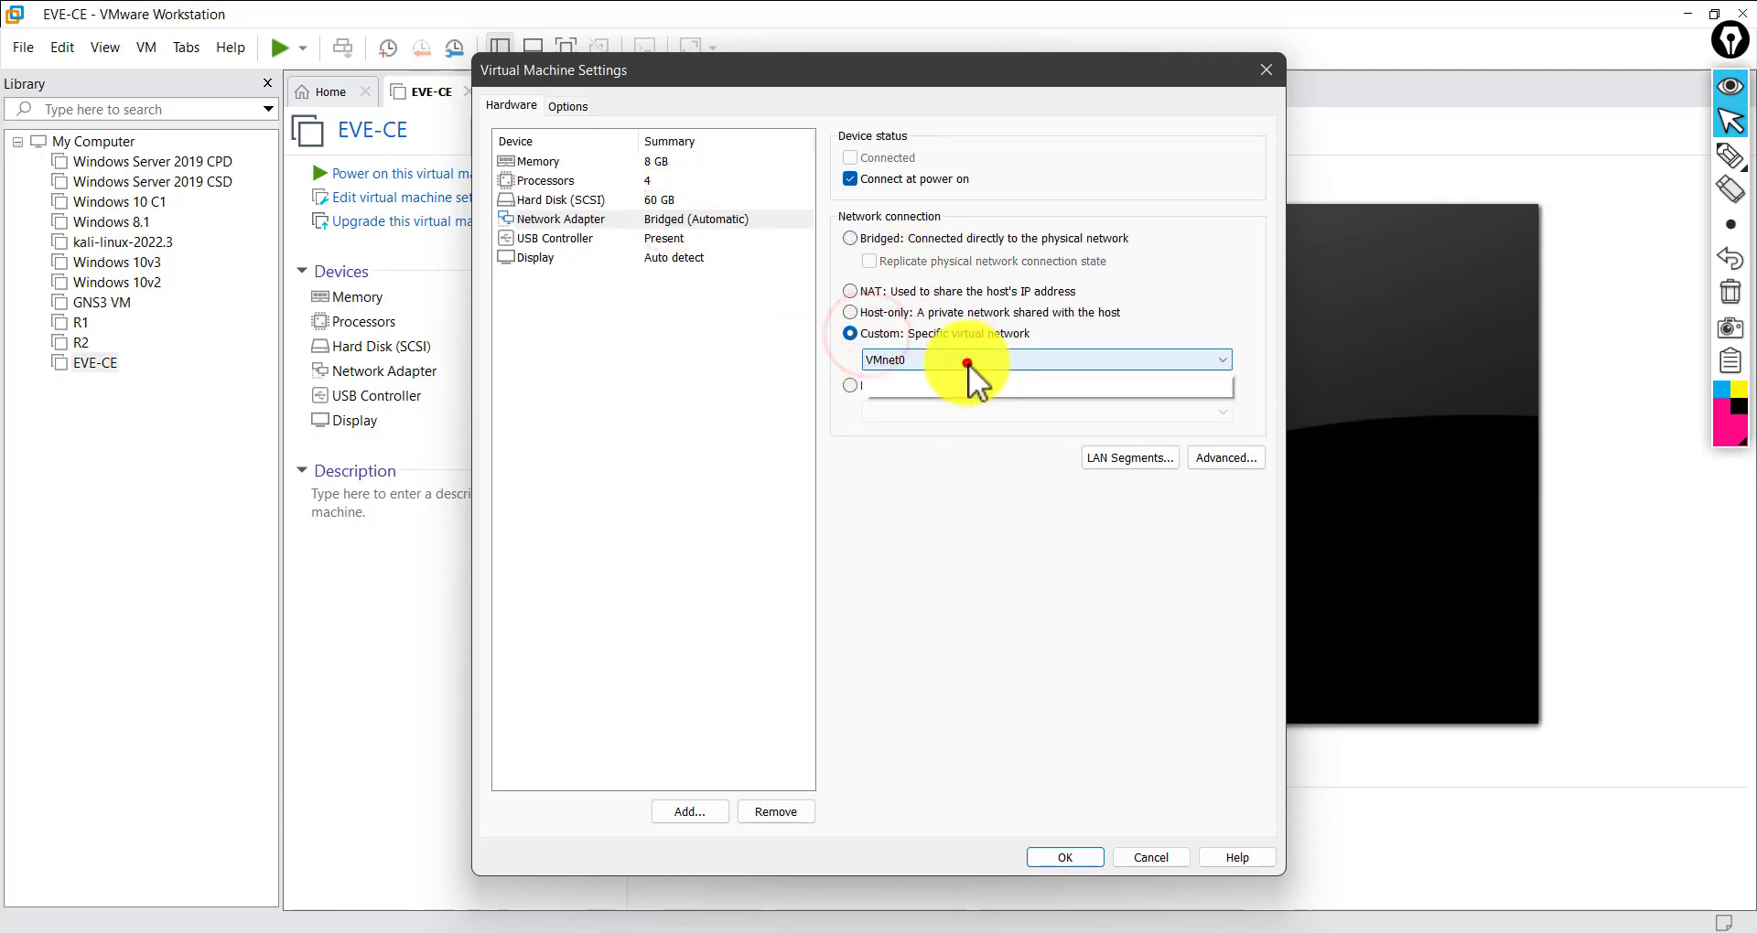
click(965, 362)
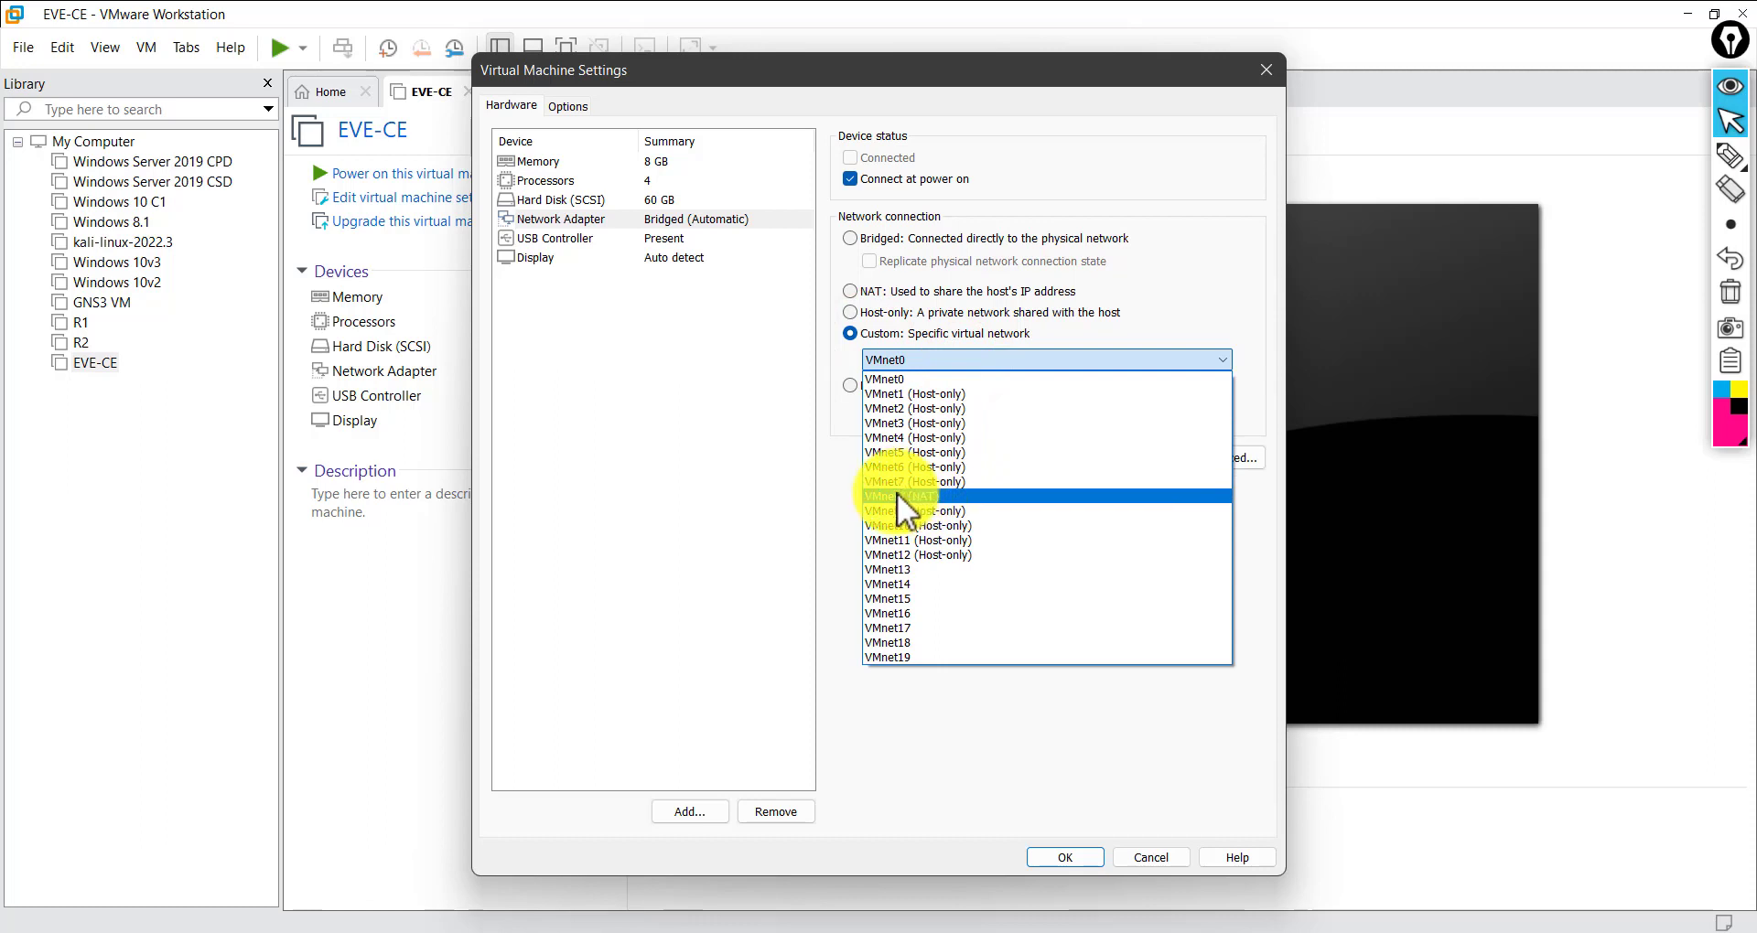
click(960, 495)
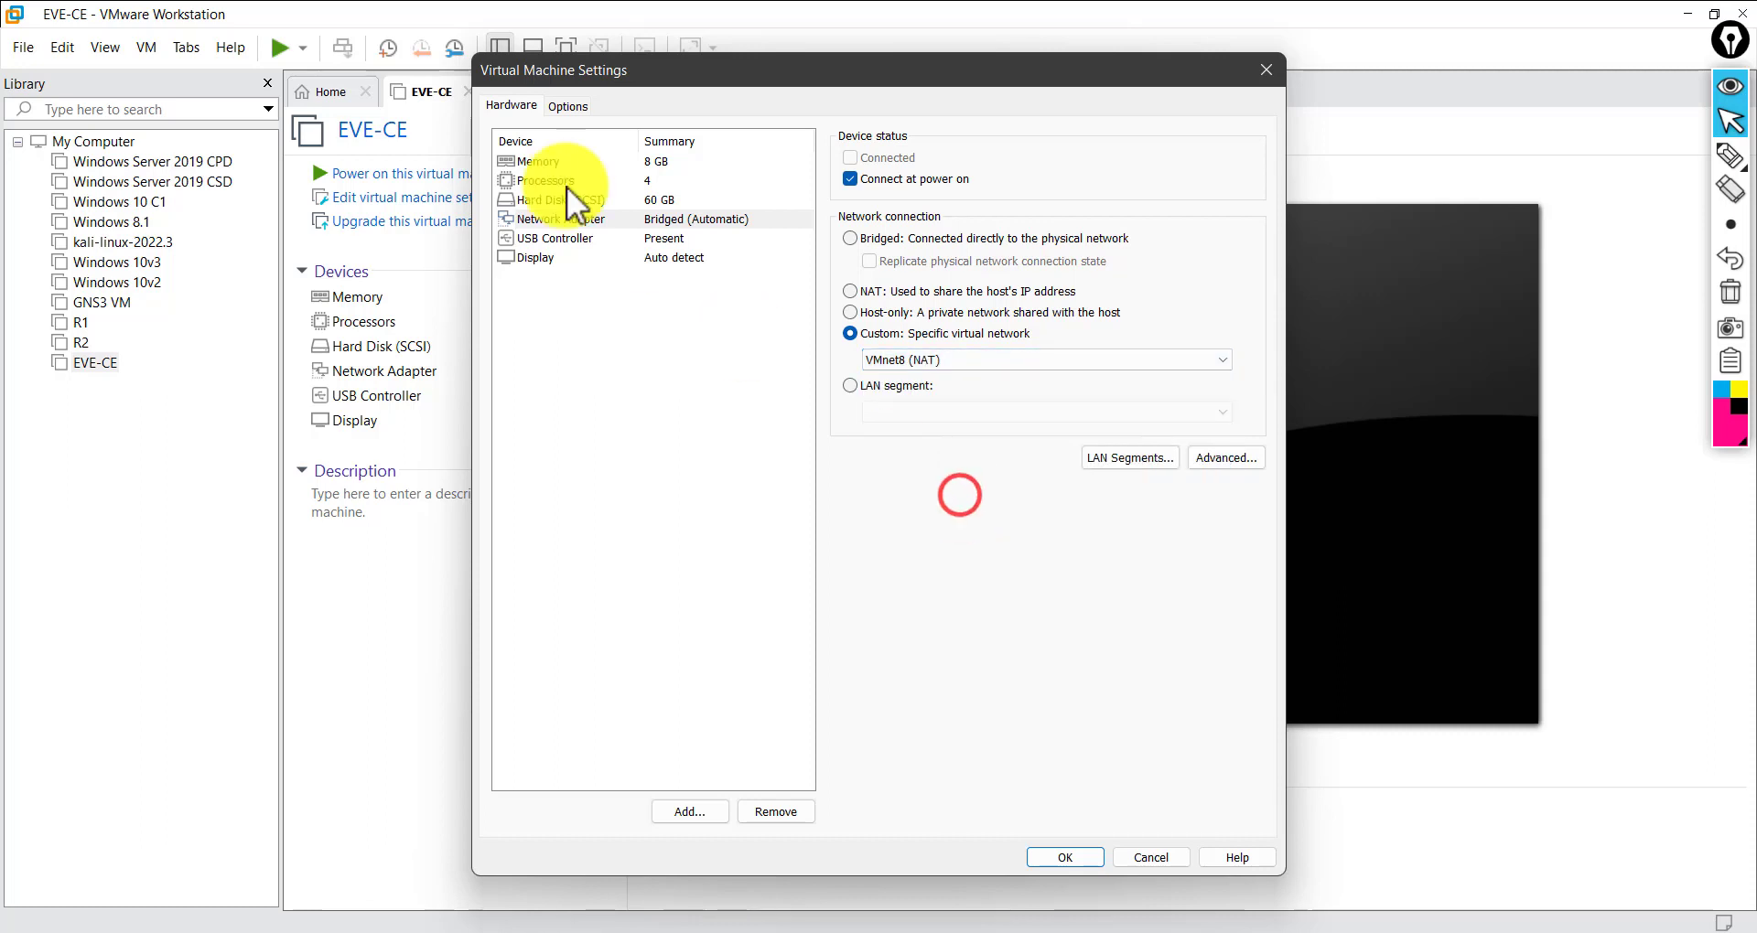
click(1064, 858)
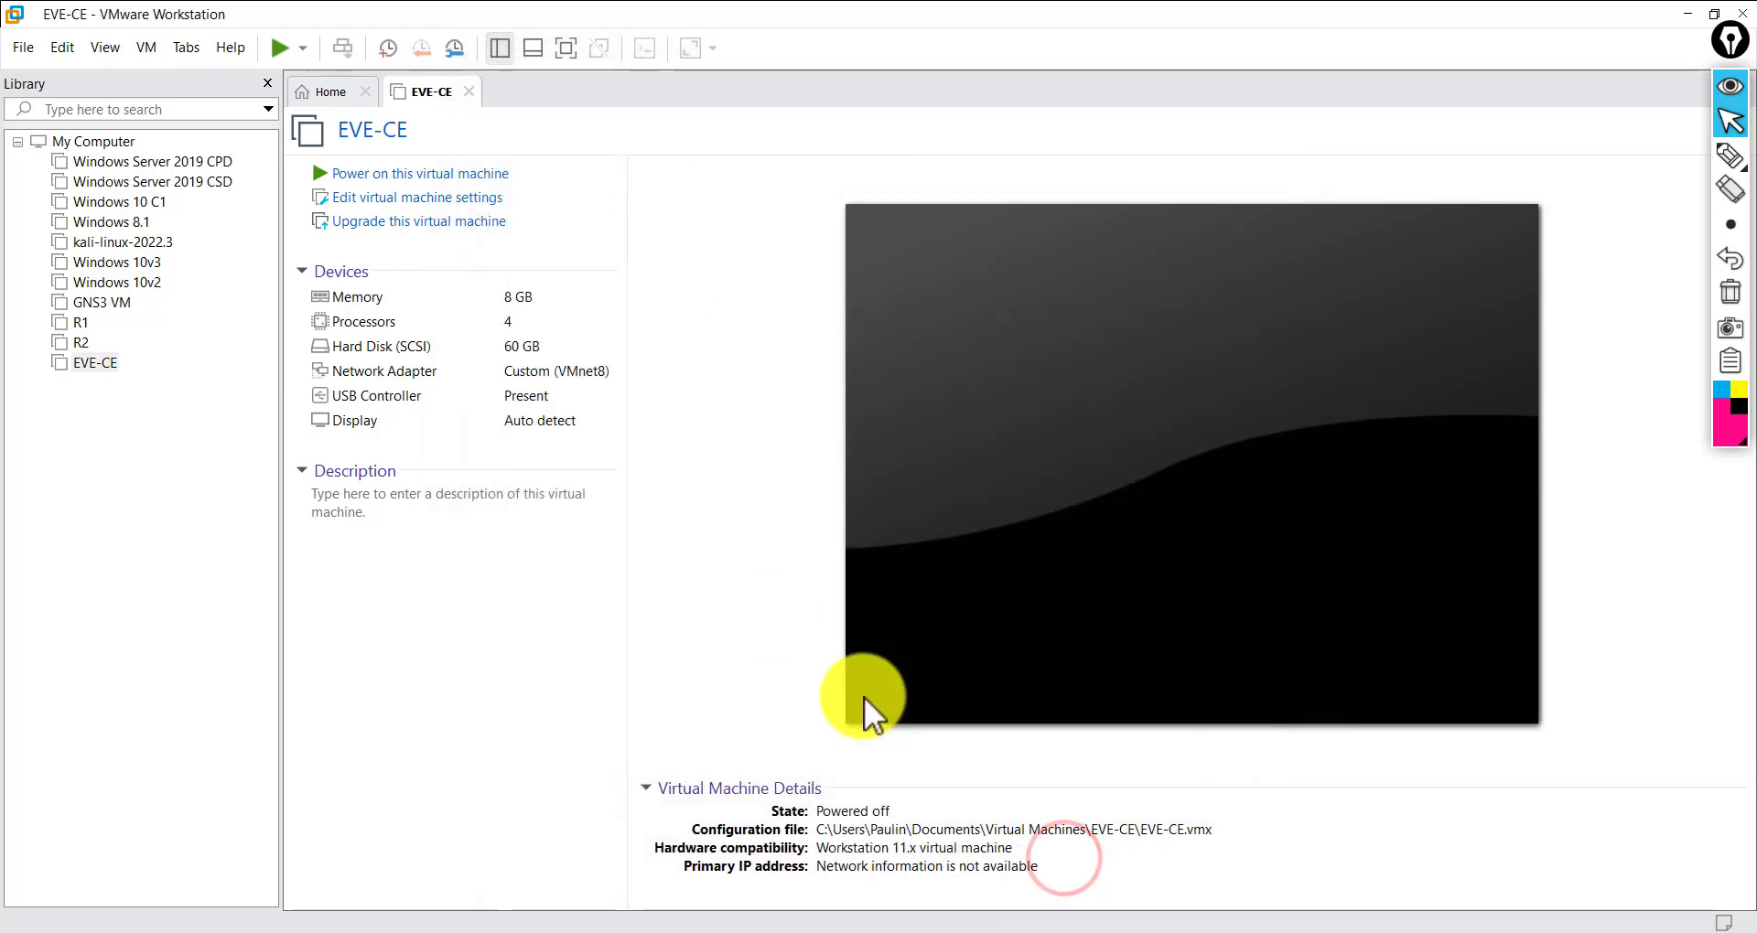
Examine the VMnet8 network's type, DHCP status and subnet in the Virtual Network Editor, and close the editor
click(63, 47)
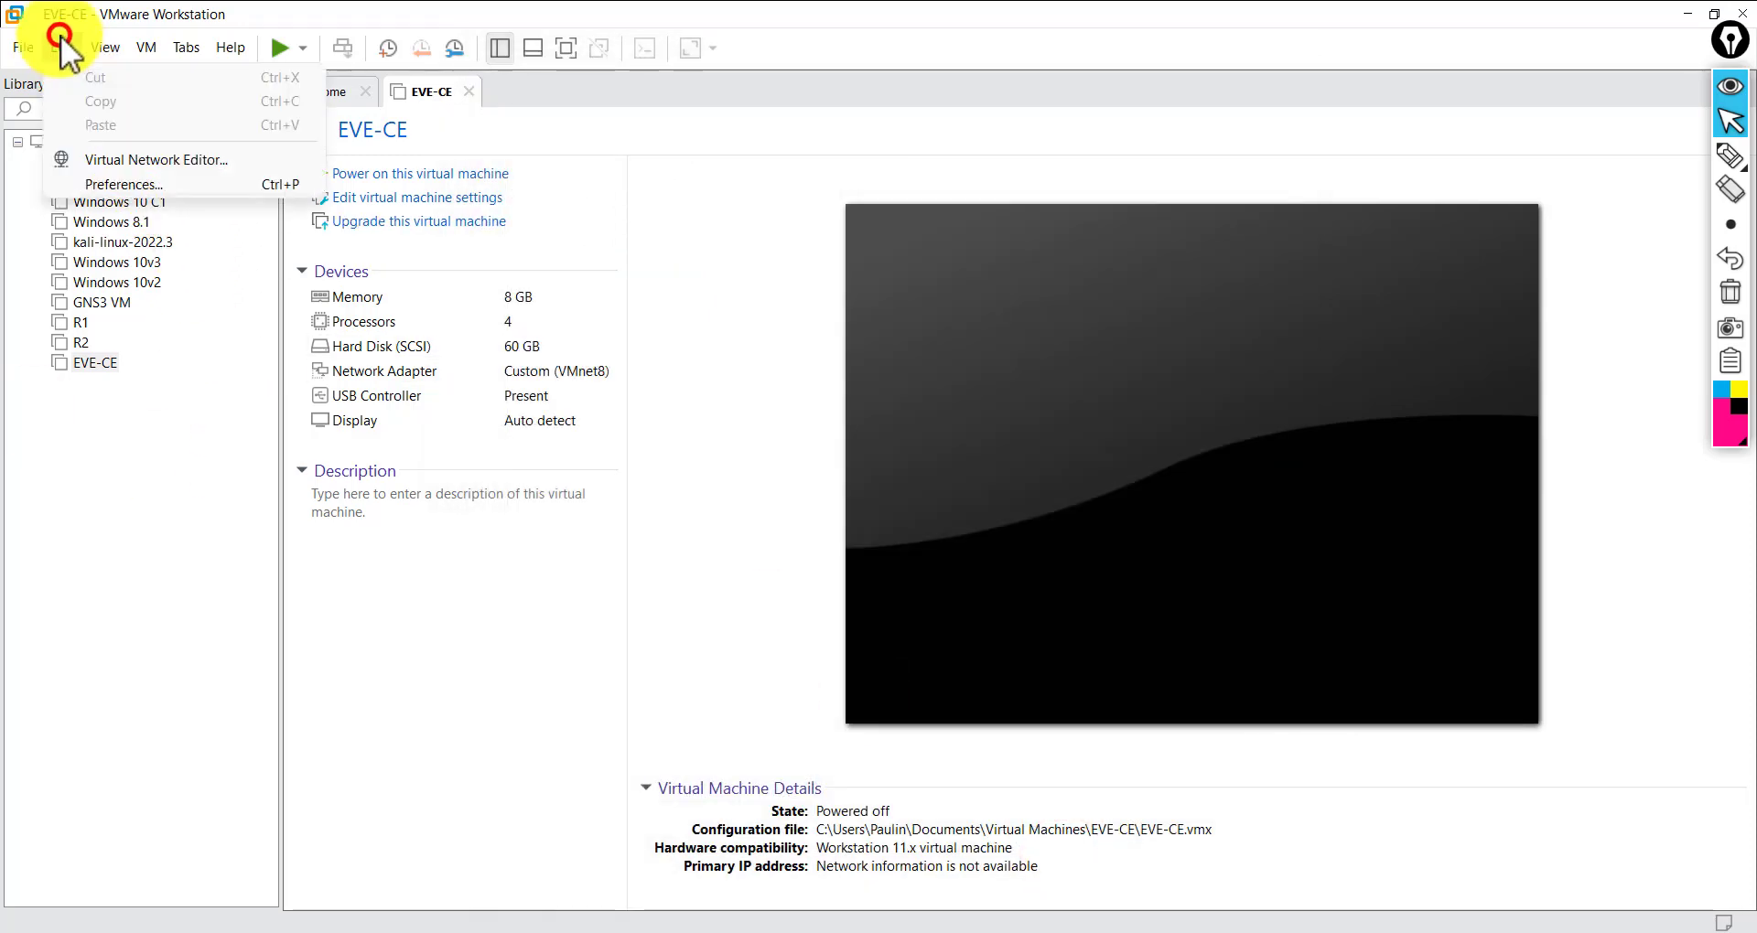
click(101, 158)
click(64, 50)
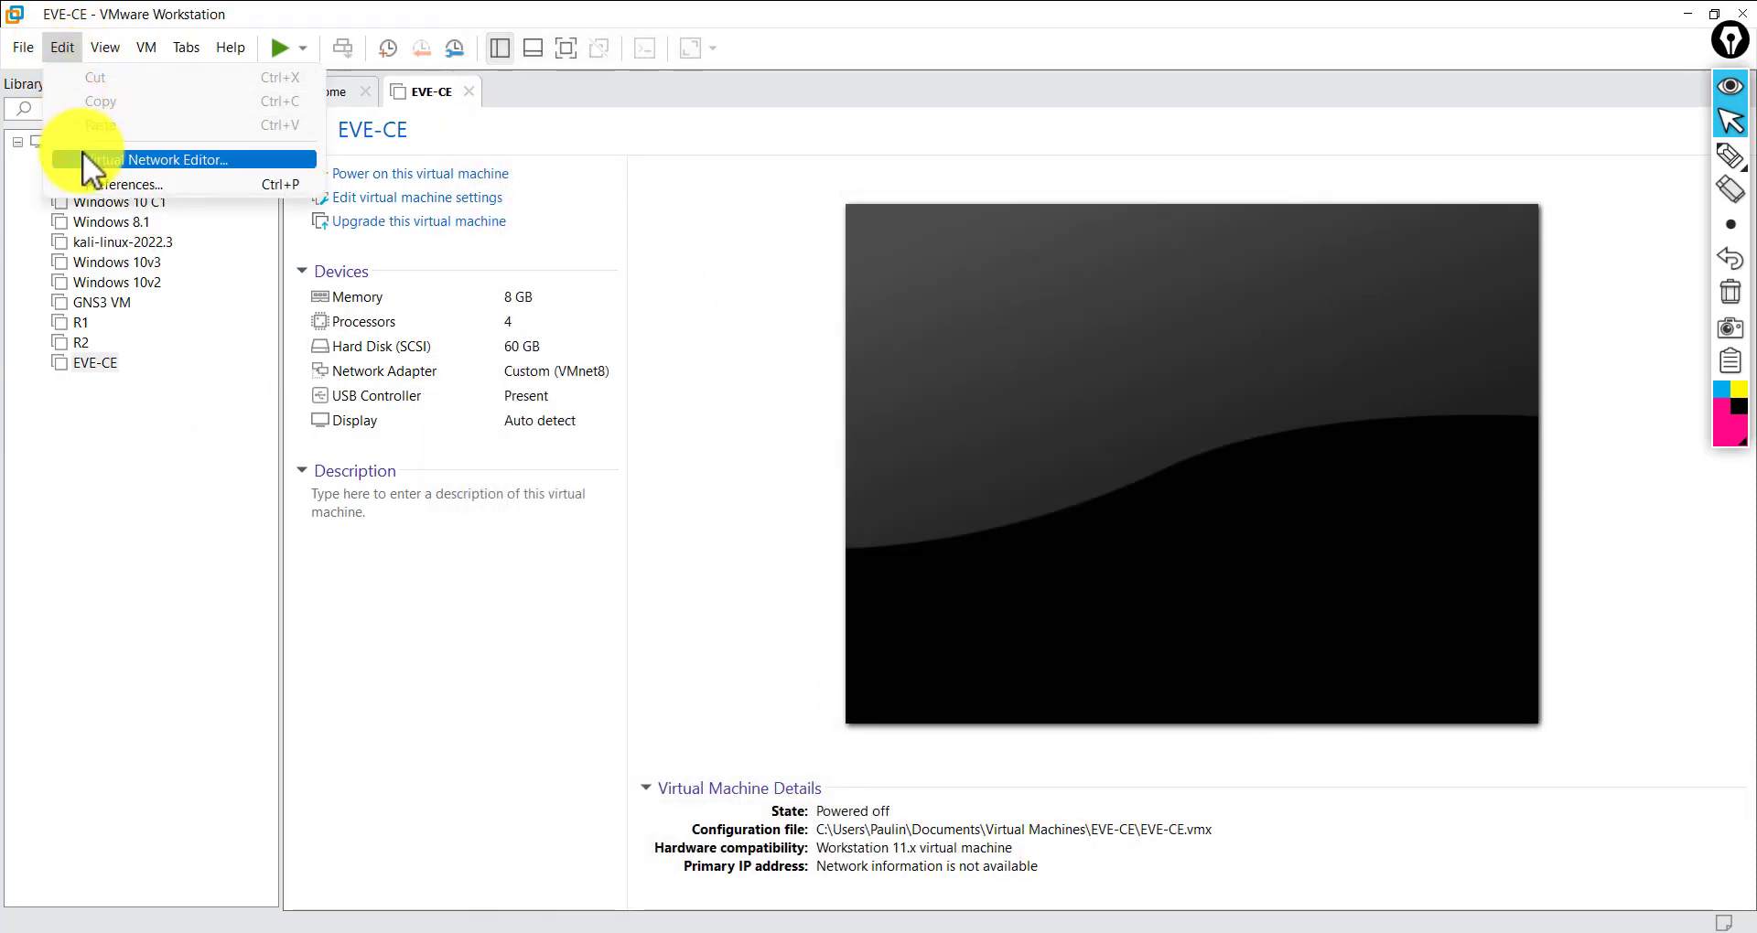
click(146, 155)
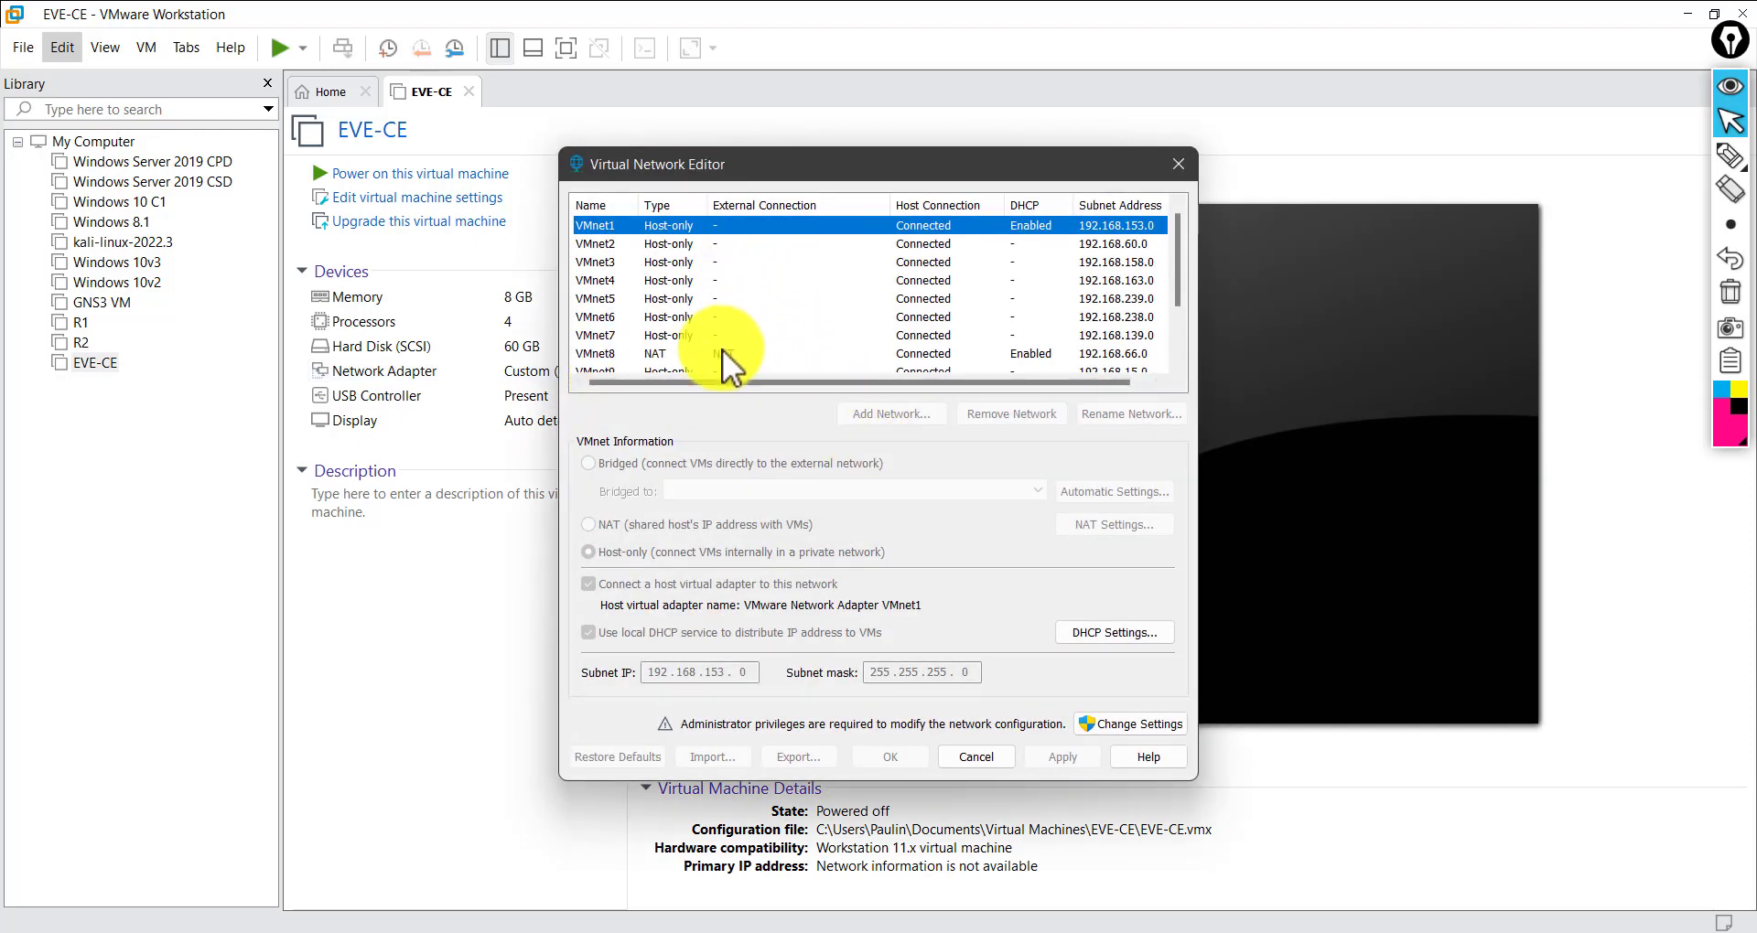
click(723, 352)
scroll(725, 346, down, 2)
click(676, 300)
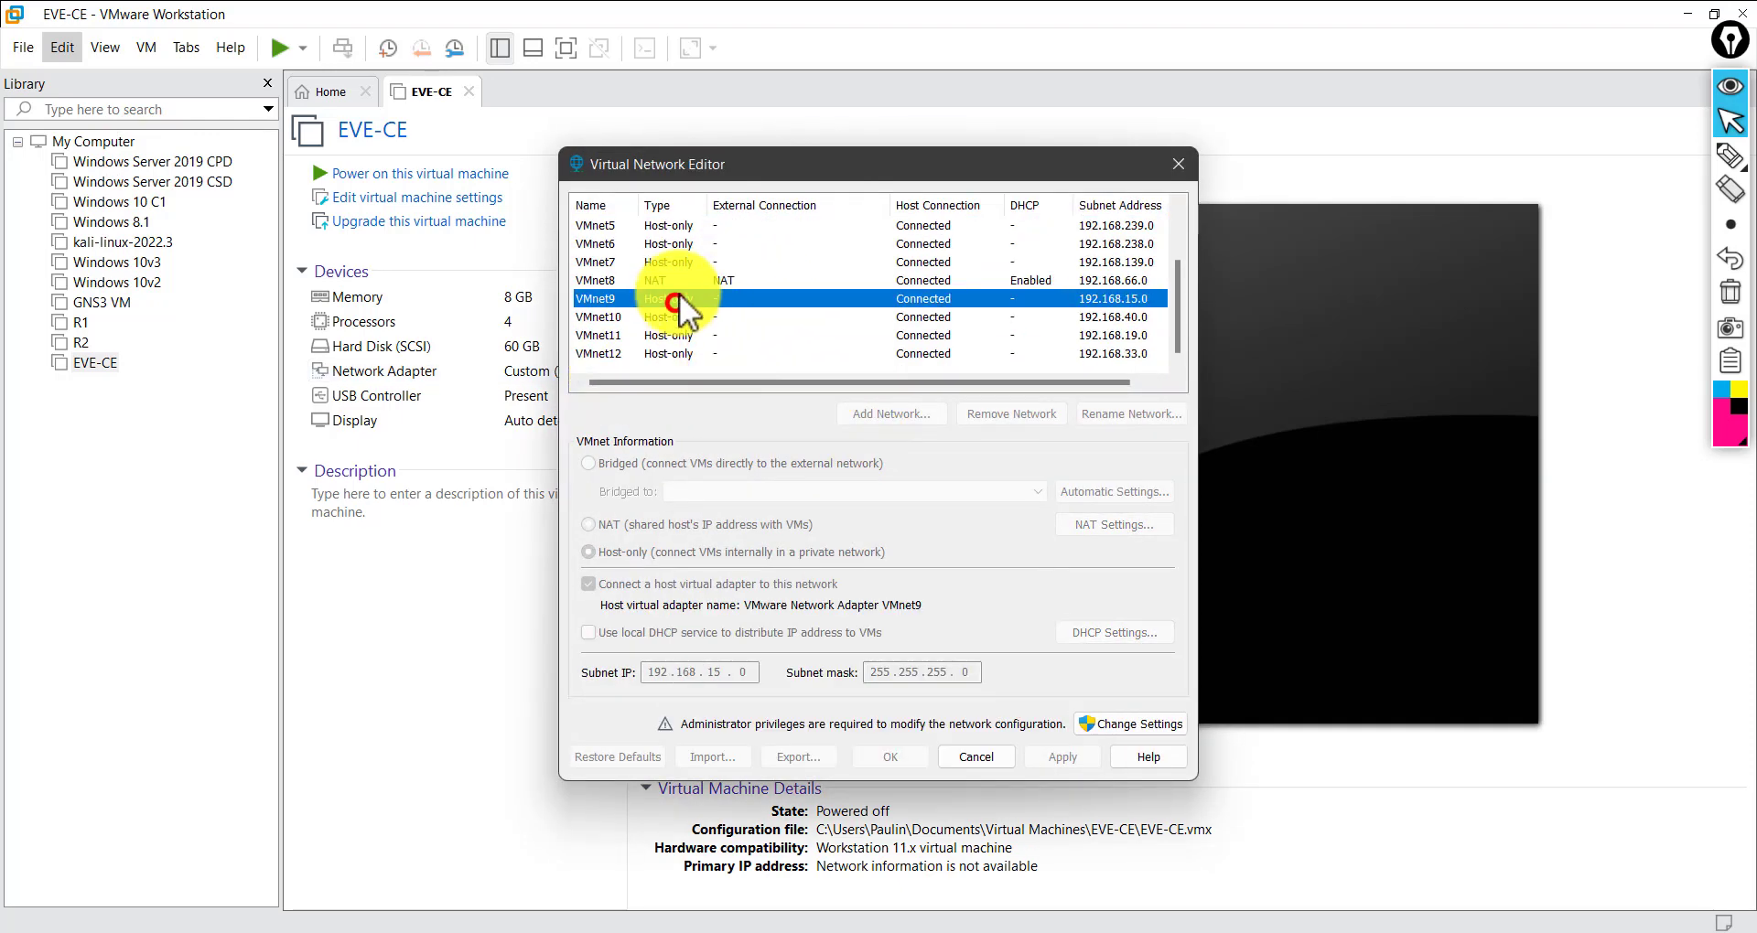
click(677, 281)
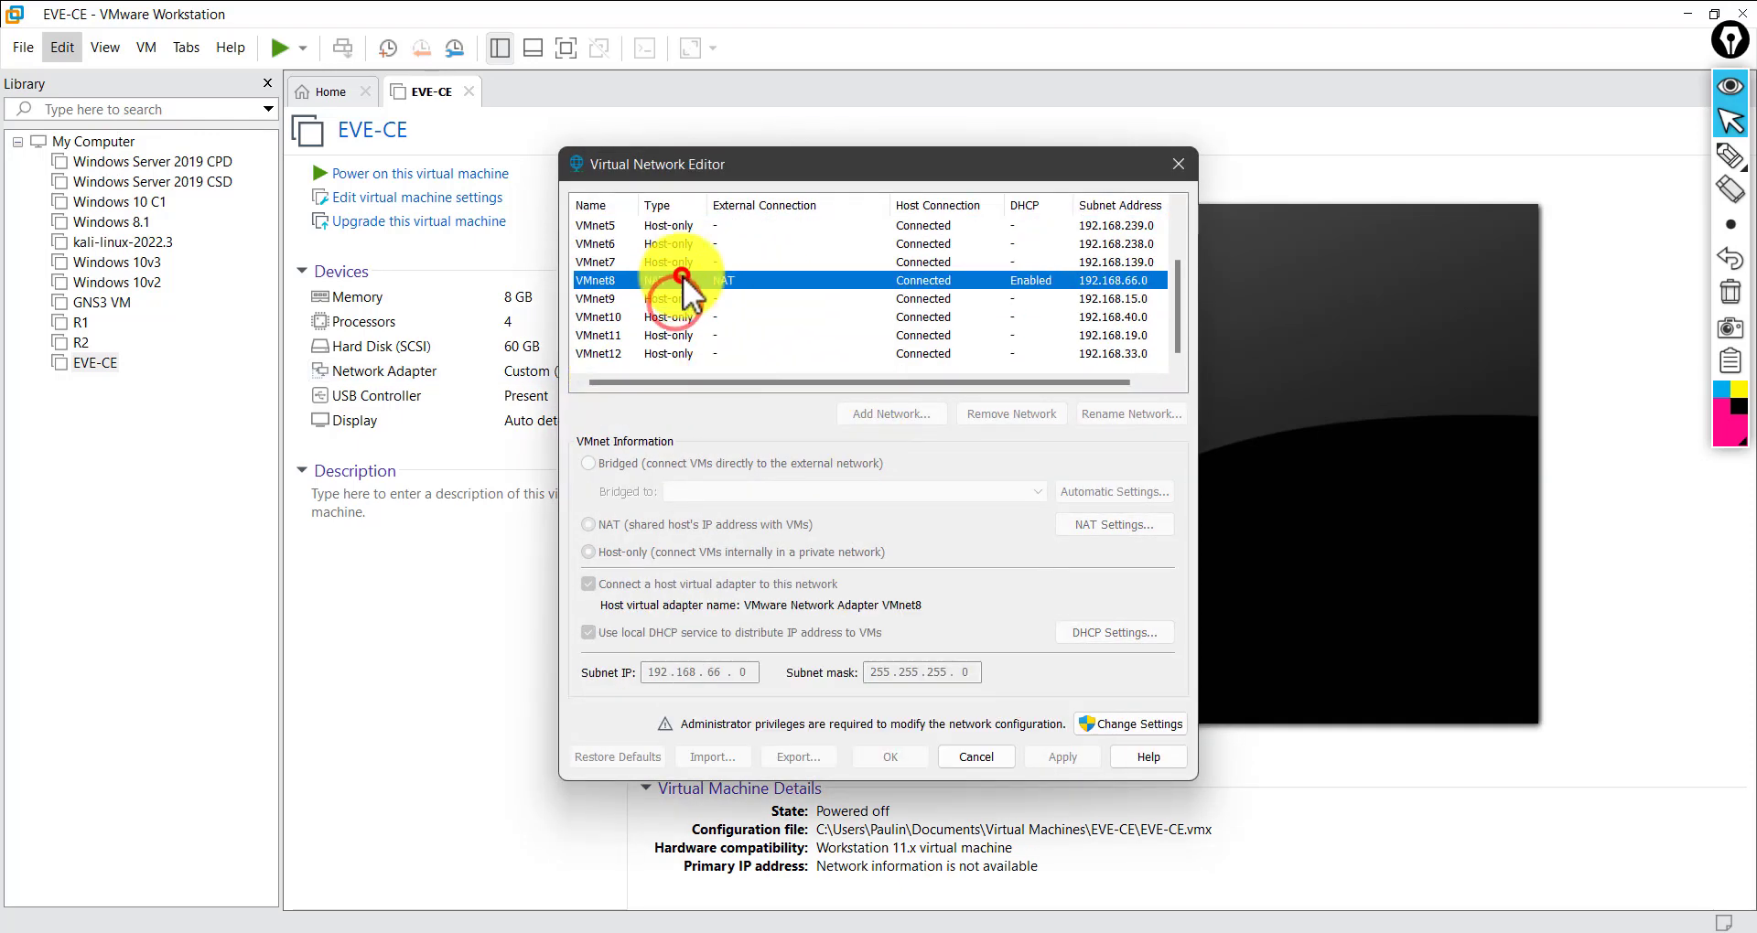
click(877, 279)
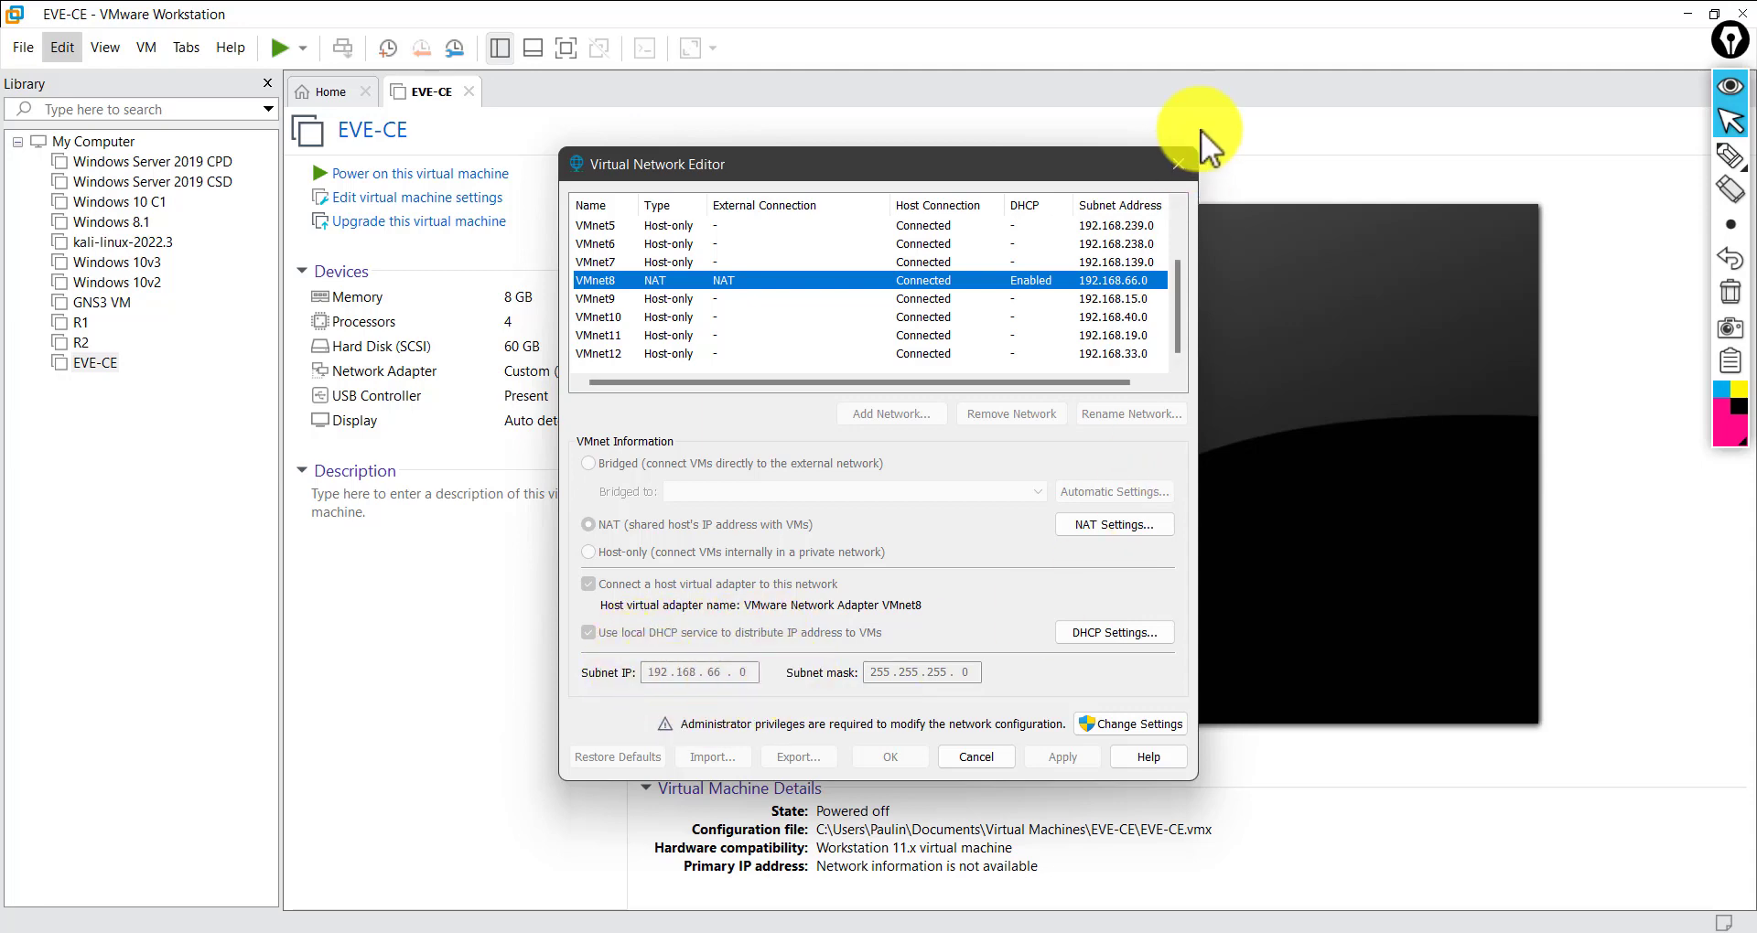
click(1180, 165)
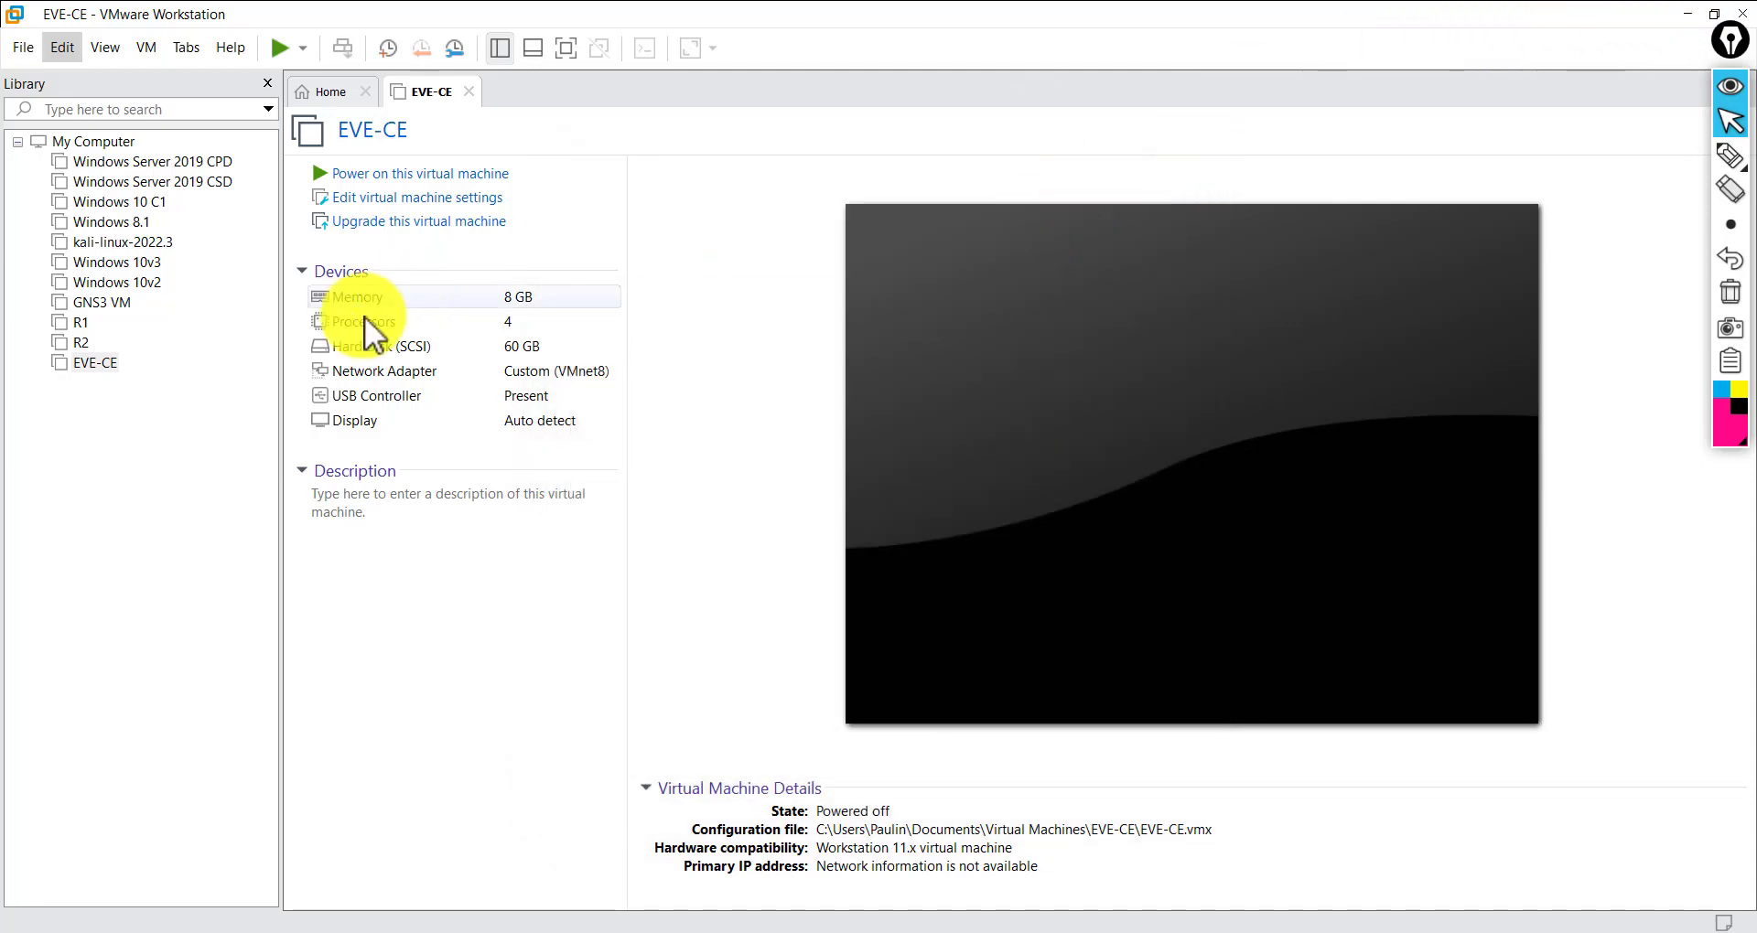
Power on the EVE-CE virtual machine and direct input to its console at the eve-ng login prompt
click(91, 364)
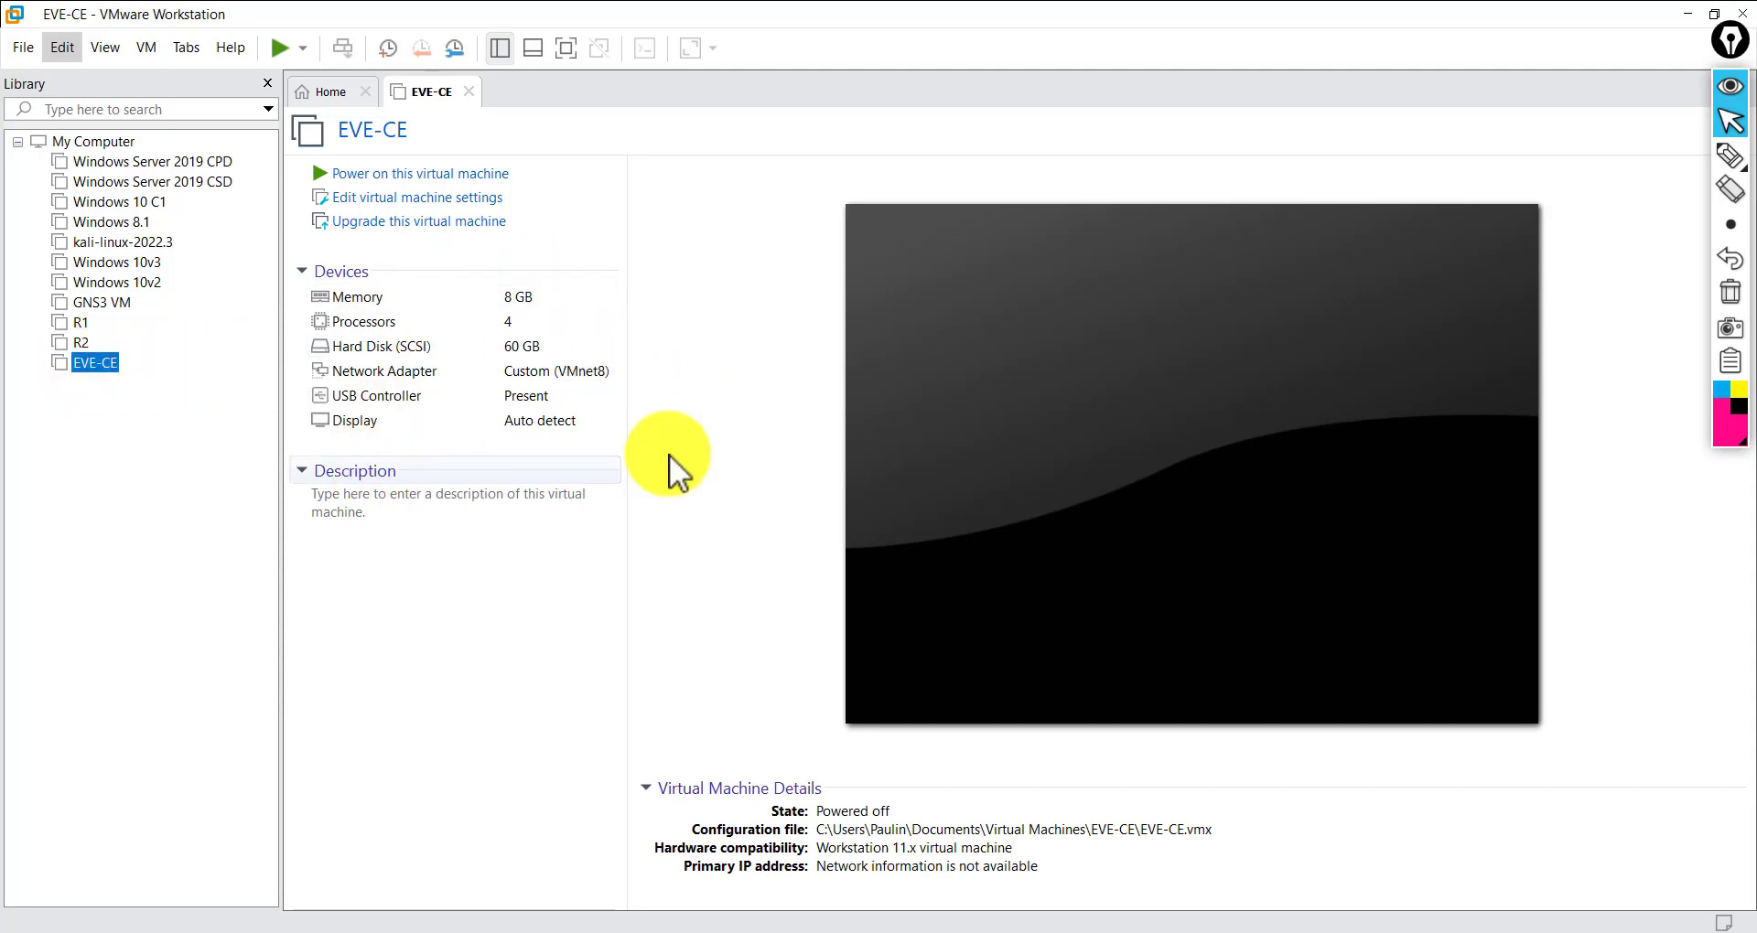
click(428, 175)
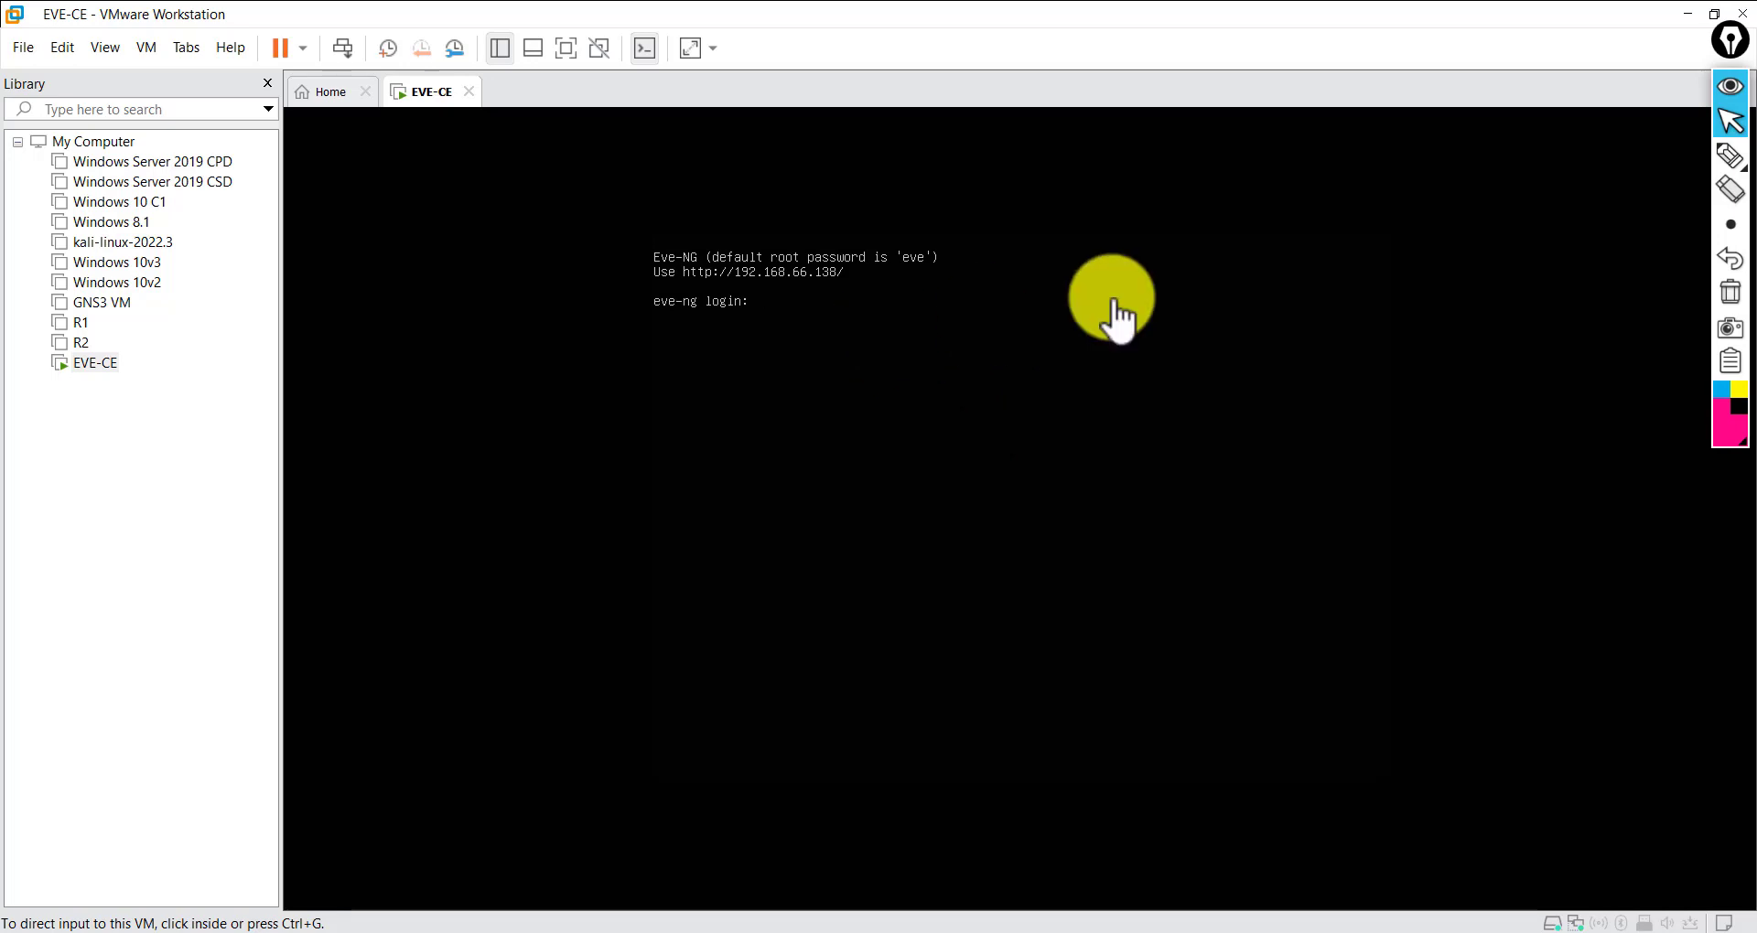
click(875, 335)
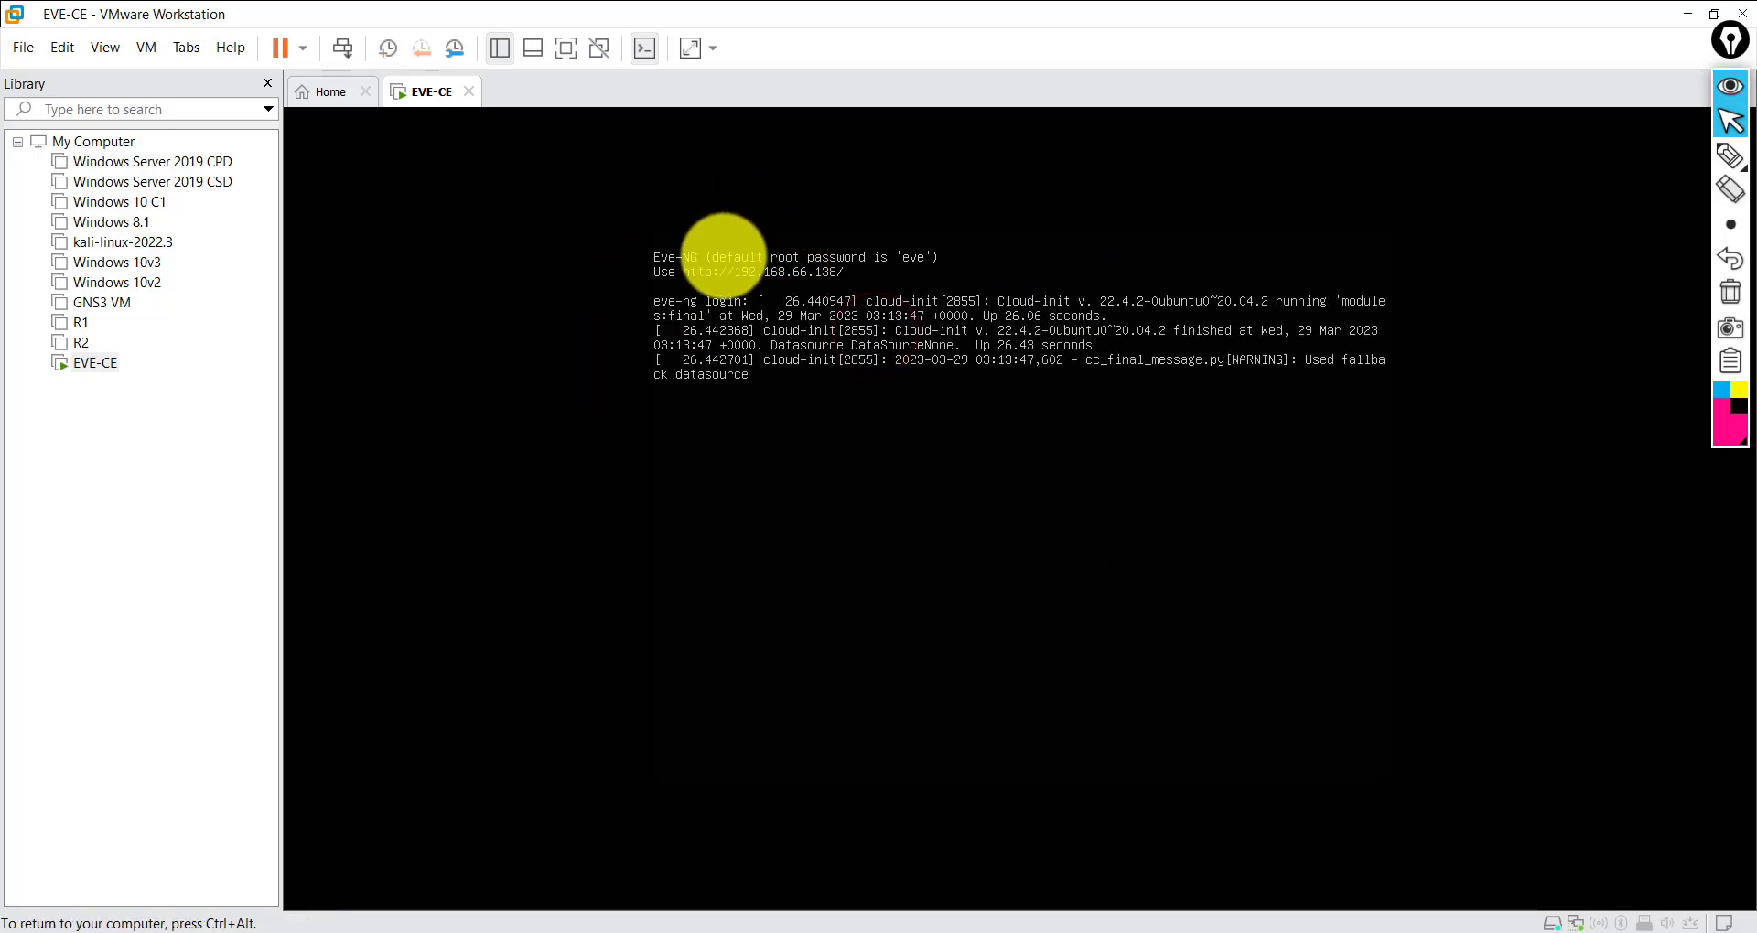
key(ctrl+alt)
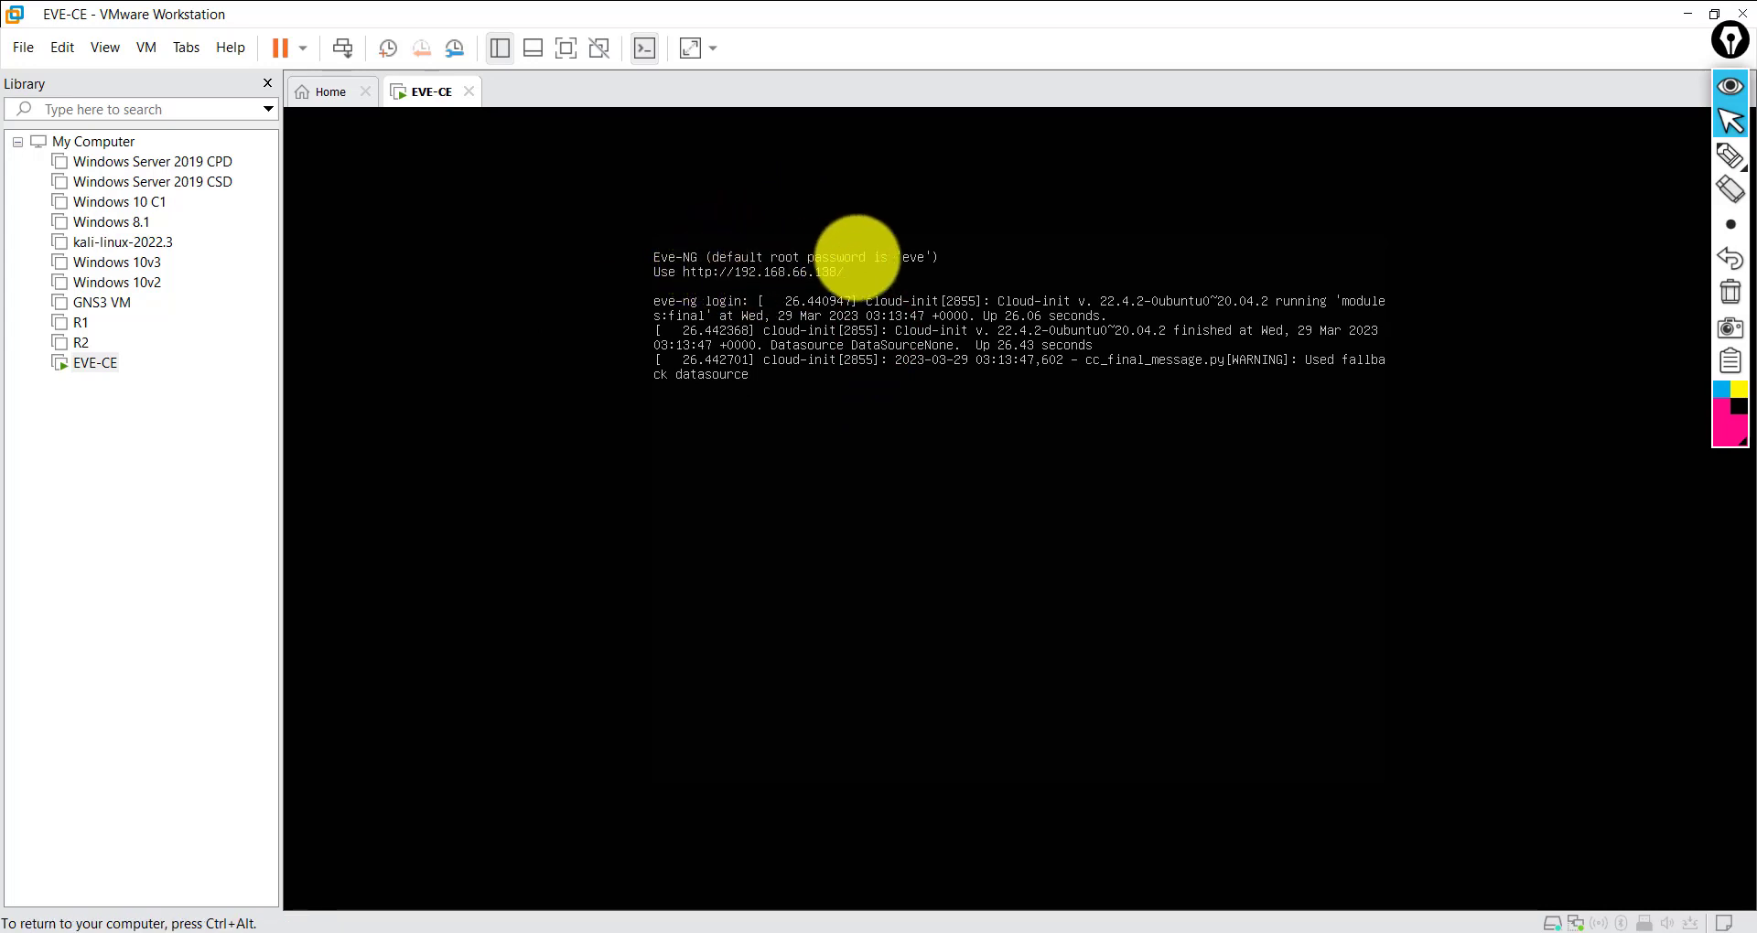
click(782, 270)
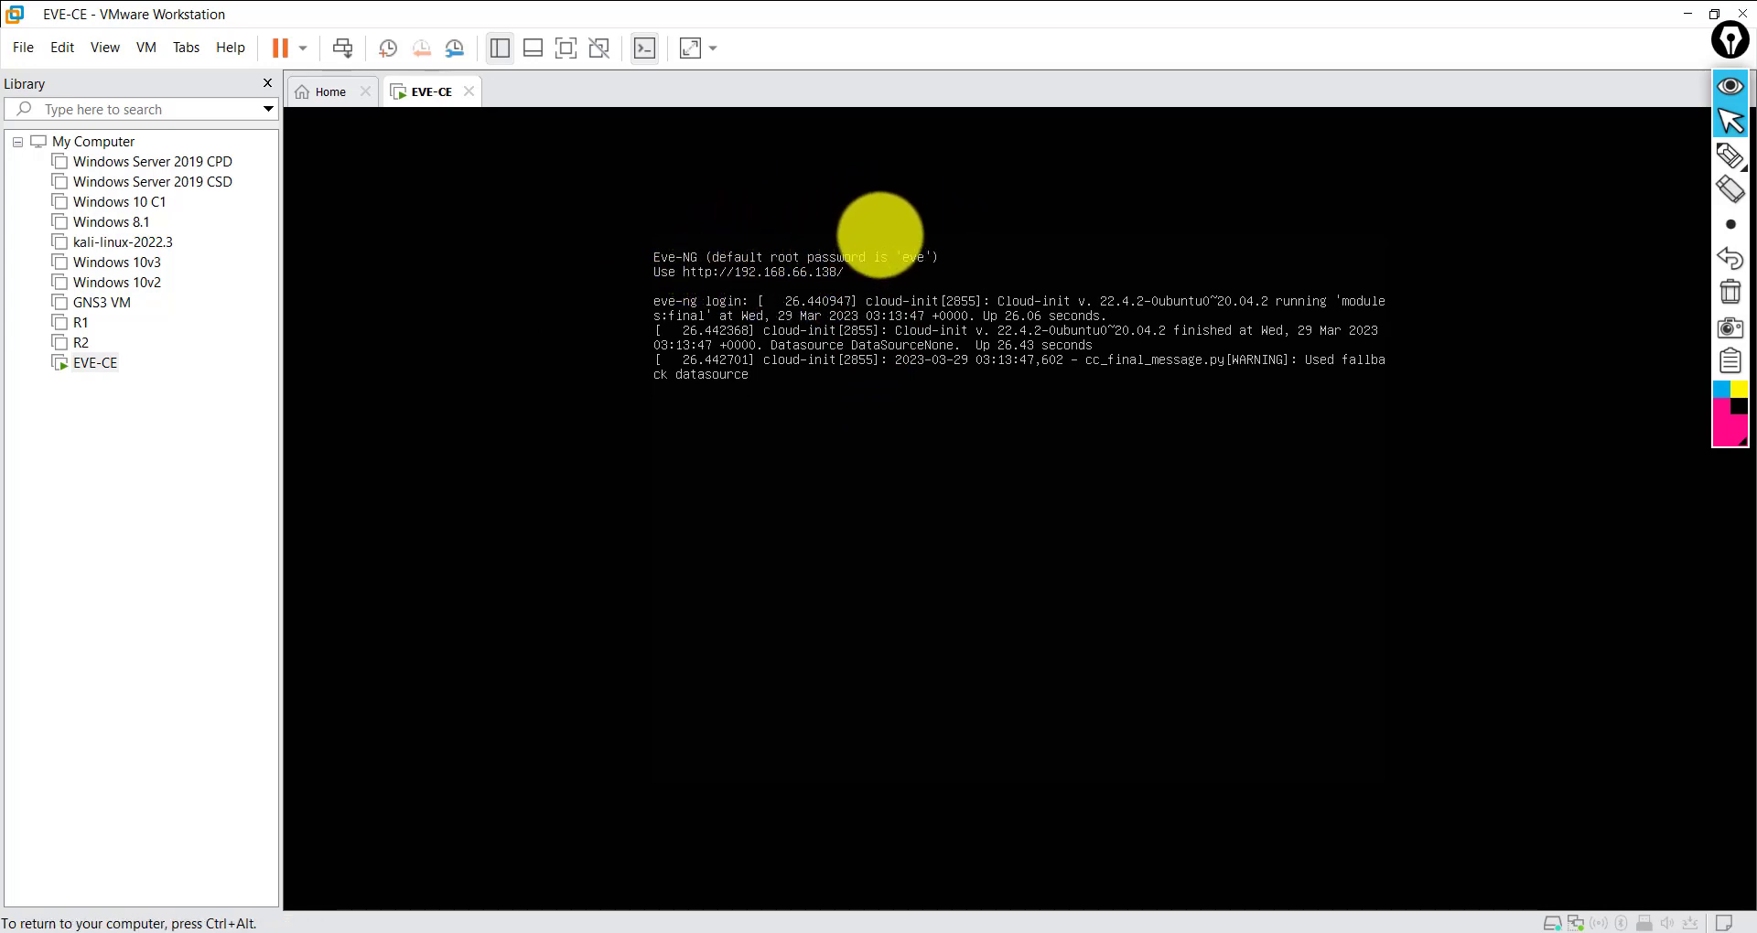
key(ctrl+alt)
click(890, 262)
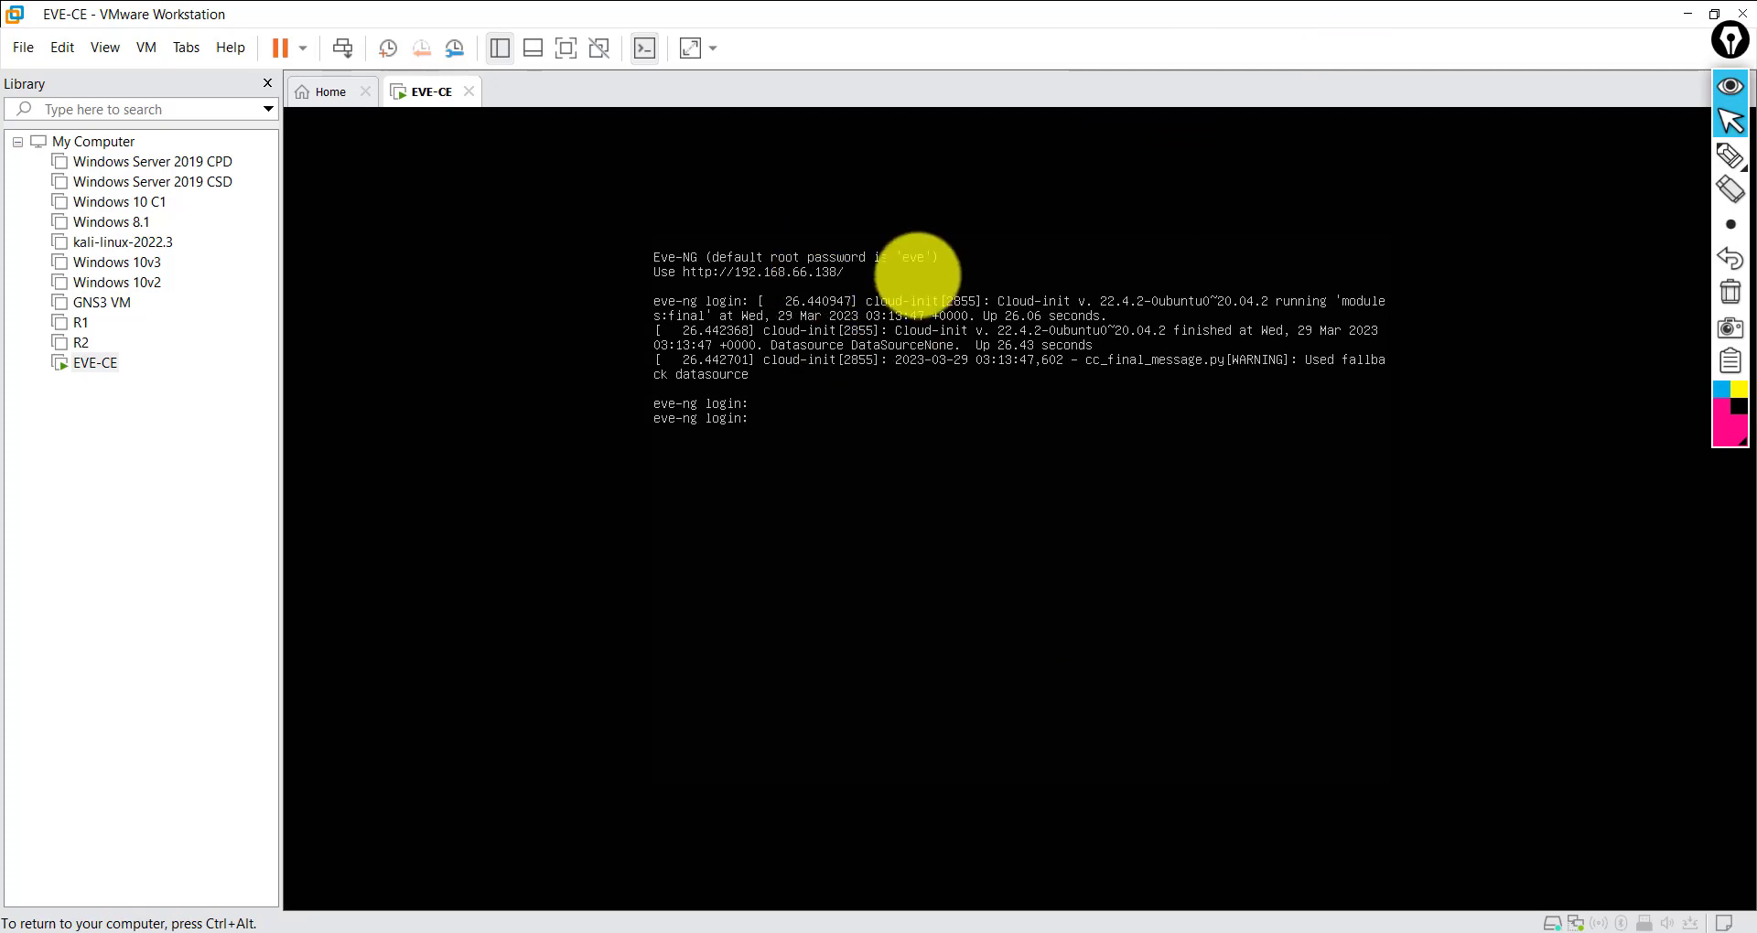
key(ctrl+alt)
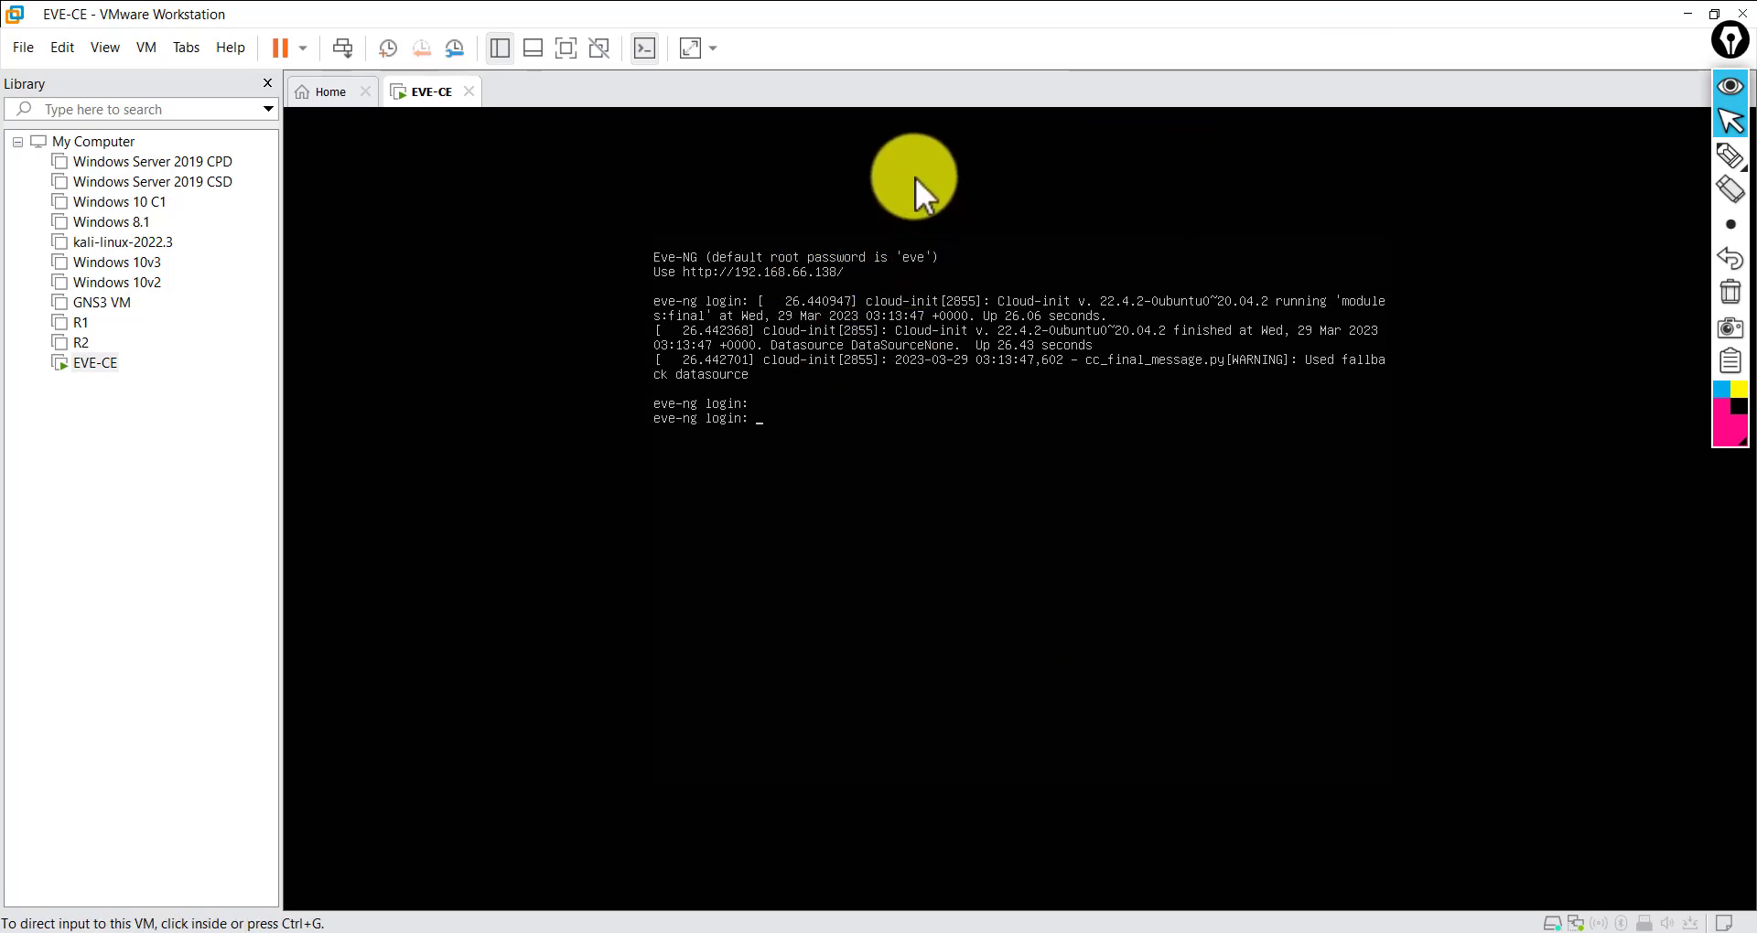
right_click(36, 596)
click(135, 536)
click(689, 359)
key(ctrl+alt)
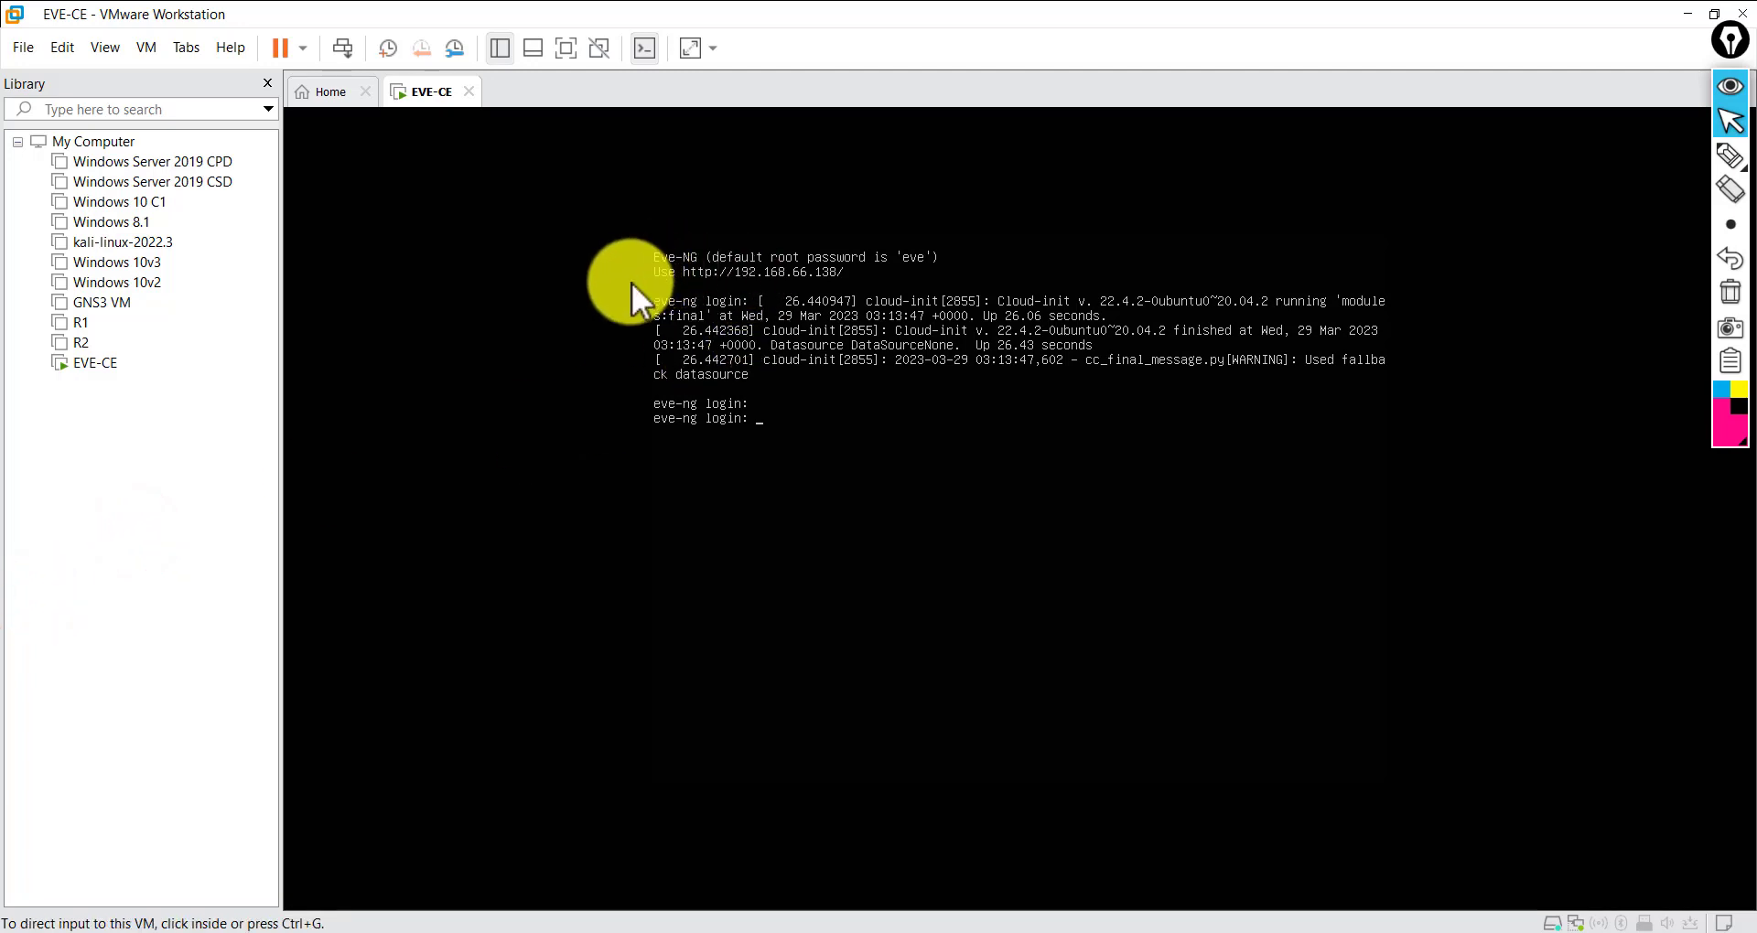
click(805, 302)
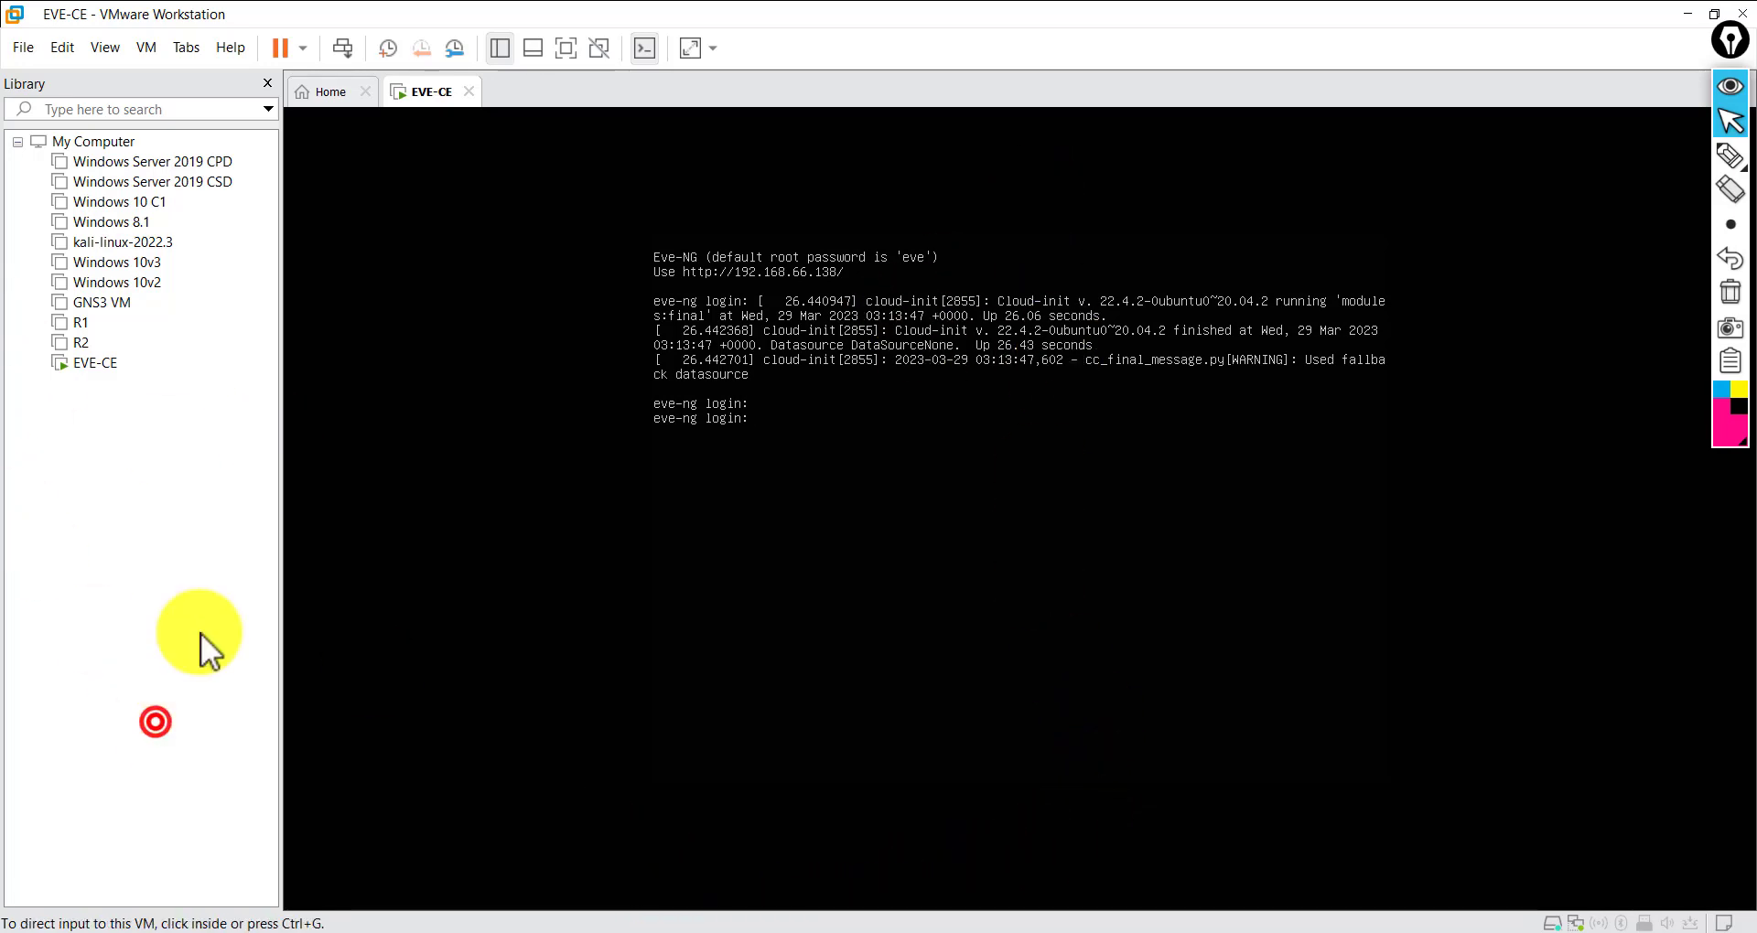
Open a Windows Command Prompt and move its window so the EVE-NG web address on the console stays visible
key(super+r)
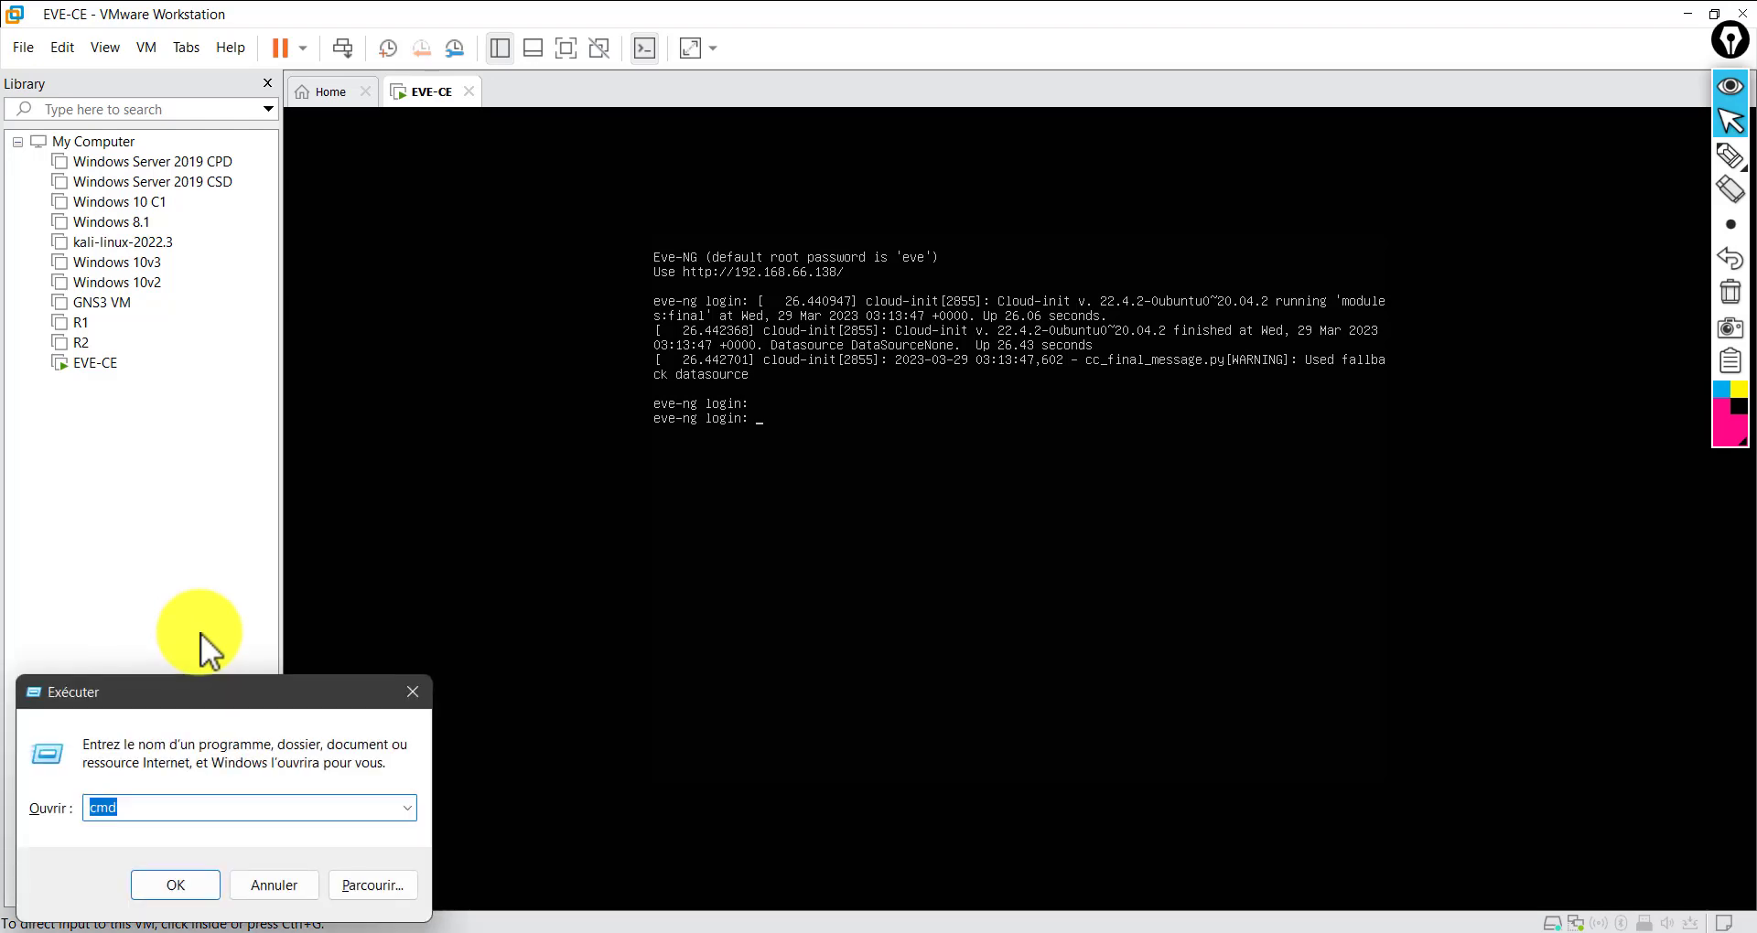
key(Return)
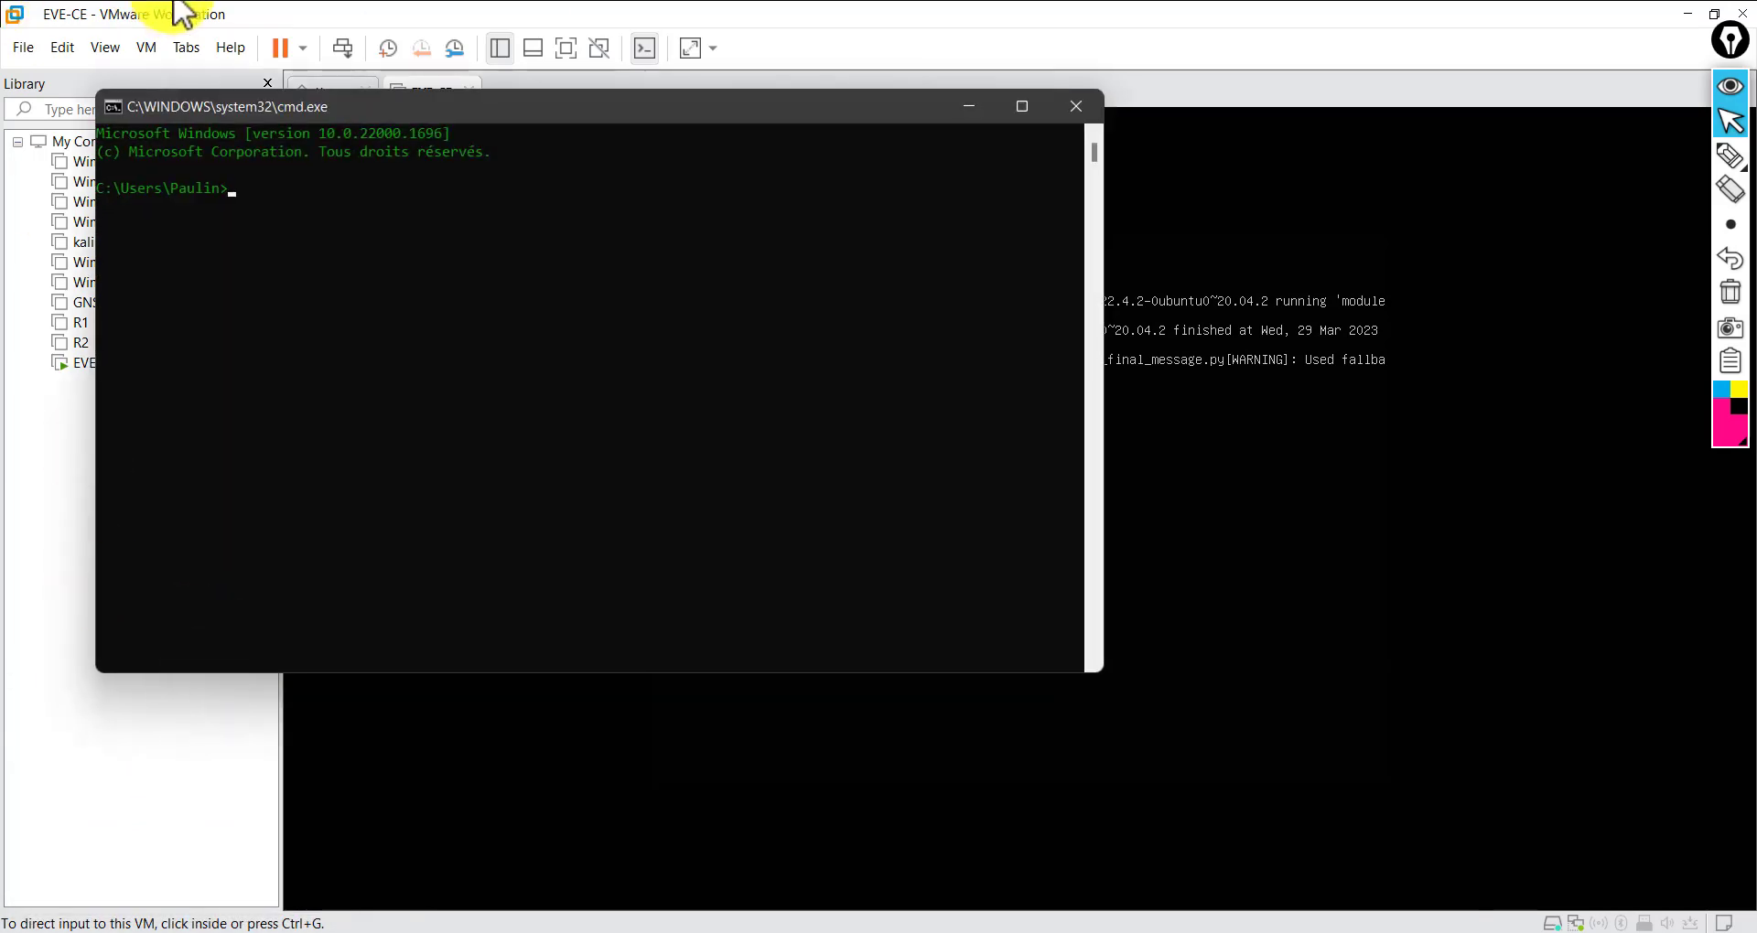
drag(650, 118, 964, 393)
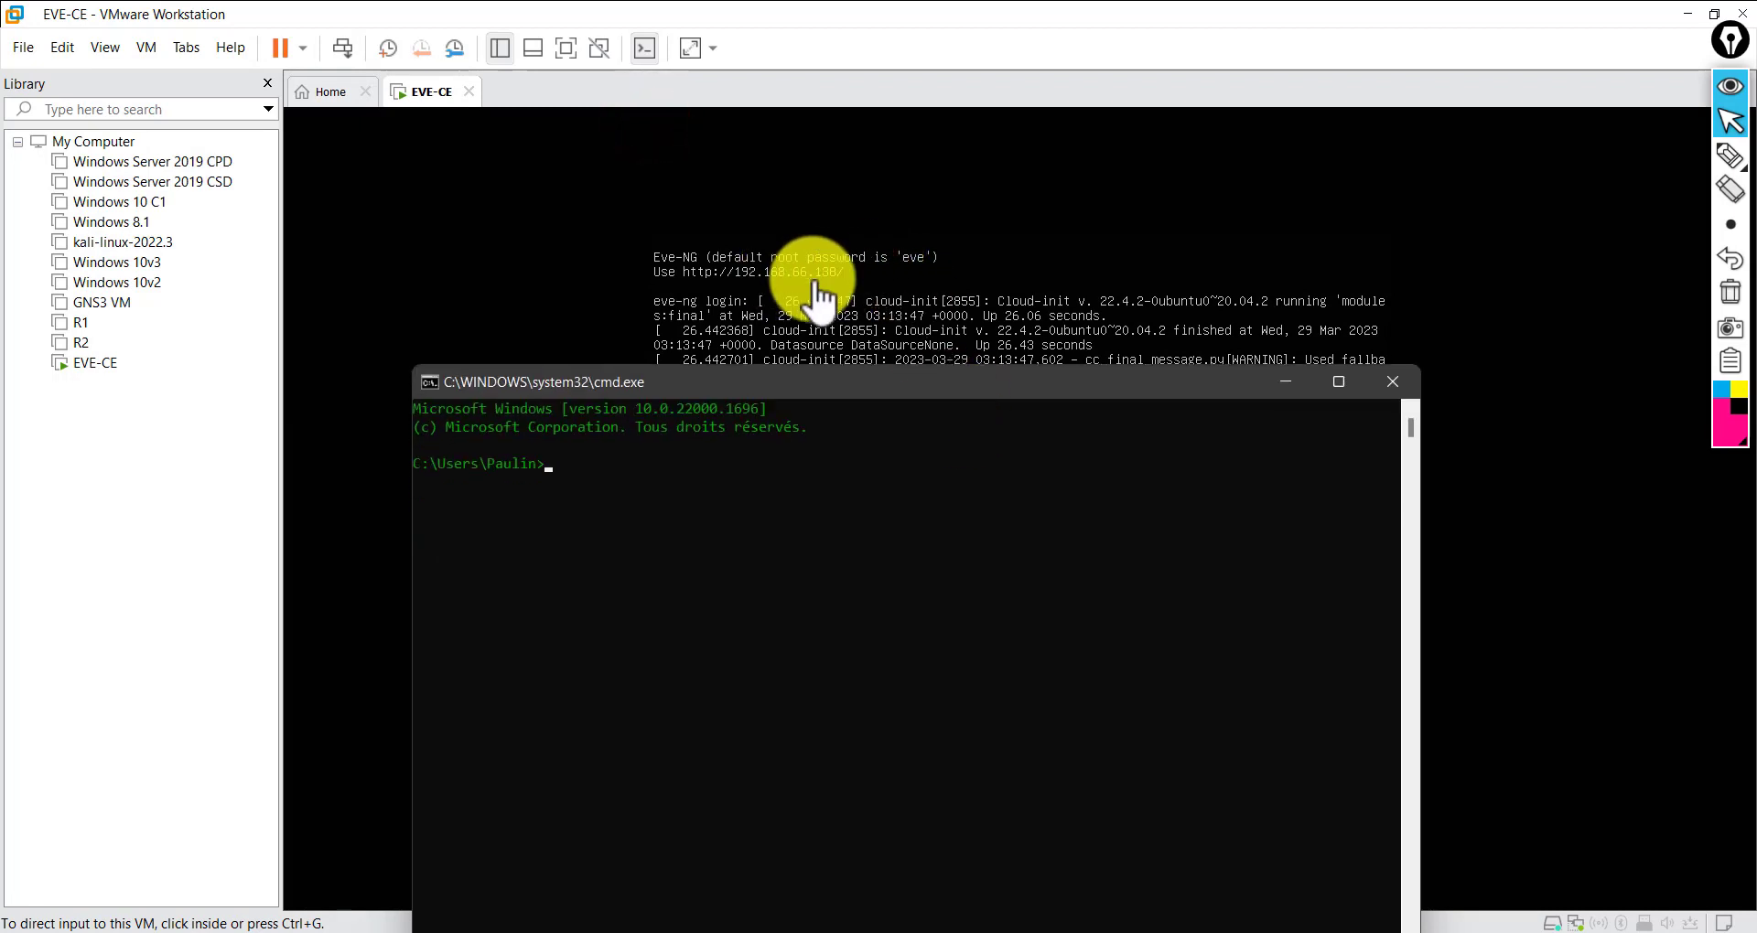
click(858, 492)
Ping 192.168.66.138 from the Command Prompt, inspect the replies, and minimize the window
text(p)
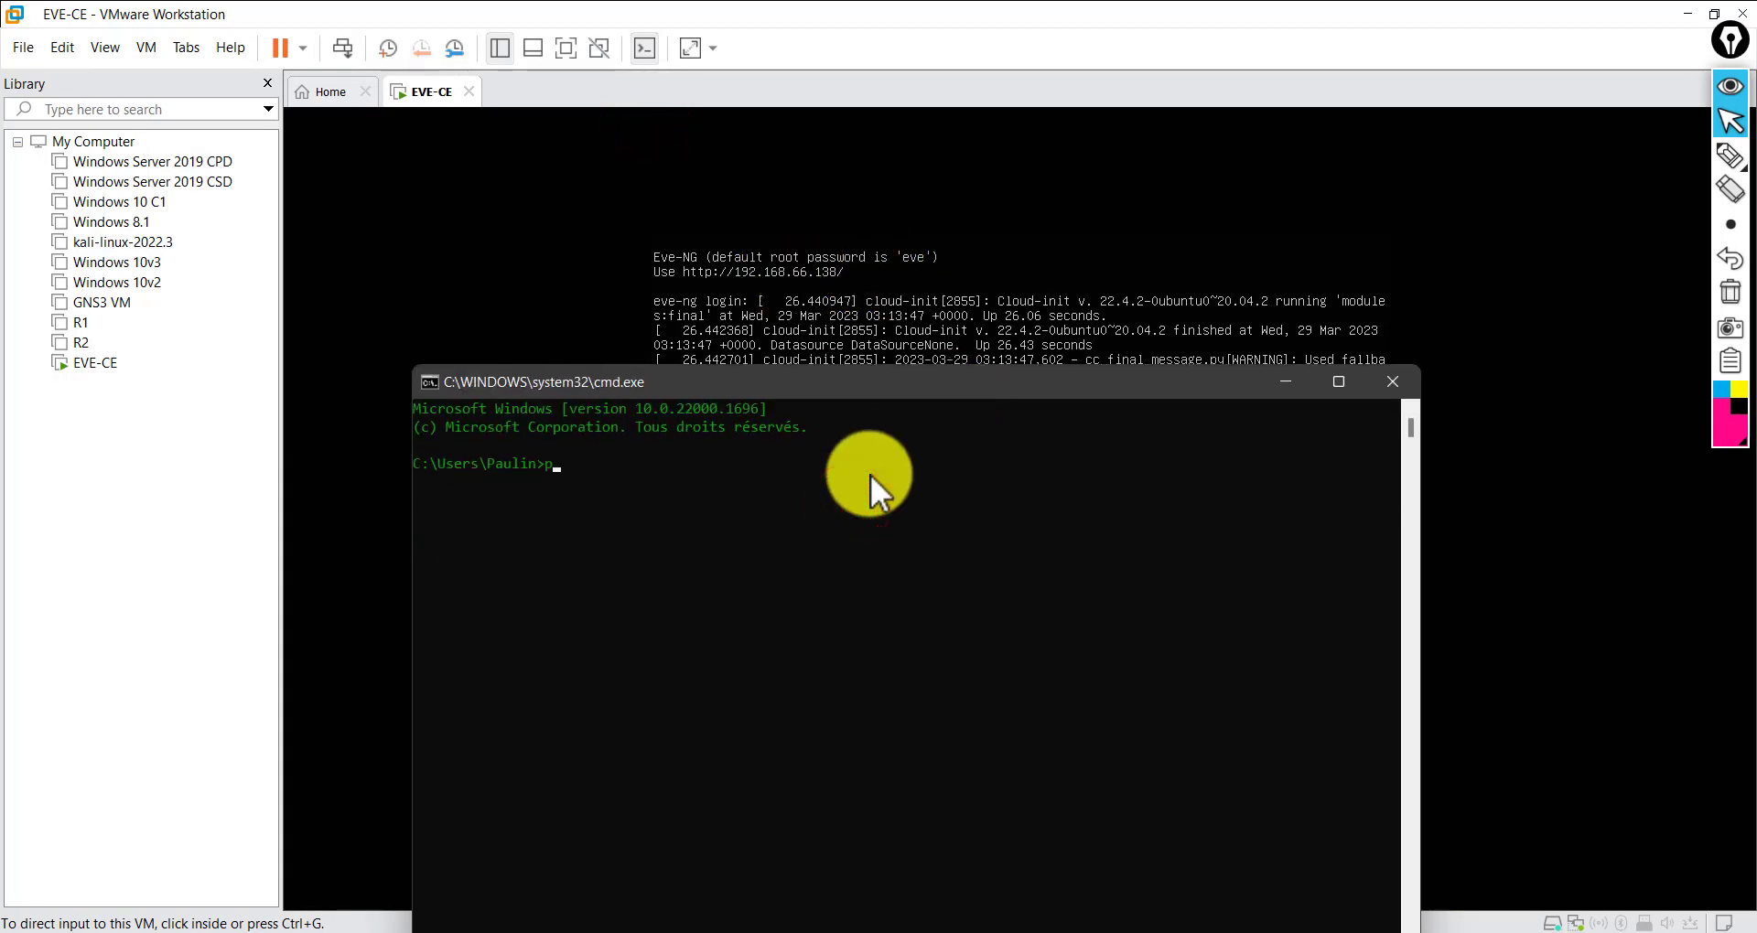
text(ing 1)
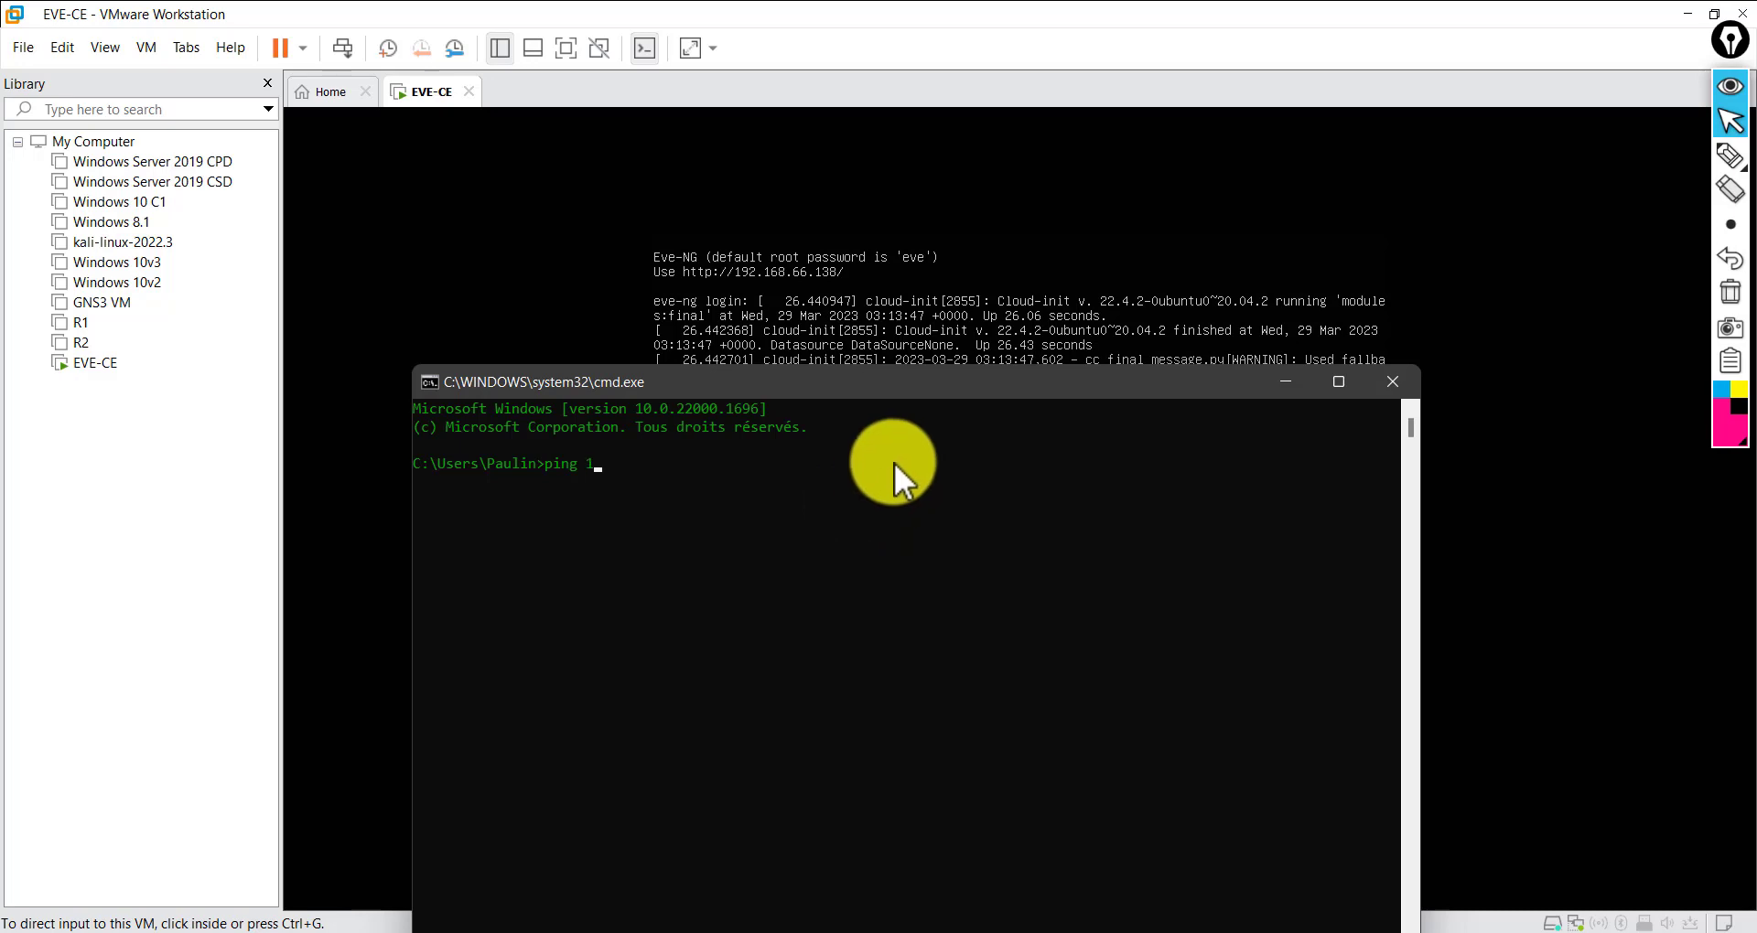
text(92.16)
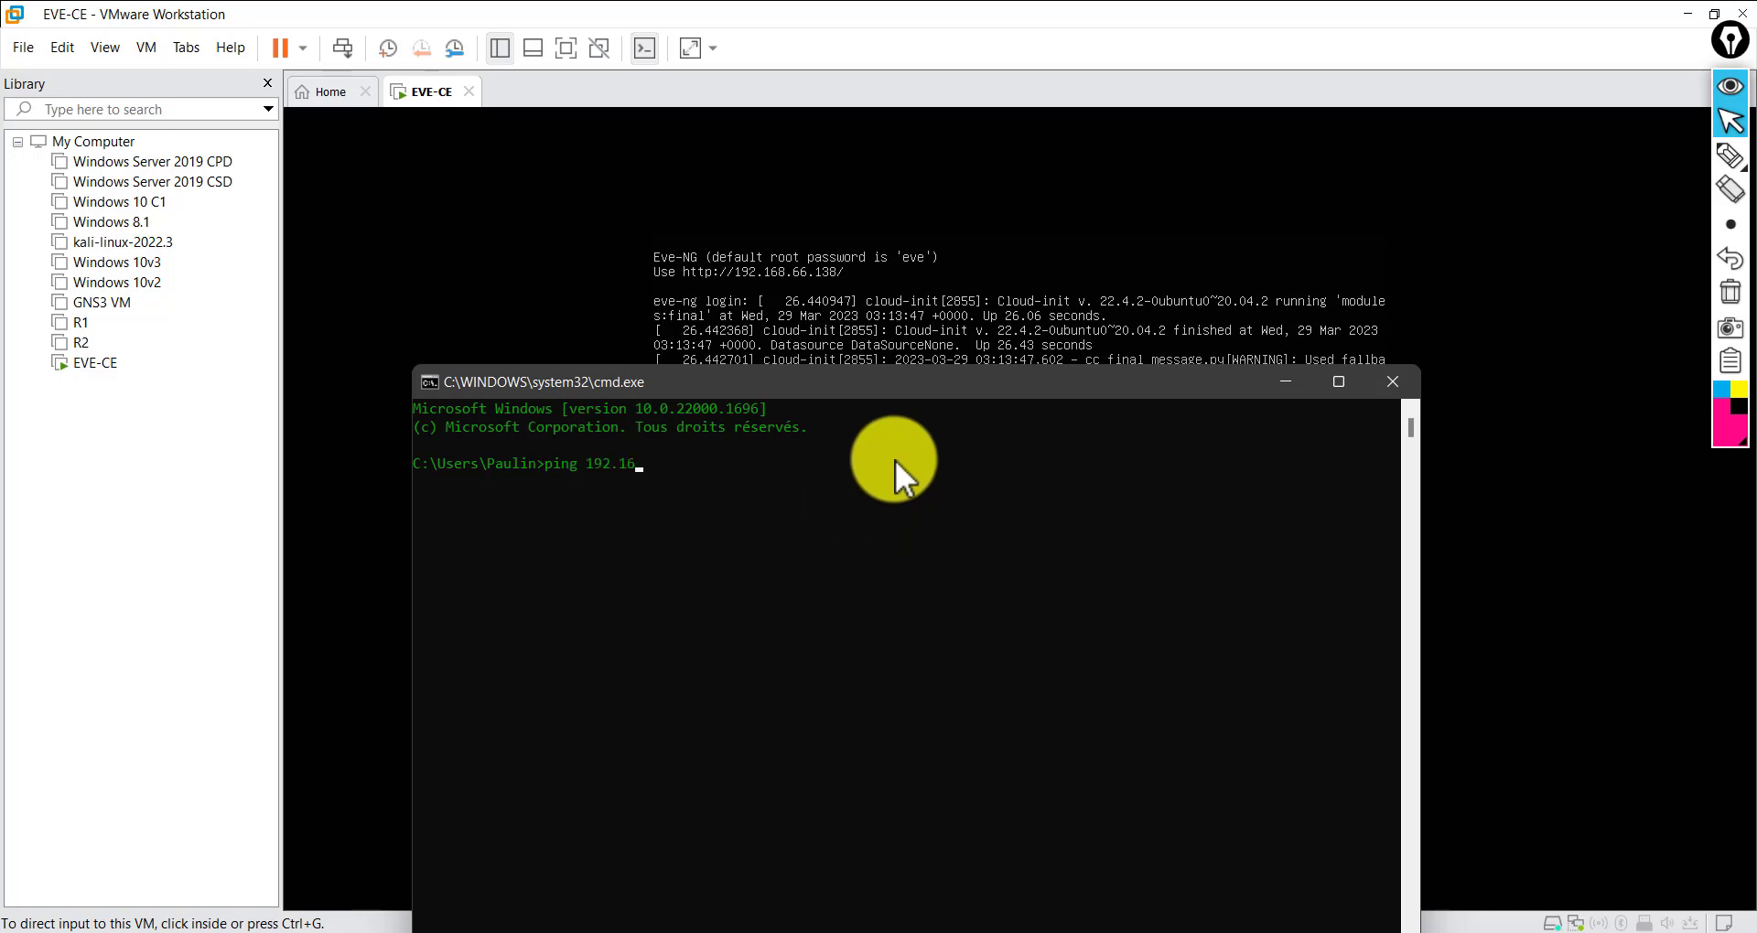
text(8.66.139)
key(BackSpace)
text(8)
key(Return)
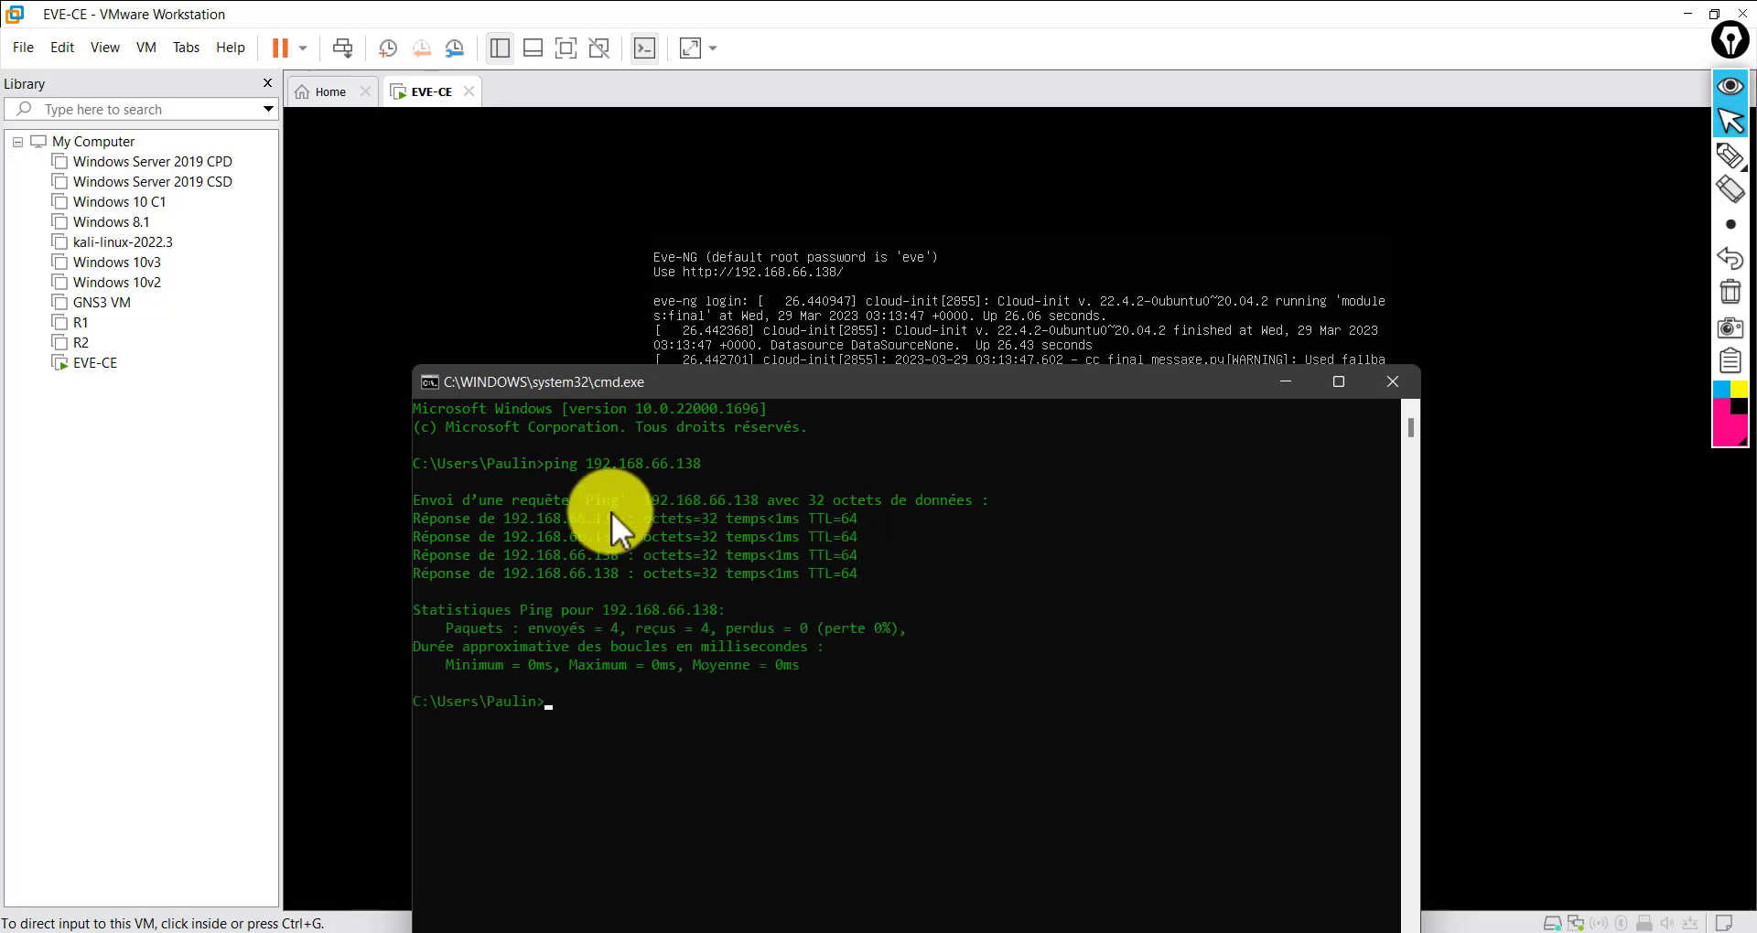
drag(565, 499, 849, 519)
click(778, 569)
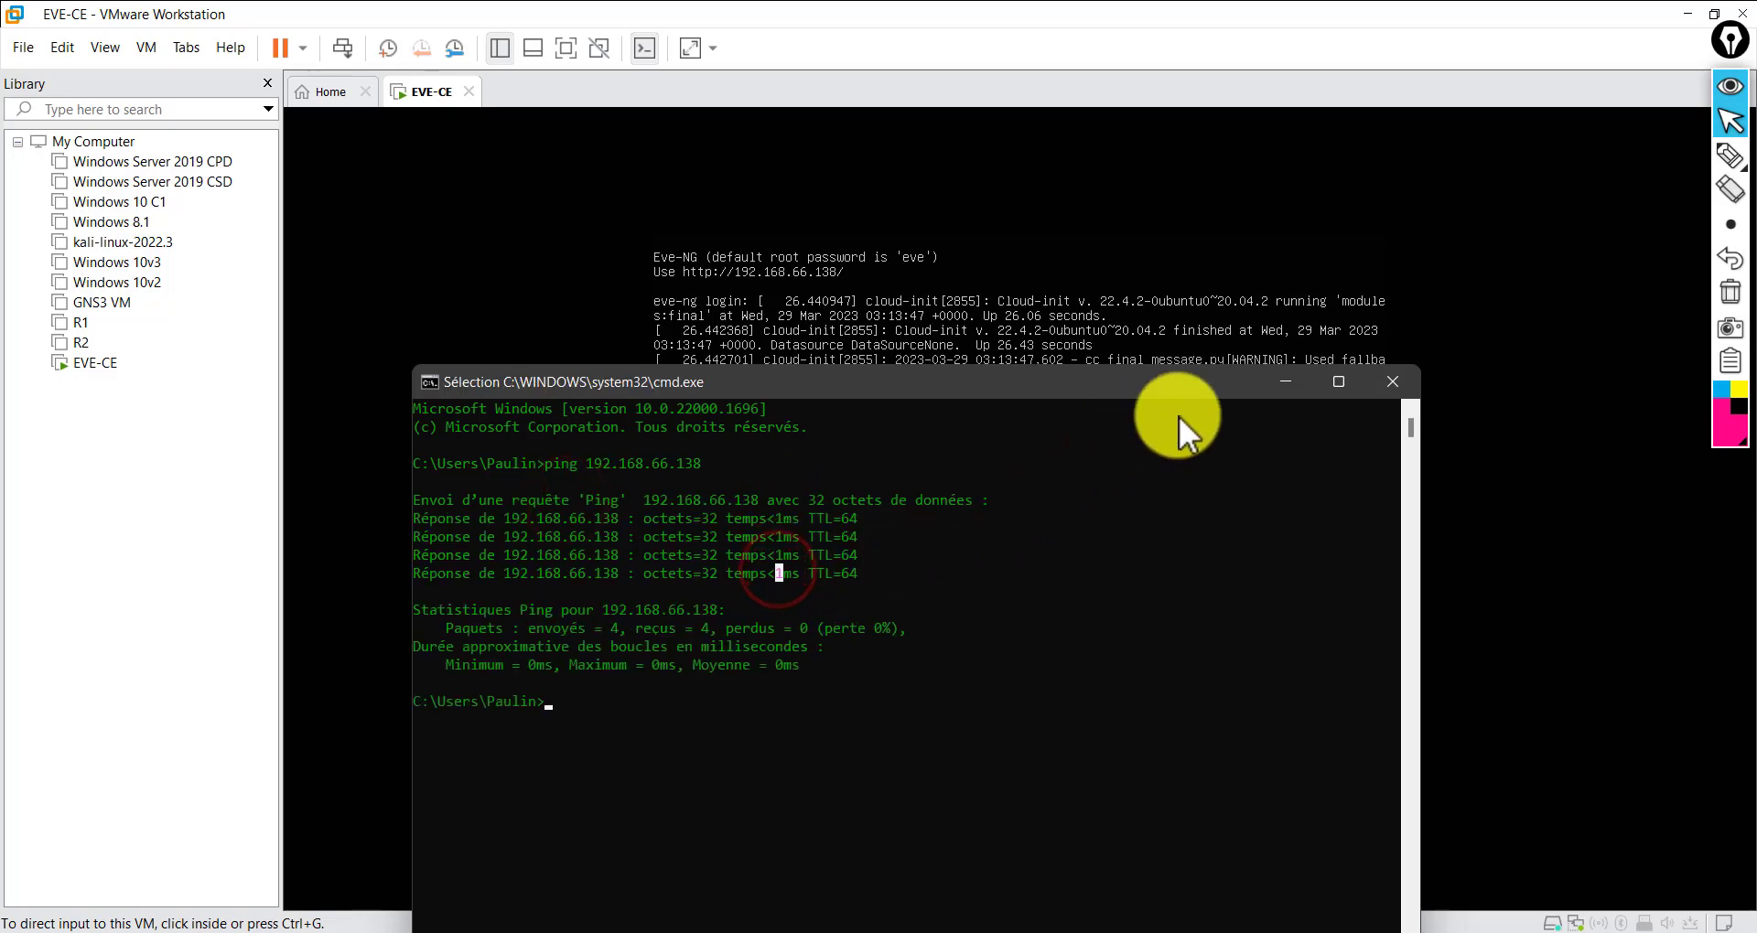
click(1301, 373)
key(Return)
key(Return)
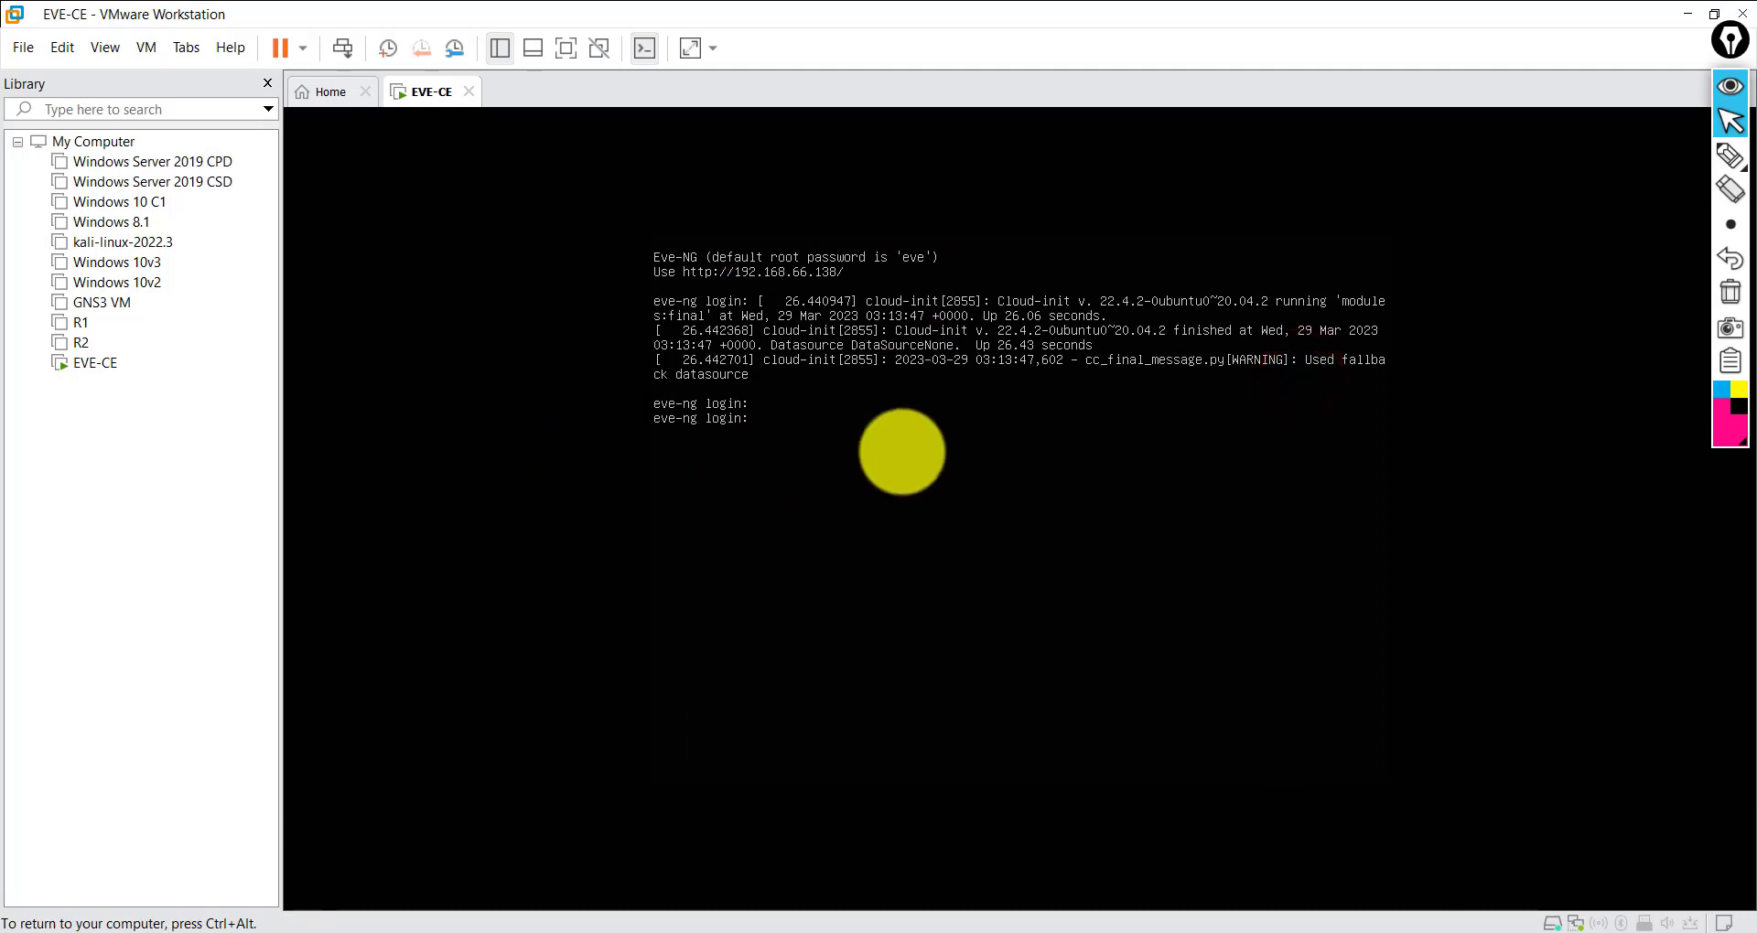
key(ctrl+alt)
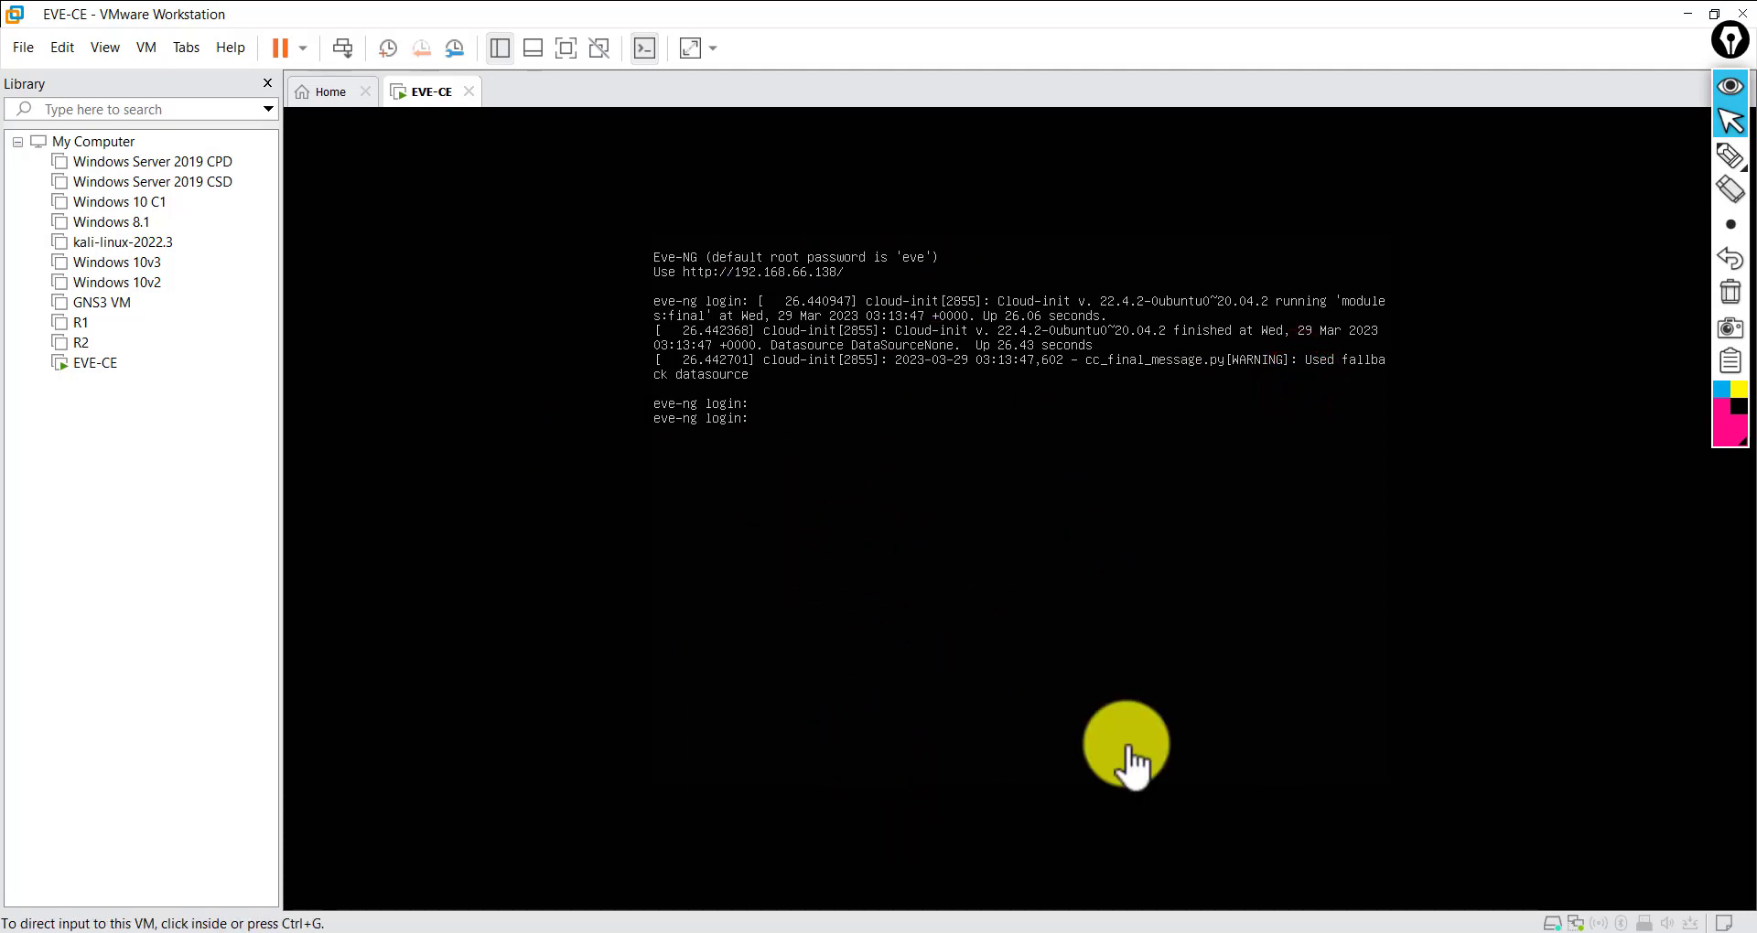
click(1123, 743)
key(ctrl+alt)
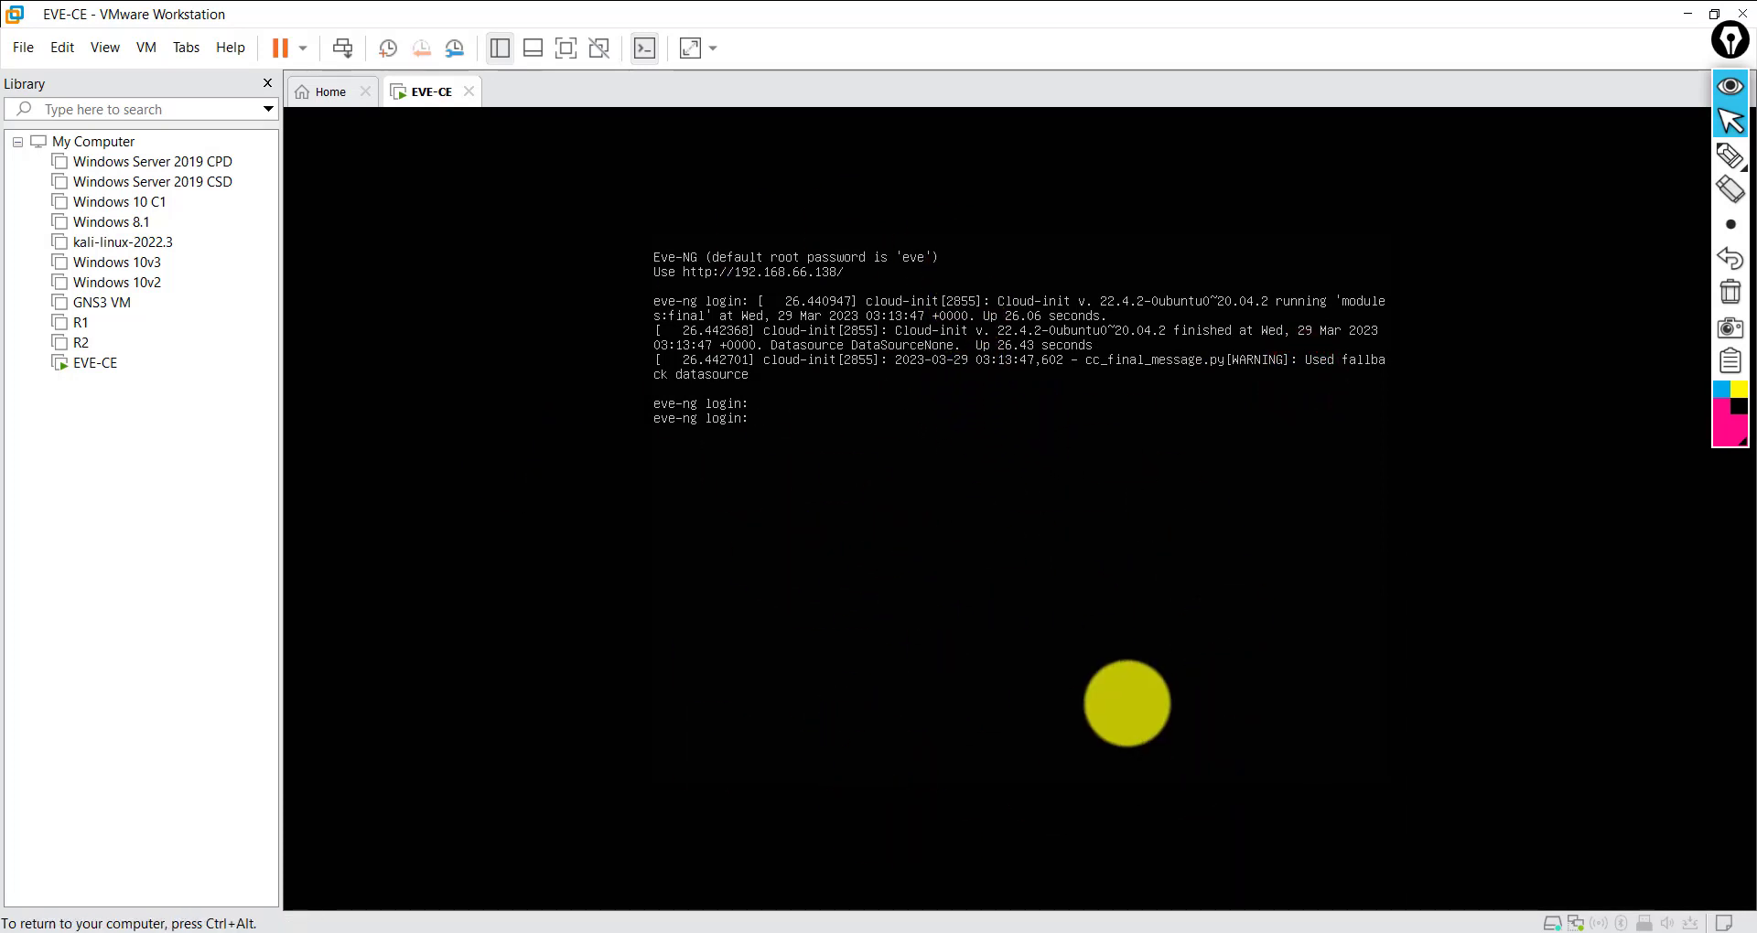
Switch to Microsoft Edge, dismiss the page restore prompt, and load the EVE-NG web interface at 192.168.66.138
click(835, 929)
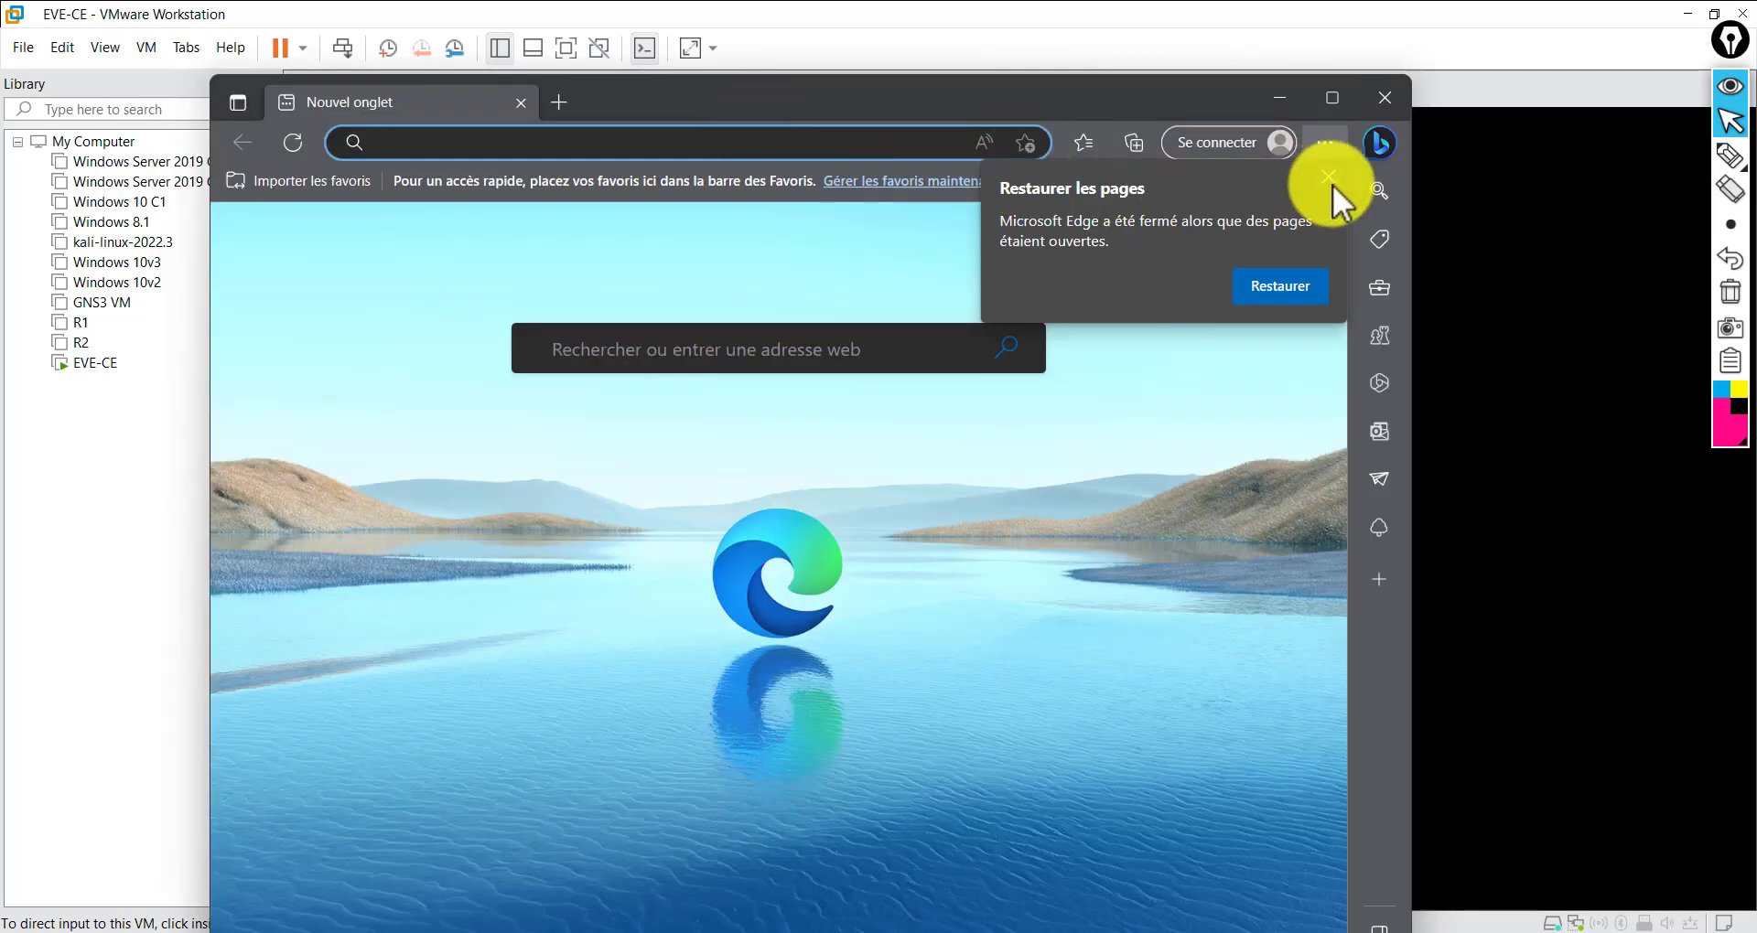
click(1330, 181)
text(1)
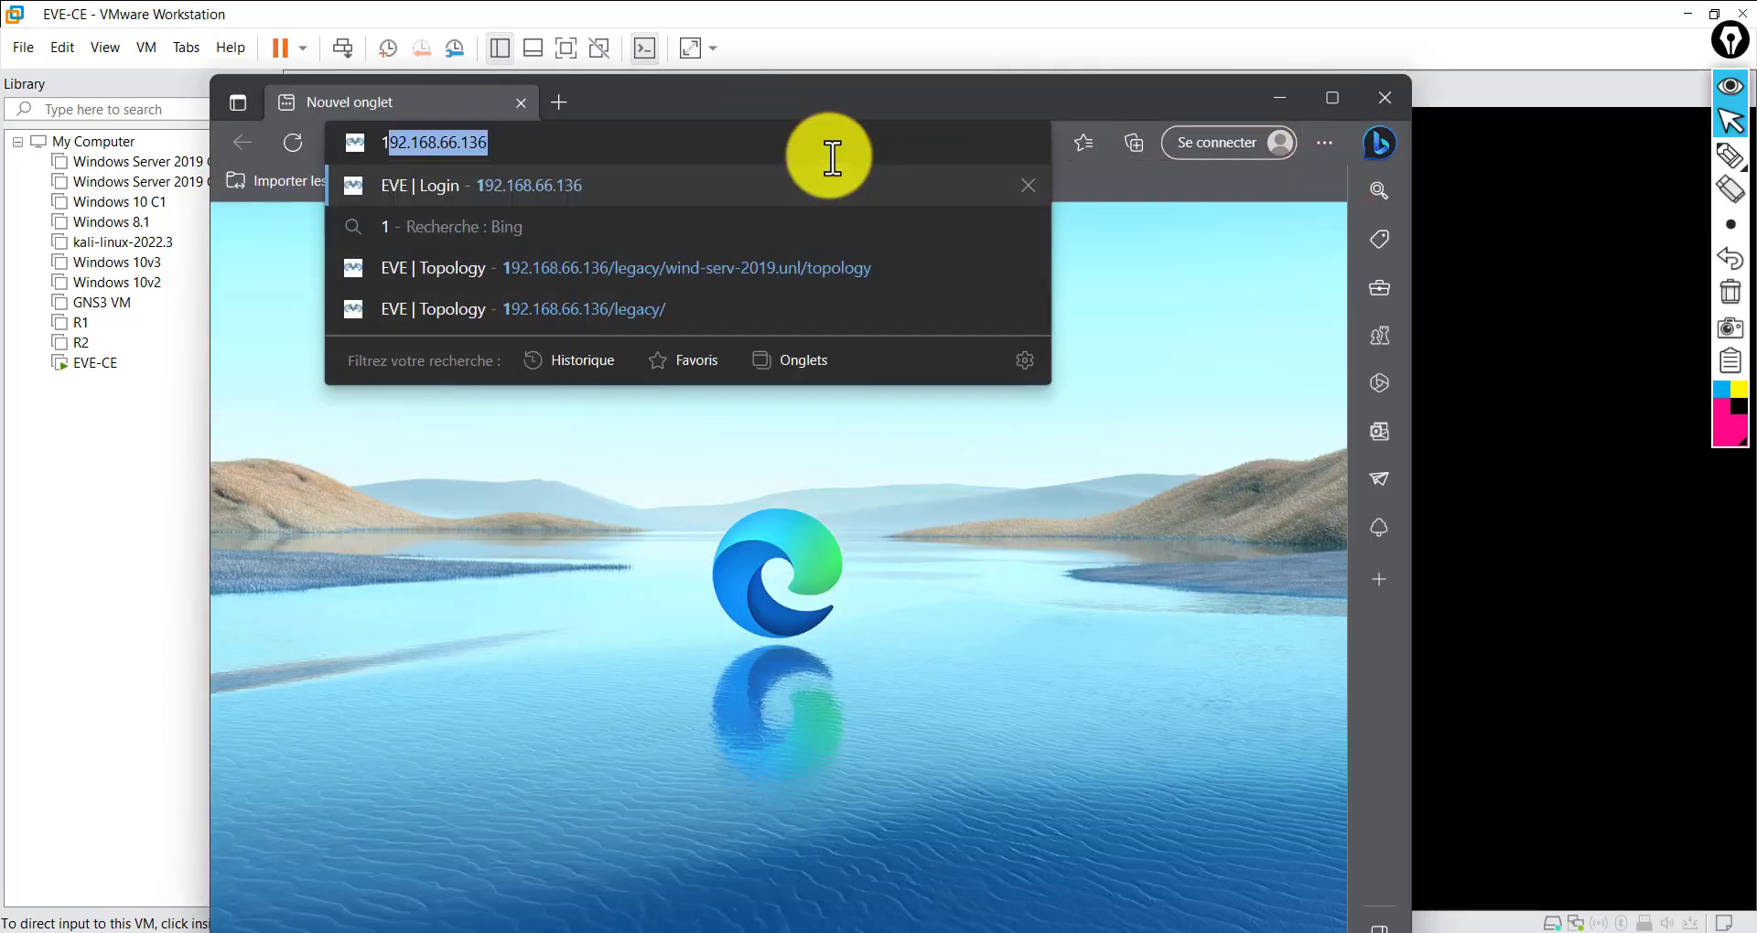
text(92)
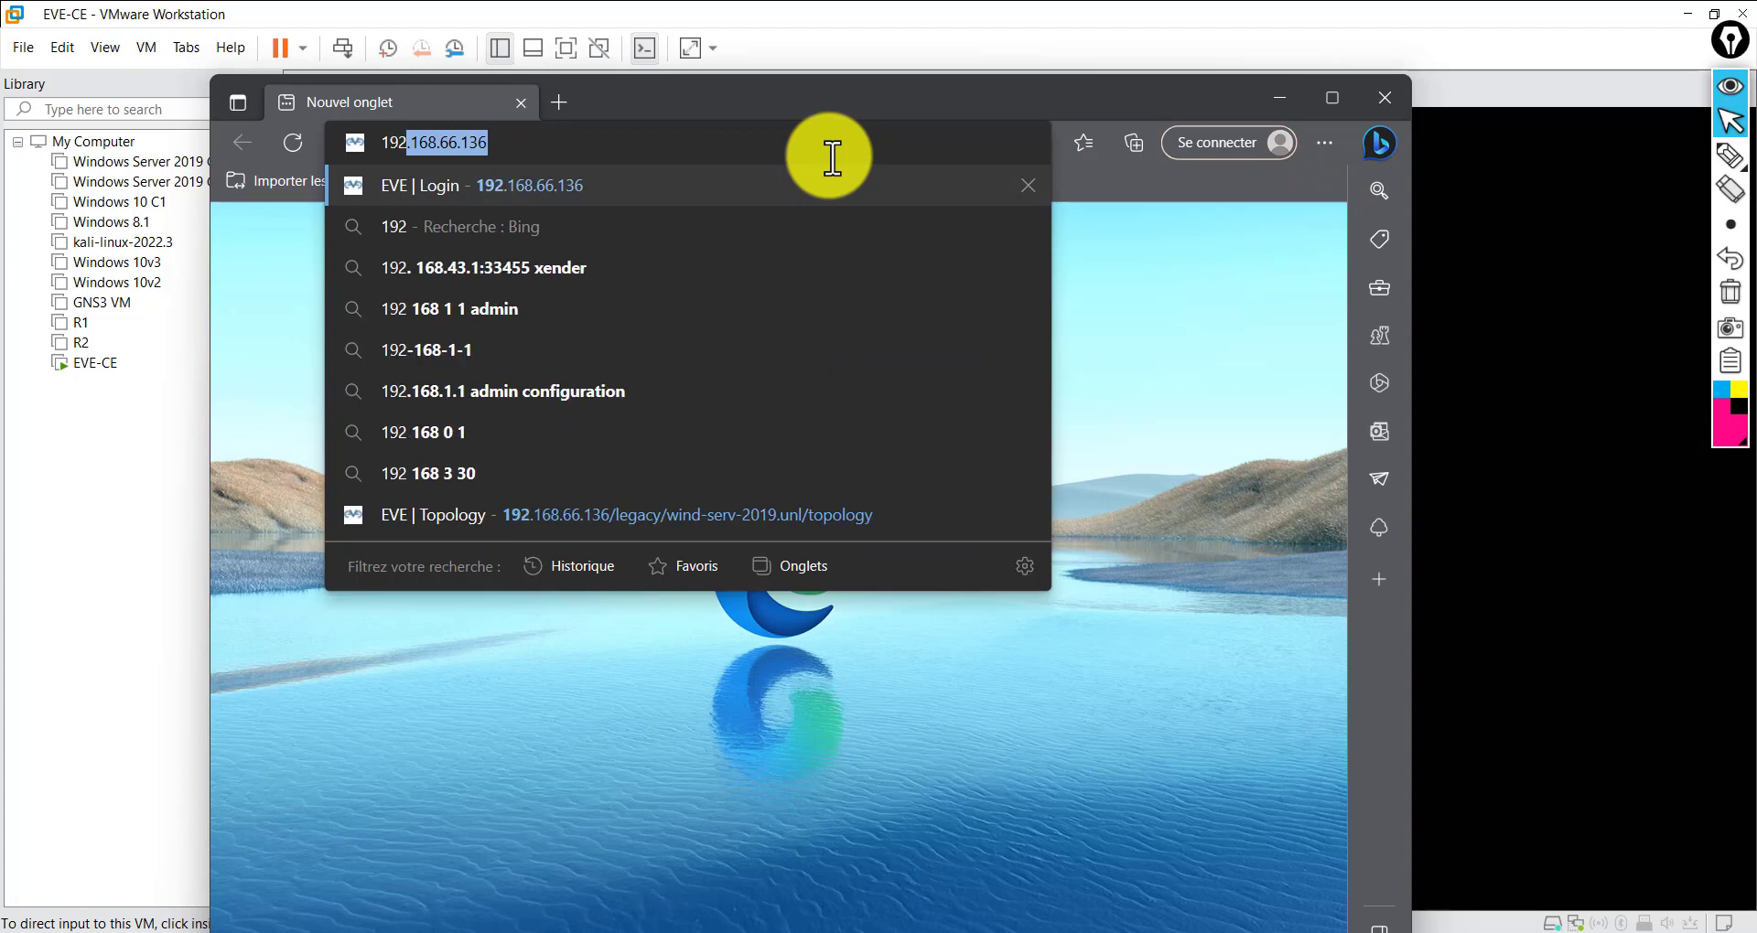
text(.168.)
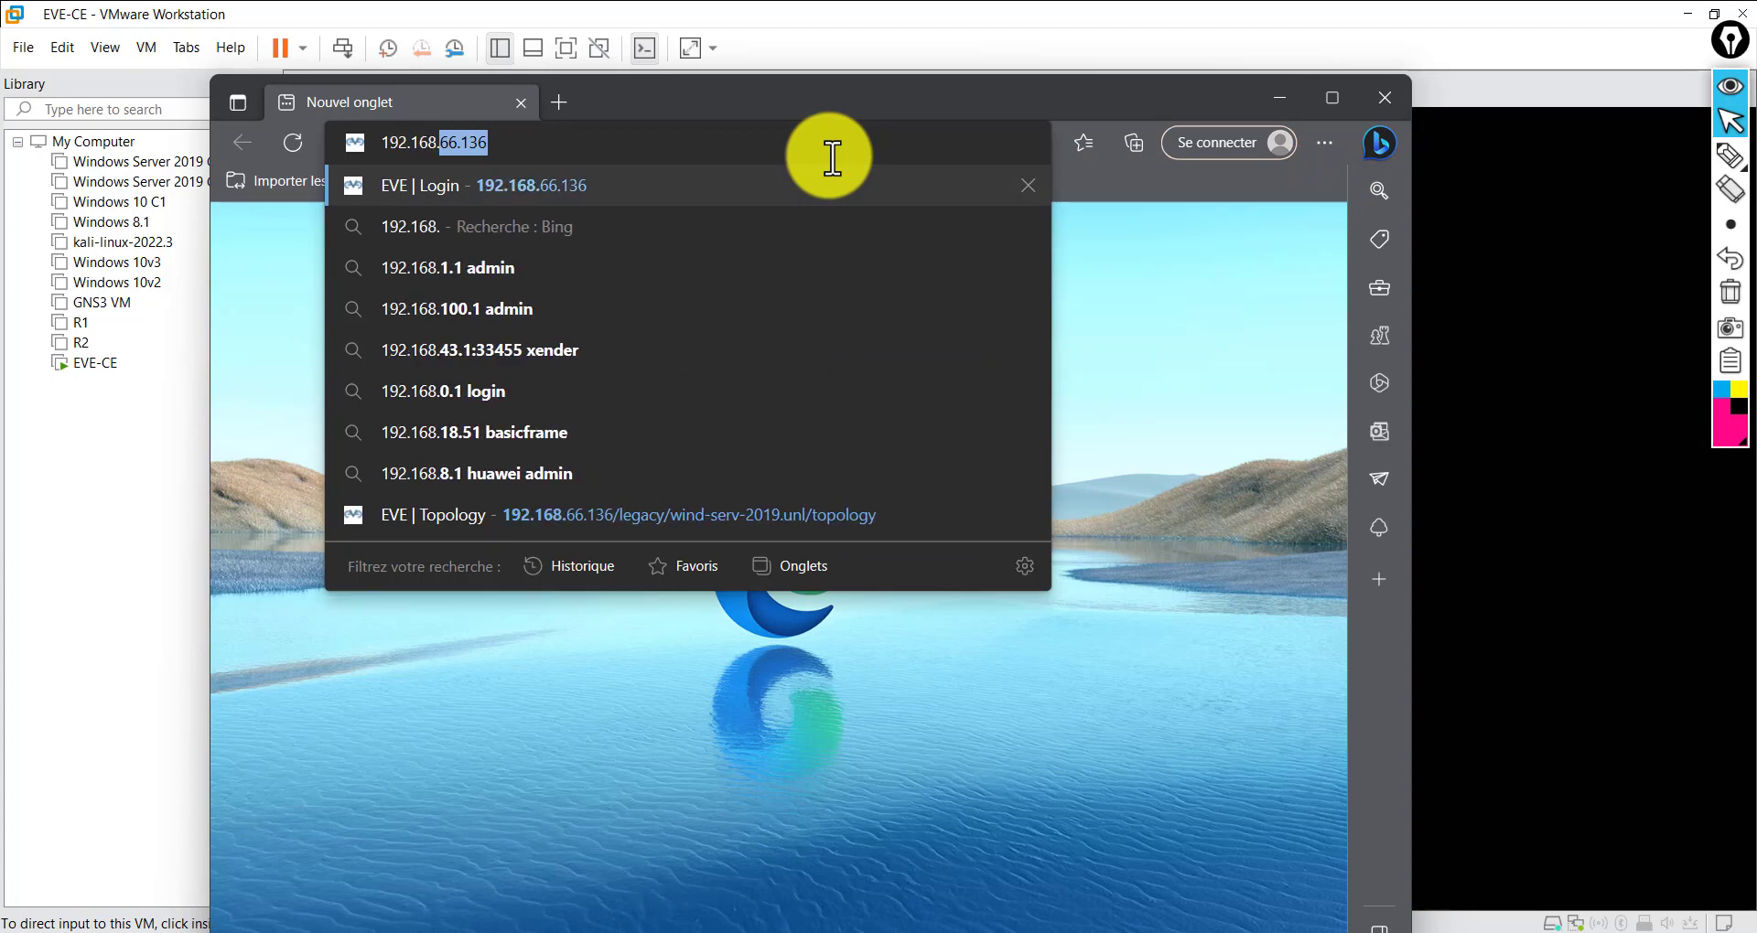
text(66.)
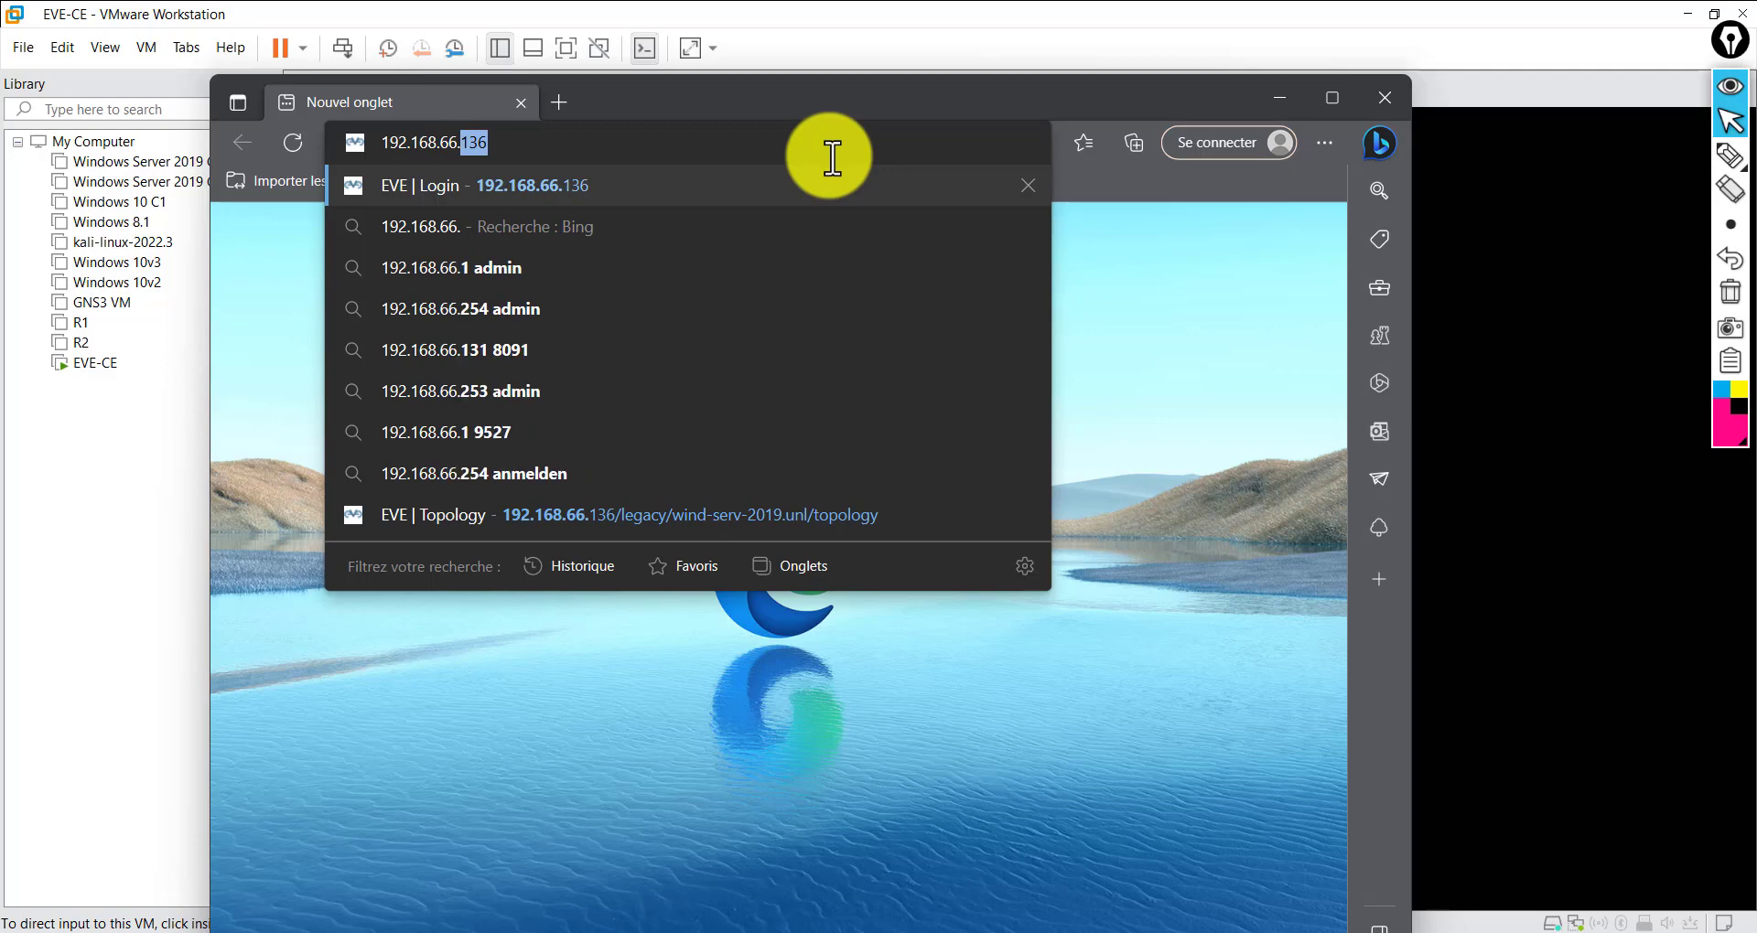
text(138)
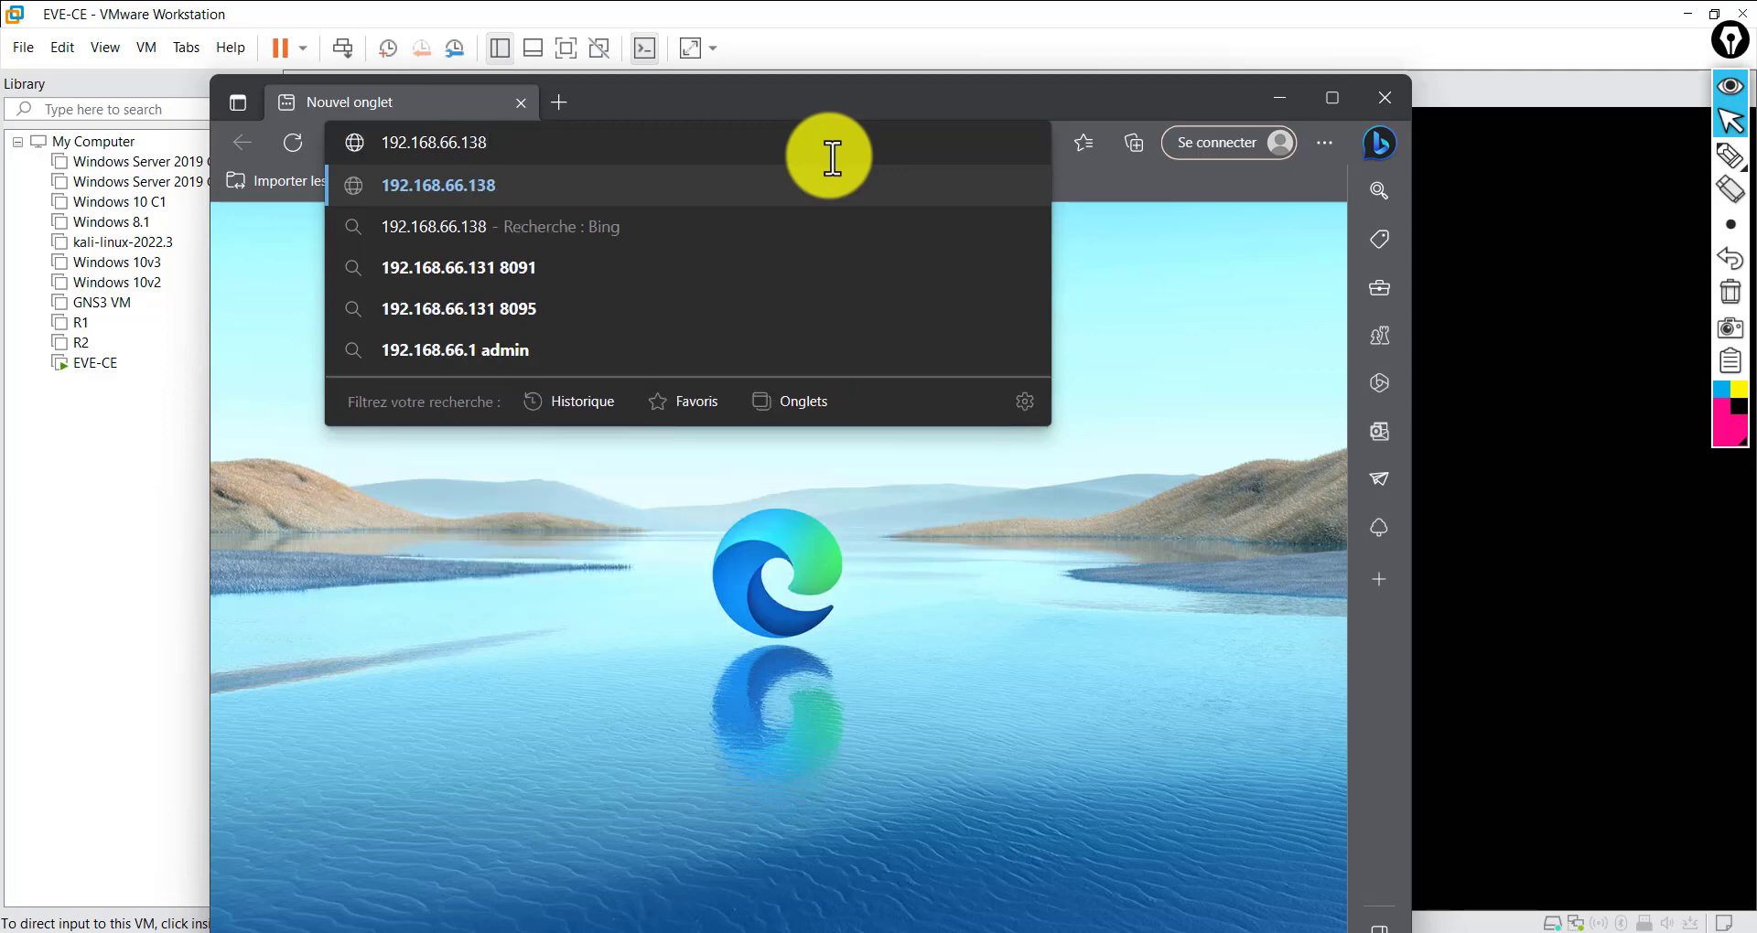
key(Return)
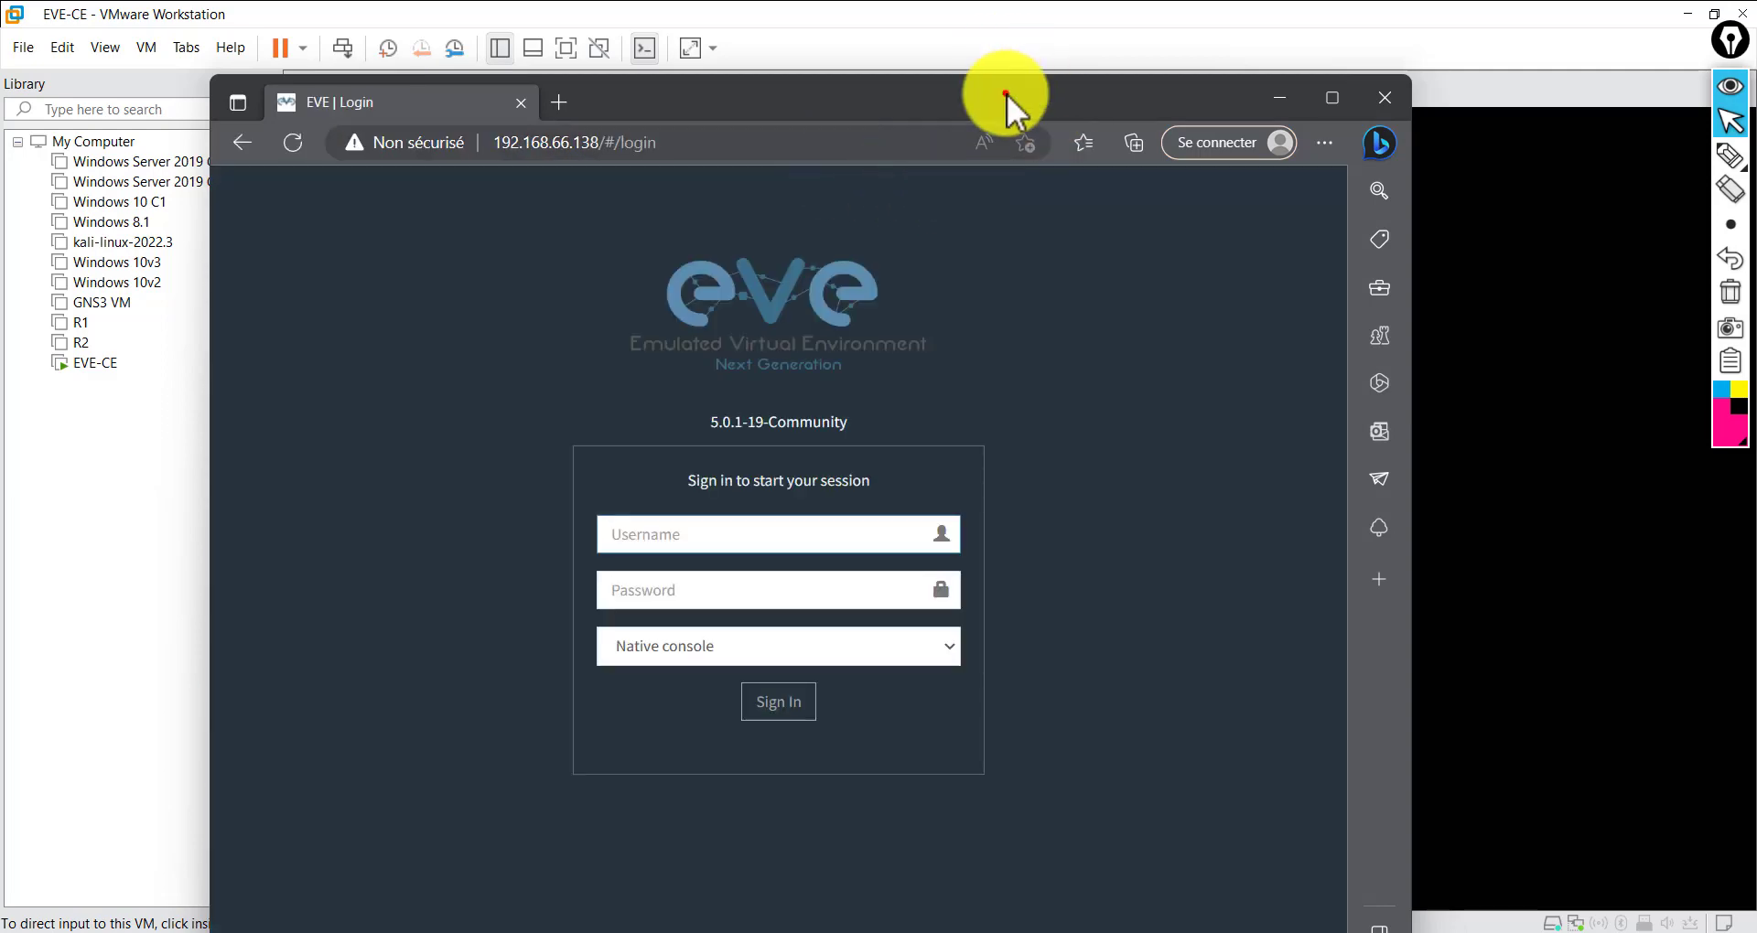
Maximize the browser window and look over the login form's username, password and console type fields
double_click(1007, 93)
click(463, 458)
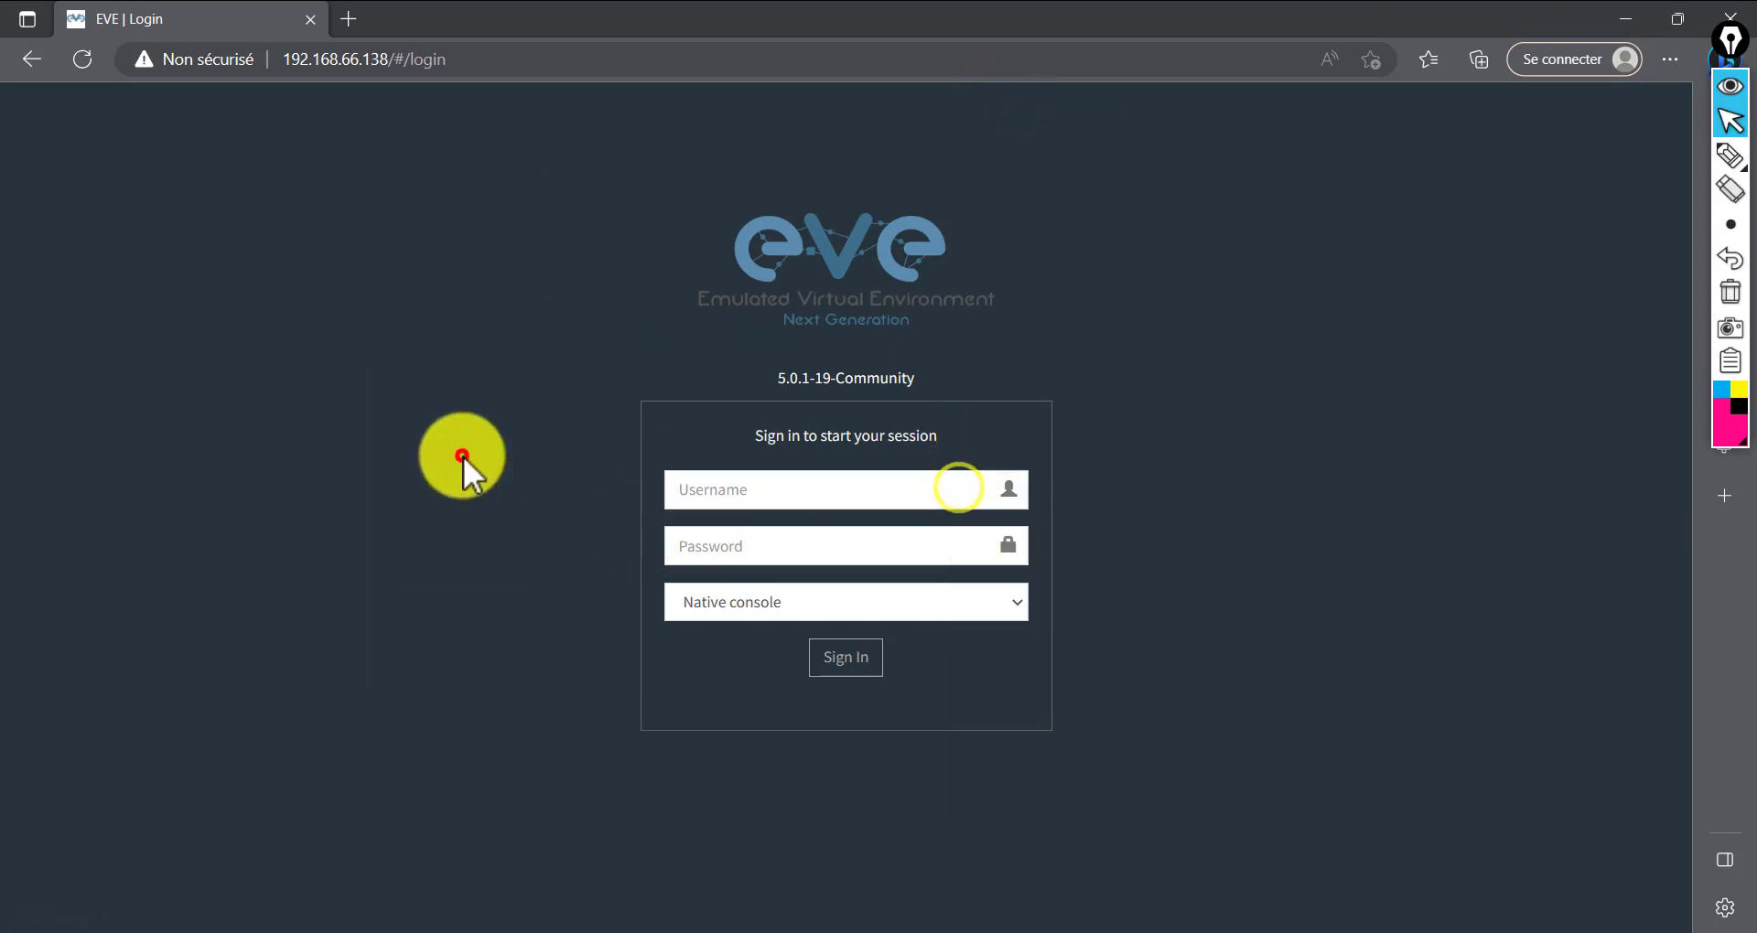
click(836, 478)
click(826, 546)
click(741, 604)
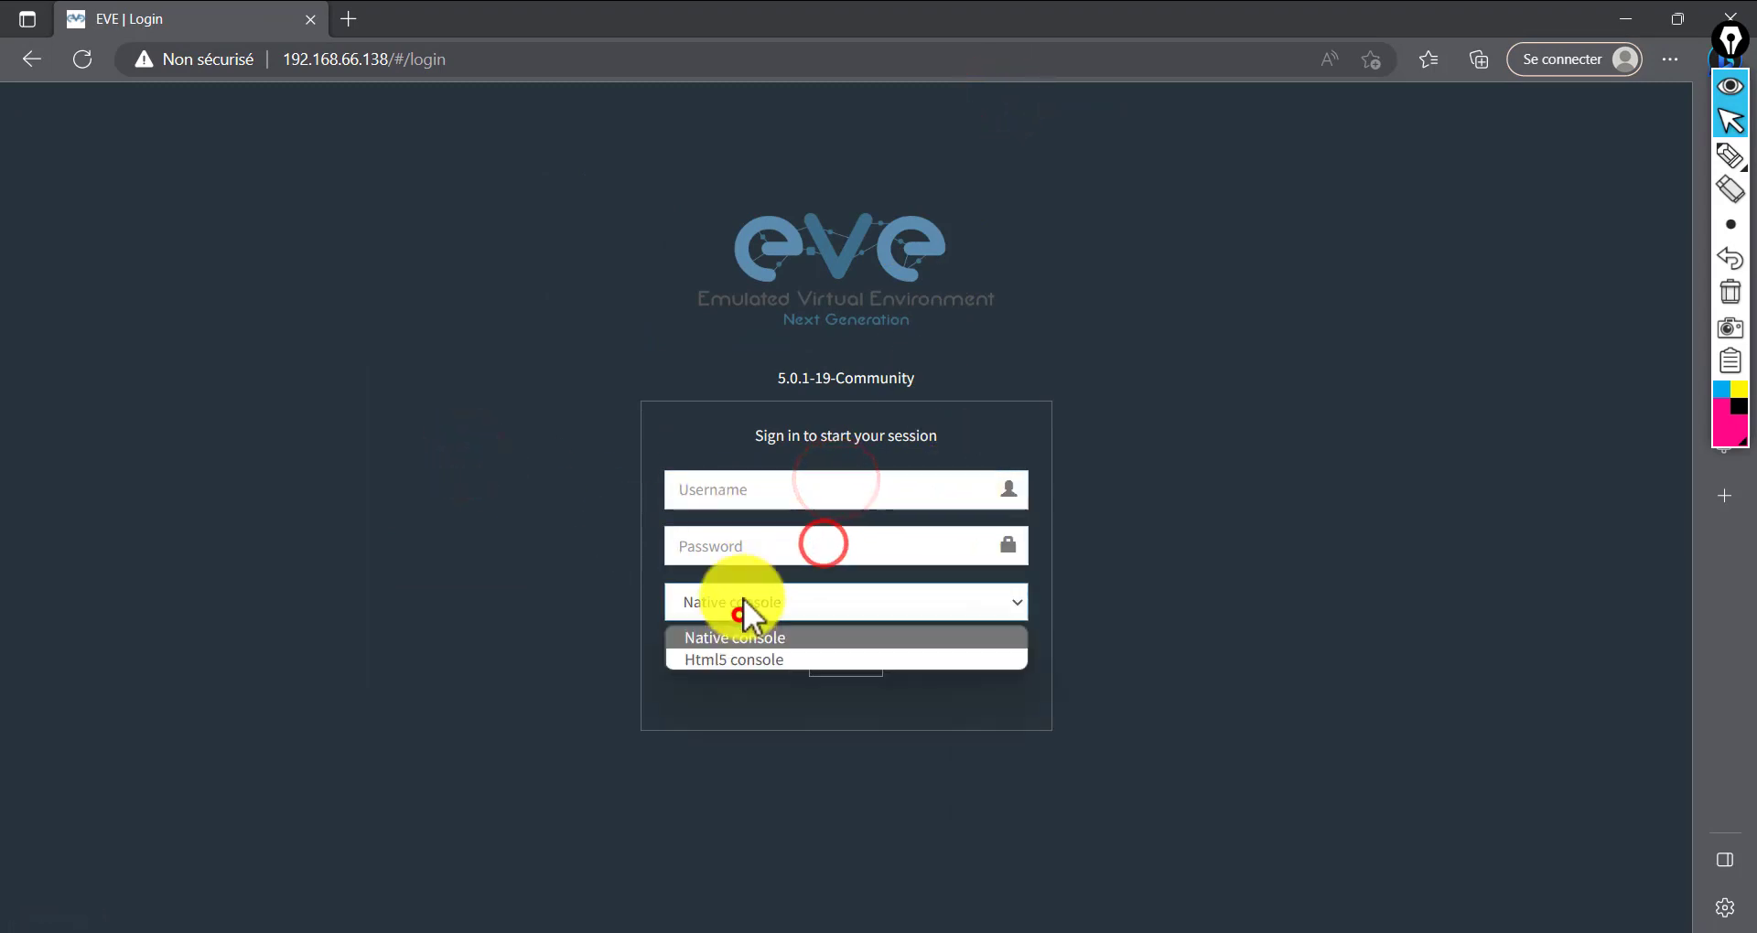
click(739, 488)
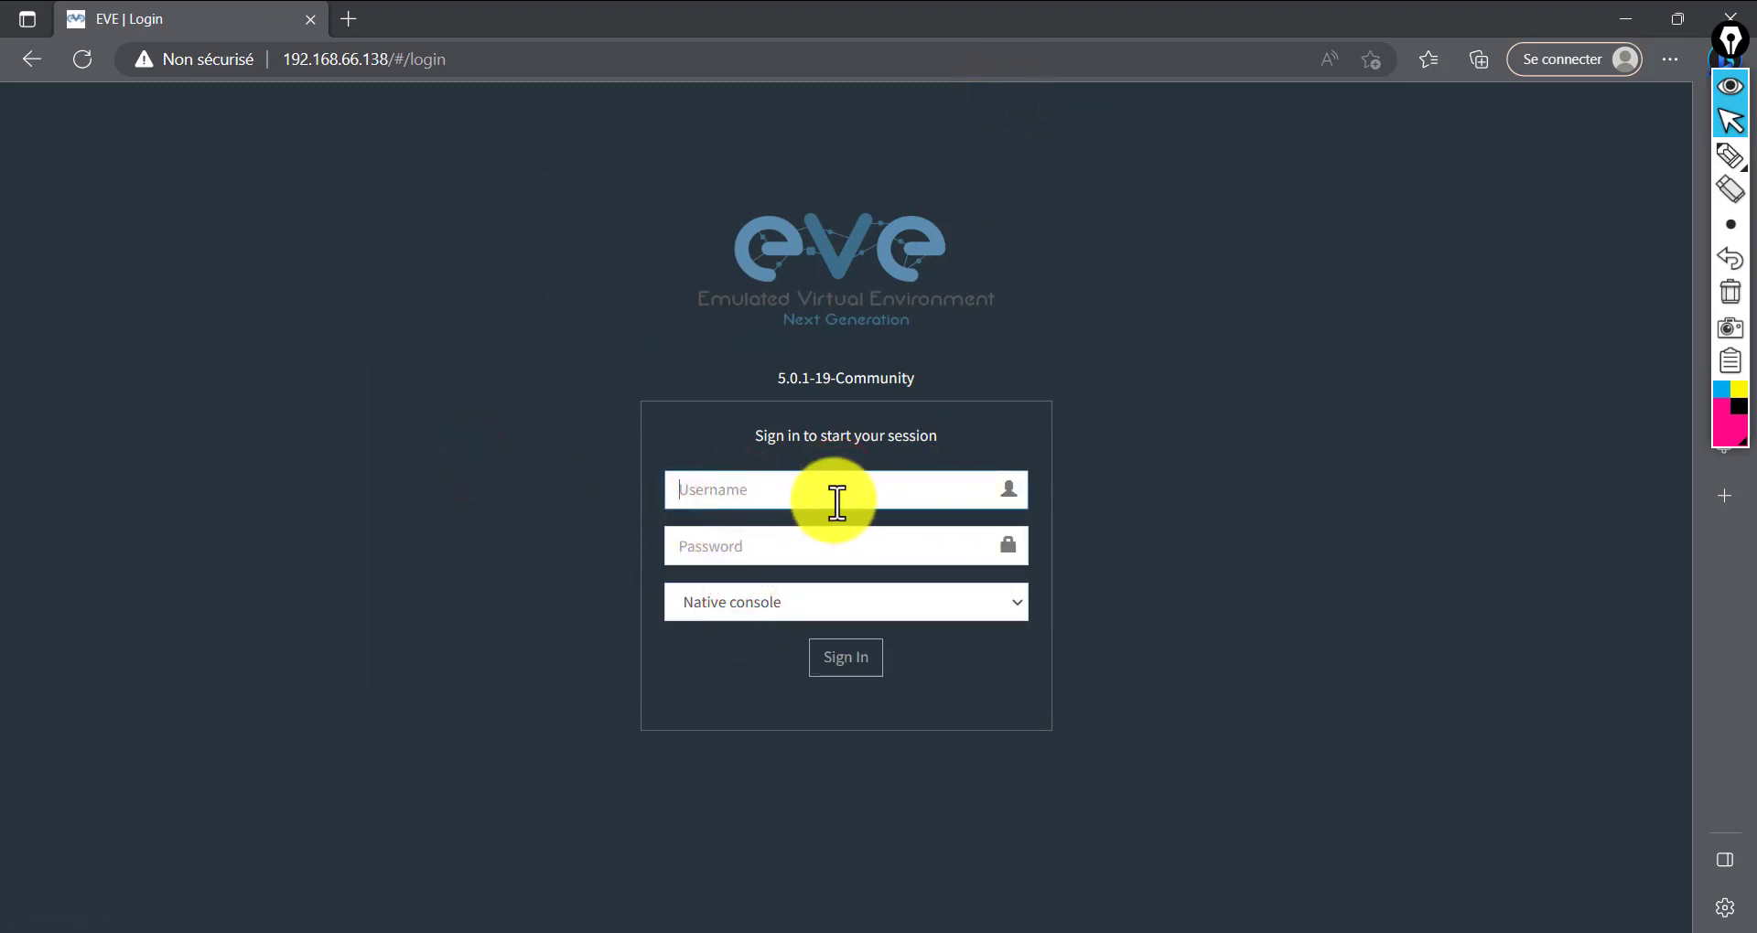
Sign in as admin with the account password and the Native console, and dismiss the saved-password notice
click(836, 485)
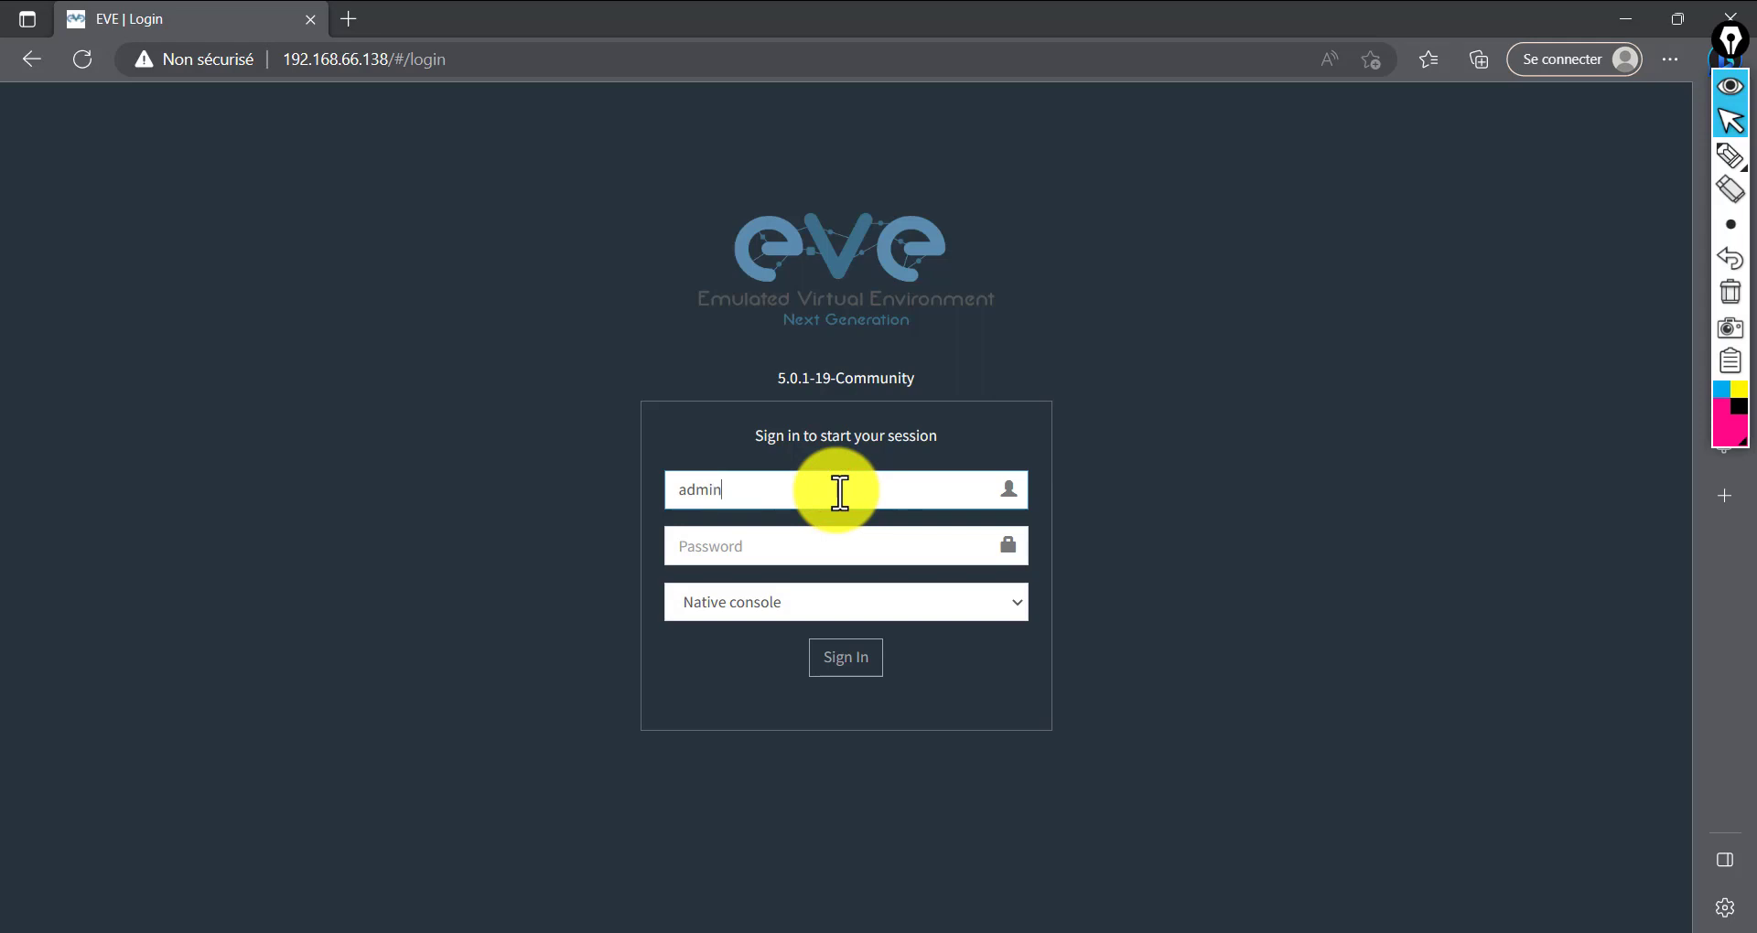
key(Tab)
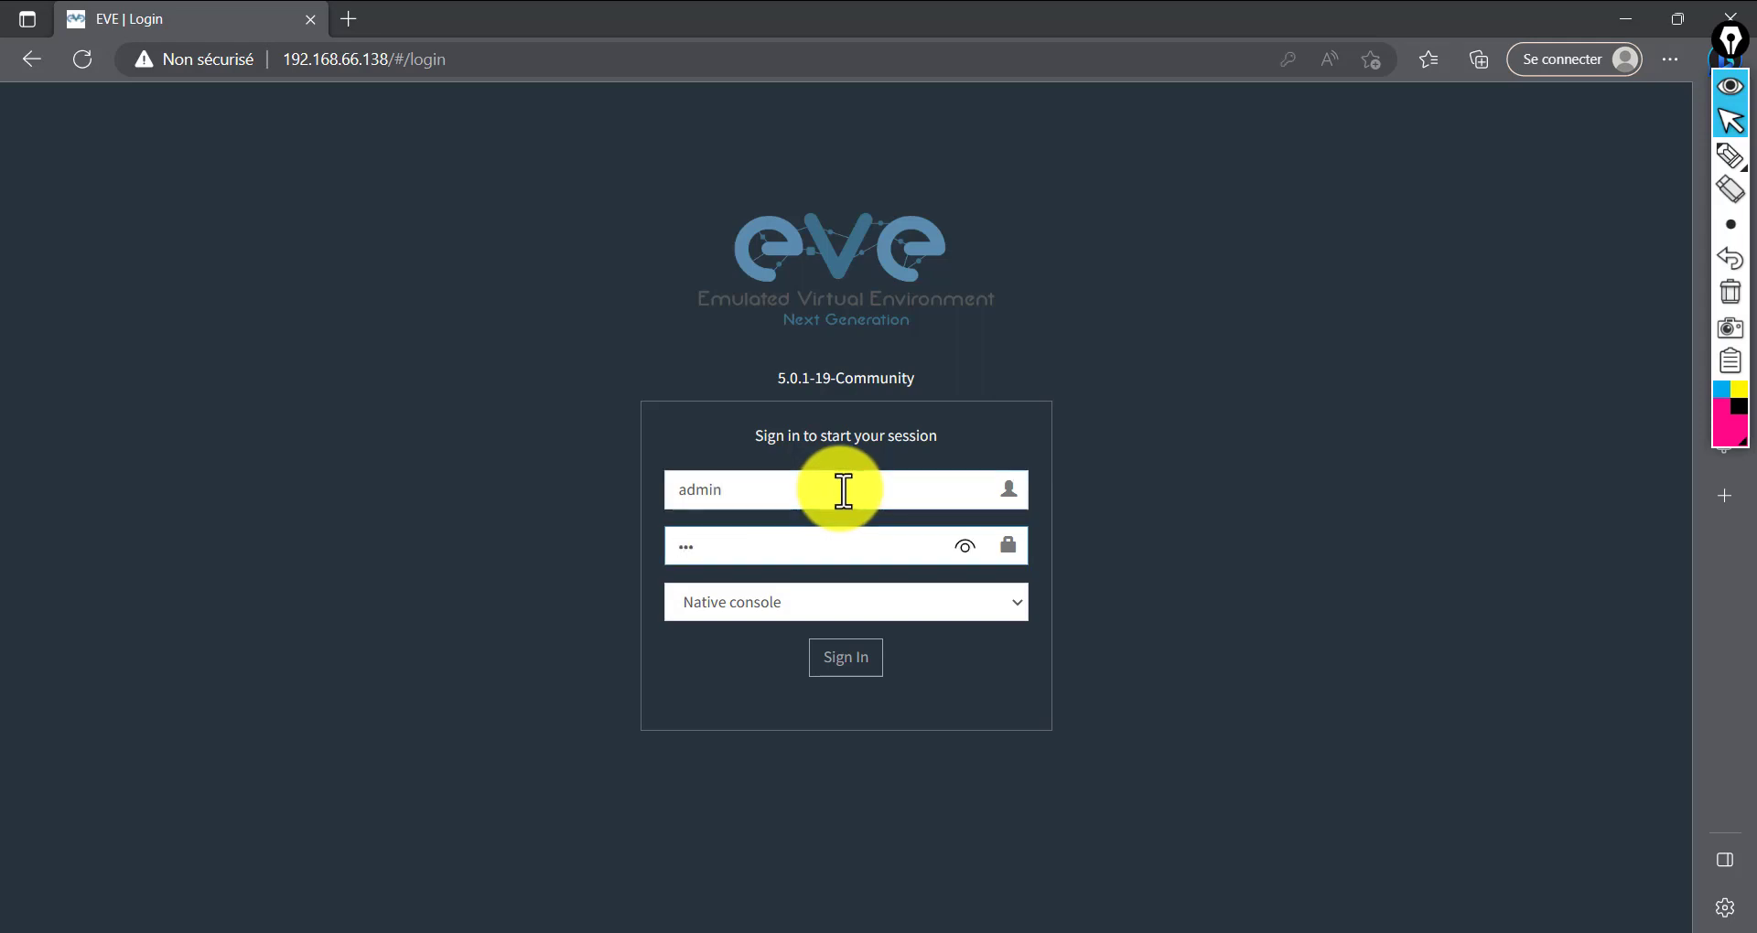
key(Return)
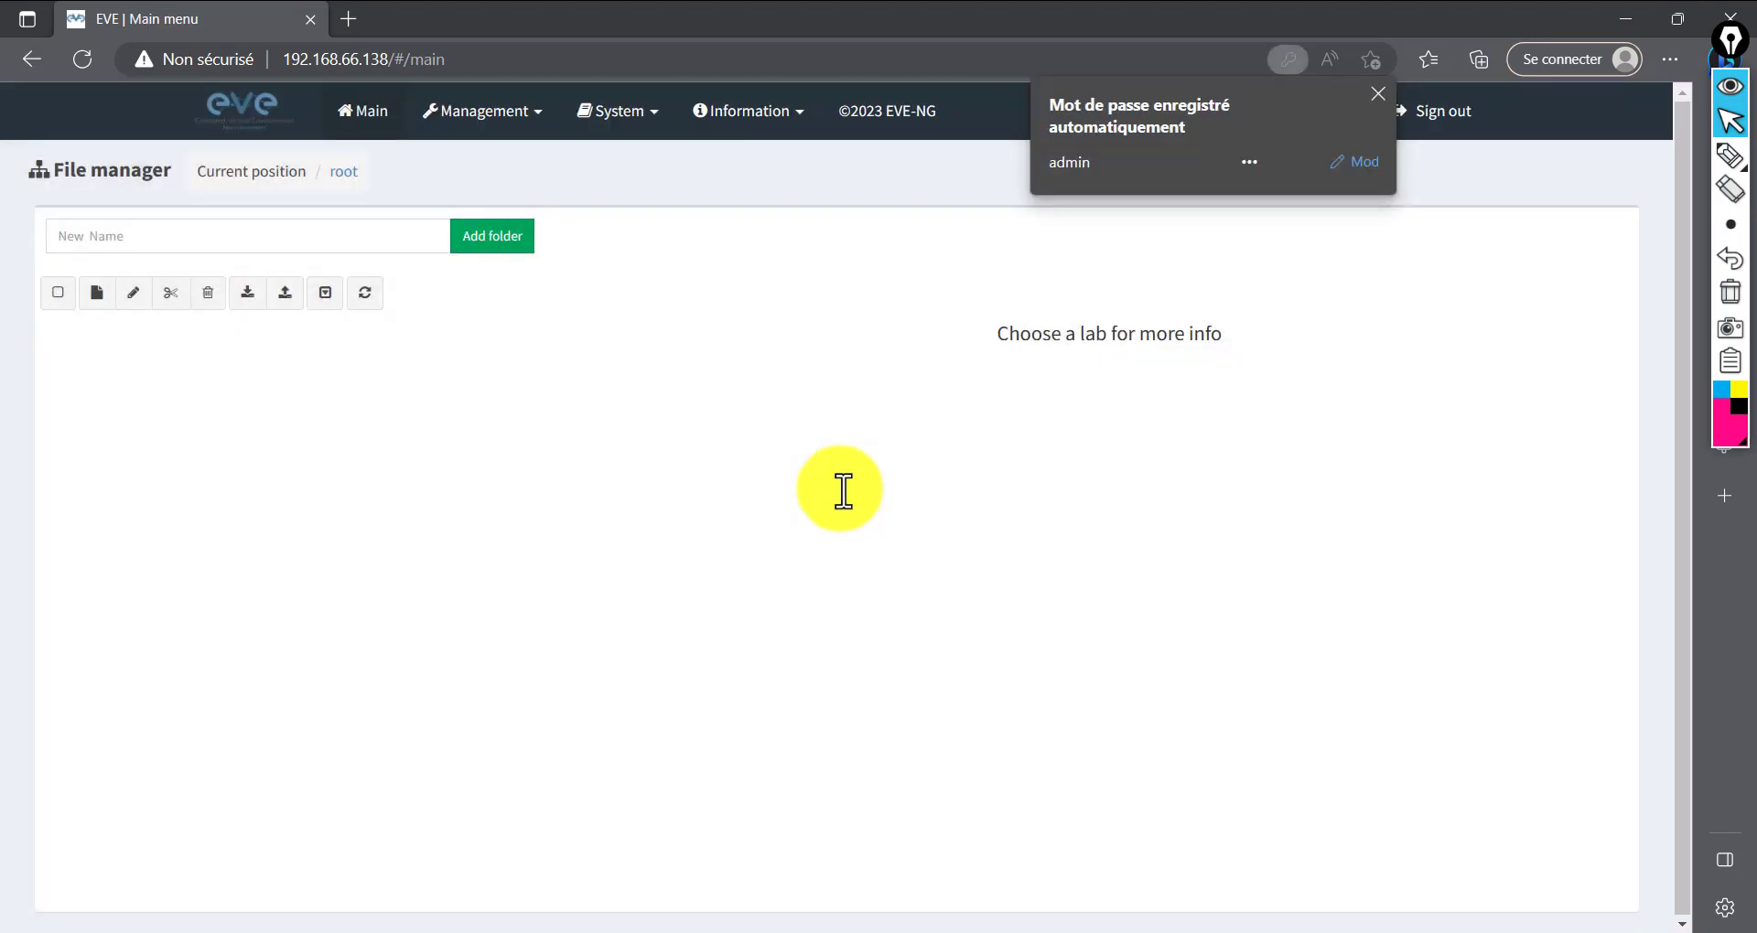
click(1379, 95)
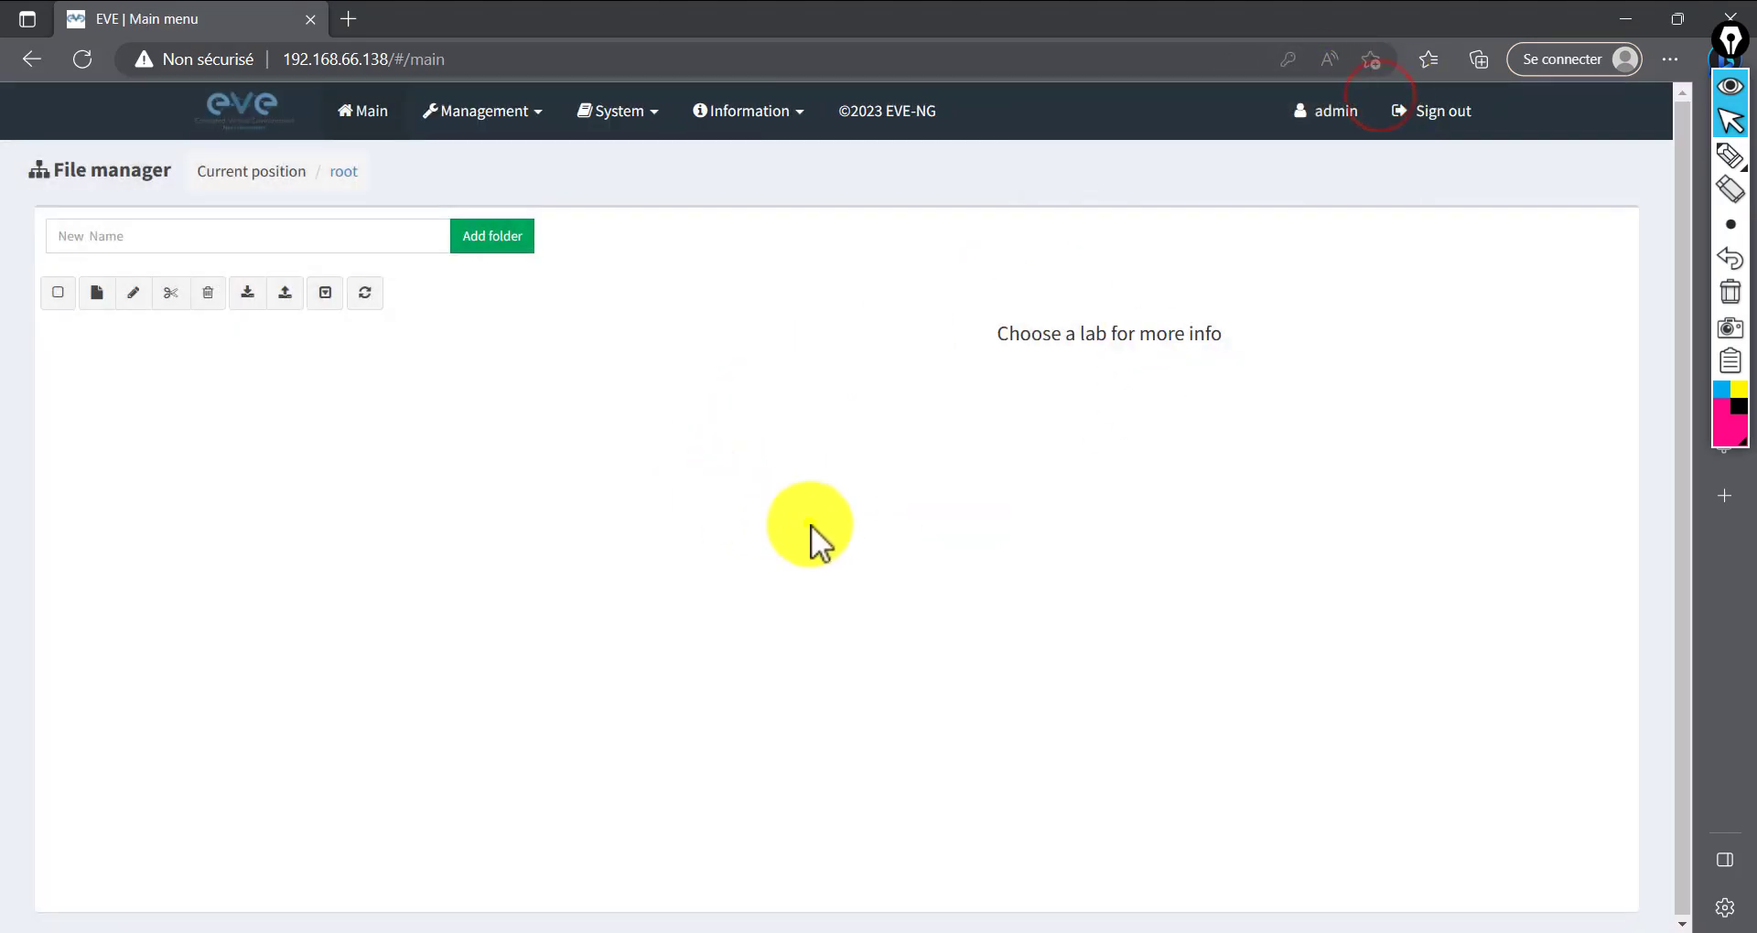
Examine the File manager's root page, including its navigation bar and lab information area
click(524, 485)
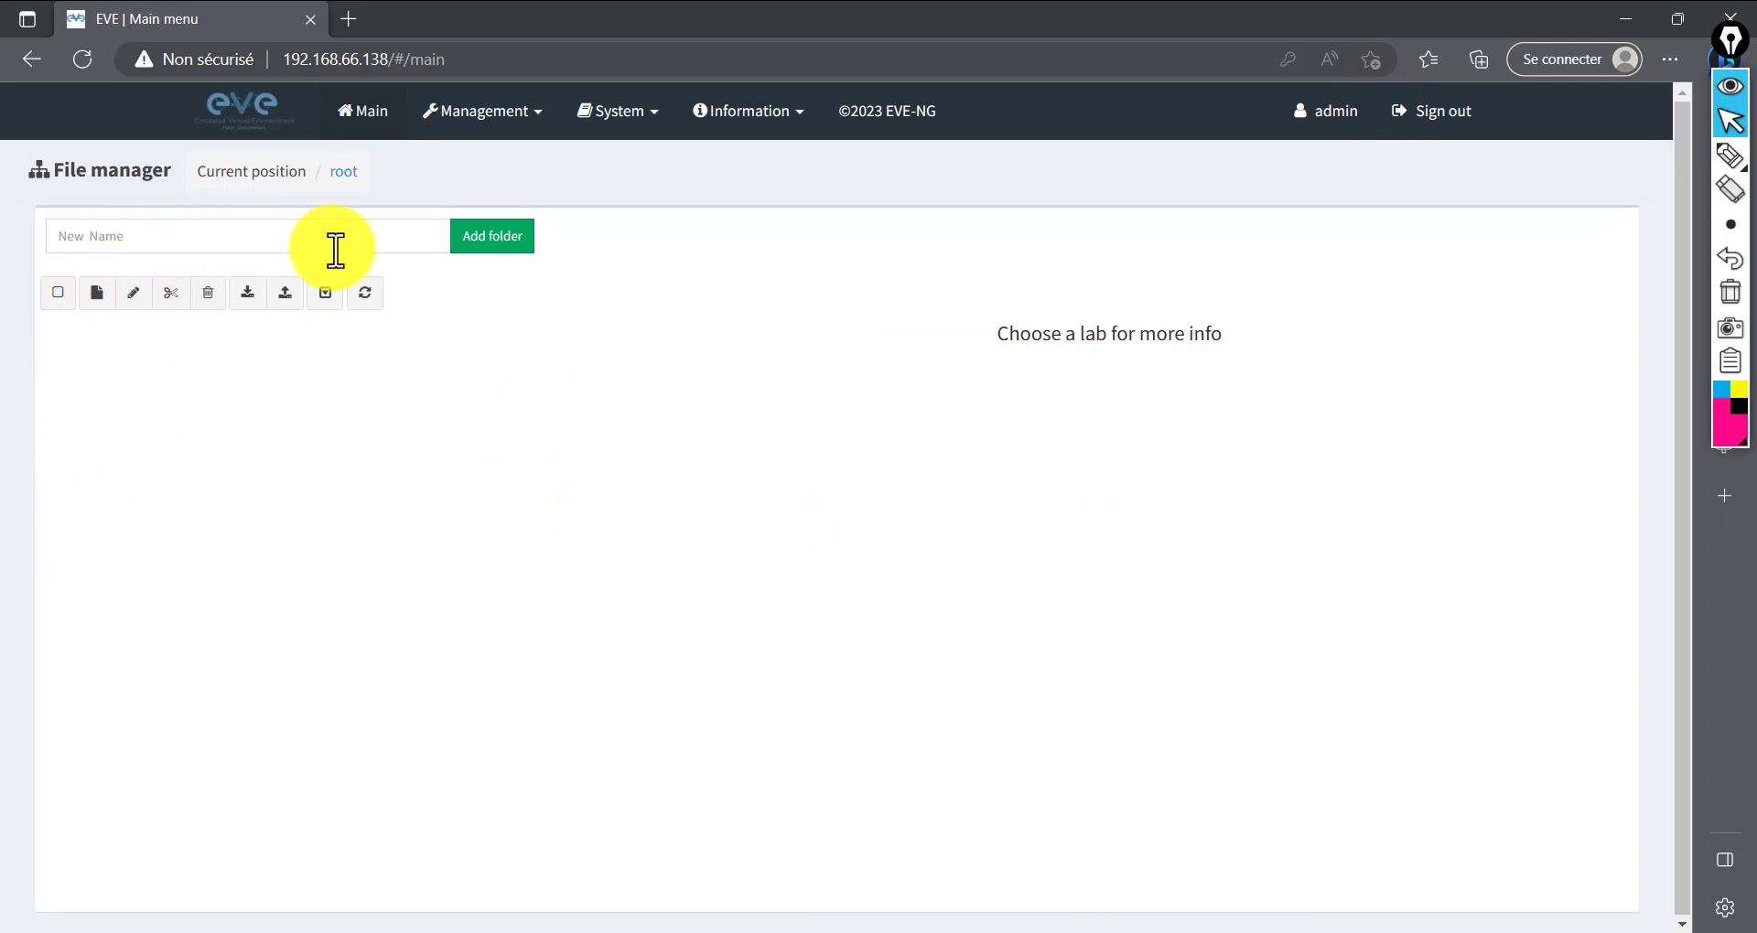
click(667, 437)
click(418, 439)
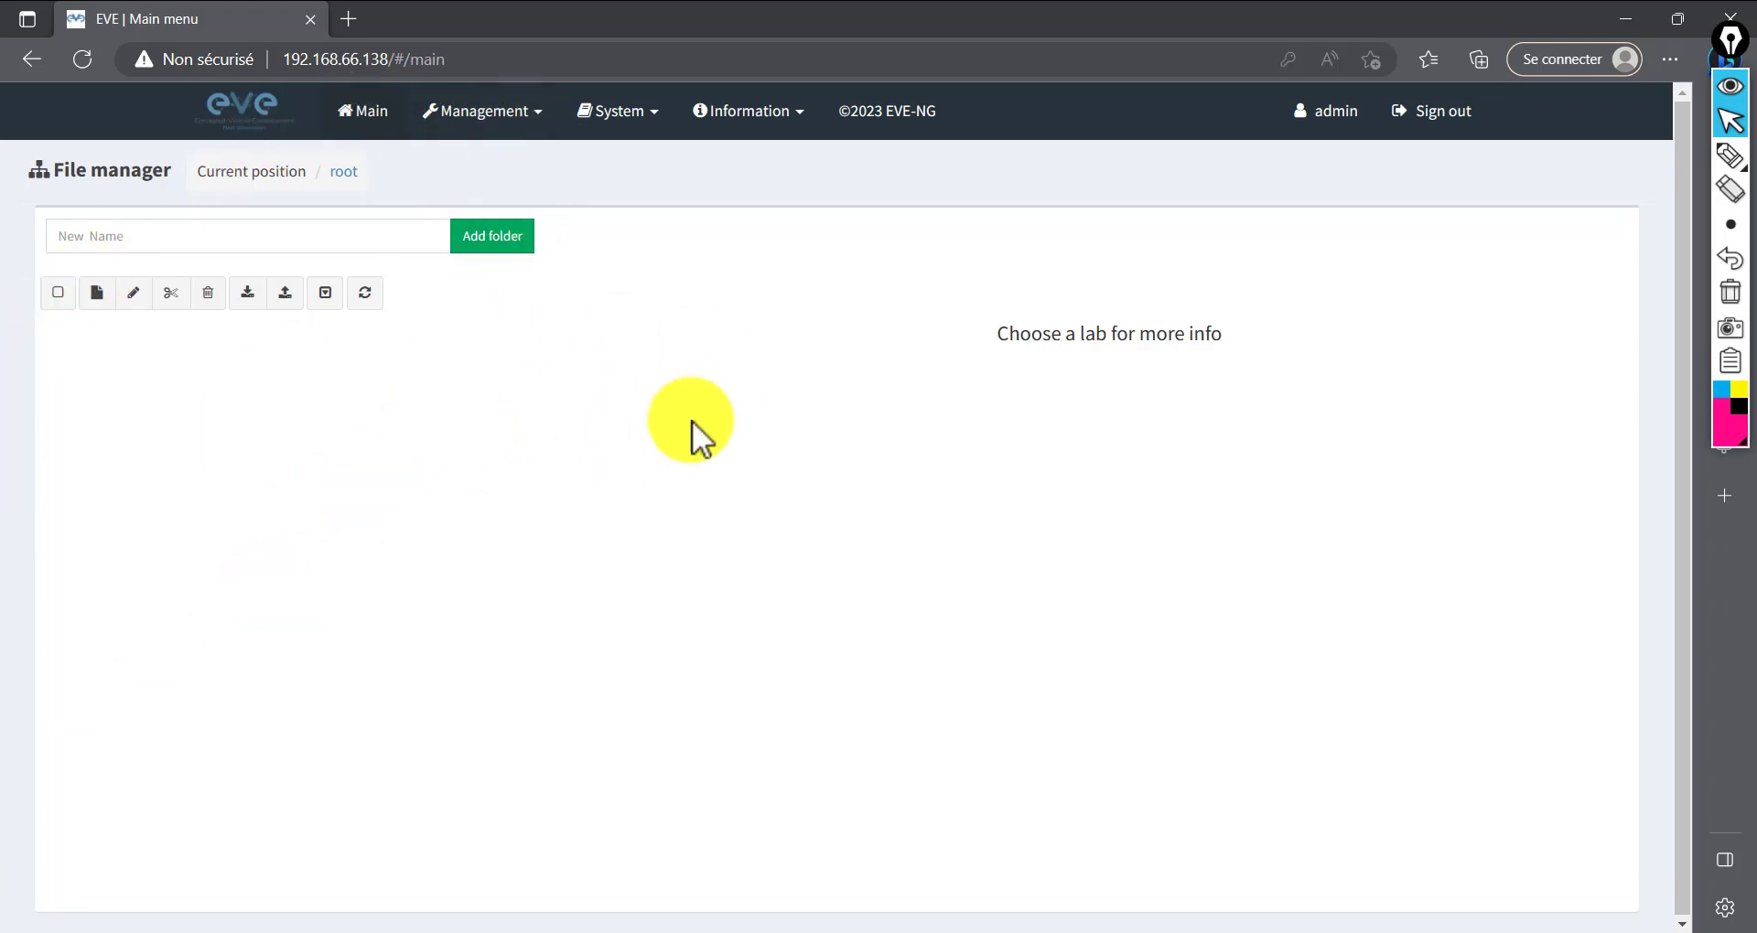
mouse_move(1005, 108)
mouse_down()
mouse_move(792, 145)
mouse_move(405, 149)
mouse_up()
click(394, 486)
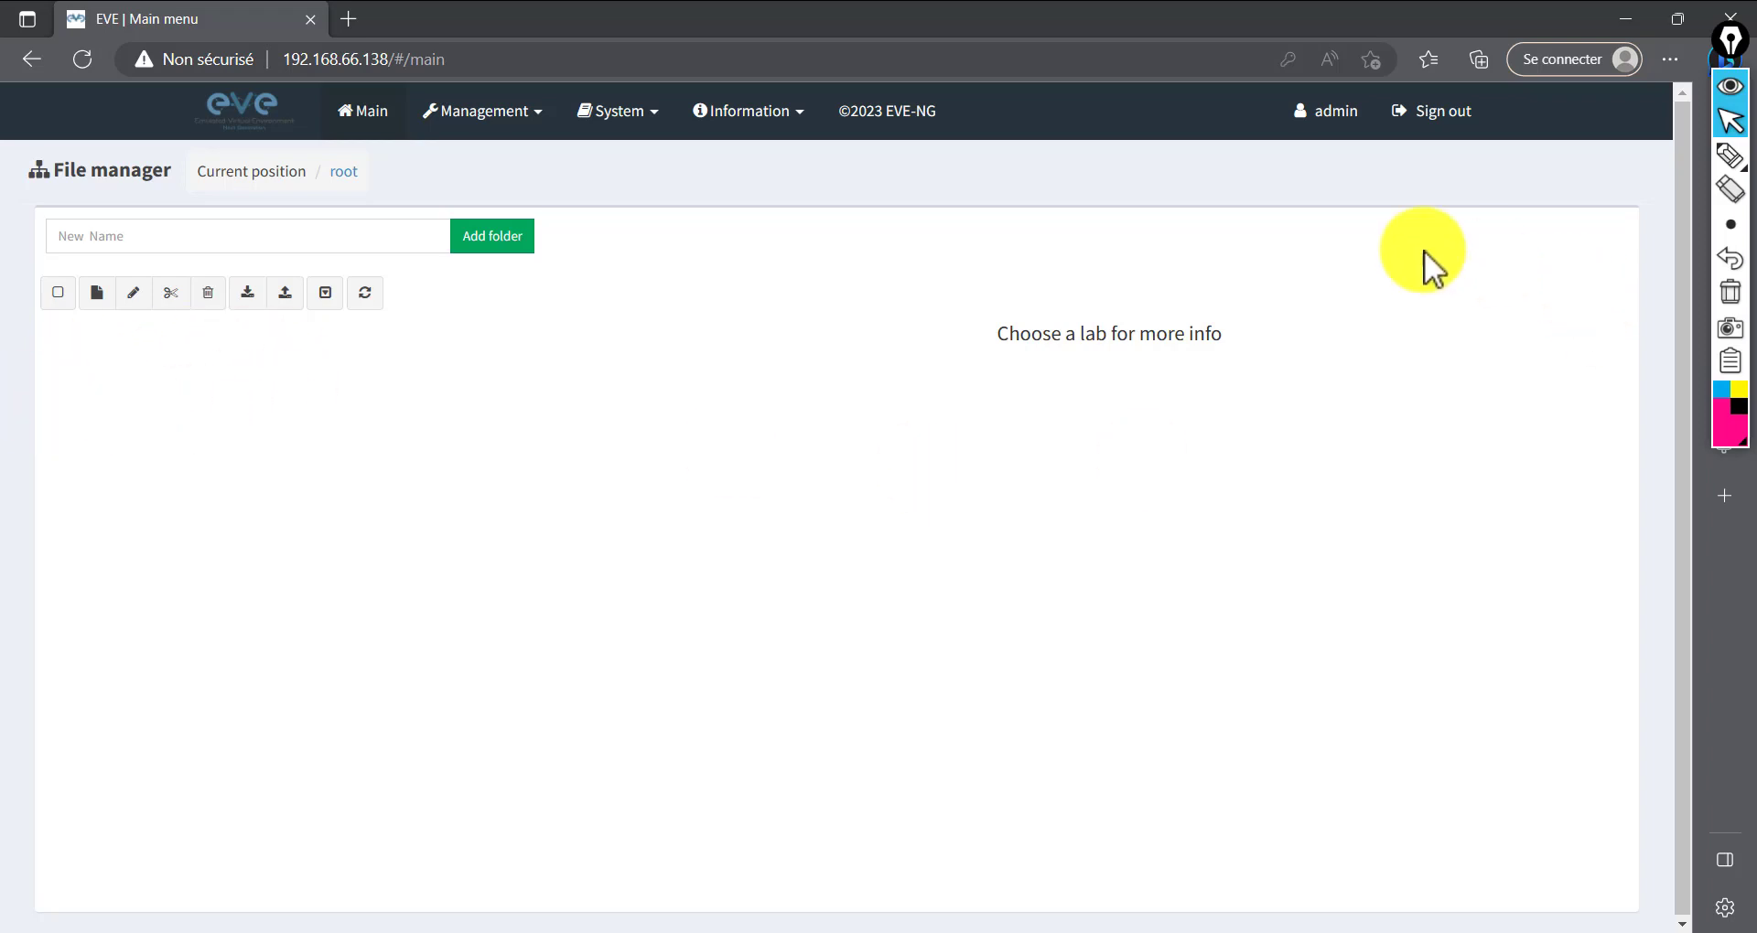
drag(977, 337, 1267, 334)
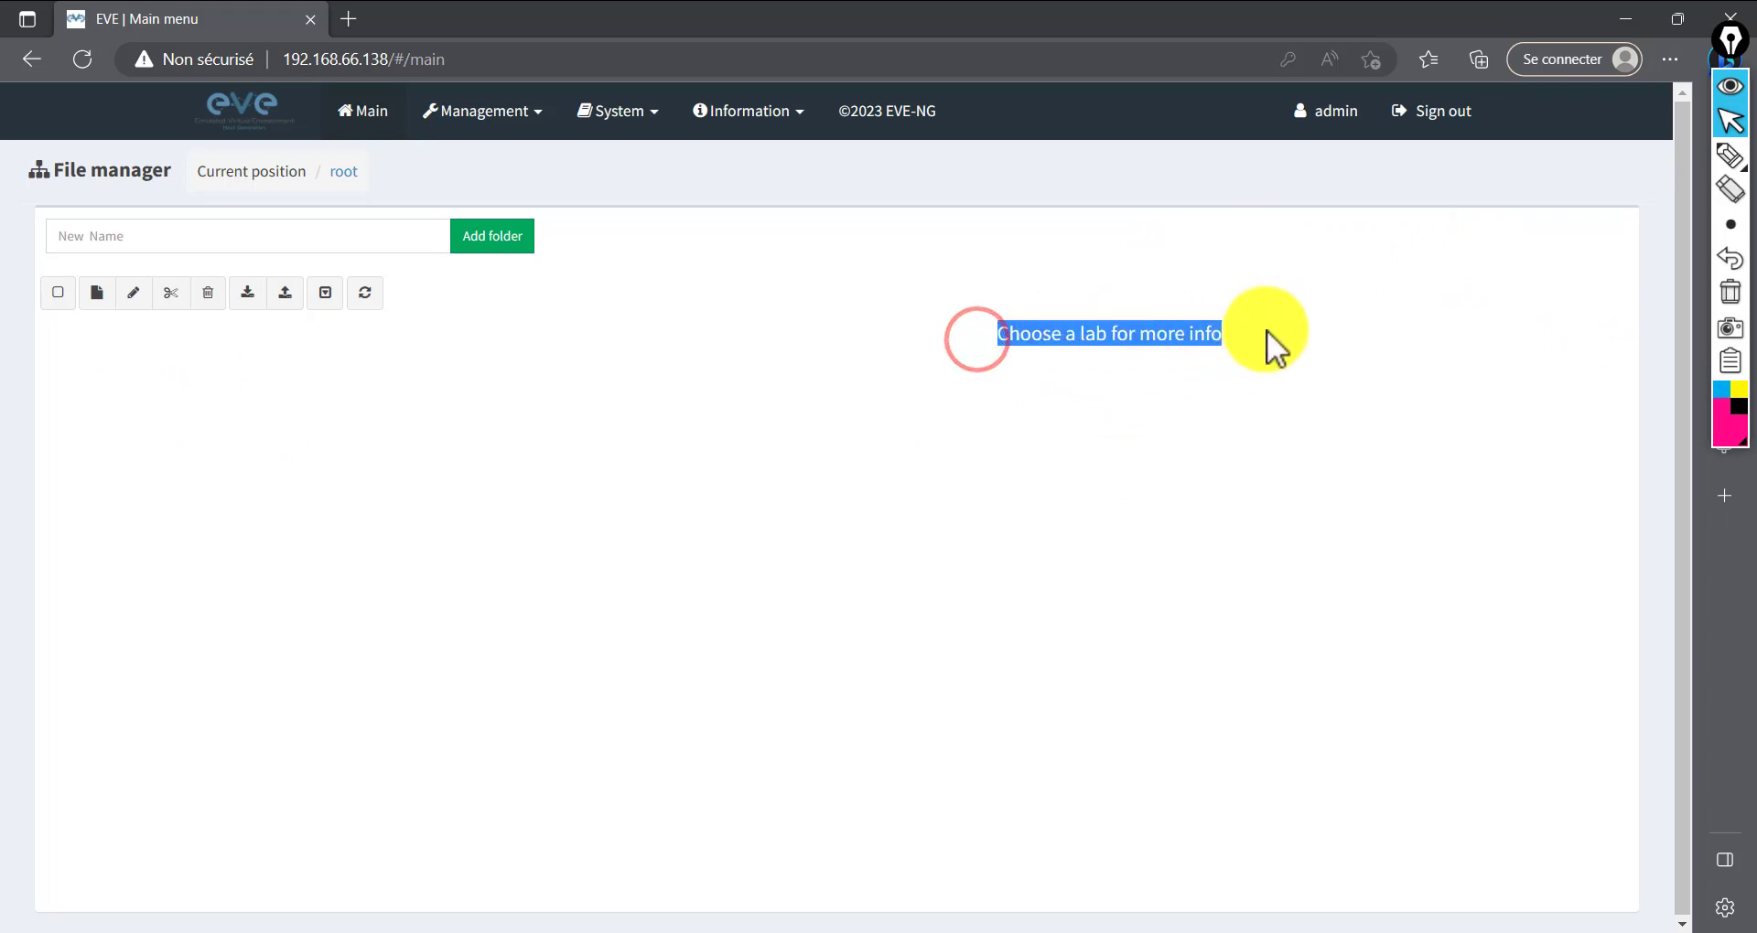
Create a new lab named teste in the root folder, keeping version 1
click(700, 411)
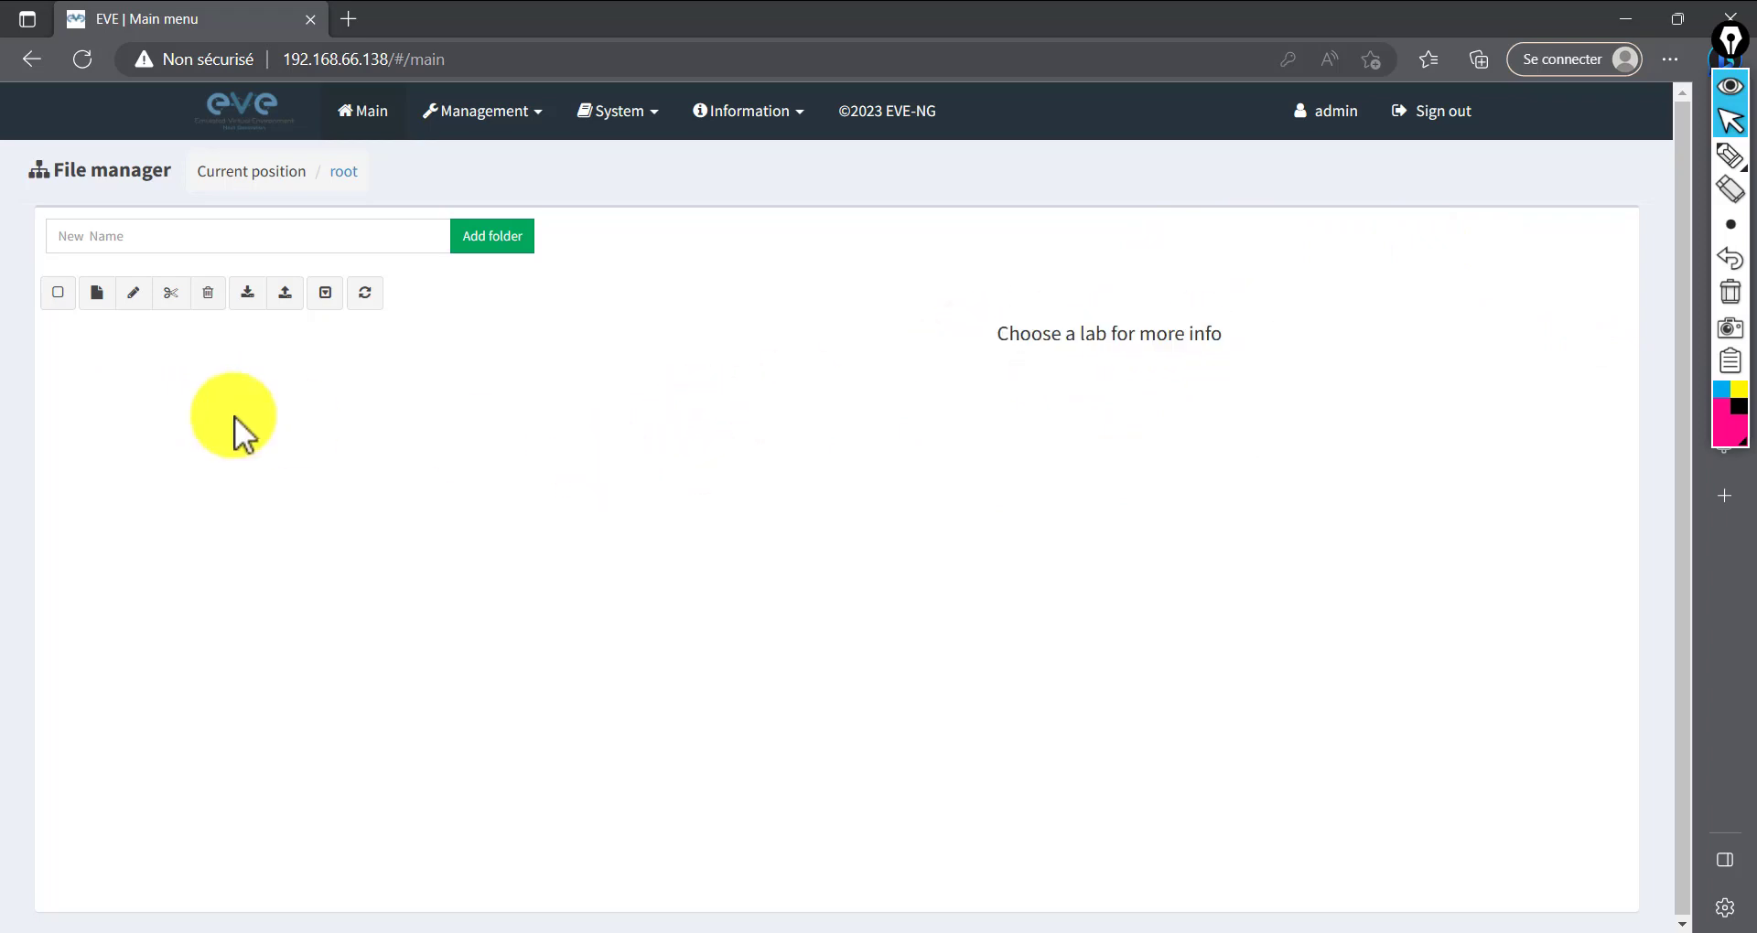
click(98, 293)
click(291, 276)
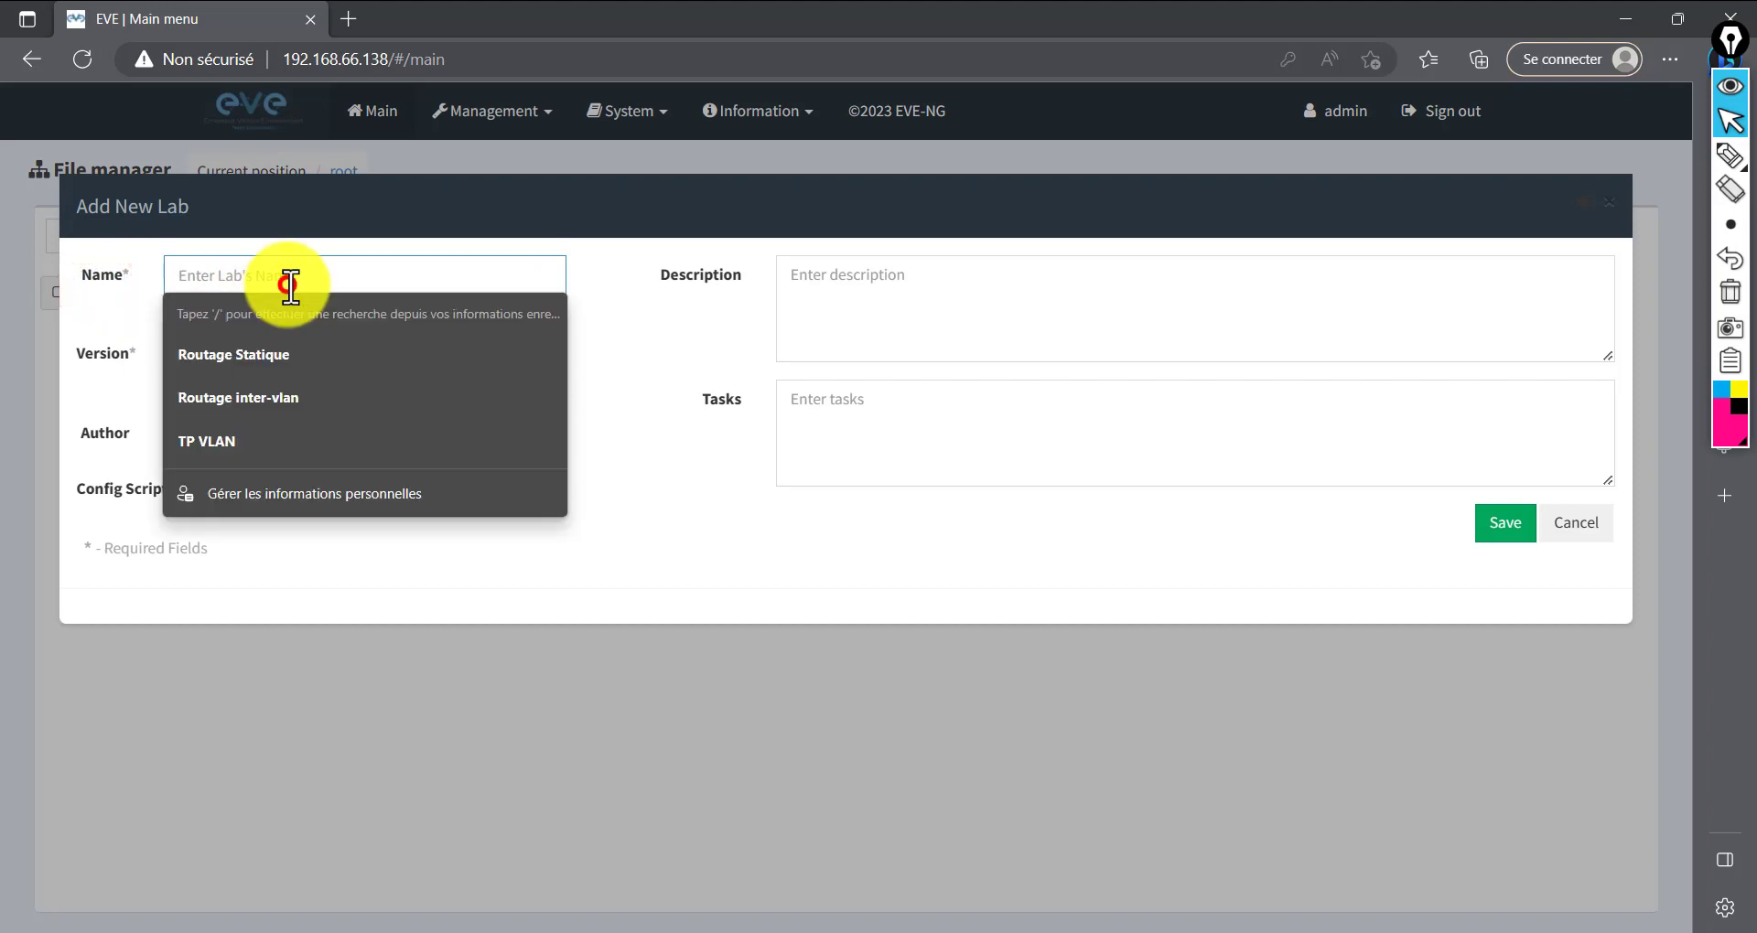
text(tes)
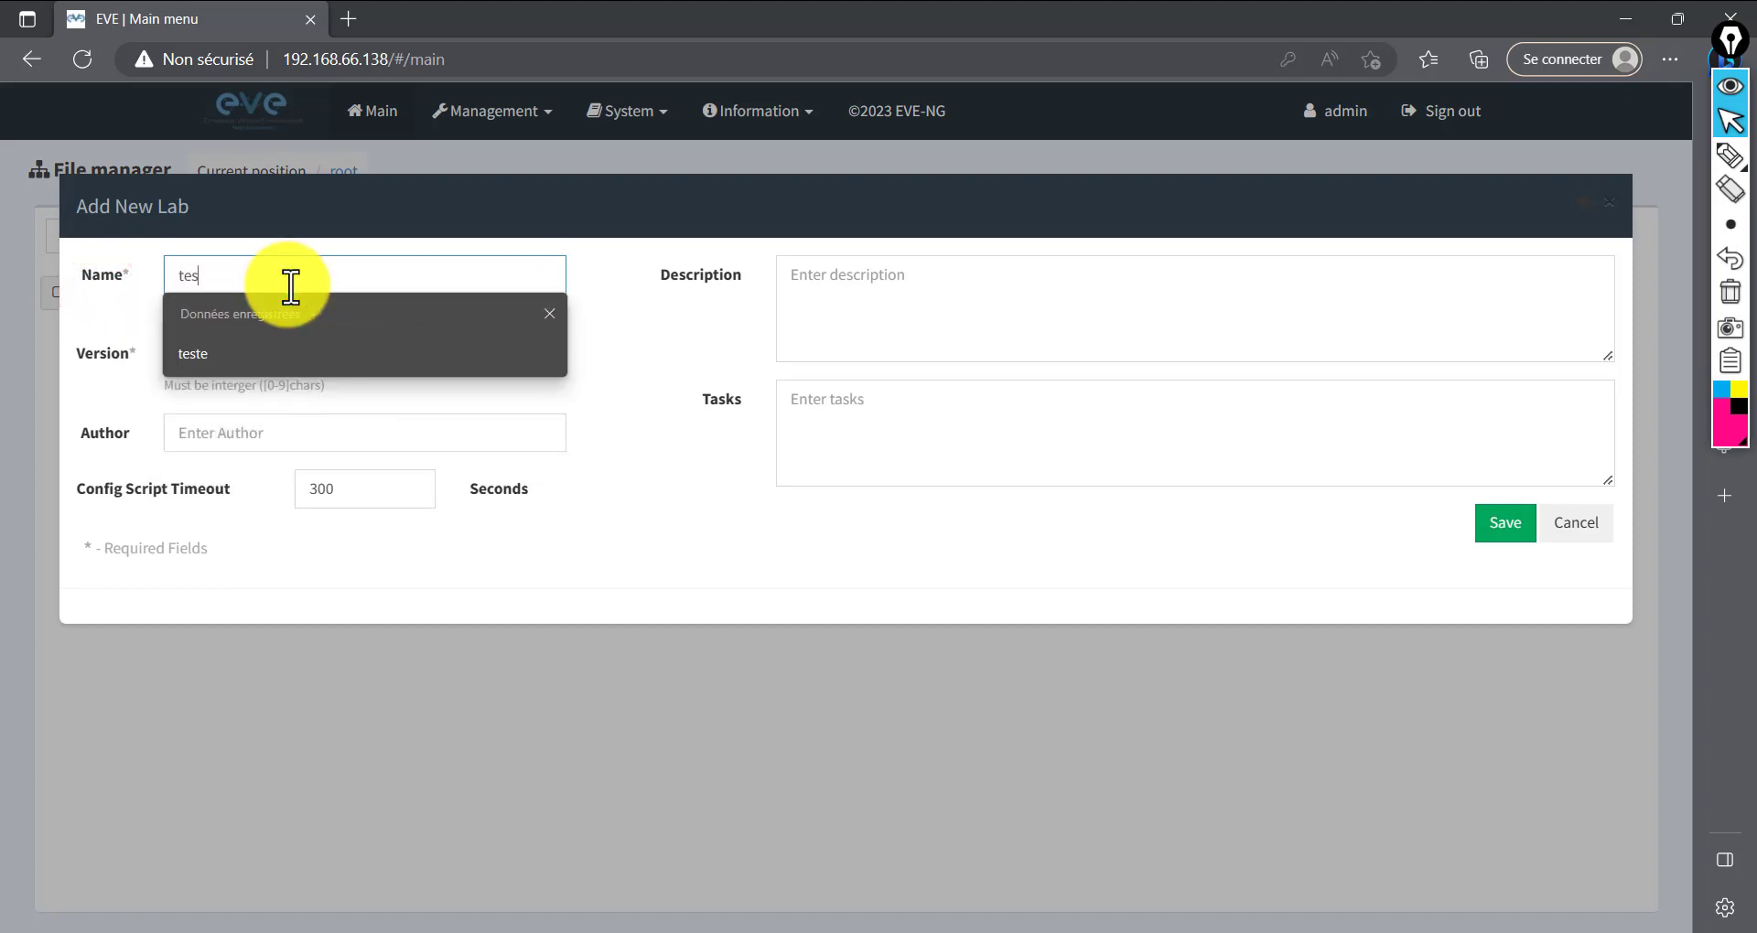
text(te)
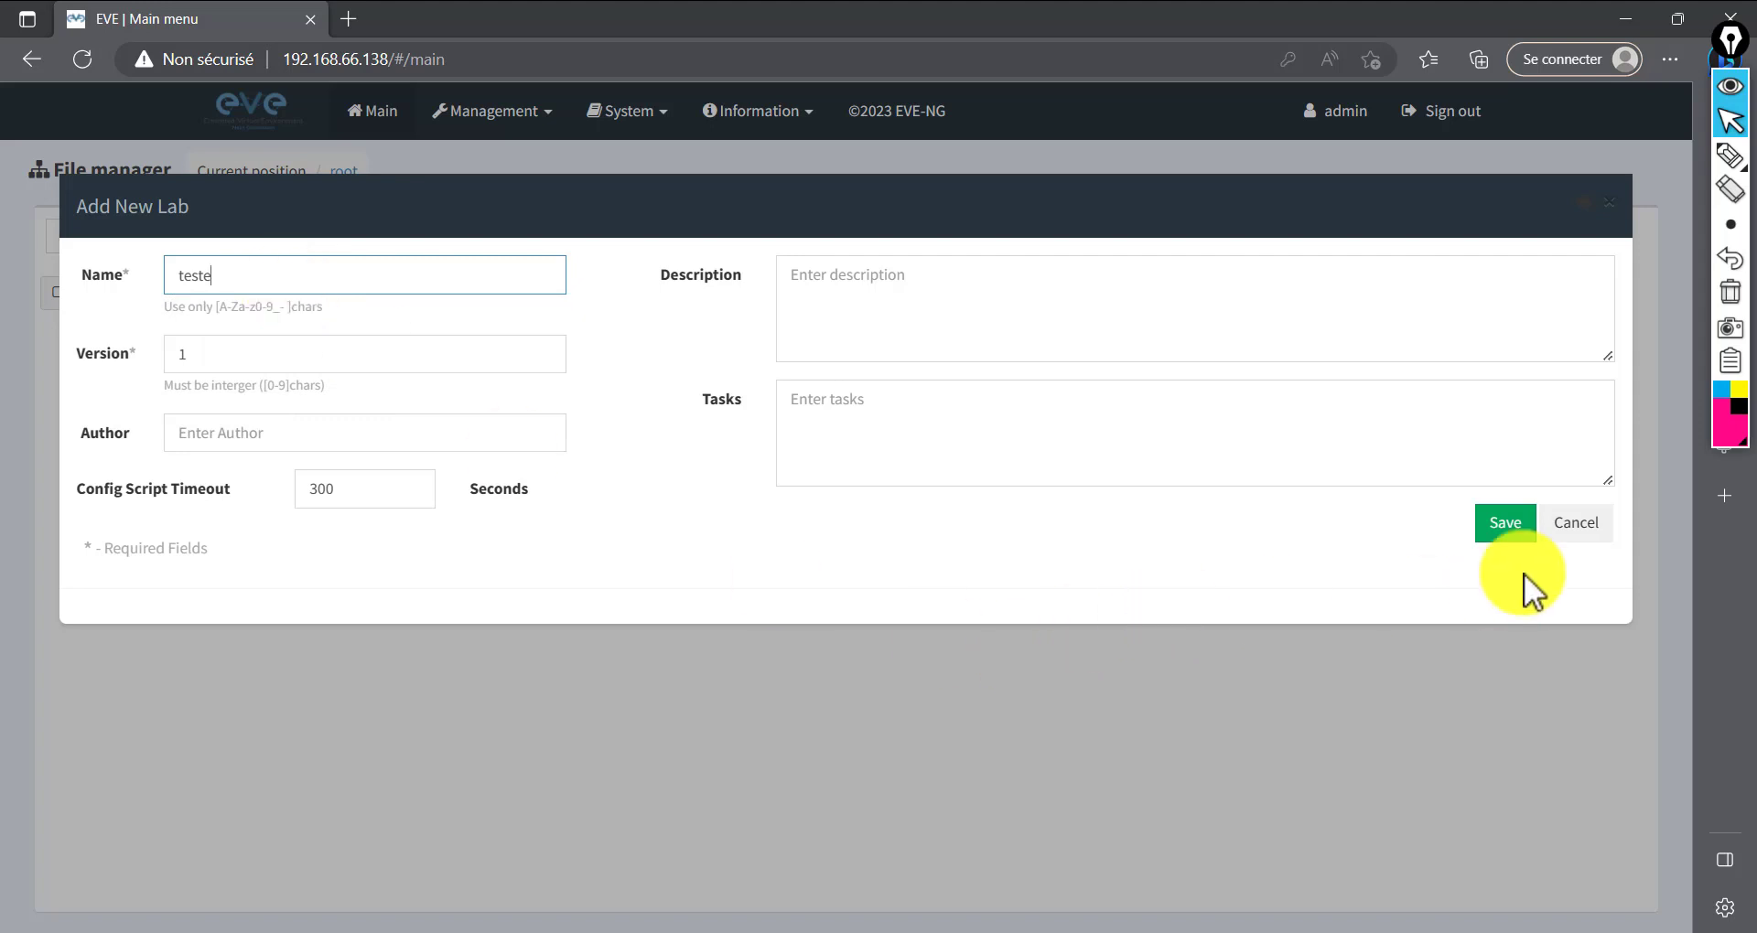
click(1508, 526)
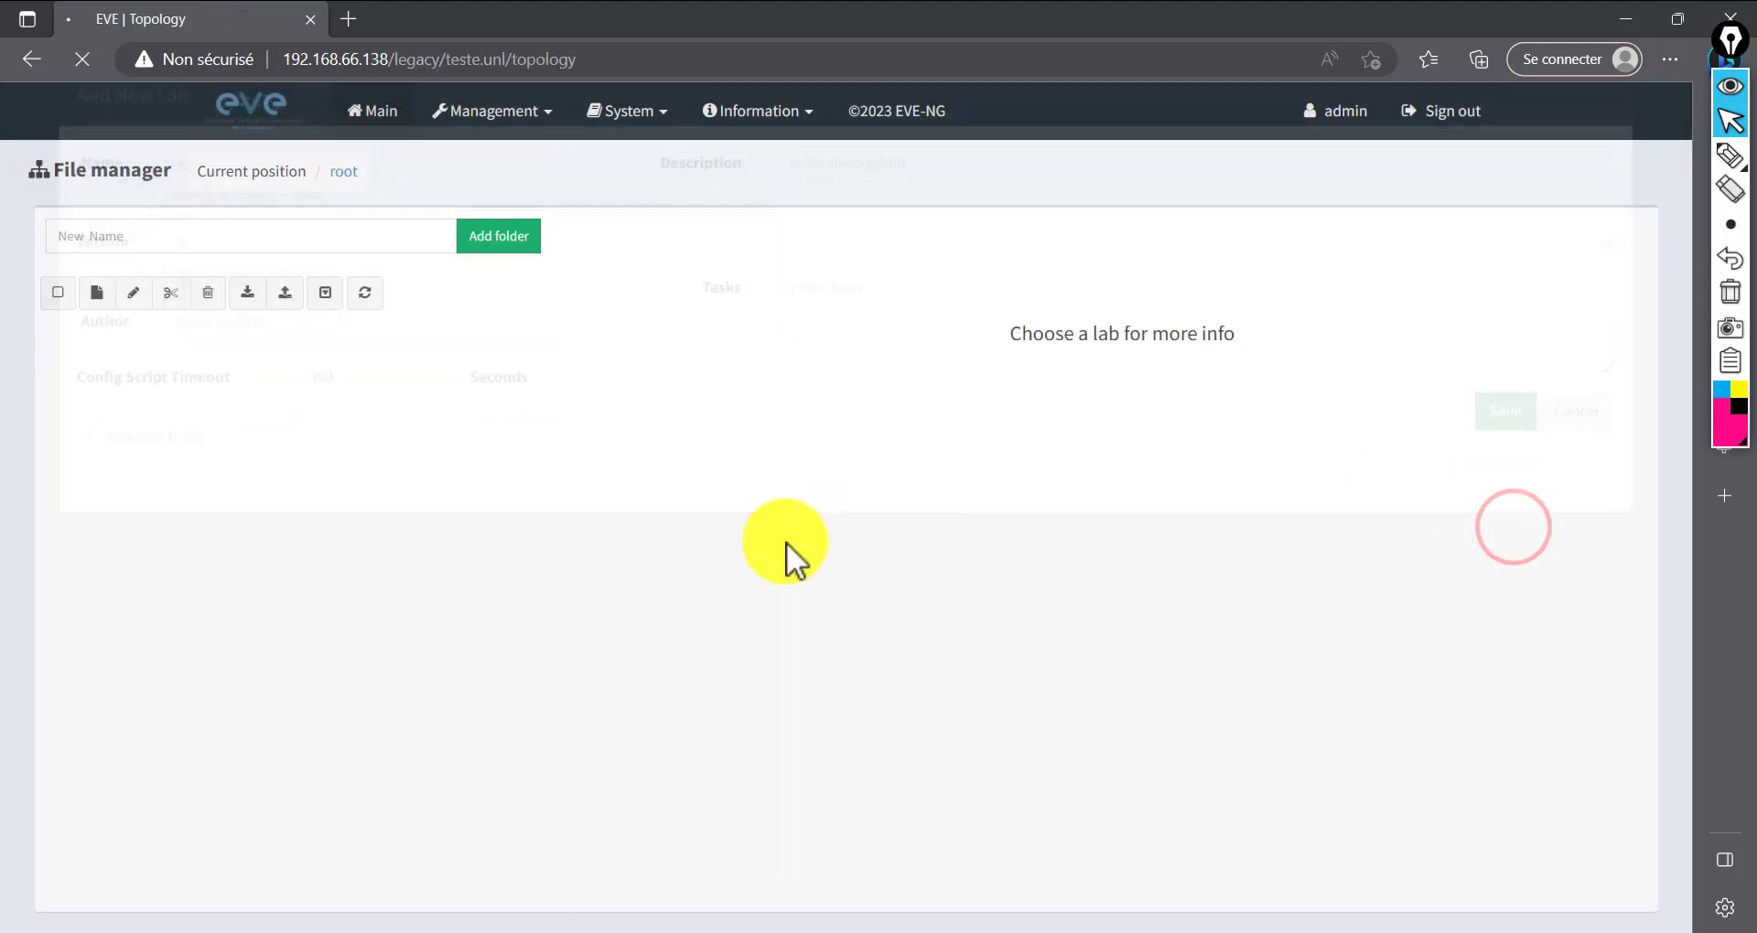
Add one Virtual PC (VPCS) node named VPC to the lab canvas and move it slightly lower
mouse_move(16, 218)
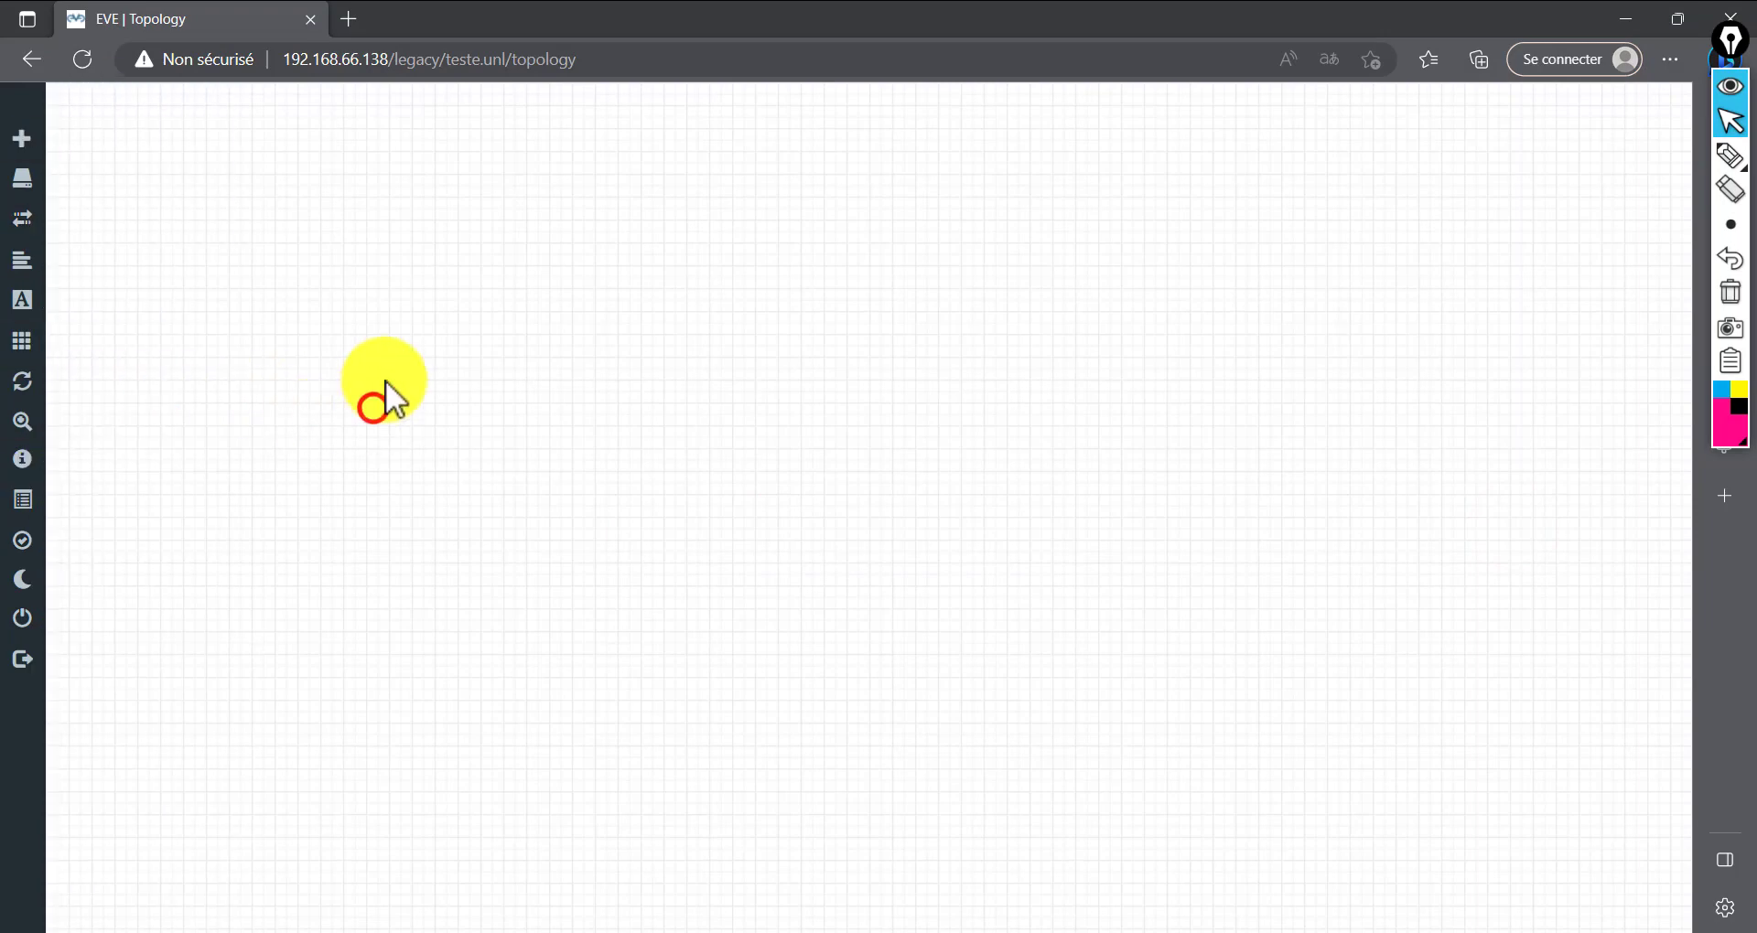
right_click(433, 237)
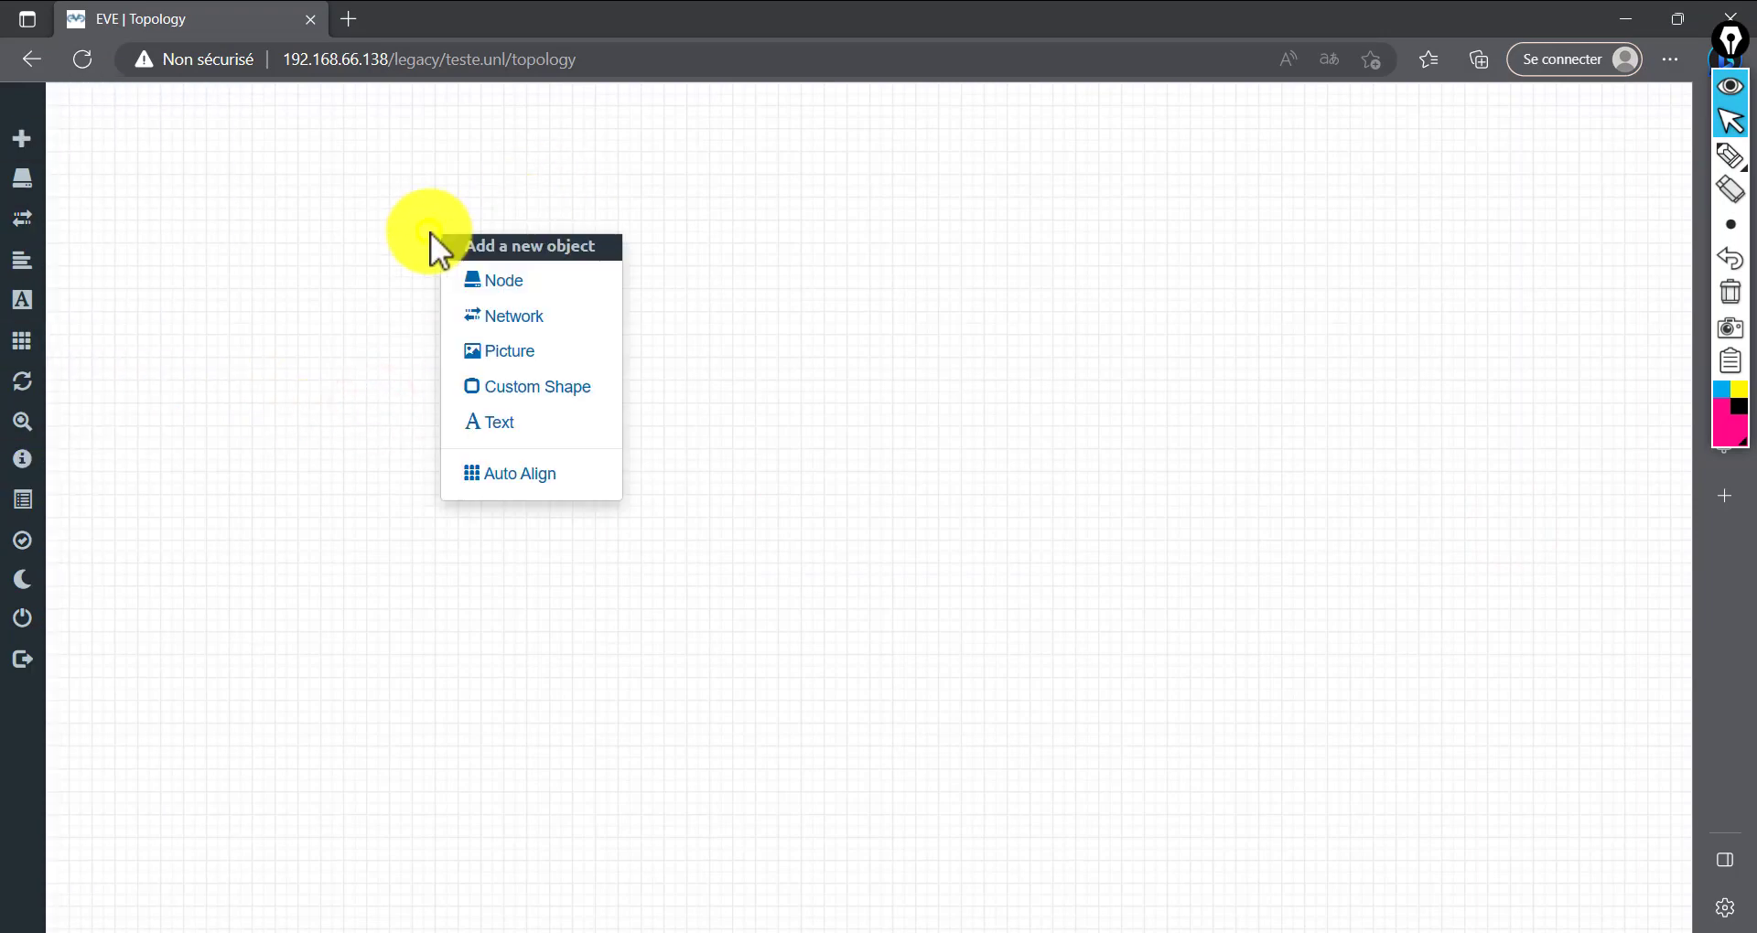
click(515, 291)
scroll(828, 499, down, 12)
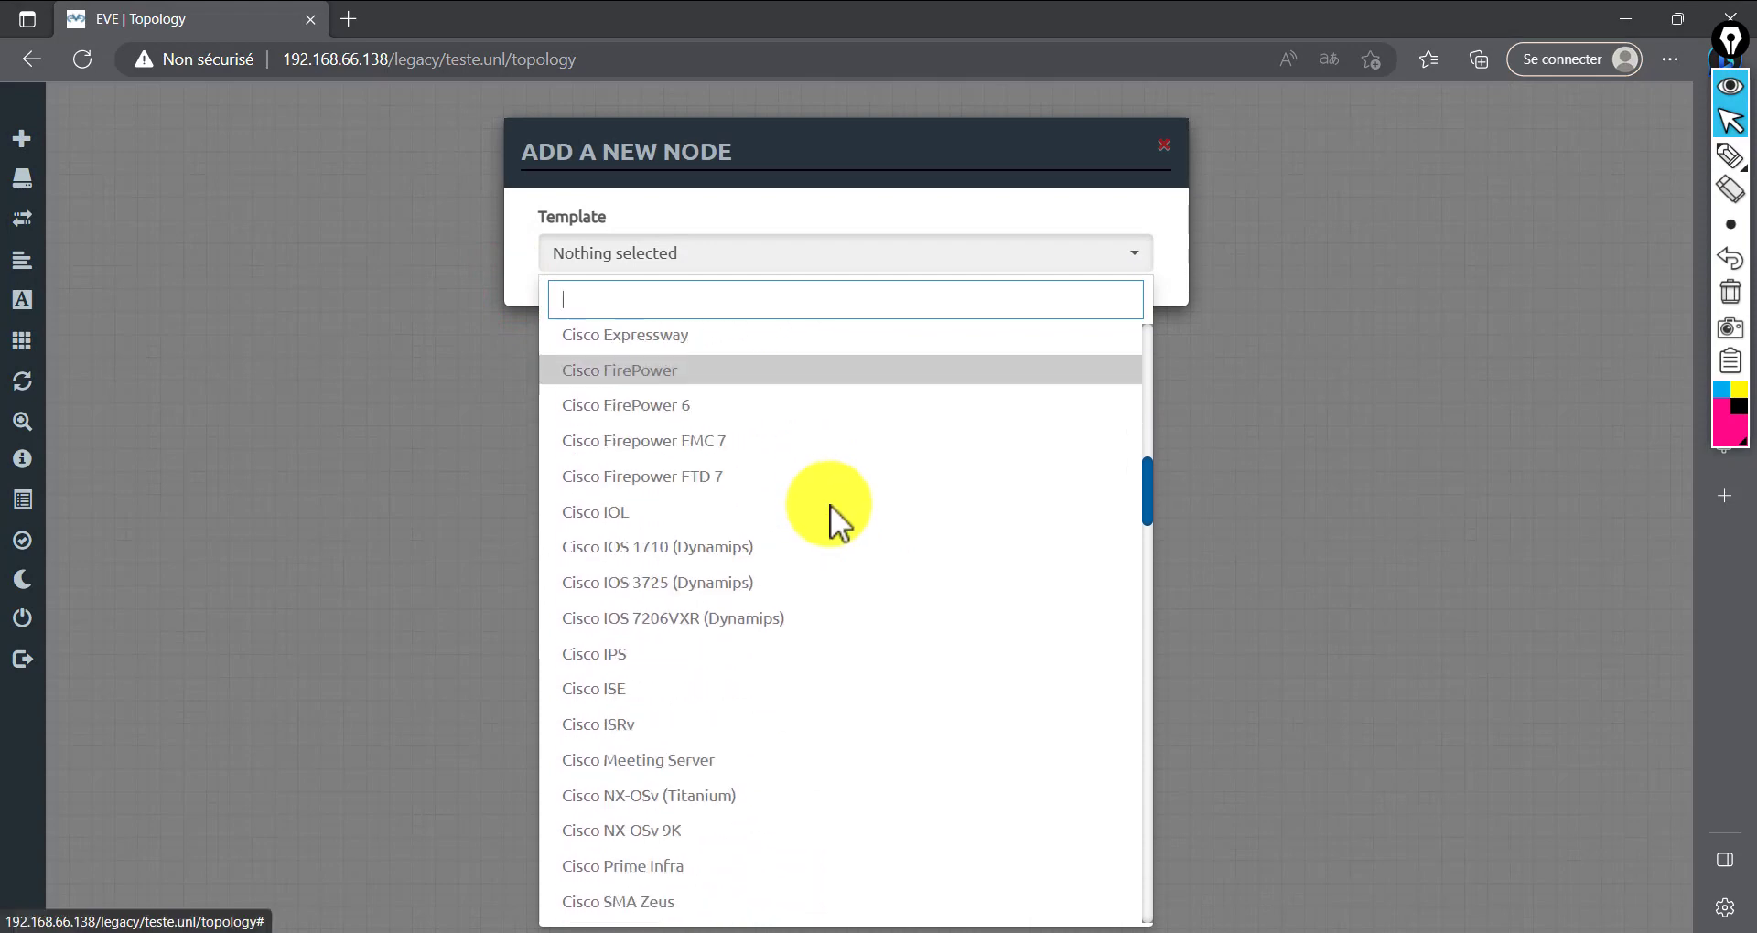
scroll(831, 503, down, 12)
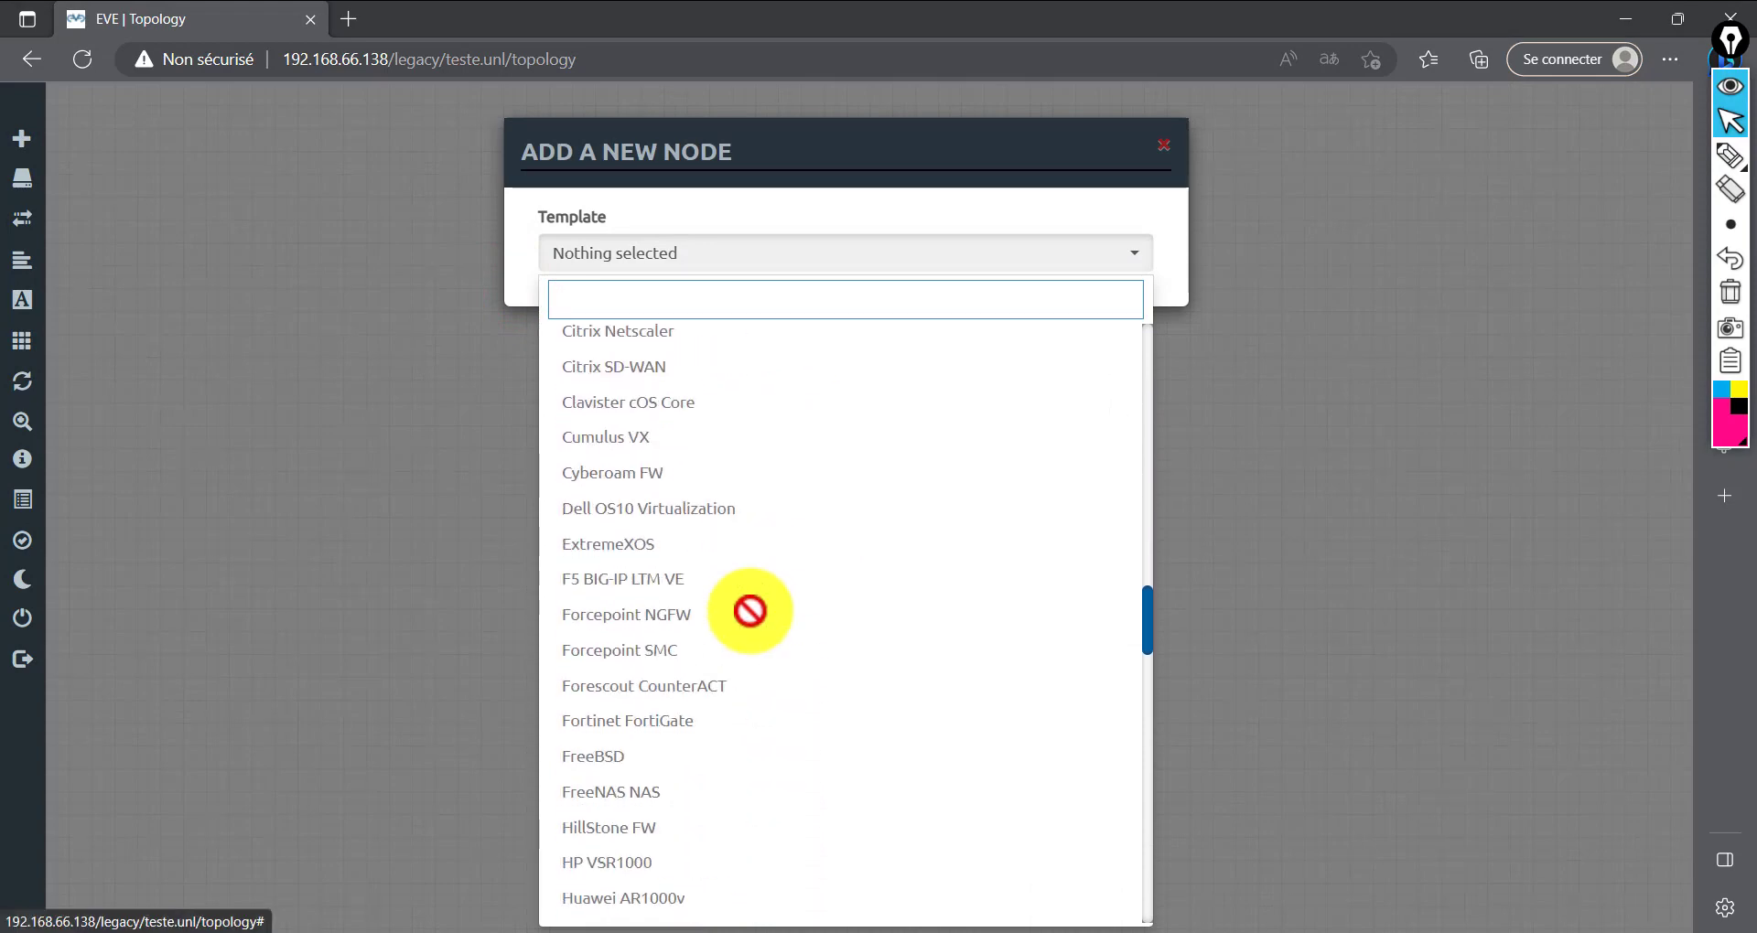
scroll(749, 612, down, 15)
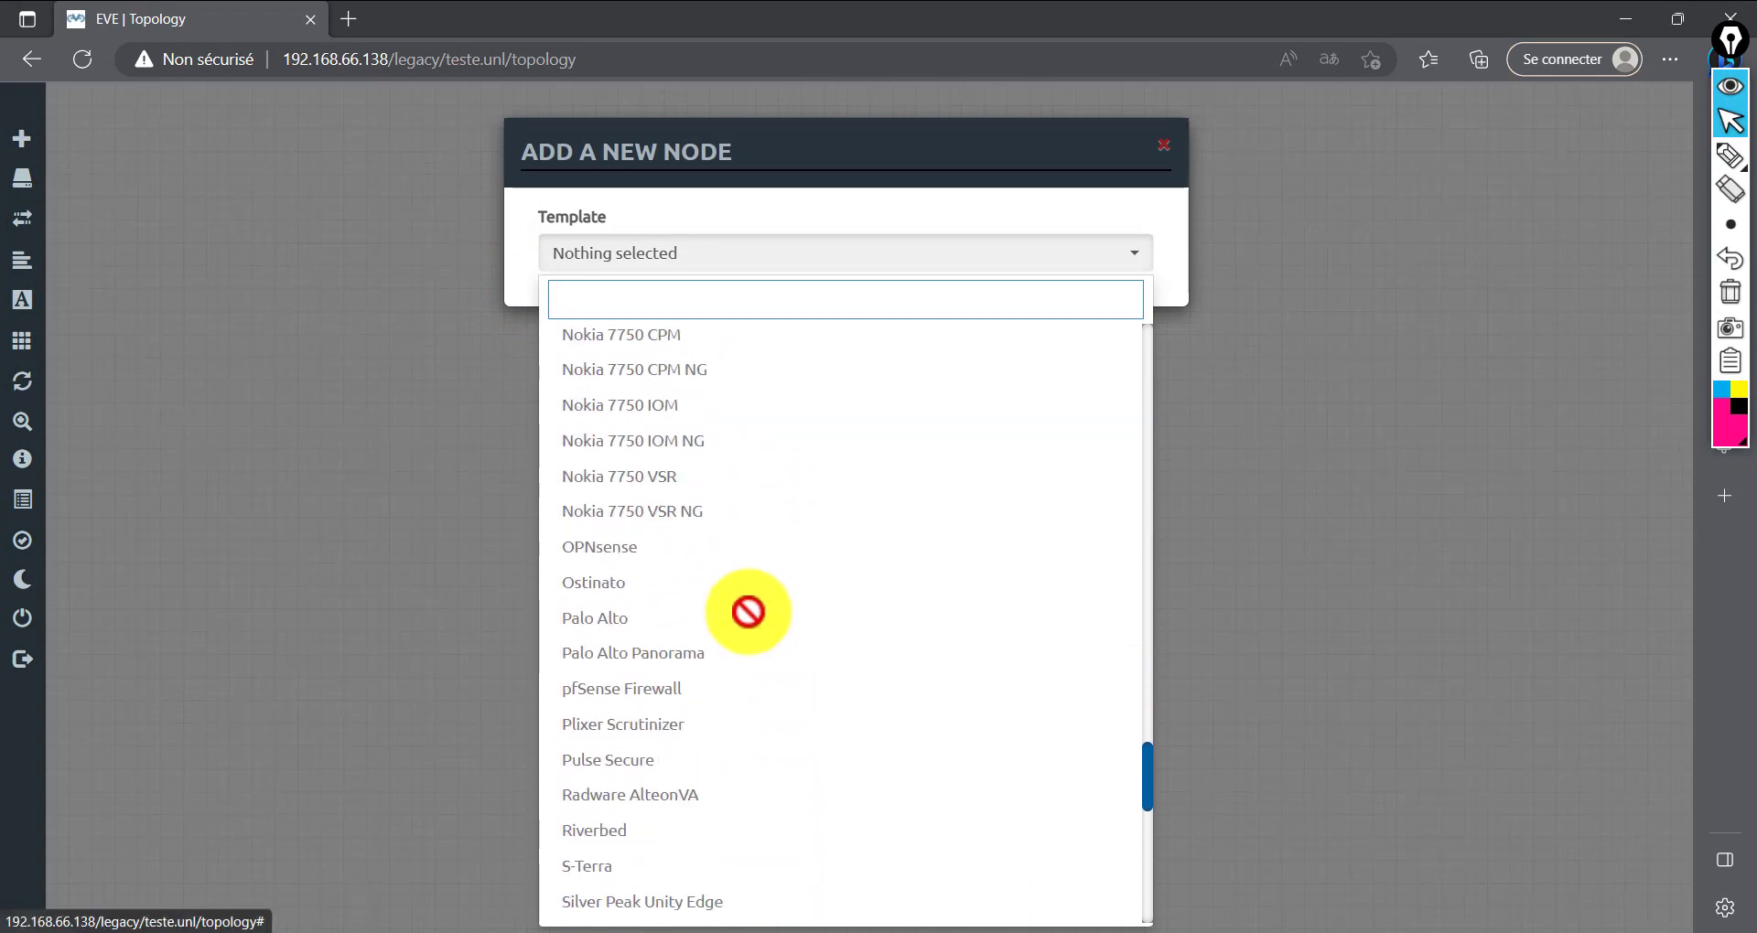
scroll(747, 611, down, 15)
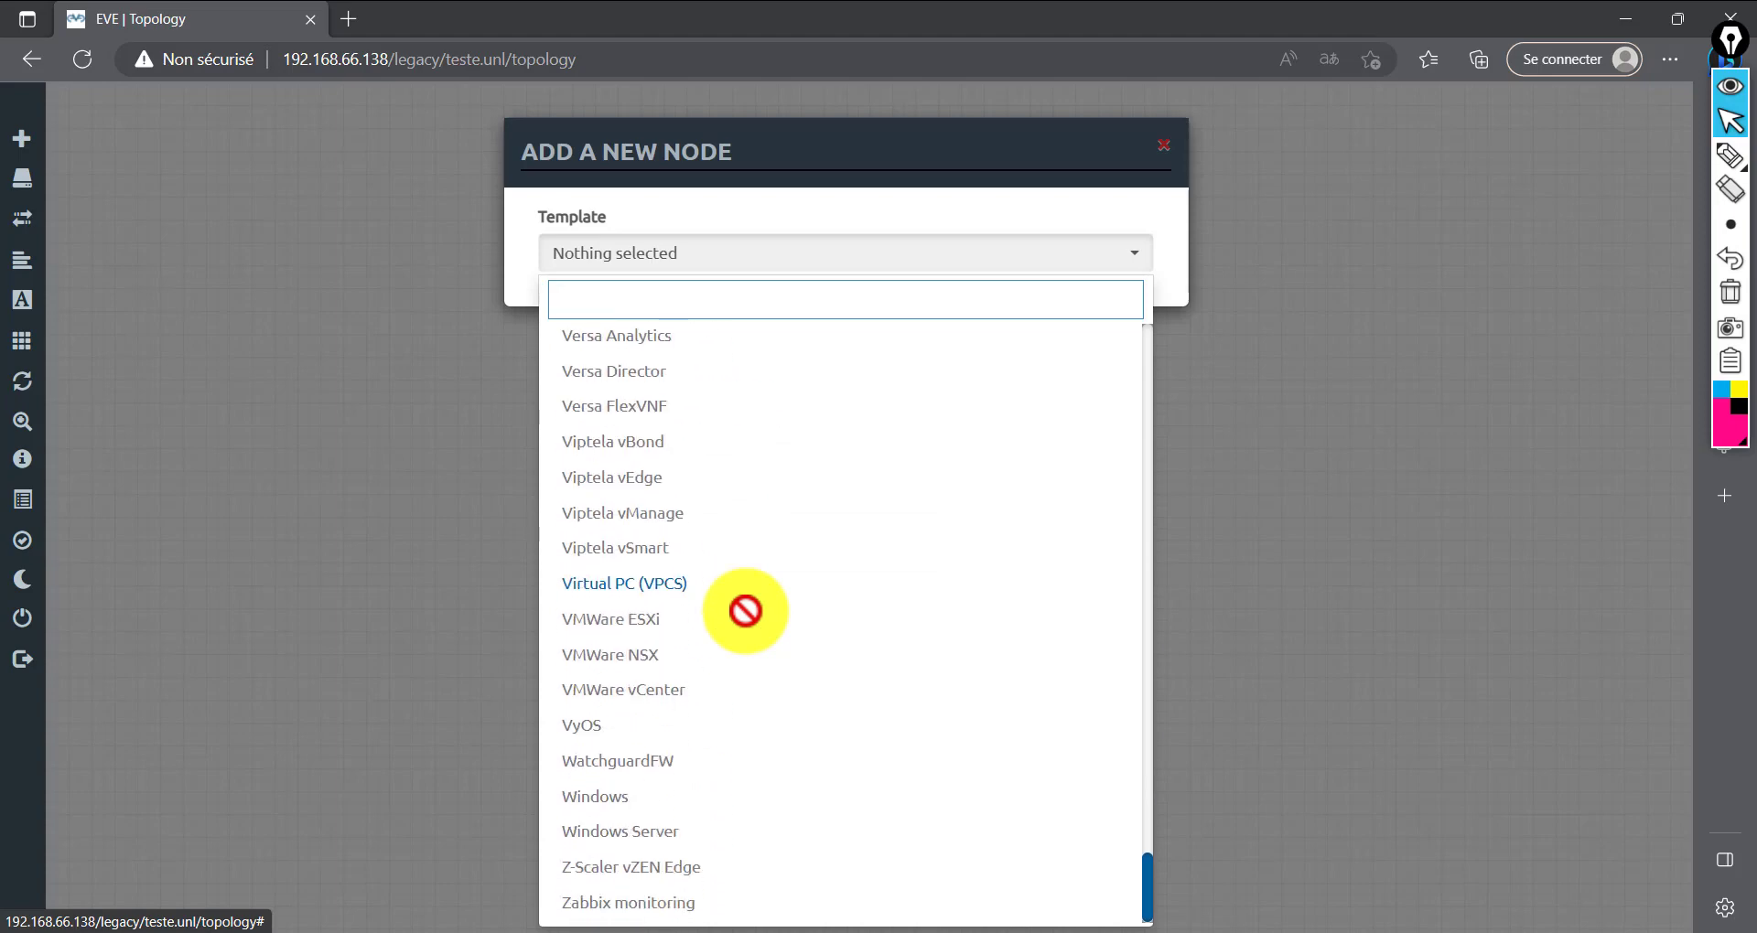
click(631, 595)
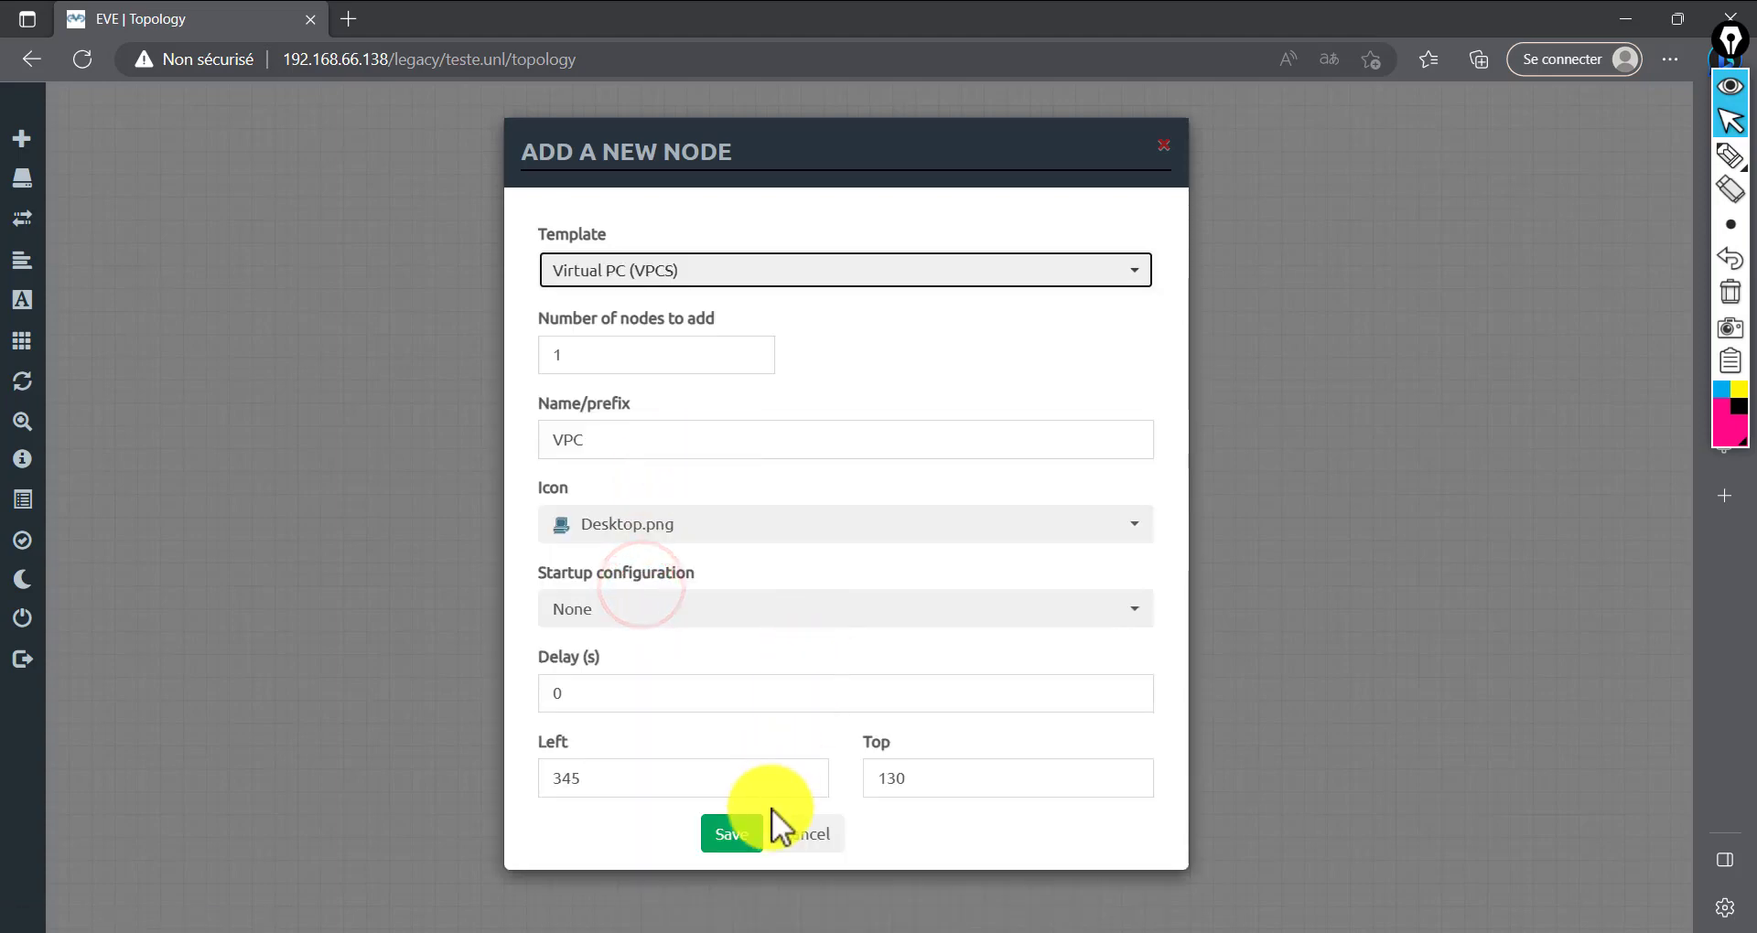
click(732, 840)
drag(464, 262, 464, 361)
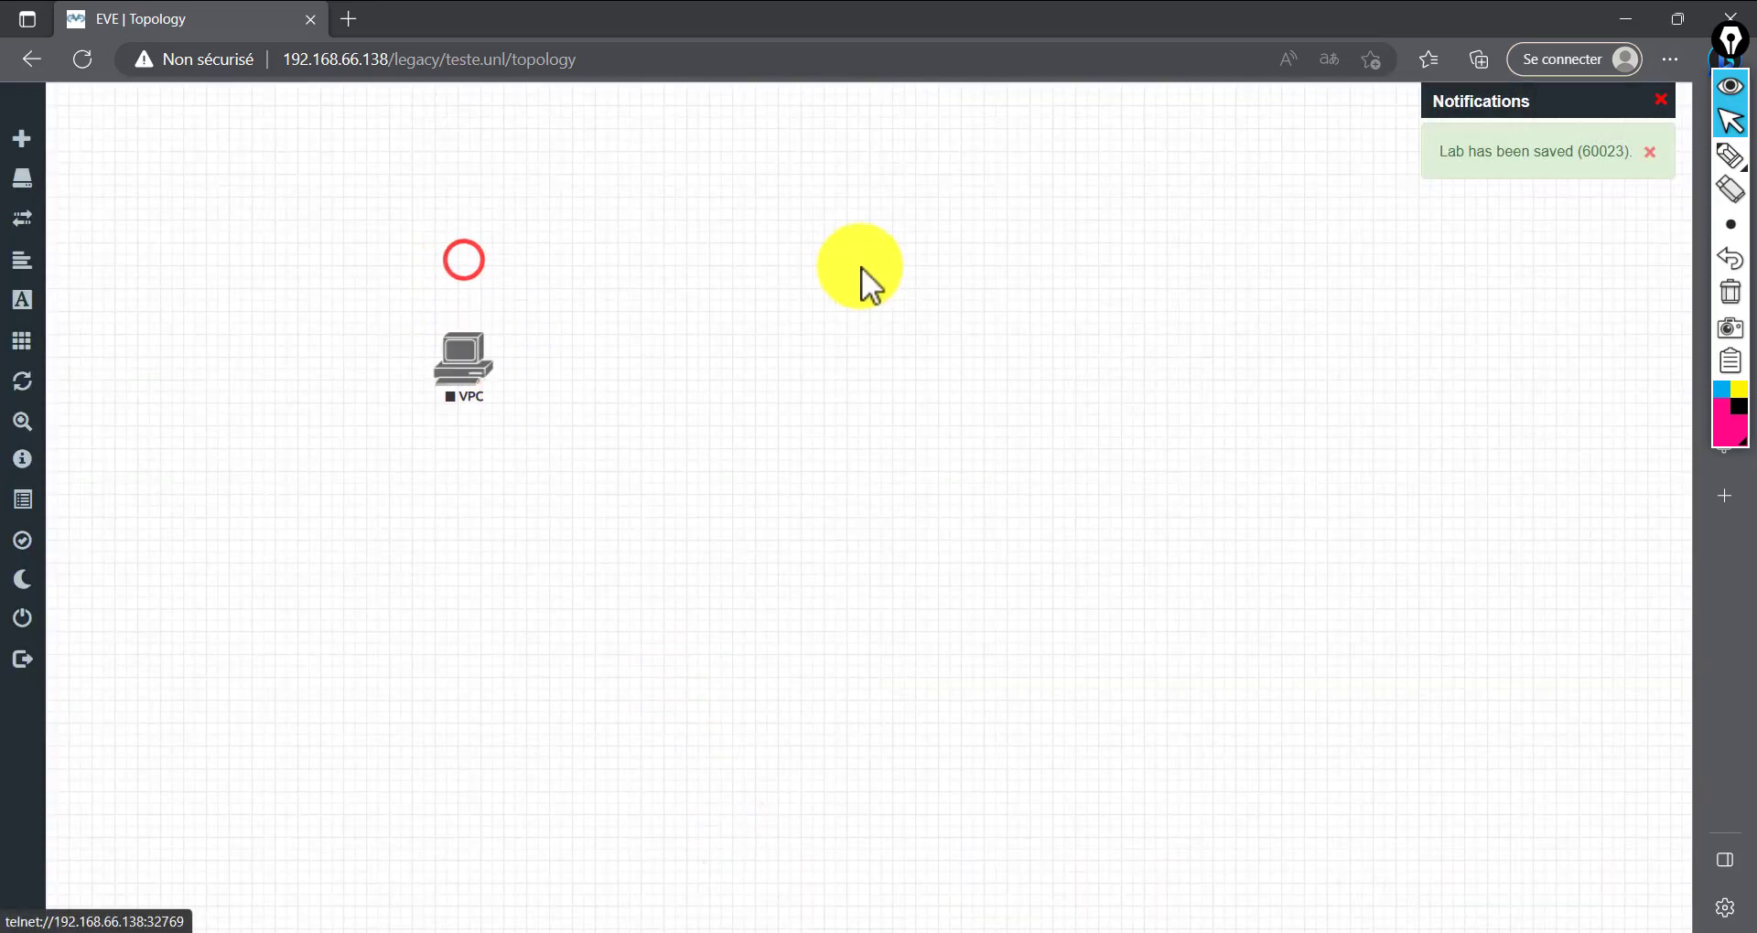
Add a network named Net of type Management(Cloud0) to the upper middle of the canvas
right_click(874, 251)
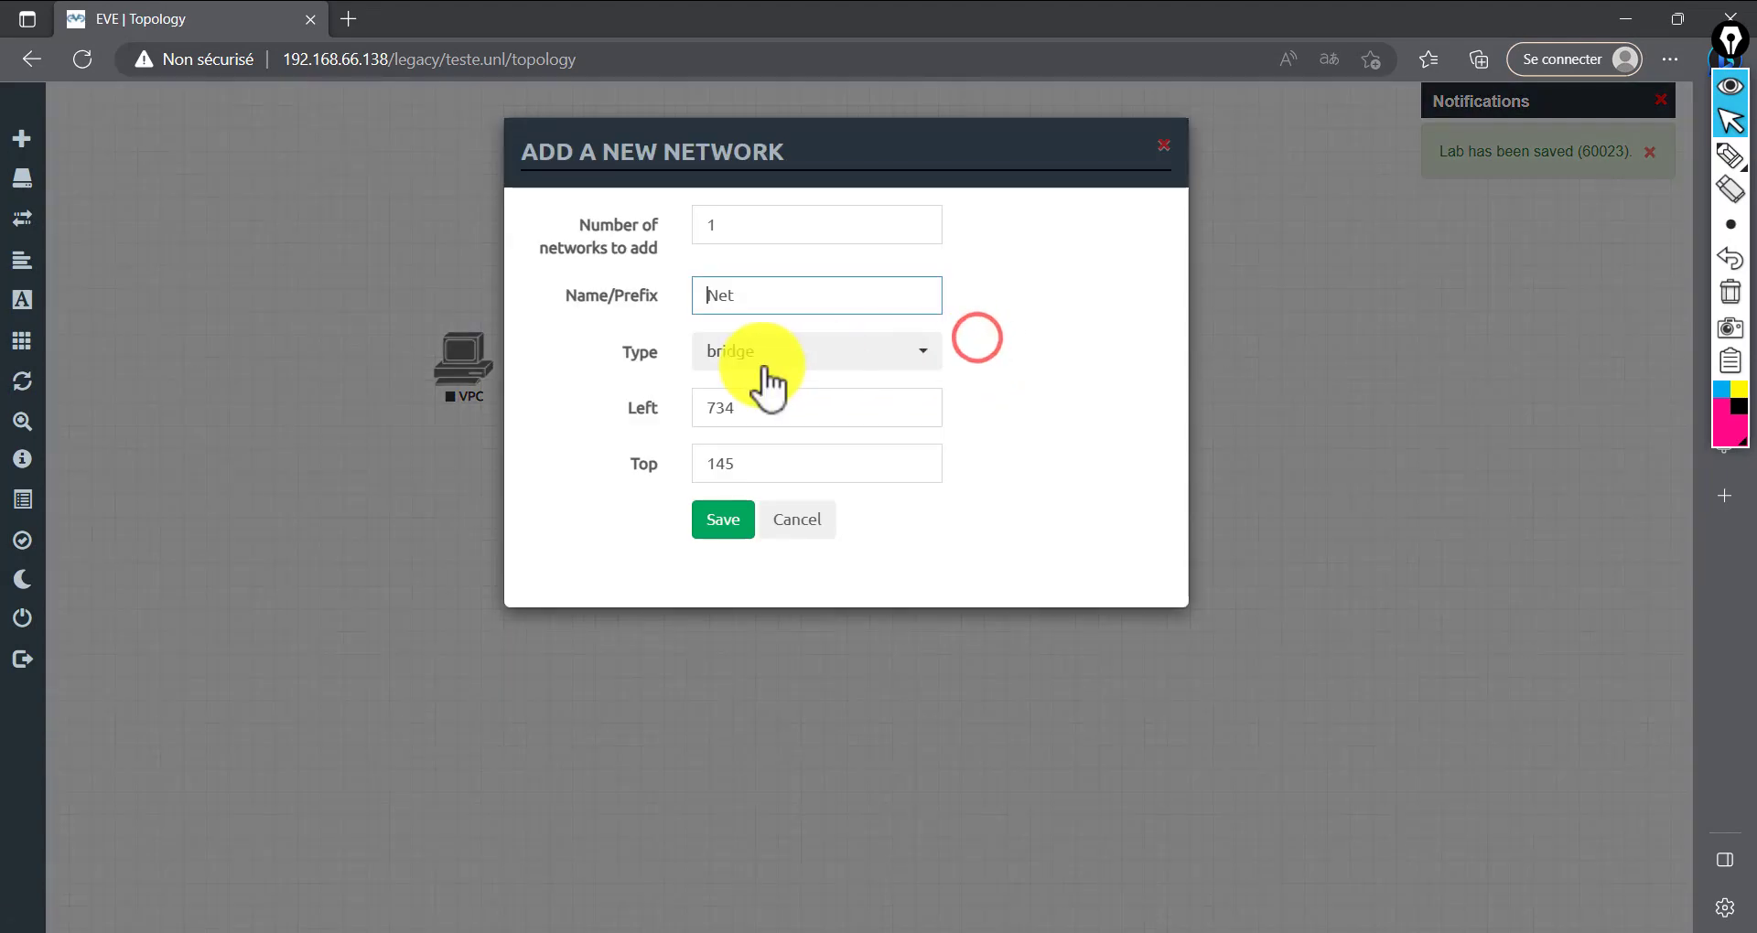
click(765, 352)
click(787, 480)
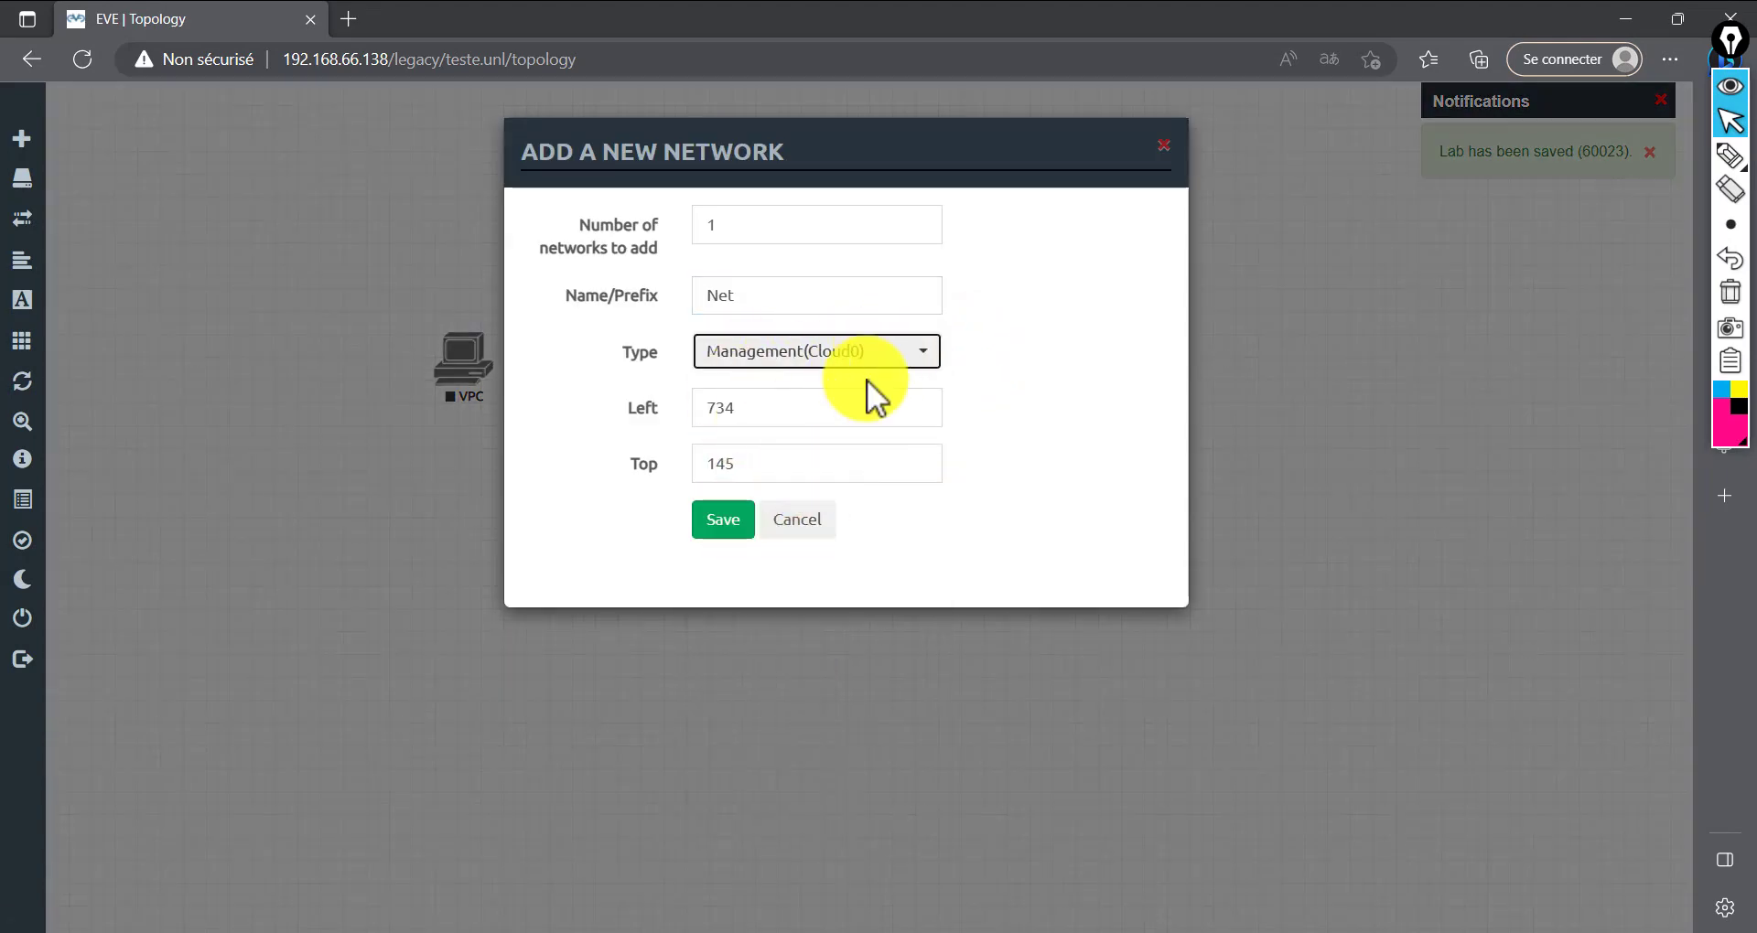
click(717, 519)
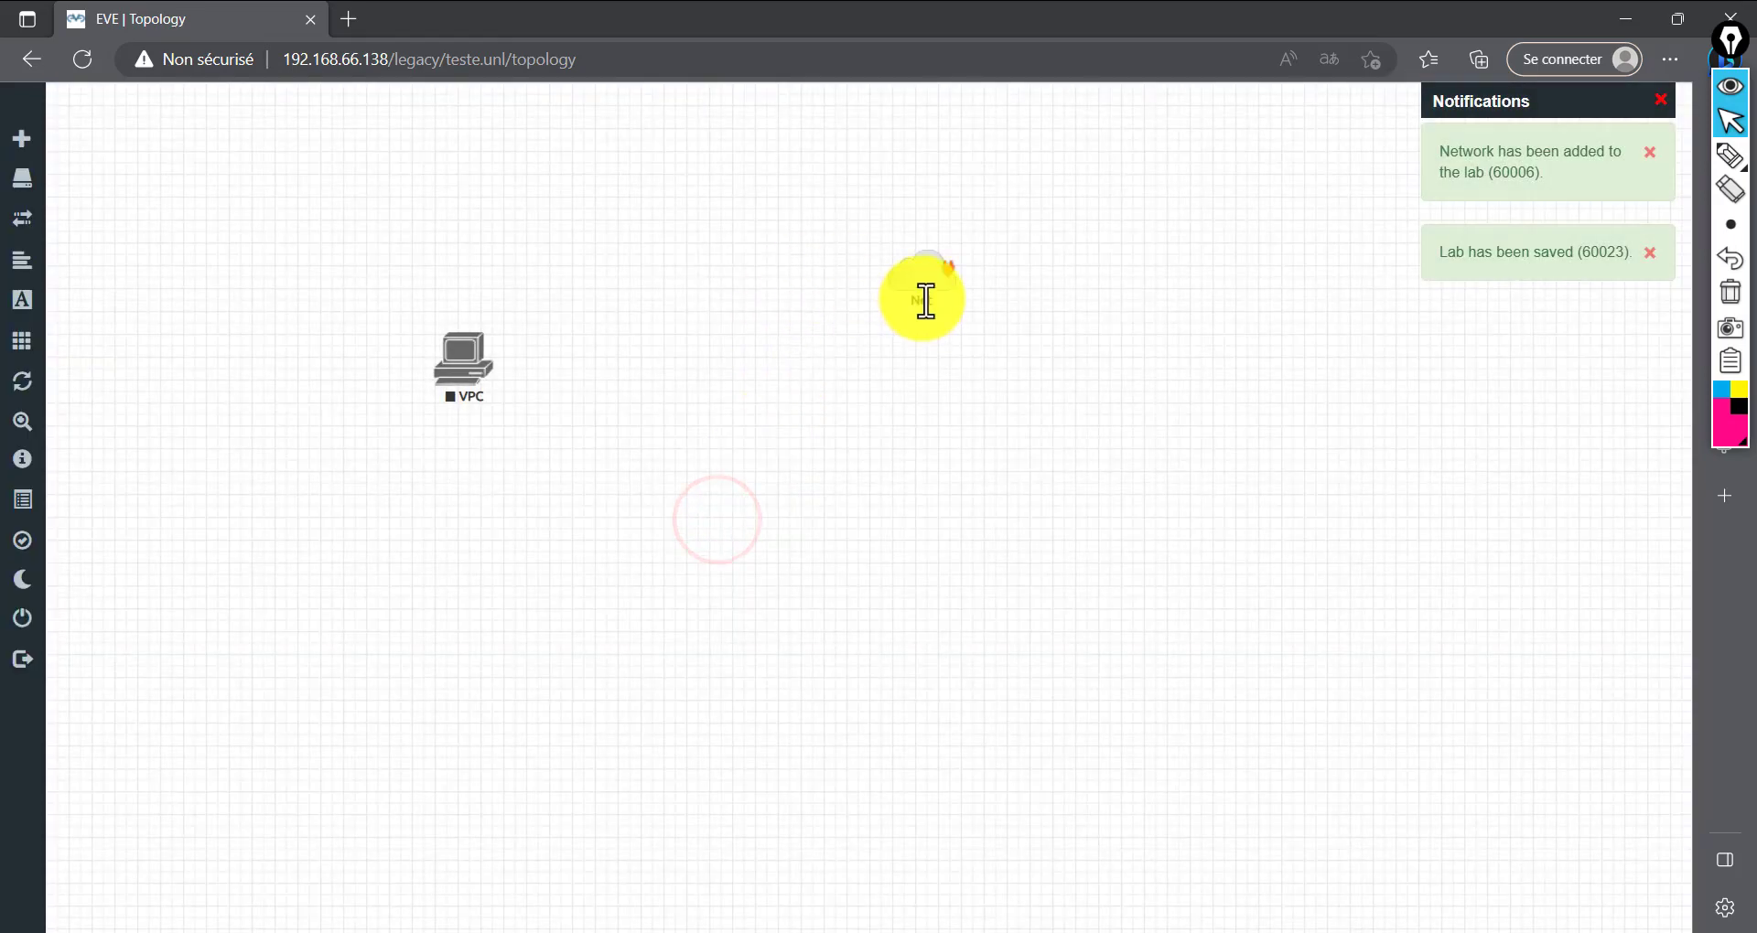
Connect the Net cloud to the VPC's eth0 interface and start the VPC node
drag(922, 298, 474, 371)
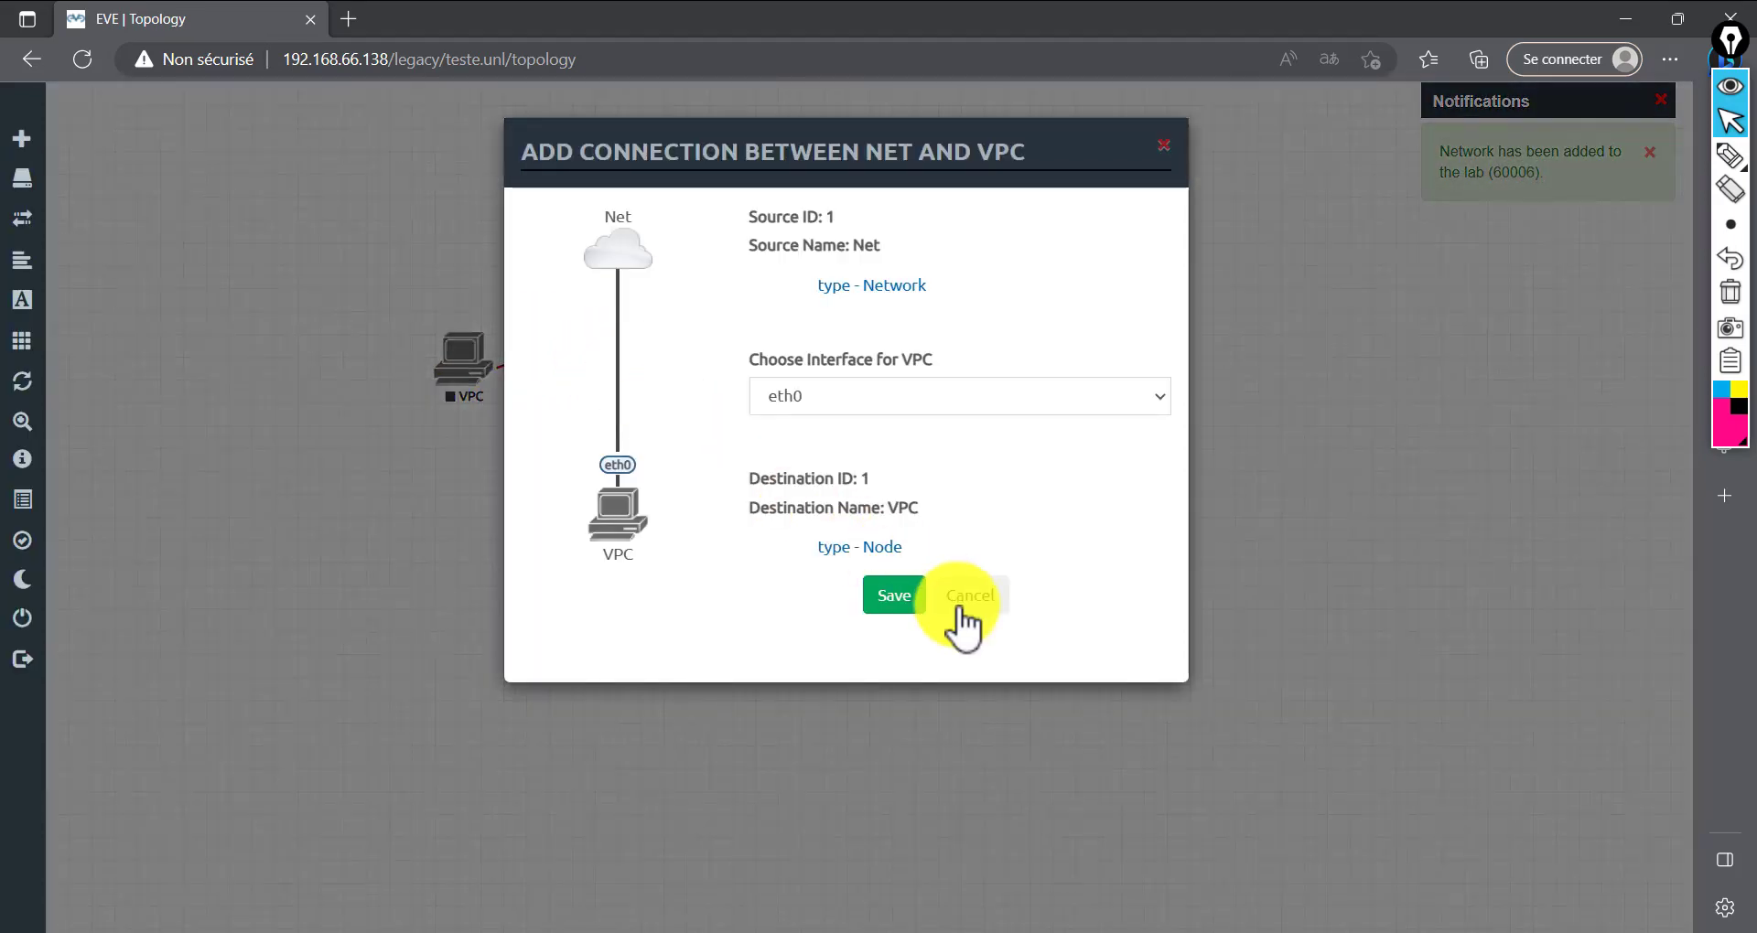
click(892, 591)
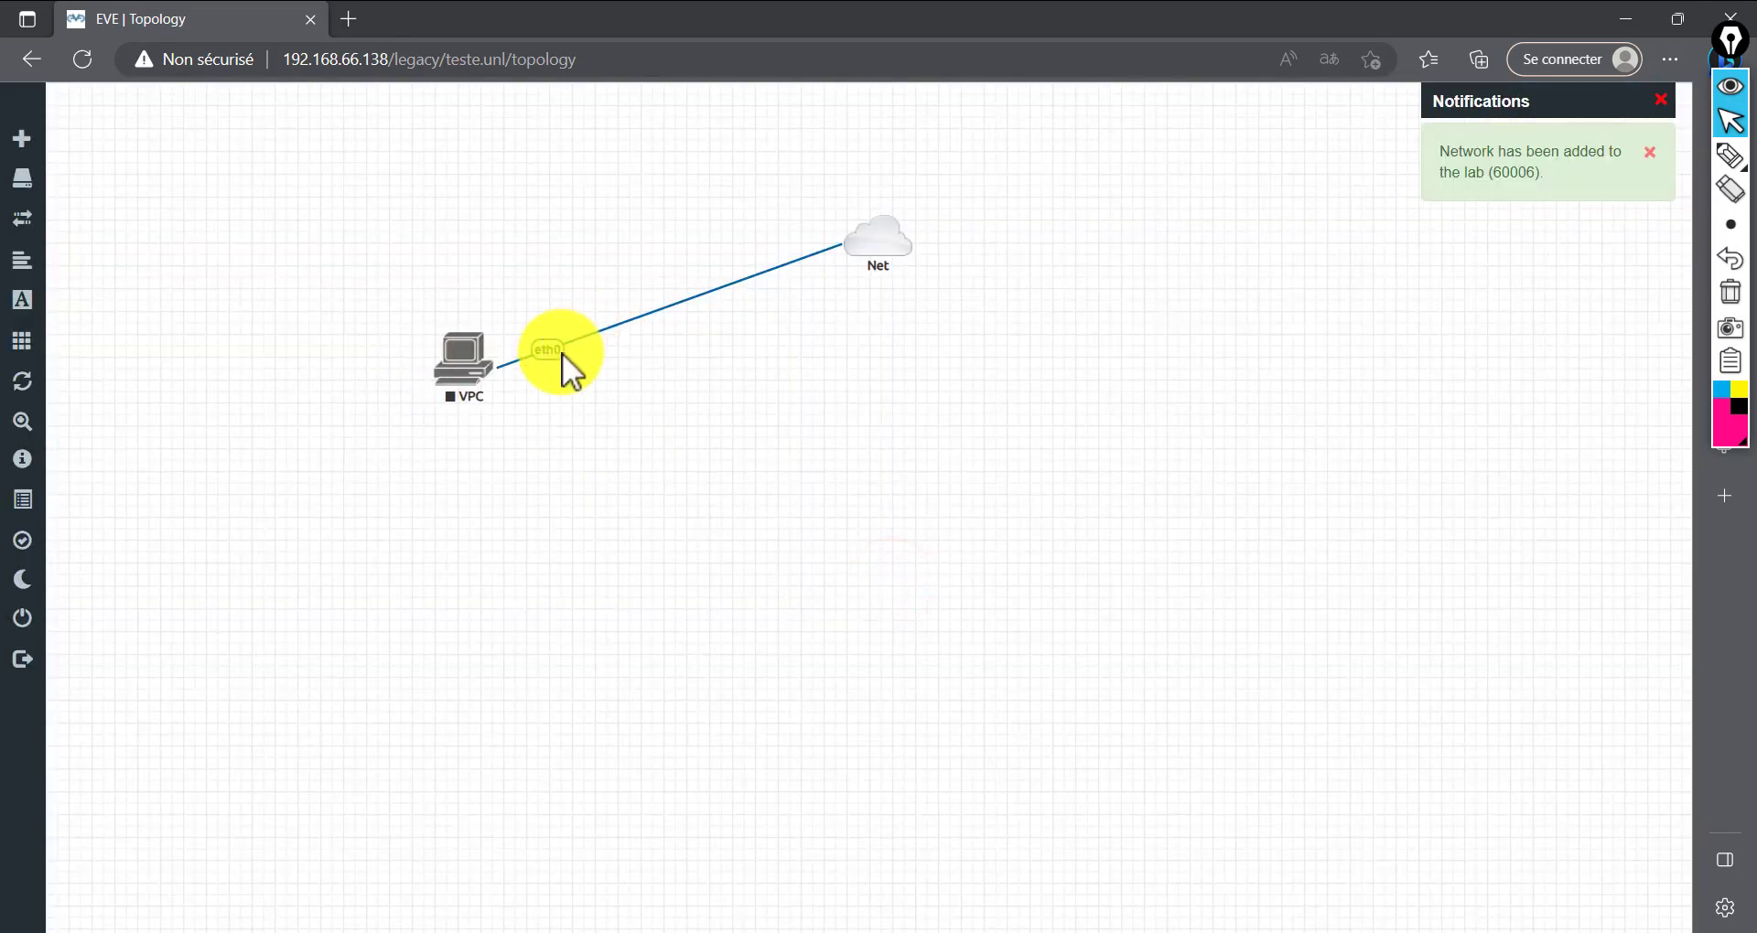
right_click(462, 359)
click(554, 412)
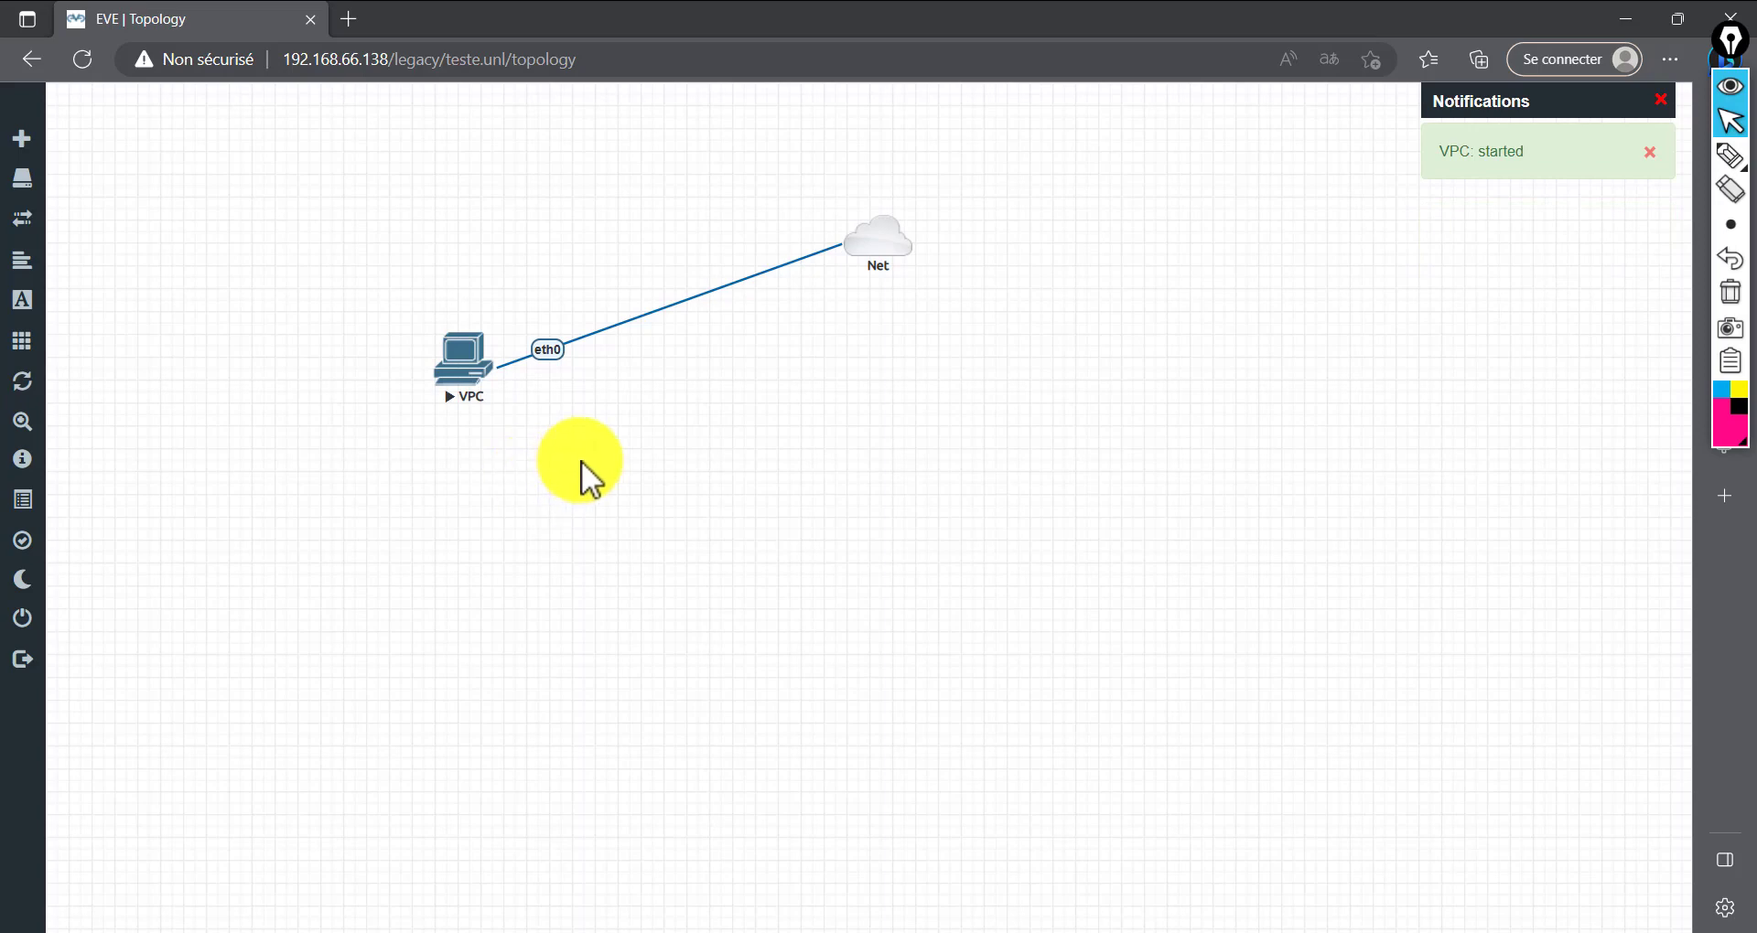
Try to open the VPC's console, then decline launching the SSH, Telnet and Rlogin client
click(460, 366)
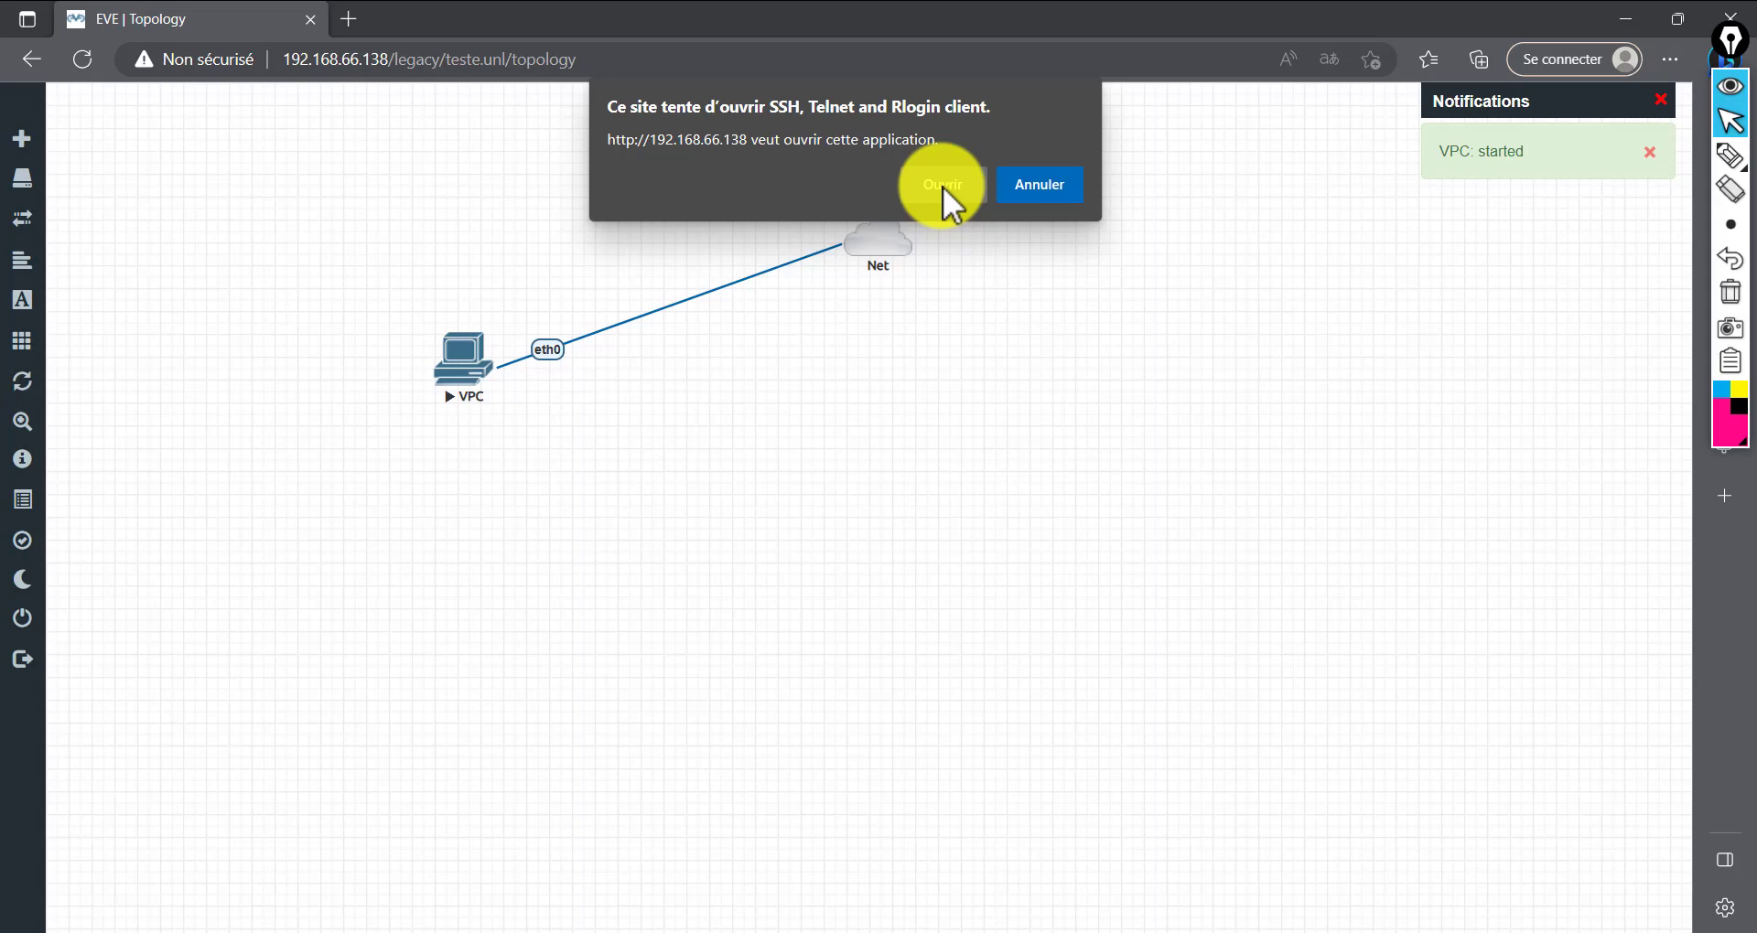
click(954, 465)
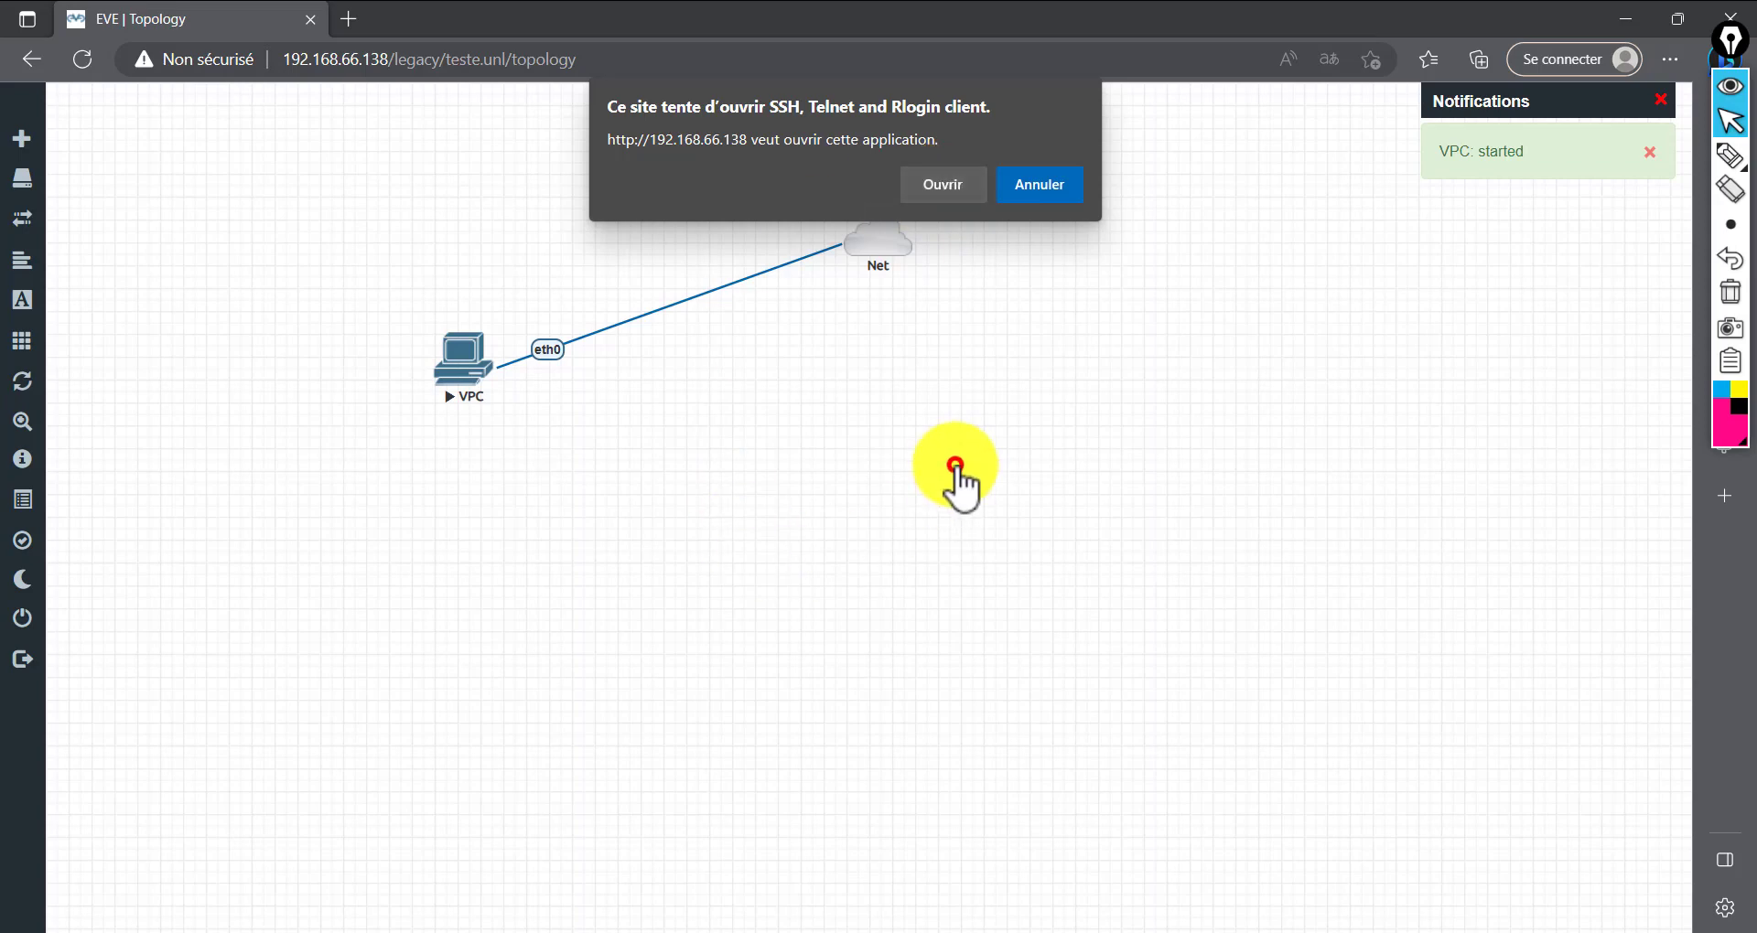
click(1051, 190)
click(285, 264)
drag(292, 289, 440, 553)
click(713, 616)
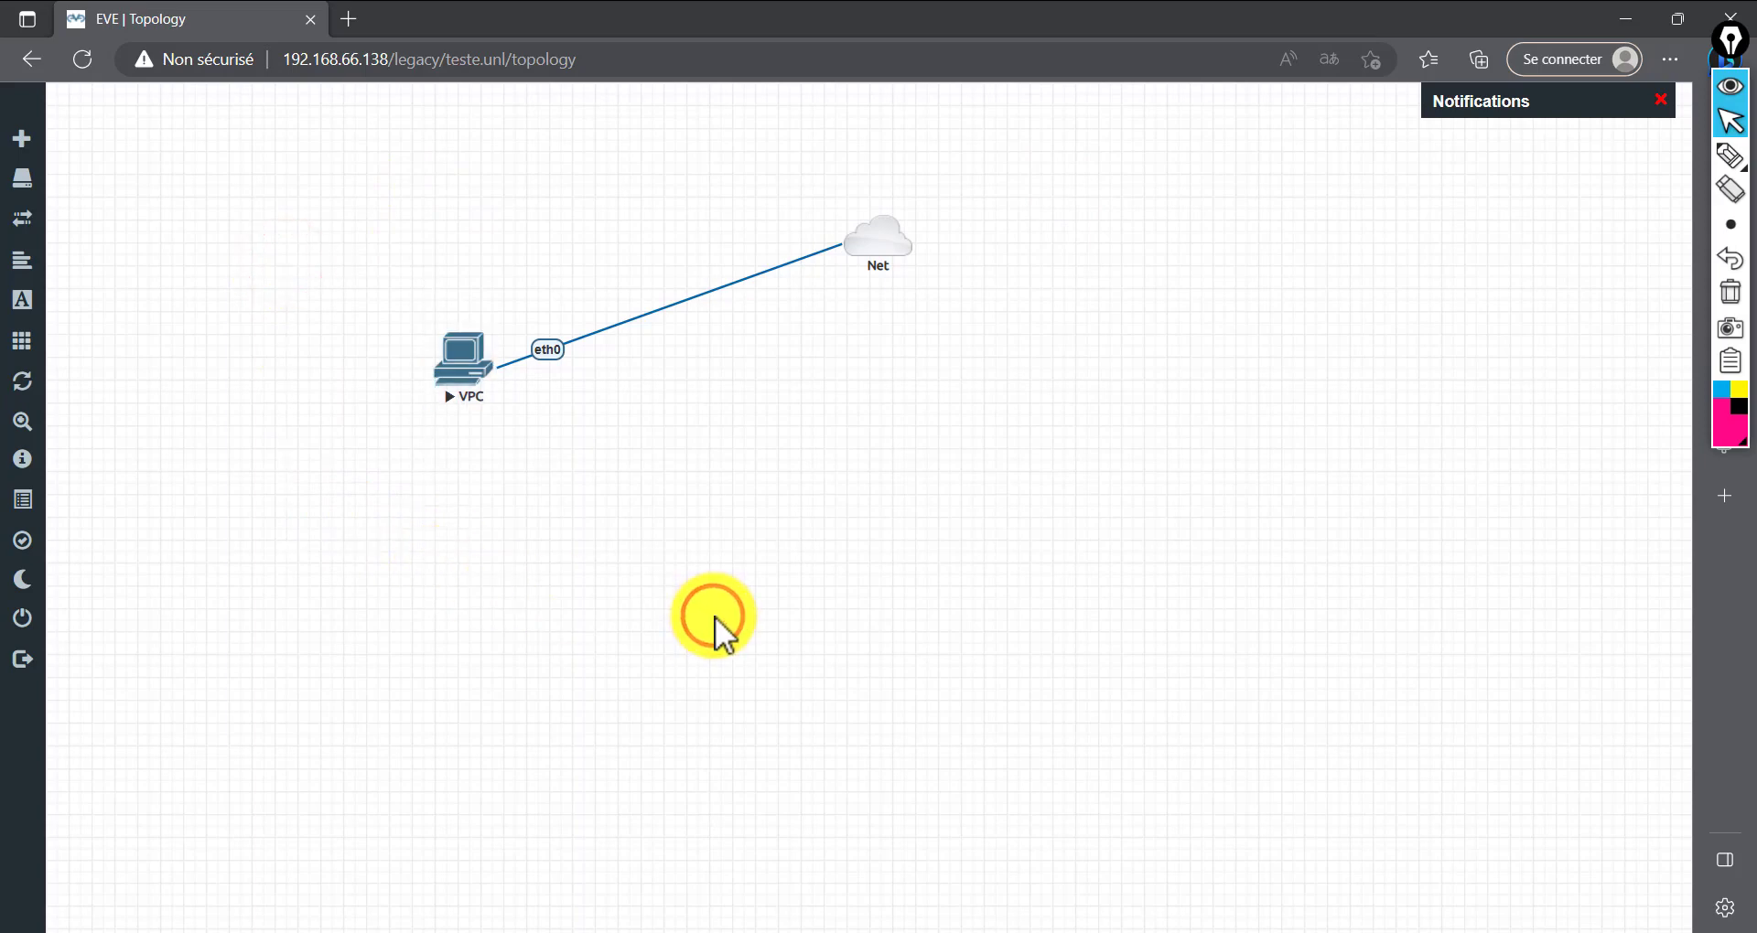
Switch to Google Chrome and examine the Windows client side section and its download links on the EVE-NG download page
click(723, 927)
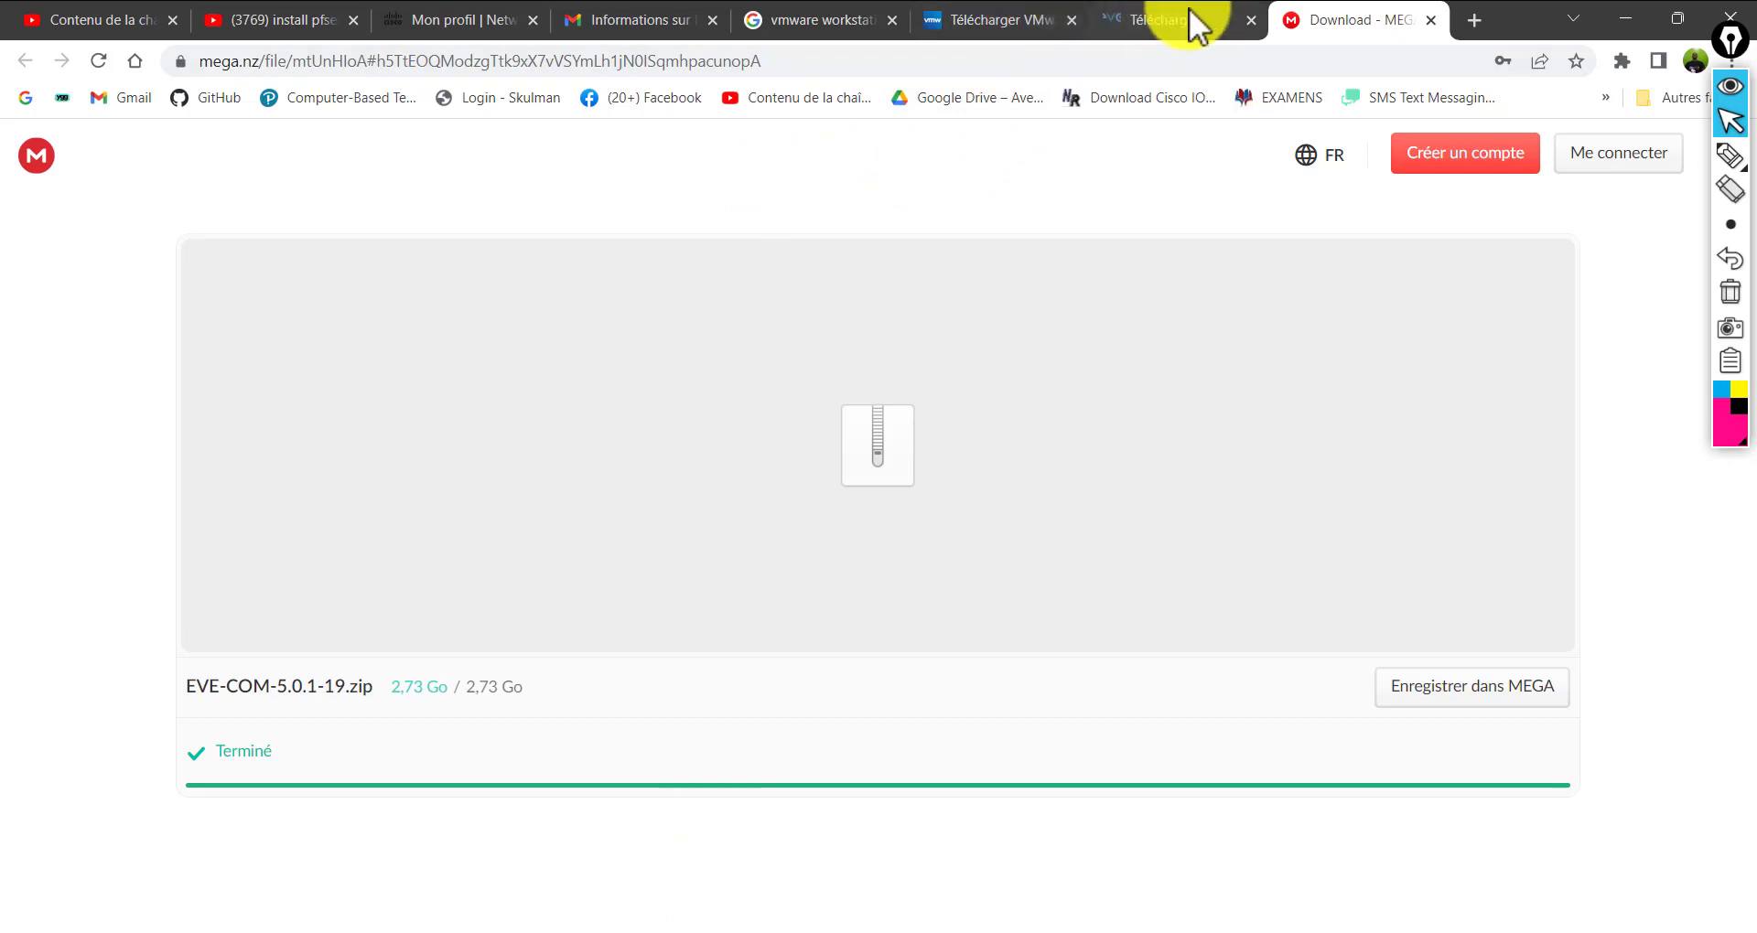
click(1162, 18)
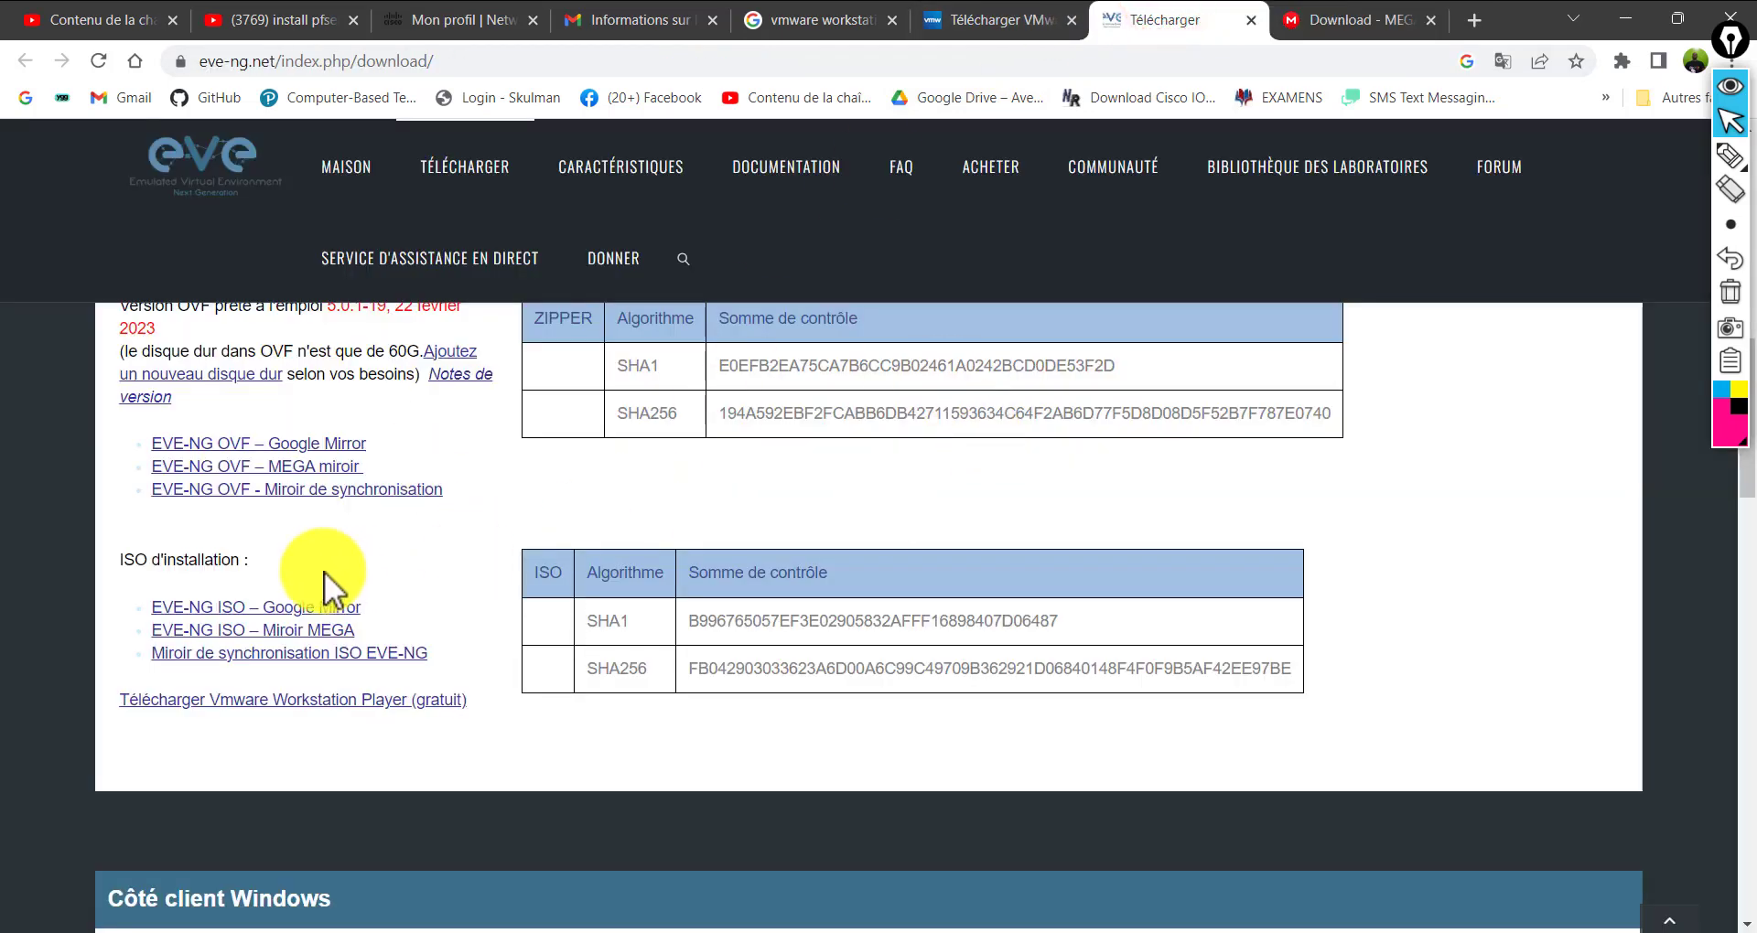
scroll(324, 569, down, 3)
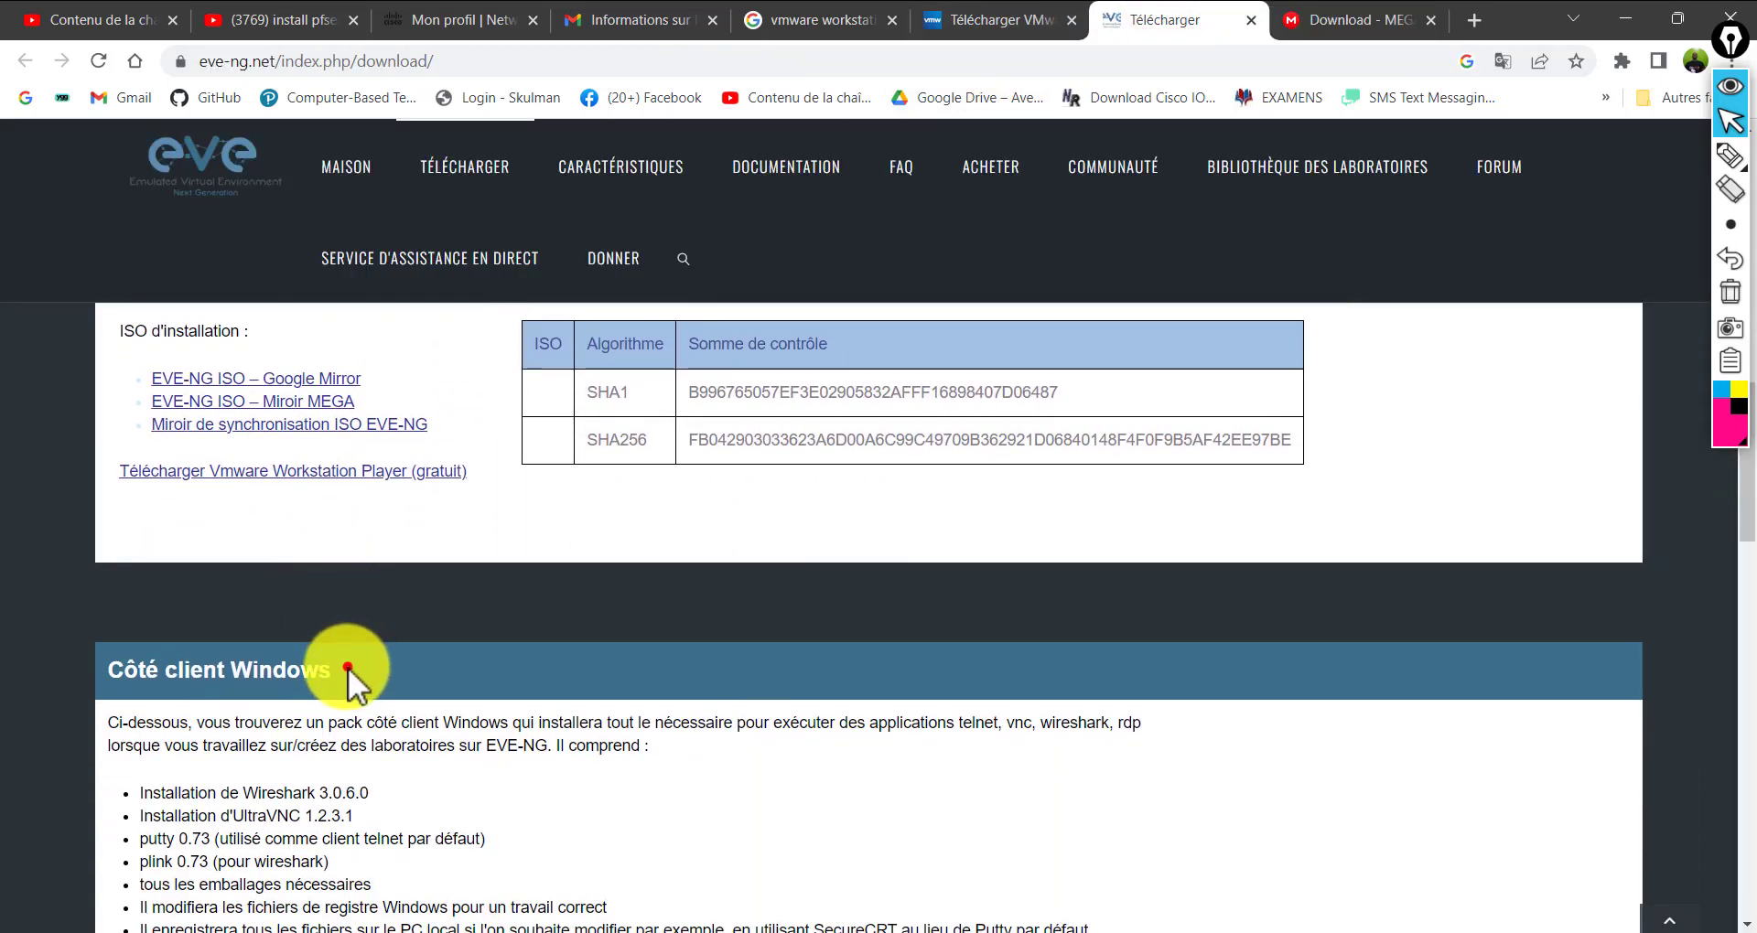
click(352, 666)
click(307, 691)
scroll(381, 718, down, 5)
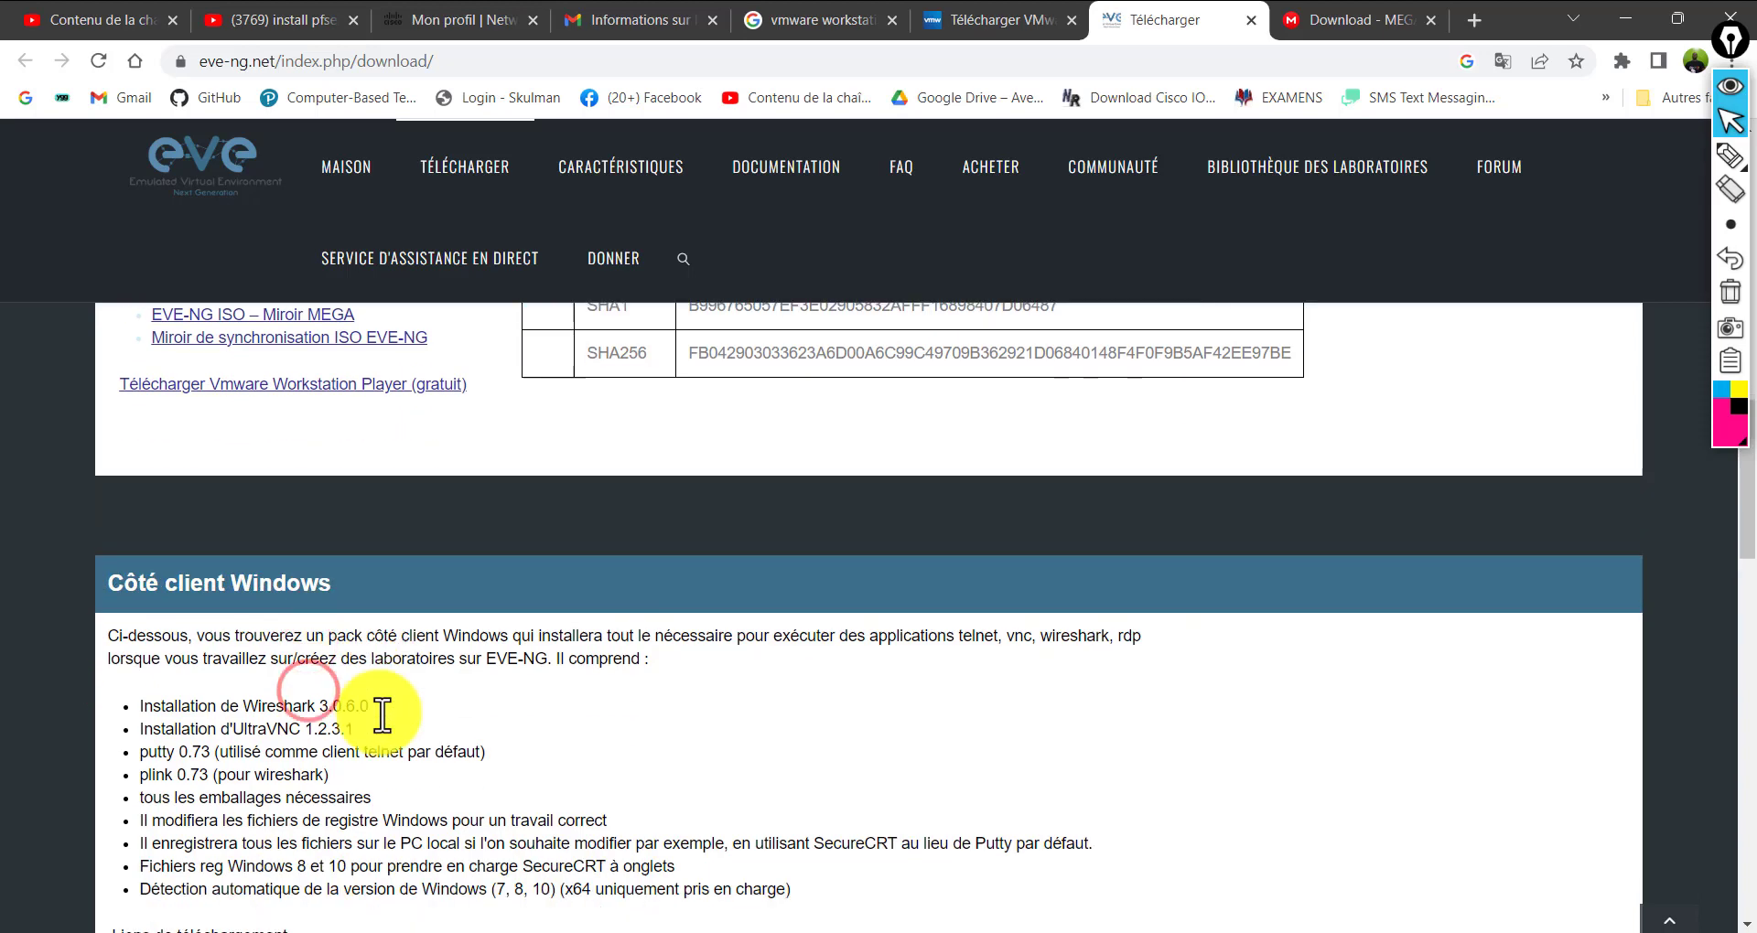
scroll(351, 600, up, 4)
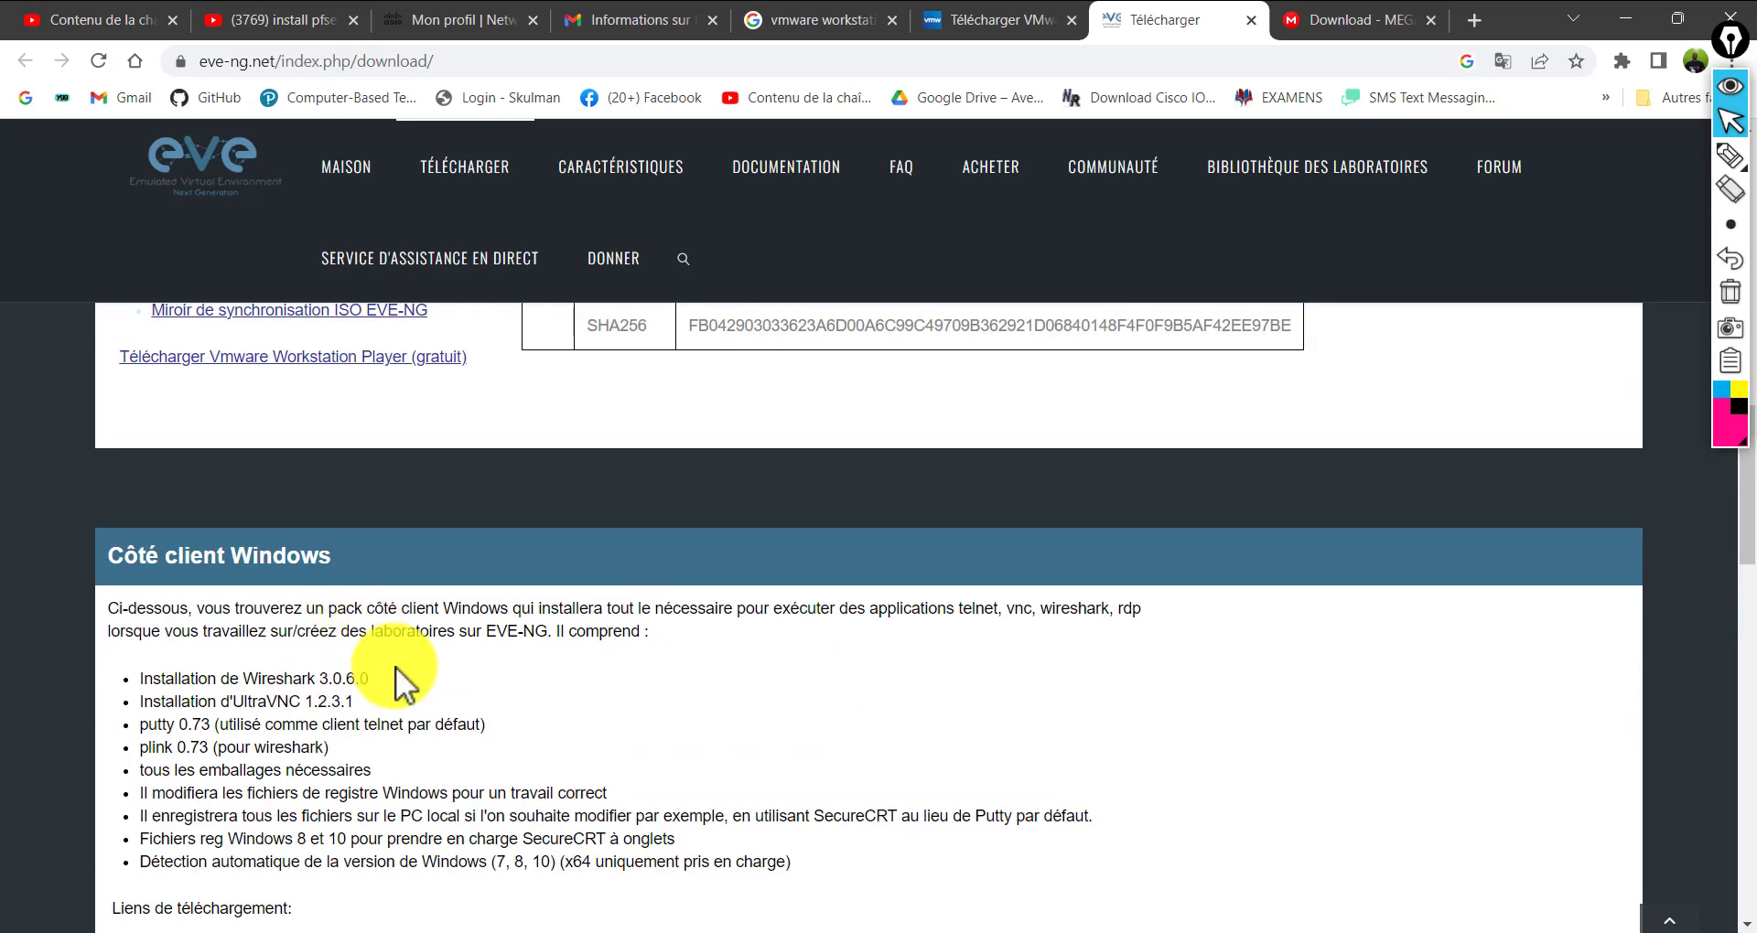
scroll(416, 704, down, 4)
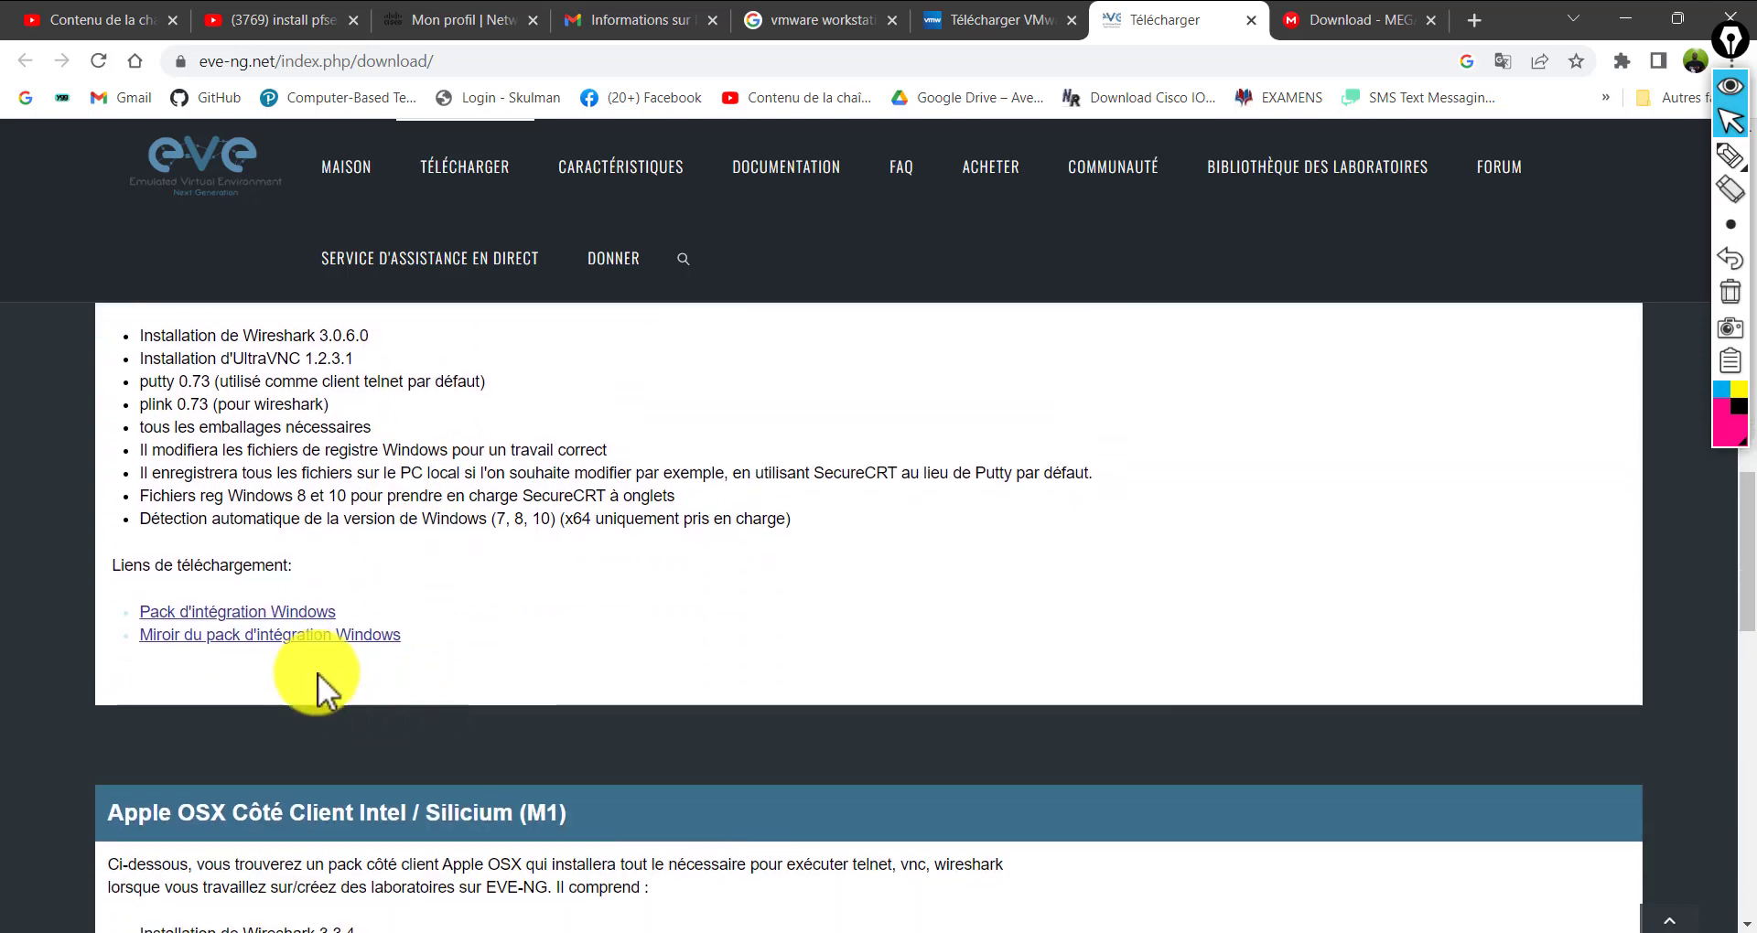
scroll(366, 476, up, 4)
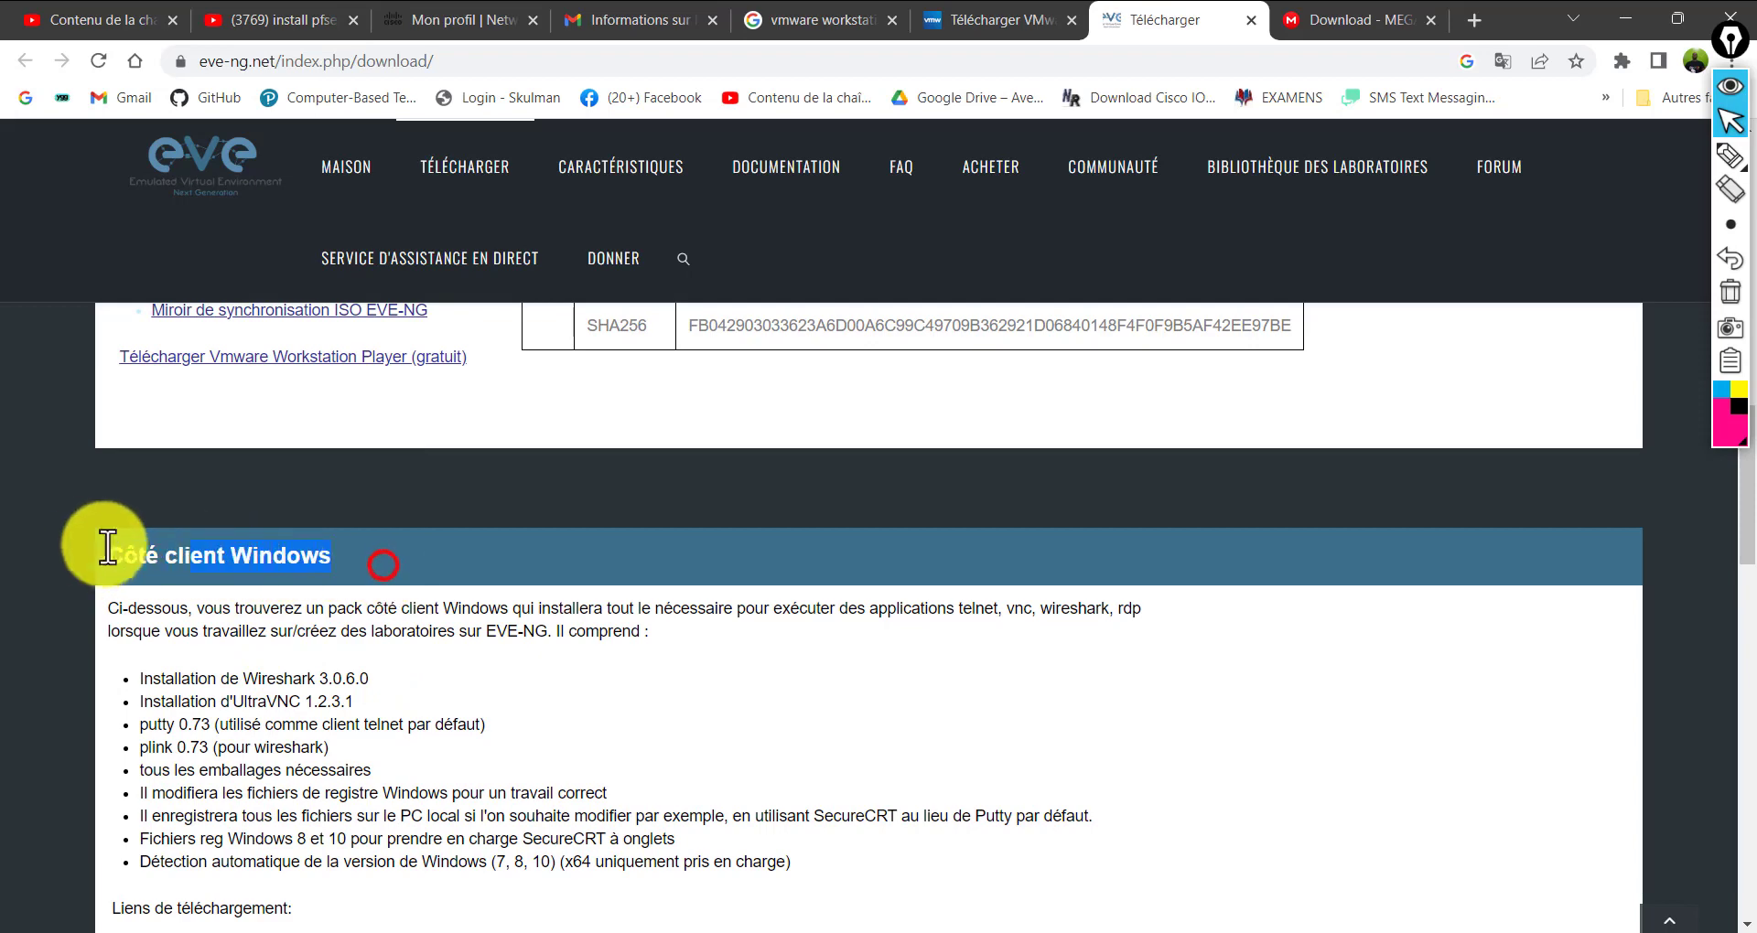
Look over the Apple OSX and Linux client pack sections on the download page
scroll(591, 678, down, 6)
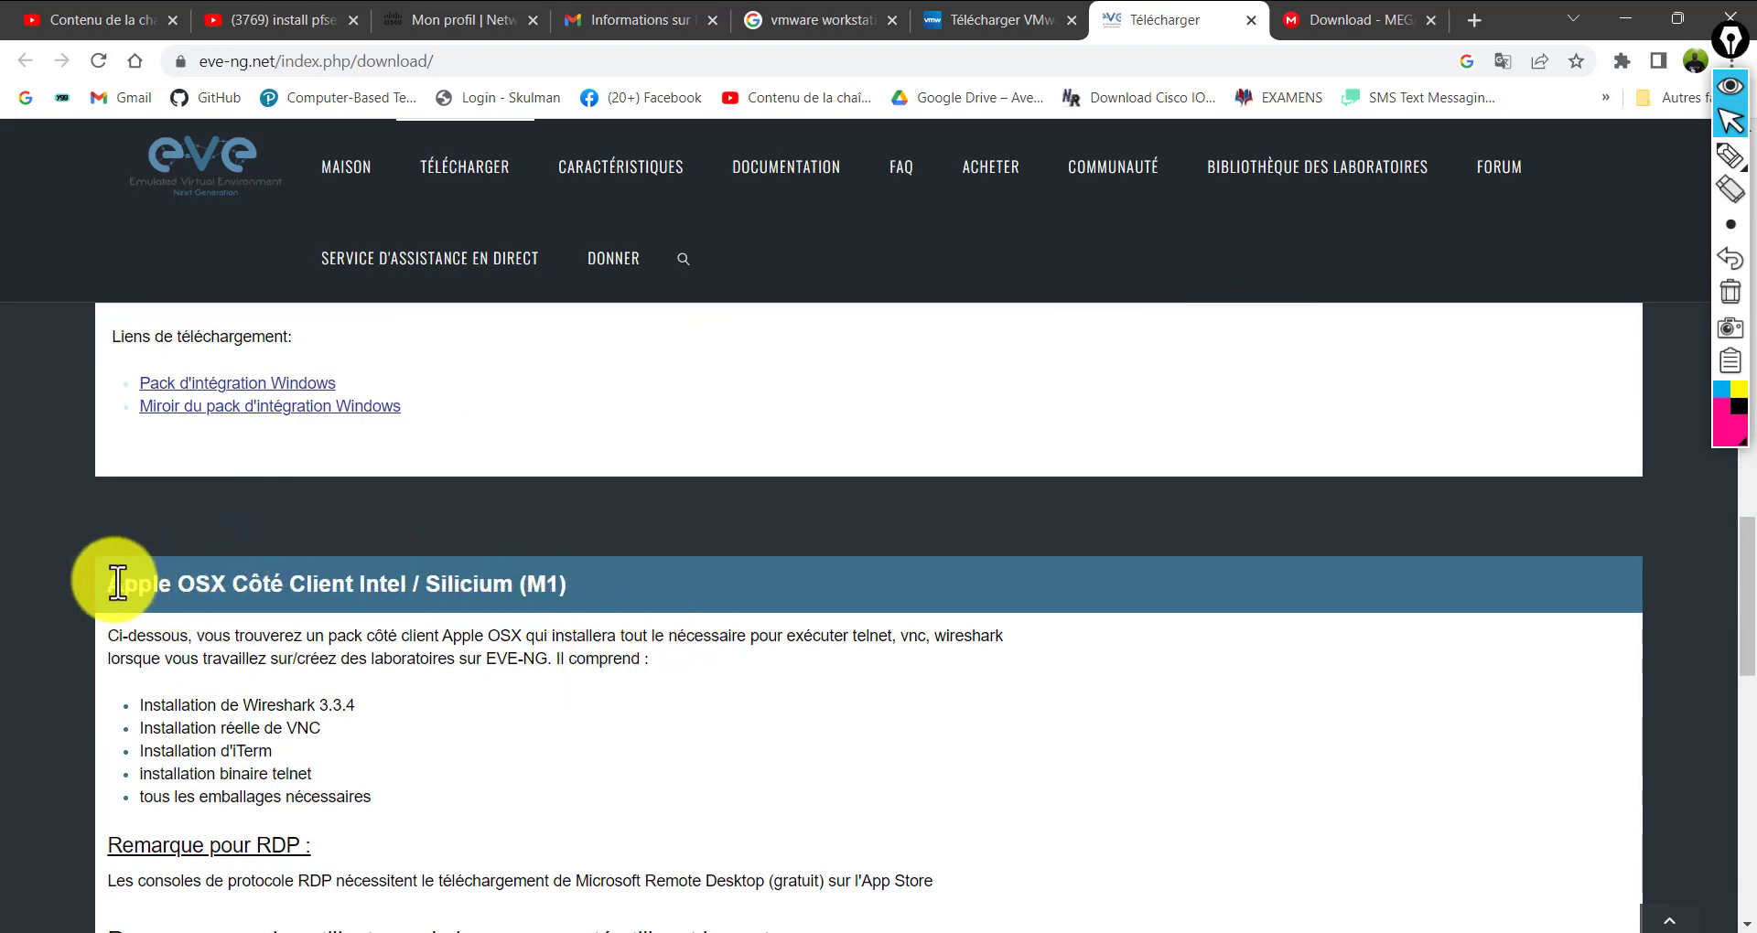
drag(114, 582, 174, 583)
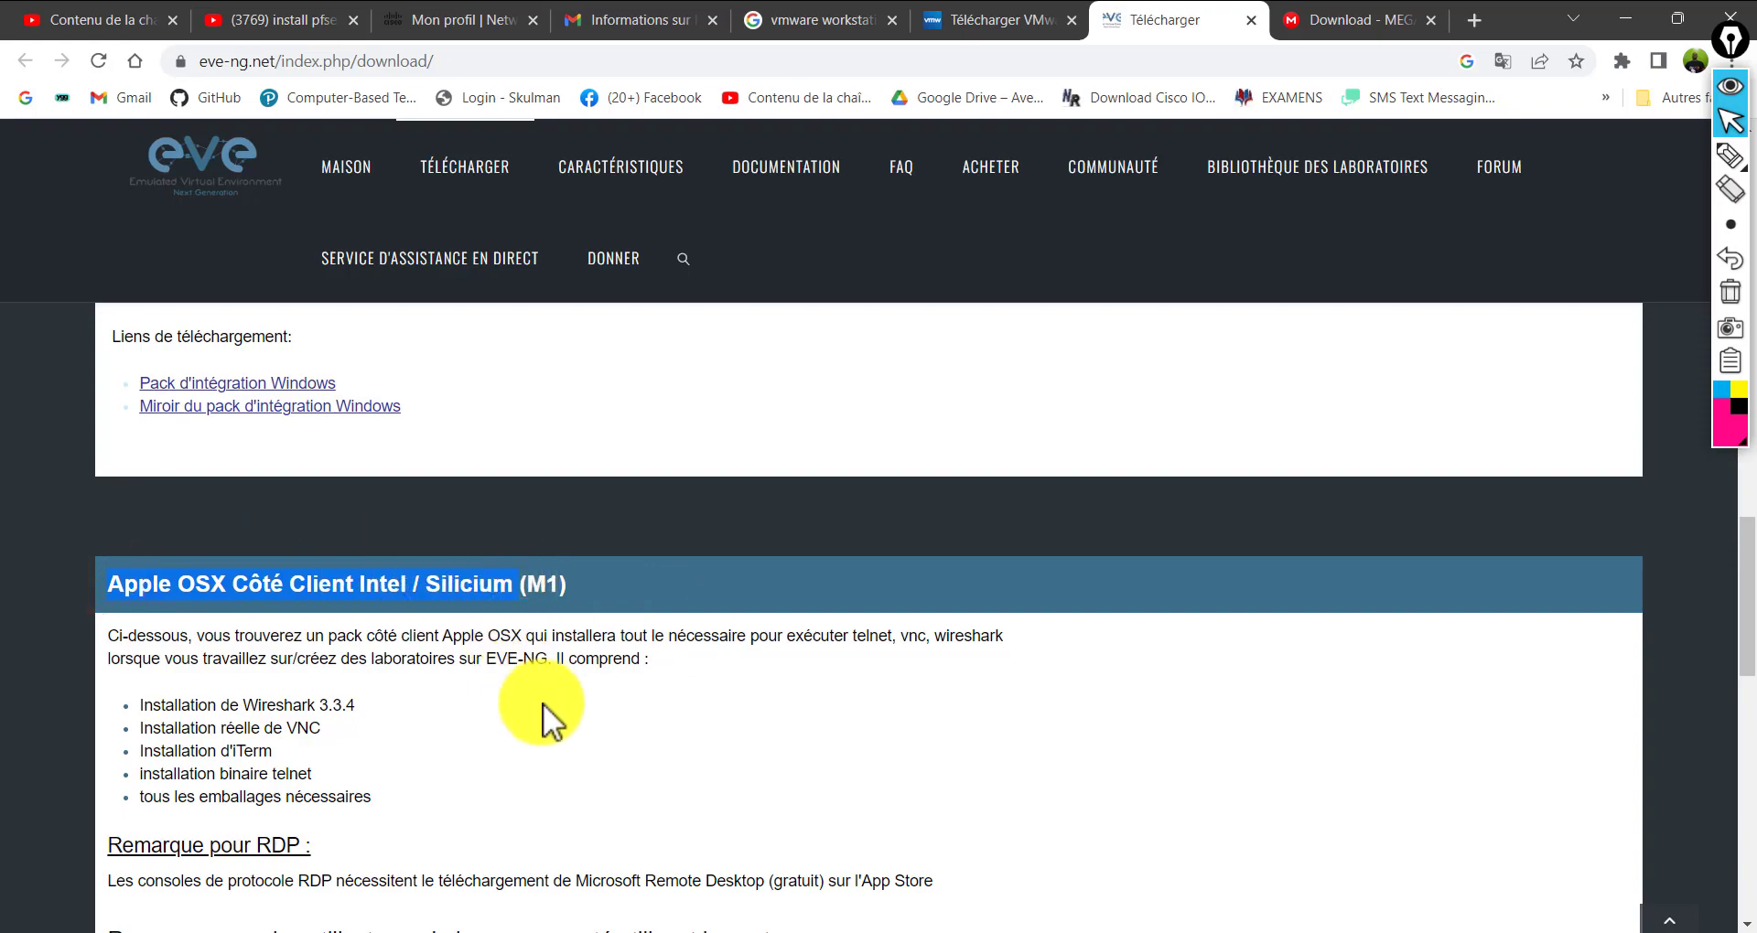
scroll(542, 702, down, 4)
scroll(542, 703, down, 4)
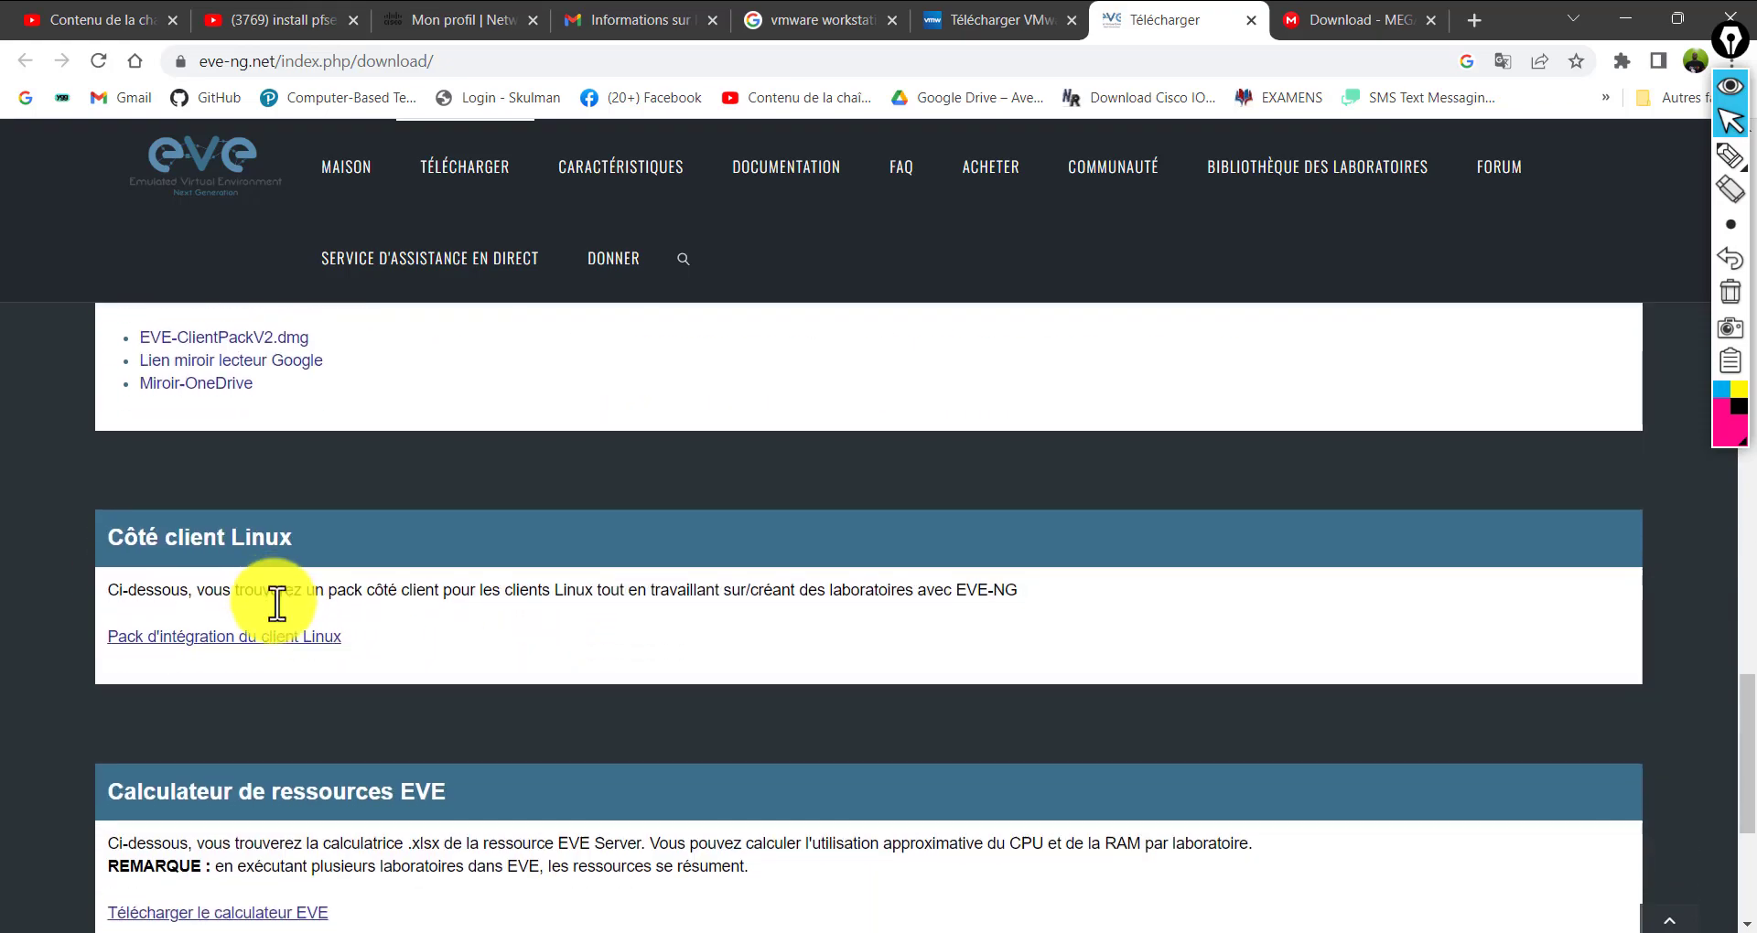
scroll(273, 601, down, 3)
Return to the Windows client side section and review the list of components in its integration pack
scroll(273, 601, up, 10)
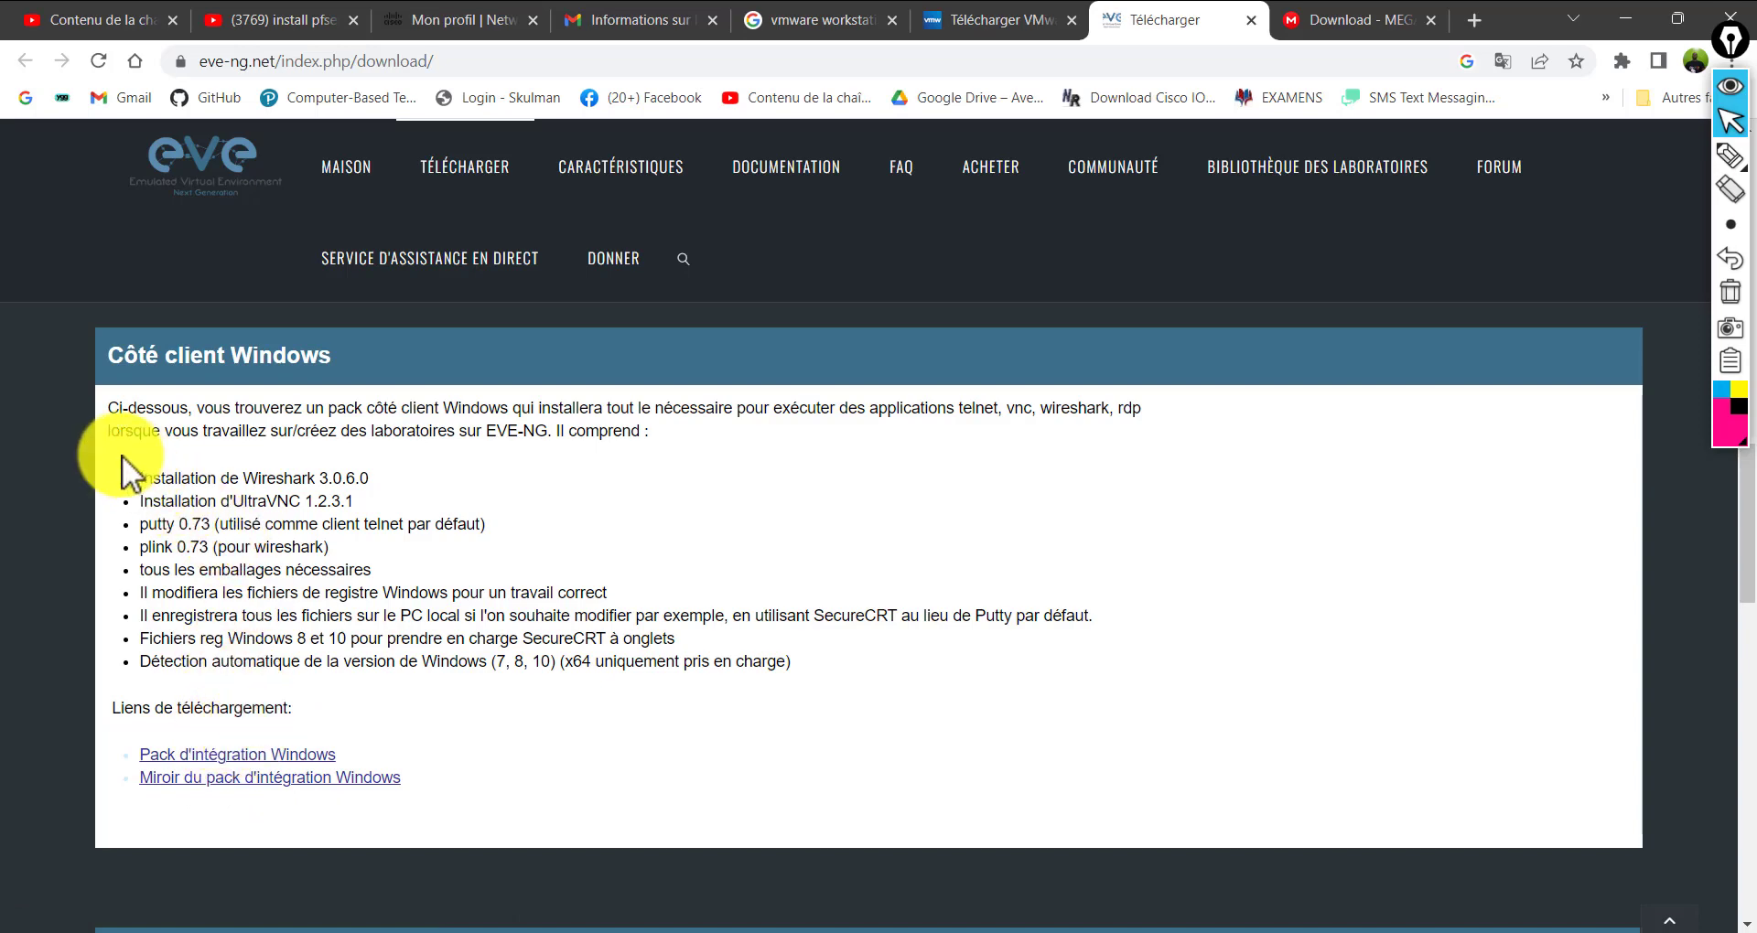
drag(123, 454, 657, 743)
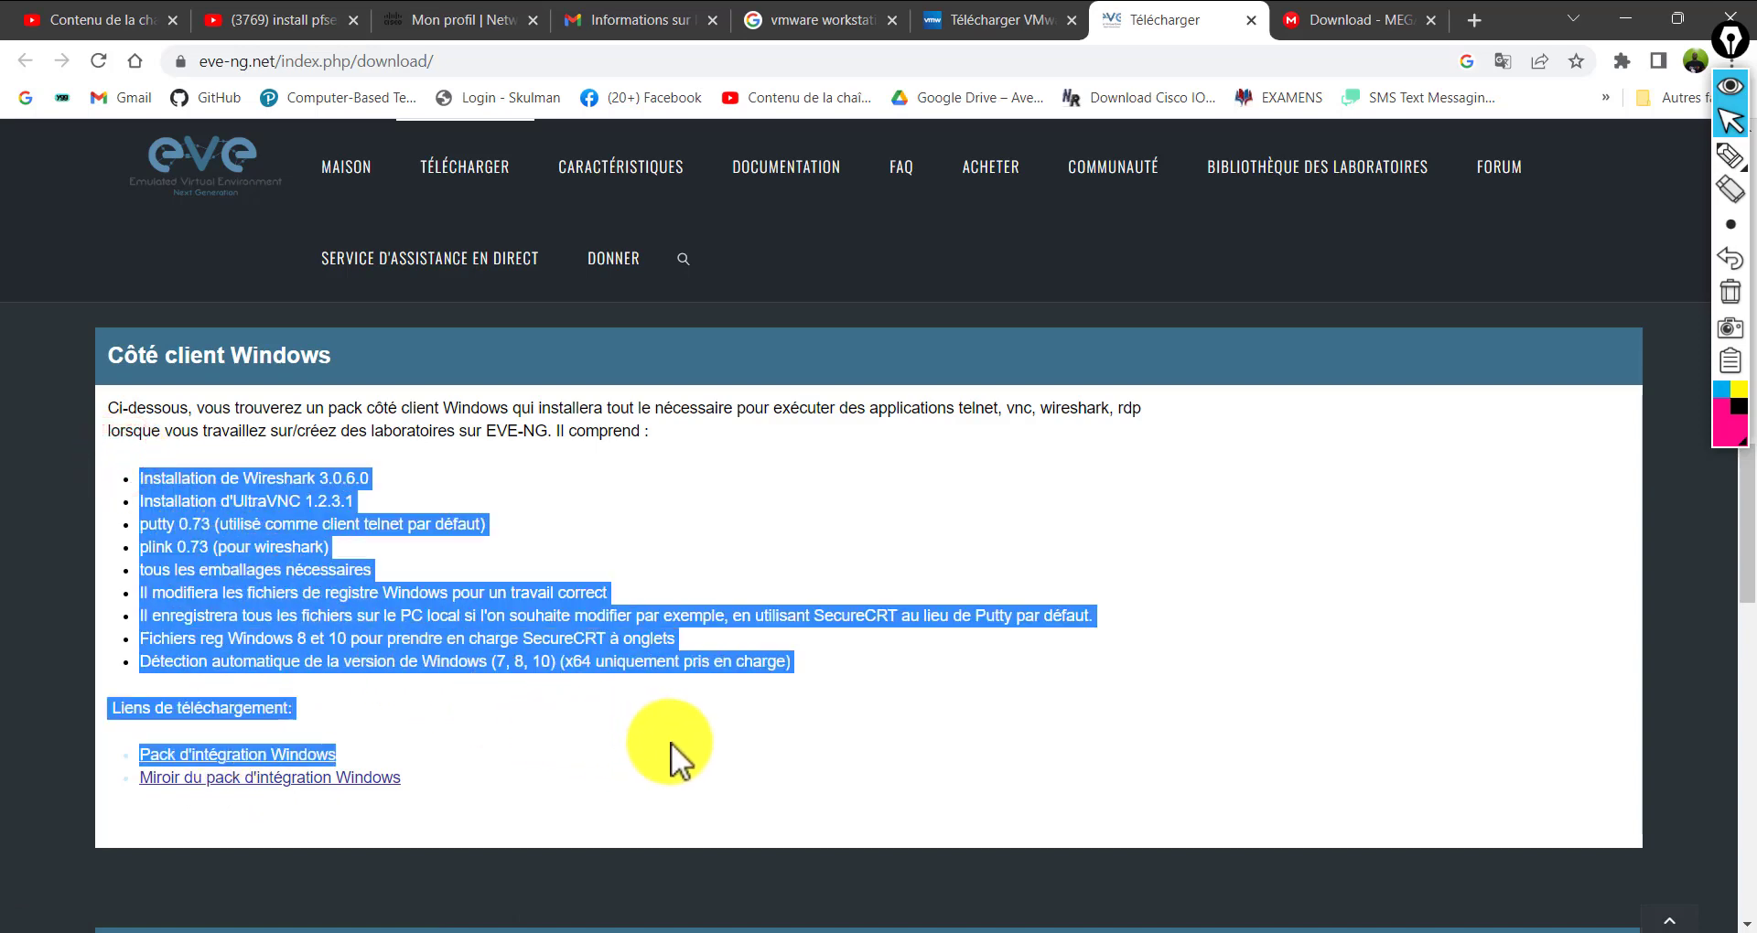
click(294, 620)
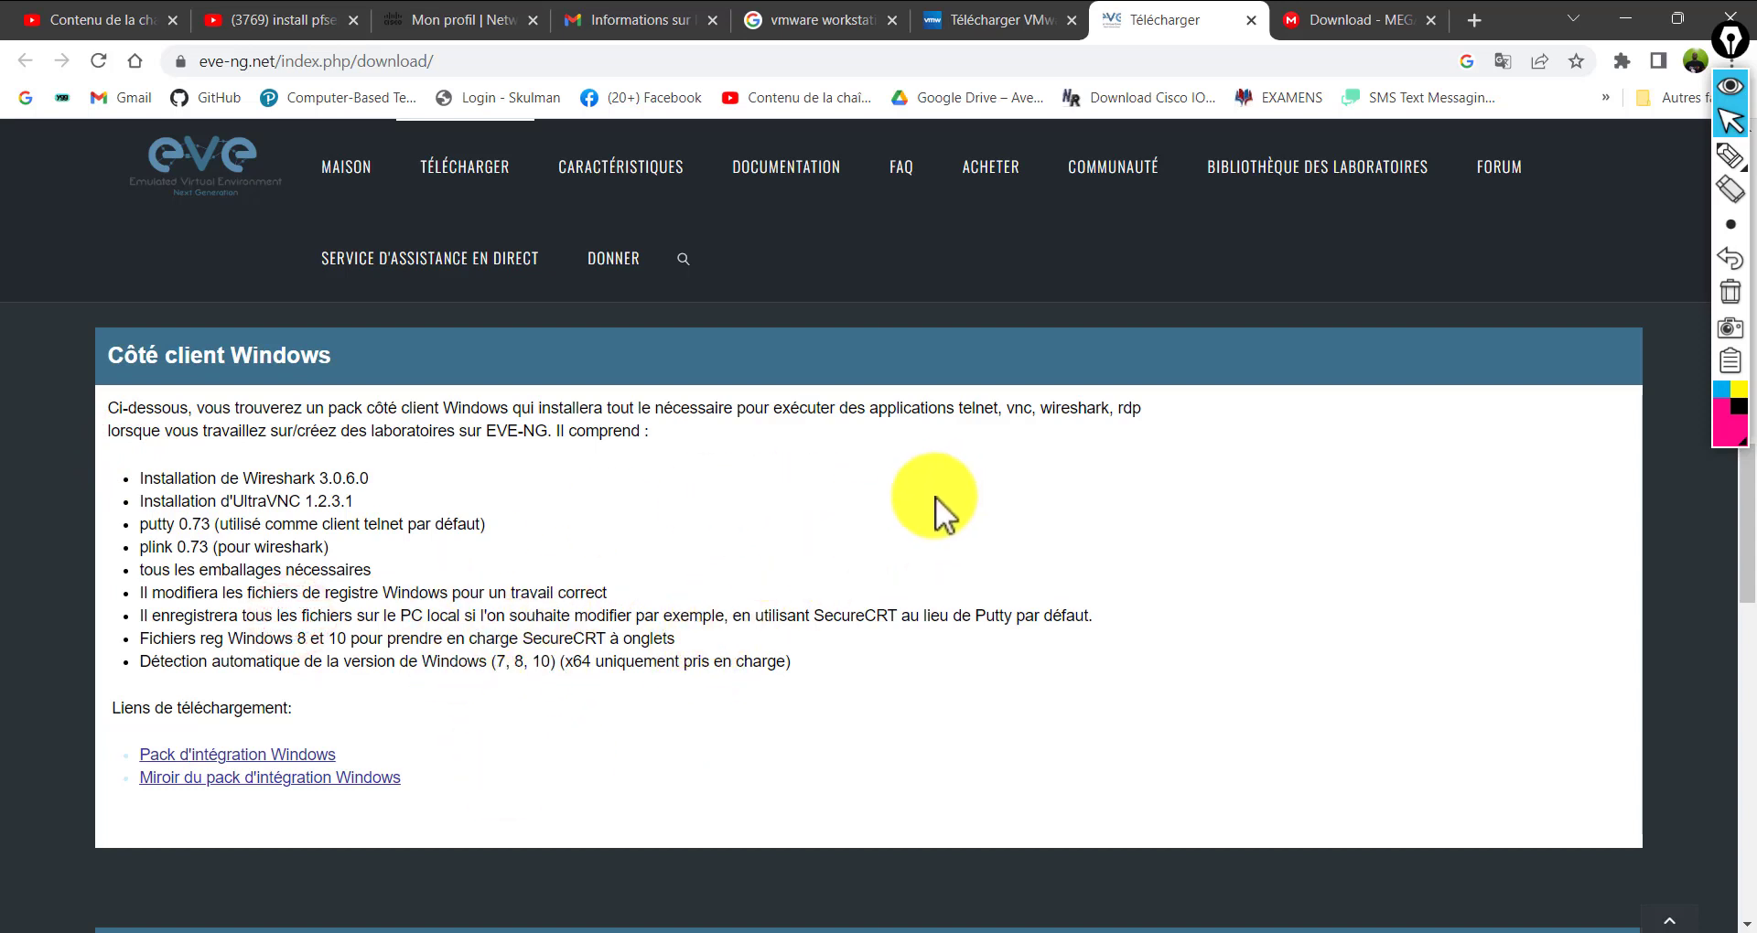
Switch back to the EVE-NG lab in Microsoft Edge, try opening the VPC's console, and decline launching the SSH, Telnet and Rlogin client
click(1625, 18)
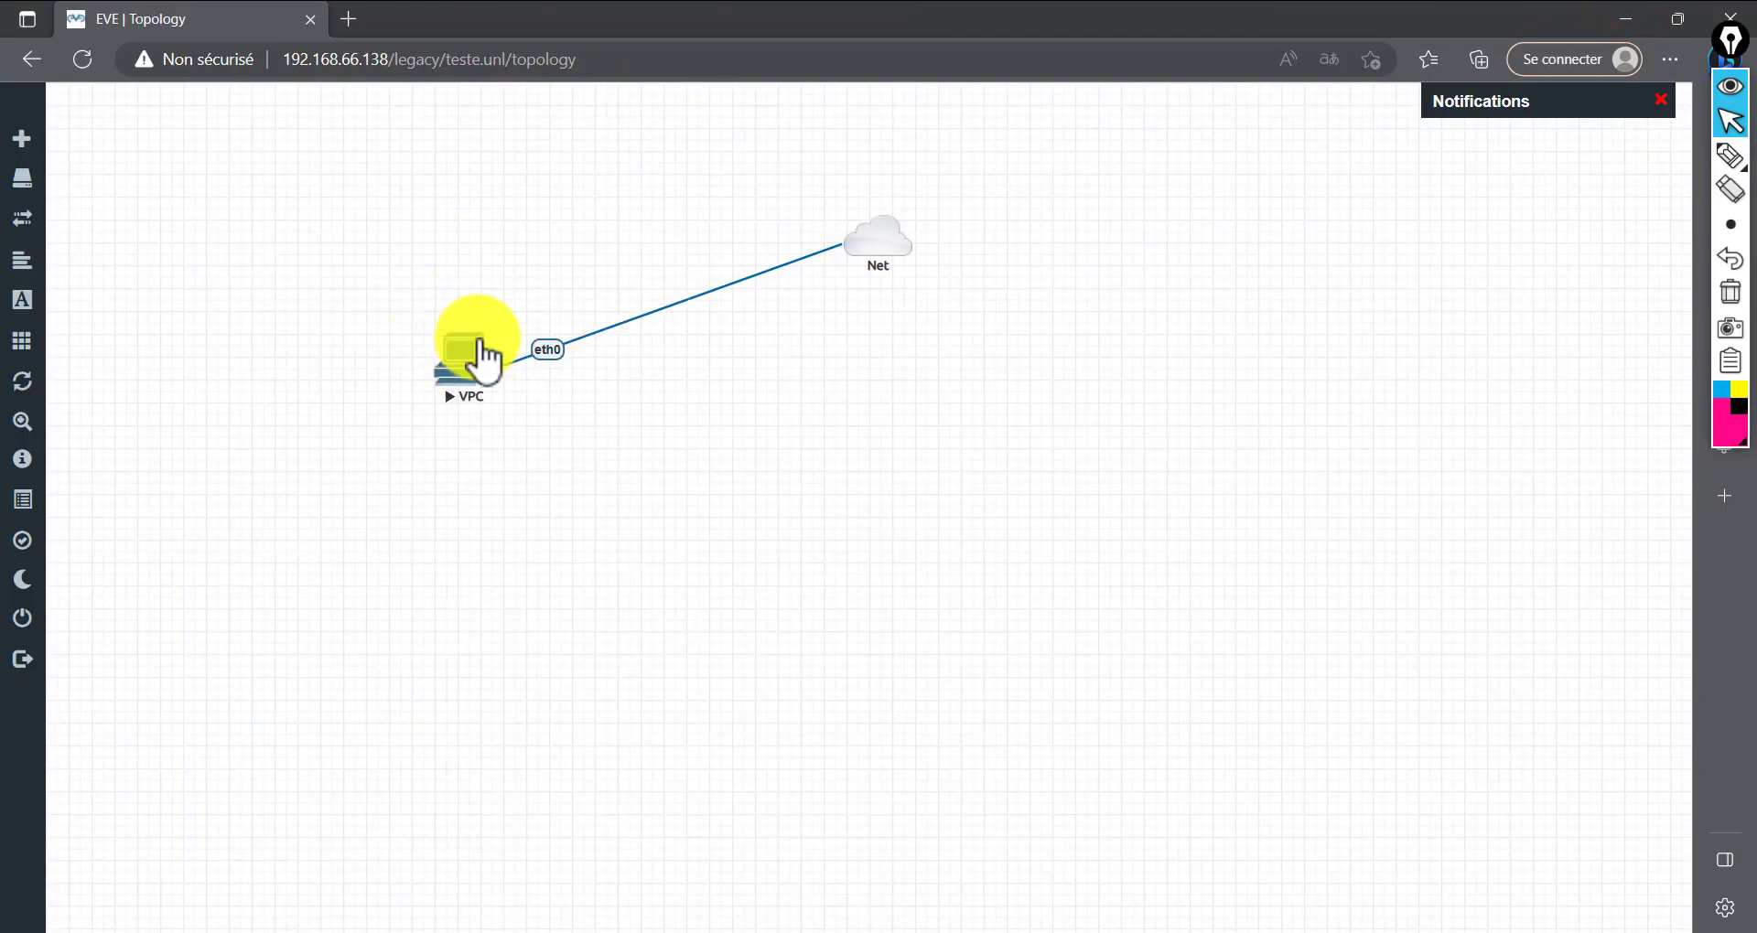
click(469, 373)
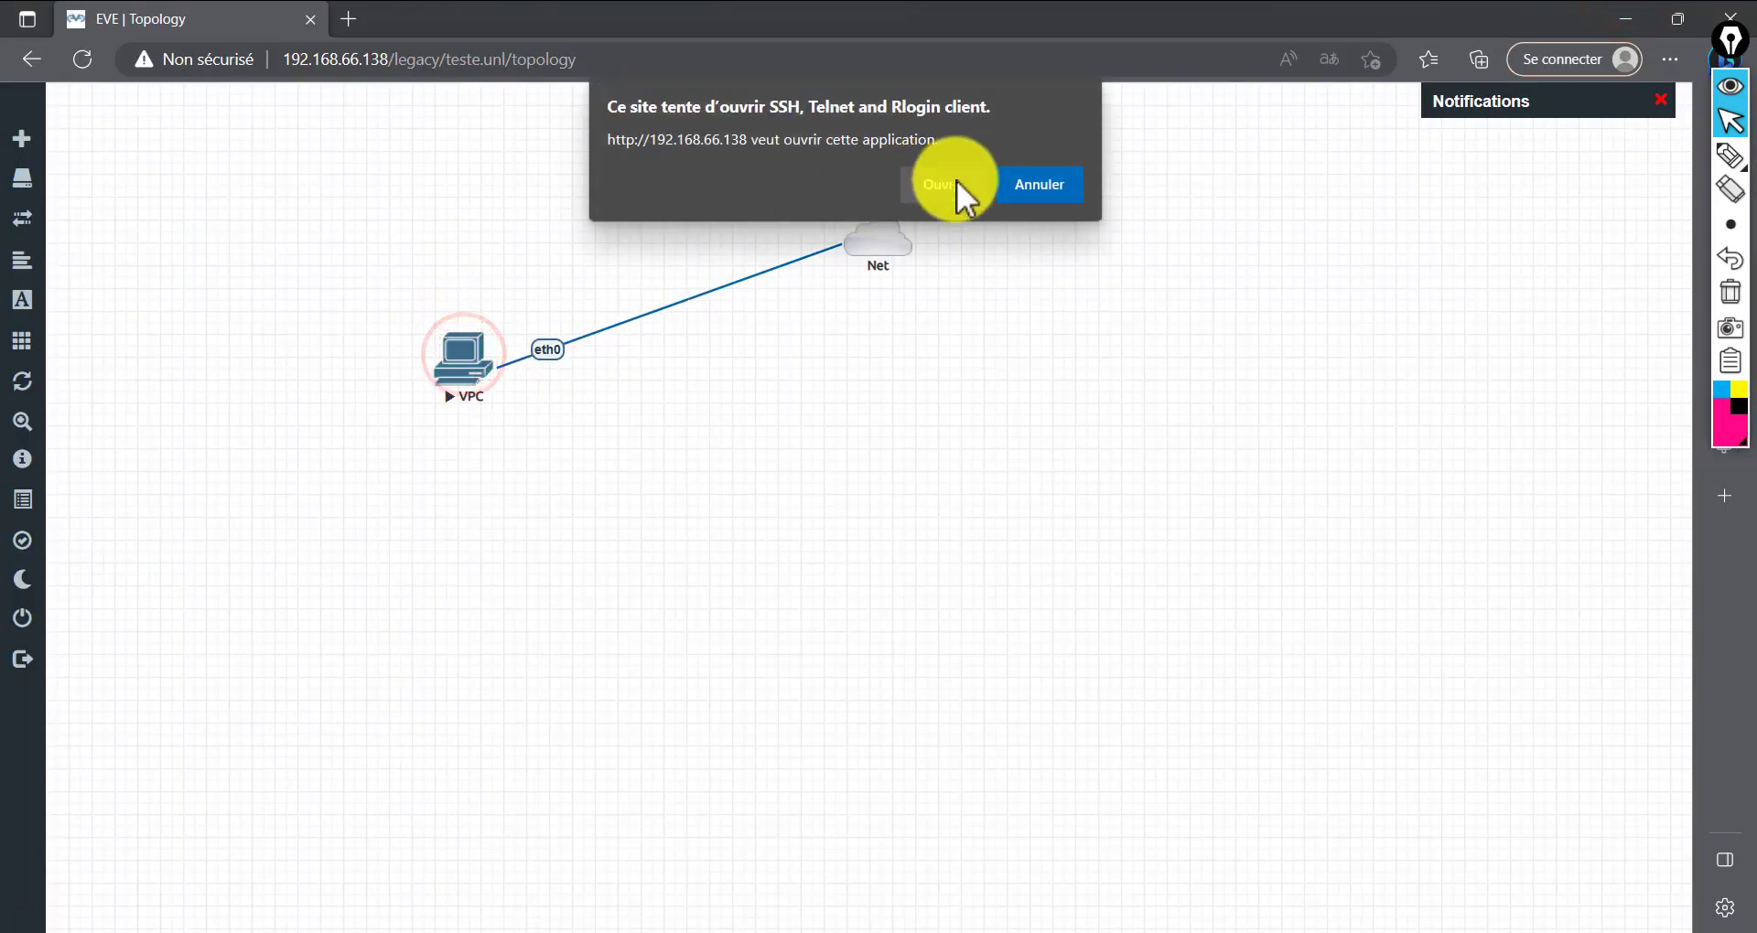
click(350, 273)
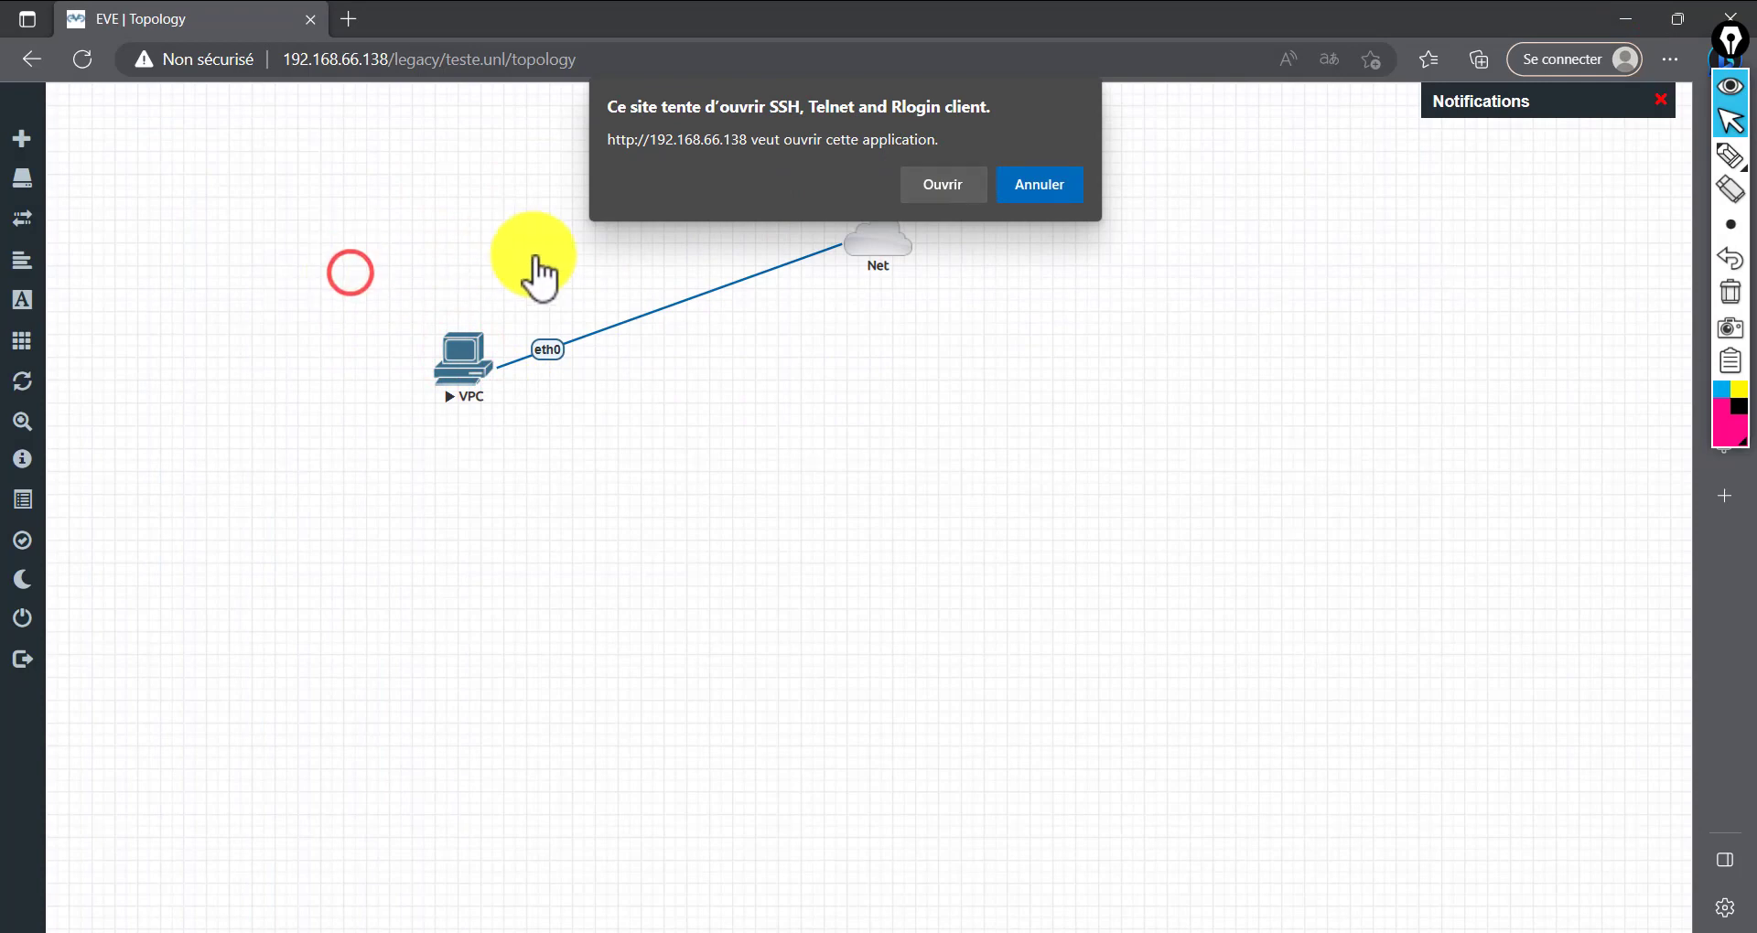
click(1033, 180)
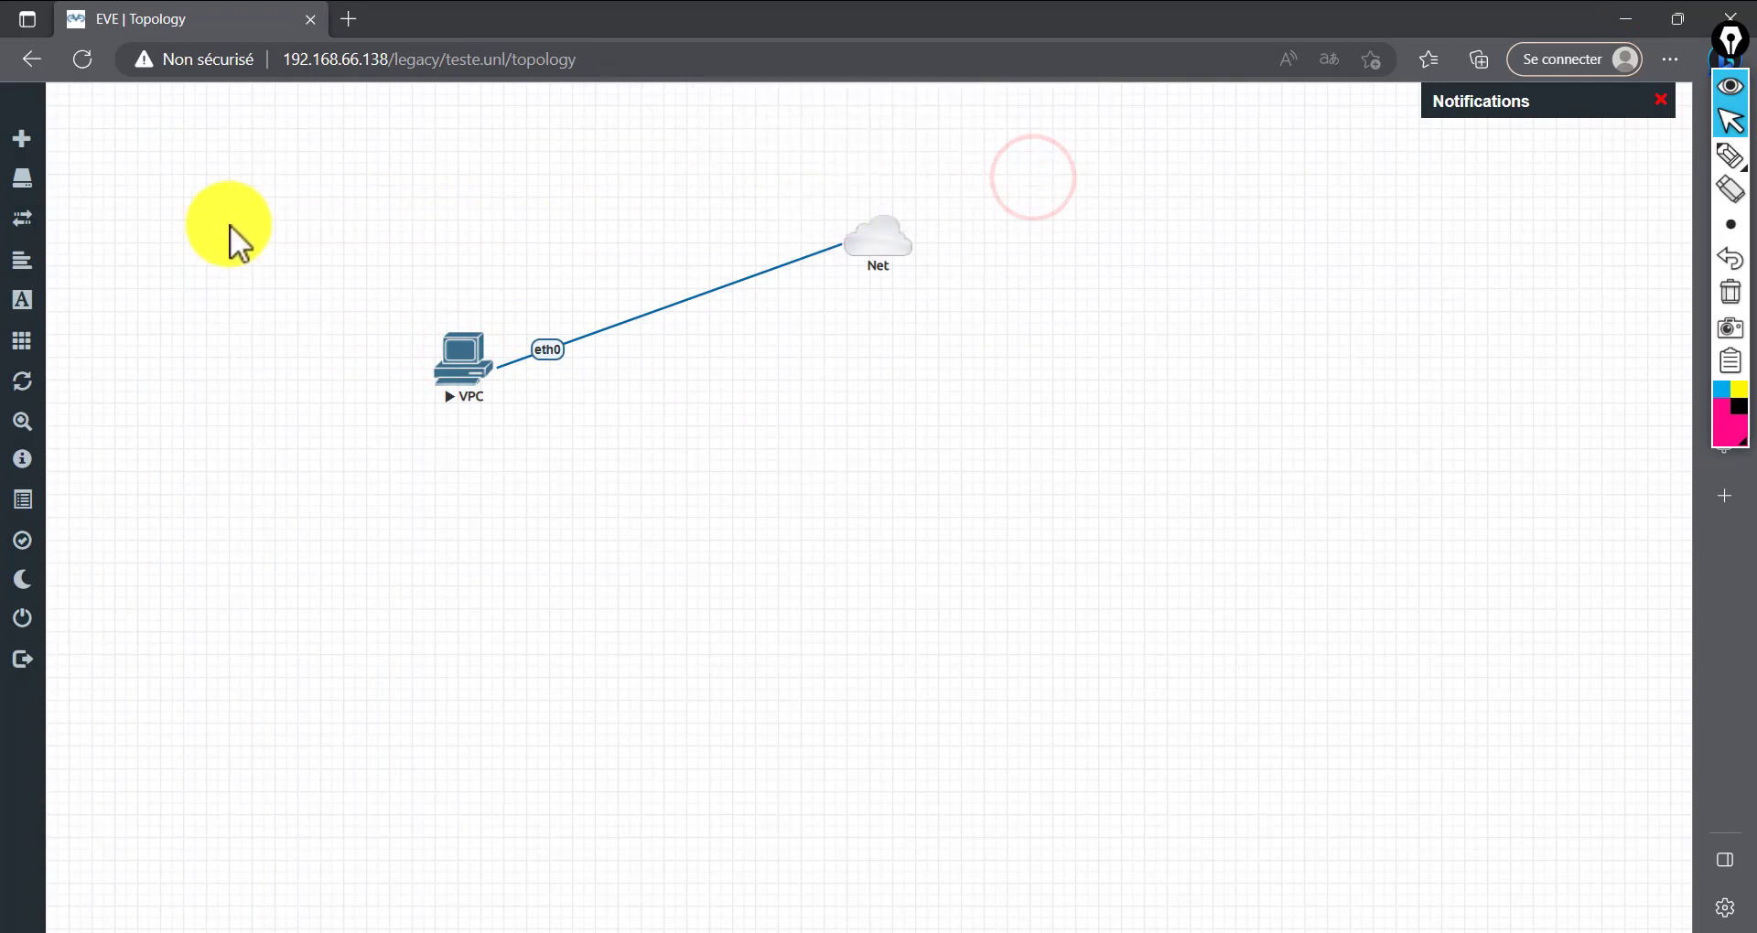
drag(223, 220, 646, 218)
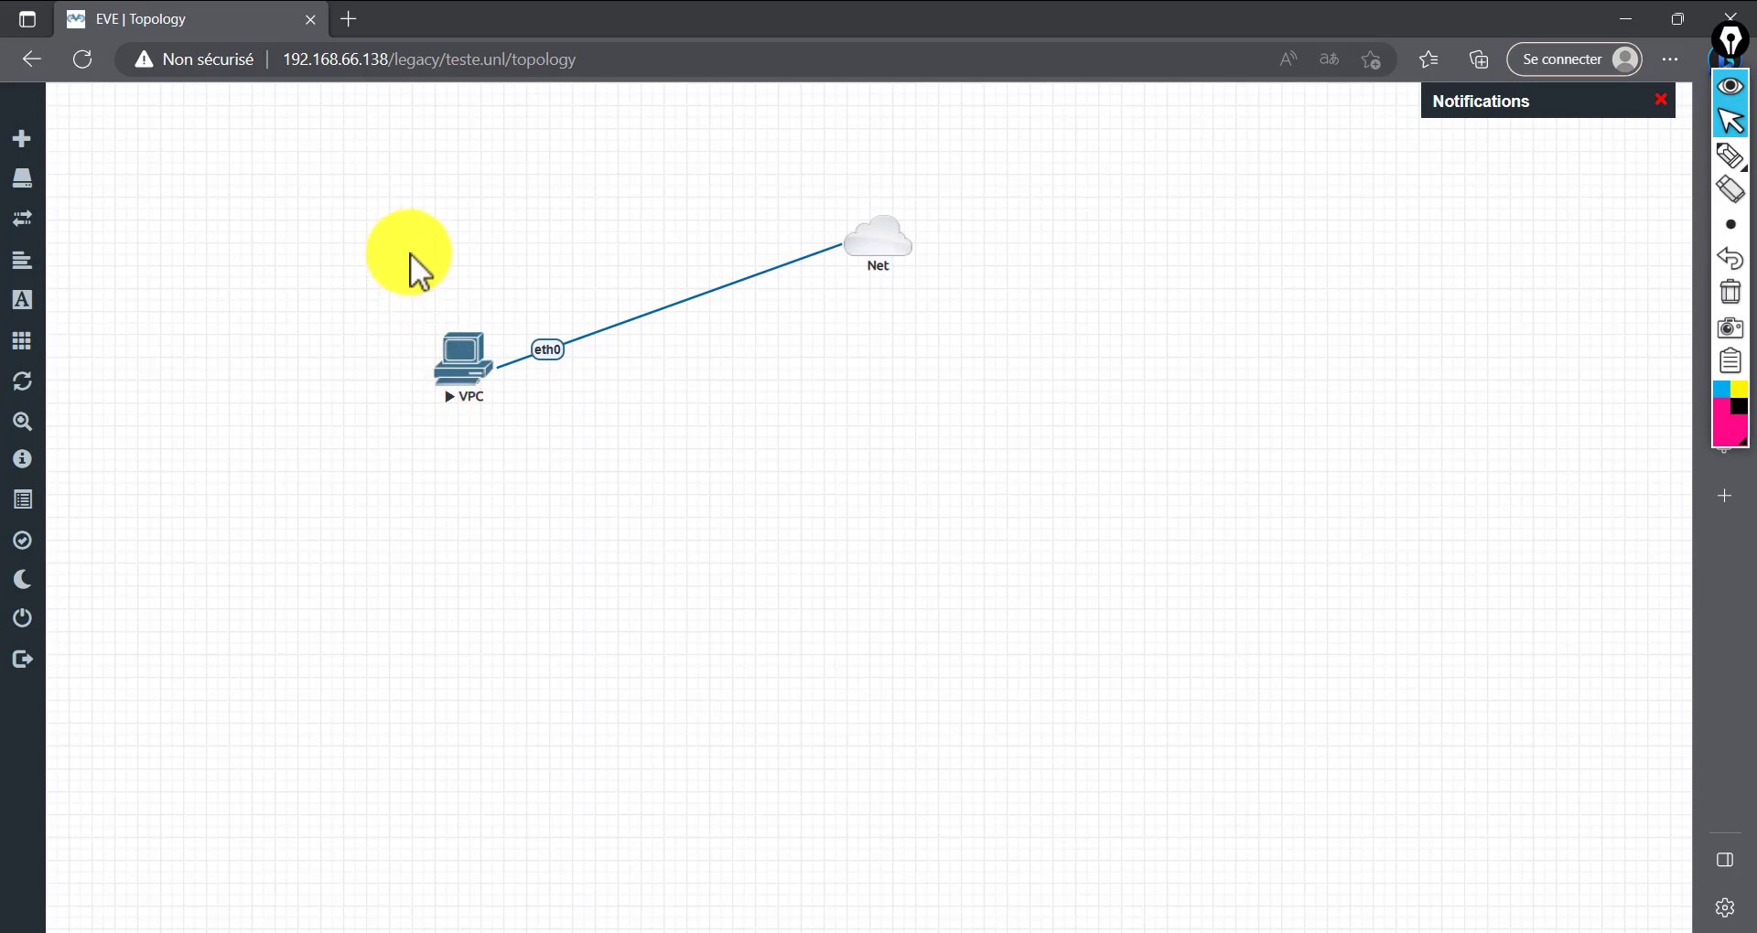
drag(301, 250, 417, 555)
Open the VPC's console by allowing the SSH, Telnet and Rlogin client, then close the PuTTY session
click(468, 384)
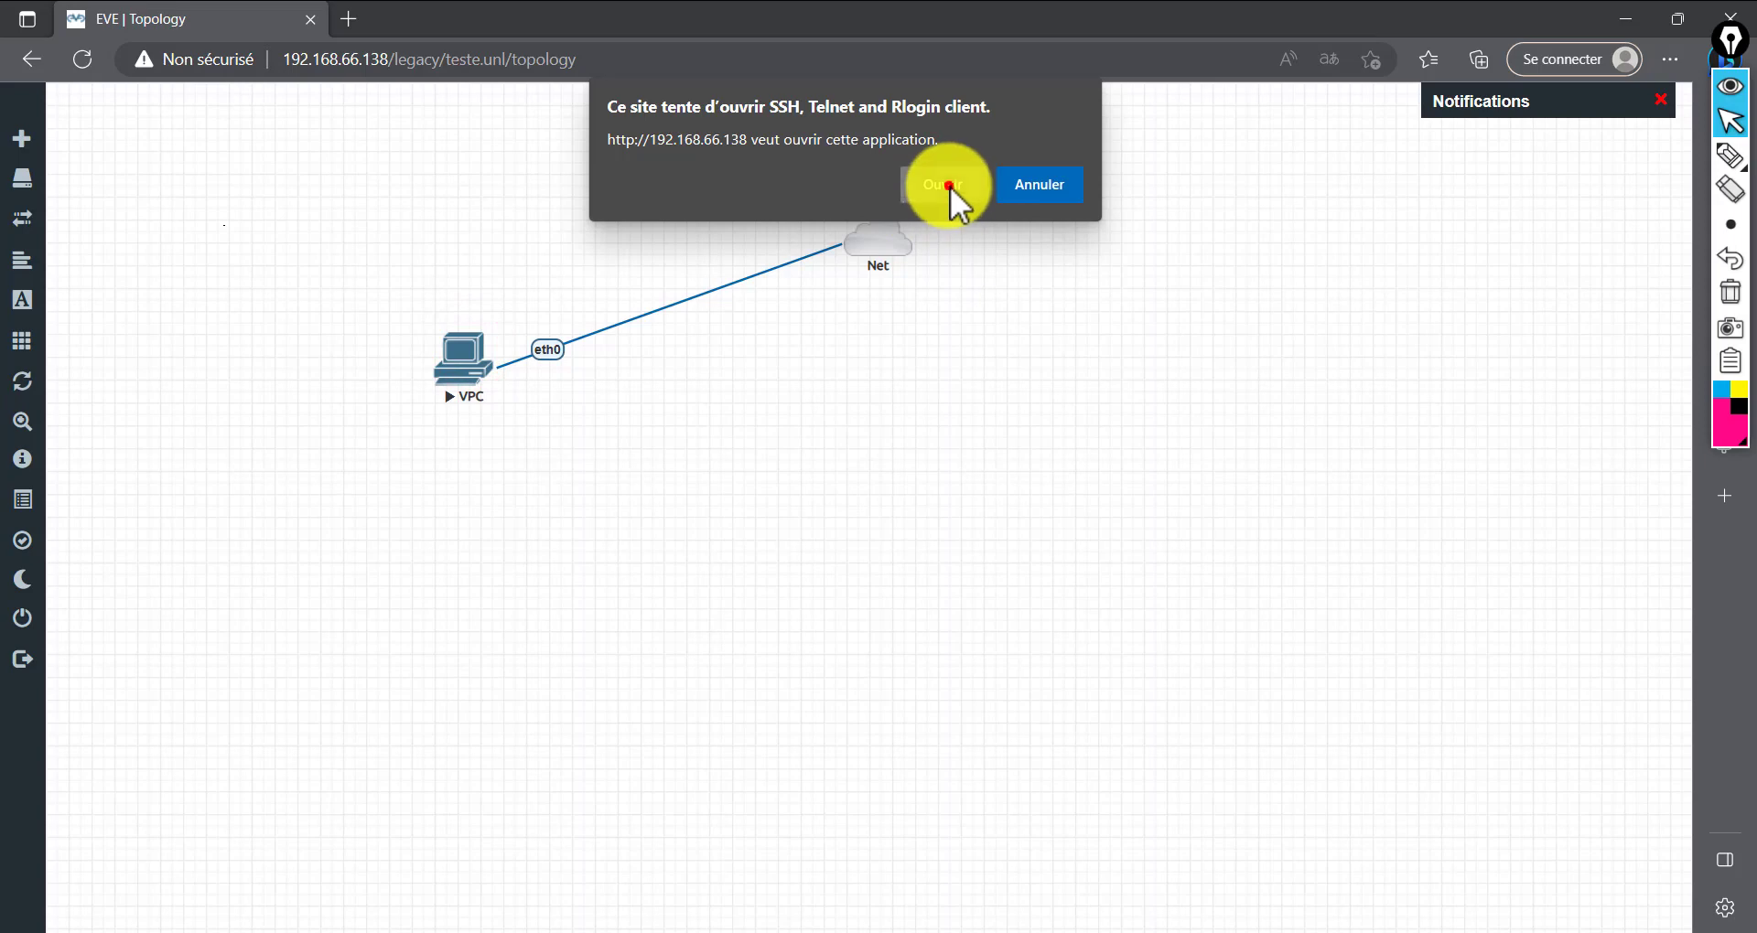
click(950, 185)
click(773, 143)
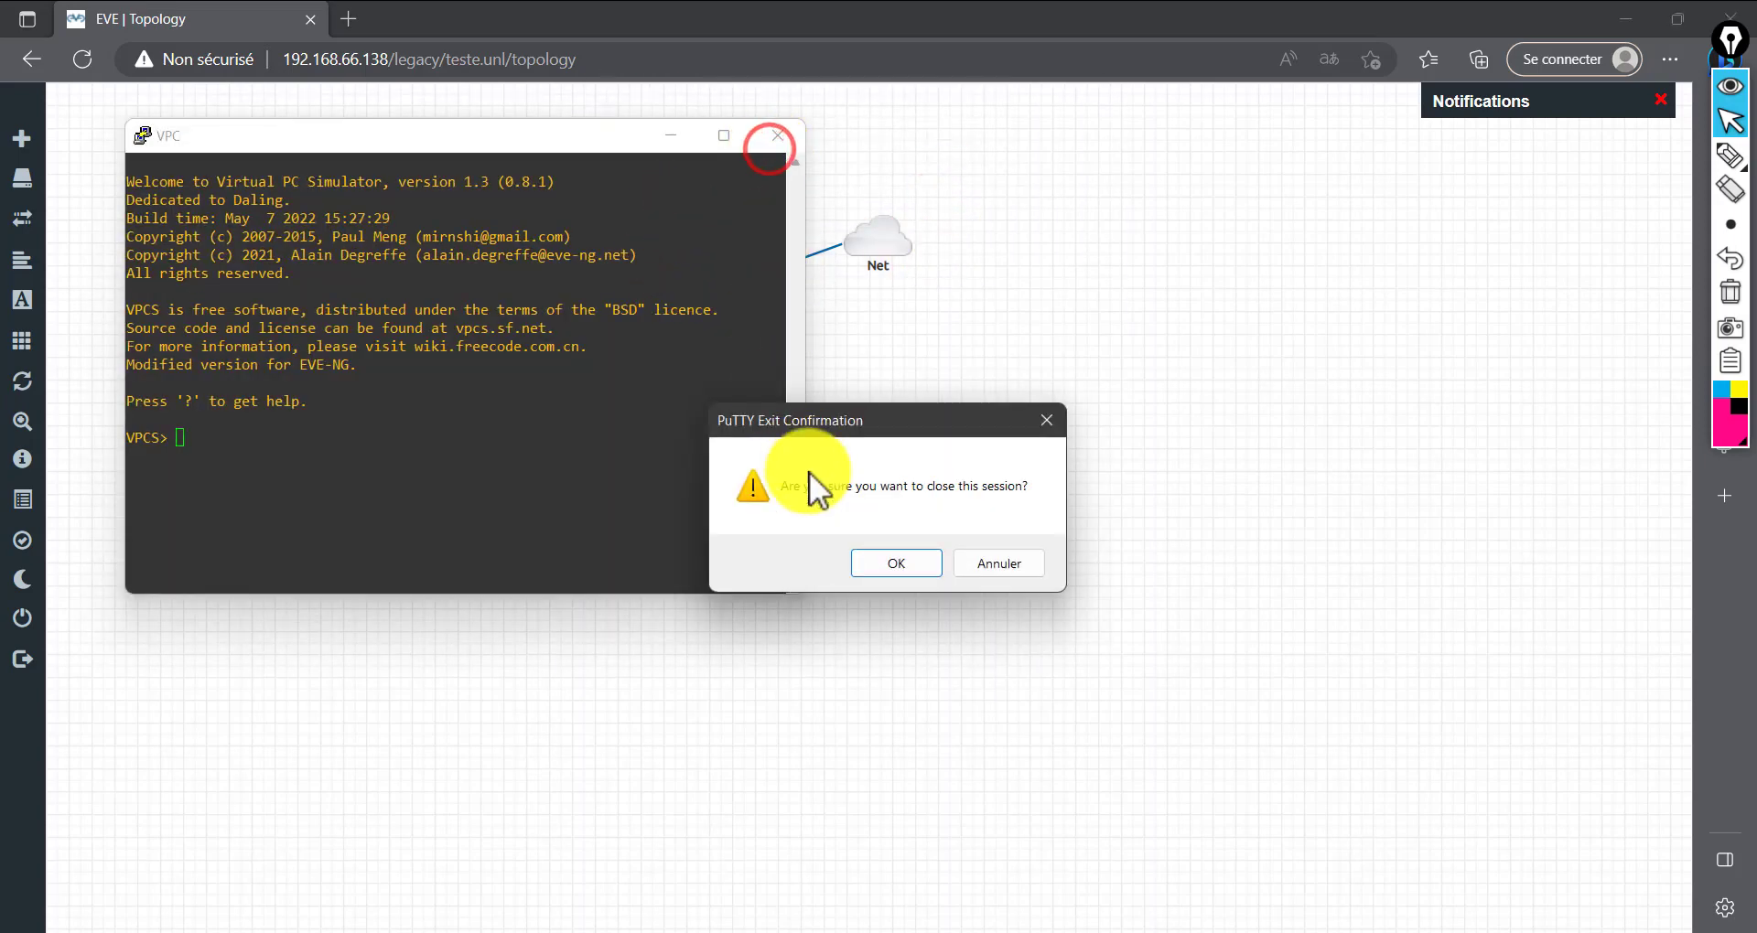
click(904, 563)
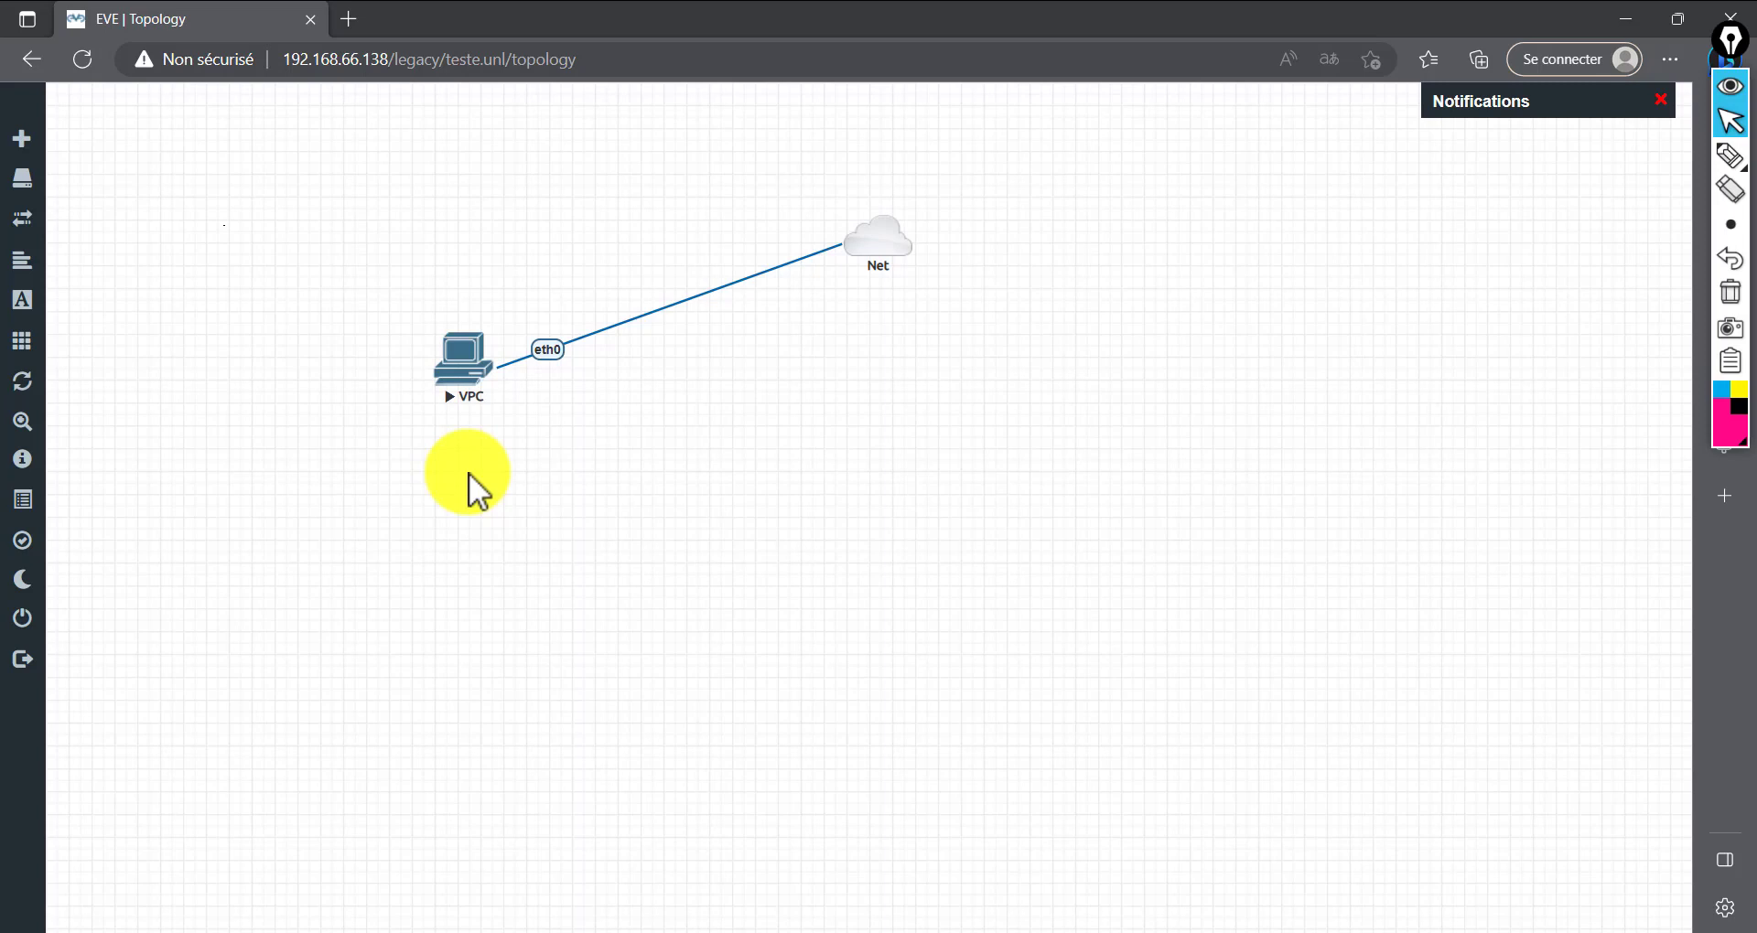
Reopen the VPC's console in PuTTY and request an IP address with the dhcp command
click(471, 367)
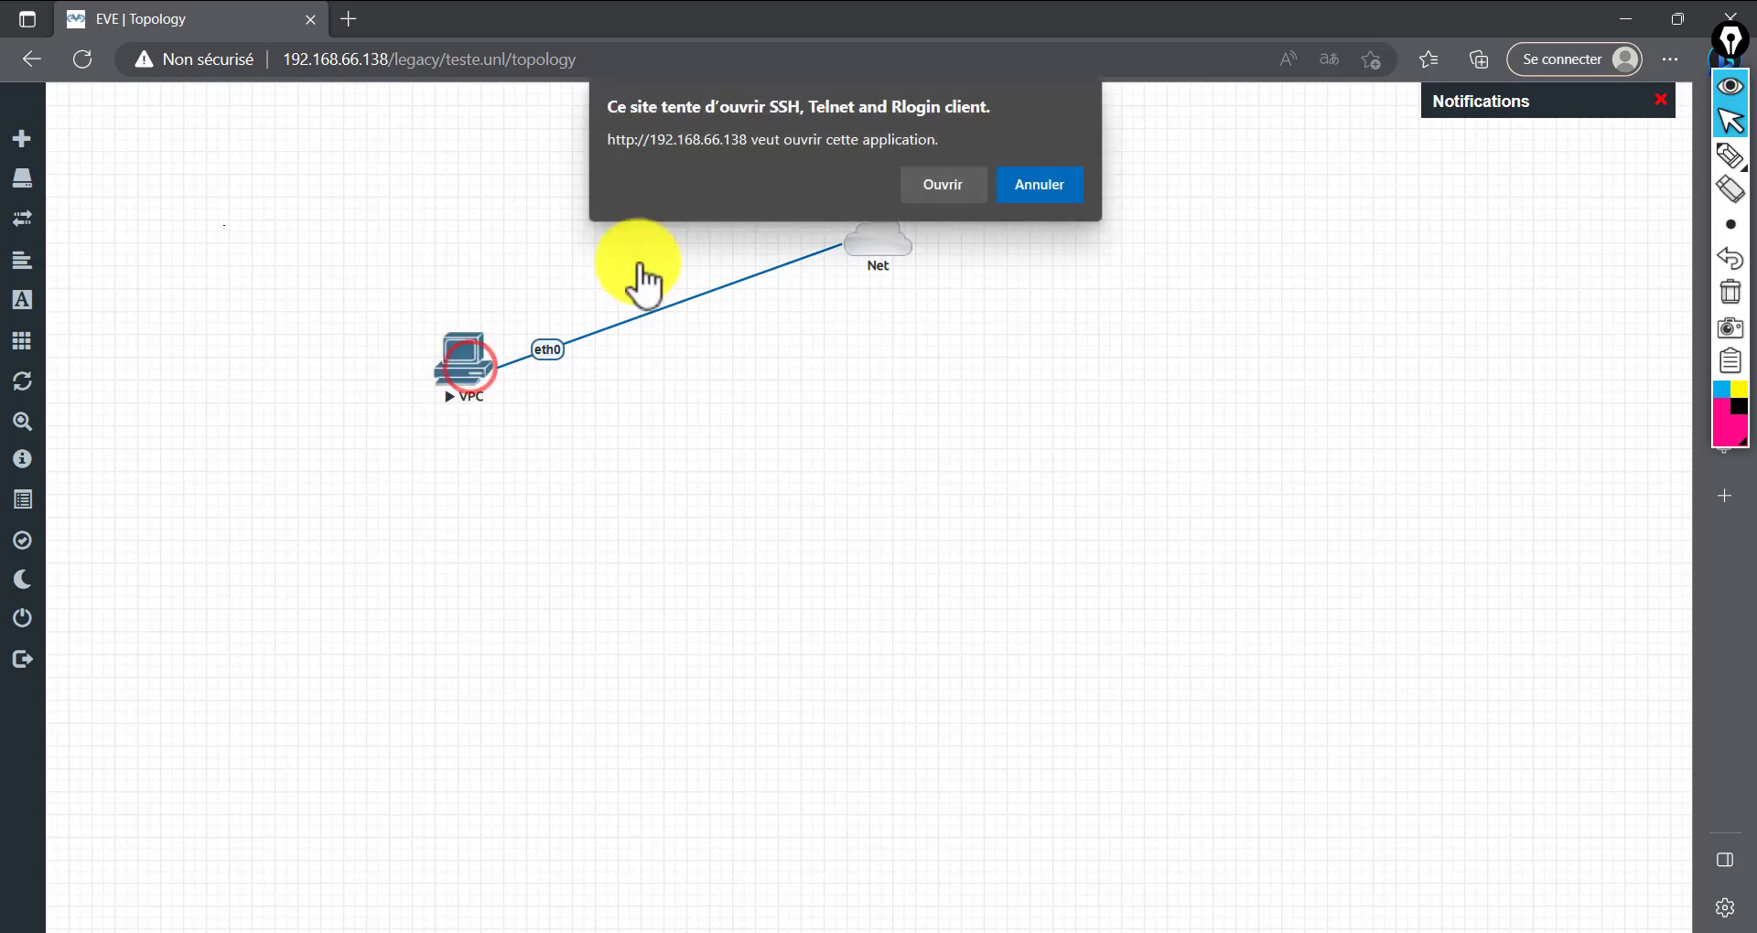
click(948, 185)
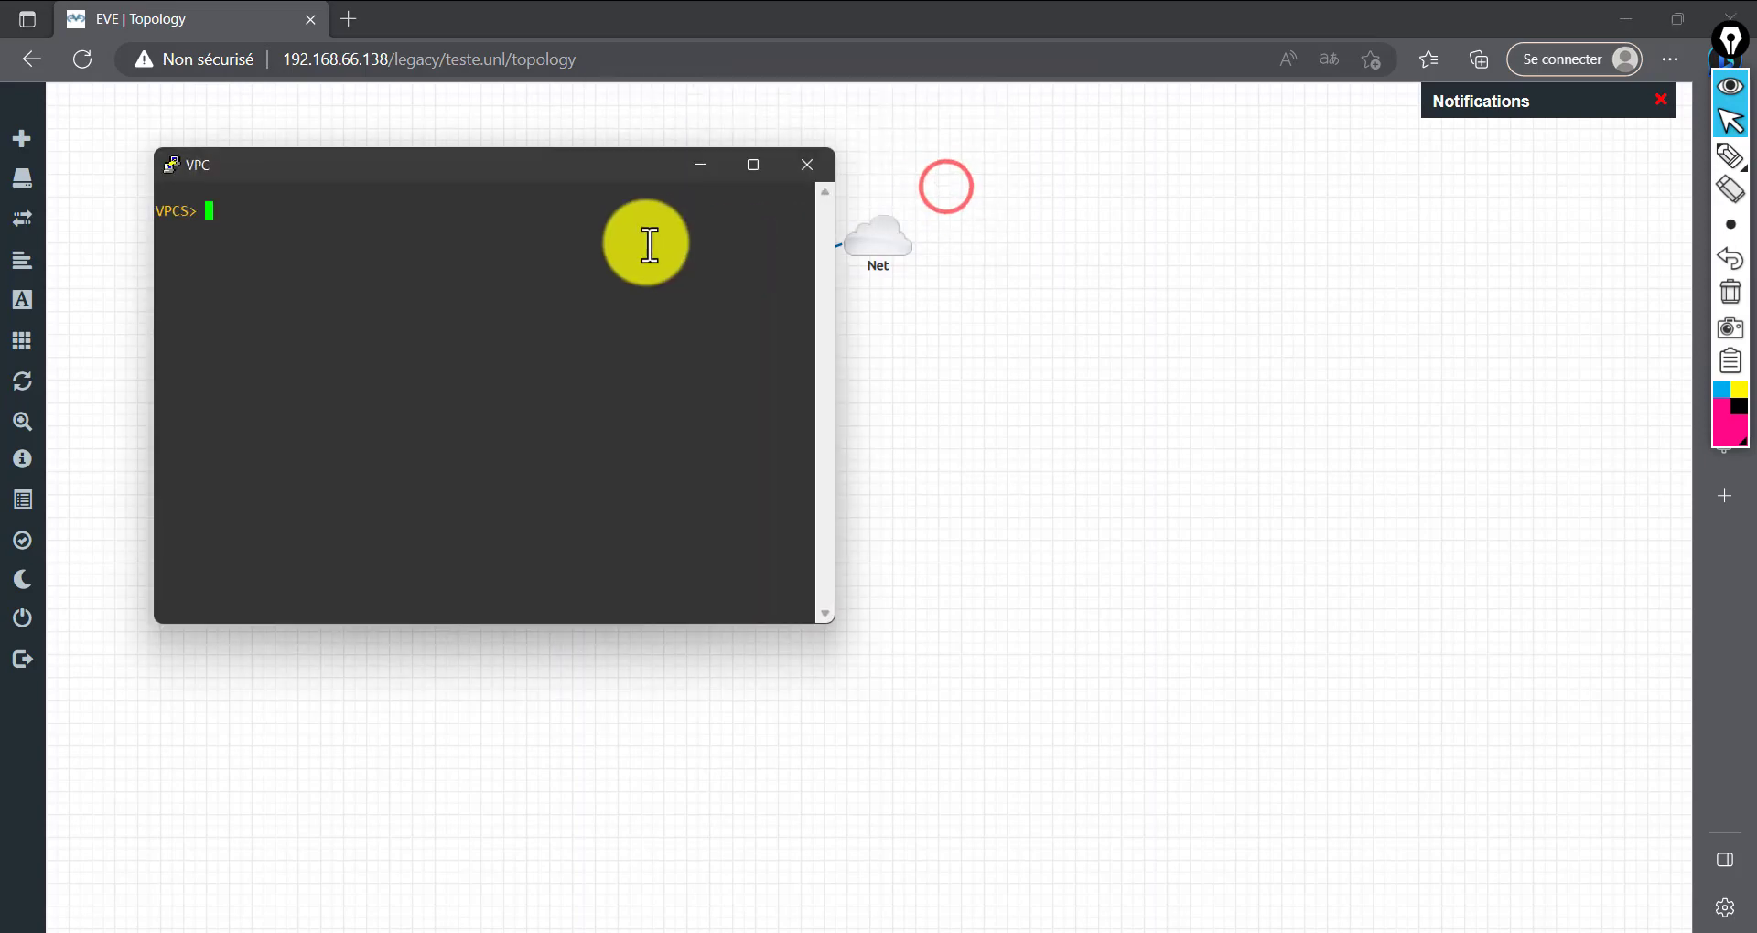
drag(464, 172, 1051, 363)
click(1063, 431)
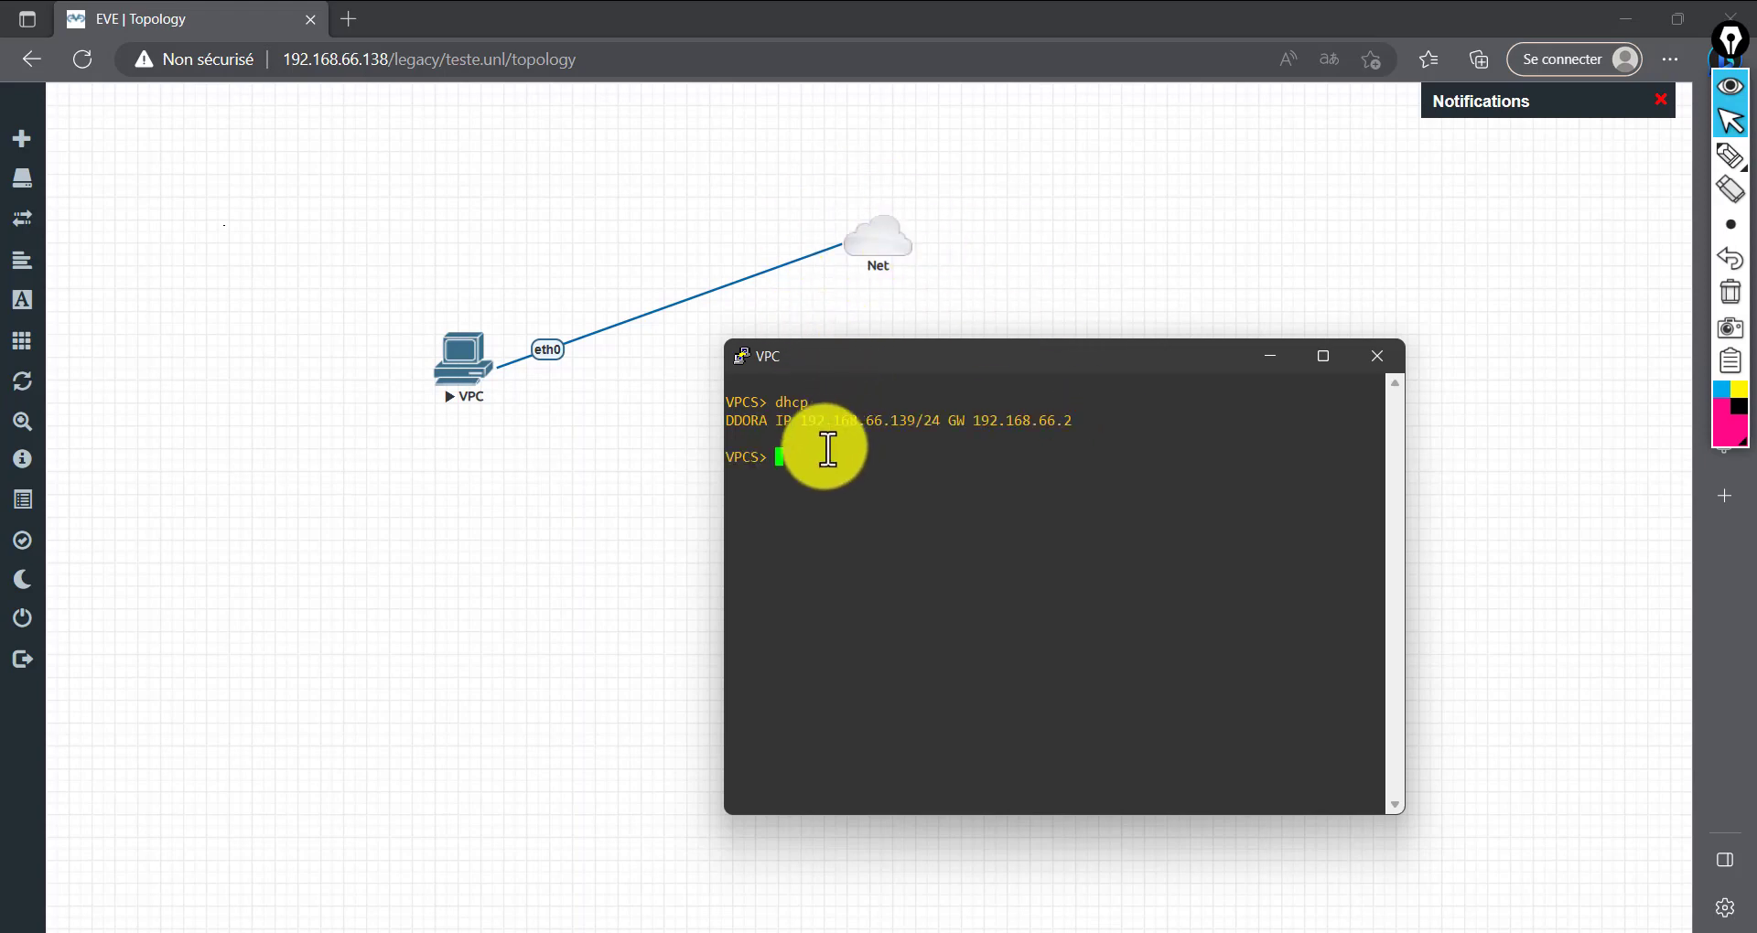
drag(1129, 420, 814, 420)
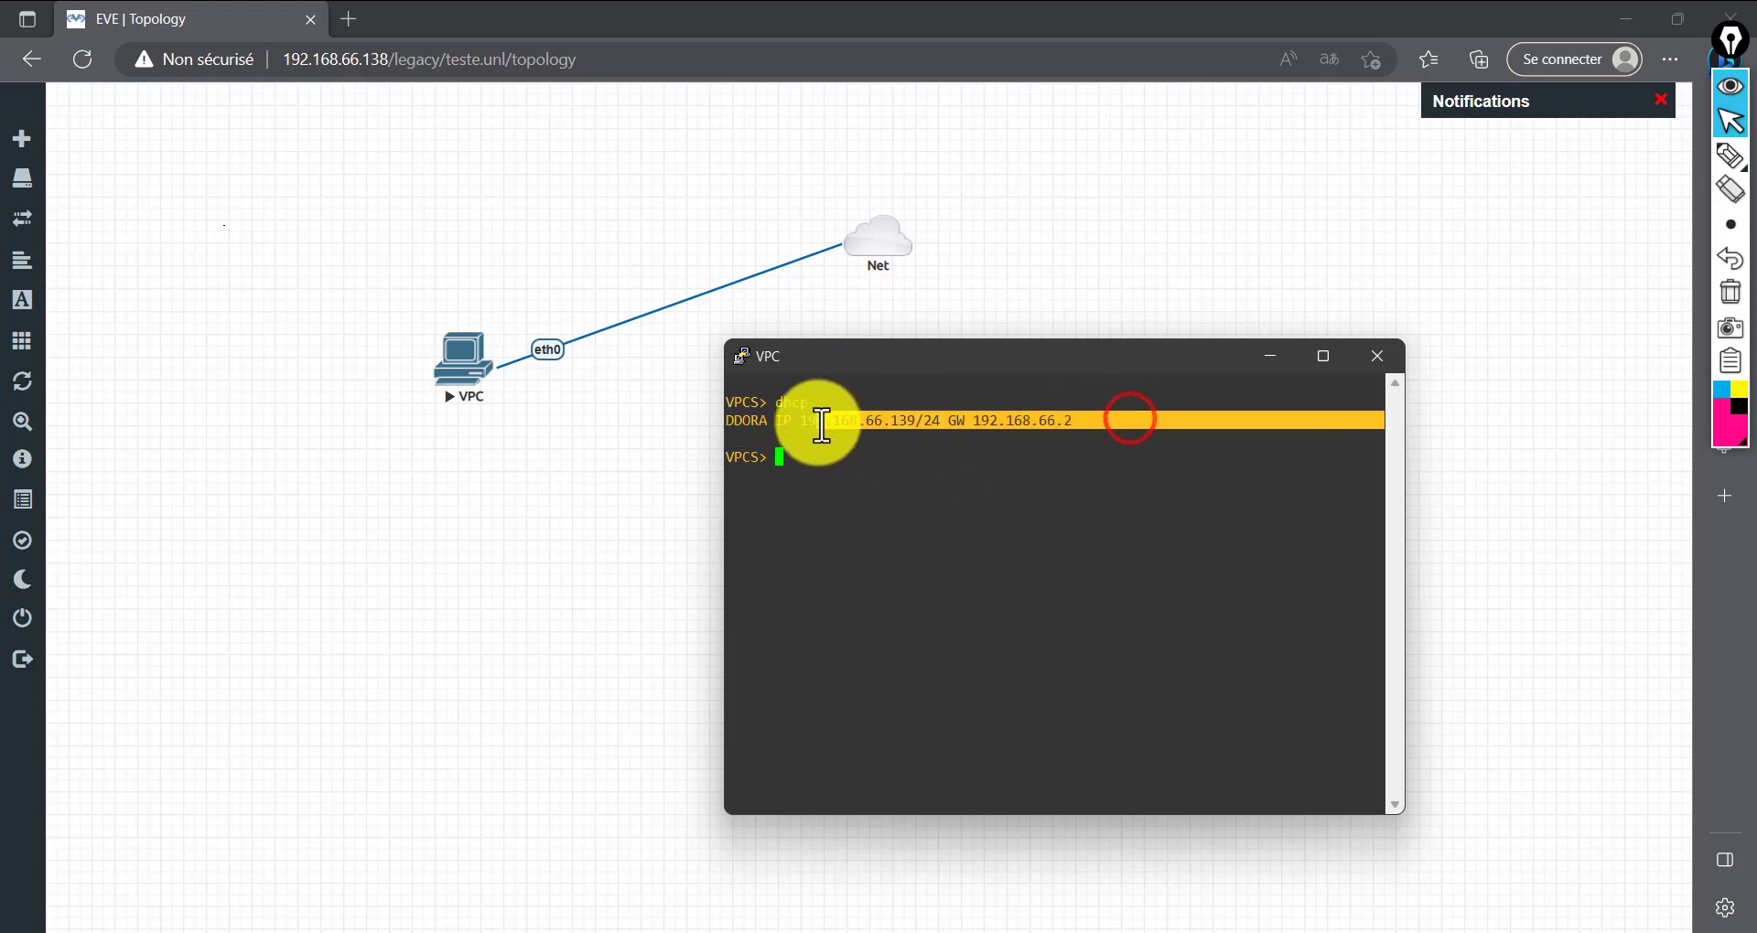
click(954, 436)
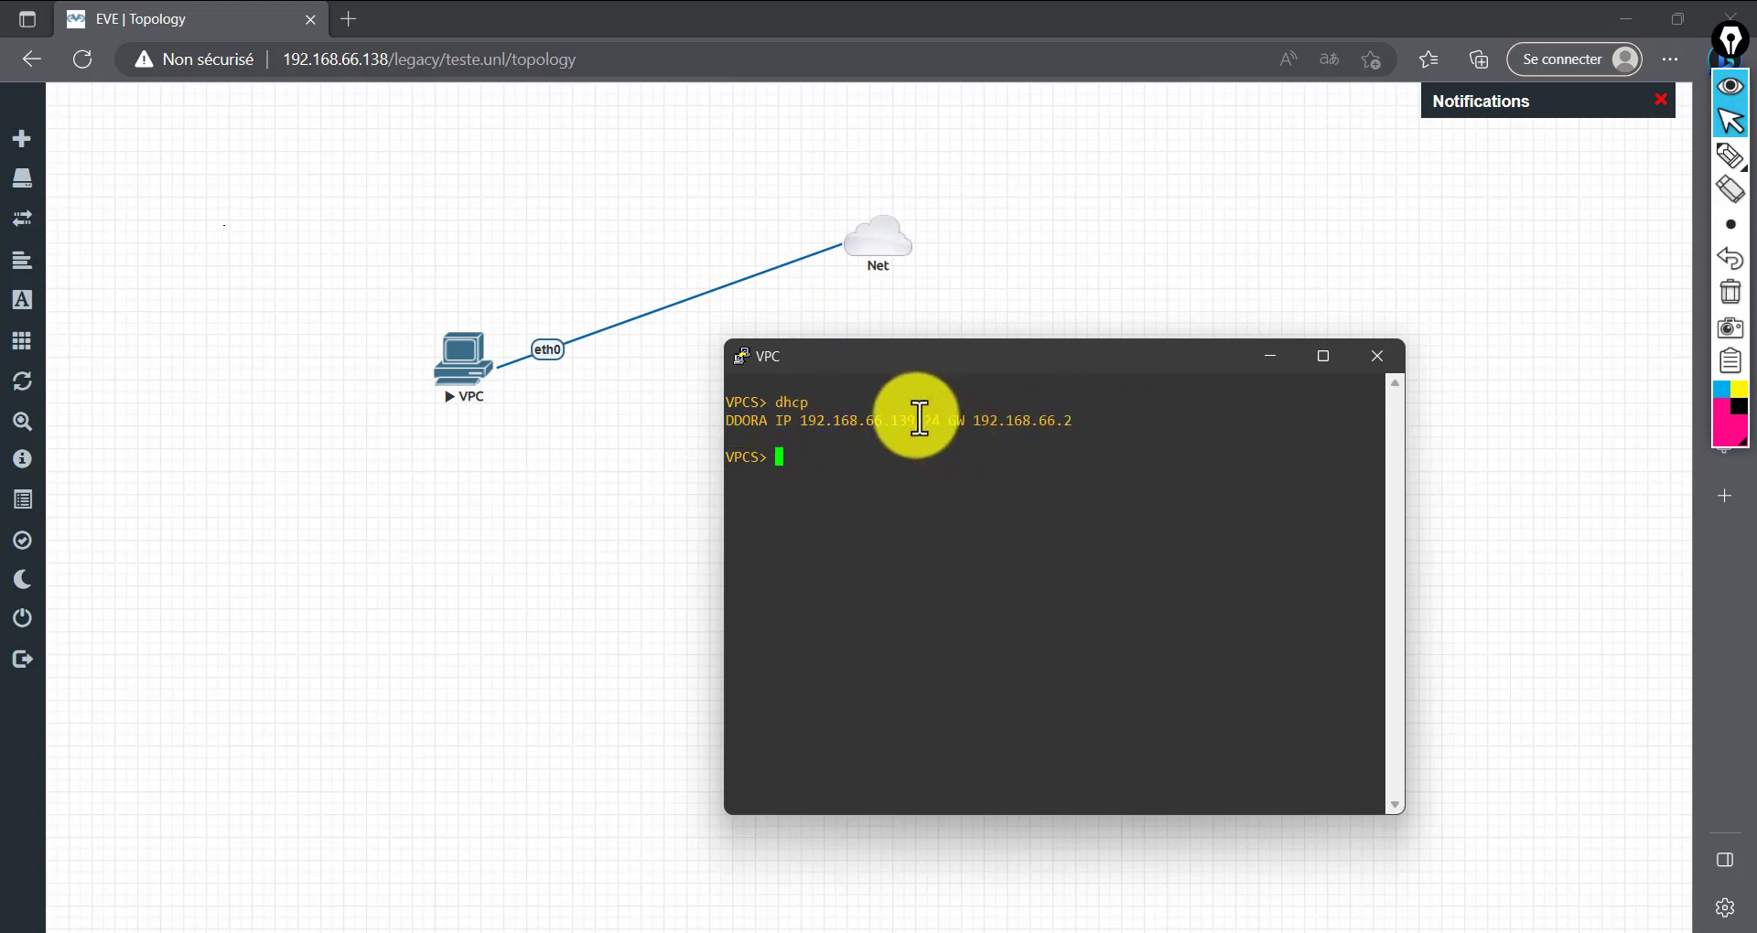
double_click(910, 423)
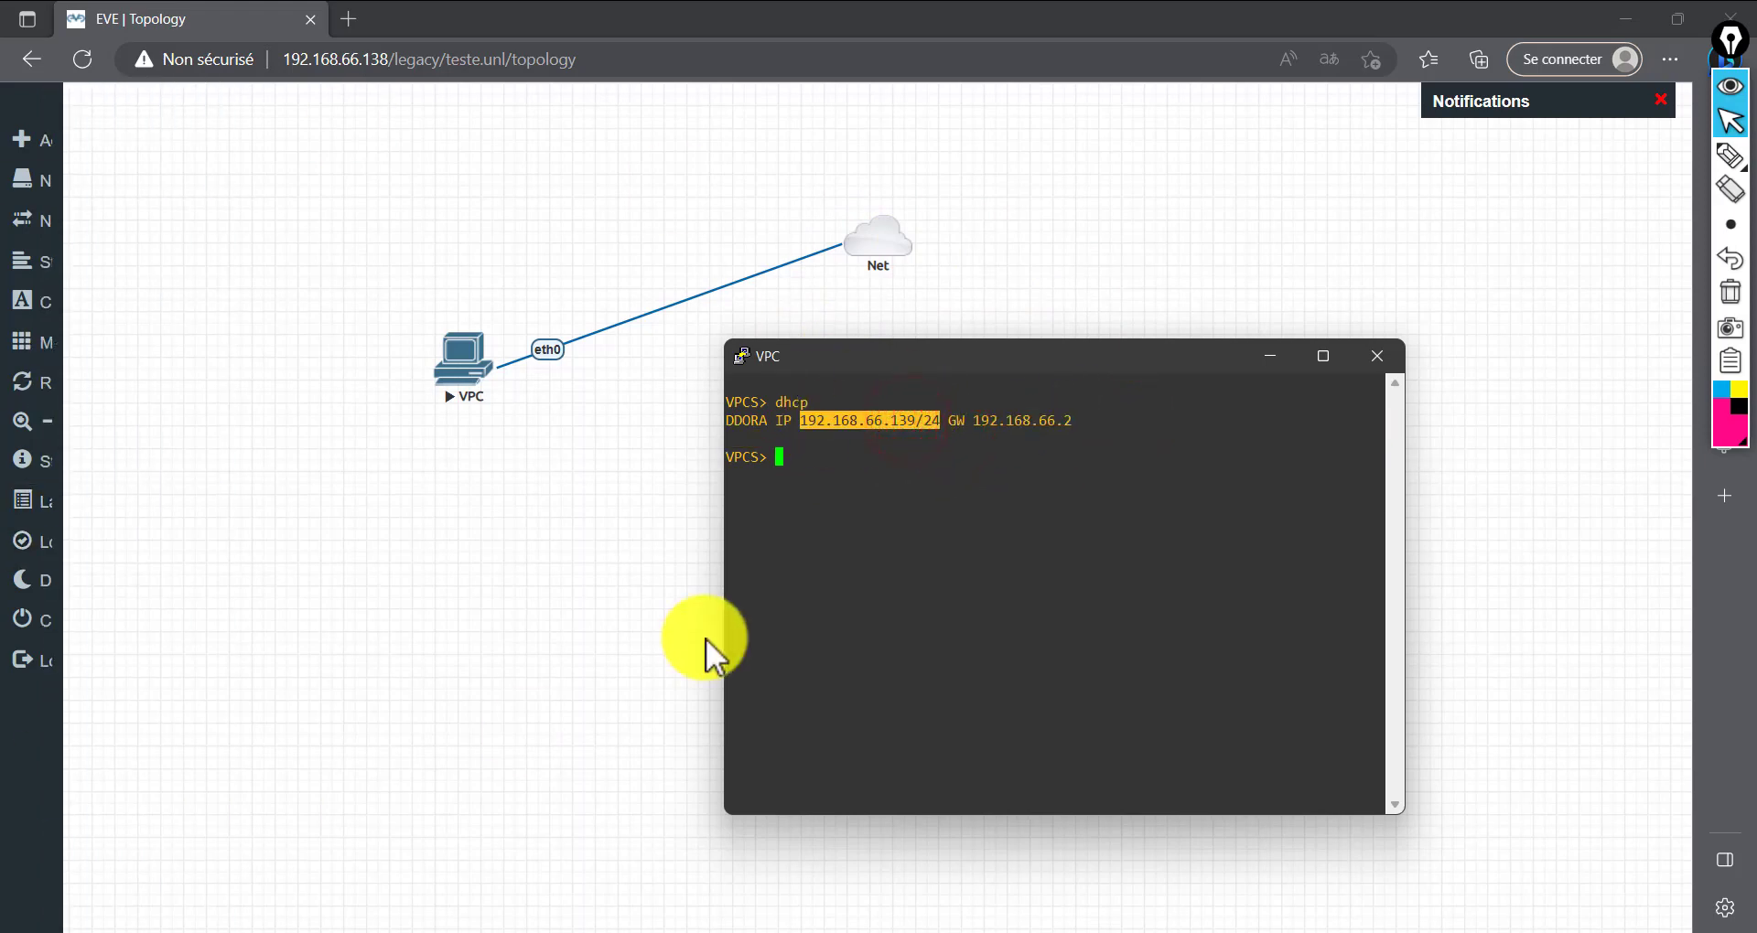
Ping 8.8.8.8 and google.fr from the VPC's console, then minimize the console window
click(898, 520)
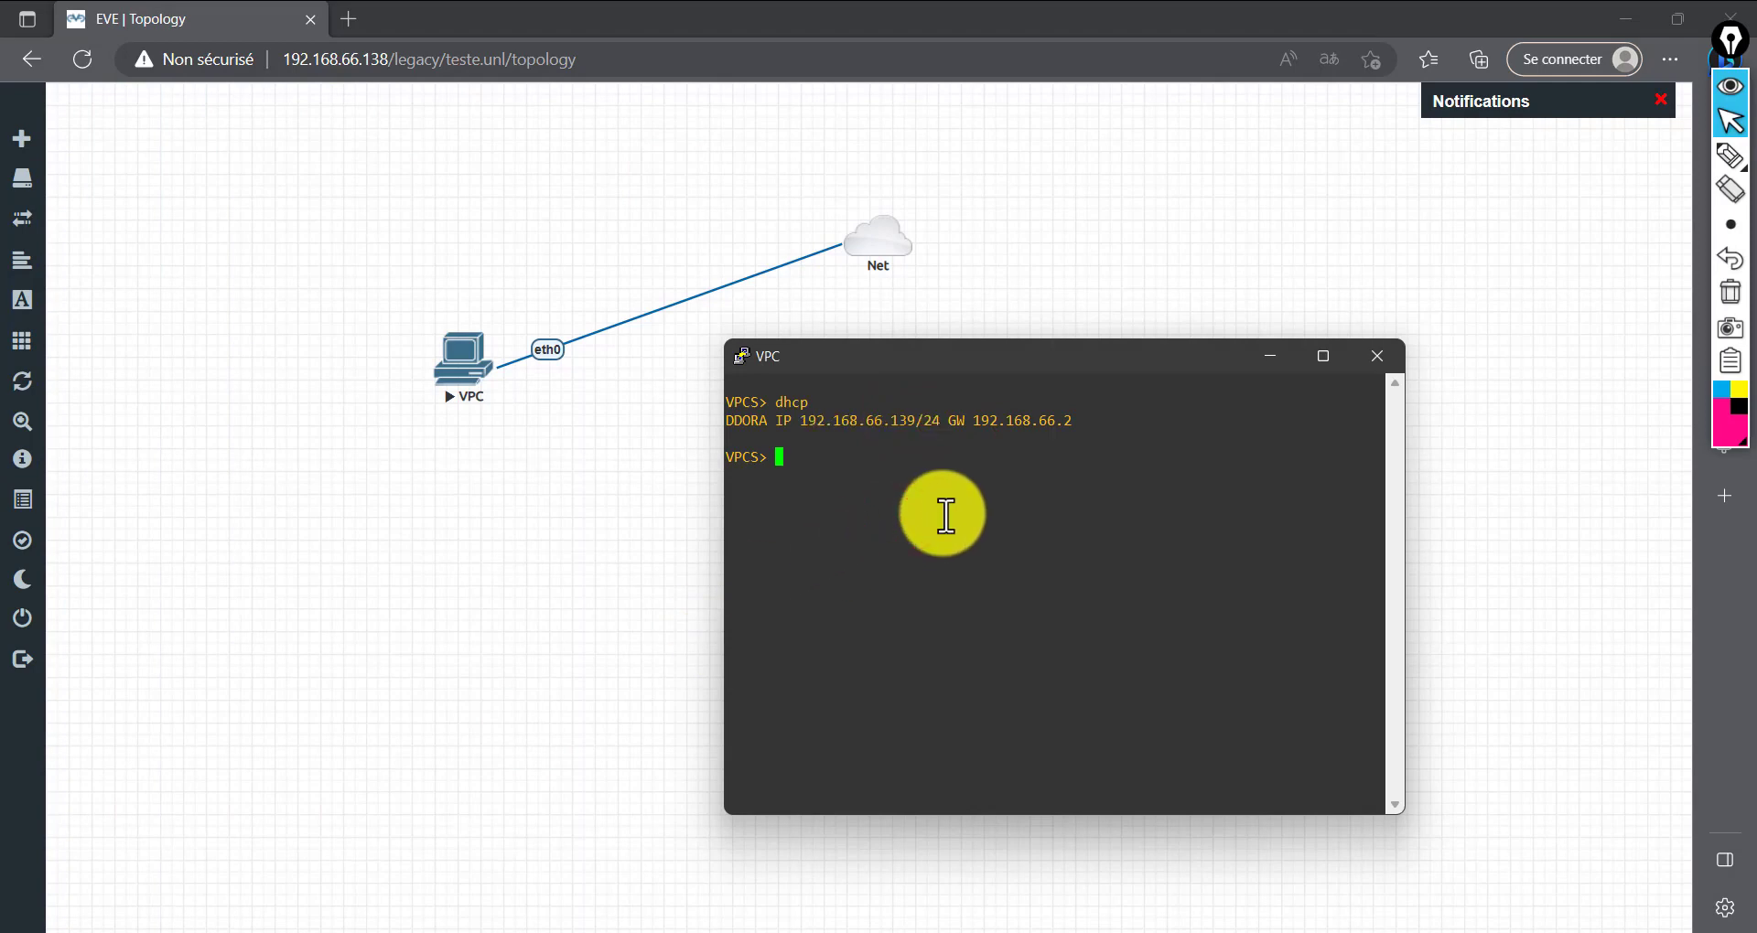
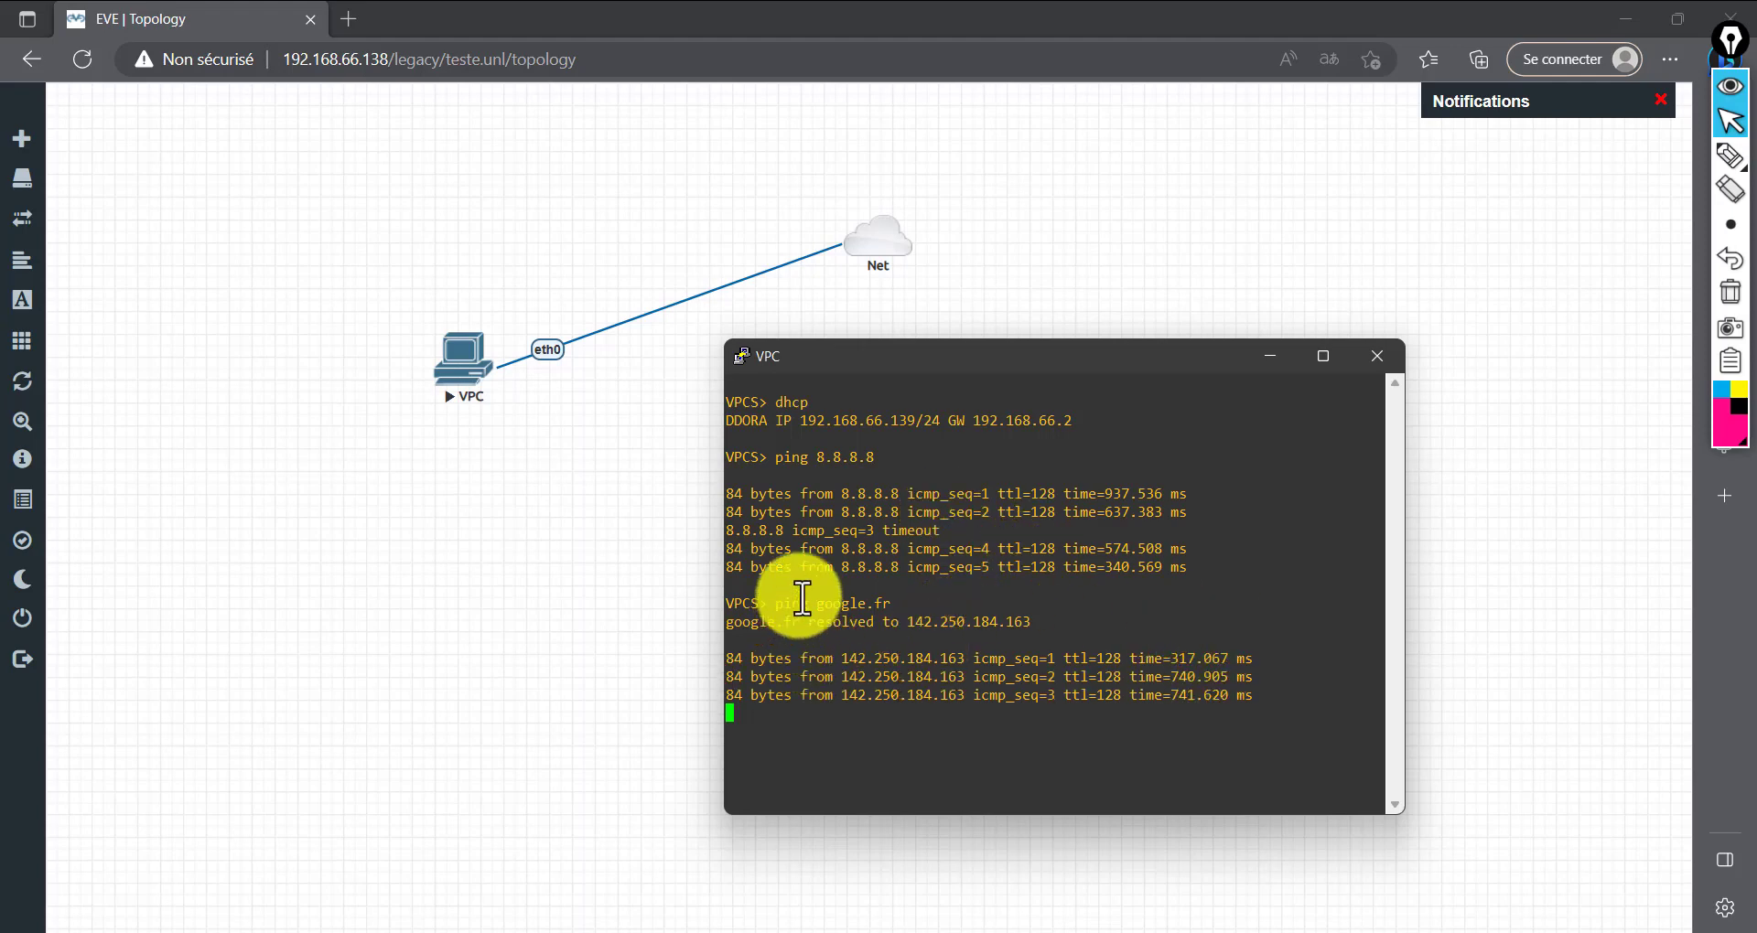
drag(770, 575, 1196, 765)
click(1091, 679)
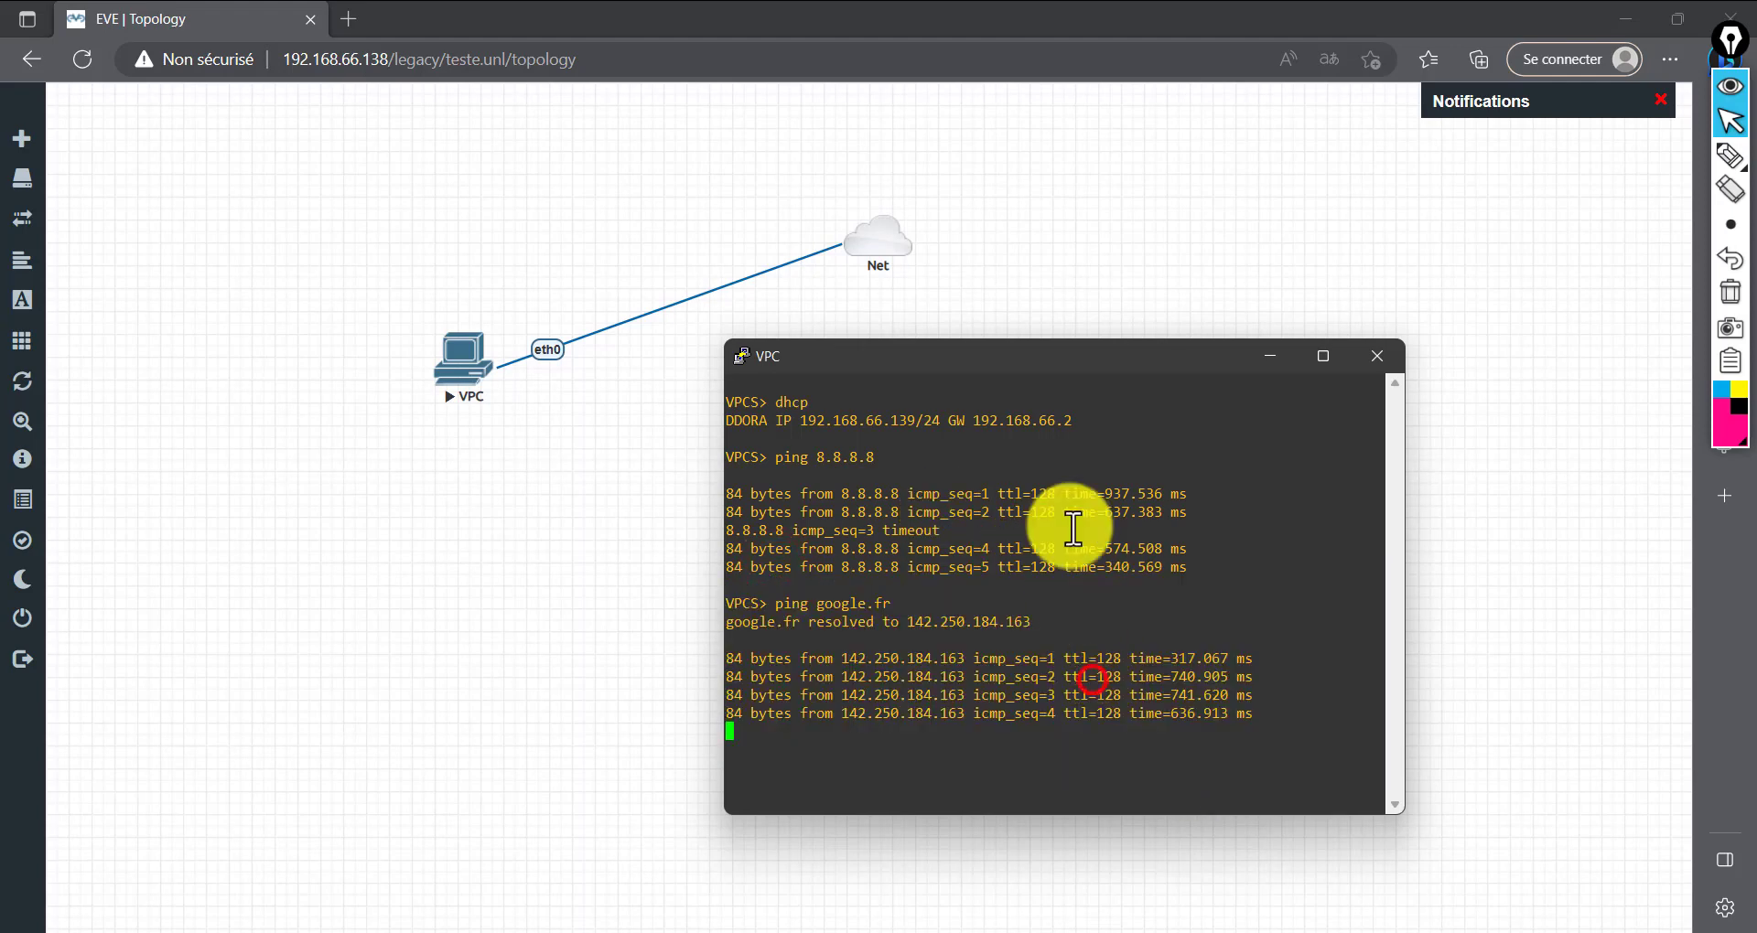
drag(1133, 353, 930, 376)
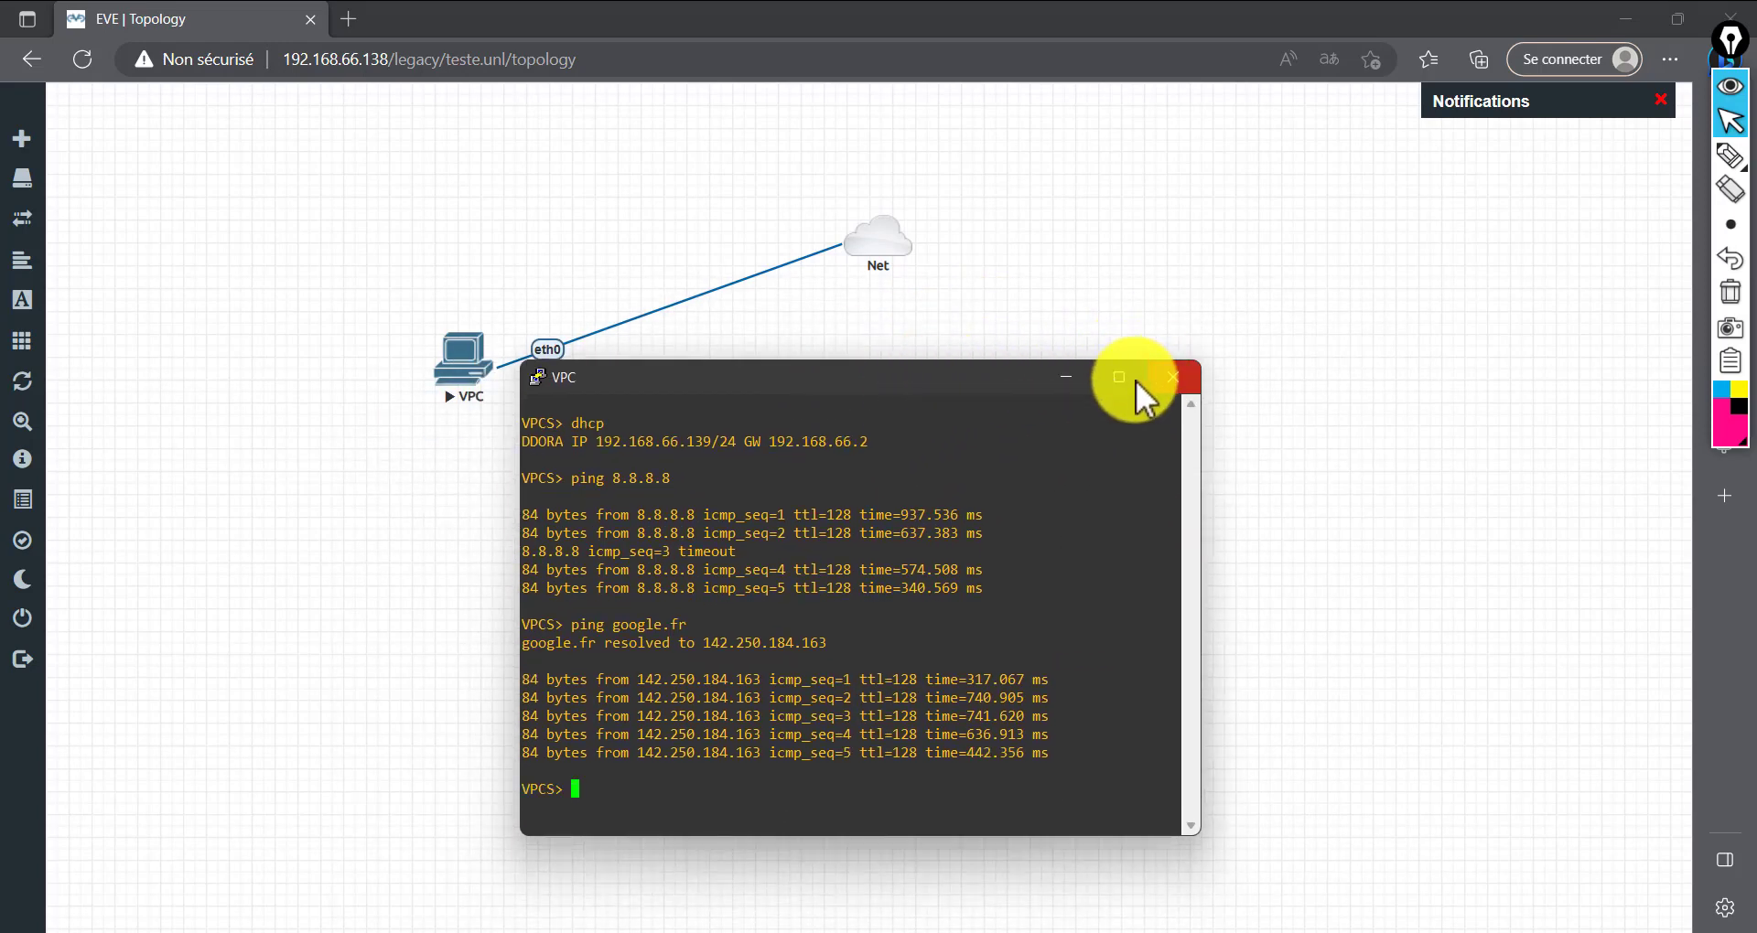
click(1076, 382)
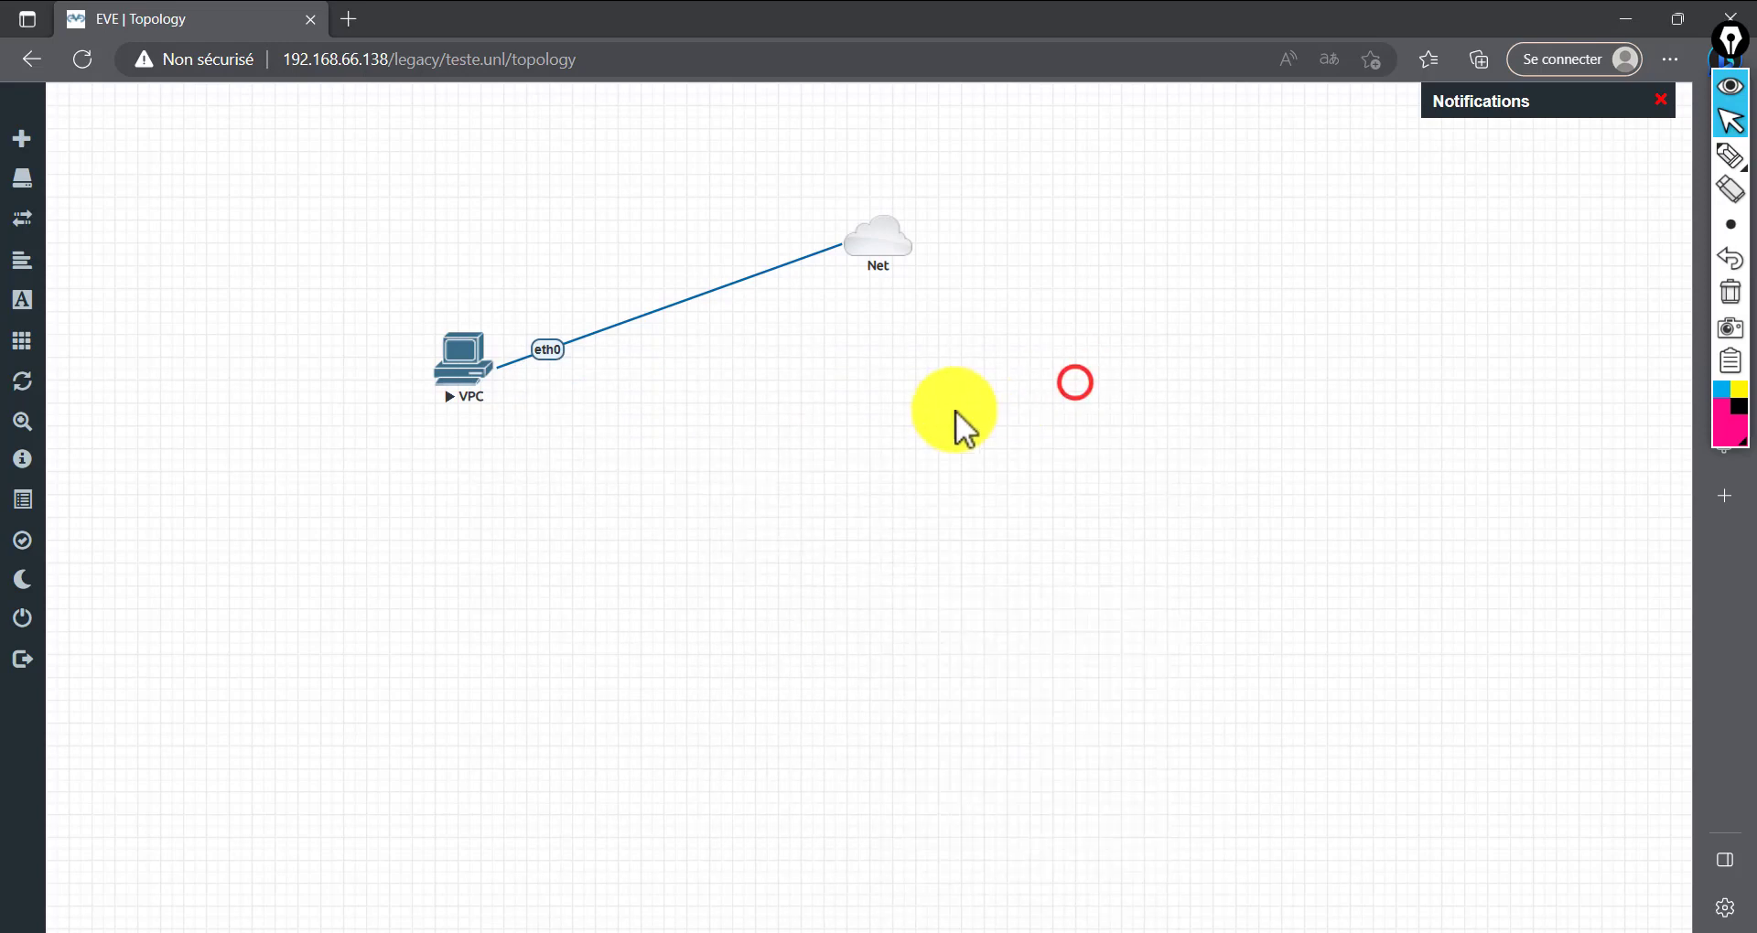
click(654, 395)
drag(662, 414, 837, 565)
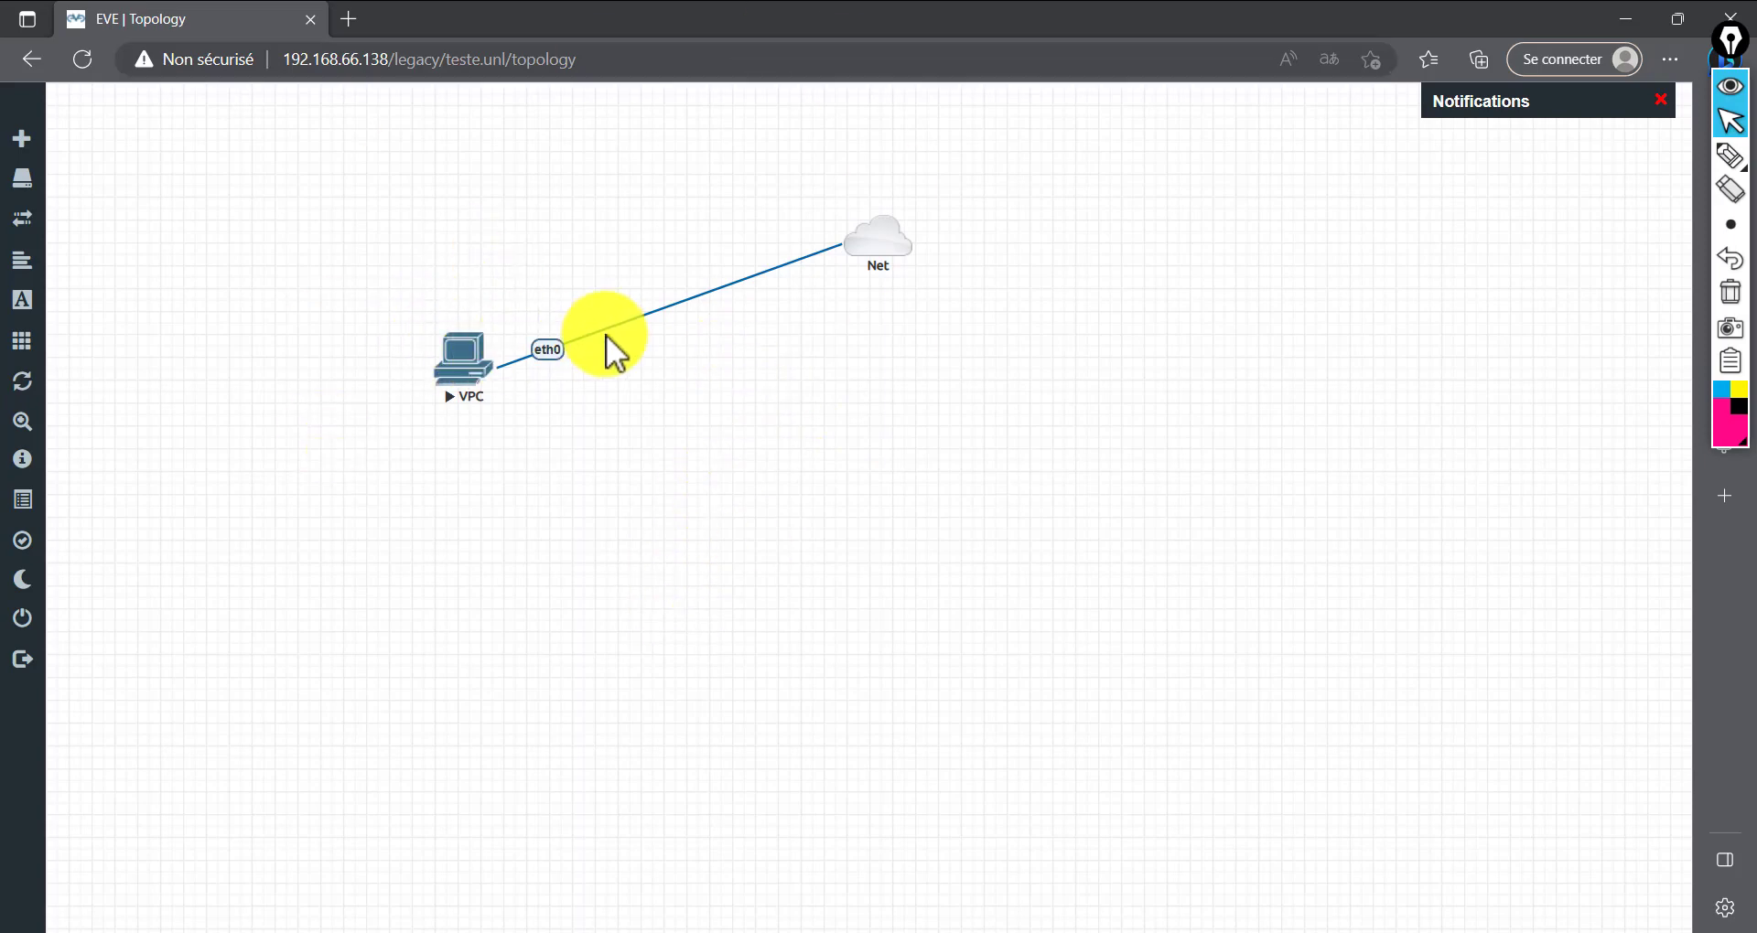
Start adding a new node to the lab and look through the full list of node templates, including the Cisco, Juniper and Windows entries
right_click(606, 223)
click(686, 273)
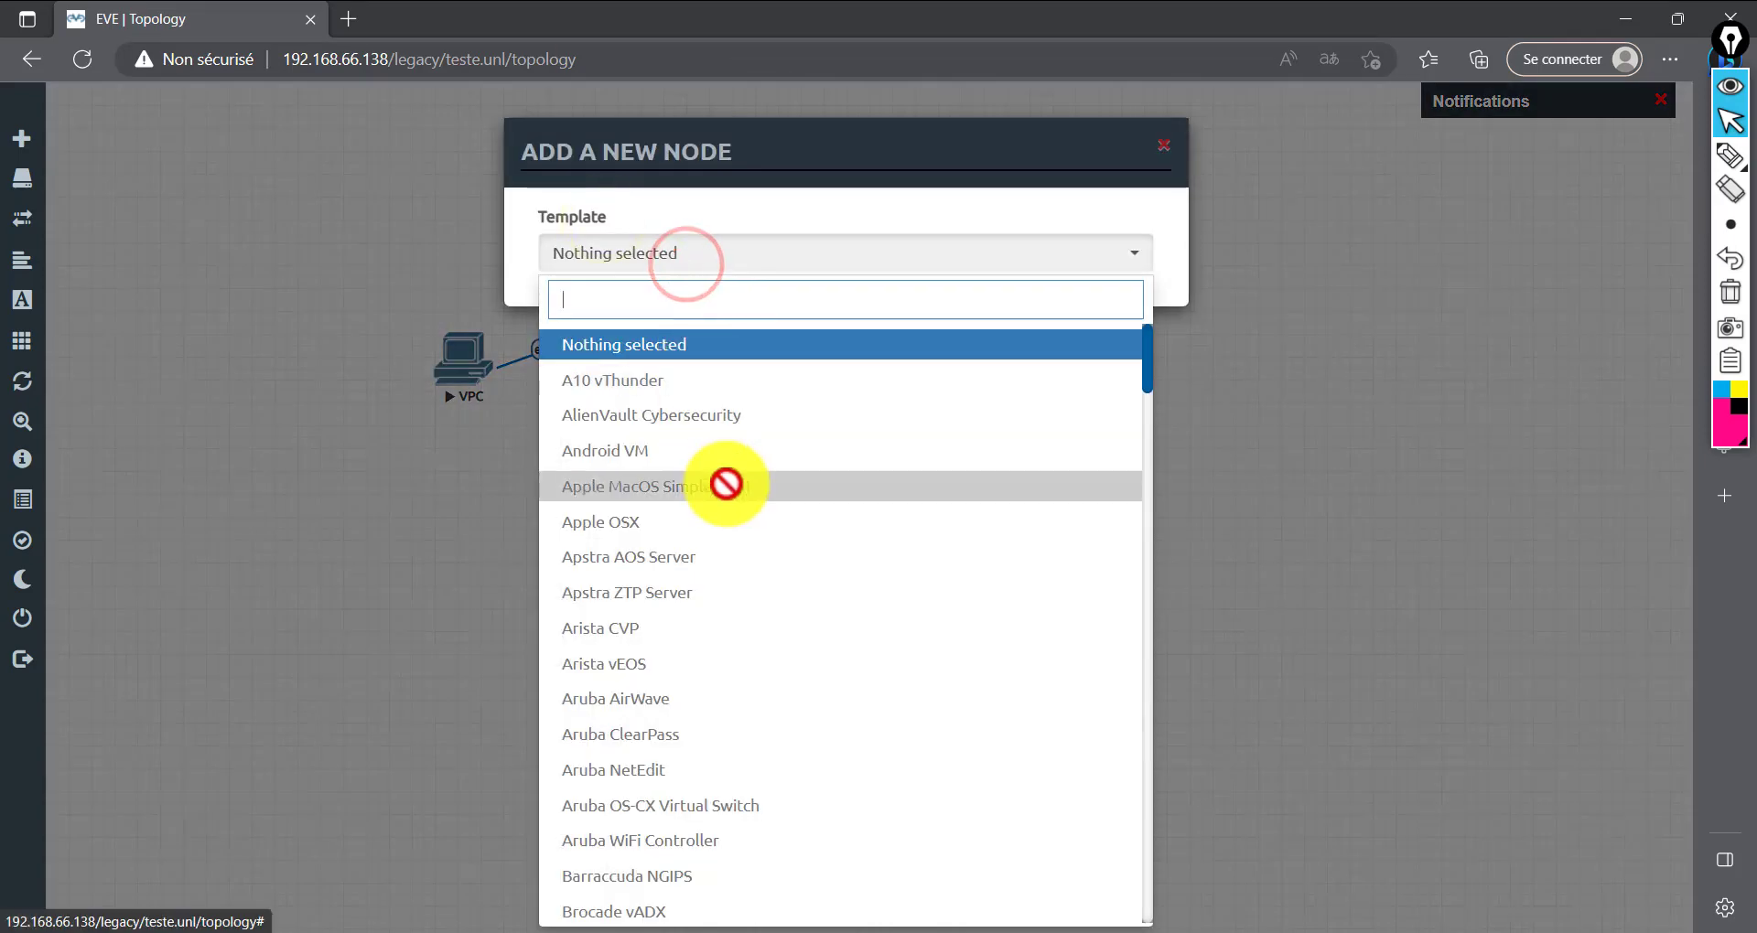
scroll(725, 484, down, 2)
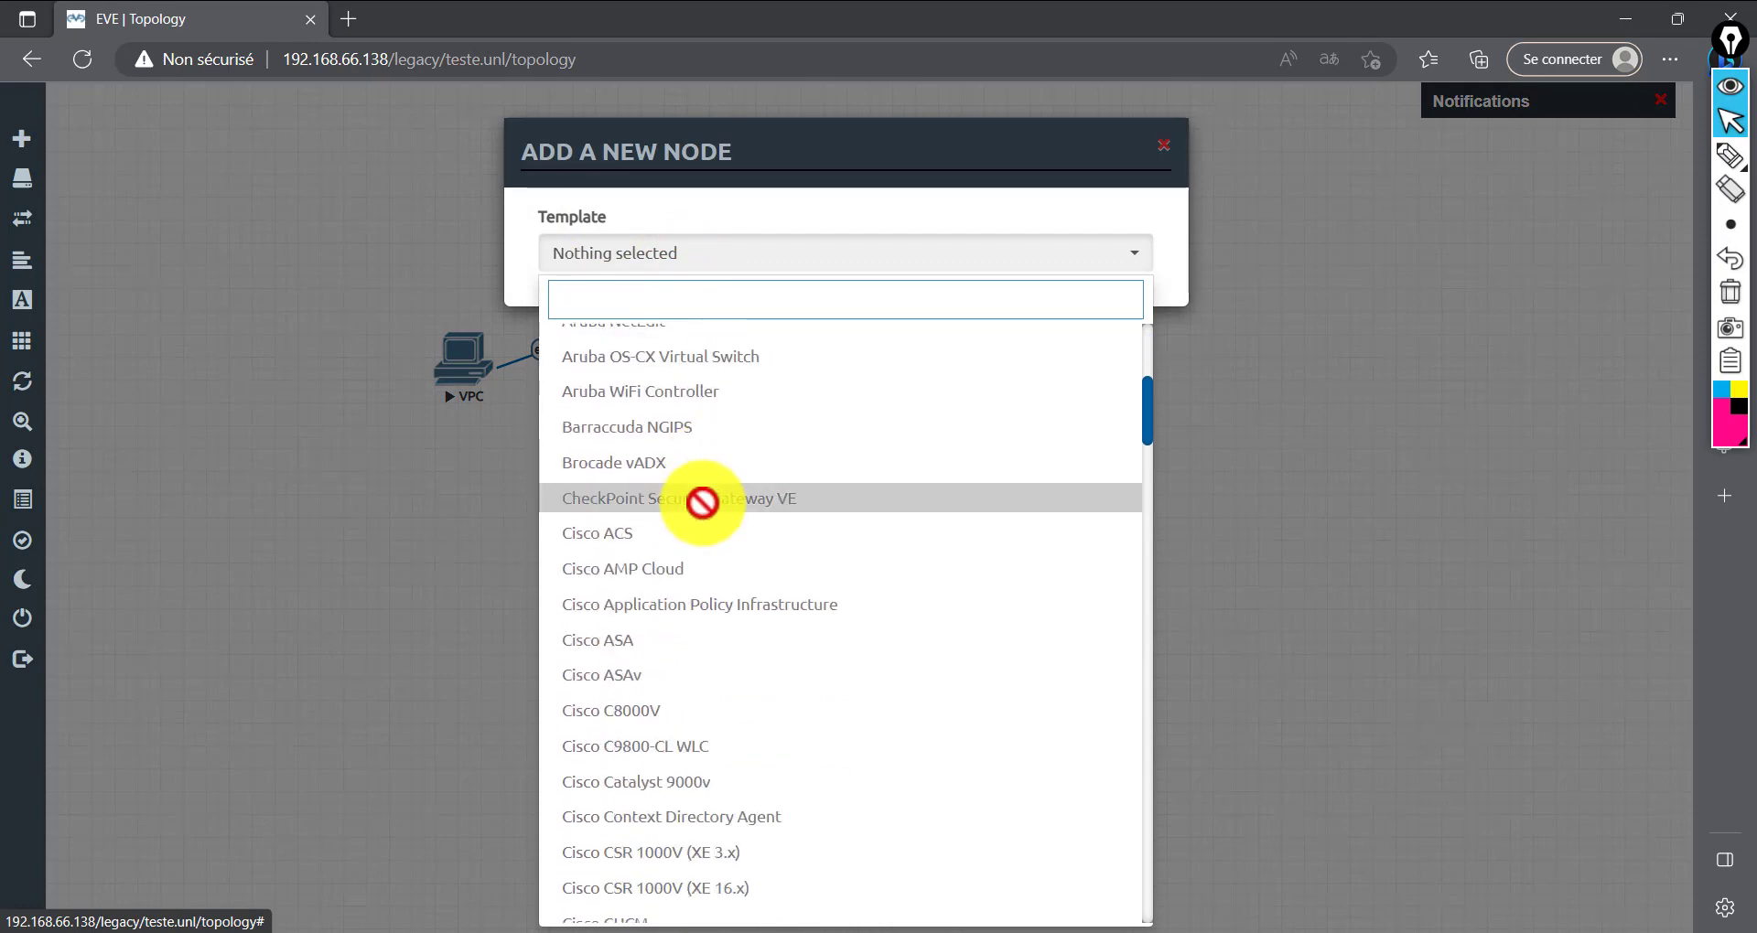
scroll(701, 505, down, 2)
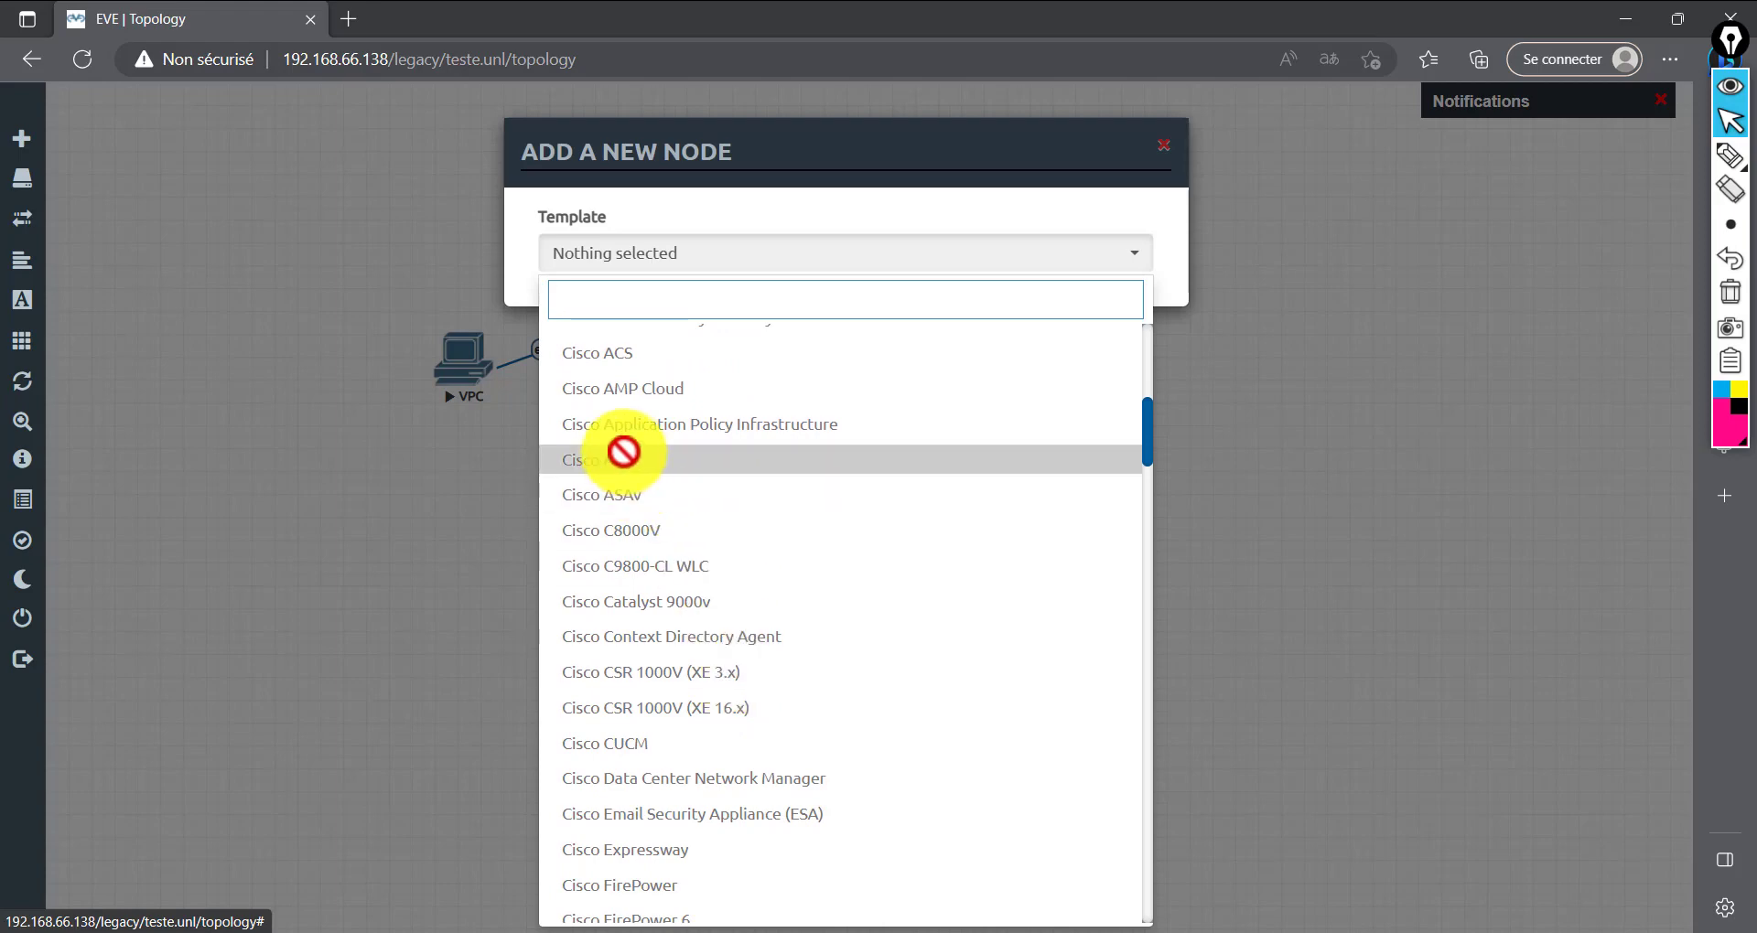
right_click(624, 495)
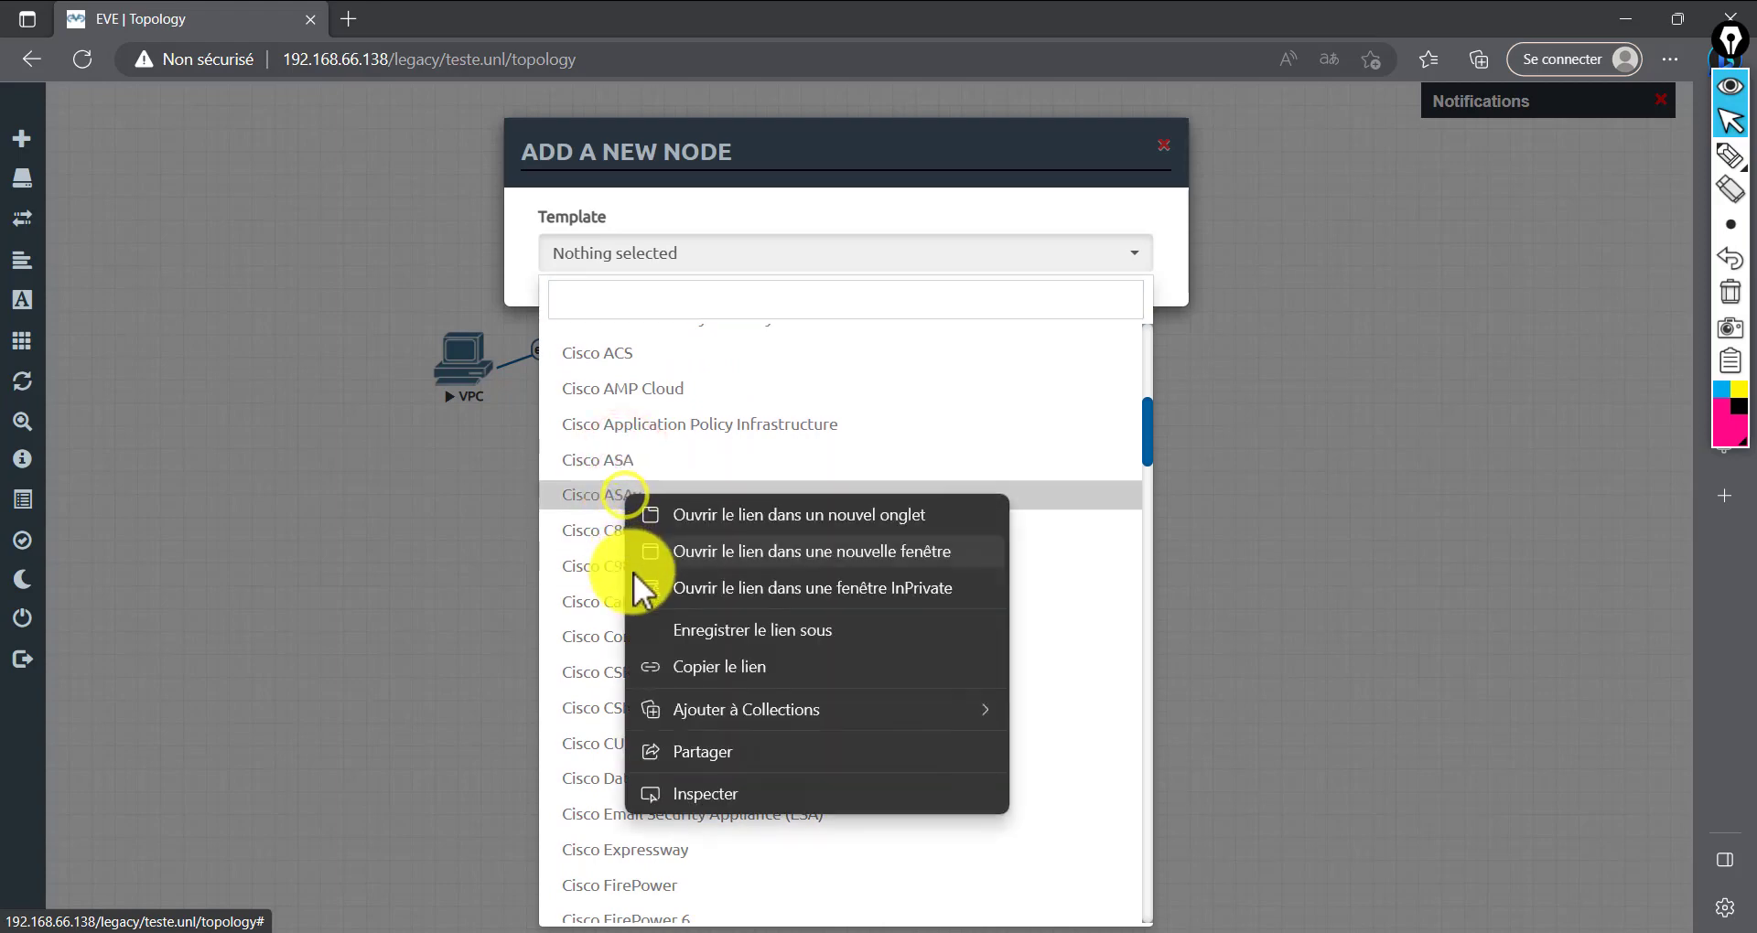
click(581, 631)
scroll(690, 680, down, 3)
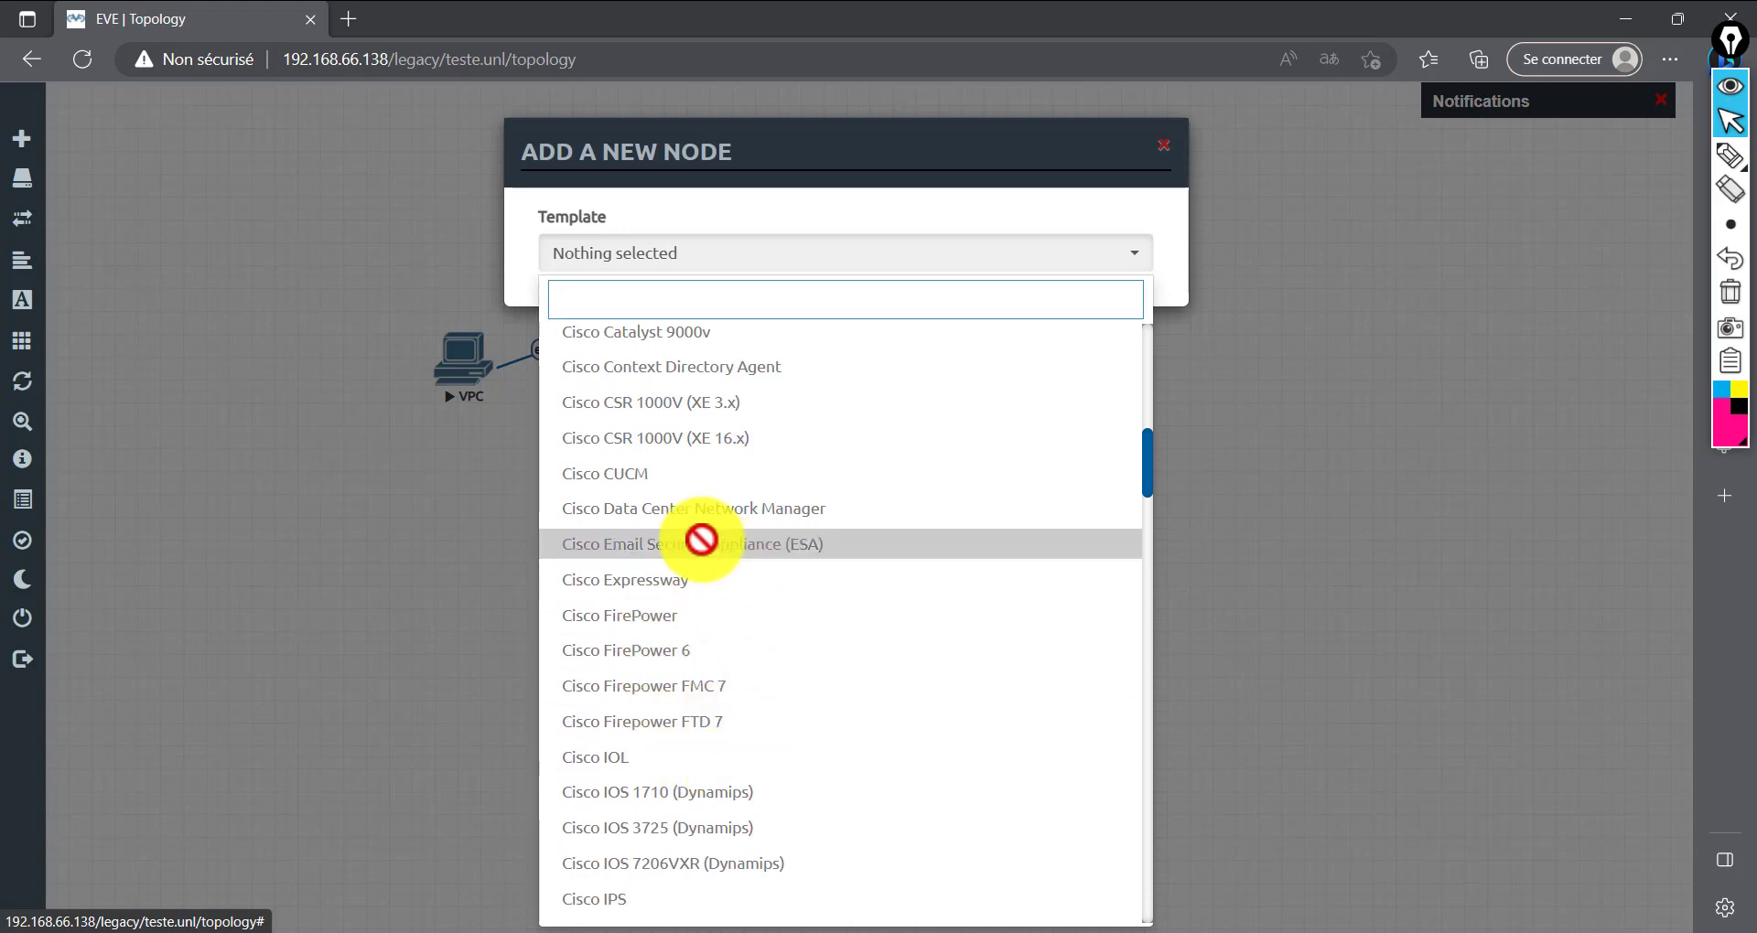
scroll(683, 602, down, 5)
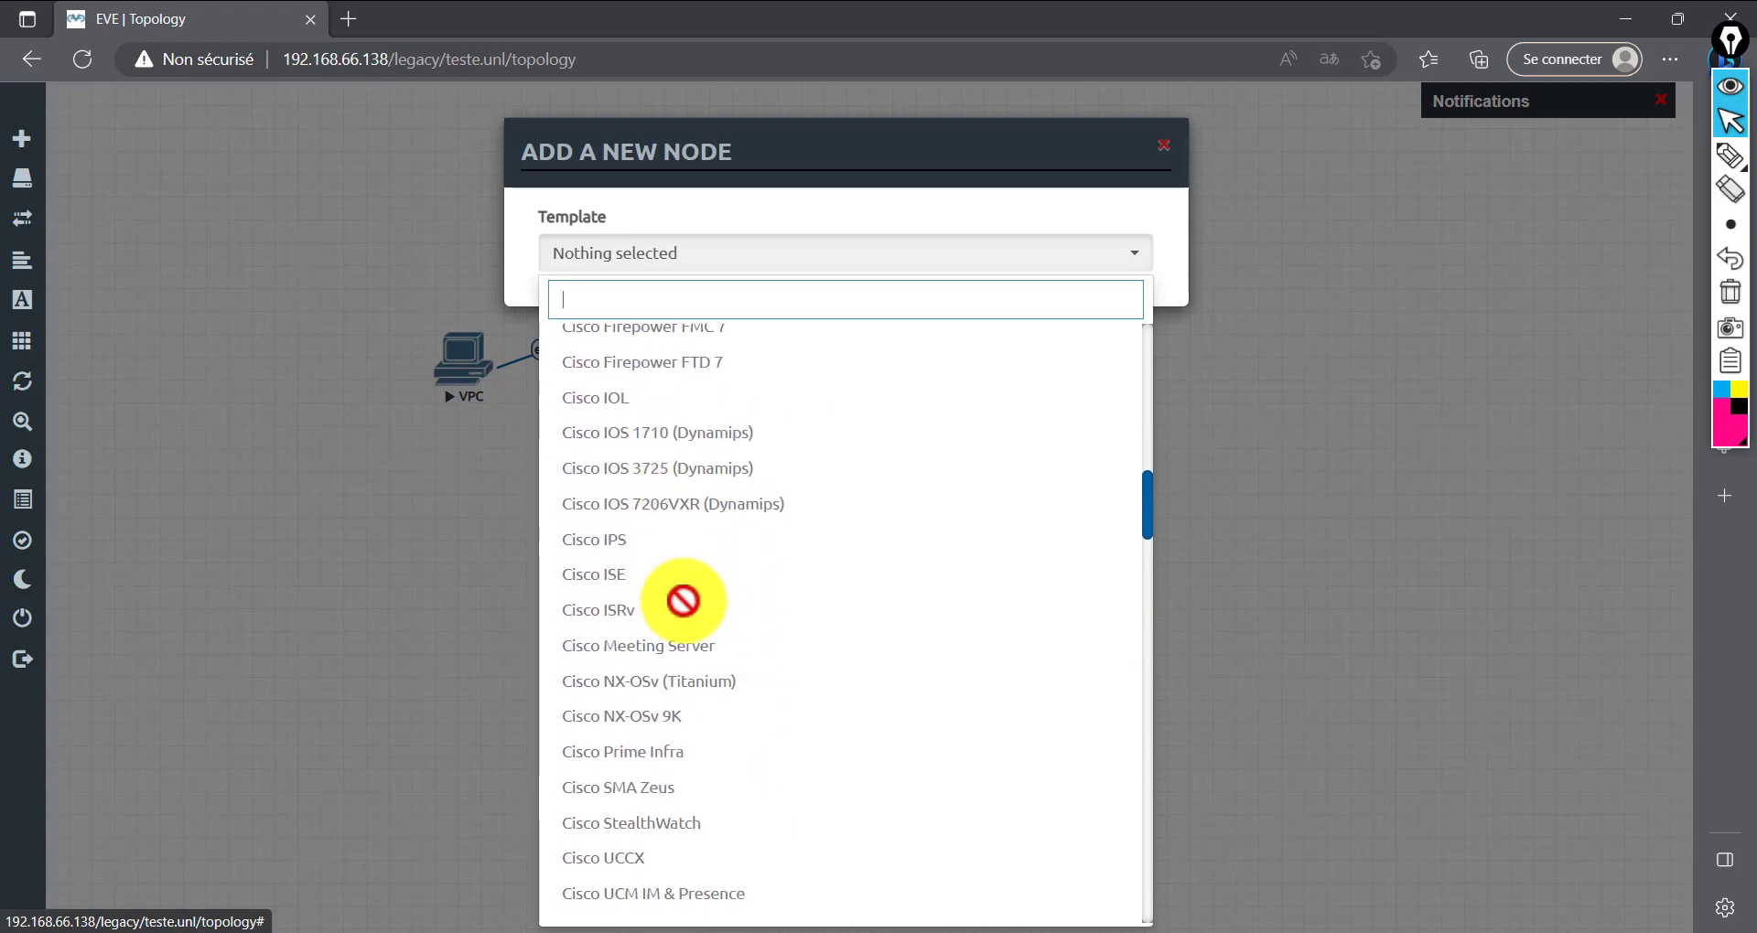
scroll(686, 613, down, 10)
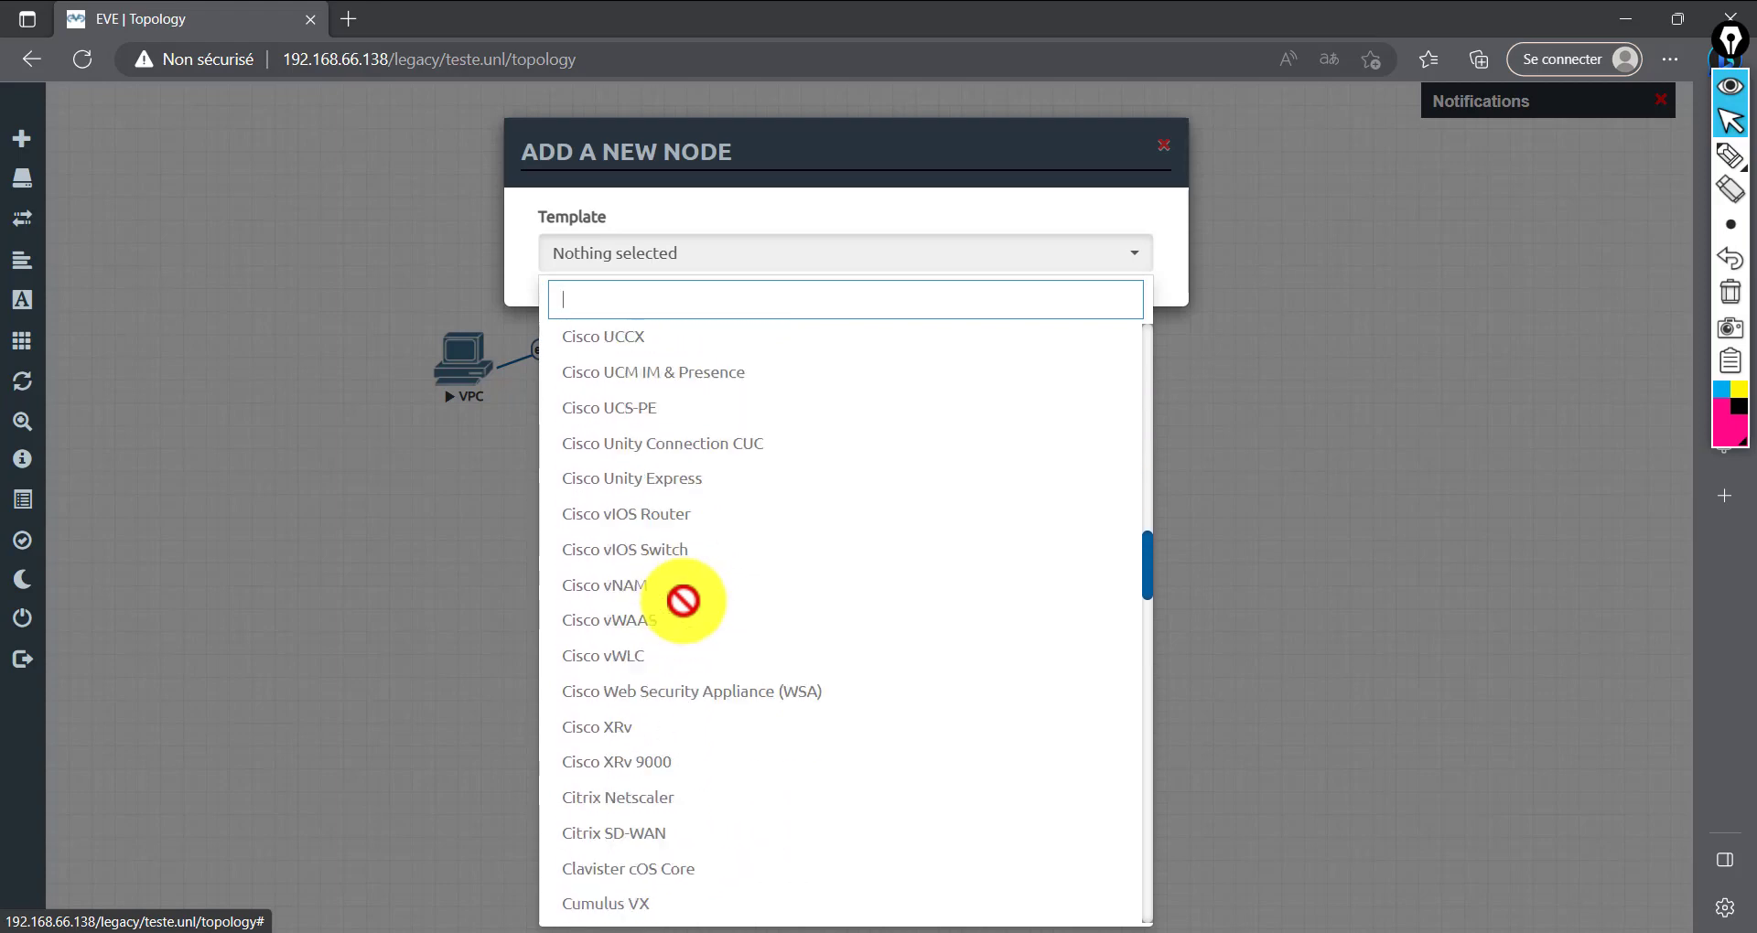
scroll(698, 648, down, 20)
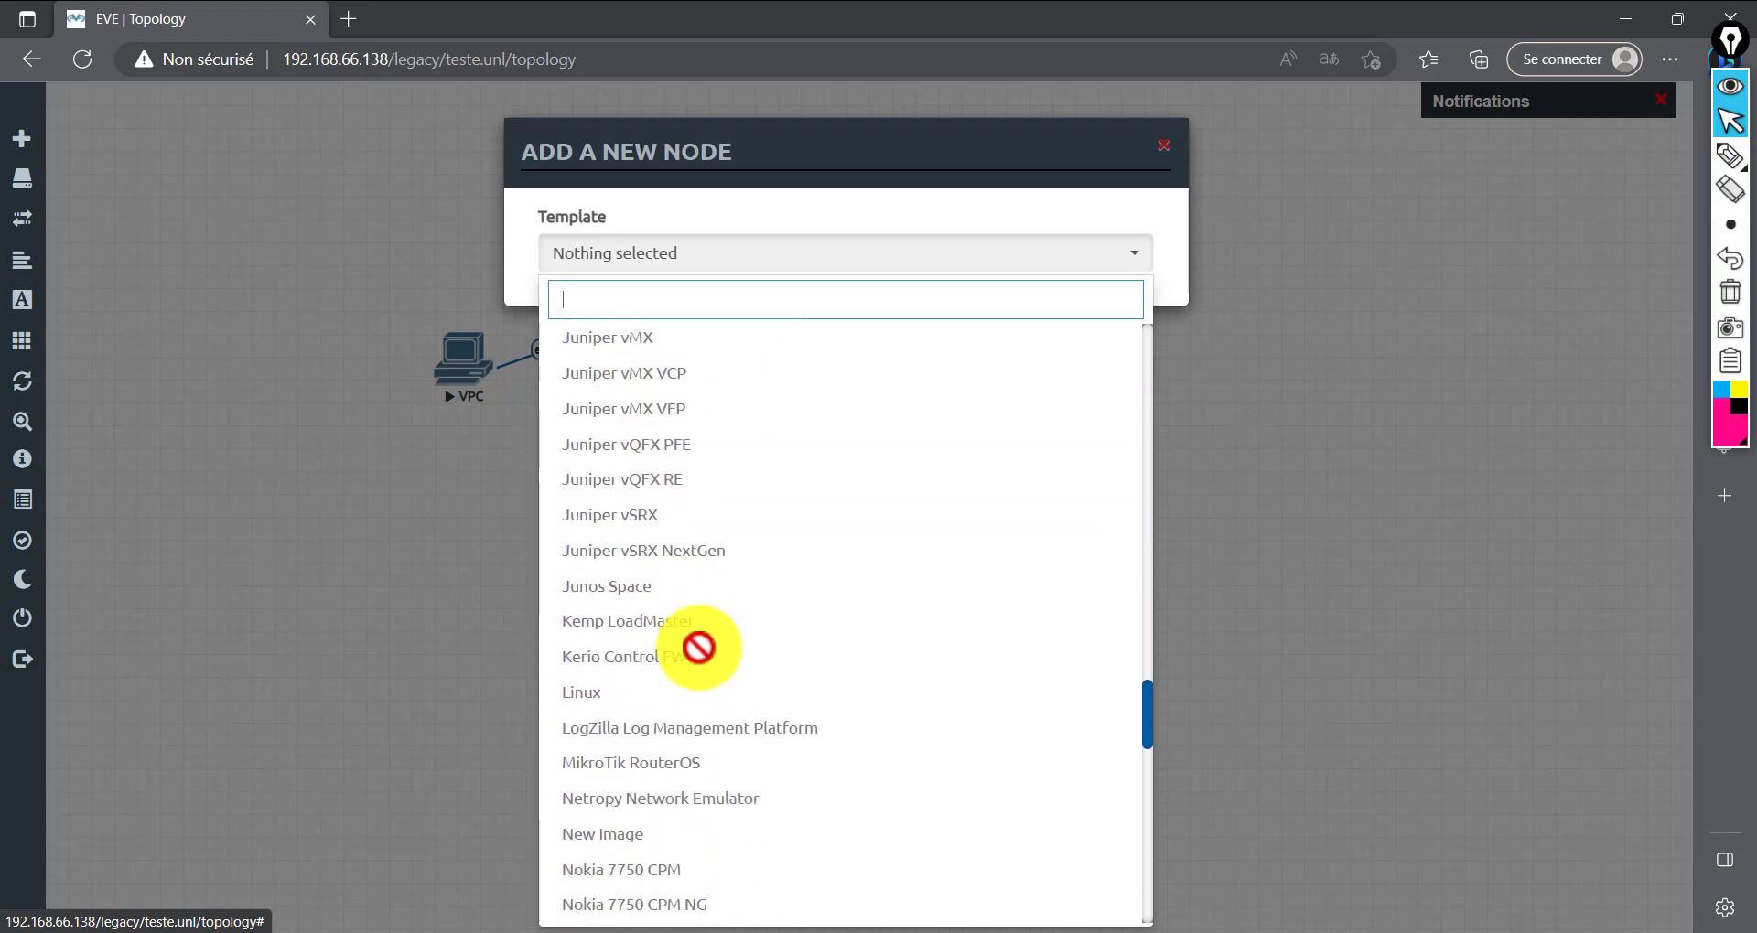
scroll(706, 723, down, 3)
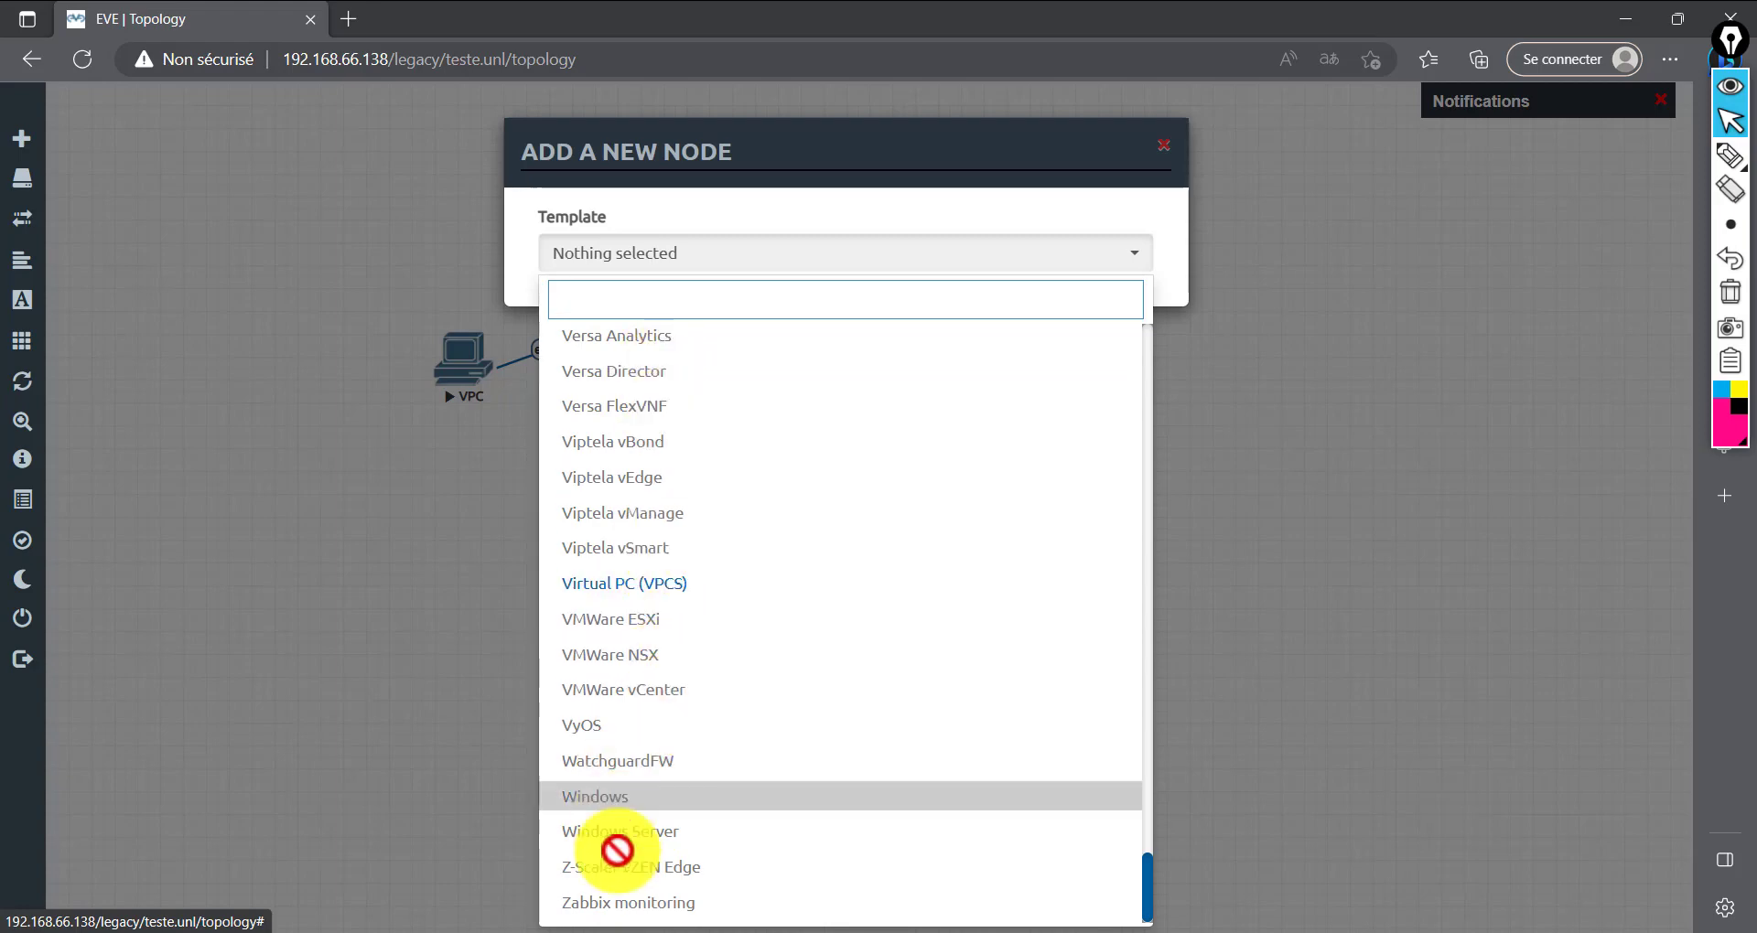
scroll(777, 620, up, 5)
scroll(774, 615, up, 10)
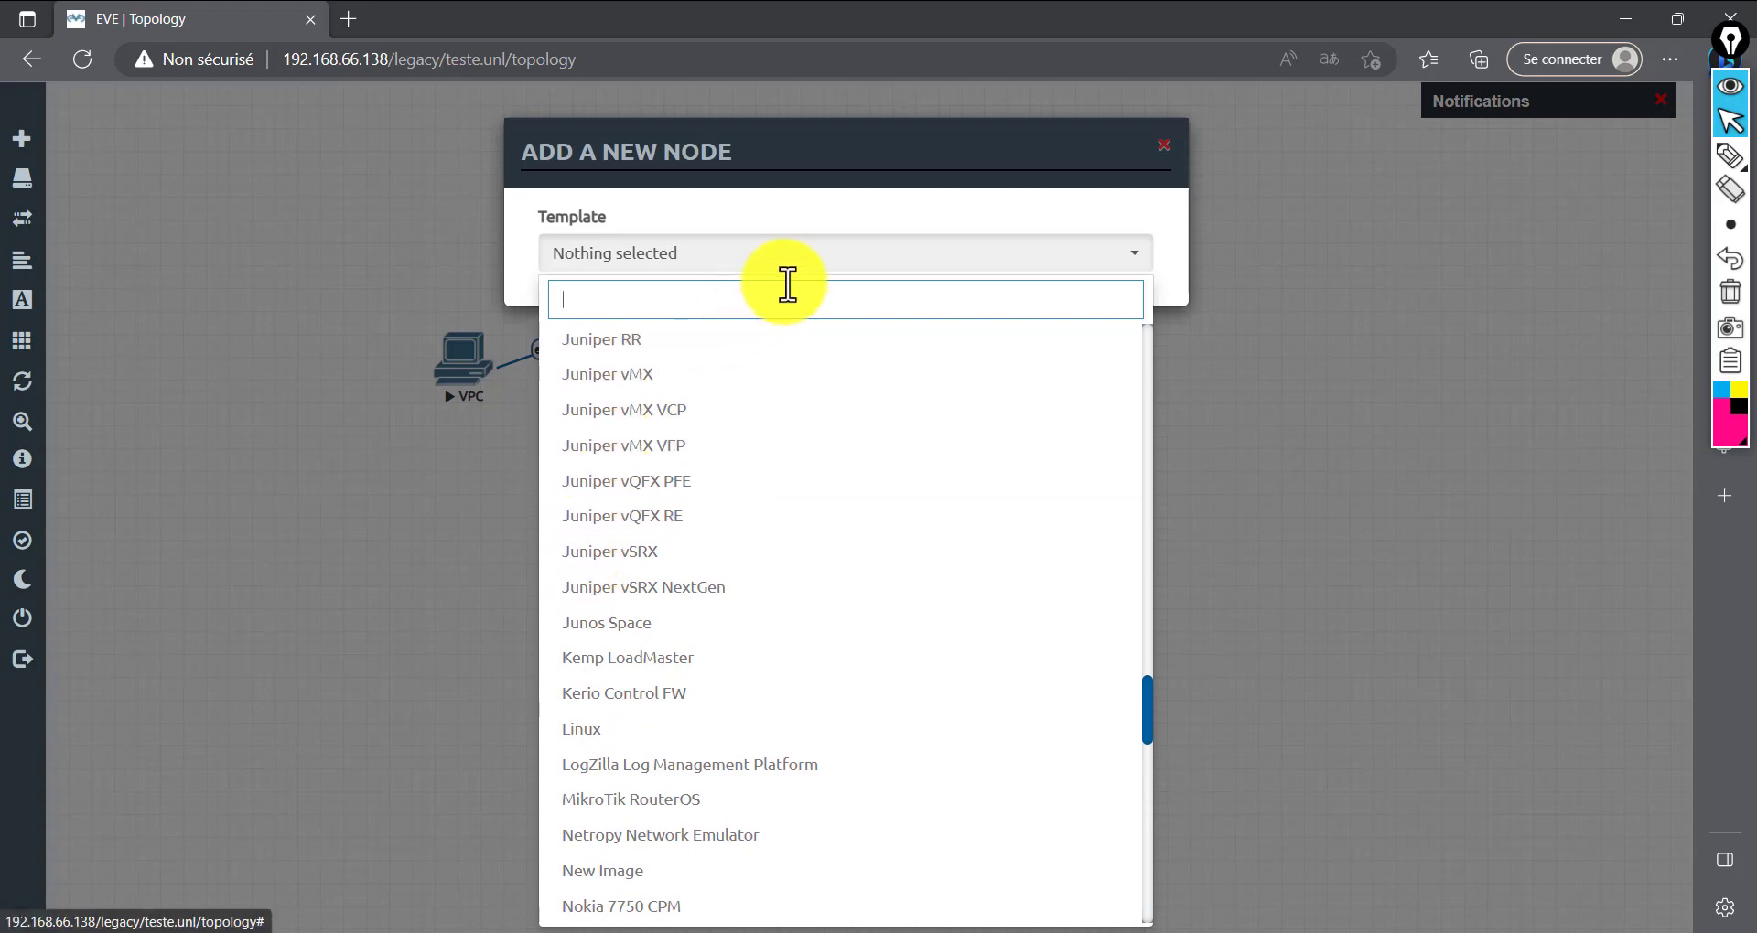
Collapse the template list and dismiss the new-node form without choosing a template
drag(741, 150, 854, 148)
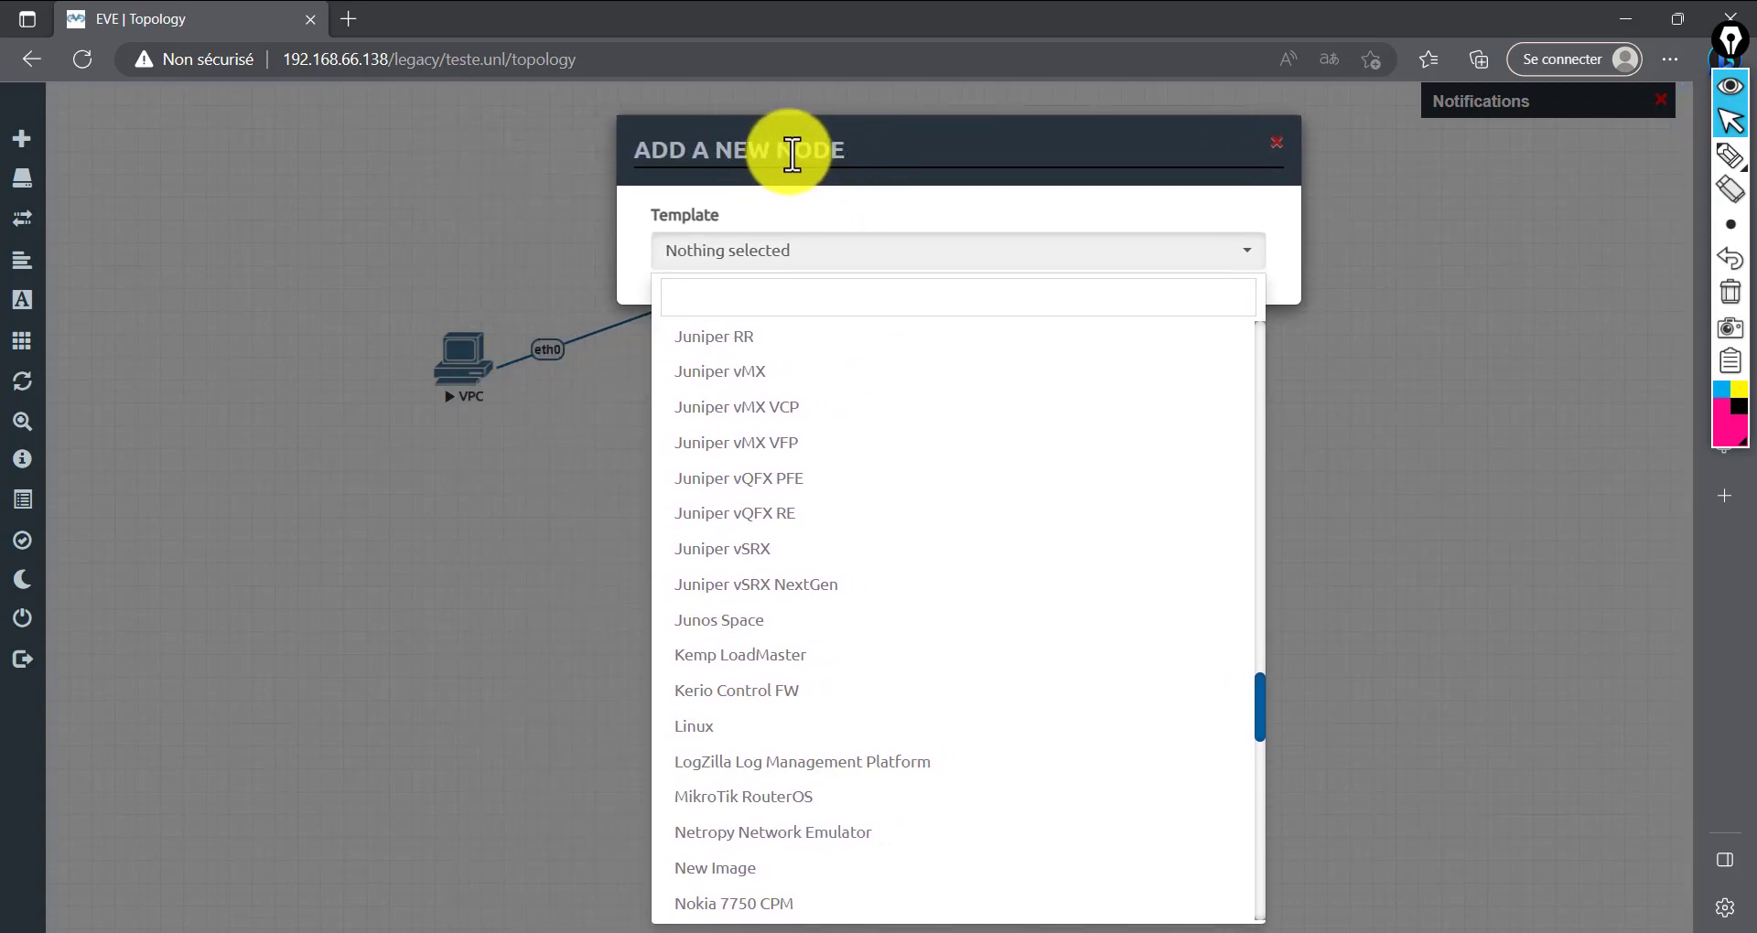
drag(847, 148, 835, 148)
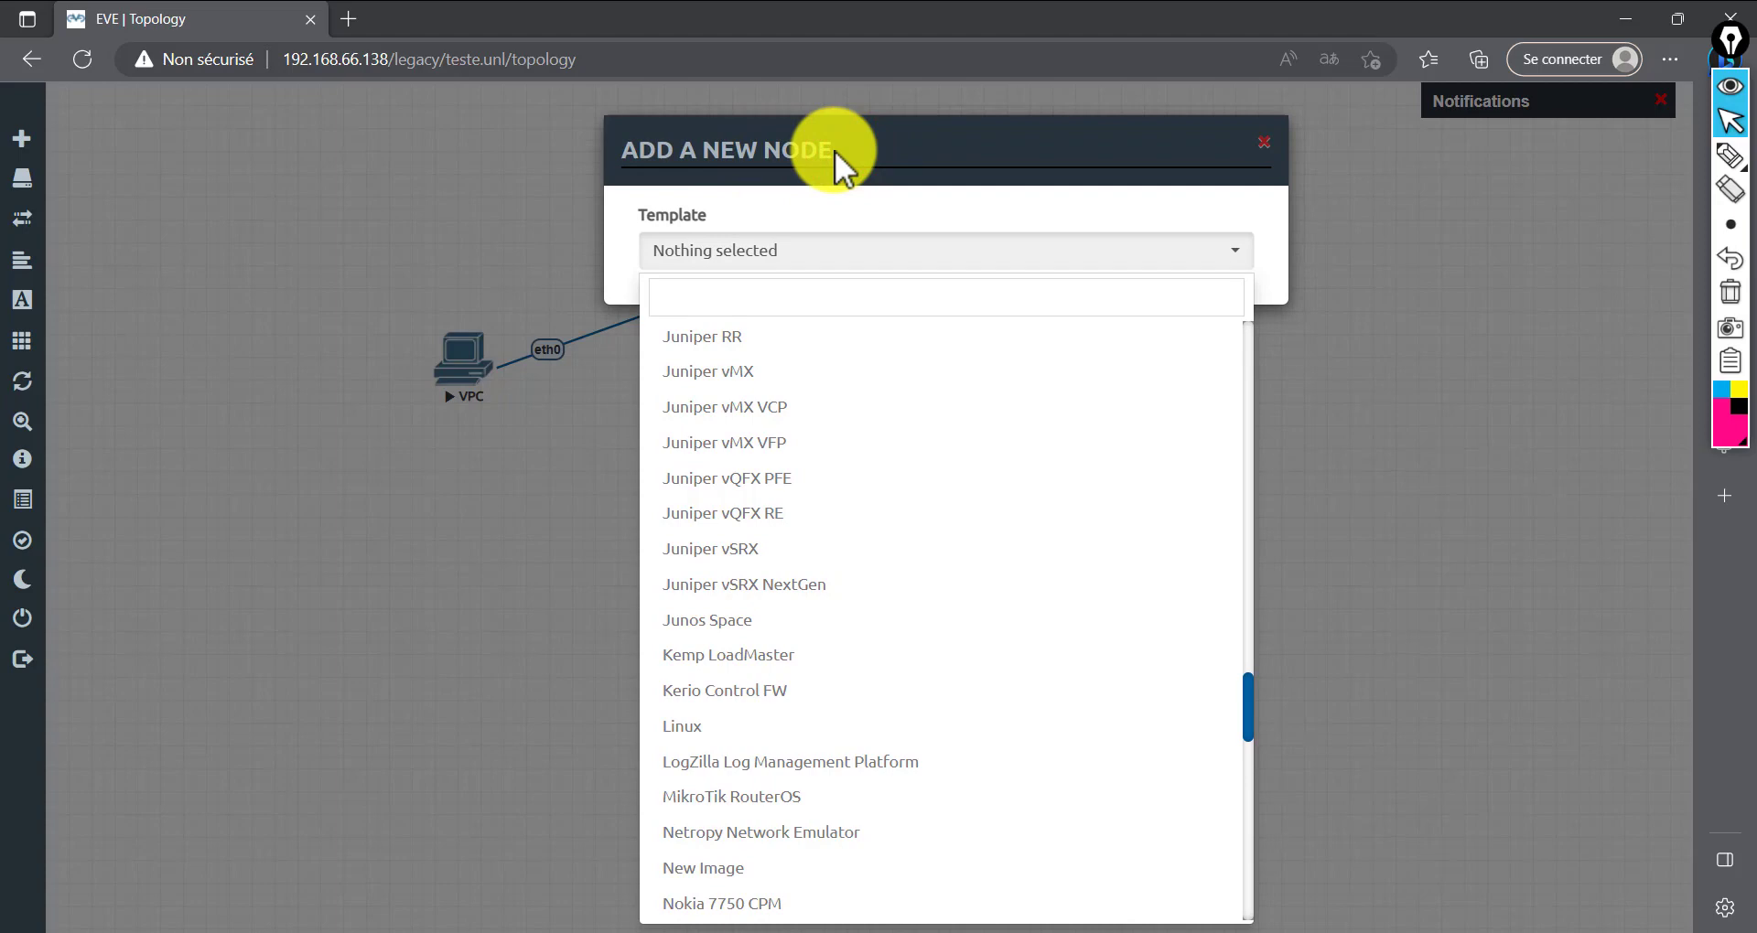
drag(833, 150, 768, 159)
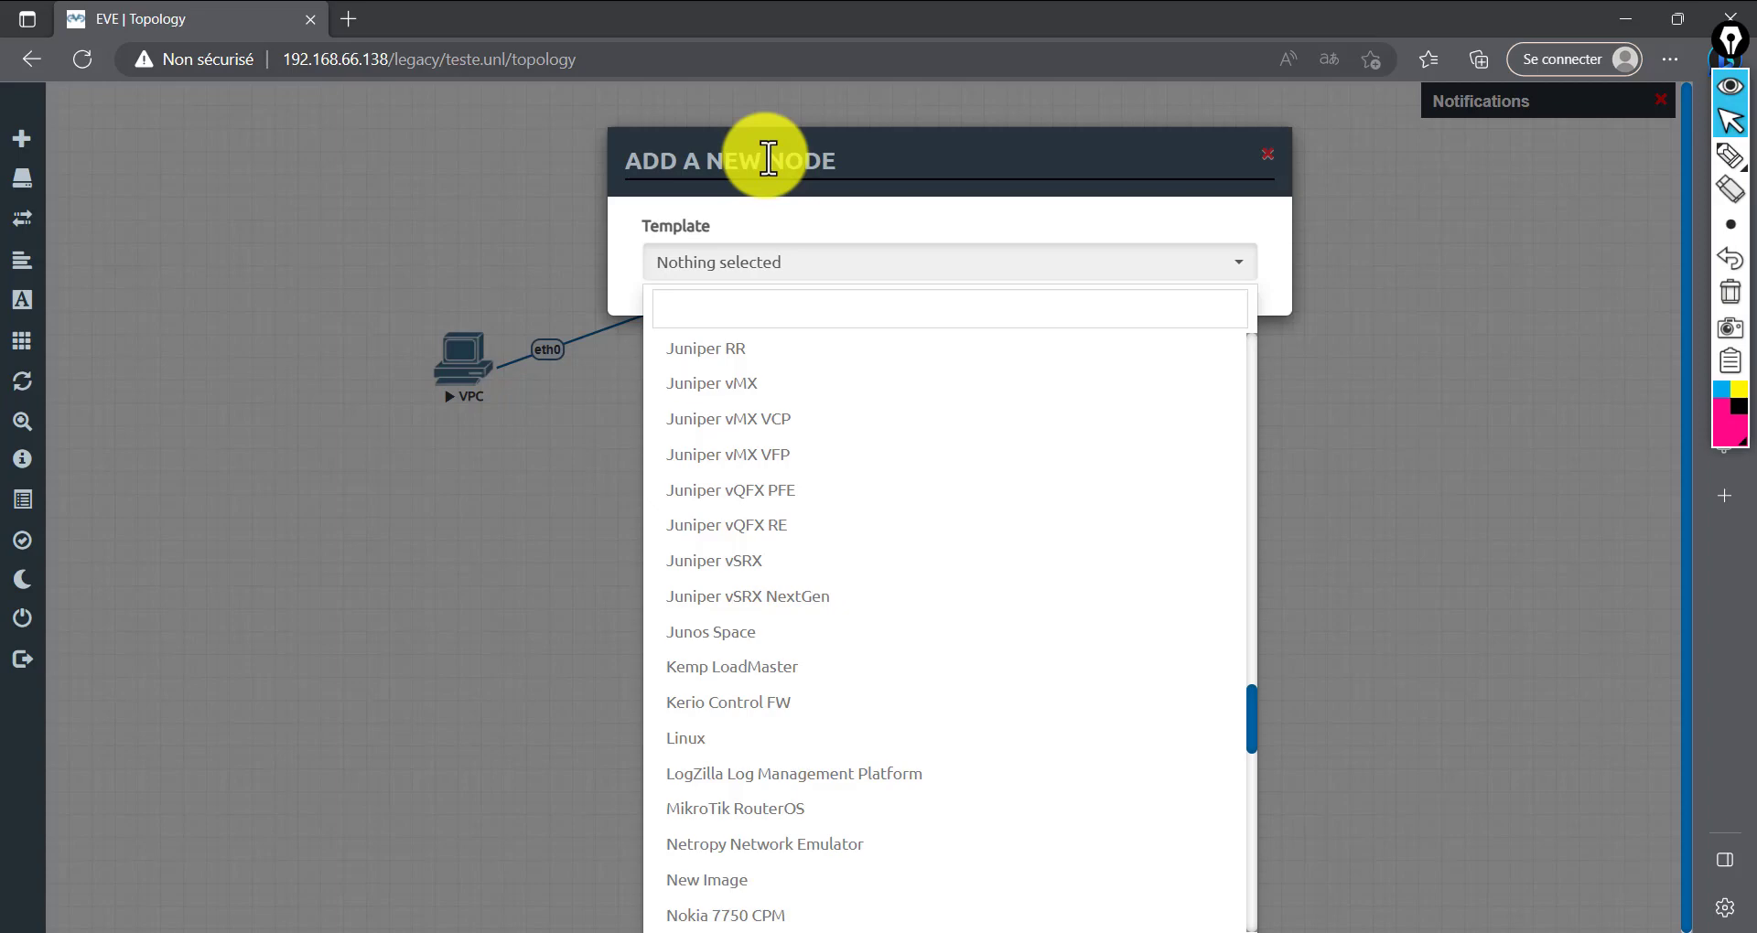
click(771, 263)
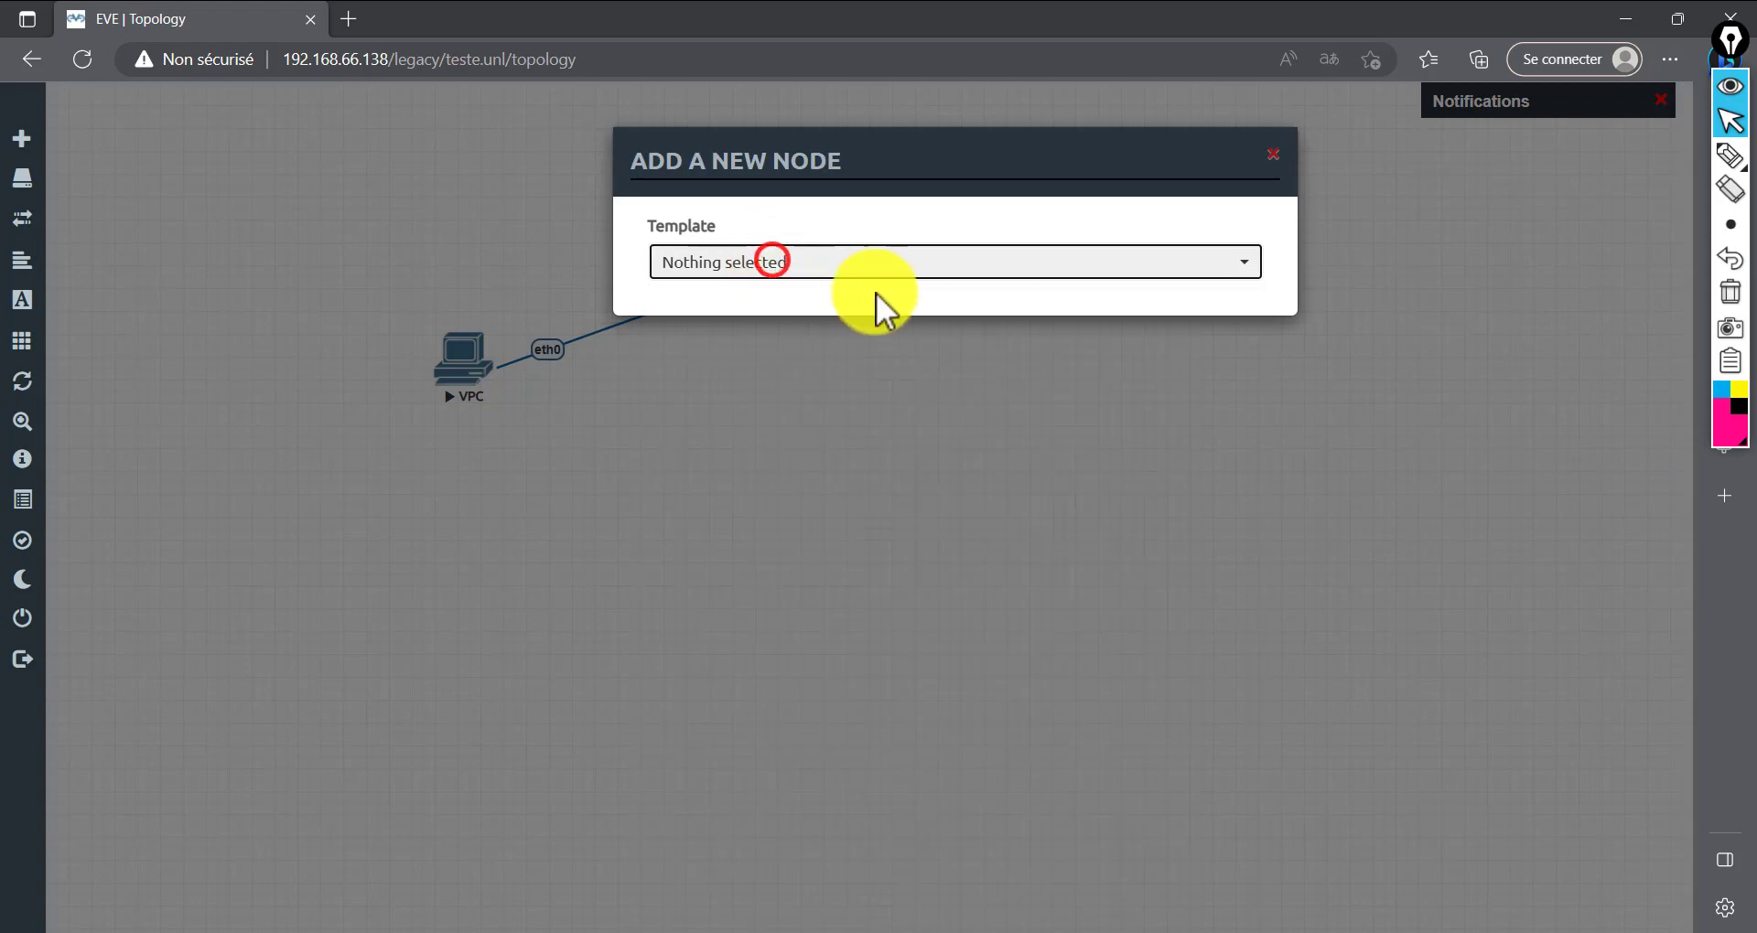
click(1276, 154)
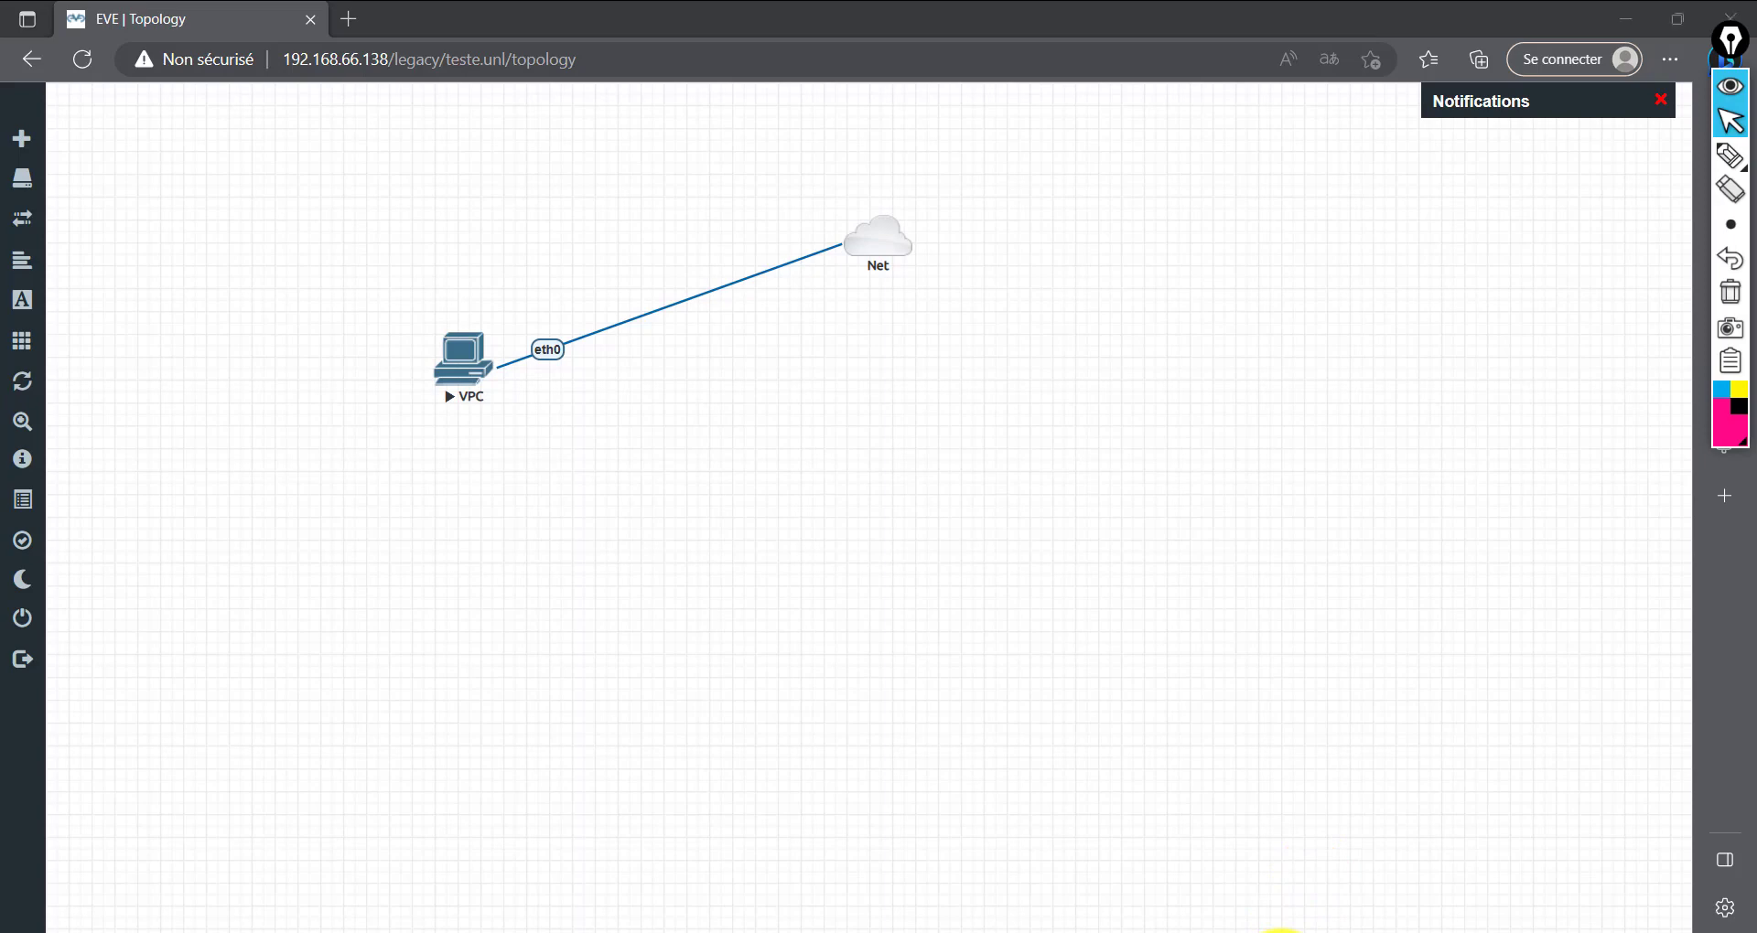
click(306, 276)
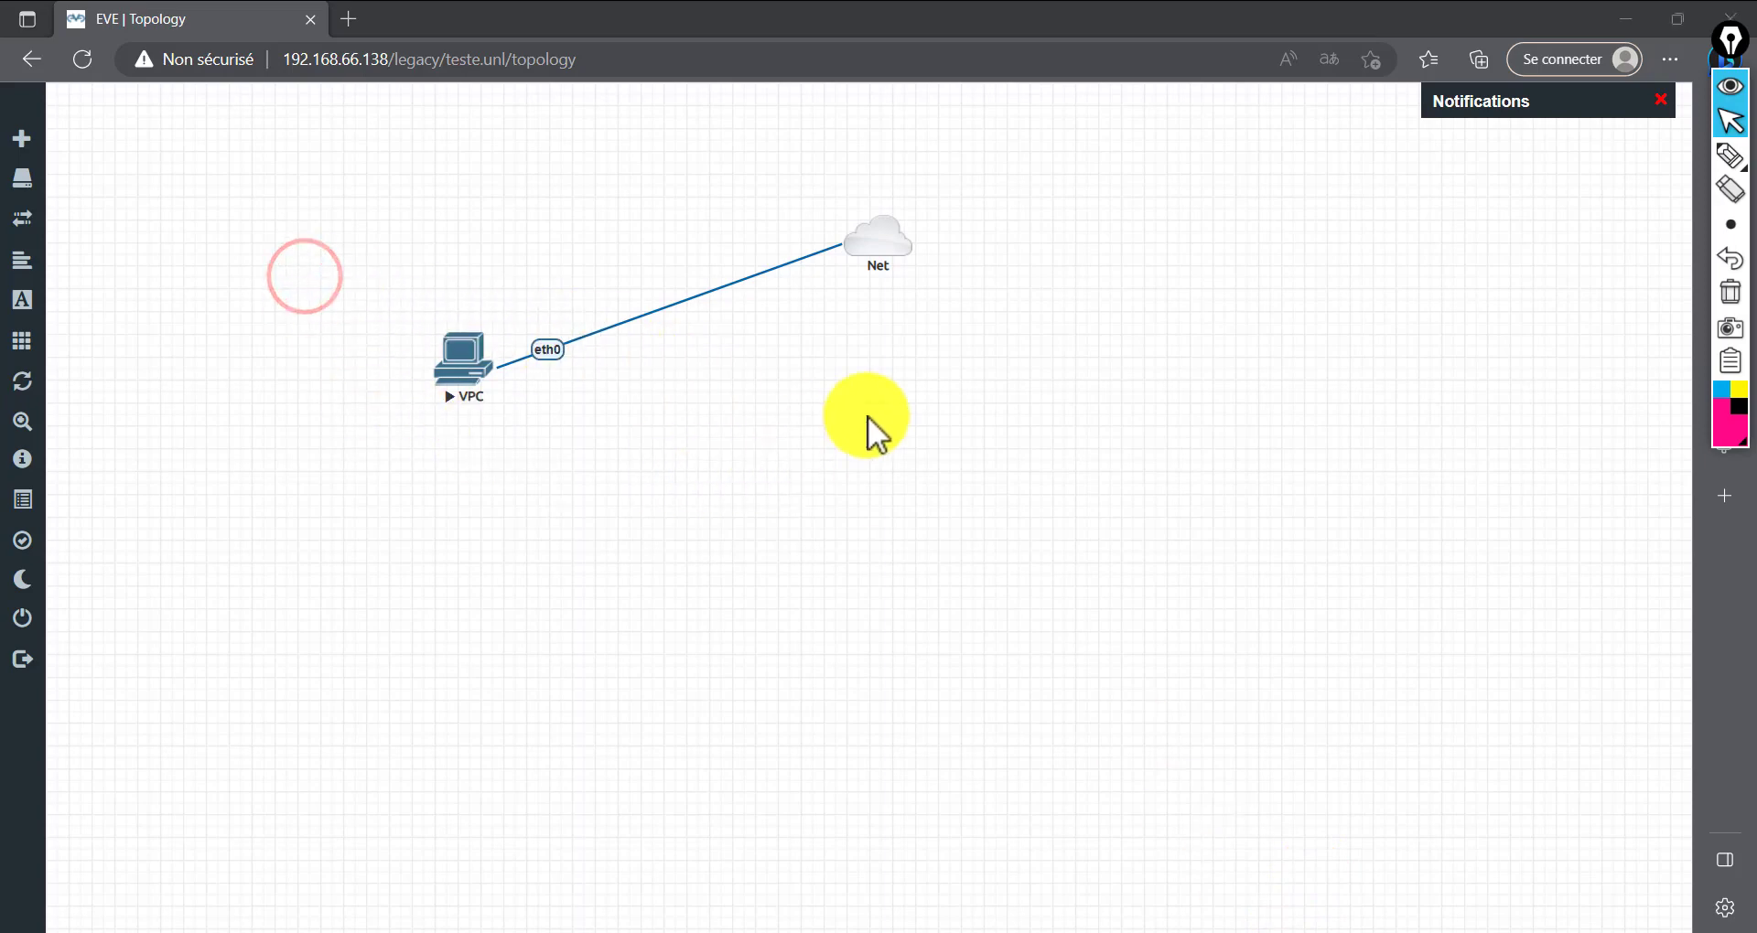